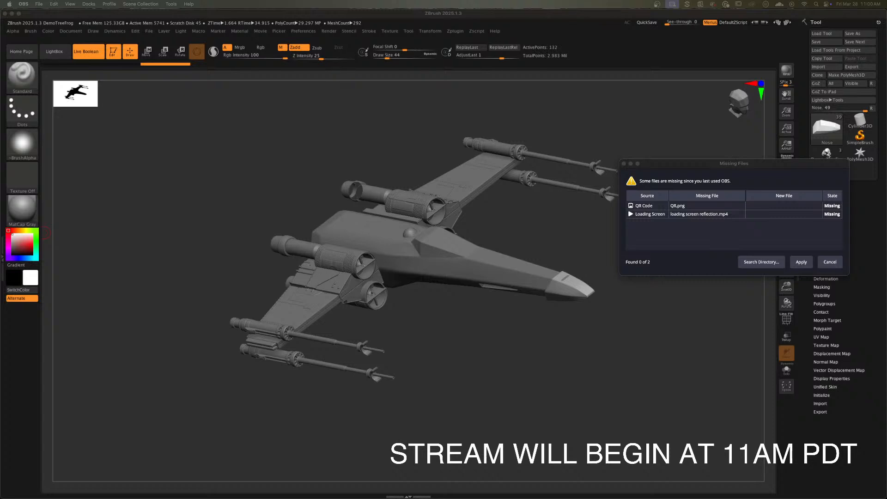
- Dismiss the missing files warning
left_click(624, 164)
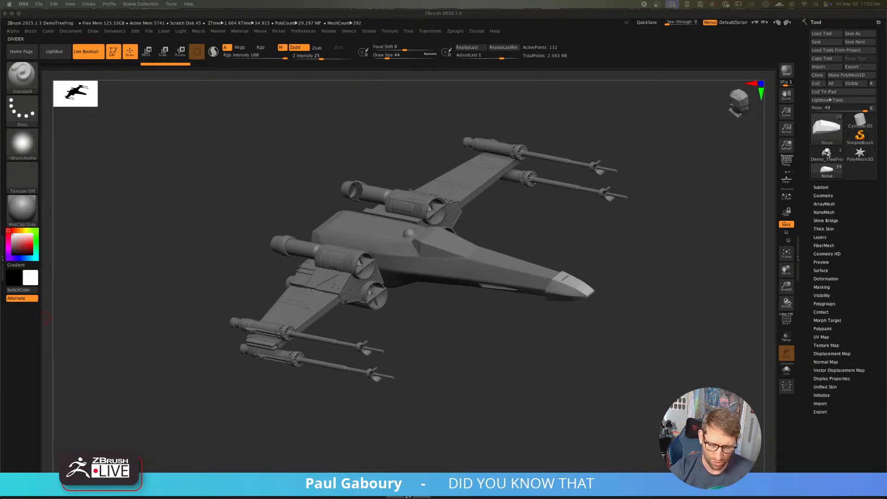
- Make the cannon barrel1 subtool active, viewing the wing cannons close up from the side
left_click(541, 369)
mouse_move(543, 368)
left_mouse_down()
mouse_move(516, 367)
mouse_move(525, 361)
left_mouse_up()
key("ctrl+z")
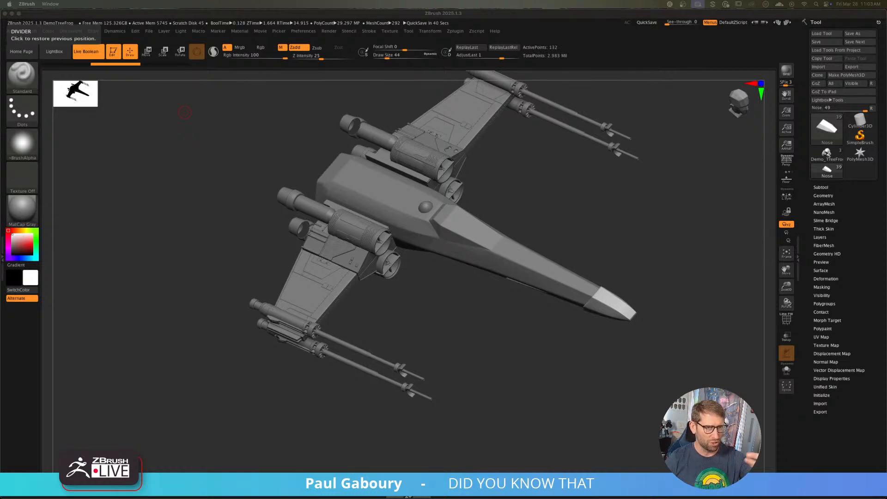
left_click(484, 362)
left_click_drag(488, 348, 364, 288)
left_click(425, 359, "alt")
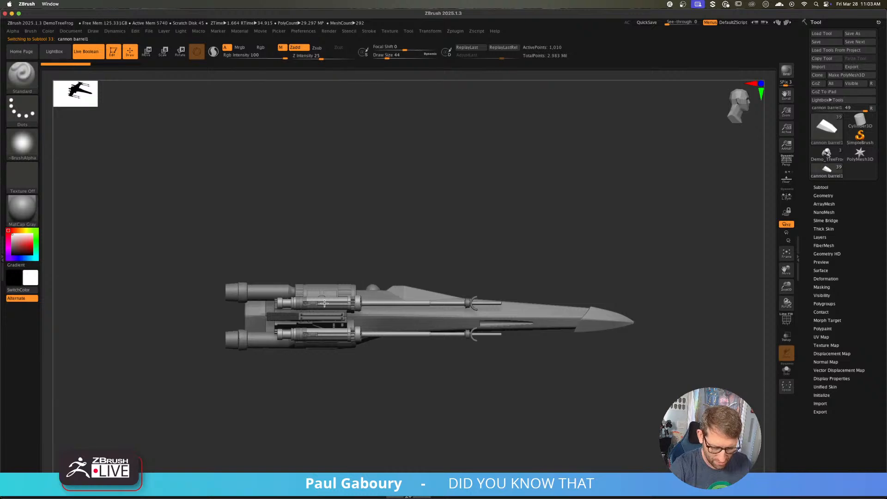
right_click_drag(309, 303, 470, 343, "ctrl")
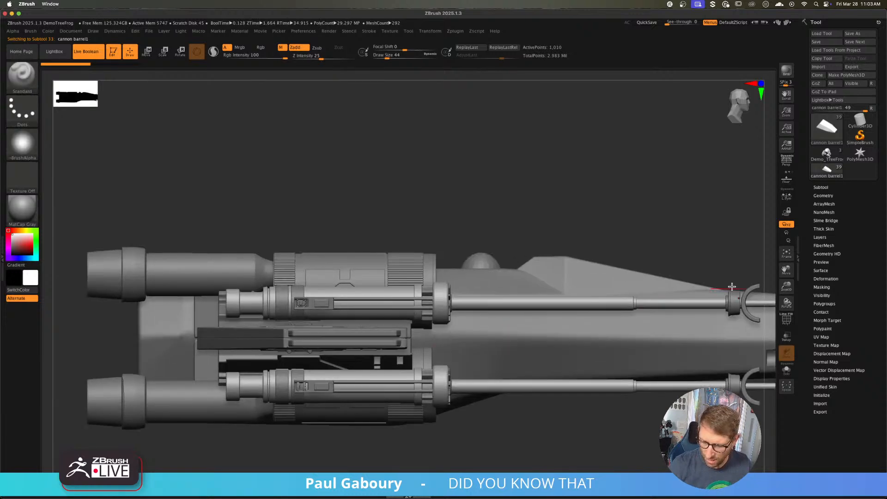
- Duplicate the cannon barrel1 subtool and rename the copy as "cannon base"
left_click(823, 187)
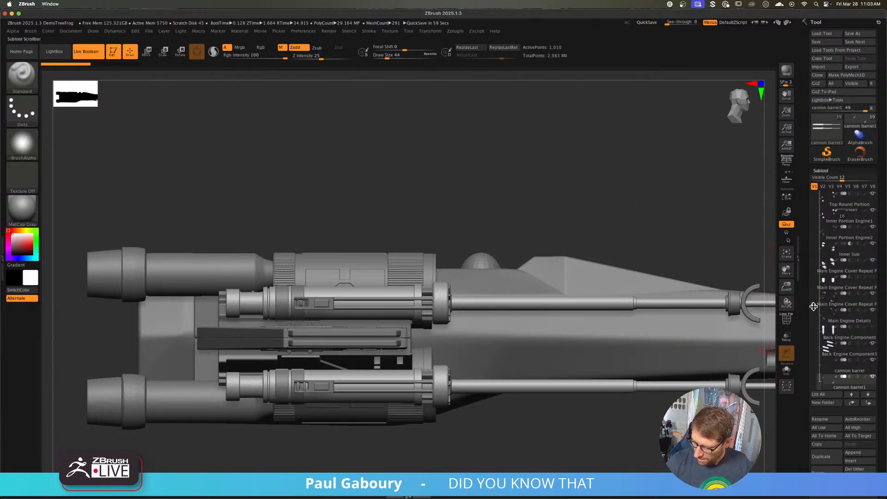
left_click_drag(813, 306, 813, 320)
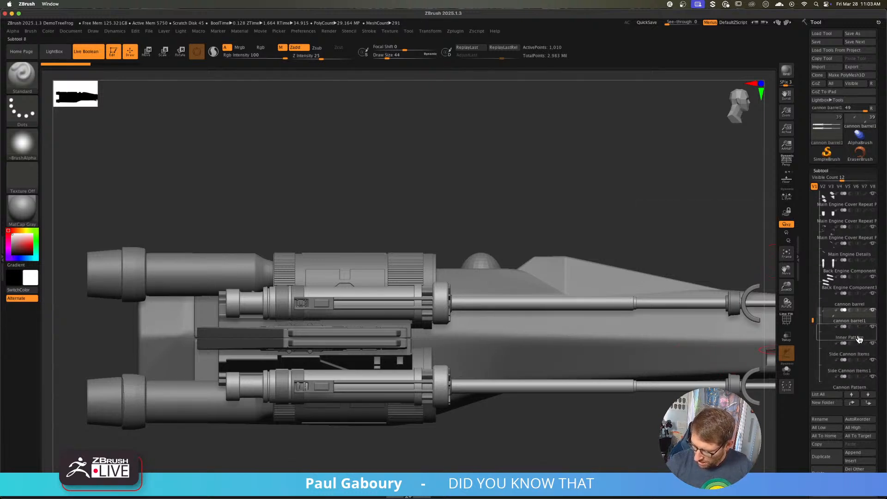
left_click(826, 457)
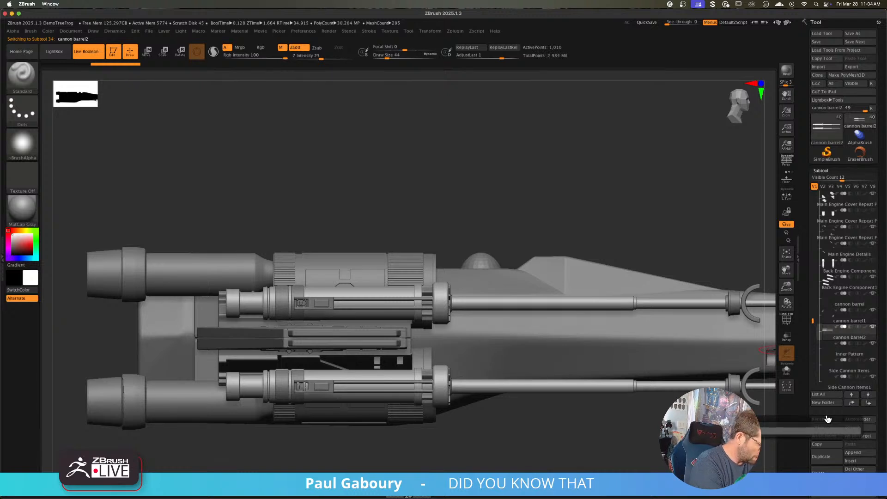
key("Return")
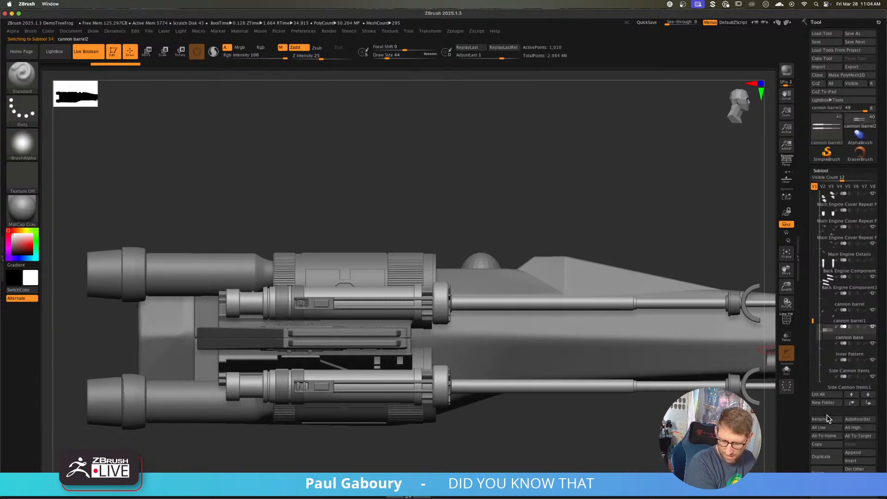
- Centre the move gizmo on the cannon base mesh and isolate the subtool with polyframes shown
key("w")
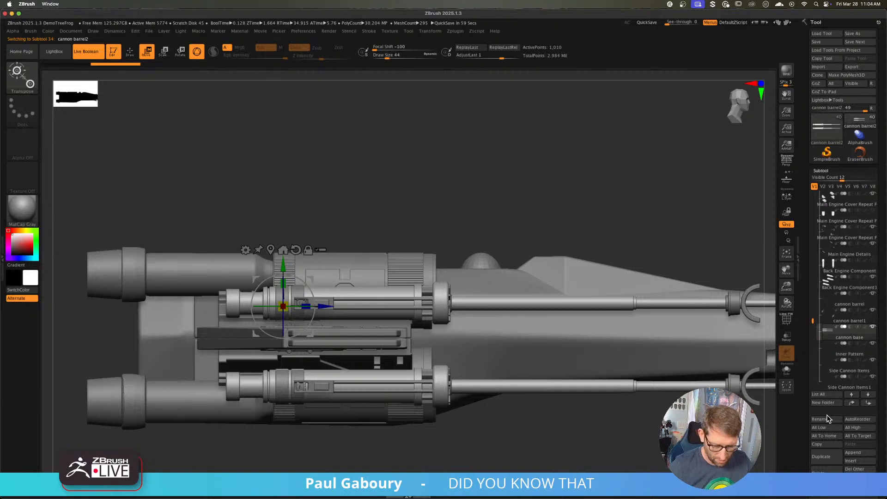
left_click(271, 250)
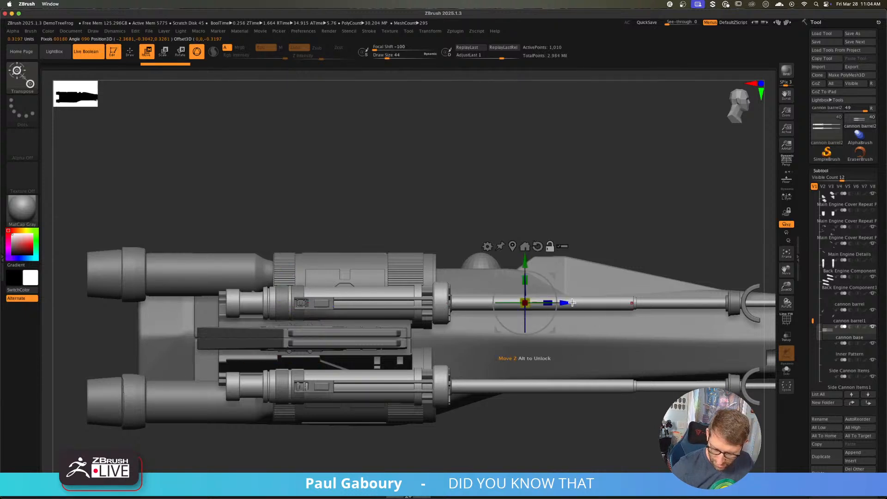
left_click_drag(572, 302, 397, 318, "alt")
key("shift+f")
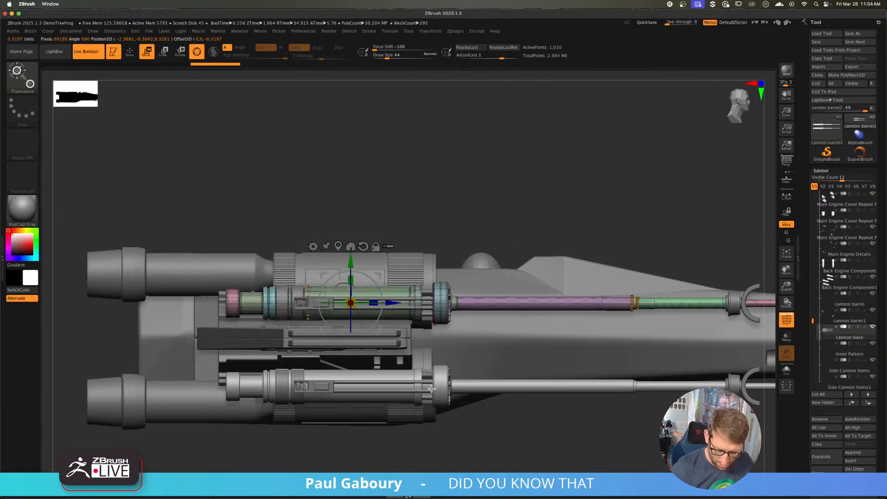
left_click(786, 370)
mouse_move(394, 356)
left_mouse_down("alt")
mouse_move(406, 344)
mouse_move(285, 345)
left_mouse_up("alt")
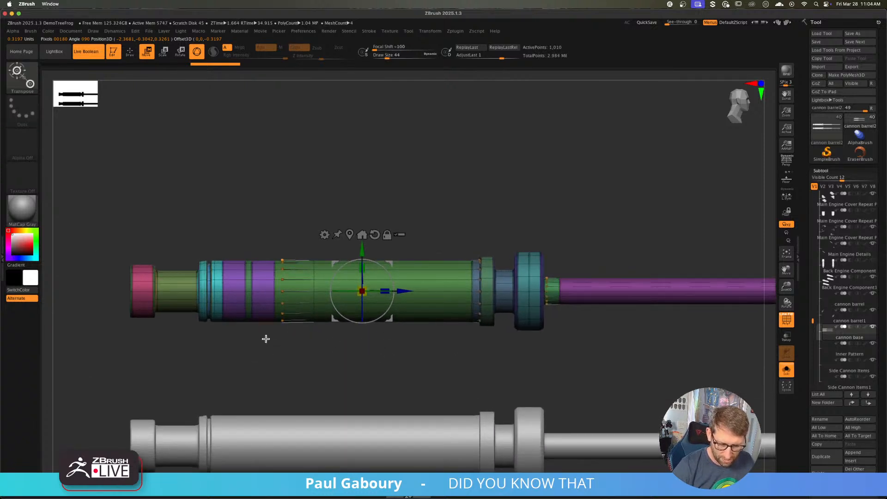
- Isolate the cannon's main cylinder, centre the gizmo on it, and restore the full mesh
mouse_move(217, 221)
left_mouse_down("ctrl+shift")
mouse_move(325, 352)
mouse_move(475, 358)
left_mouse_up("ctrl+shift")
key("ctrl+shift")
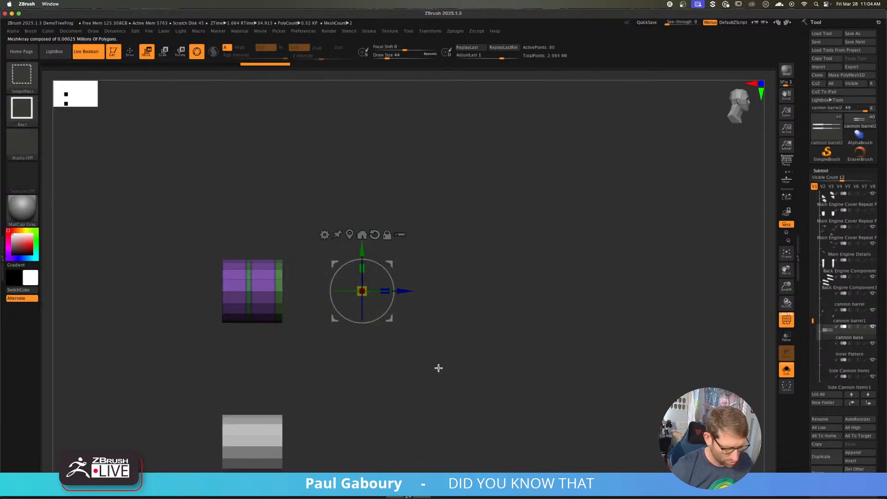
left_click(438, 368, "ctrl+shift")
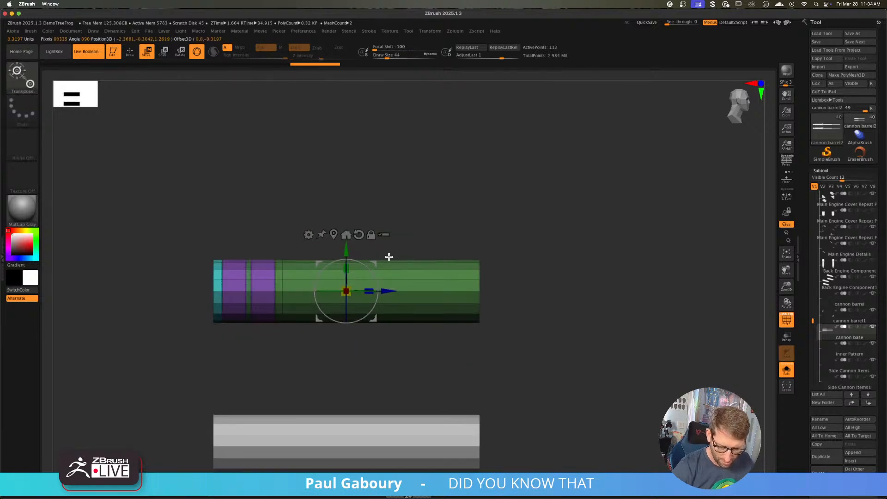
left_click_drag(435, 350, 459, 338, "alt")
left_click(689, 374, "ctrl+shift")
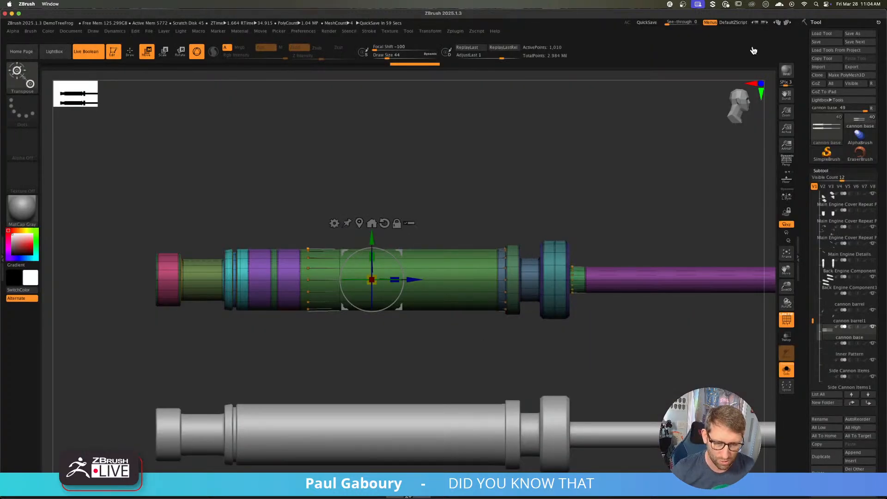
- Turn off the screen saver in the preferences
left_click(303, 31)
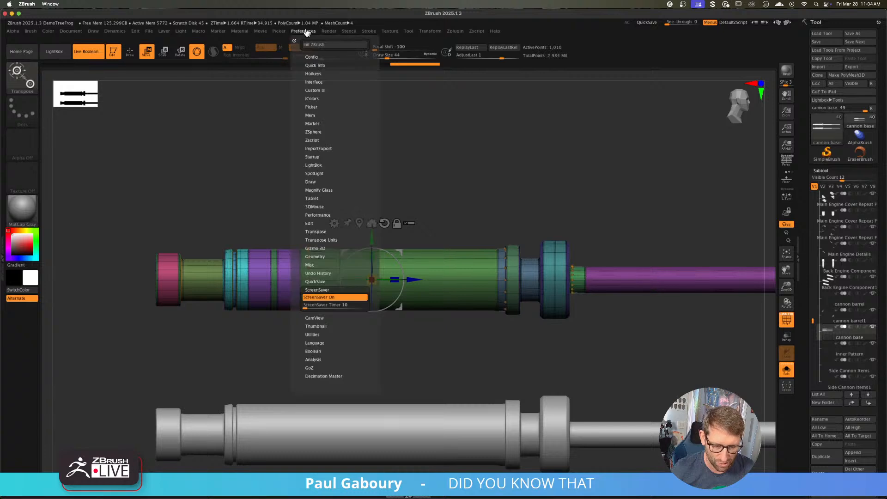
left_click(325, 299)
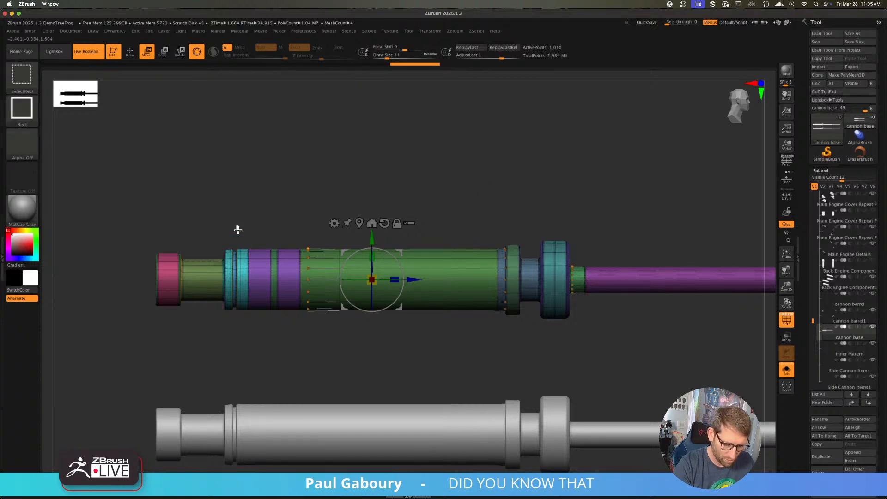
- Isolate the main cylinder once more with the gizmo centred on it, and bring back all cannon parts
left_click_drag(236, 226, 506, 341, "ctrl+shift")
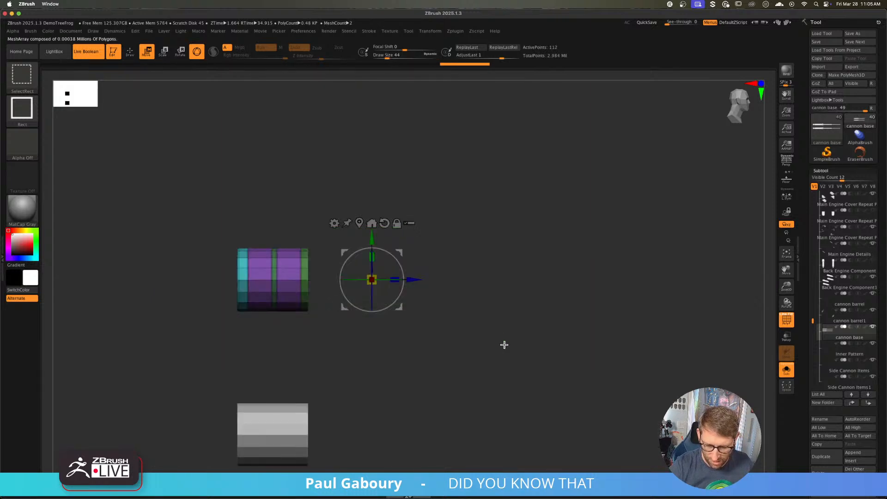
left_click(502, 347, "ctrl+shift")
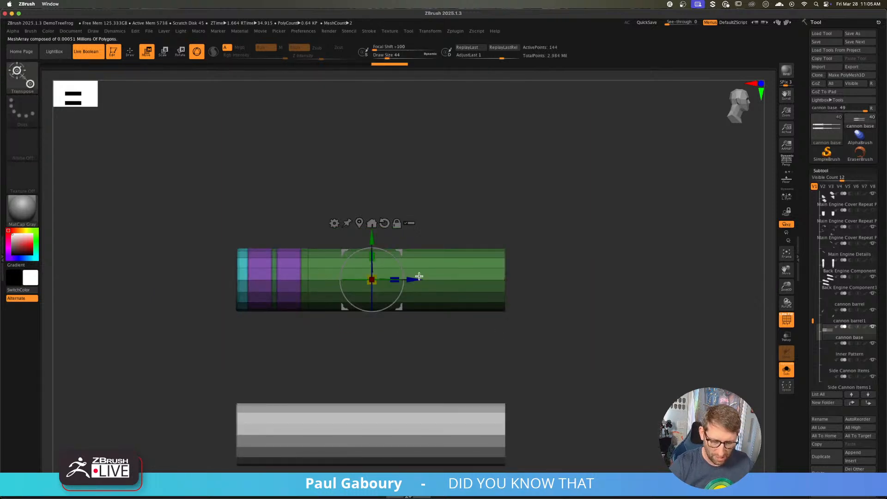
left_click_drag(473, 339, 494, 324, "alt")
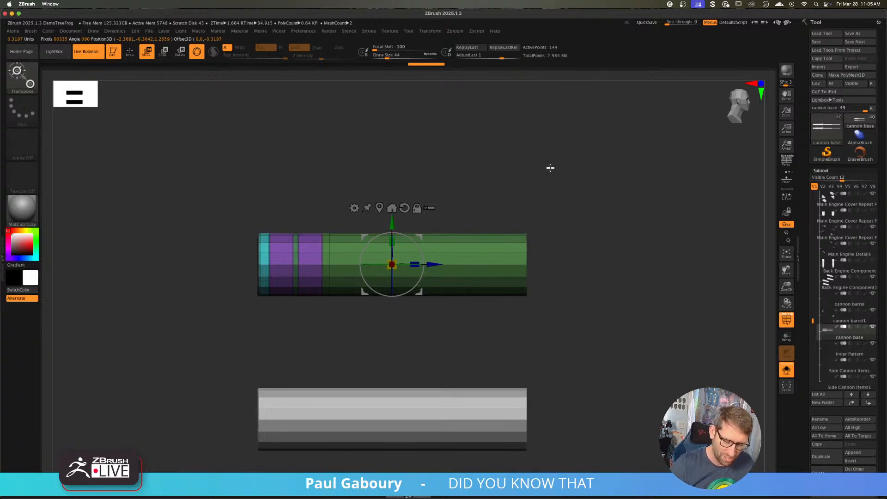
left_click(453, 346, "ctrl+shift")
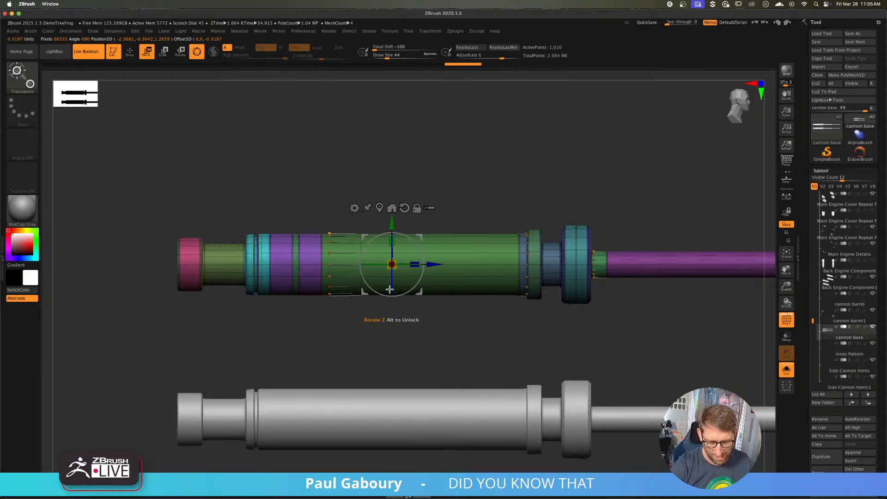
left_click_drag(460, 326, 406, 300, "alt")
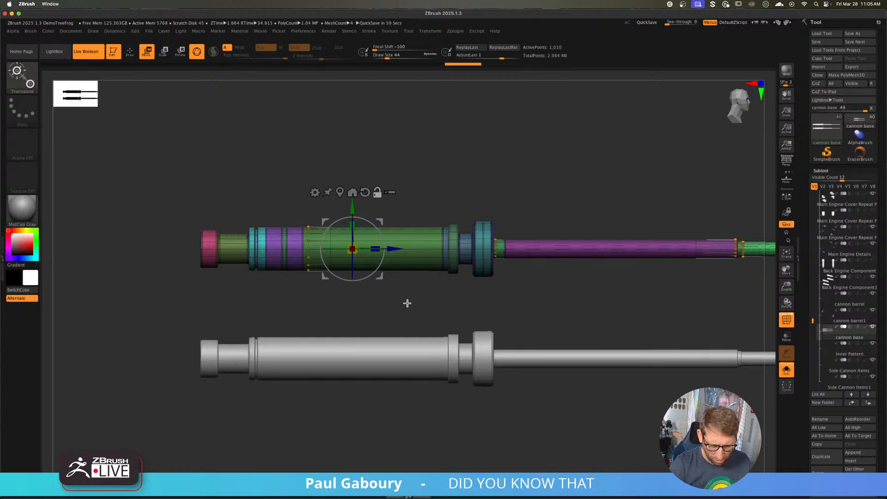
- Replace the cannon base mesh with a cube primitive of minimal segments at the gizmo's position
left_click(315, 192)
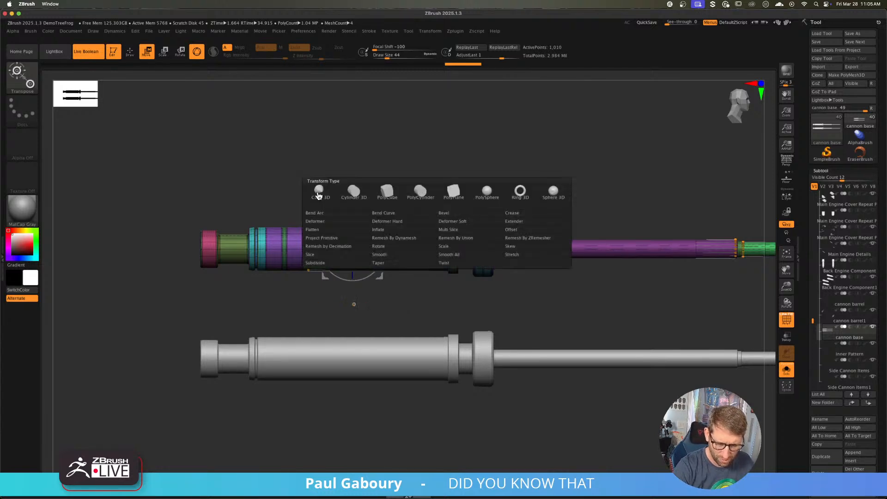
left_click(422, 238)
left_click_drag(420, 276, 425, 231)
mouse_move(349, 230)
left_mouse_down()
mouse_move(373, 233)
mouse_move(348, 240)
left_mouse_up()
- Crease all edges of the cube so dynamic subdivision keeps its boxy shape
left_click(821, 171)
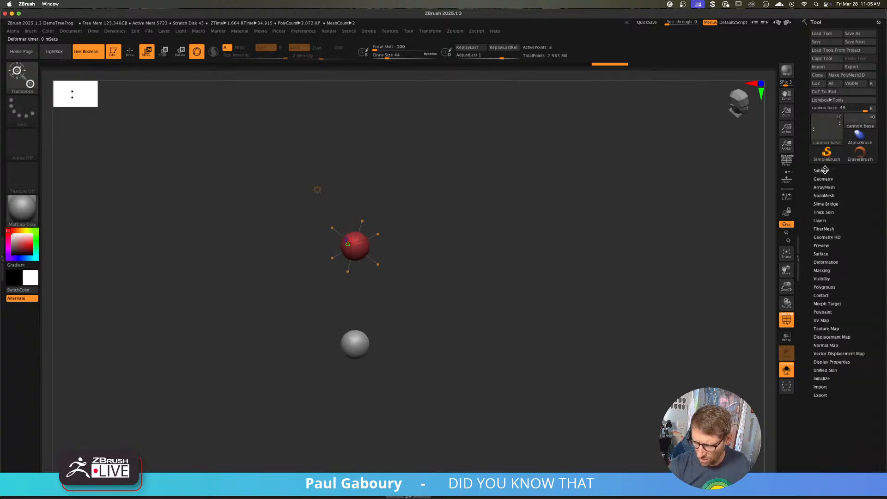
left_click(832, 179)
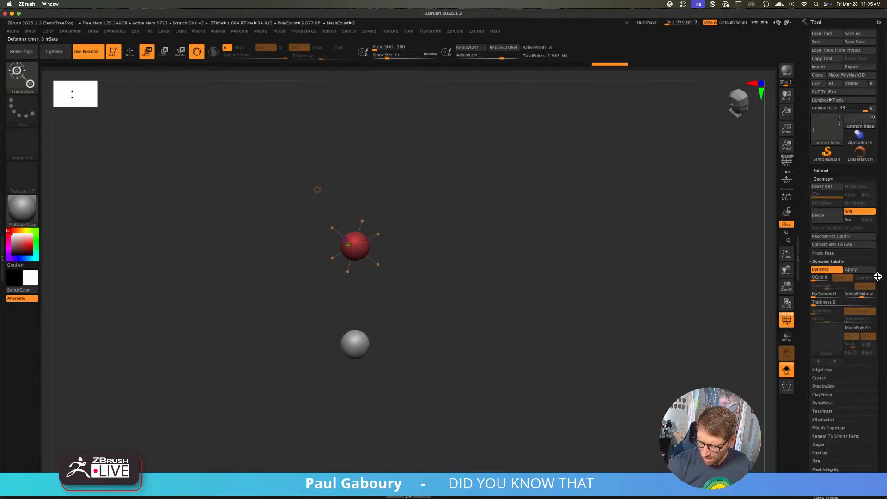
scroll(877, 277, "down", 3)
left_click(820, 328)
left_click(848, 336)
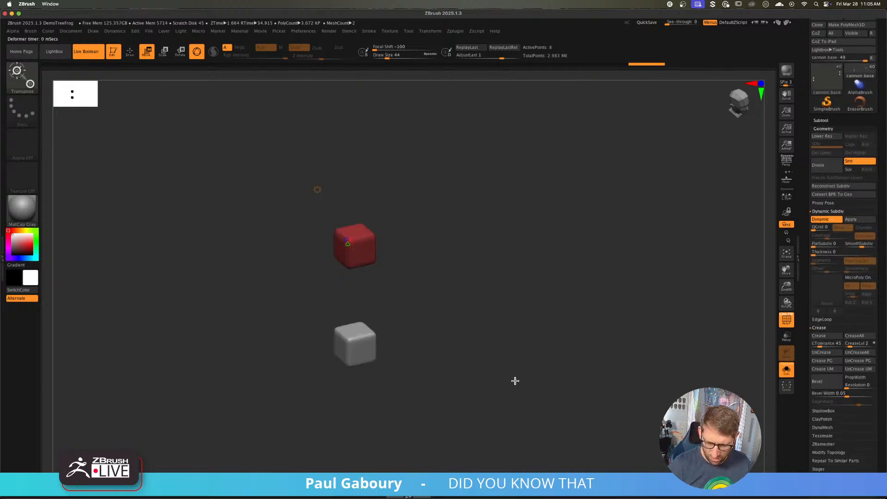
- Show the whole ship again and move the cube down along Y between the upper cannon and the wing
left_click(786, 370)
right_click_drag(499, 342, 510, 318)
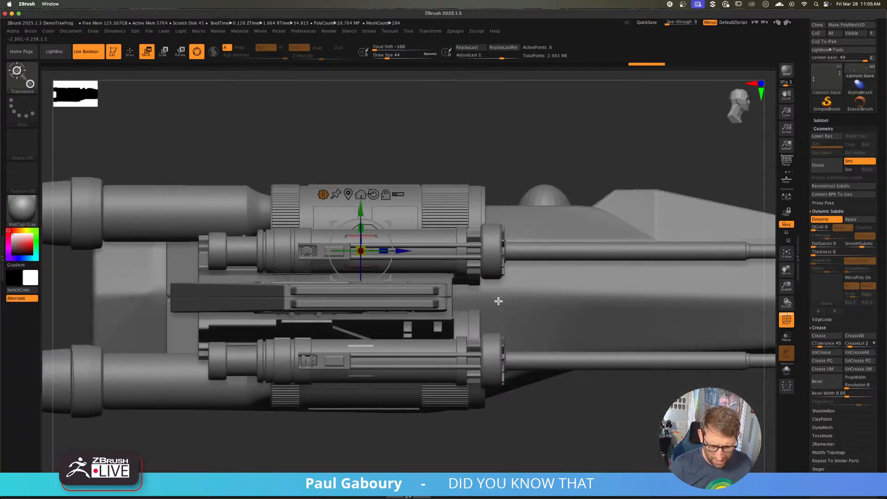
left_click_drag(363, 207, 365, 228)
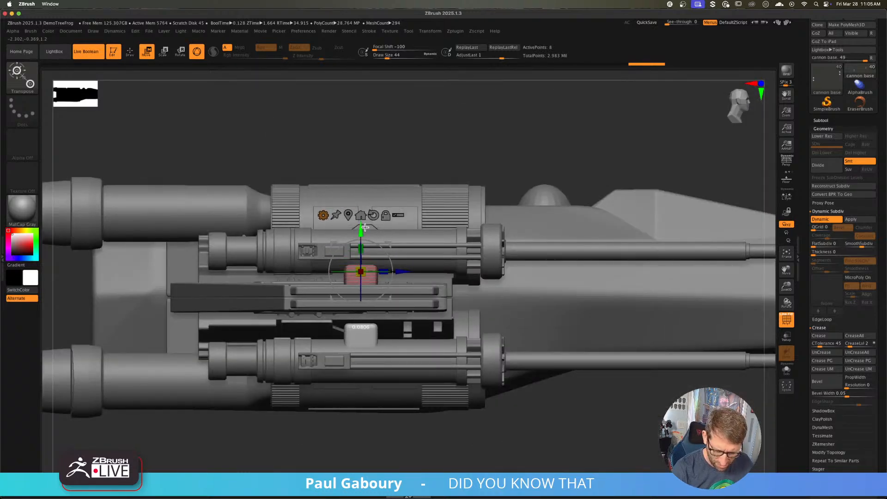
right_click_drag(479, 332, 440, 308, "alt")
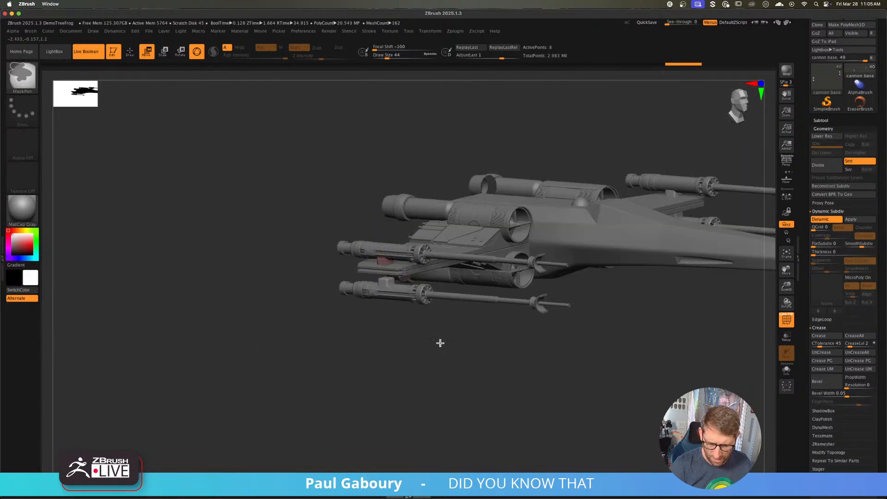
right_click_drag(440, 342, 414, 376)
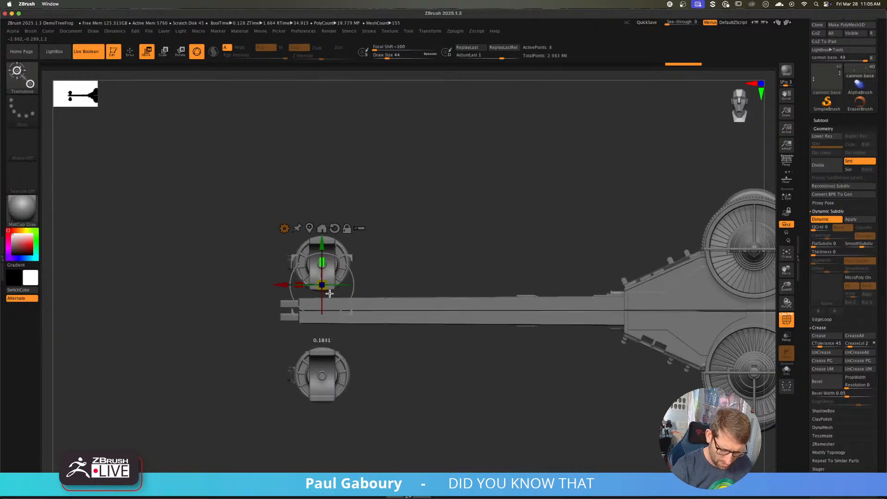
- Flatten the cube along Y into a thin plate and lower it onto the wing beneath the cannon
left_click_drag(329, 293, 330, 296)
left_click_drag(322, 242, 323, 253)
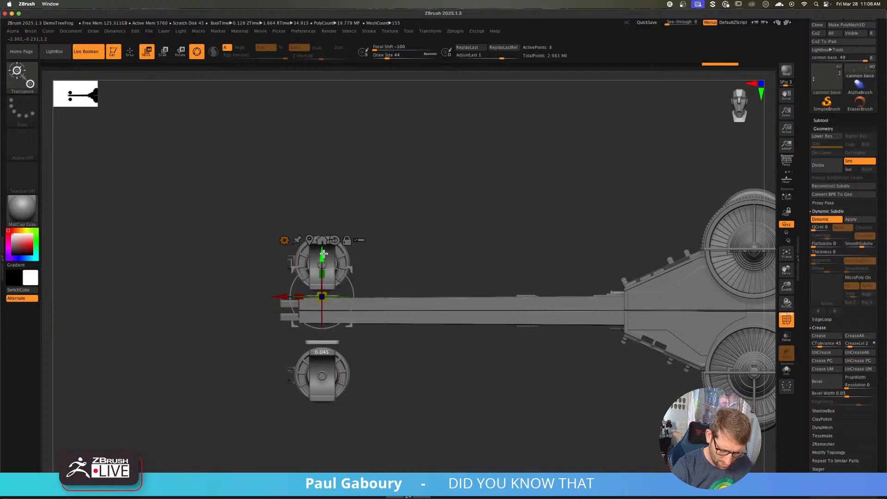
right_click_drag(324, 253, 367, 289, "ctrl")
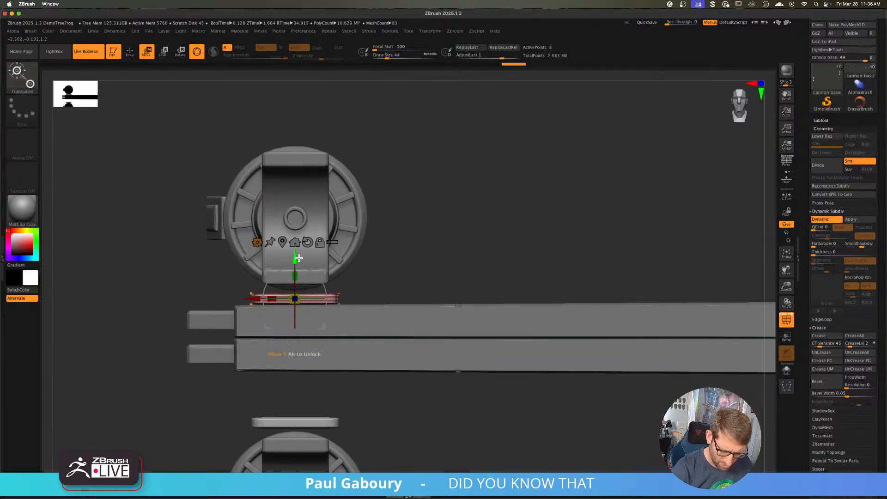
left_click_drag(299, 257, 298, 261)
- Try adjusting the Y Amount of the plate's ArrayMesh mirror stage, and undo the change
right_click_drag(476, 325, 19, 296, "ctrl")
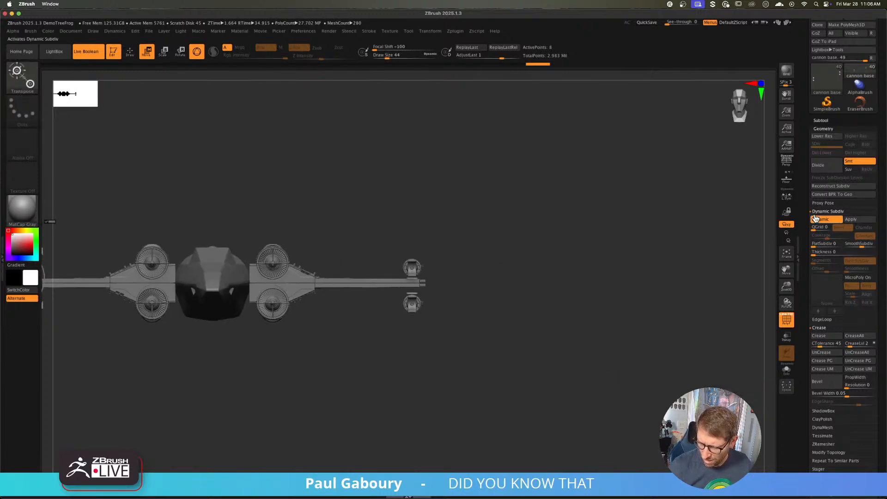
left_click(827, 129)
left_click(829, 138)
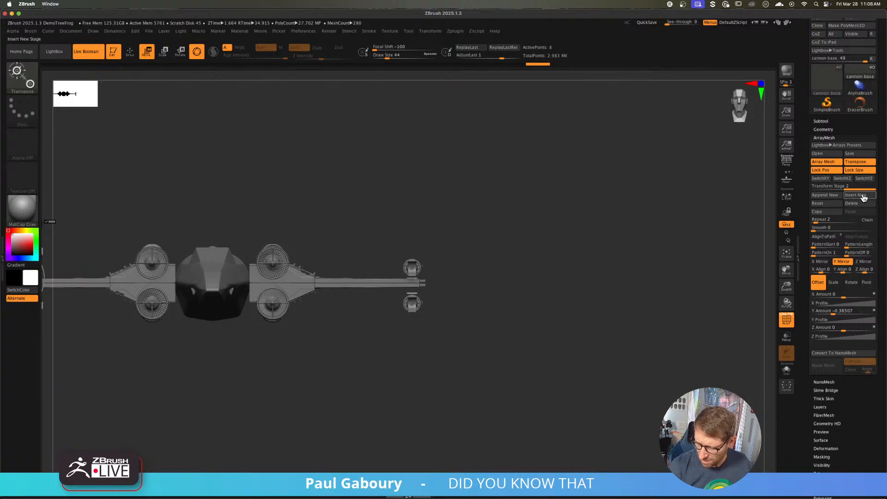
left_click(835, 311)
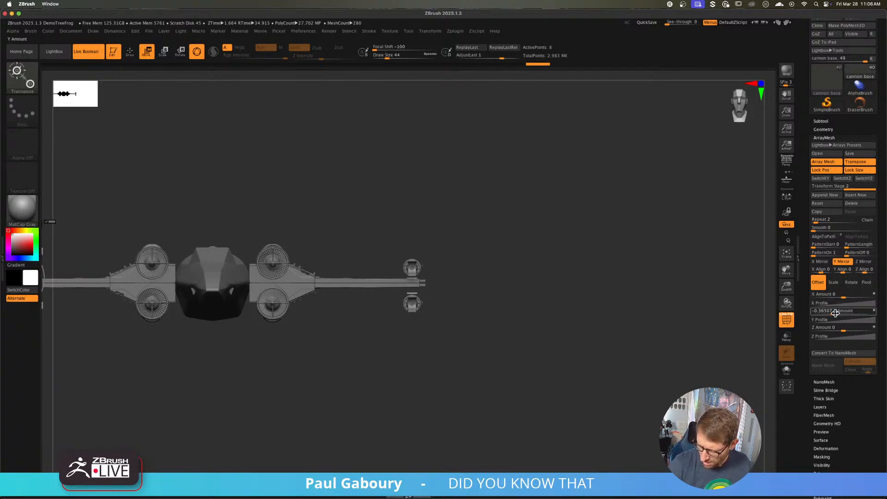
left_click(835, 312)
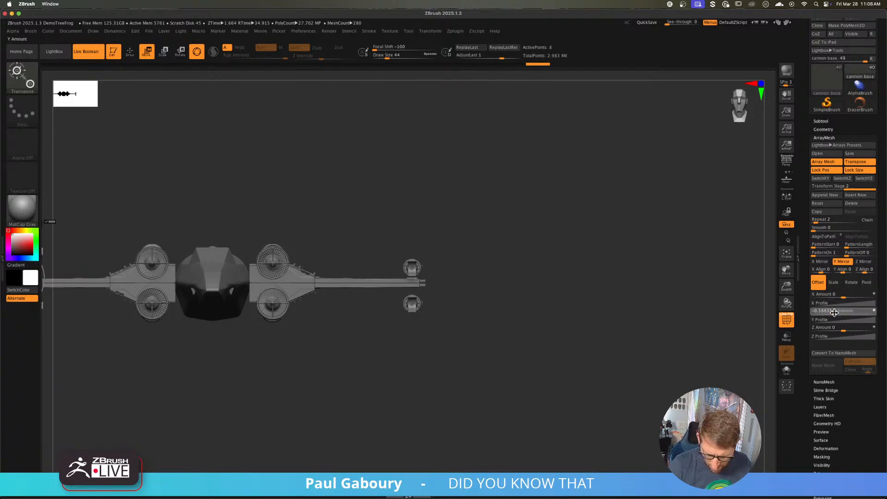
left_click_drag(833, 312, 837, 313)
key("ctrl+z")
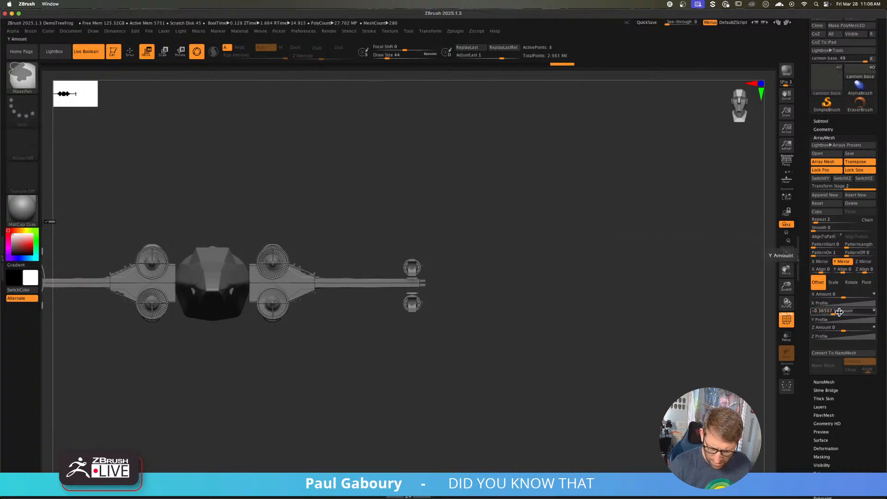
- Offset the array's mirrored plate with the transpose line to a Y Amount of -0.5 so it sits against the lower wing
key("f")
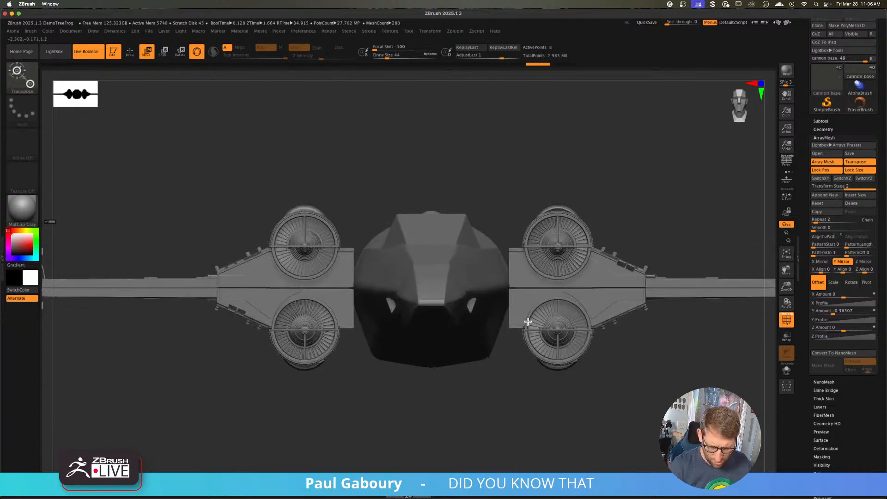
left_click_drag(234, 330, 159, 339, "alt")
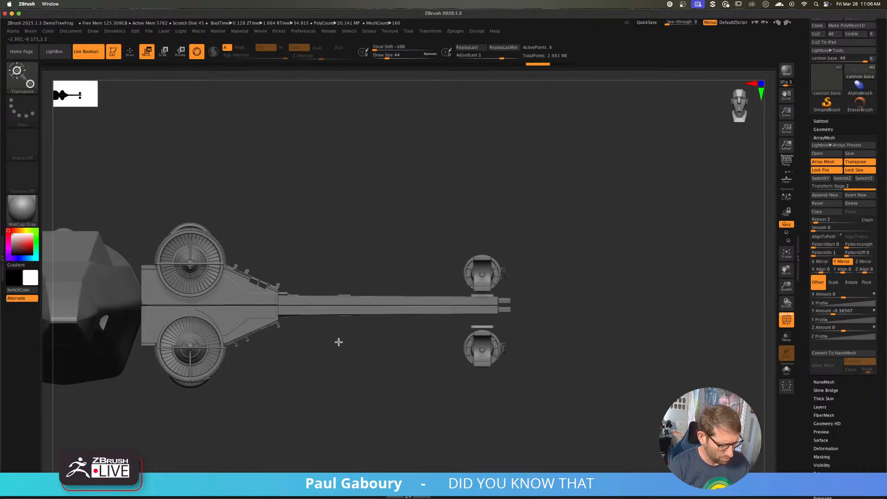
left_click_drag(339, 341, 492, 330, "alt")
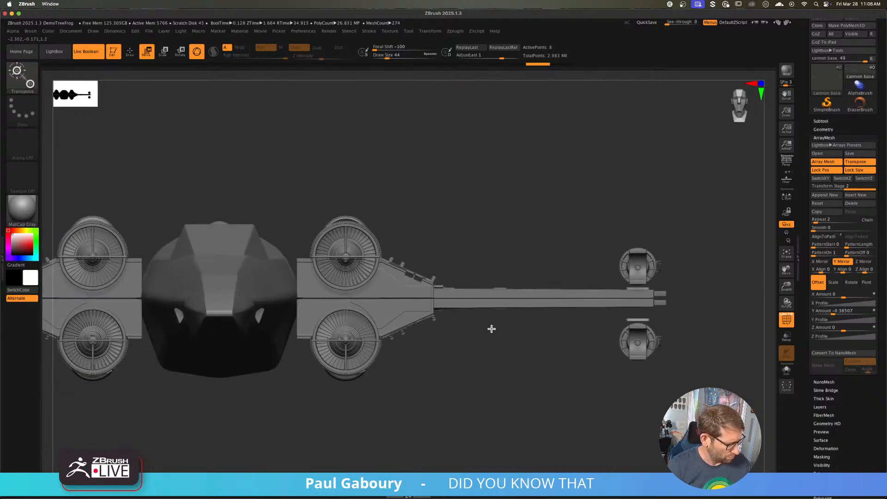
key("y")
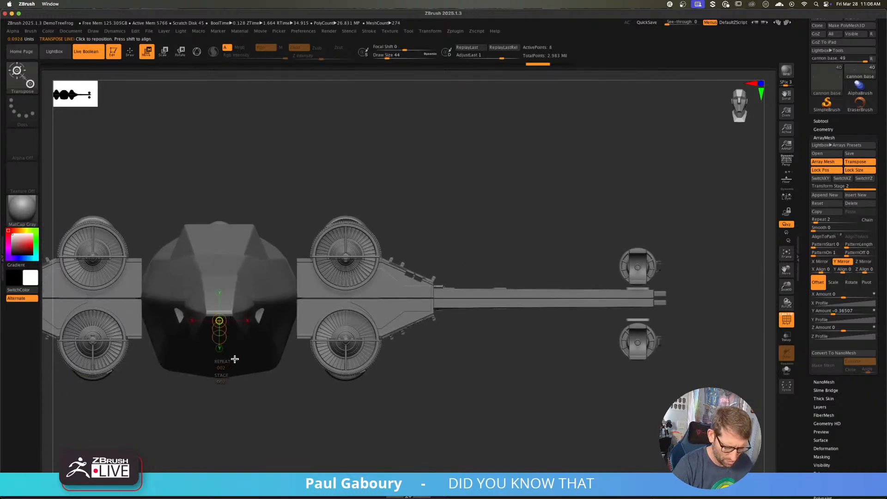
left_click_drag(220, 347, 219, 399)
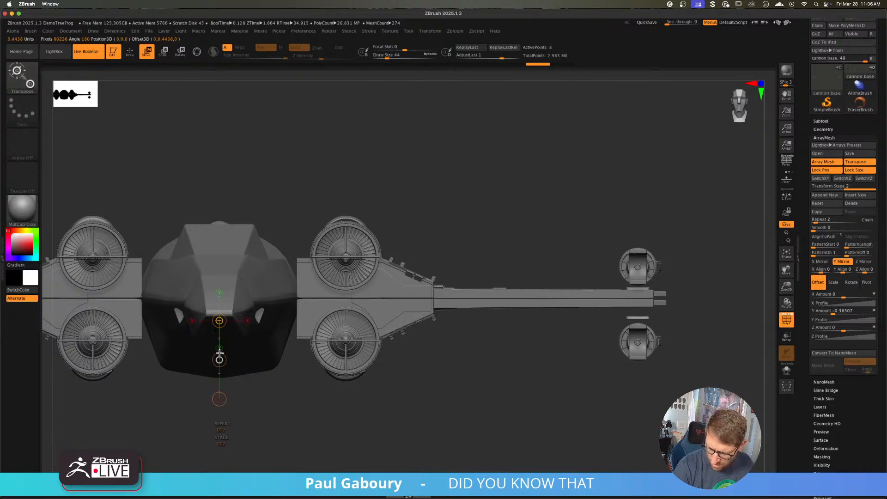
left_click_drag(219, 355, 221, 337)
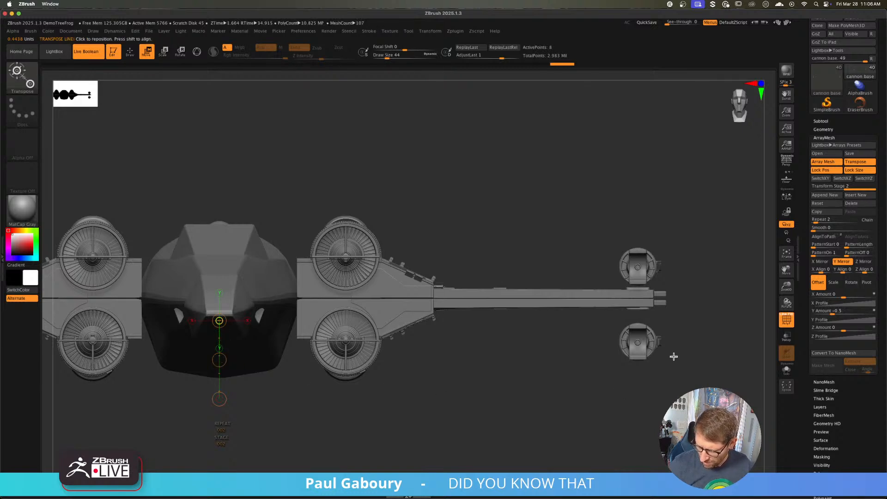
- Try Y Amount values of -0.55 and -0.055 for the array's mirrored plate beneath the wing
right_click_drag(669, 321, 672, 323, "ctrl")
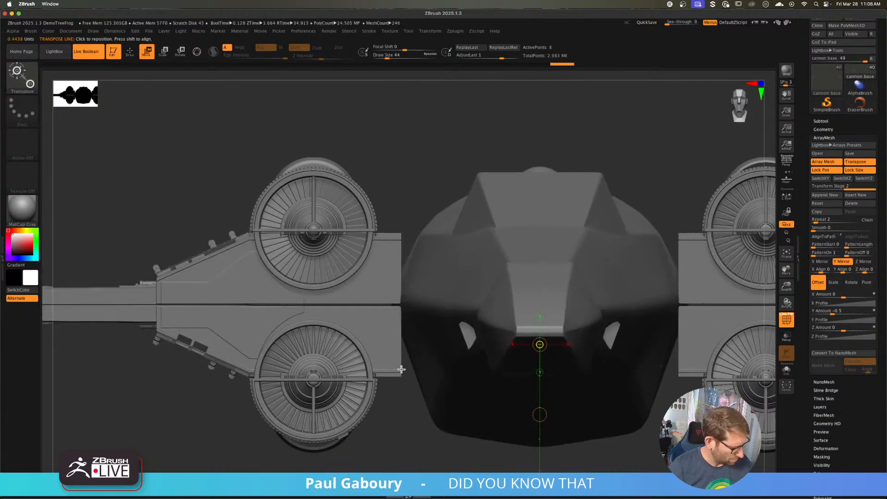
key("q")
right_click_drag(331, 352, 646, 341, "alt")
right_click_drag(362, 322, 404, 326, "alt")
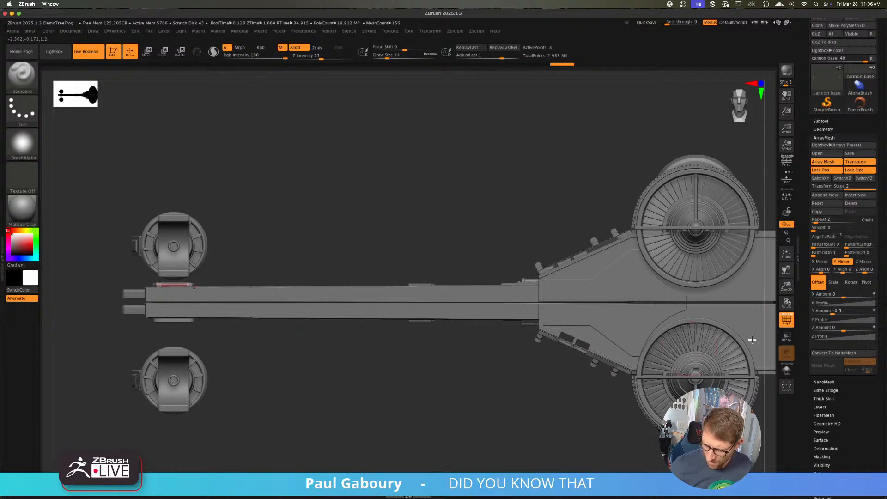
left_click(834, 312)
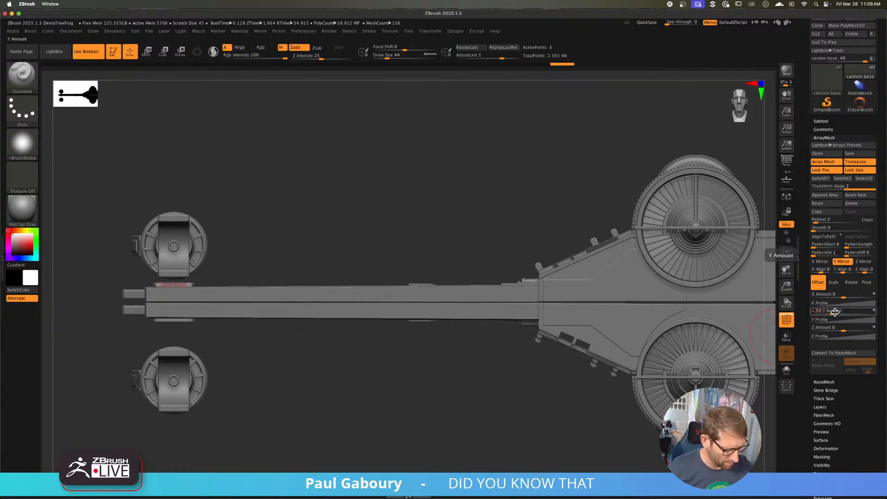
key("Return")
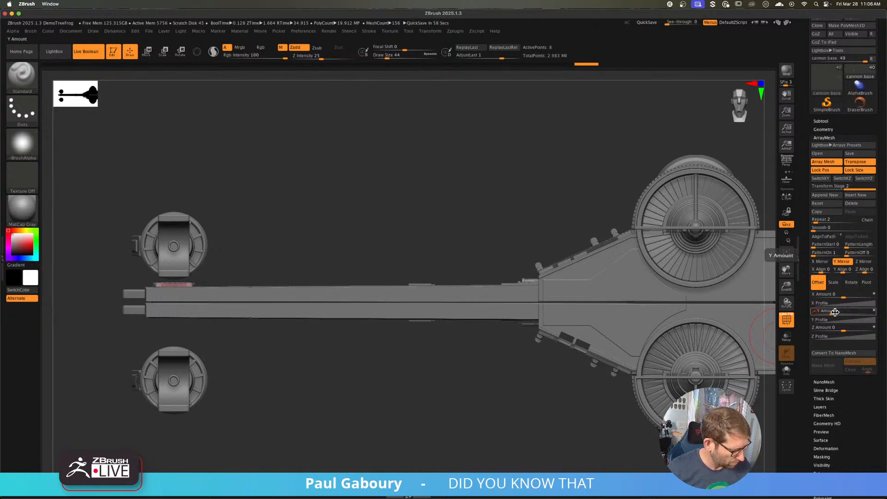
type("0565")
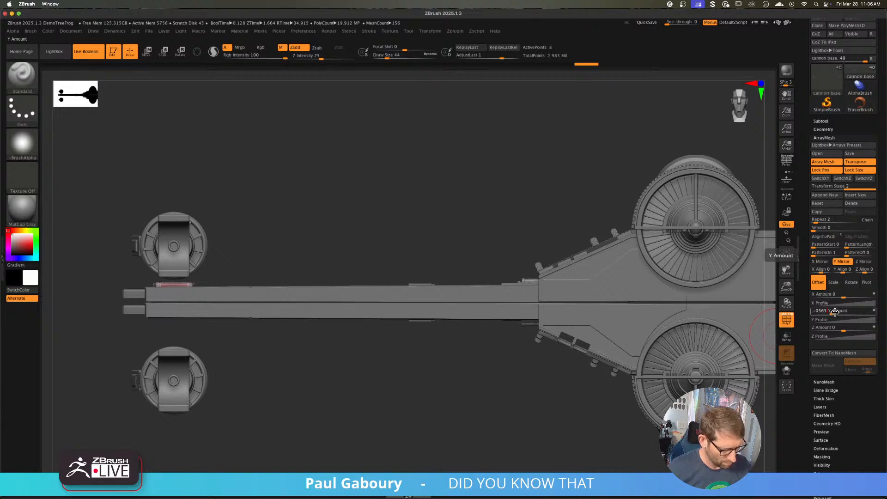
key("Return")
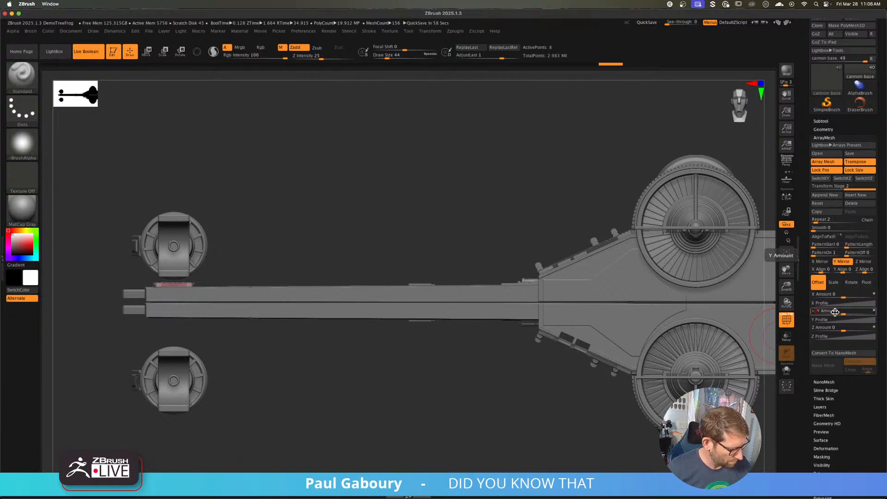
type(".055")
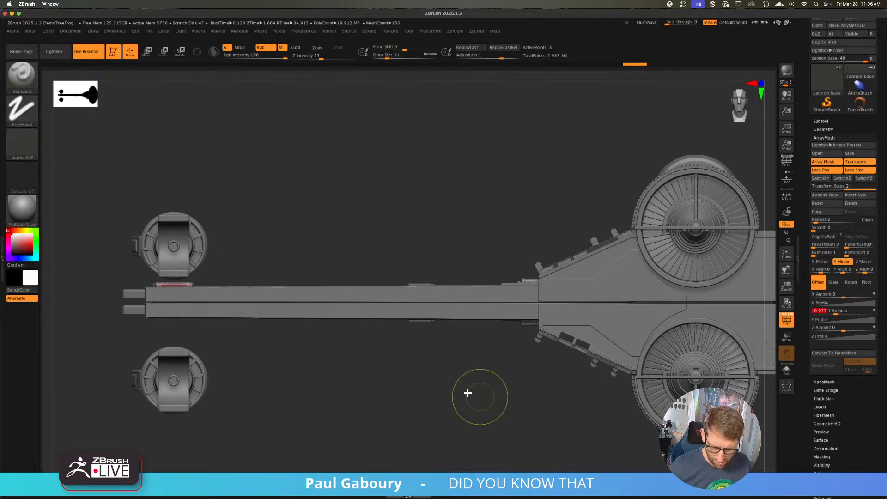
right_click_drag(405, 380, 388, 380, "ctrl")
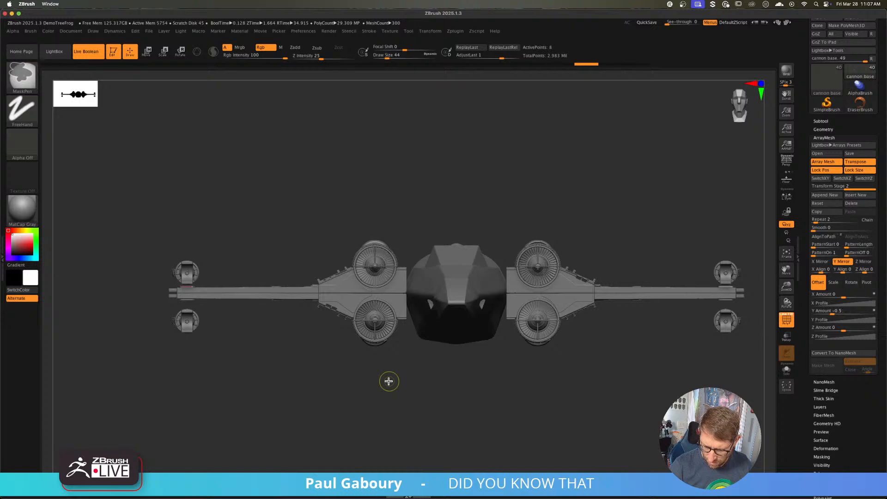
right_click_drag(330, 374, 362, 377, "alt")
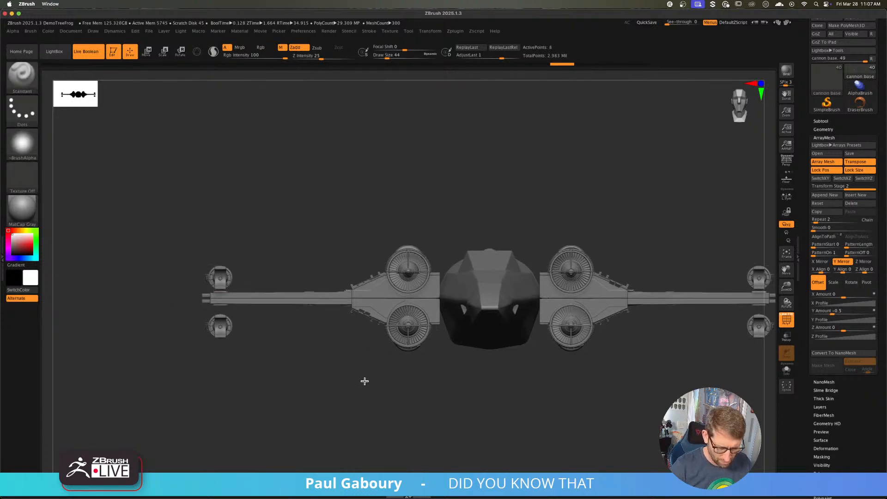
left_click(826, 186)
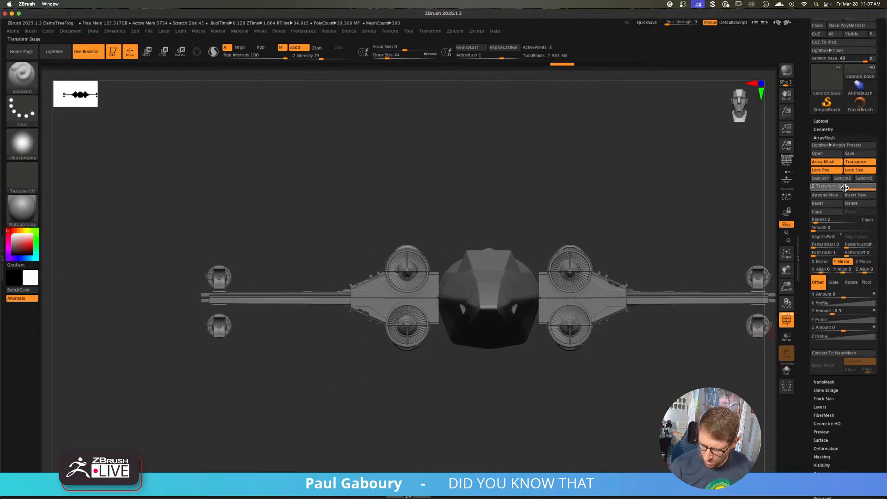
left_click_drag(827, 187, 874, 191)
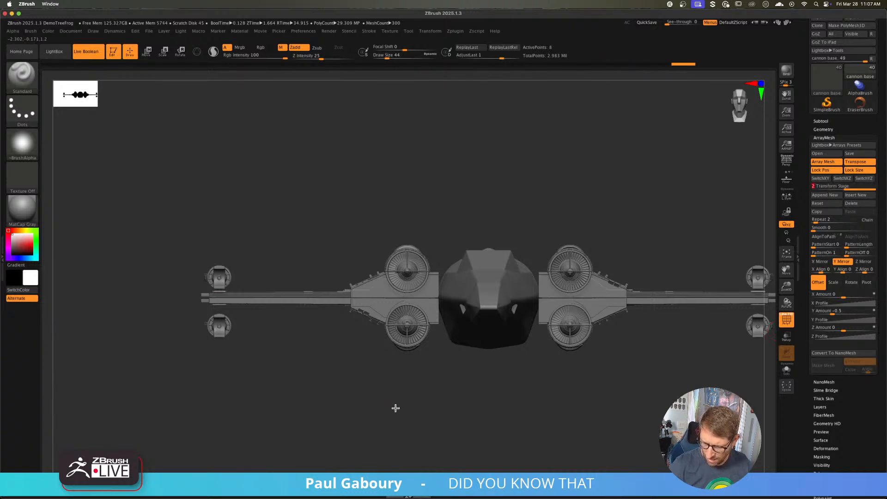
- Reduce the draw size to 5 and turn off the polyframe display in a side view of the cannons
right_click_drag(389, 409, 411, 400, "alt")
right_click_drag(247, 291, 354, 384, "ctrl")
key("s")
mouse_move(374, 400)
left_mouse_down()
mouse_move(378, 363)
mouse_move(388, 358)
mouse_move(326, 326)
mouse_move(346, 364)
mouse_move(347, 353)
left_mouse_up()
key("shift+f")
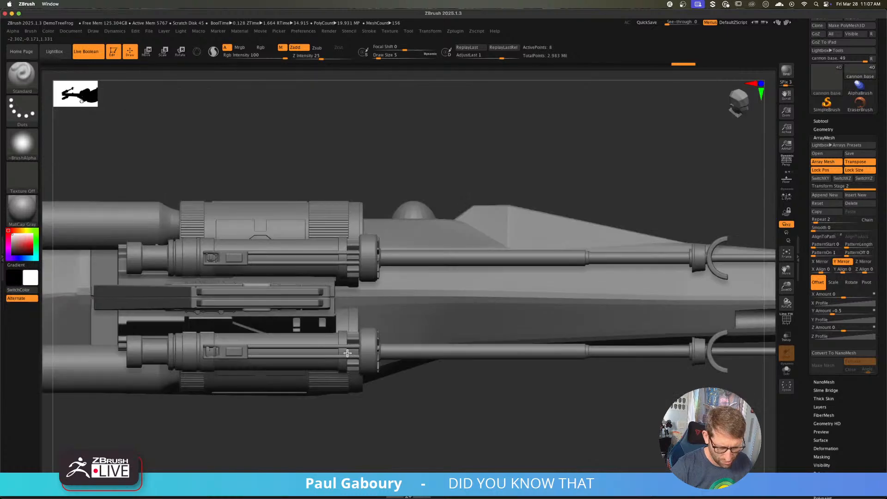
mouse_move(310, 313)
right_mouse_down("alt")
mouse_move(379, 353)
mouse_move(369, 367)
right_mouse_up("alt")
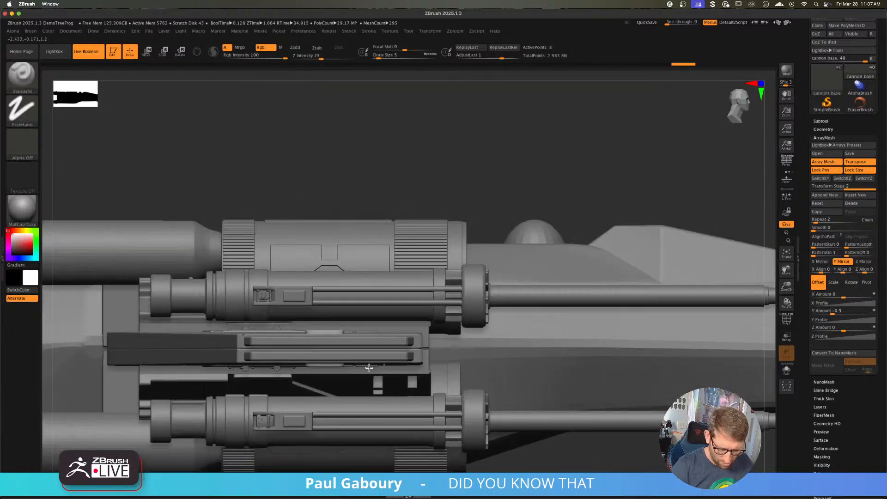
- Stretch the mounting plate along the Z axis so it runs further along the wing edge under the cannon
key("w")
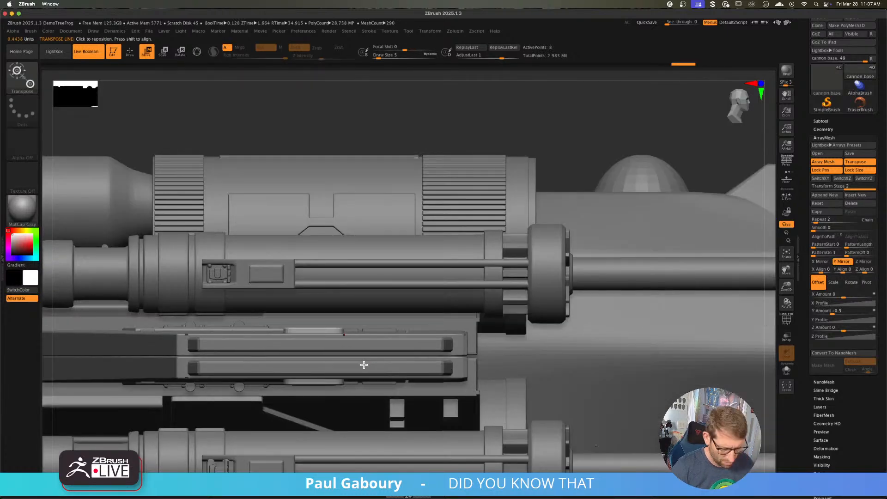
key("y")
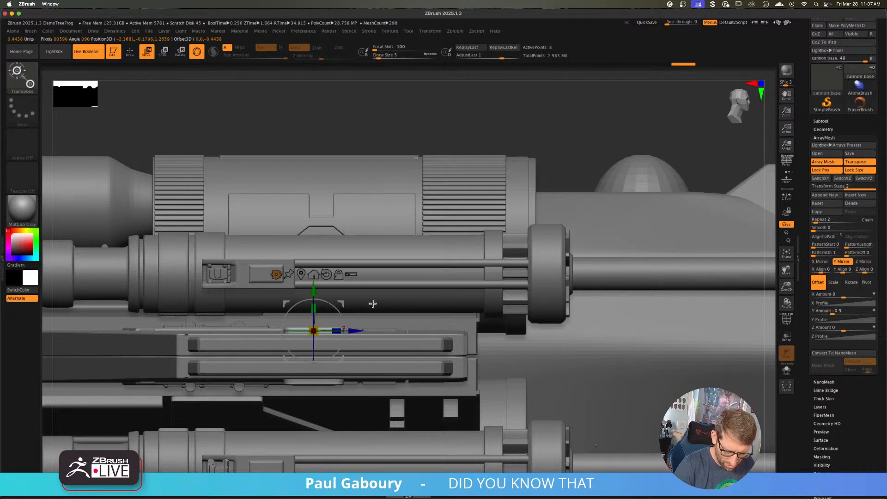
right_click_drag(406, 342, 370, 339, "ctrl")
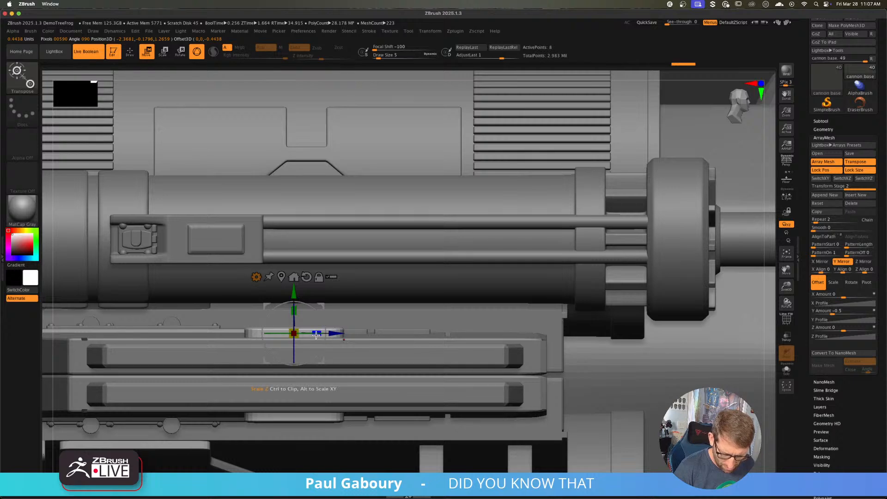
left_click_drag(317, 333, 448, 351)
right_click_drag(388, 309, 365, 295, "ctrl")
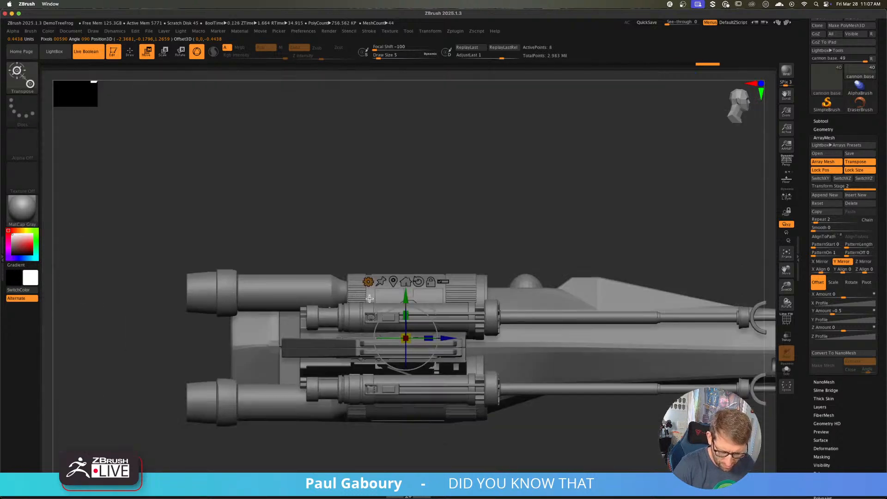
- Switch the subtools to visibility set V2 and show Main Wing1_2 together with the cannon base plates
right_click_drag(549, 423, 553, 396)
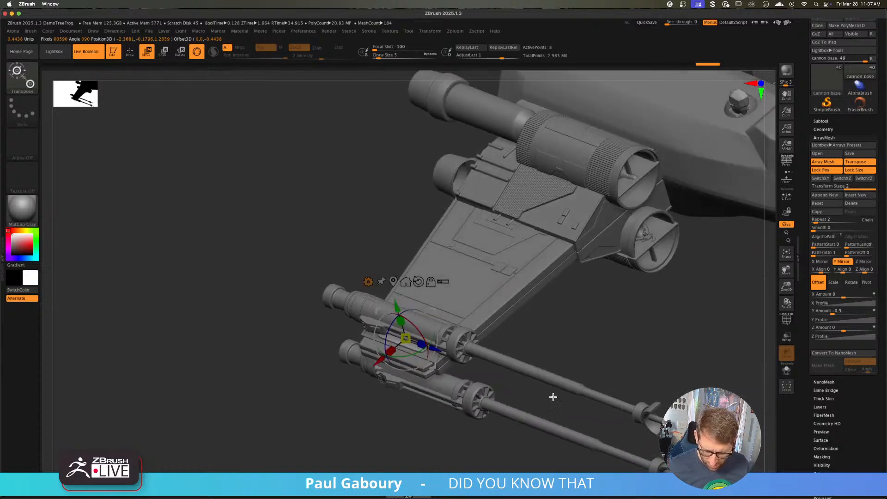
right_click_drag(521, 317, 408, 305, "alt")
left_click(821, 121)
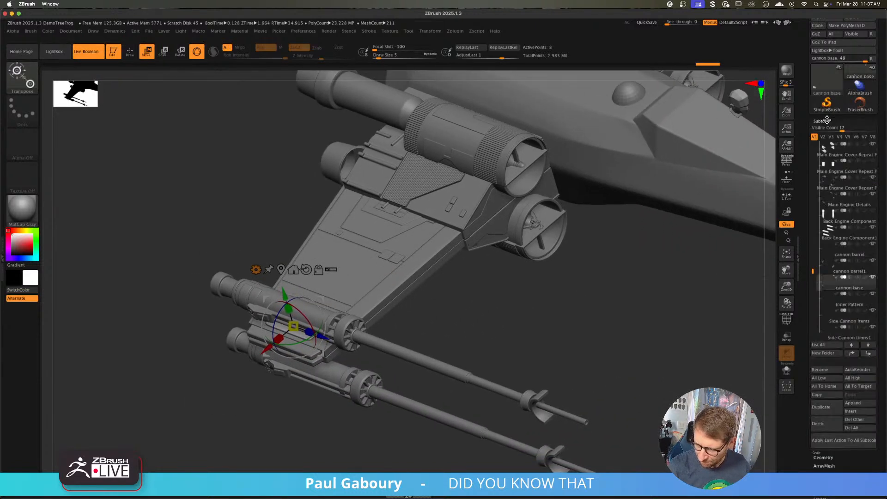
left_click_drag(883, 183, 877, 214)
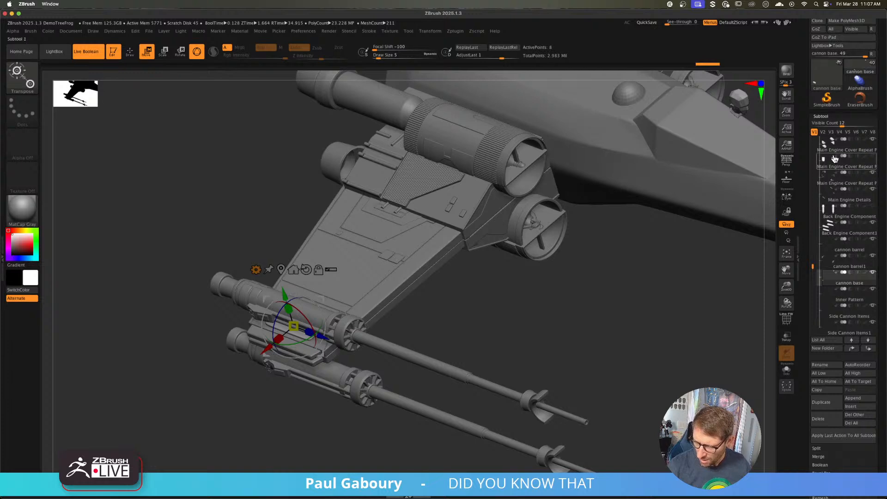
left_click(823, 133)
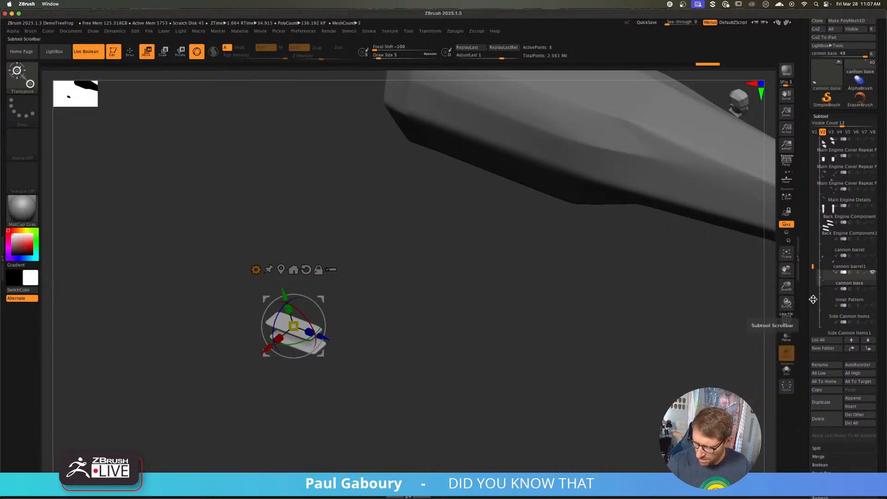
left_click_drag(814, 266, 814, 133)
mouse_move(836, 250)
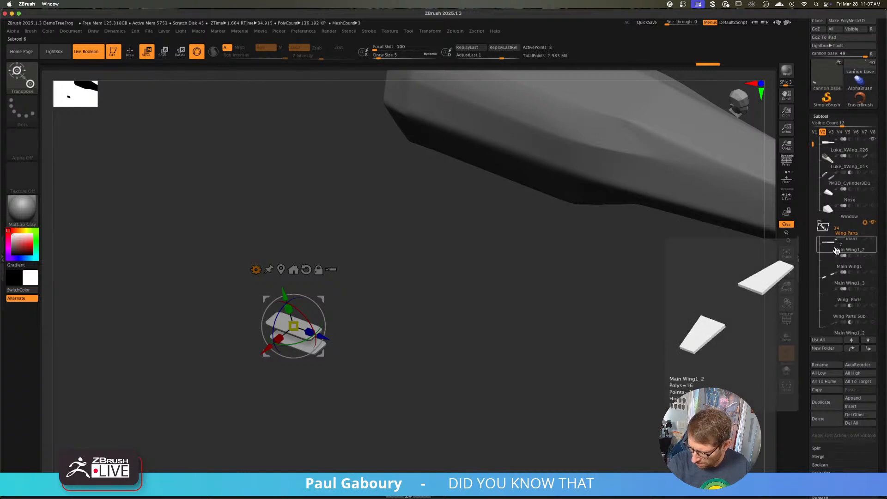
left_click(872, 243)
- Show the polyframe in top view, mask the mounting plate's outer edge and narrow its inner edge along Z into a taper matching the wing panel
left_click_drag(582, 320, 529, 384)
right_click_drag(469, 353, 588, 345, "ctrl")
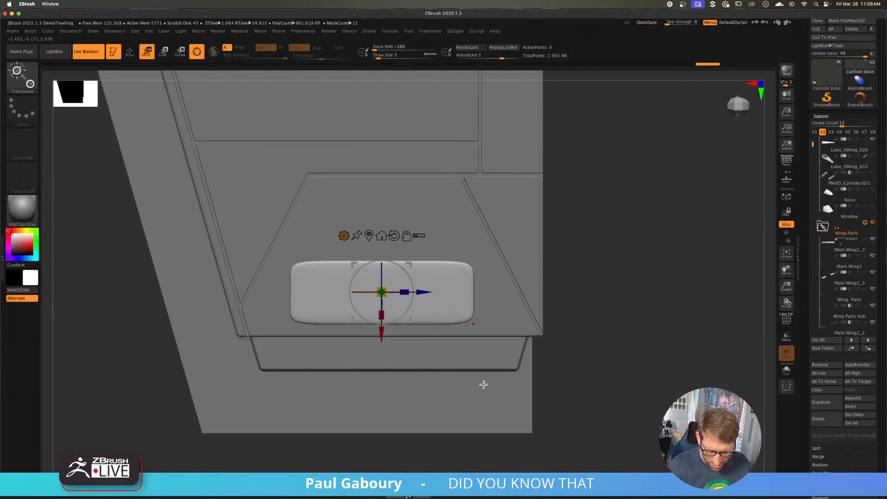
key("shift+f")
mouse_move(598, 271)
left_mouse_down("ctrl")
mouse_move(645, 328)
mouse_move(620, 385)
mouse_move(384, 355)
mouse_move(257, 372)
mouse_move(247, 359)
left_mouse_up("ctrl")
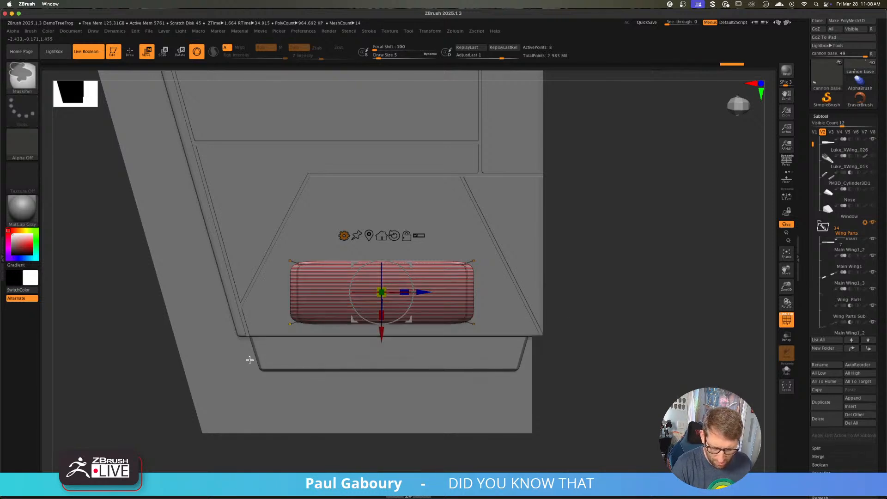
left_click_drag(404, 293, 404, 292)
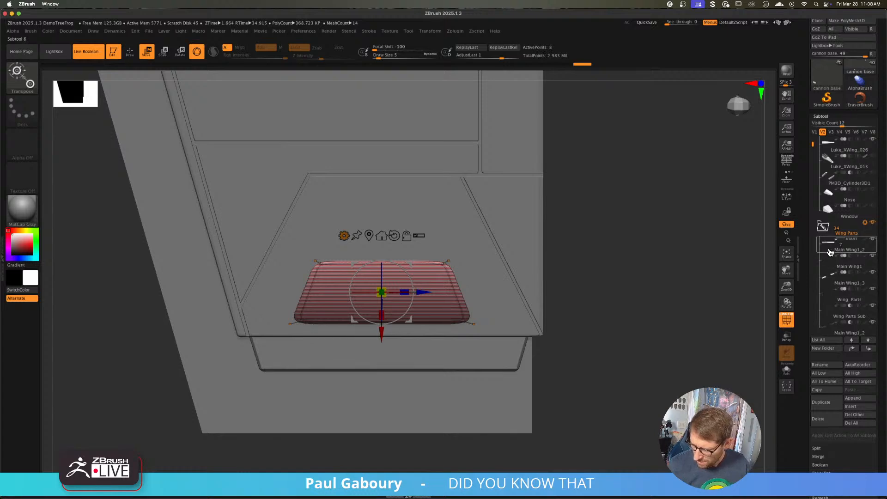
- Locate cannon barrel1 in the subtool list and make it visible together with the wing and mounting plate
mouse_move(832, 252)
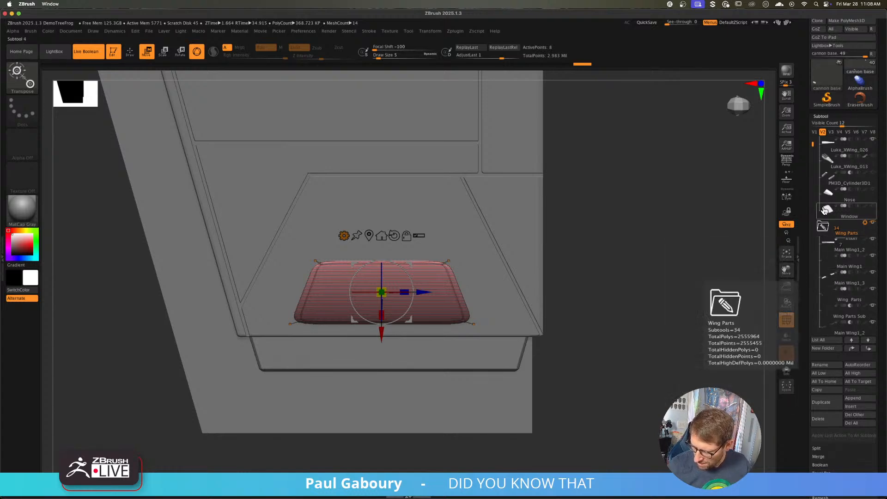
scroll(814, 156, "down", 3)
left_click_drag(814, 156, 815, 201)
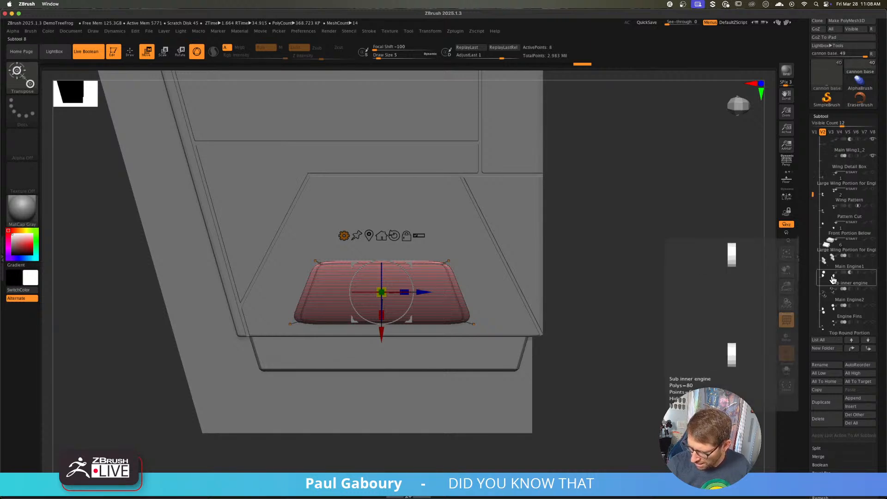
mouse_move(840, 318)
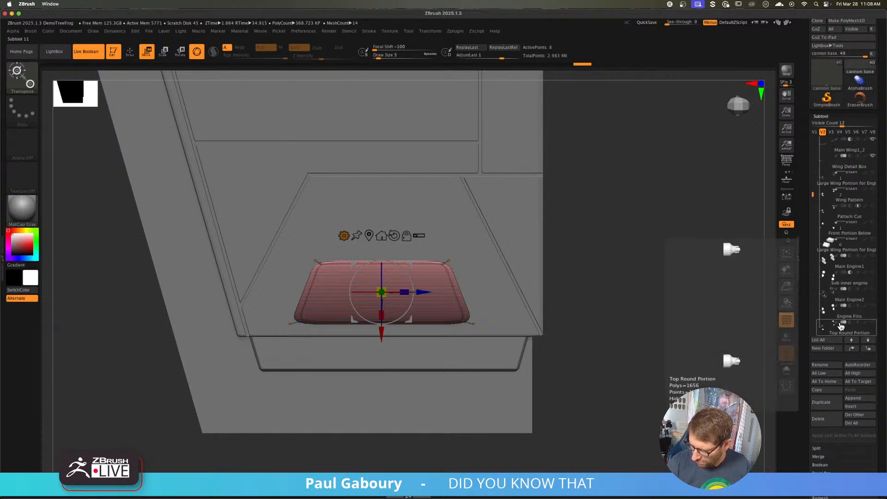
left_click_drag(814, 199, 815, 249)
mouse_move(834, 300)
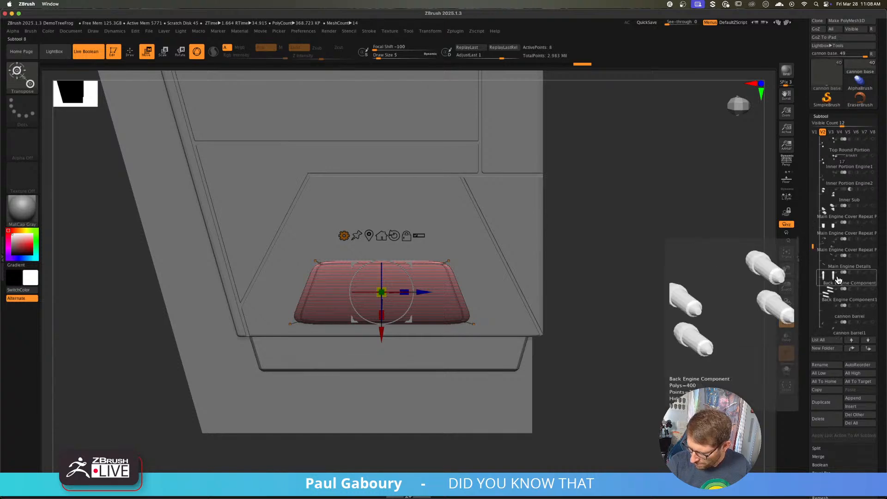
mouse_move(834, 329)
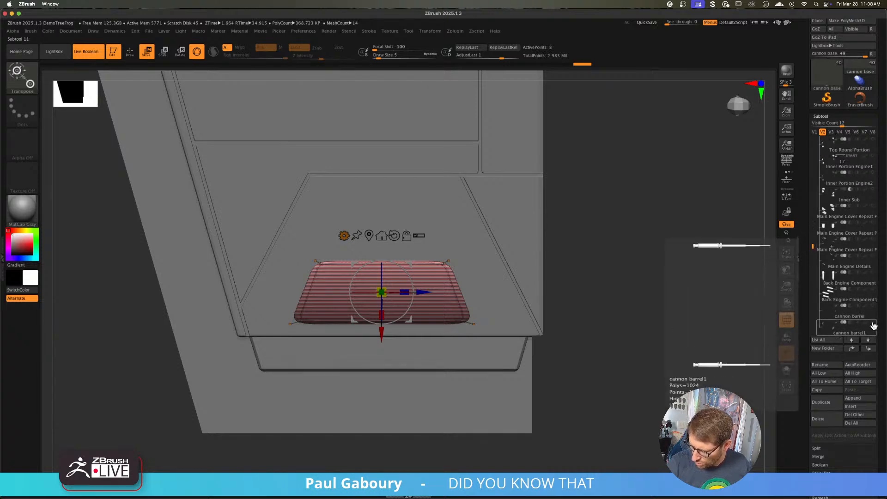
left_click(872, 323)
right_click_drag(578, 377, 499, 360, "ctrl")
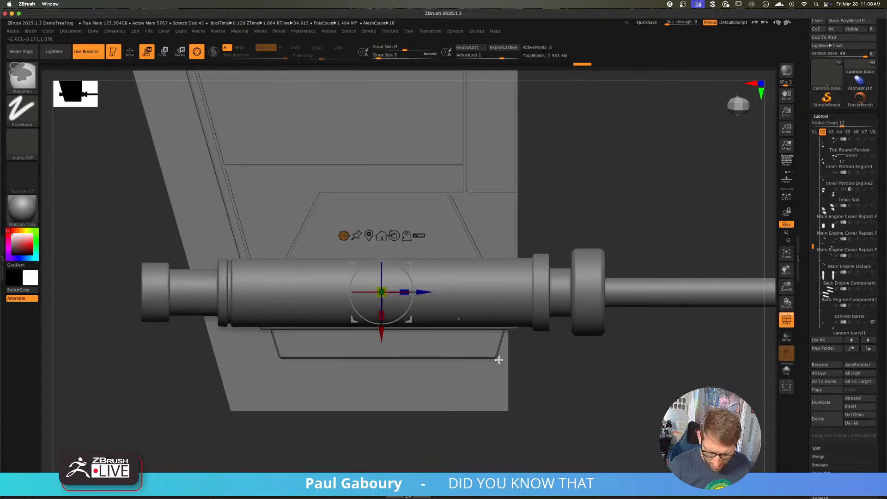
- Slide the mounting plate inboard along X from under the cannon barrel and raise it slightly along Y above the wing surface
left_click_drag(381, 334, 382, 311)
mouse_move(539, 383)
right_mouse_down("ctrl")
mouse_move(534, 293)
mouse_move(452, 284)
mouse_move(552, 346)
right_mouse_up("ctrl")
right_click_drag(464, 299, 542, 307, "alt")
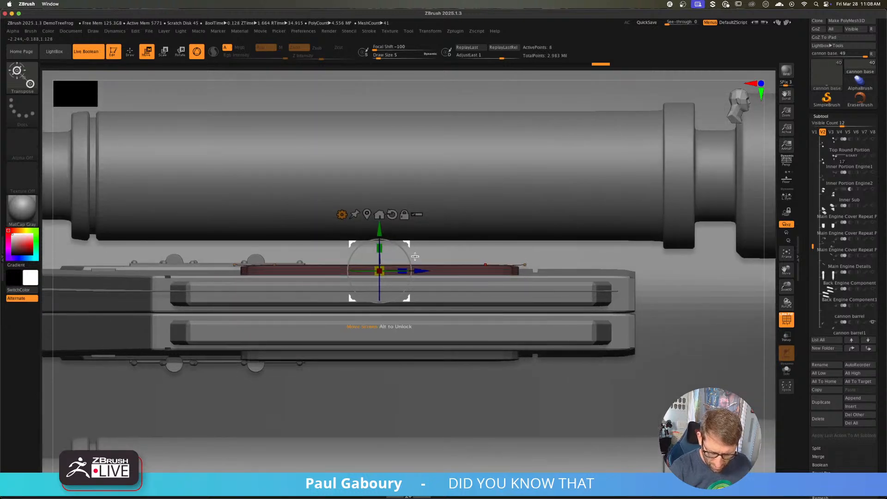
right_click_drag(456, 296, 373, 320, "ctrl")
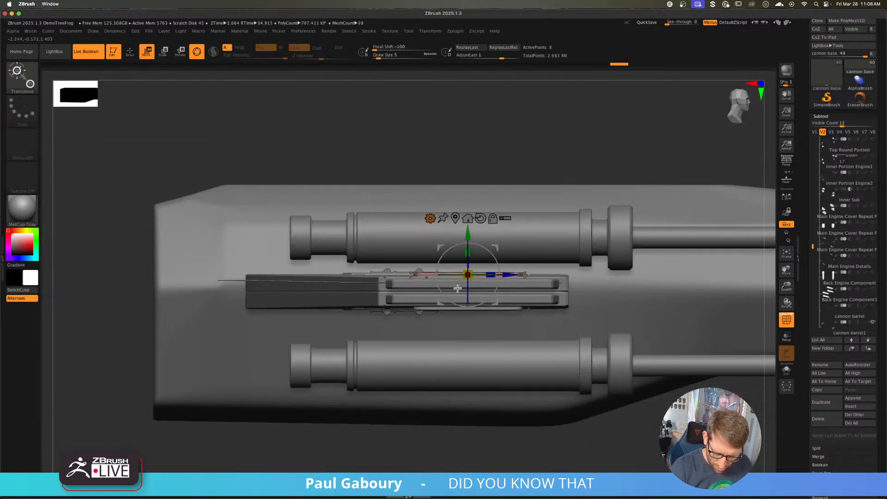
left_click_drag(470, 227, 470, 214)
right_click_drag(493, 222, 493, 233, "ctrl")
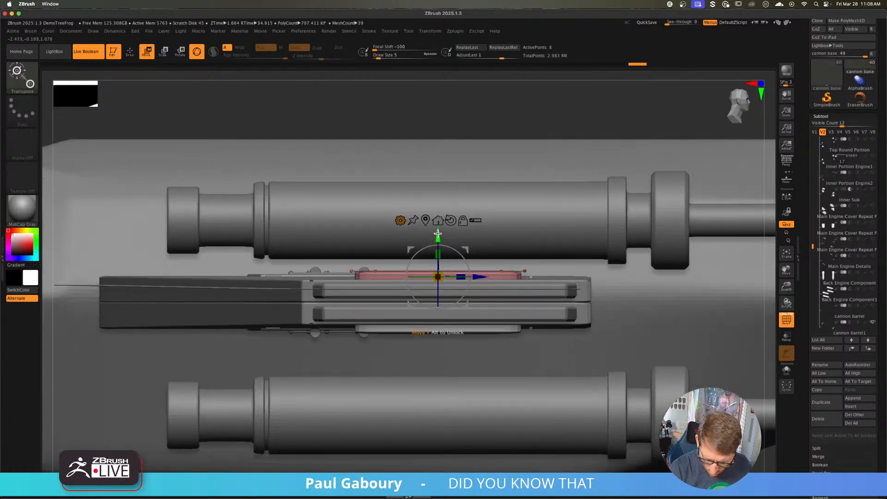
left_click_drag(437, 235, 437, 232)
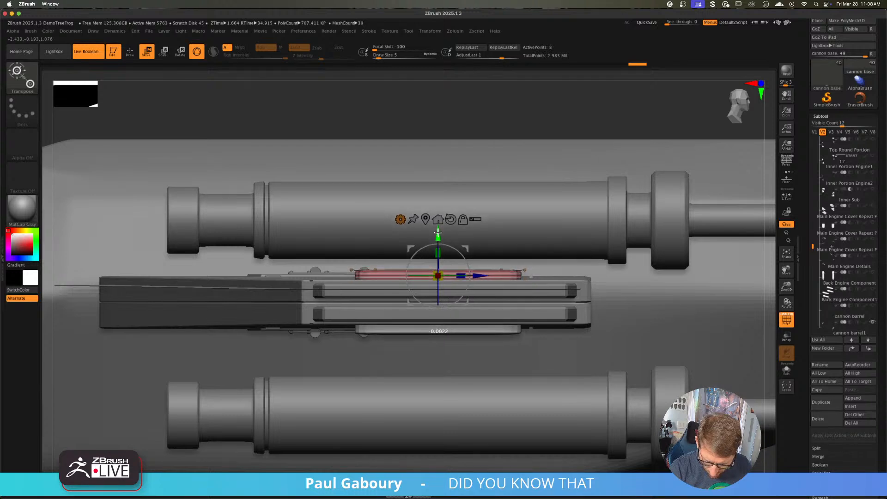
key("q")
- Compare visibility sets V1 and V2 and leave V1 active to show the complete X-wing
right_click_drag(565, 305, 555, 353, "ctrl")
mouse_move(560, 342)
left_mouse_down()
mouse_move(555, 408)
mouse_move(561, 382)
mouse_move(553, 372)
left_mouse_up()
mouse_move(553, 372)
right_mouse_down("ctrl")
mouse_move(550, 357)
mouse_move(566, 356)
mouse_move(535, 376)
right_mouse_up("ctrl")
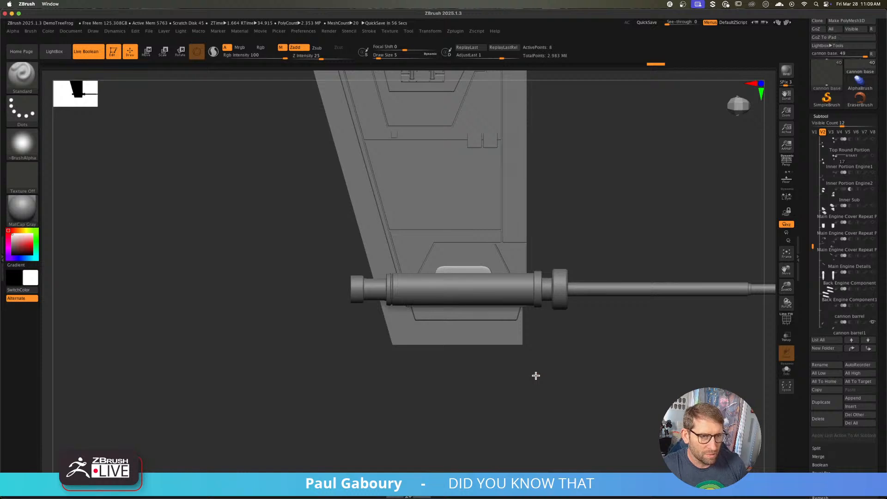
right_click_drag(588, 373, 439, 305, "ctrl")
right_click_drag(519, 358, 501, 393, "alt")
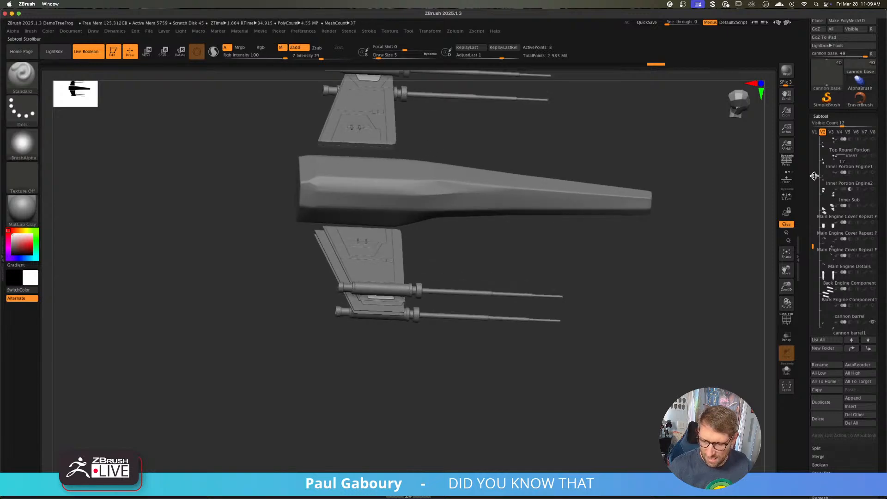
left_click(815, 132)
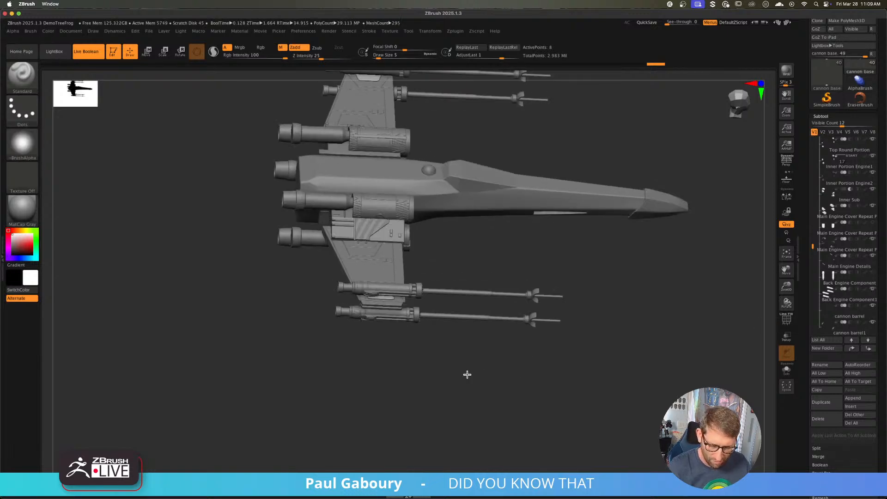
mouse_move(467, 375)
right_mouse_down()
mouse_move(493, 349)
mouse_move(483, 369)
right_mouse_up()
left_click(822, 133)
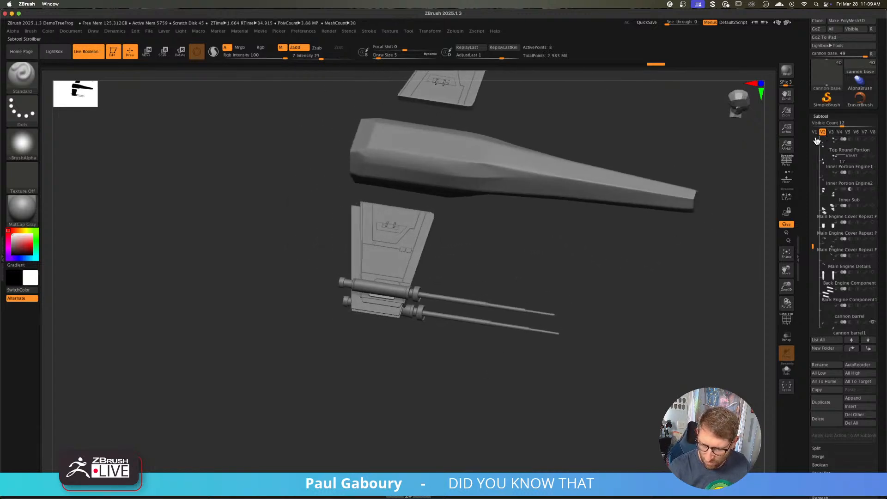
left_click(814, 132)
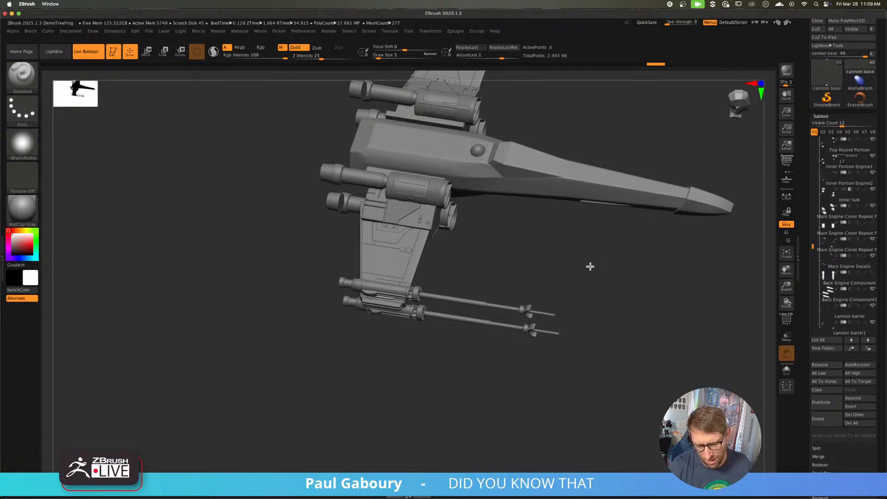
left_click_drag(575, 291, 491, 365, "alt")
- Replace the active tool with a Cube3D primitive and convert it to a PolyMesh3D
left_click(827, 75)
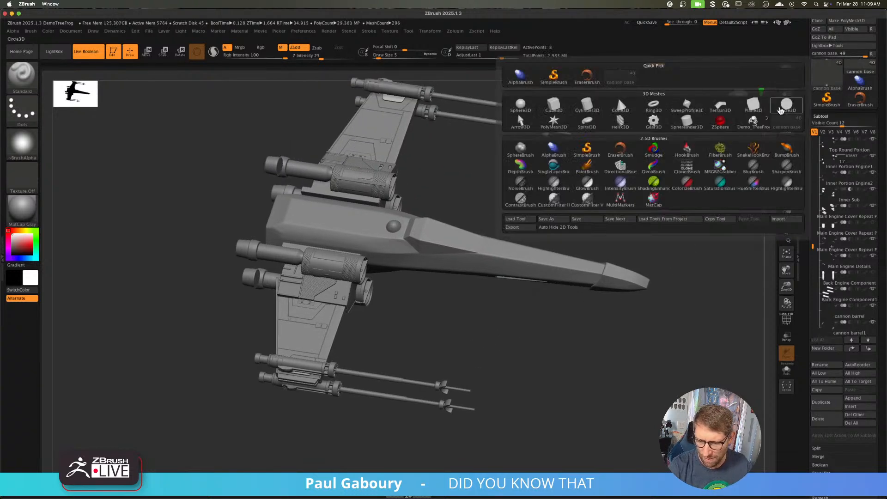
left_click(552, 106)
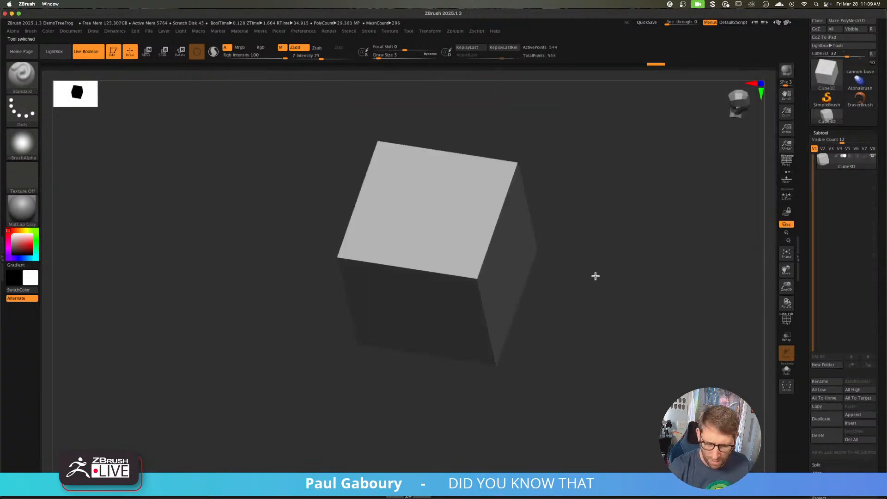
left_click(819, 133)
left_click_drag(801, 147, 804, 191)
left_click(846, 75)
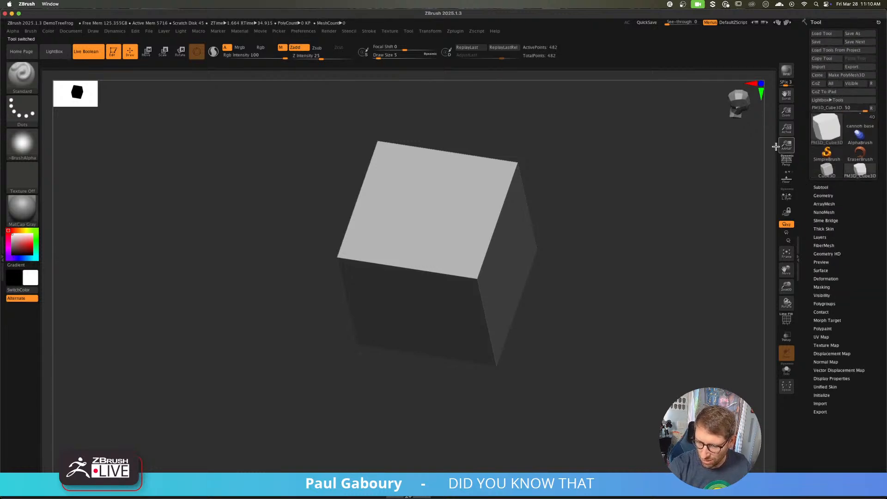
- Subdivide the cube five times
key("ctrl+d")
key("ctrl+d")
key("ctrl+d")
key("ctrl+d")
key("ctrl+d")
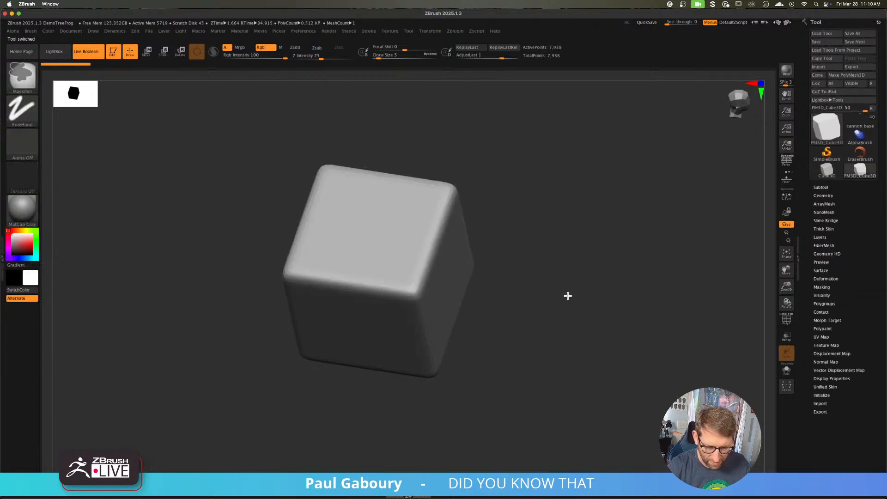
- Face the cube's top side, choose the TransposeSmartMask brush, smart-mask the face and clear the mask
left_click_drag(515, 315, 540, 325)
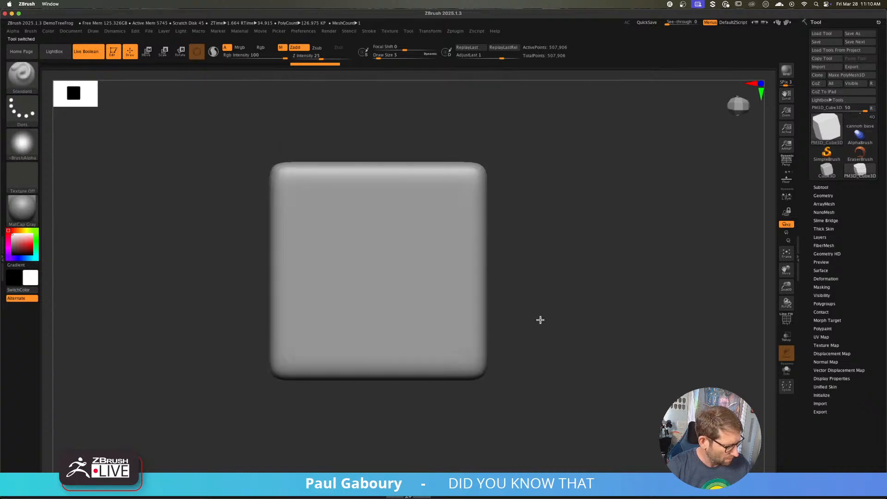
key("b")
key("t")
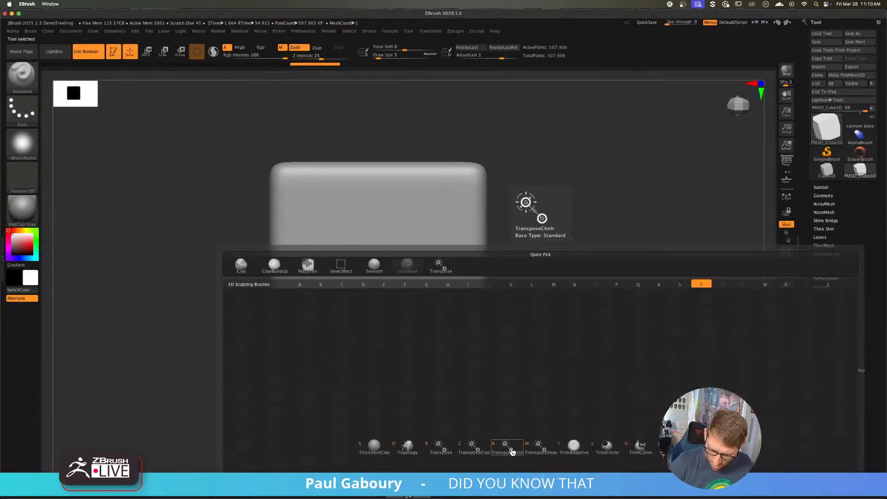
left_click(549, 450)
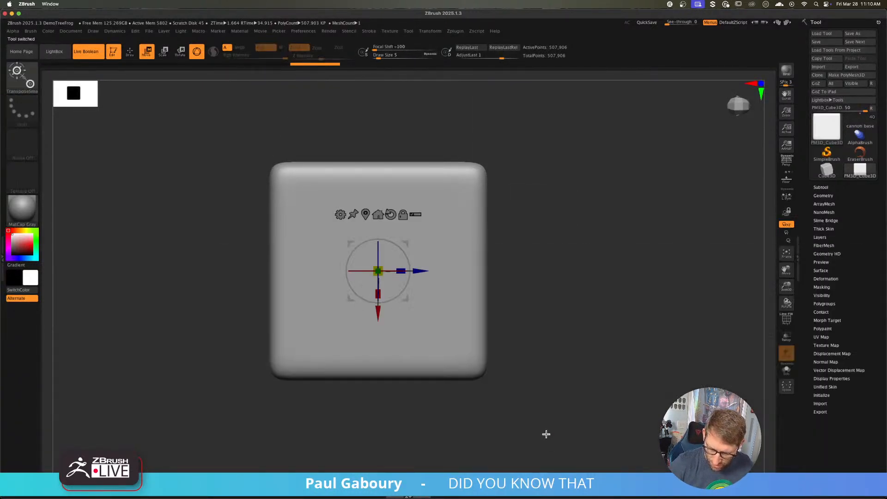
left_click(428, 298)
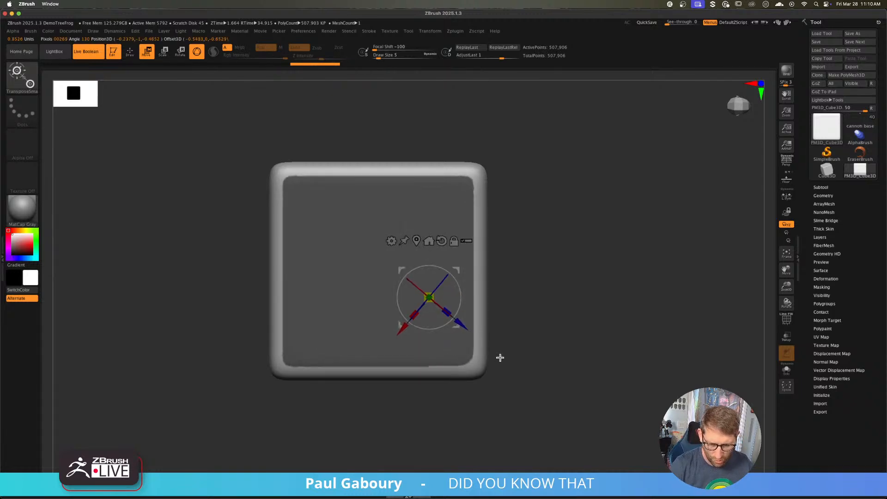
key("ctrl")
left_click(521, 383, "ctrl")
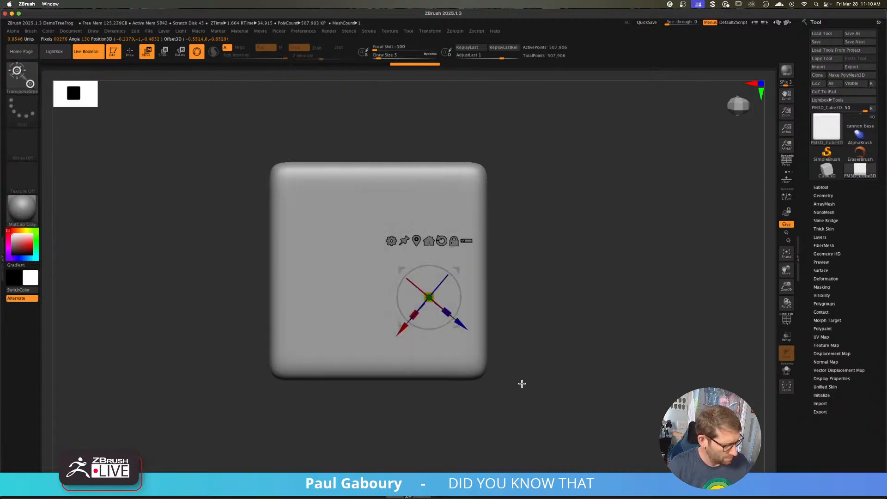
- Switch from the gizmo to the transpose line and assign the swirl-shaped BrushAlpha to the MaskPen brush
key("y")
left_click_drag(373, 237, 442, 249, "ctrl")
left_click_drag(558, 245, 585, 306, "ctrl")
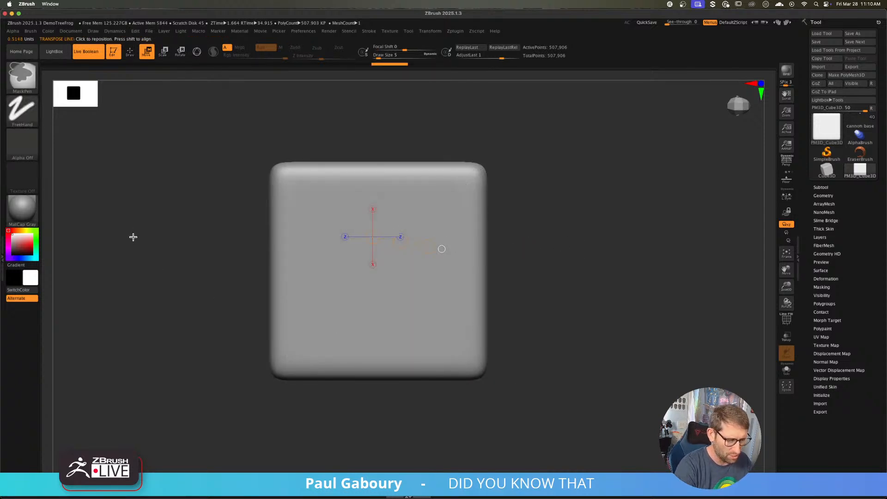
left_click(22, 144)
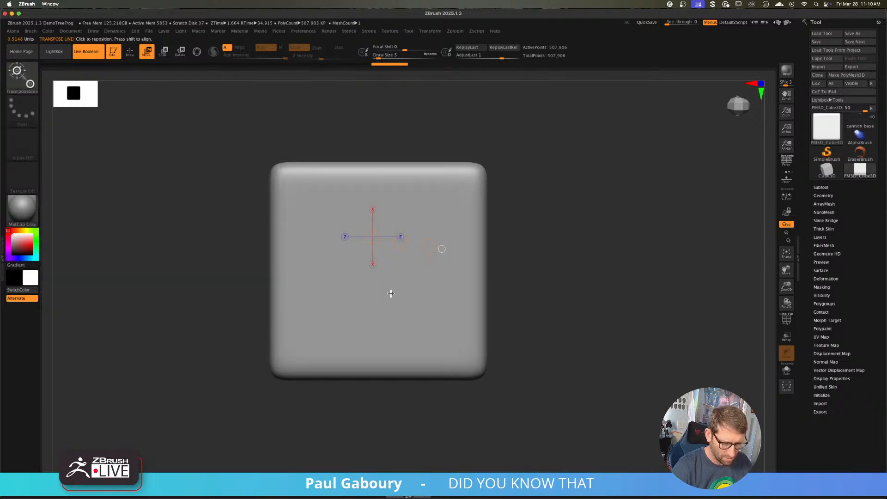
- Smart-mask the cube's top face with a transpose line, clear the mask and mask it again with a shorter line
mouse_move(372, 281)
left_mouse_down("ctrl")
mouse_move(434, 312)
mouse_move(450, 334)
left_mouse_up("ctrl")
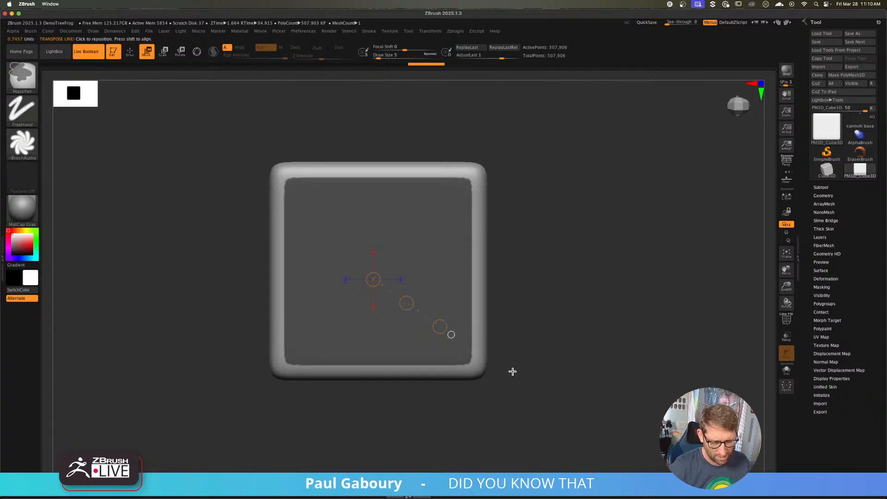
left_click(512, 373, "ctrl")
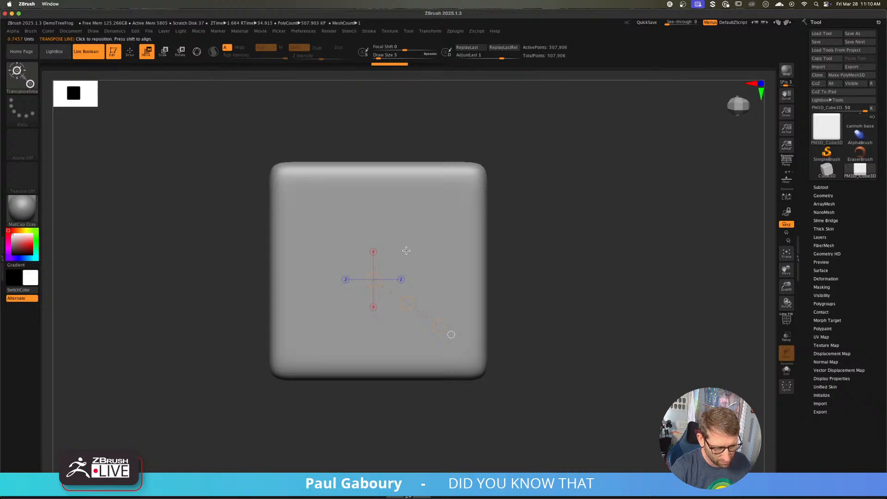
mouse_move(409, 254)
left_mouse_down("ctrl")
mouse_move(457, 217)
mouse_move(570, 180)
mouse_move(455, 241)
mouse_move(550, 314)
mouse_move(418, 256)
mouse_move(489, 315)
mouse_move(423, 277)
mouse_move(471, 317)
mouse_move(400, 262)
mouse_move(448, 307)
mouse_move(457, 330)
mouse_move(416, 281)
mouse_move(438, 320)
left_mouse_up("ctrl")
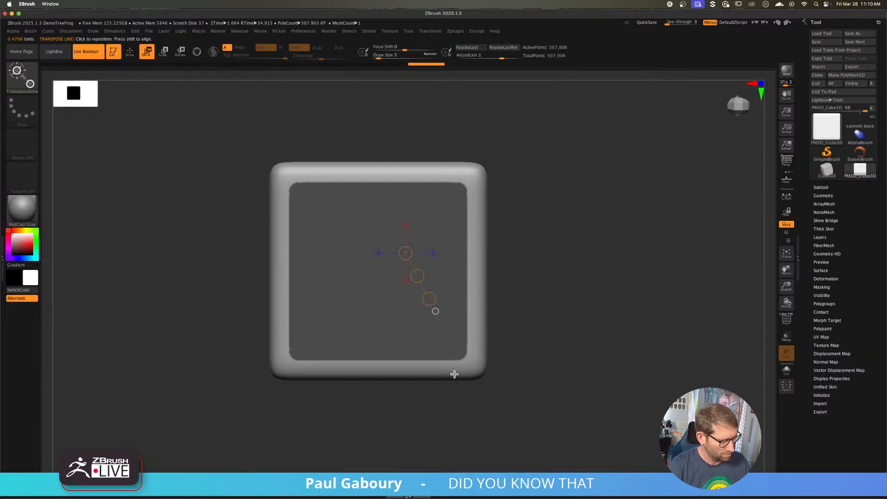
- Change back to the standard Transpose brush, draw a masking transpose line along the cube's lower edge and clear the mask
key("b")
key("t")
left_click(364, 449)
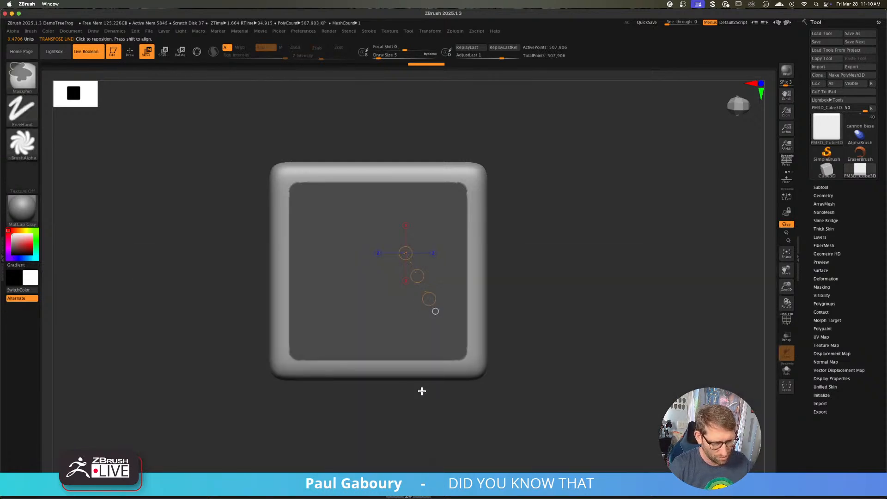
left_click_drag(428, 368, 475, 366, "ctrl")
left_click_drag(566, 277, 530, 325, "ctrl")
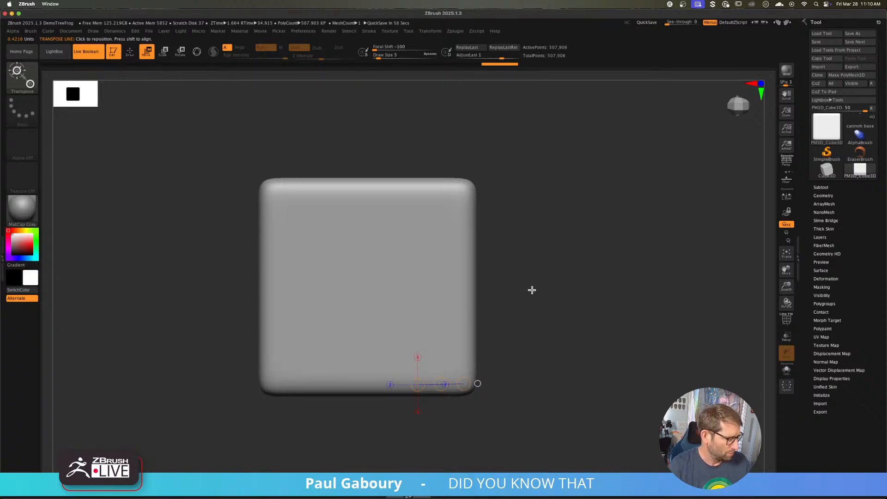
left_click_drag(530, 289, 535, 275, "alt")
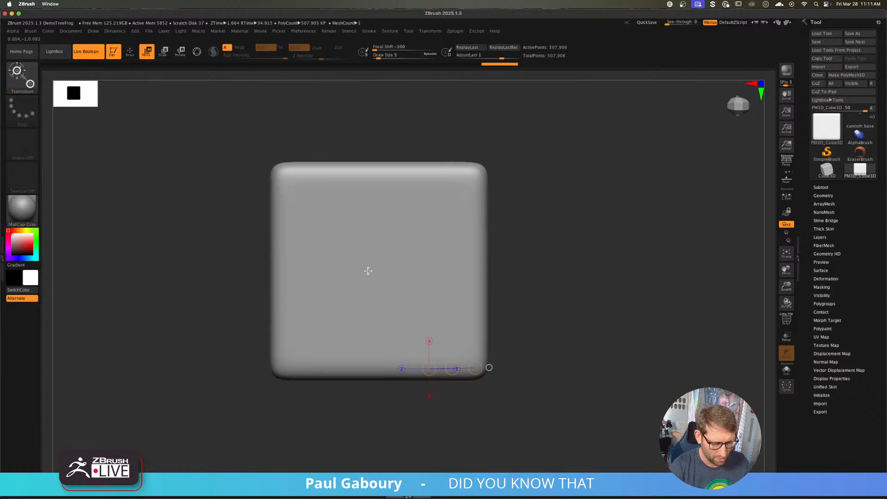
- Mask the cube's face with successive diagonal transpose lines about 1.8 to 2.8 units long, clearing the mask after each one
left_click_drag(368, 271, 560, 155, "ctrl")
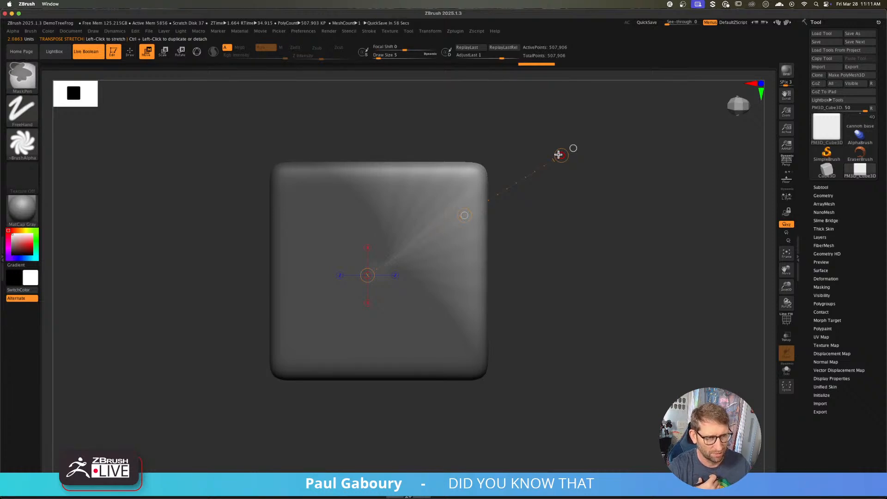
left_click_drag(558, 327, 568, 347, "ctrl")
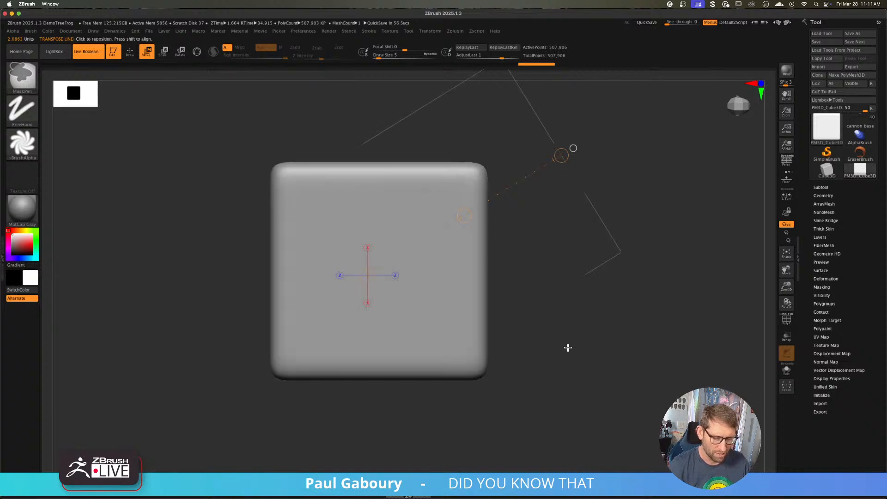
mouse_move(462, 307)
left_mouse_down("ctrl")
mouse_move(567, 238)
mouse_move(609, 249)
mouse_move(619, 241)
left_mouse_up("ctrl")
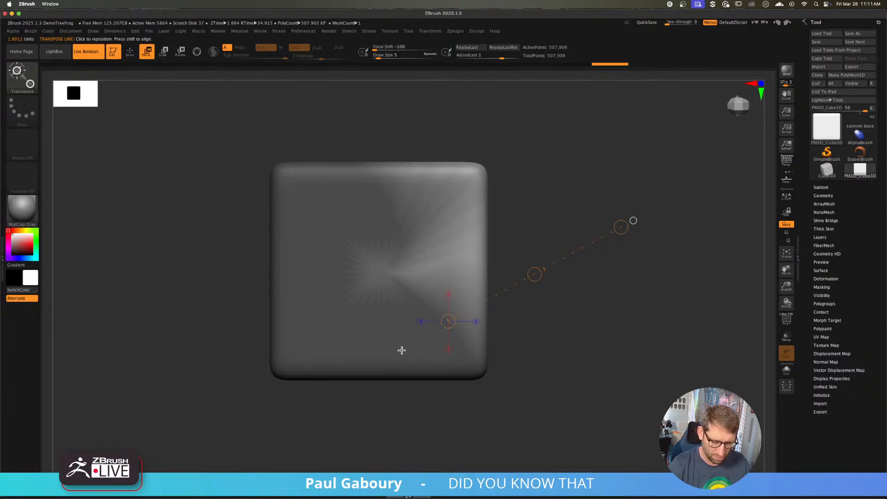
mouse_move(444, 259)
left_mouse_down()
mouse_move(491, 223)
mouse_move(630, 157)
mouse_move(649, 195)
mouse_move(636, 195)
left_mouse_up()
key("ctrl+z")
key("ctrl+z")
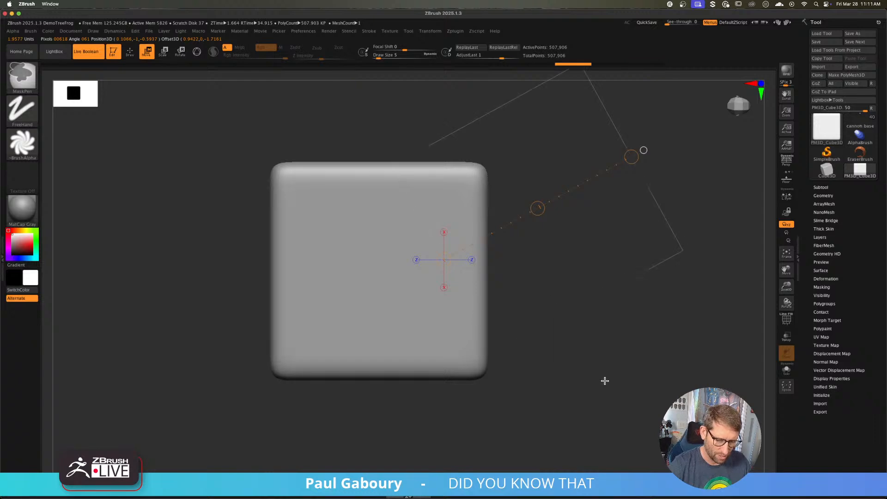
left_click_drag(364, 321, 638, 182, "ctrl")
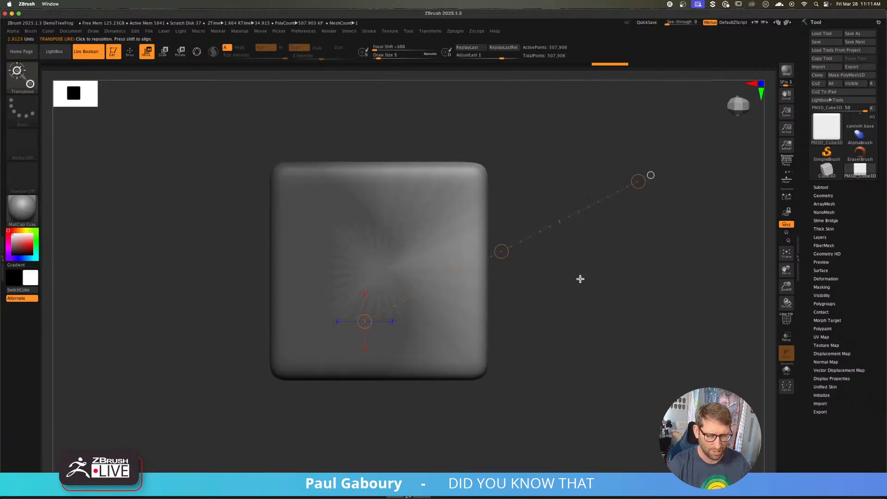
left_click_drag(581, 284, 616, 373, "ctrl")
- Switch to the X-wing model and examine its wings and cannons from above
right_click_drag(665, 319, 567, 264)
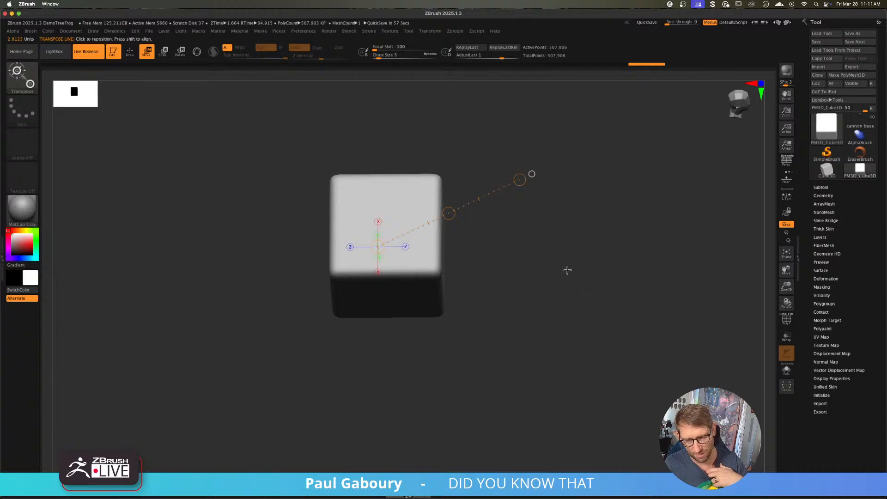
left_click(826, 133)
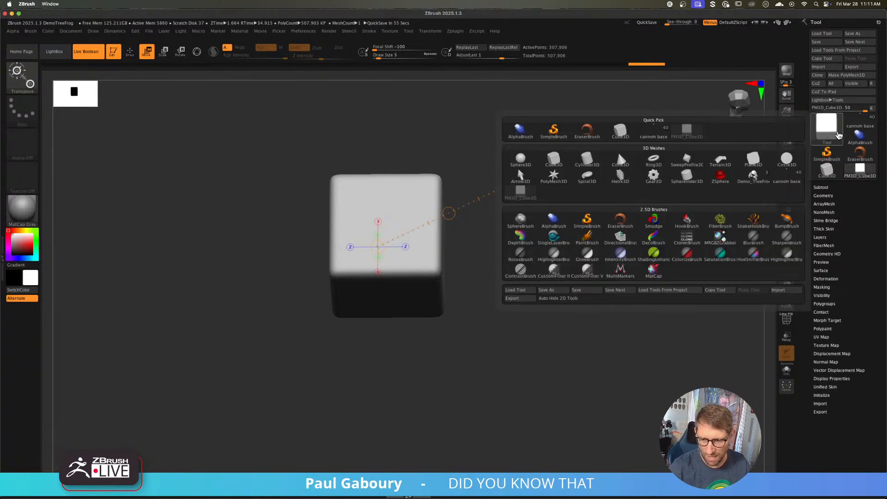
left_click(859, 124)
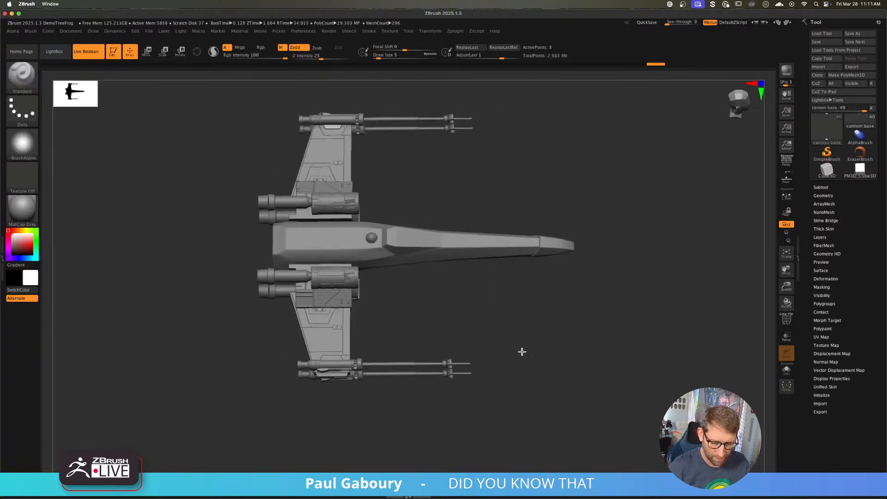
scroll(376, 306, "up", 5)
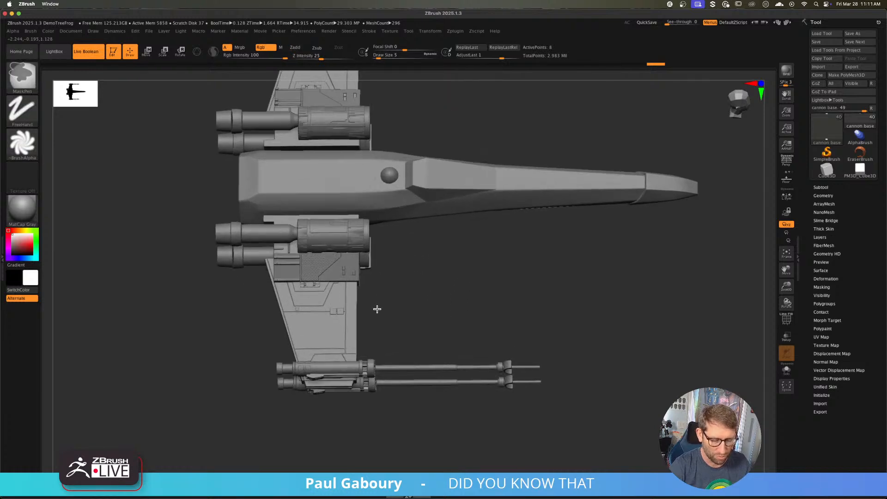
mouse_move(433, 272)
right_mouse_down("alt")
mouse_move(427, 319)
mouse_move(399, 298)
right_mouse_up("alt")
right_click_drag(406, 347, 405, 349)
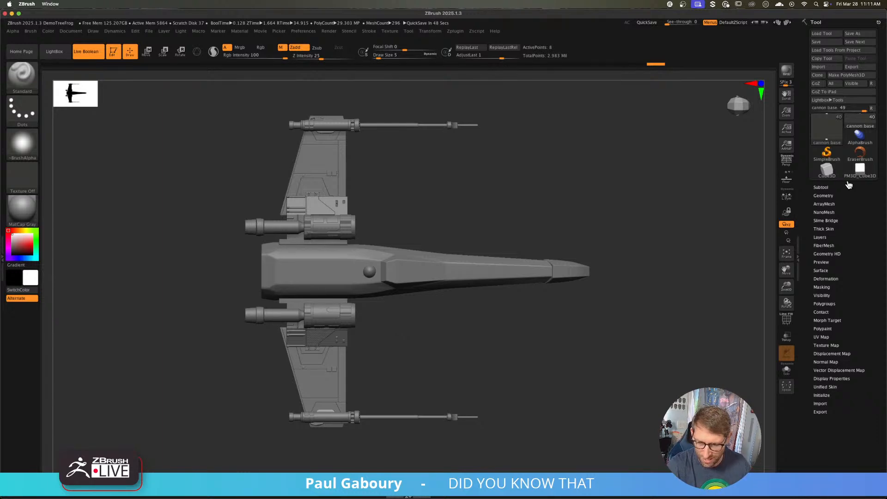
- Return to the PM3D_Cube3D model and inspect its wireframe by showing and hiding the polyframe
left_click(858, 170)
mouse_move(514, 297)
left_mouse_down("alt")
mouse_move(493, 301)
mouse_move(497, 328)
left_mouse_up("alt")
key("shift+f")
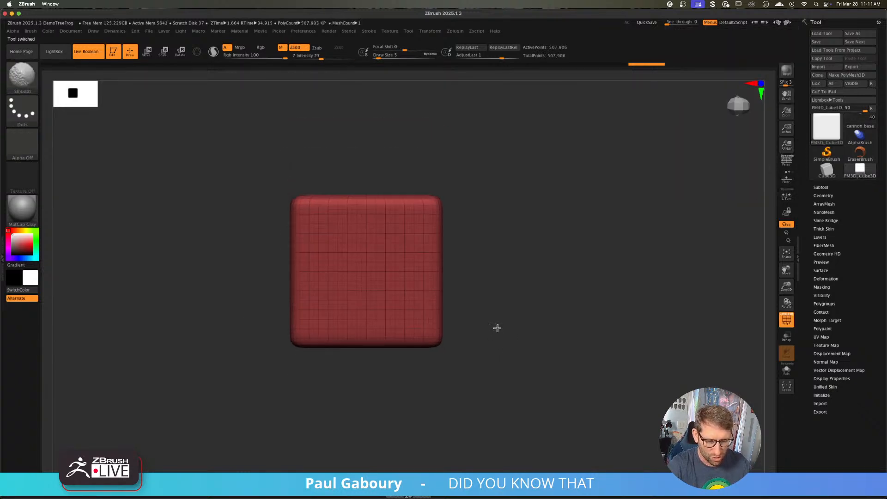
key("shift+f")
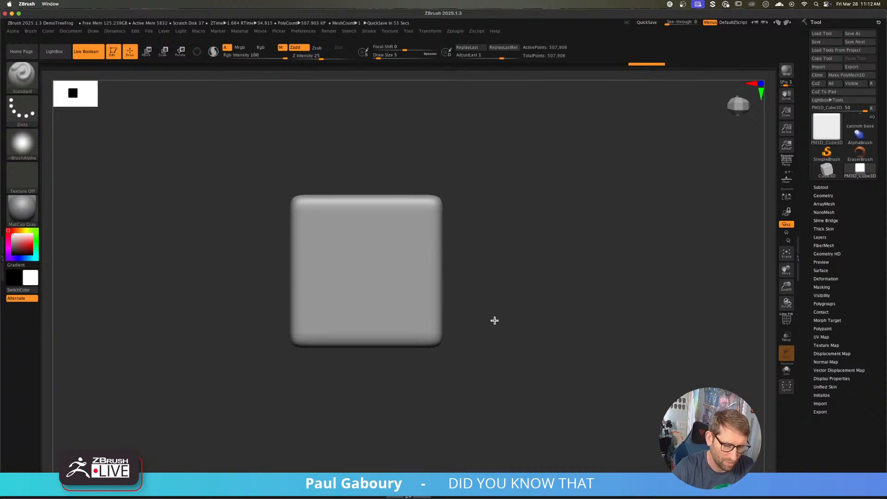
- Mask the cube's face with a diagonal transpose line about 2 units long
key("w")
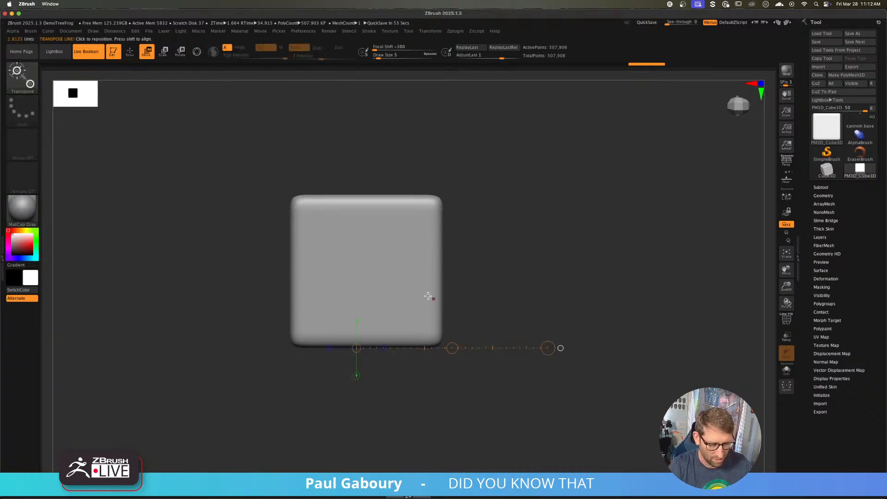
left_click_drag(388, 281, 527, 199)
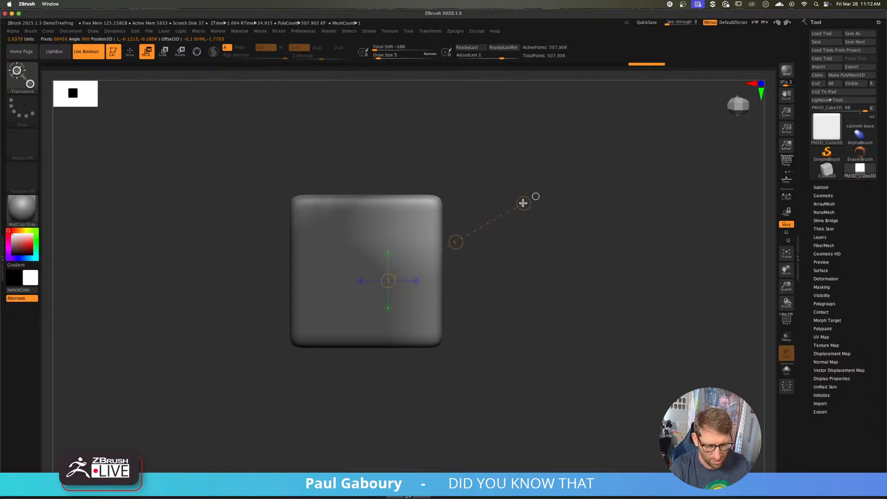
- Choose the classic Transpose brush, mask the cube's face with a nearly horizontal line about 1.9 units long and clear the mask
key("b")
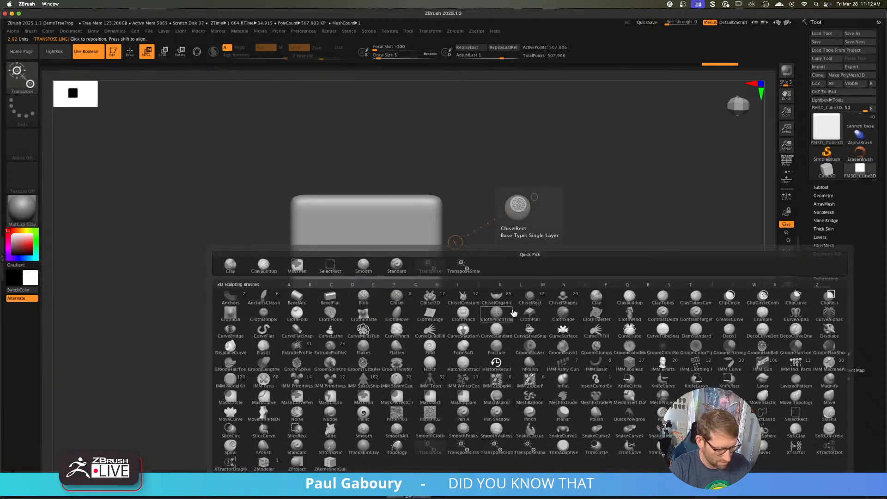
left_click(461, 439)
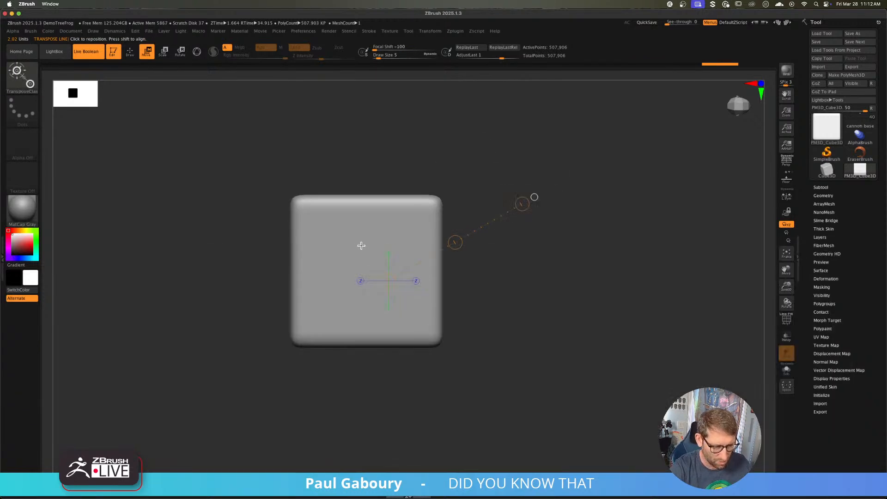
key("q")
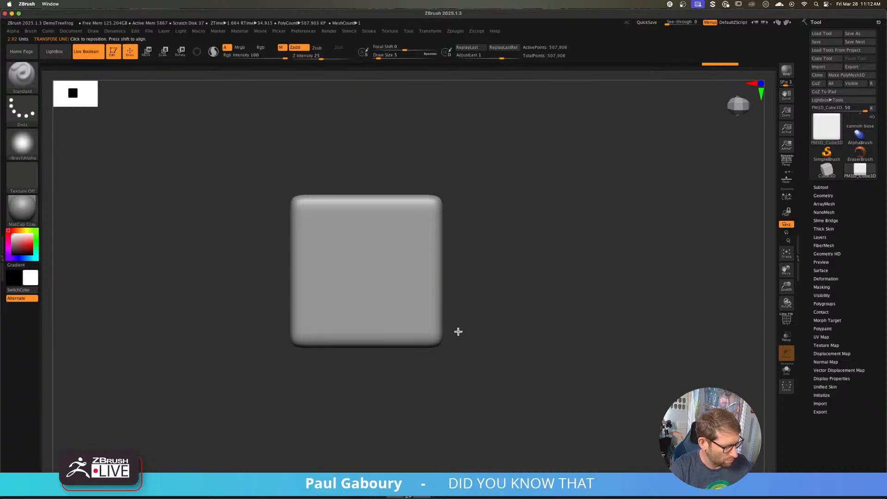
key("w")
mouse_move(360, 254)
left_mouse_down("ctrl")
mouse_move(421, 221)
mouse_move(448, 239)
mouse_move(471, 279)
mouse_move(497, 237)
mouse_move(505, 244)
left_mouse_up("ctrl")
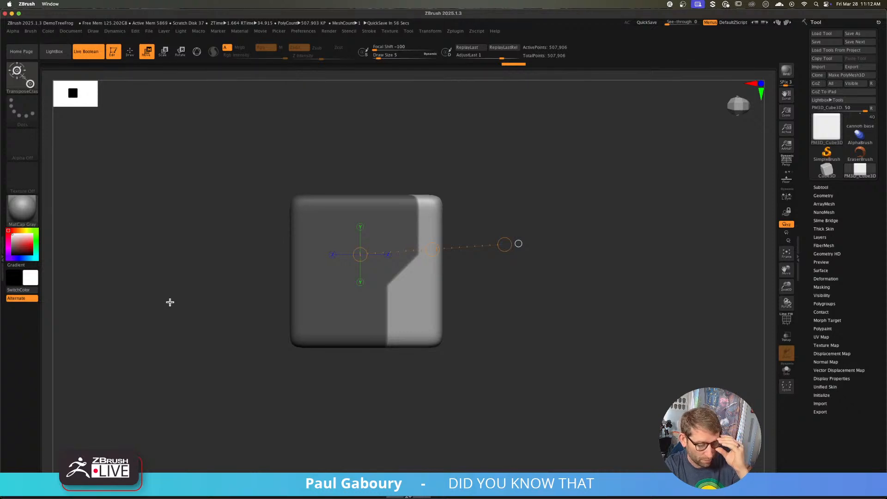
left_click_drag(513, 307, 562, 358, "ctrl")
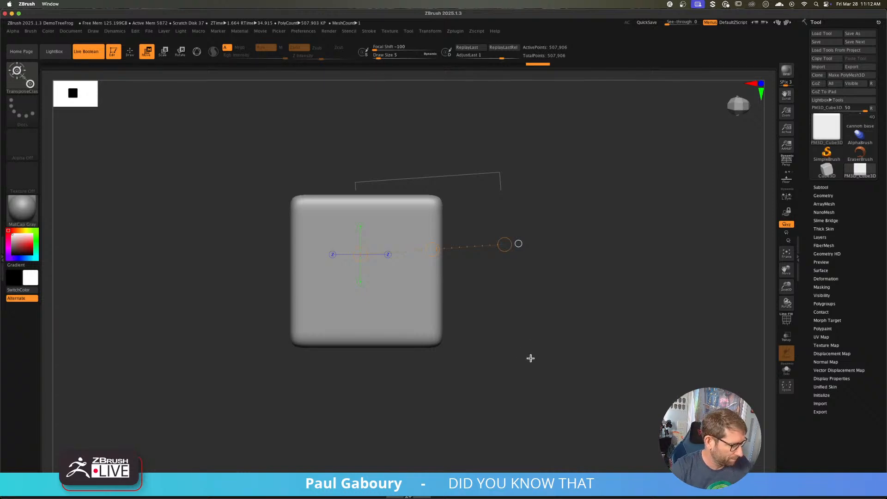
- Restore the standard Transpose brush, switch from the transpose line back to the gizmo and return to Draw mode
key("b")
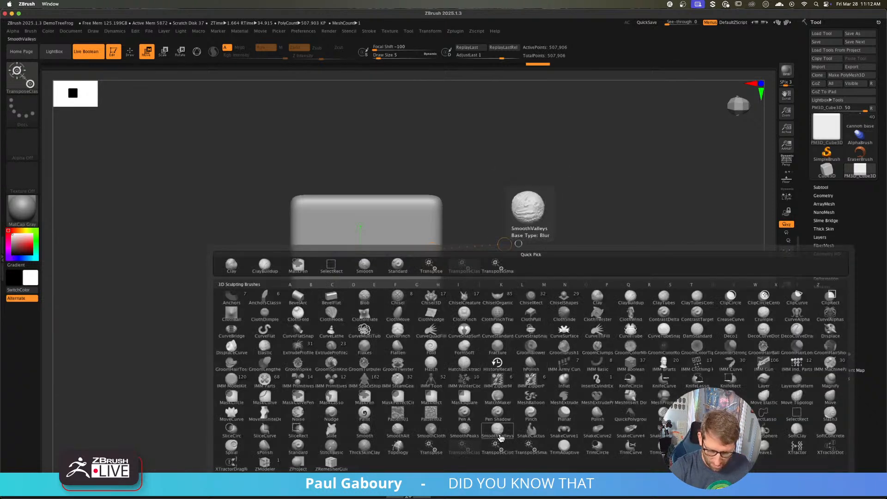
left_click(436, 442)
key("q")
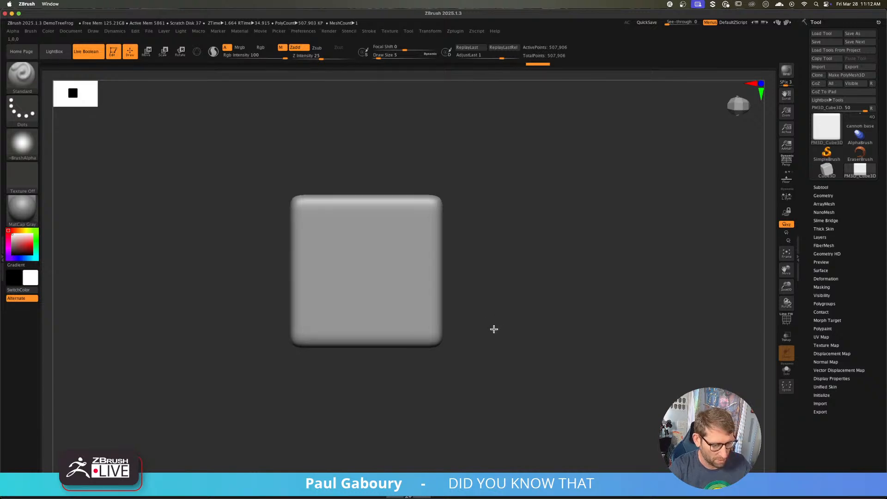
key("w")
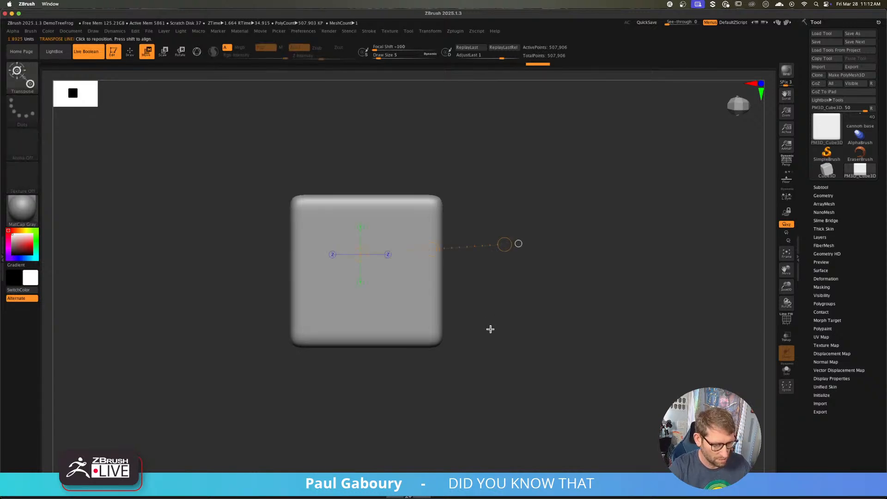
key("y")
key("q")
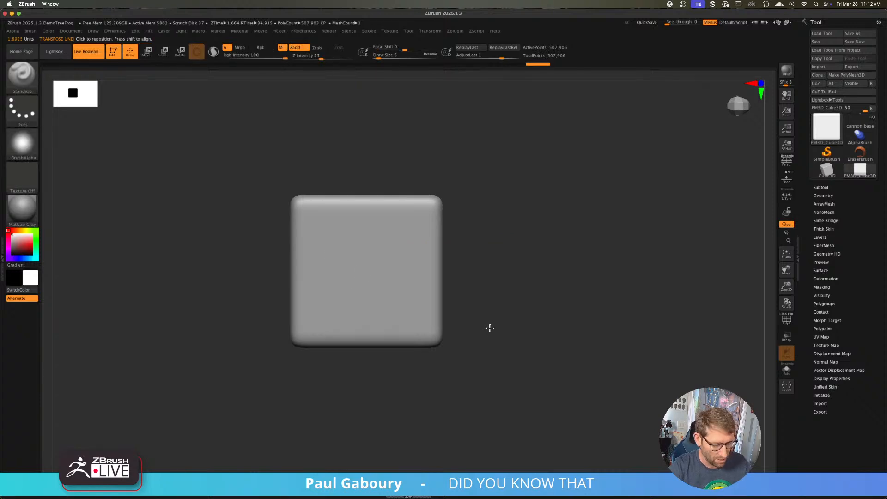
- View the X-wing model from the side and return to the PM3D_Cube3D model
left_click(860, 123)
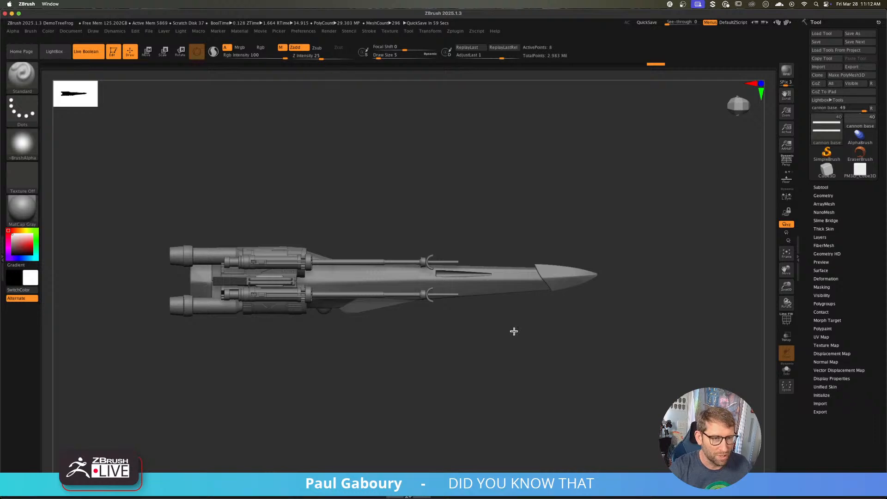
left_click_drag(512, 331, 633, 206)
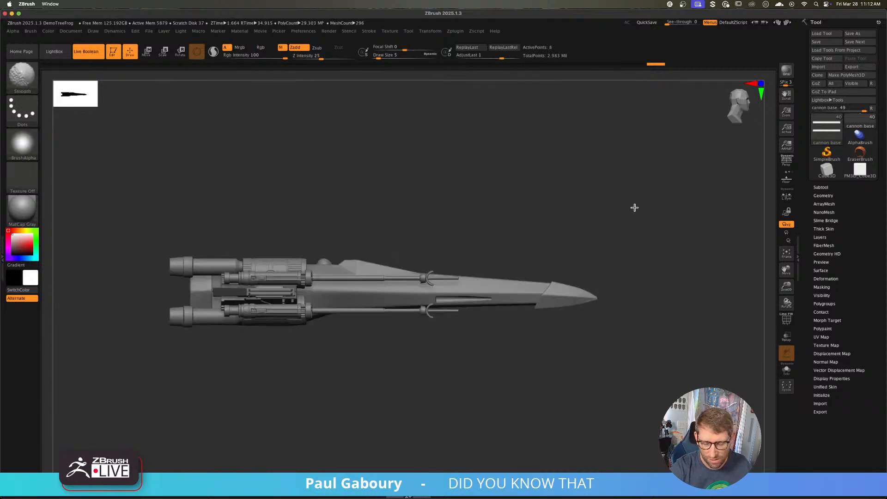
left_click(859, 170)
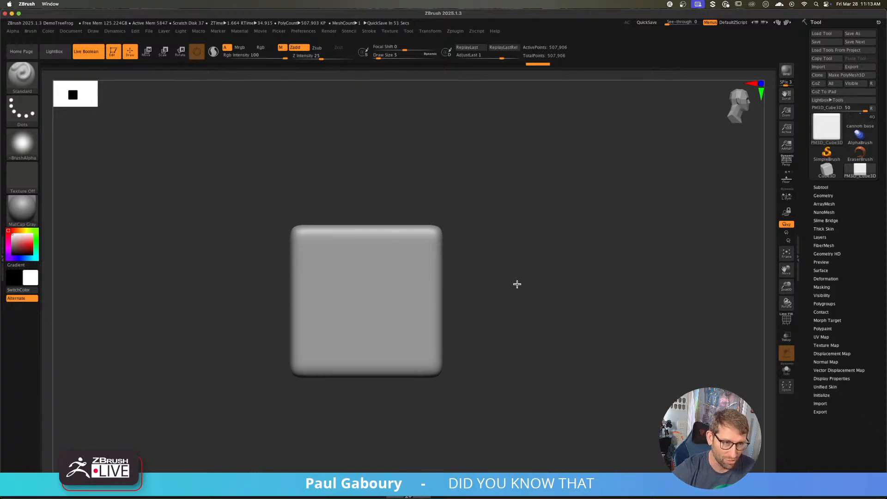
- Create a new 3D text reading "Hello" with the Text 3D & Vector Shapes plugin
left_click(455, 31)
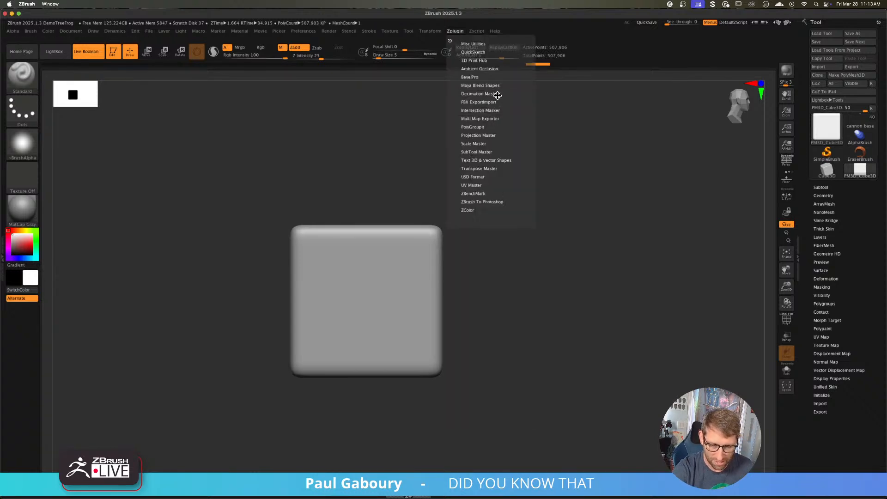
left_click(505, 160)
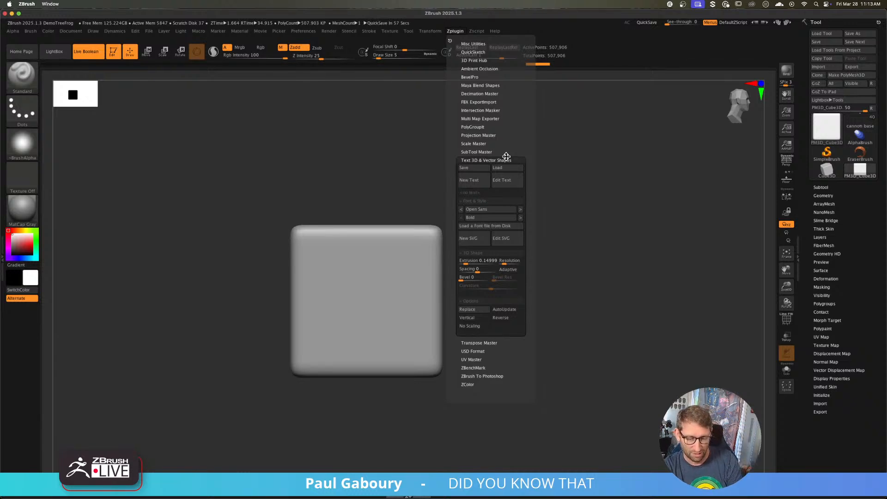
left_click(475, 180)
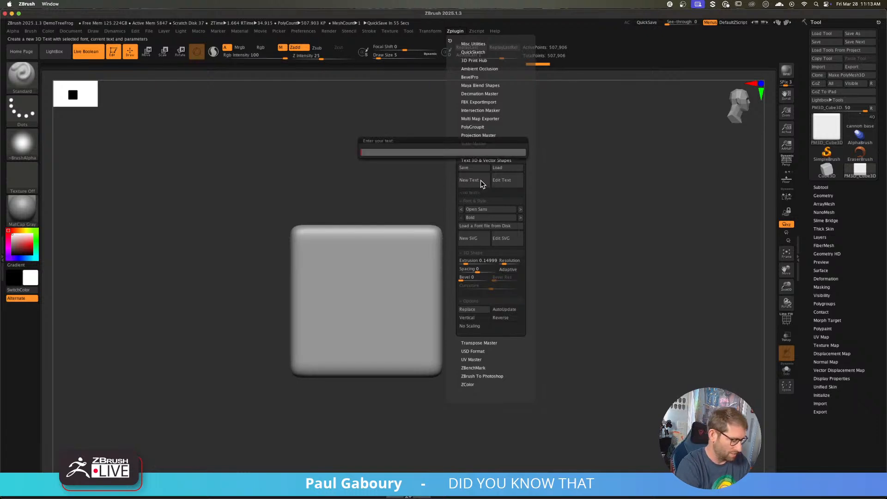
type("He")
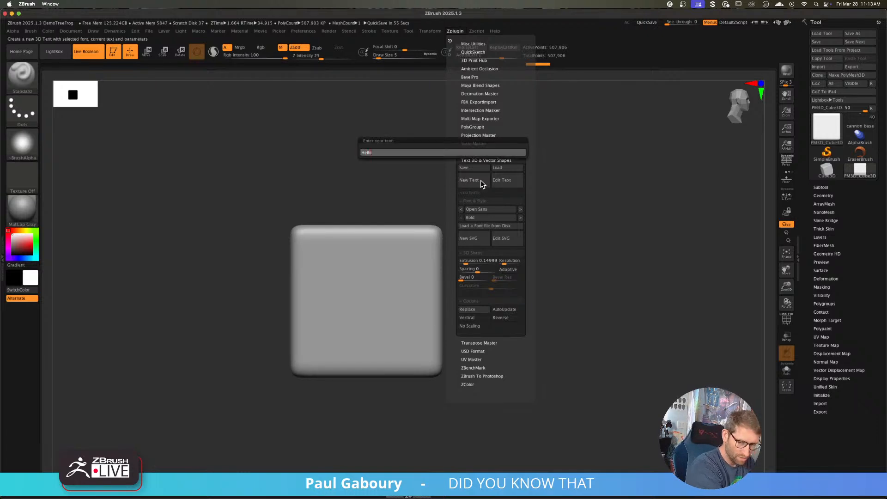
type("llo")
key("Return")
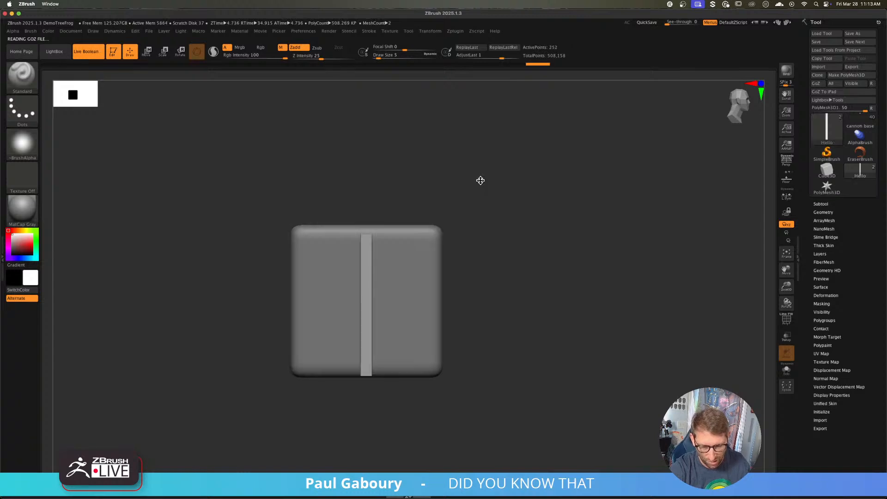
- Isolate the Hello text in Solo mode and show its polyframe from an angled view
left_click_drag(529, 330, 485, 355)
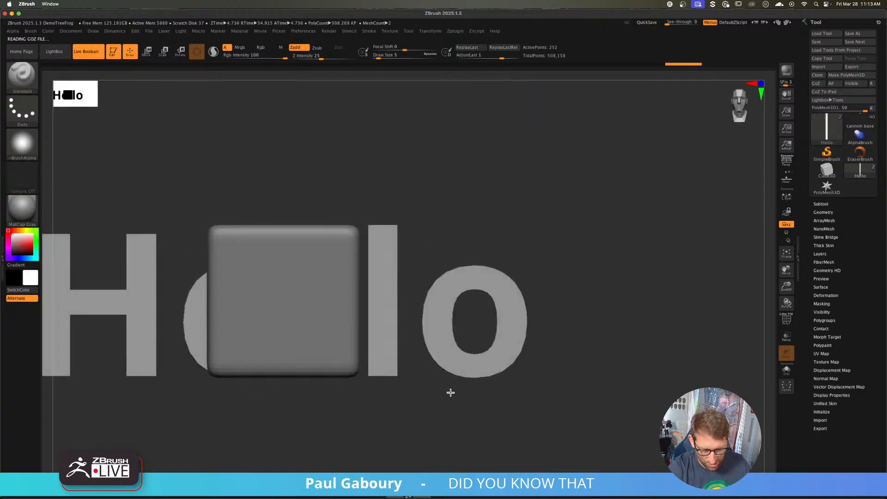
left_click_drag(449, 392, 574, 328, "alt")
left_click(786, 369)
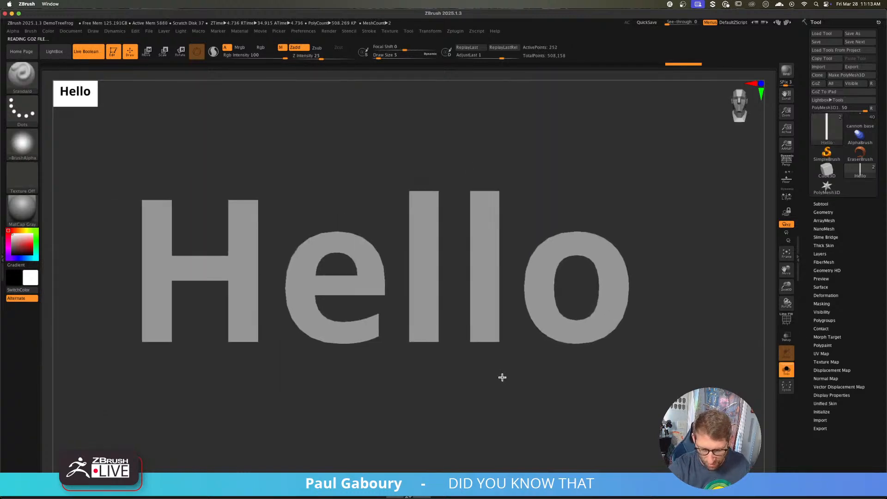
key("shift+f")
left_click_drag(498, 378, 510, 305)
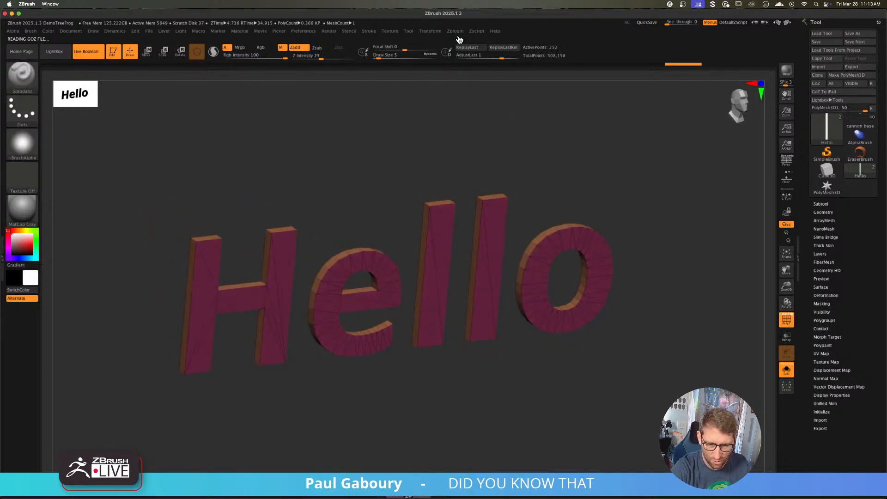
- Add a bevel of 27 to the Hello text and increase its resolution
left_click(457, 32)
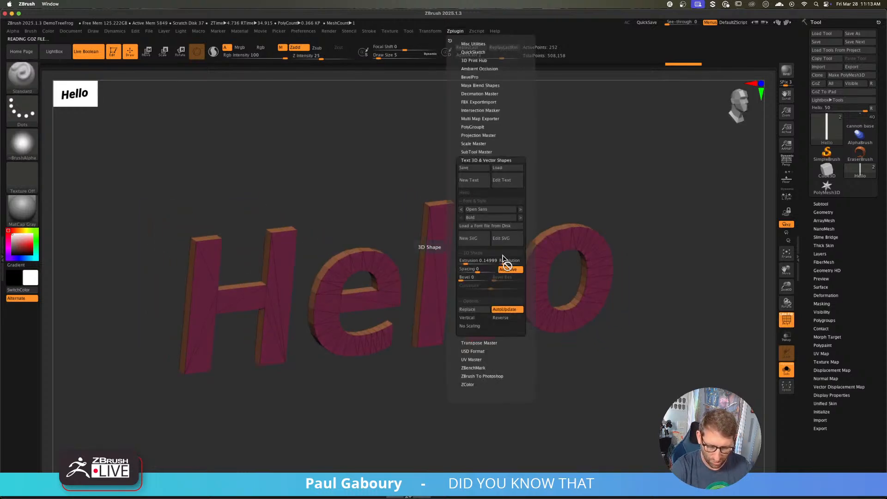
left_click_drag(461, 279, 466, 280)
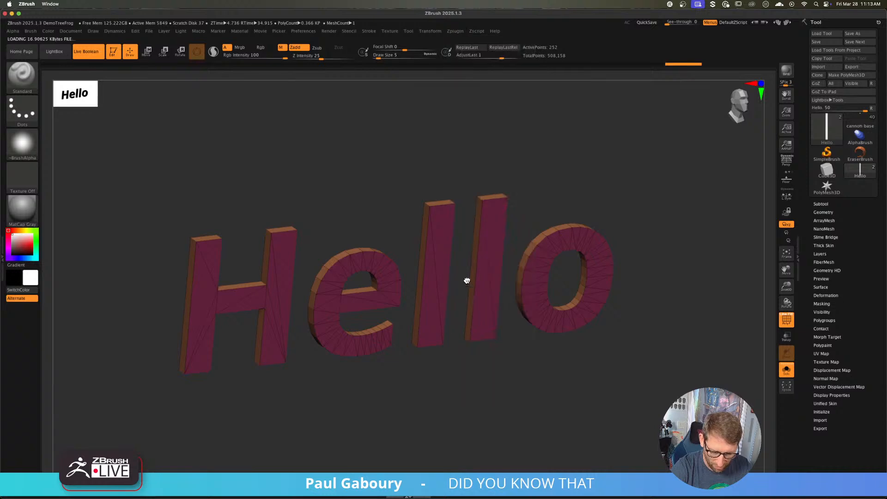
left_click(456, 32)
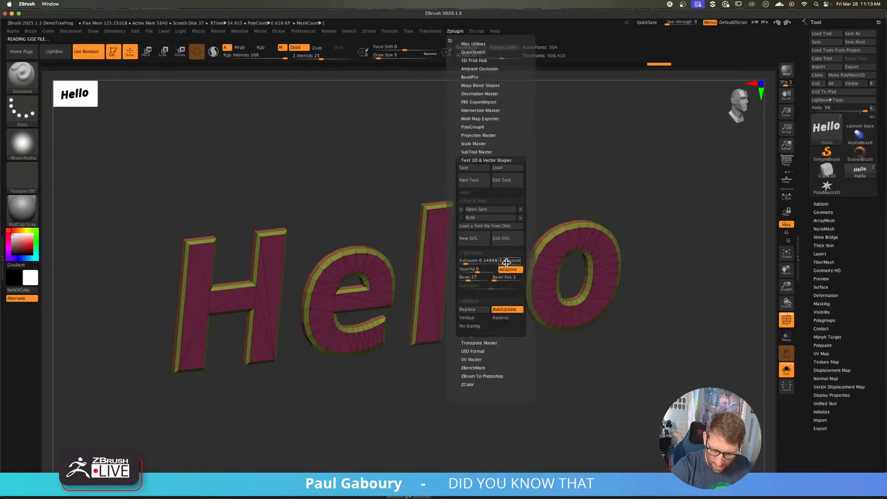
left_click(512, 261)
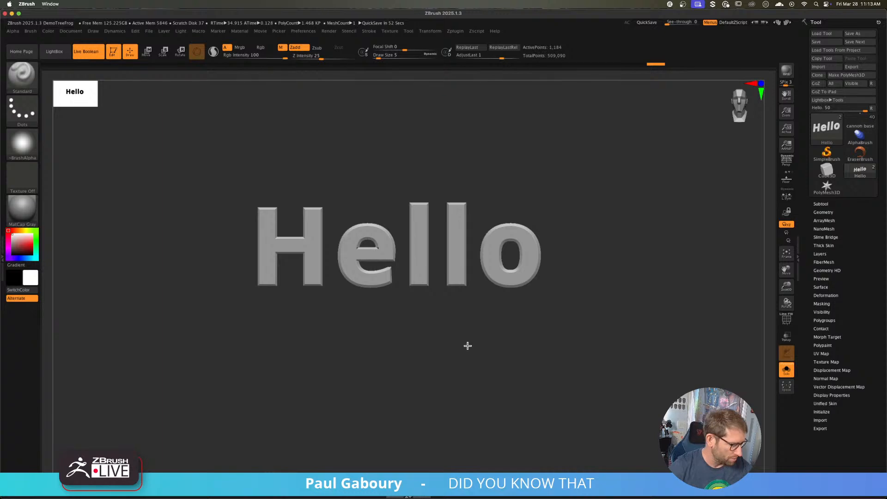
- Exit Solo mode and delete the Hello subtool, keeping only PM3D_Cube3D in the subtool list
key("Down")
left_click(783, 376)
mouse_move(561, 281)
left_mouse_down("alt")
mouse_move(533, 323)
mouse_move(532, 388)
left_mouse_up("alt")
left_click(826, 204, "shift")
left_click_drag(839, 206, 839, 107)
left_click(834, 122)
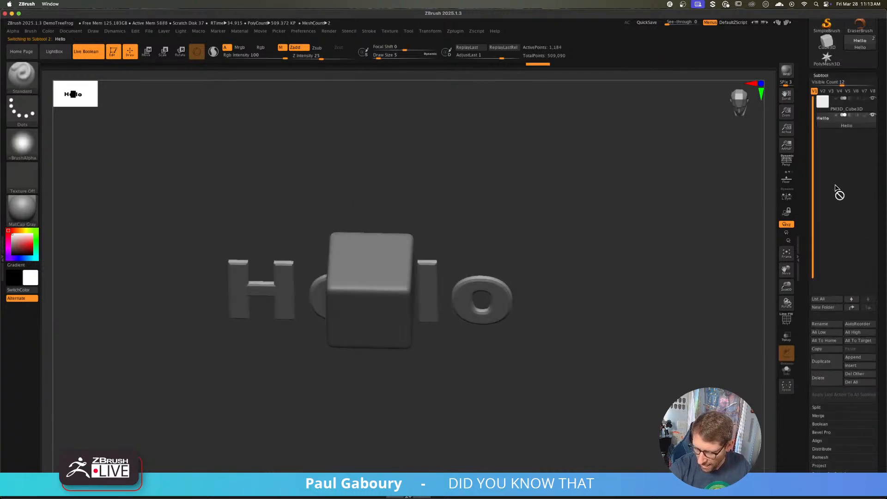
left_click(826, 384)
left_click(781, 397)
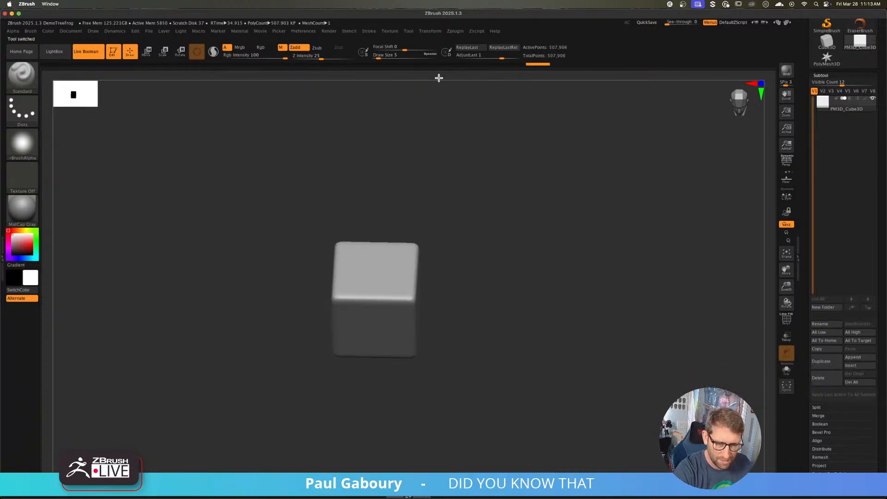
- Assign Alpha 64 to the Standard brush and load the same alpha as a stencil
left_click(354, 32)
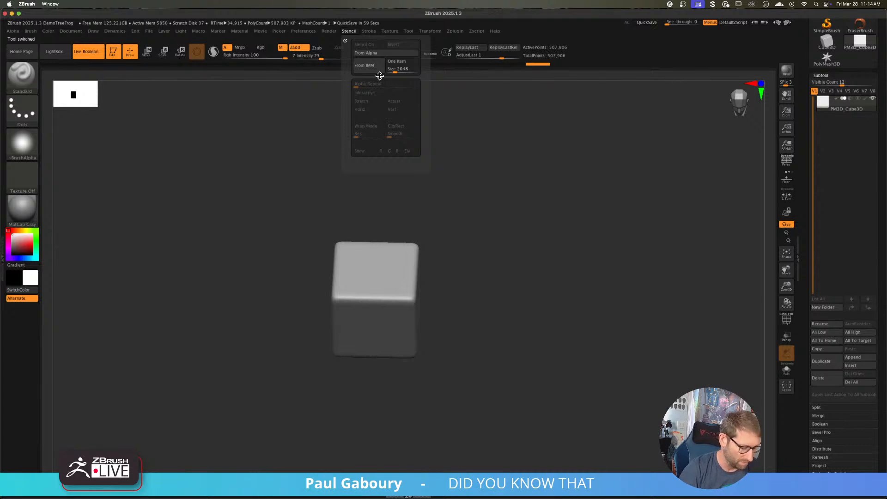
key("comma")
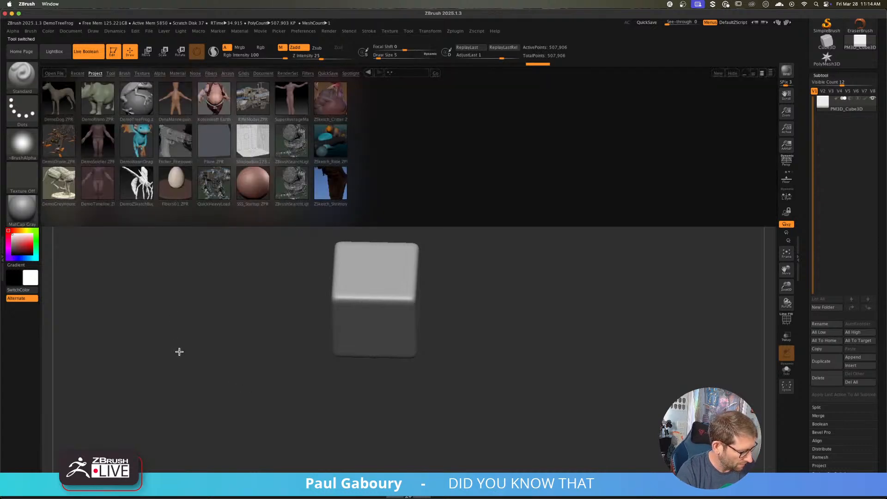
key("comma")
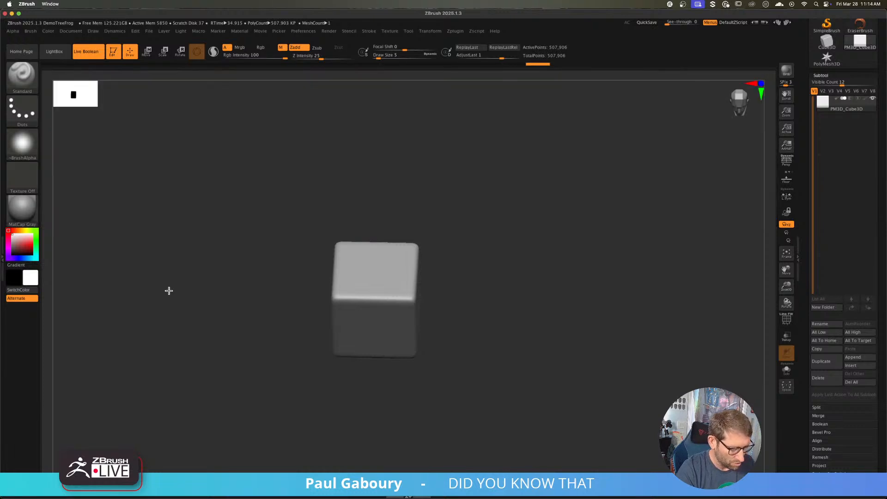
left_click(21, 143)
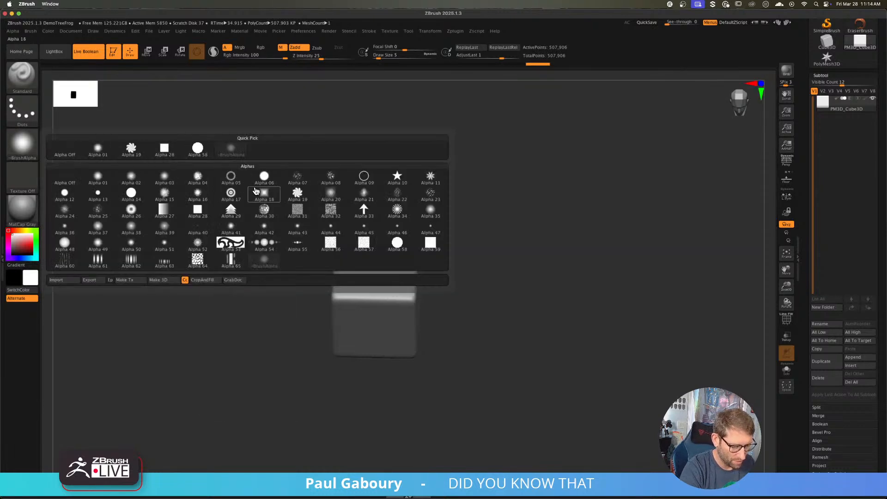
left_click(198, 258)
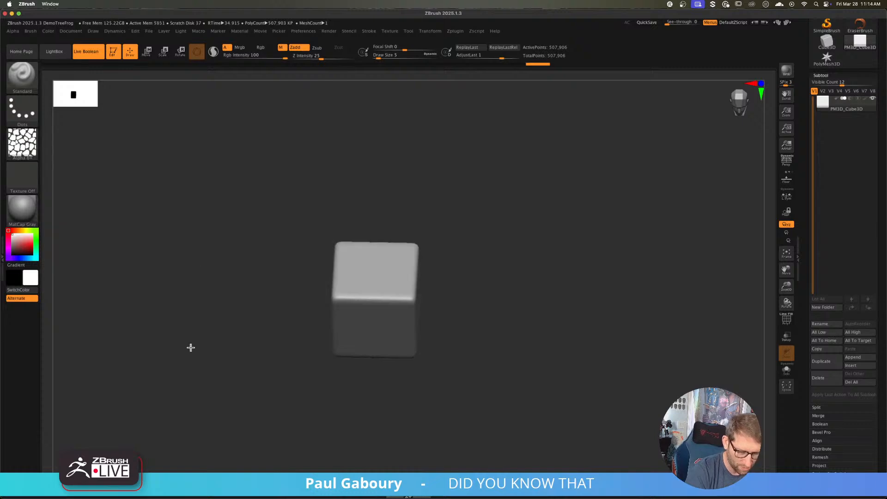
left_click(393, 32)
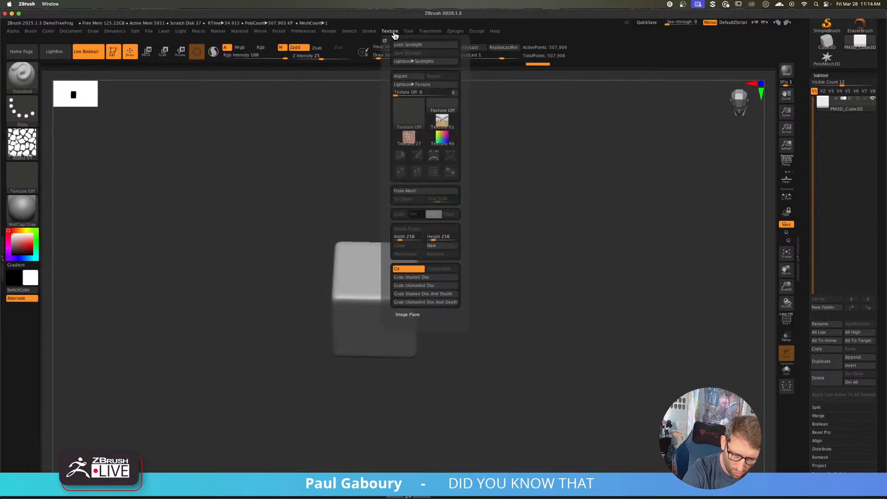
mouse_move(349, 33)
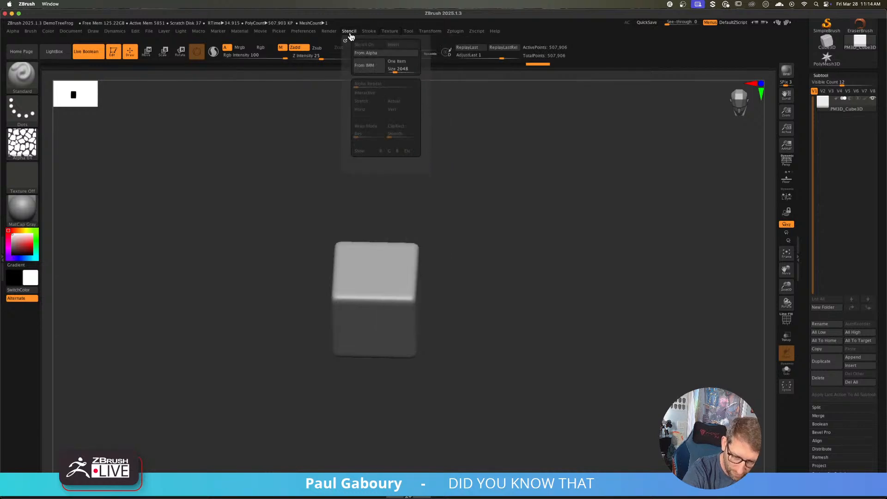
left_click(389, 54)
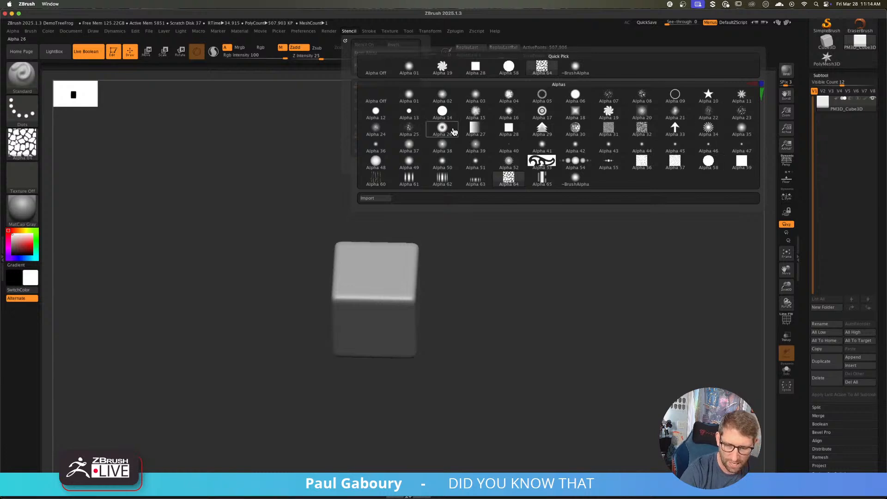
left_click(509, 179)
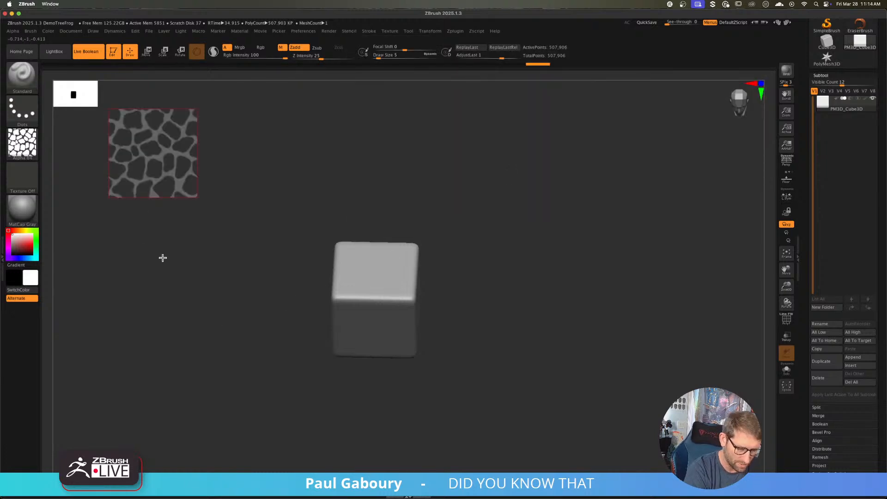
- Move the stencil over the cube, enlarge it slightly and fit the cube's front face beneath it
key("space")
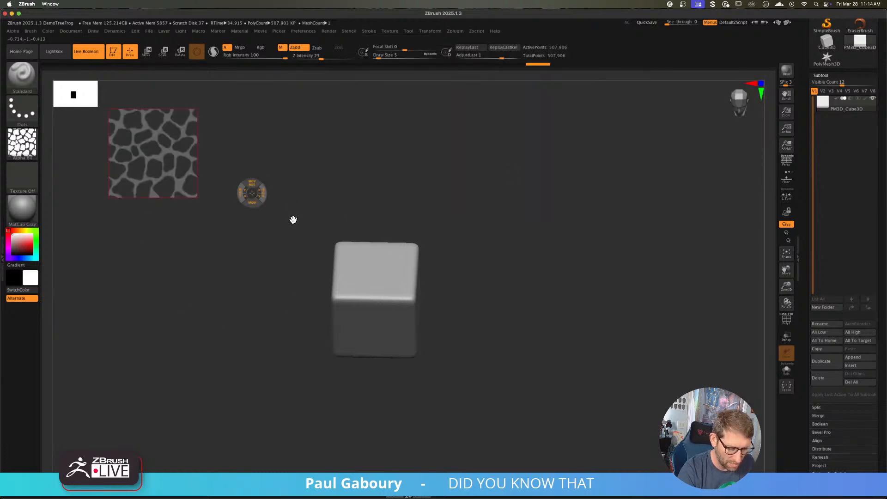
key("space")
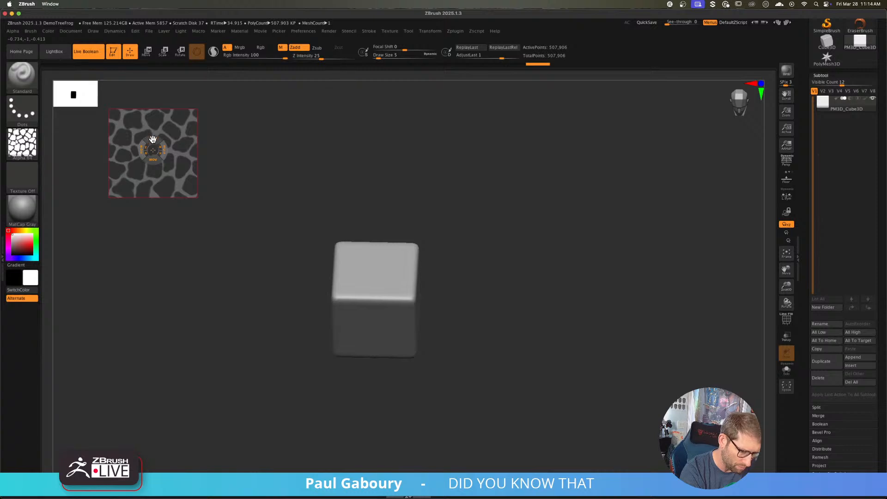
left_click_drag(152, 160, 427, 296)
key("space")
left_click_drag(482, 275, 481, 302)
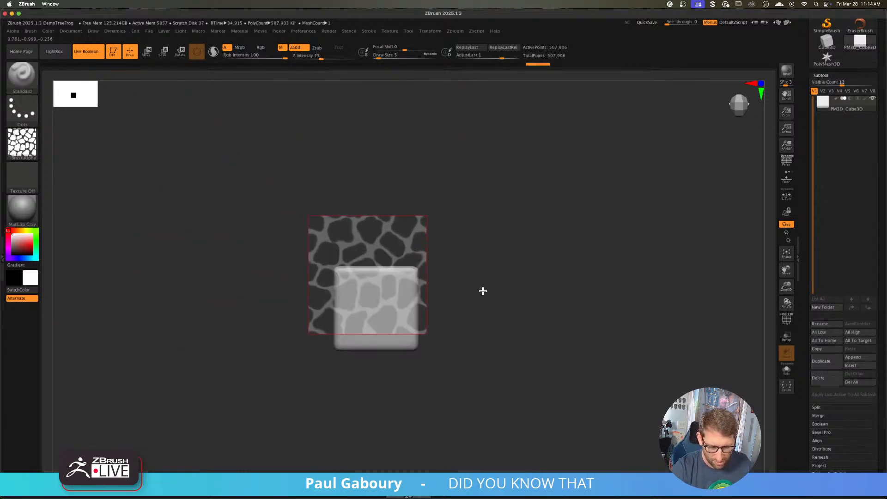
mouse_move(483, 291)
right_mouse_down("alt")
mouse_move(477, 263)
mouse_move(487, 273)
mouse_move(384, 209)
mouse_move(536, 311)
mouse_move(486, 267)
right_mouse_up("alt")
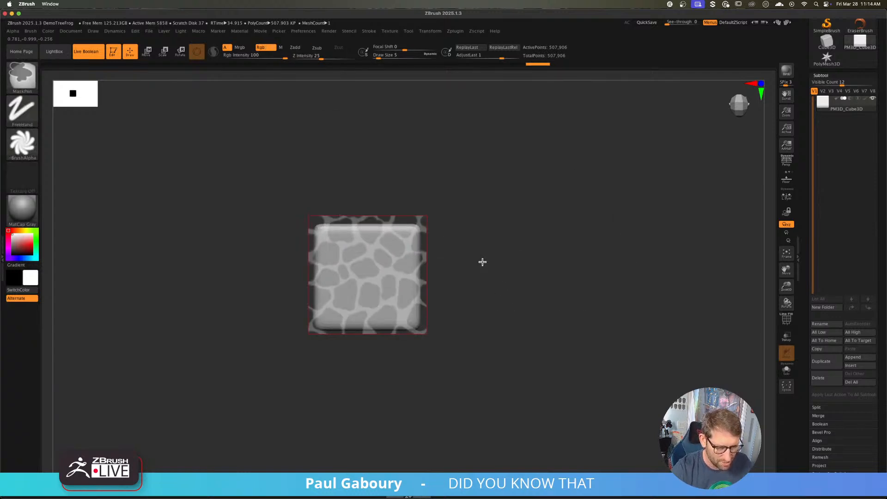
- Paint mask strokes through the stencil on the cube's front with MaskPen, alpha off and draw size about 62
left_click(27, 148)
left_click(270, 282)
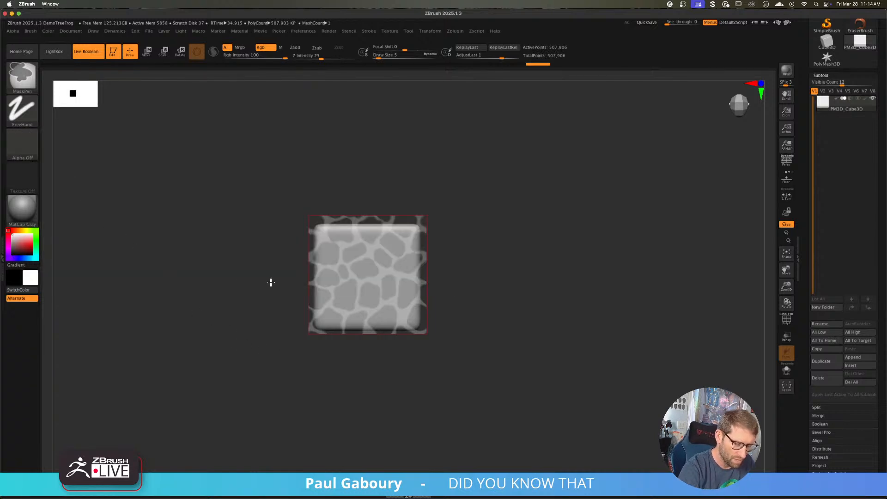
key("s")
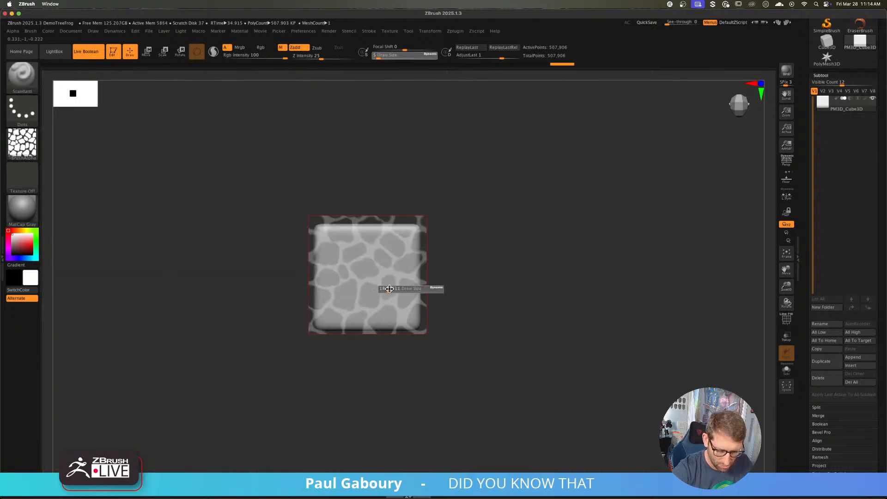
mouse_move(398, 290)
left_mouse_down("ctrl")
mouse_move(367, 319)
mouse_move(399, 261)
mouse_move(372, 306)
left_mouse_up("ctrl")
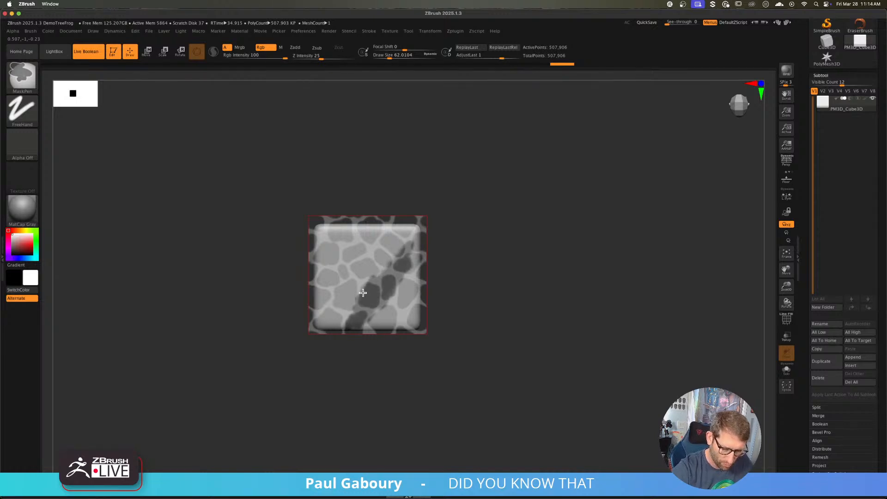
left_click_drag(370, 276, 356, 291, "ctrl")
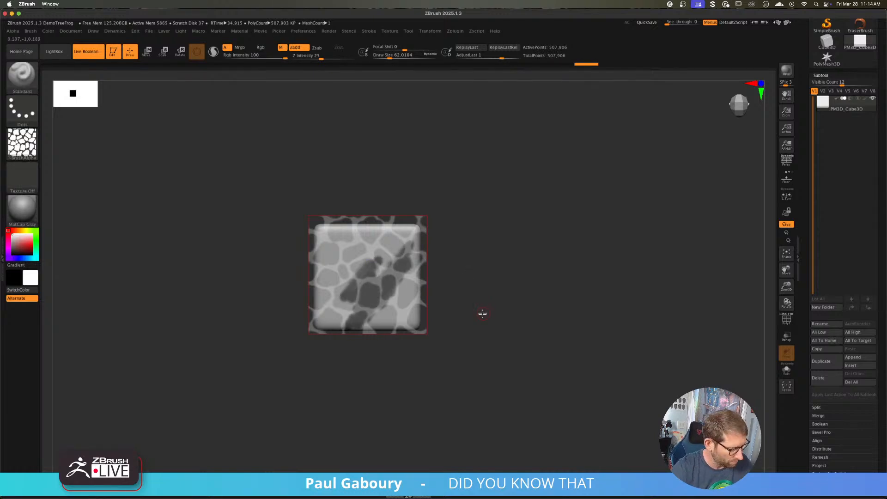
- Turn the stencil off and clear the painted mask from the cube
left_click(350, 33)
left_click(367, 47)
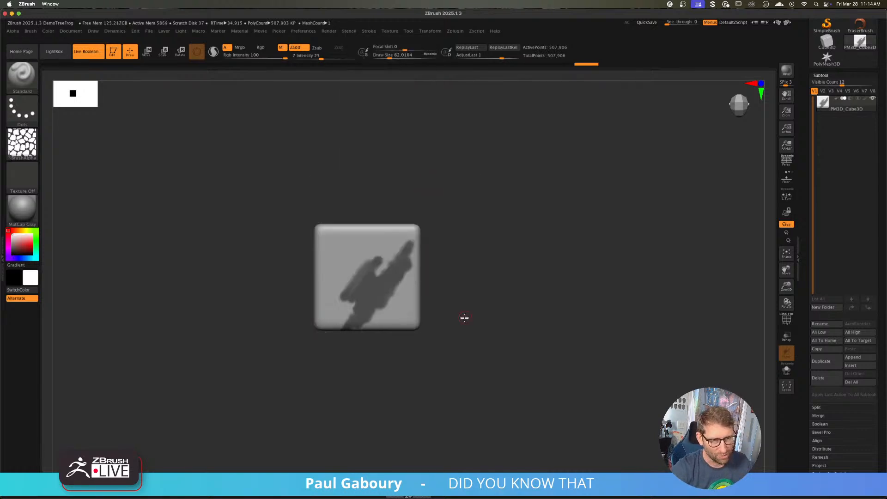
left_click_drag(464, 318, 490, 300, "ctrl")
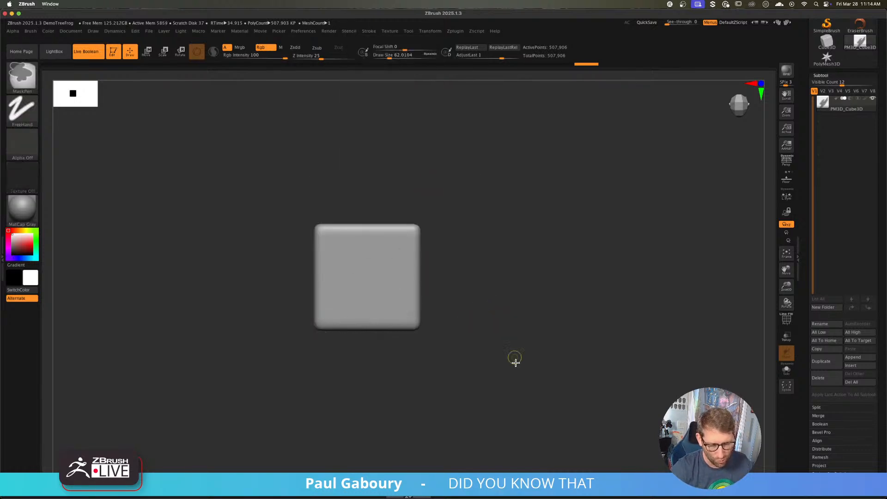
- Load Alpha 64 as a stencil over the cube again
left_click(350, 33)
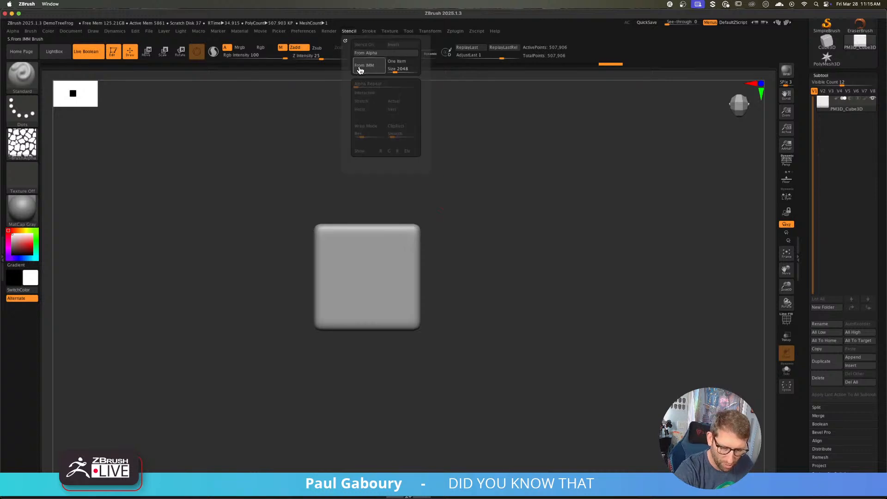
left_click(383, 53)
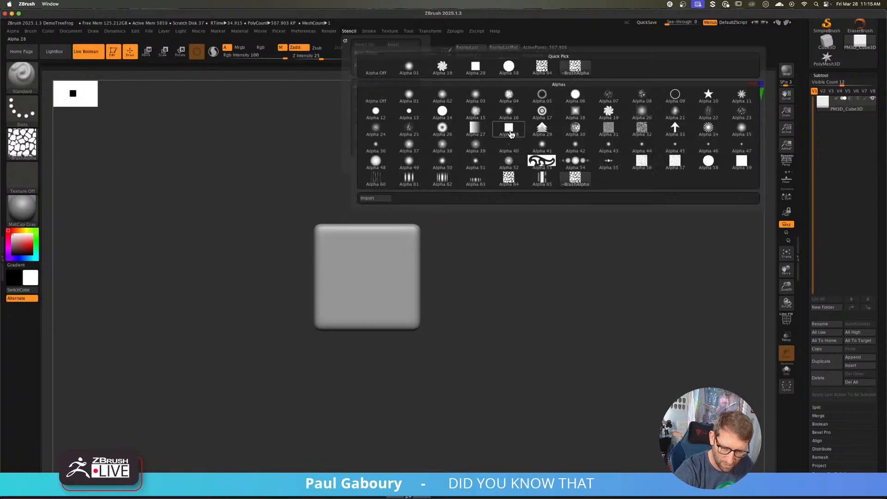
left_click(511, 180)
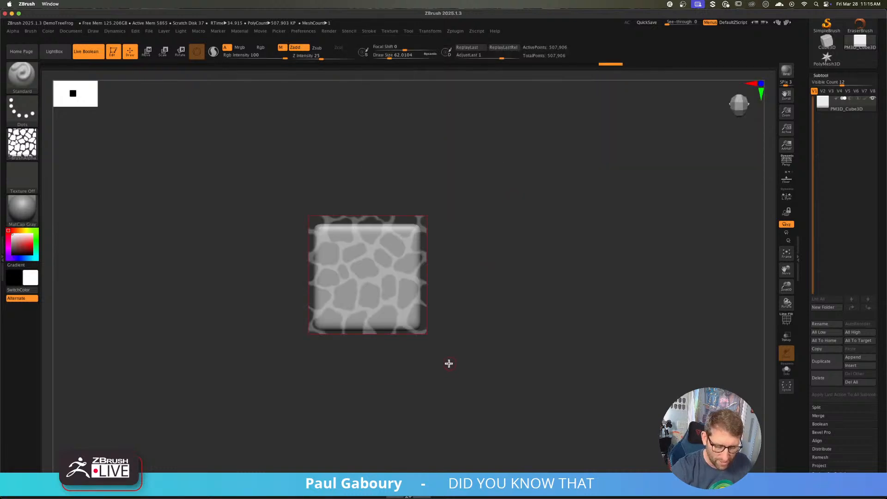
- Turn off the Standard brush's alpha and set the draw size to about 223
left_click(22, 143)
left_click(71, 180)
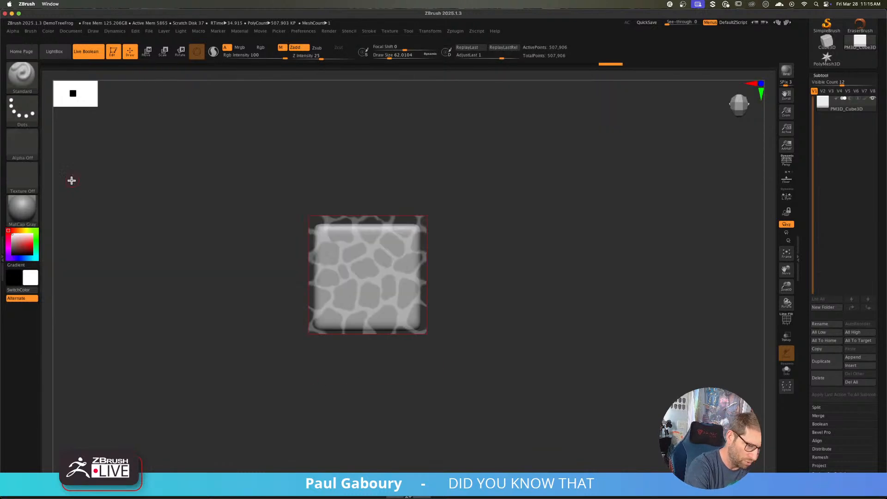
key("s")
left_click_drag(328, 402, 339, 403)
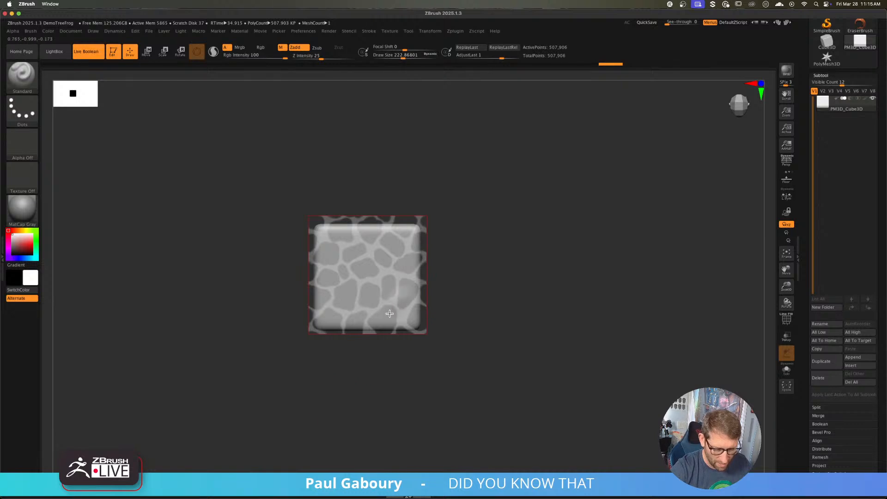
- Try sculpting through the stencil on the cube's front with the Standard brush, and undo the strokes
mouse_move(397, 292)
left_mouse_down()
mouse_move(403, 297)
mouse_move(411, 277)
mouse_move(337, 333)
mouse_move(302, 274)
left_mouse_up()
key("ctrl+z")
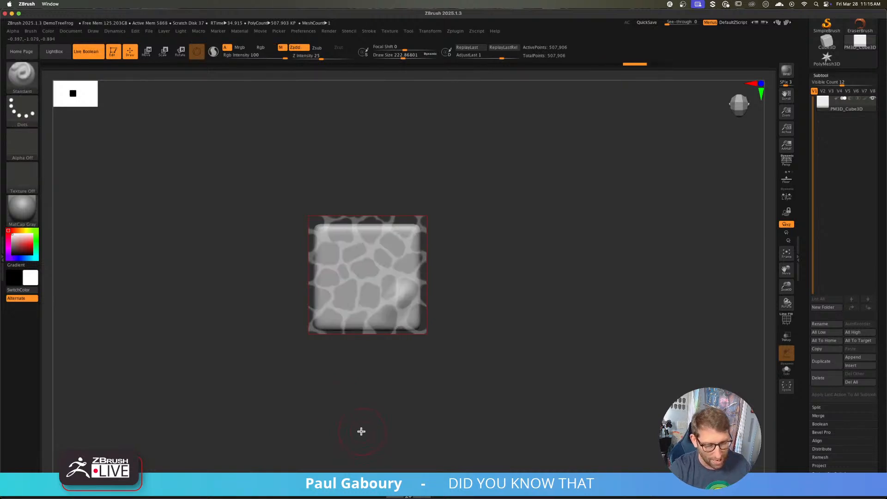
key("ctrl+z")
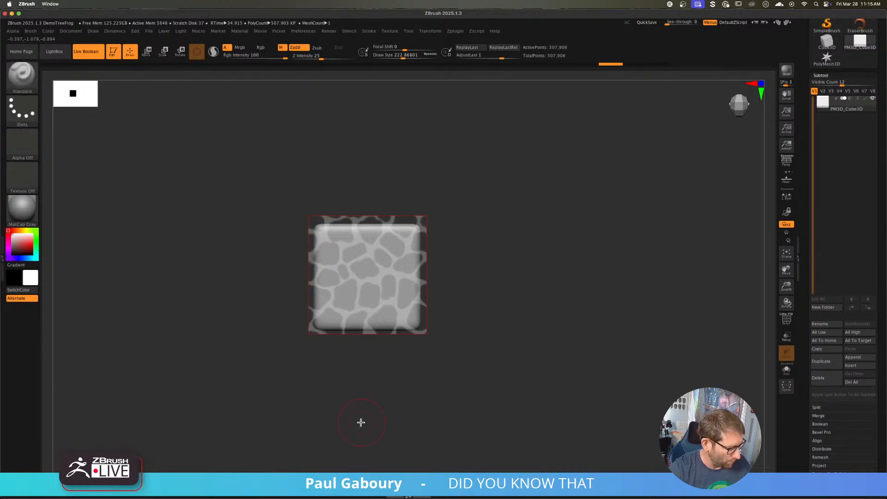
- Sculpt raised stones on the cube's front through the stencil using the Layer brush with alpha off and Z Intensity 100
key("b")
key("l")
left_click(594, 379)
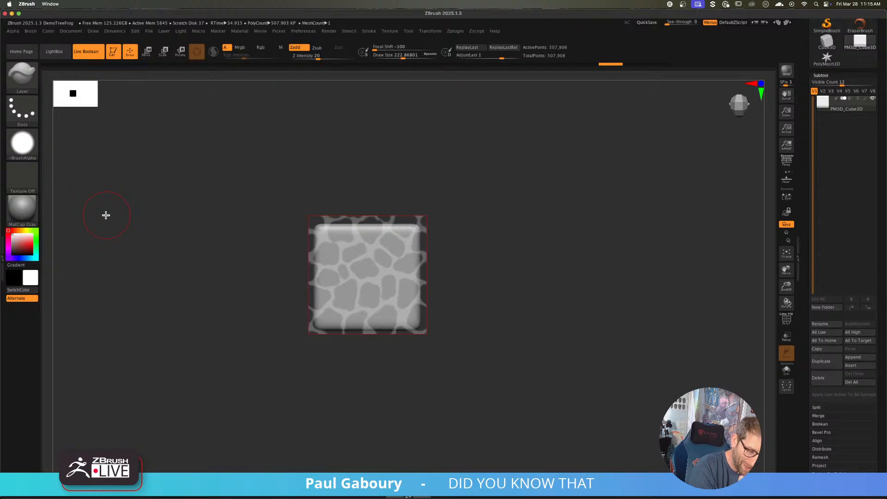
left_click(25, 145)
left_click(67, 175)
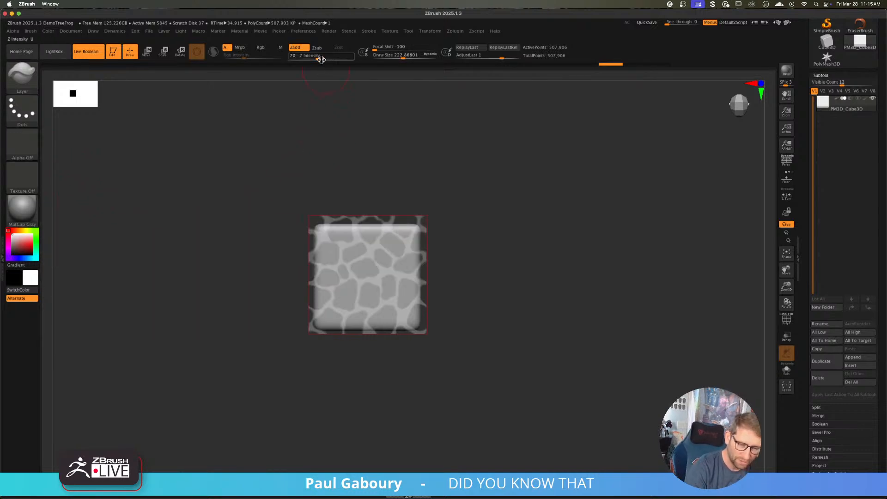
left_click_drag(319, 56, 351, 54)
mouse_move(383, 287)
left_mouse_down()
mouse_move(375, 296)
mouse_move(416, 270)
mouse_move(363, 330)
mouse_move(397, 234)
mouse_move(348, 243)
left_mouse_up()
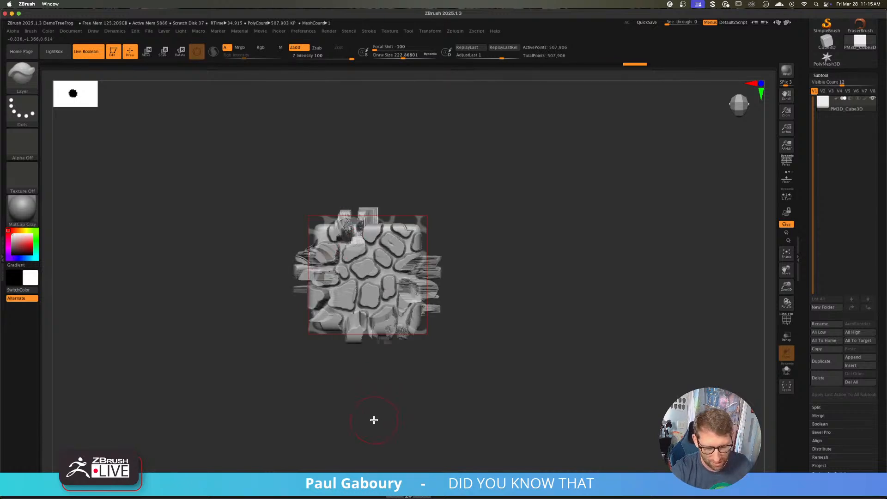
- Undo the raised stones, test a Layer brush stroke through the stencil with Focal Shift -91, and undo it
key("ctrl+z")
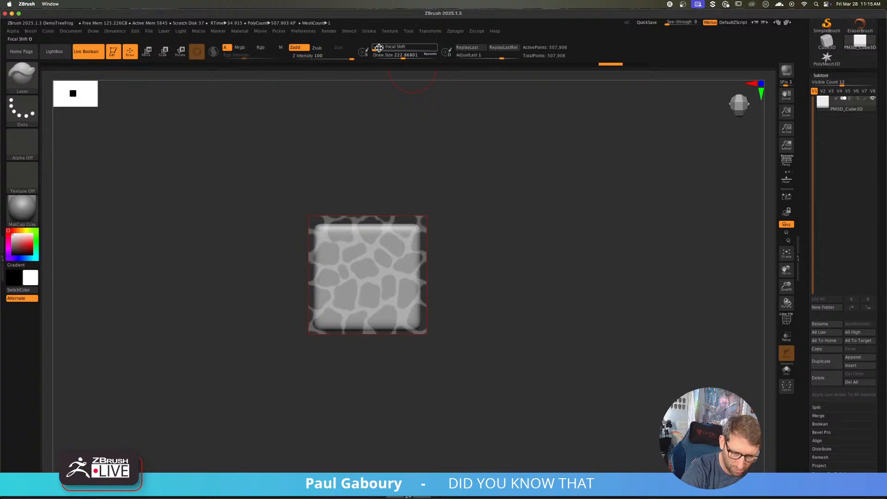
left_click_drag(378, 47, 376, 47)
mouse_move(360, 314)
left_mouse_down()
mouse_move(404, 272)
mouse_move(341, 304)
mouse_move(371, 247)
left_mouse_up()
key("ctrl+z")
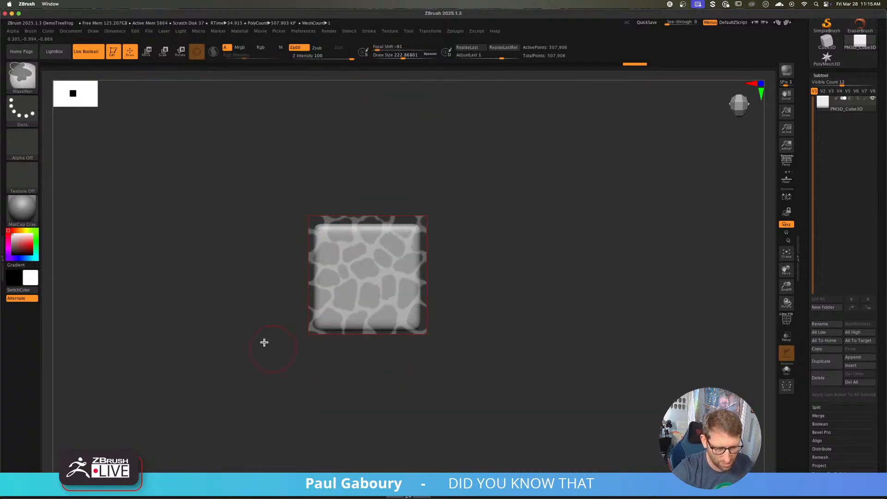
- Try Layer brush strokes on the cube with Alpha 01 and Focal Shift -100, undoing them
left_click(22, 143)
left_click(98, 155)
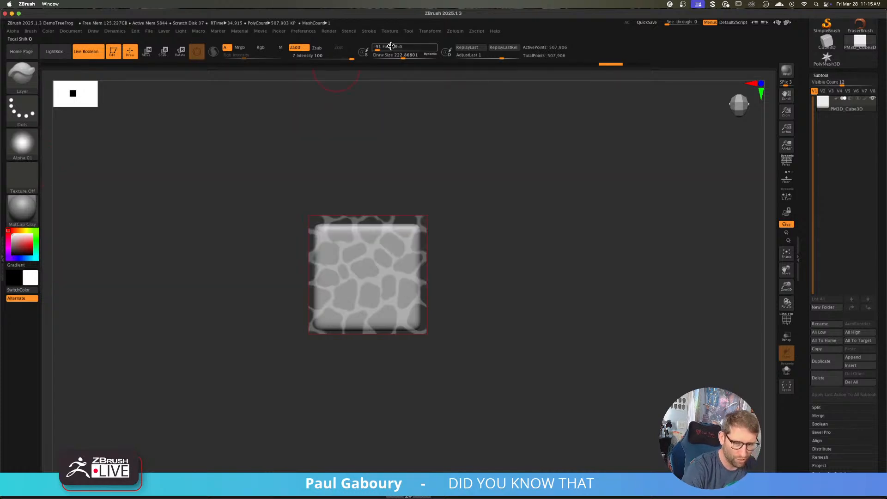
left_click_drag(378, 48, 366, 48)
mouse_move(393, 298)
left_mouse_down()
mouse_move(416, 263)
mouse_move(383, 295)
mouse_move(367, 298)
left_mouse_up()
key("ctrl+z")
key("ctrl+z")
key("ctrl+z")
key("ctrl+z")
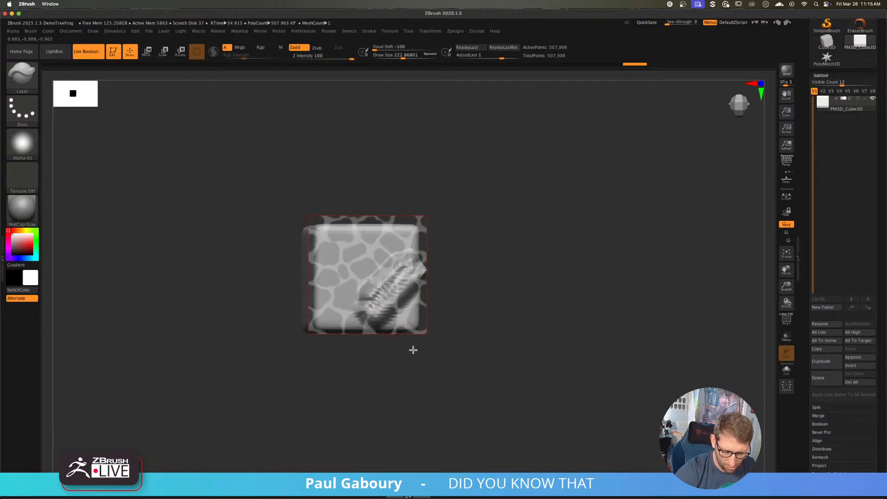
key("ctrl+z")
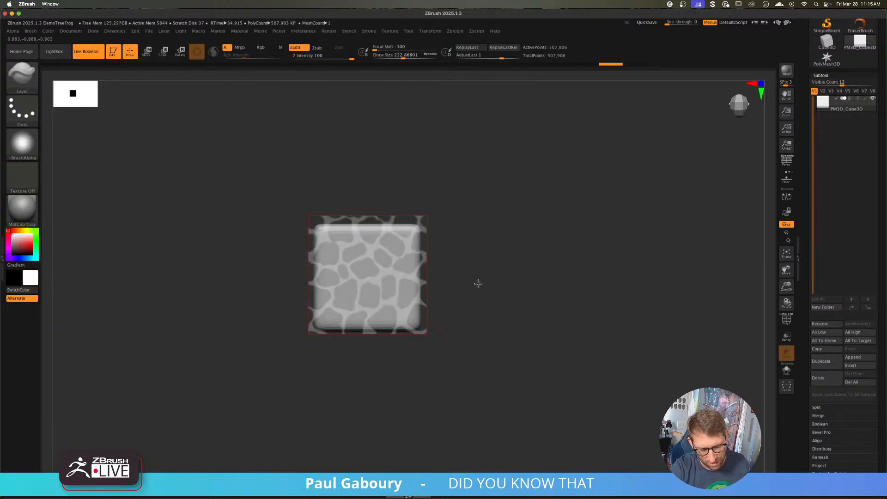
left_click_drag(477, 283, 477, 345)
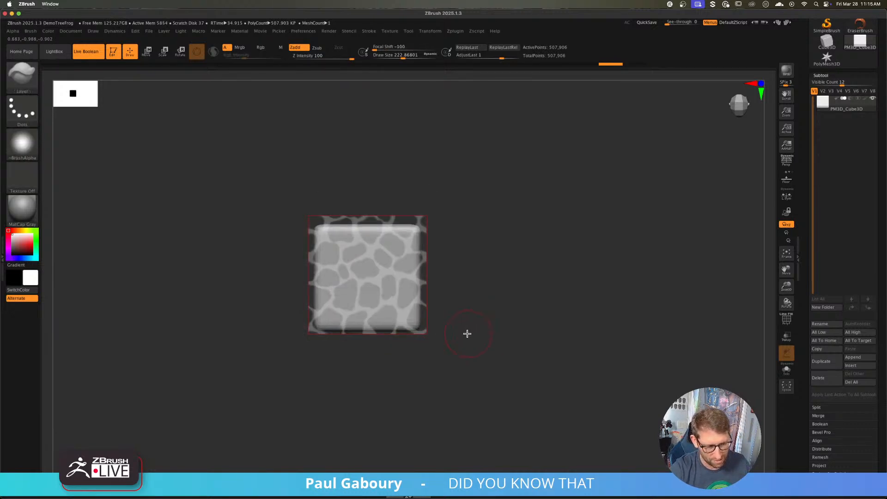
mouse_move(419, 326)
left_mouse_down()
mouse_move(406, 289)
mouse_move(413, 277)
mouse_move(392, 272)
mouse_move(384, 228)
mouse_move(326, 310)
mouse_move(416, 323)
left_mouse_up()
key("ctrl+z")
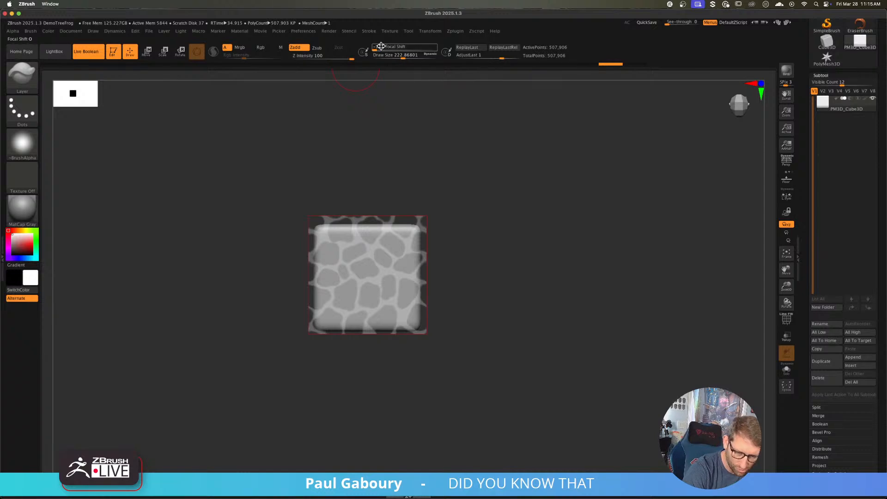
- Try Layer brush strokes on the cube with Focal Shift -24 and with 0, undoing each attempt
left_click_drag(380, 47, 397, 47)
left_click_drag(384, 277, 404, 253)
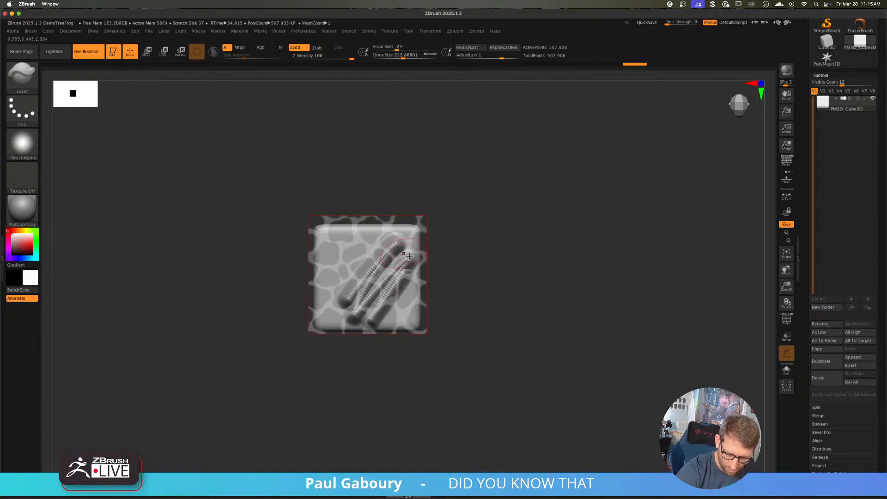
key("ctrl+z")
left_click_drag(405, 48, 406, 48)
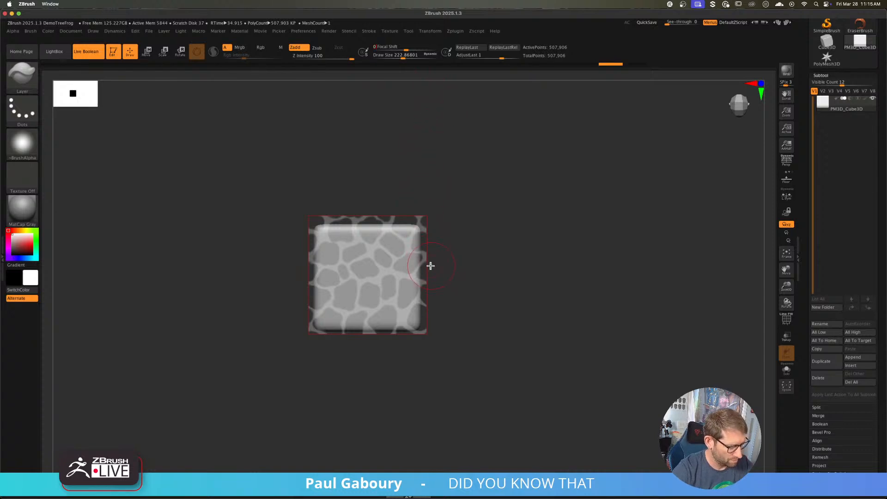
mouse_move(430, 265)
left_mouse_down()
mouse_move(401, 277)
mouse_move(378, 319)
mouse_move(432, 235)
mouse_move(338, 284)
left_mouse_up()
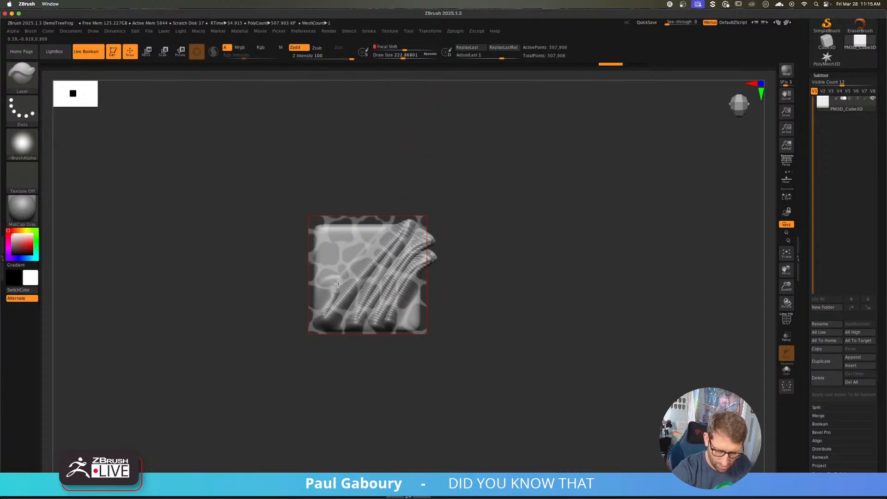
key("ctrl+z")
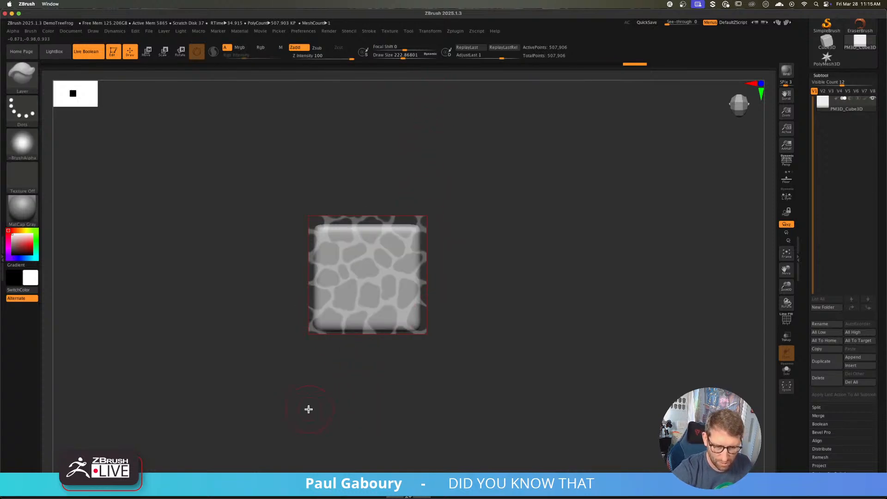
- Reset the brushes to their defaults and select the Layer brush with the DragRect stroke
left_click(40, 81)
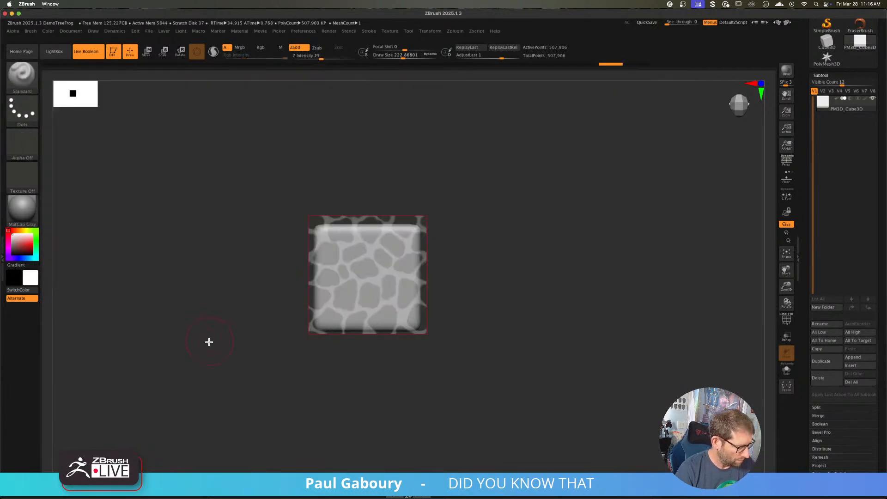
key("b")
key("l")
left_click(559, 382)
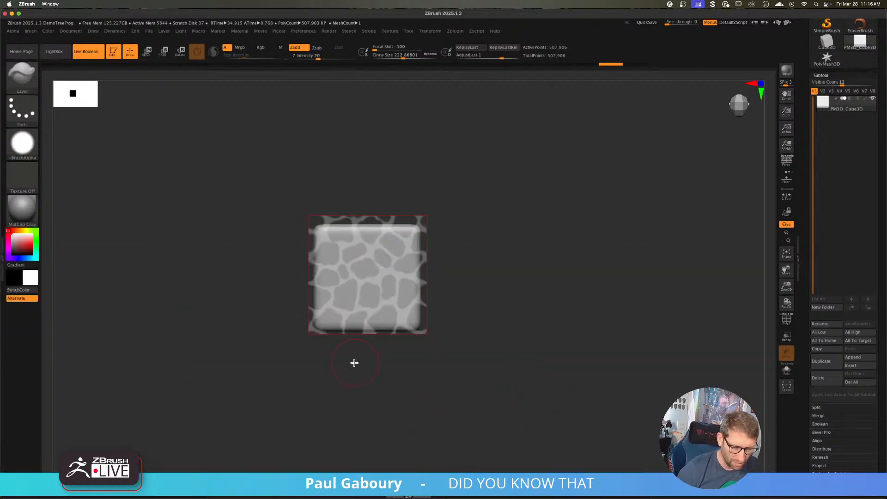
left_click(22, 110)
left_click(129, 115)
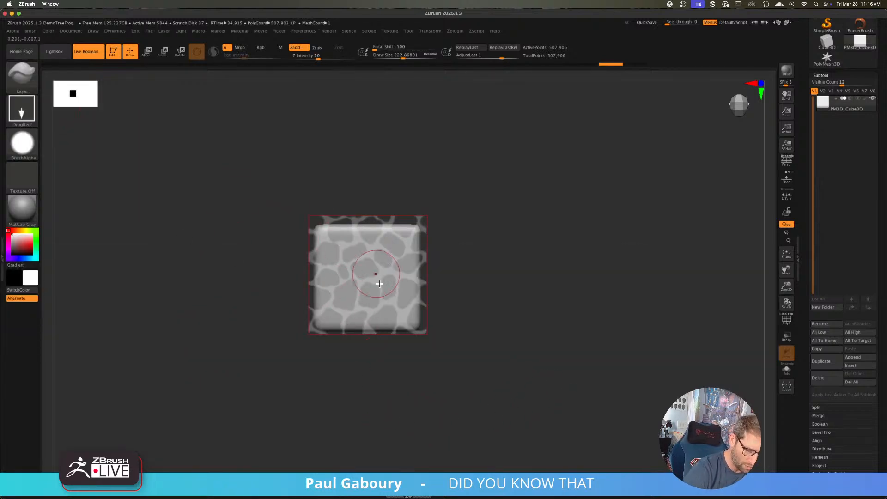
- Try stamping stones through the stencil with overlapping DragRect strokes on the cube's front, and undo them
mouse_move(377, 276)
left_mouse_down()
mouse_move(403, 309)
mouse_move(496, 374)
left_mouse_up()
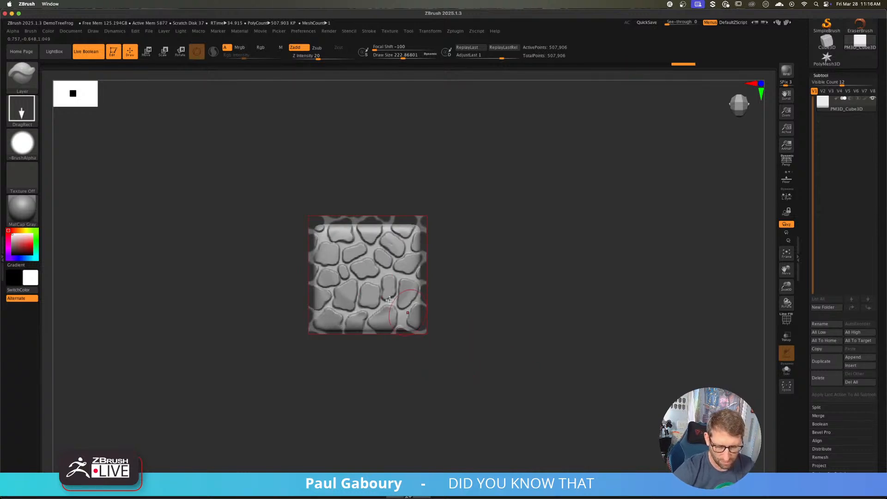
left_click_drag(390, 300, 518, 387)
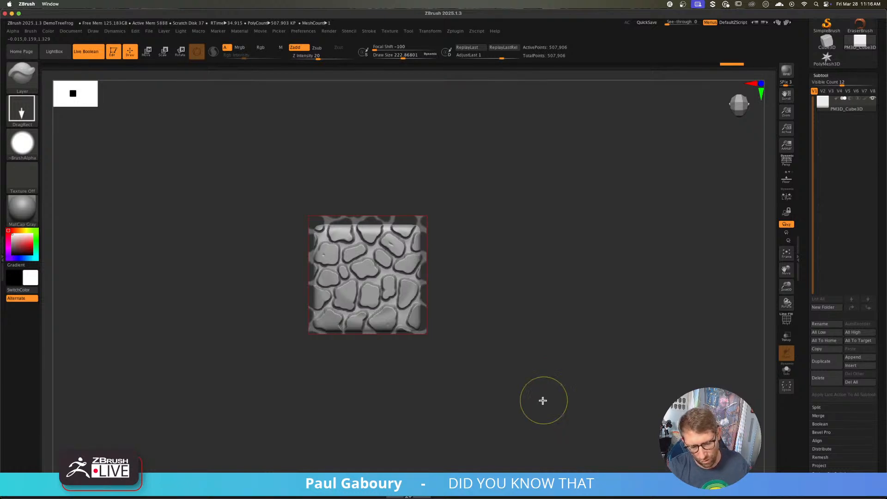
key("ctrl+z")
key("ctrl+z")
key("ctrl+z")
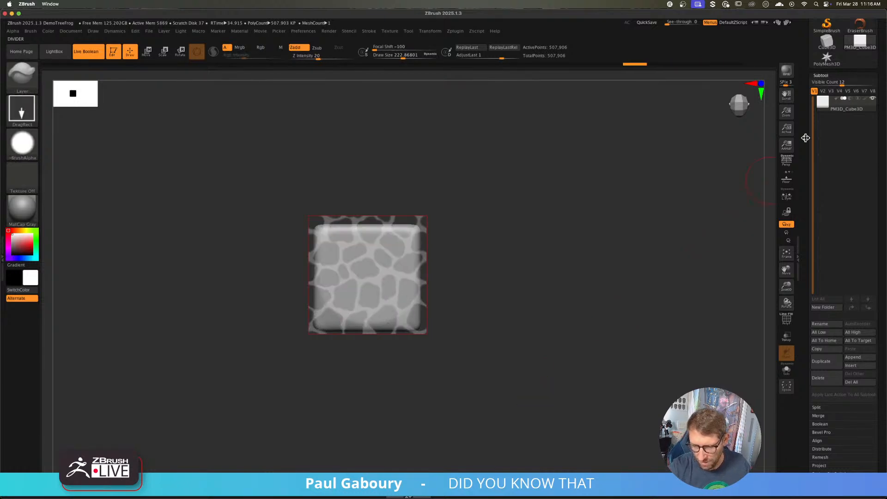
- Add a sculpt layer to the cube, stamp stones through the stencil onto it, and turn the stencil off
left_click(824, 75)
left_click(820, 125)
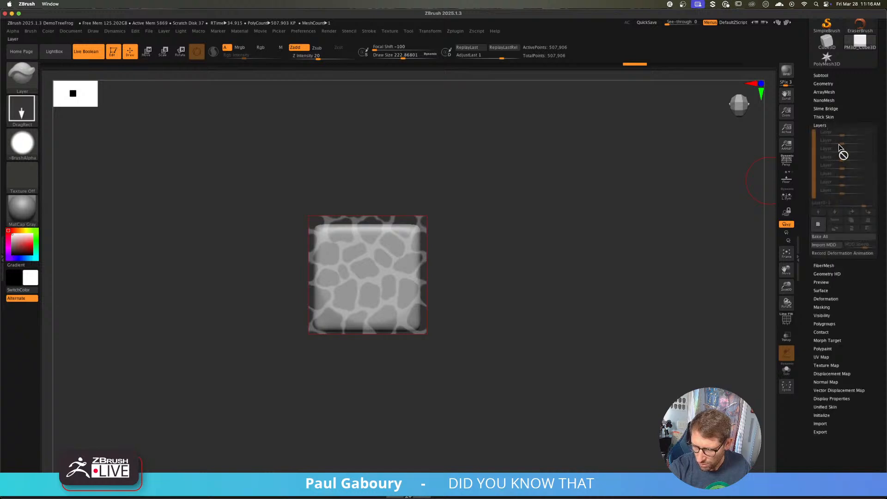
left_click(818, 224)
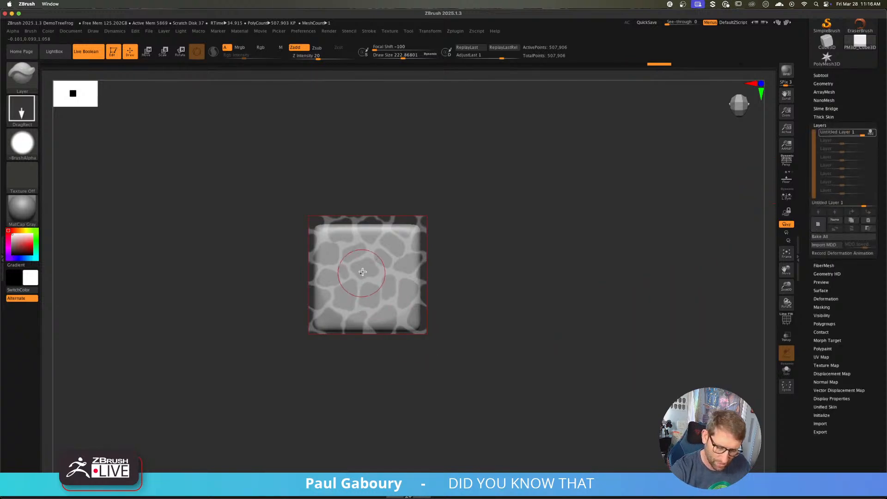
mouse_move(413, 317)
left_mouse_down()
mouse_move(440, 316)
mouse_move(572, 406)
left_mouse_up()
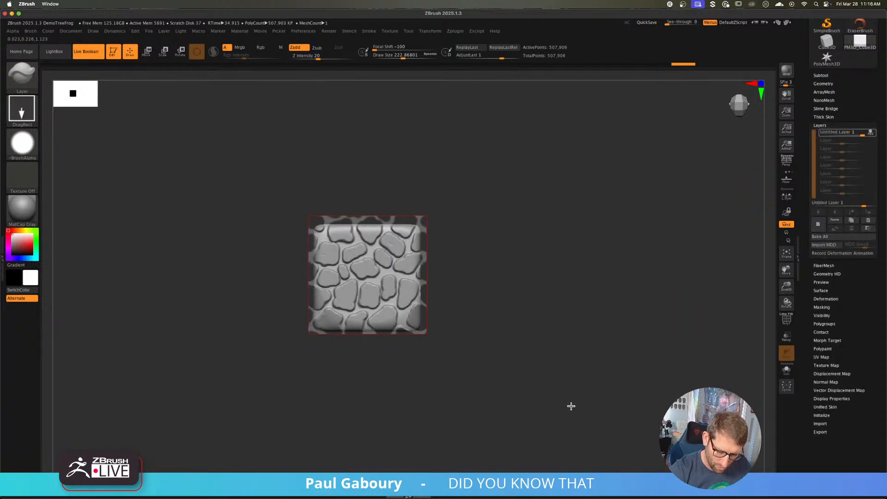
left_click(349, 30)
left_click(379, 48)
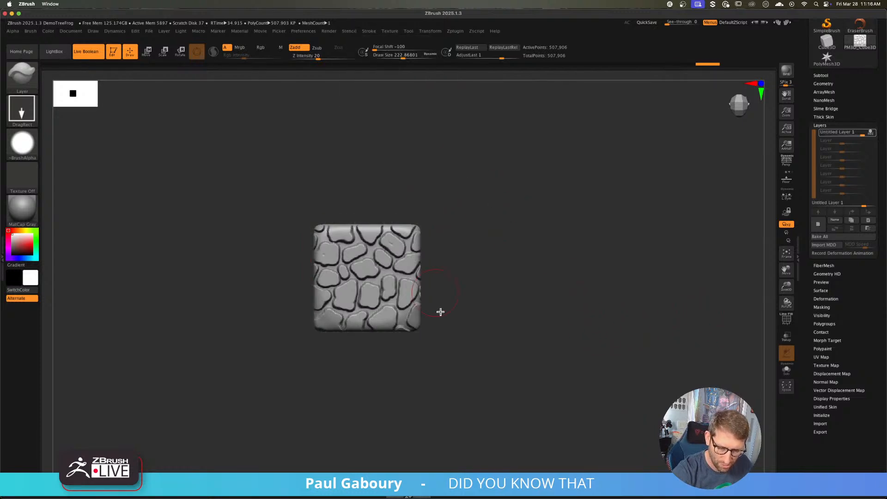
- Stop recording the sculpt layer and vary its intensity, raising it to 5 and lowering it to about 0.35
left_click(870, 133)
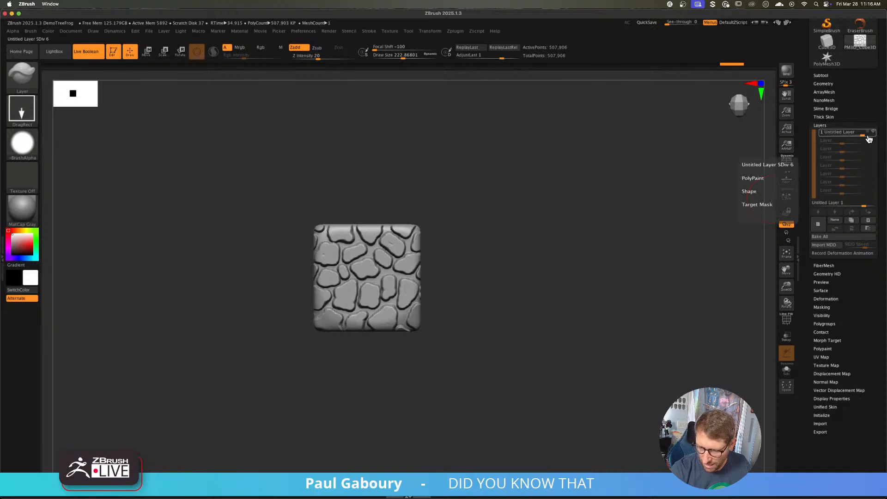
mouse_move(857, 135)
left_mouse_down()
mouse_move(818, 136)
mouse_move(873, 134)
left_mouse_up()
left_click_drag(864, 204, 873, 205)
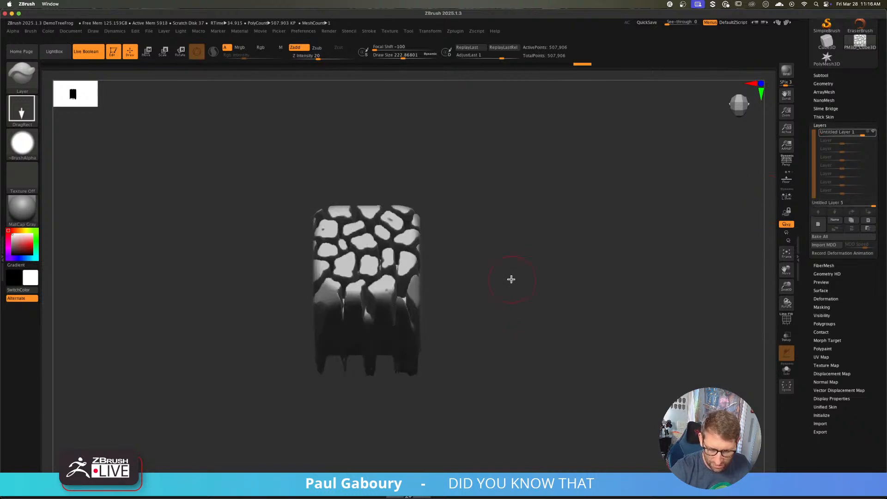
left_click_drag(868, 205, 860, 205)
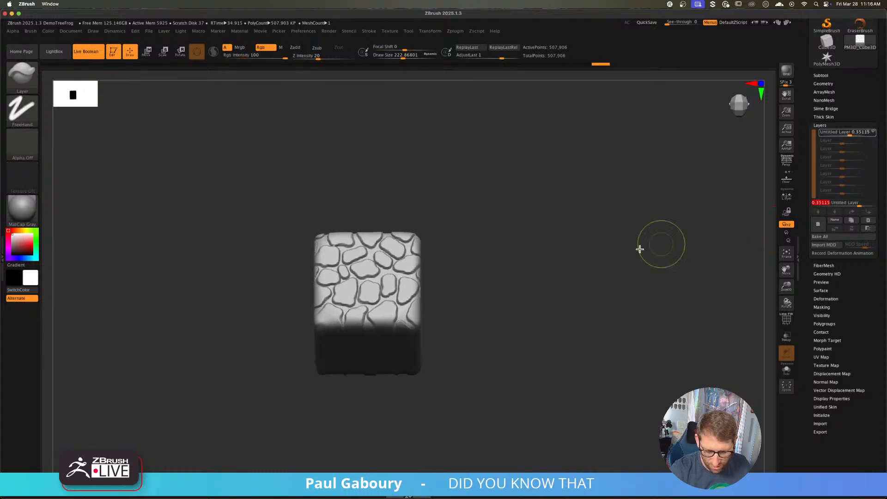
- Undo the layer intensity changes and the stamped stones, back to the plain cube
key("ctrl+z")
key("ctrl+z")
key("ctrl+z")
key("ctrl+z")
key("ctrl+z")
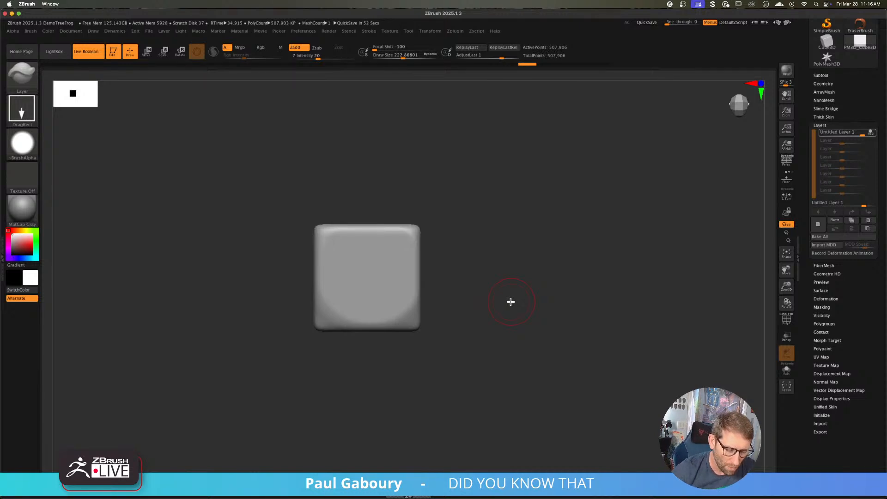
- Switch to the Sphere3D tool and convert it to a PolyMesh3D
left_click_drag(806, 163, 806, 294)
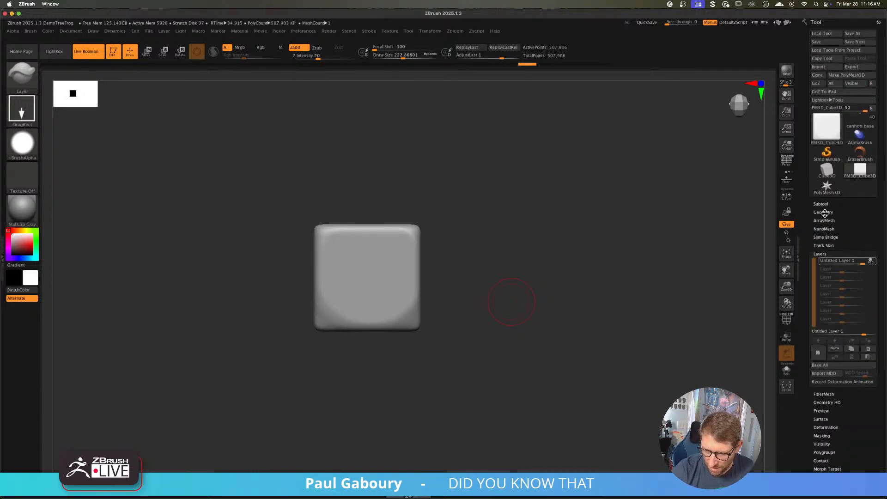
left_click(823, 136)
left_click(521, 159)
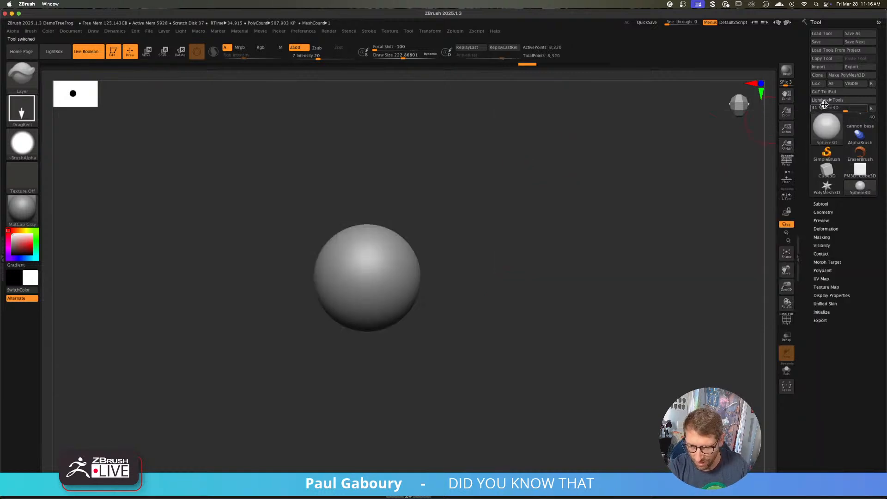
right_click_drag(422, 300, 419, 312, "ctrl")
right_click_drag(432, 294, 455, 317, "alt")
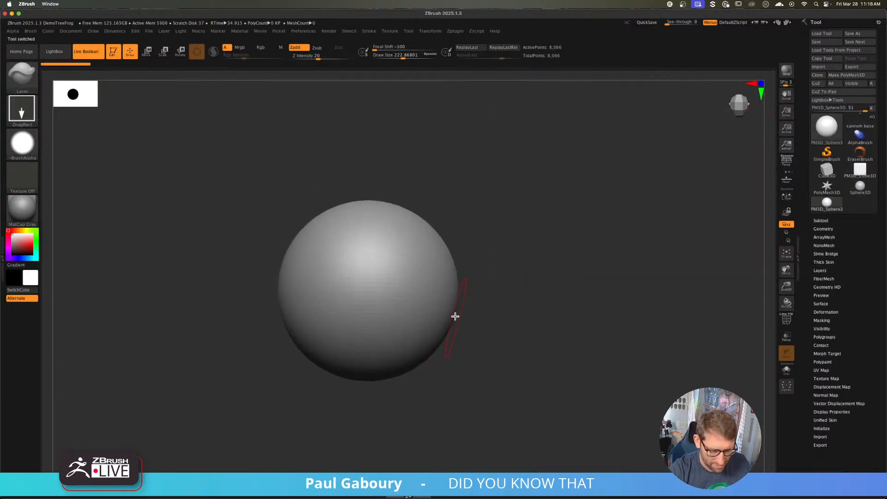
- Load Alpha 64 as a stencil and move it slightly lower on the sphere's front
left_click(350, 37)
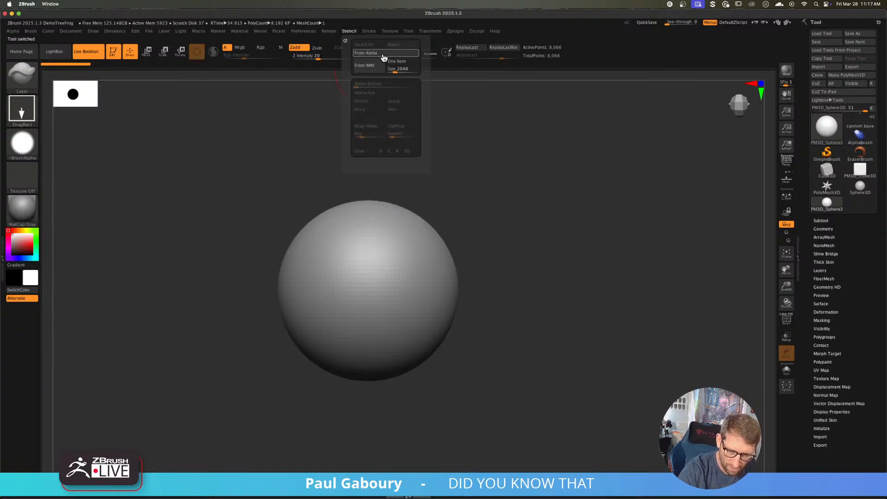
left_click(390, 58)
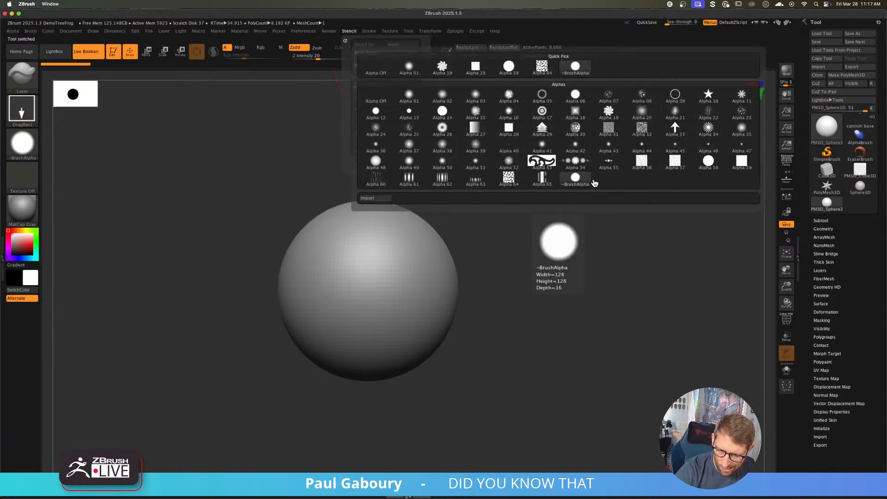
left_click(508, 178)
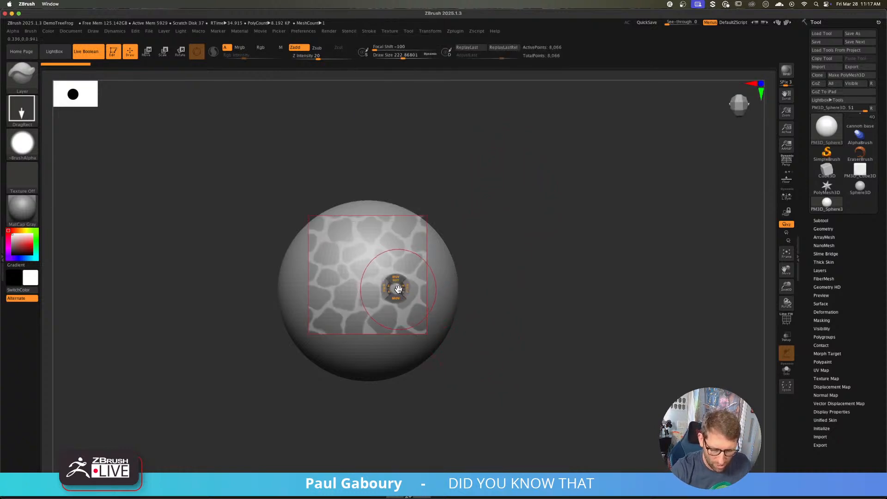
left_click_drag(391, 287, 383, 311)
- Turn on the stencil's Wrap Mode and shift the stencil slightly across the sphere's front
left_click(349, 31)
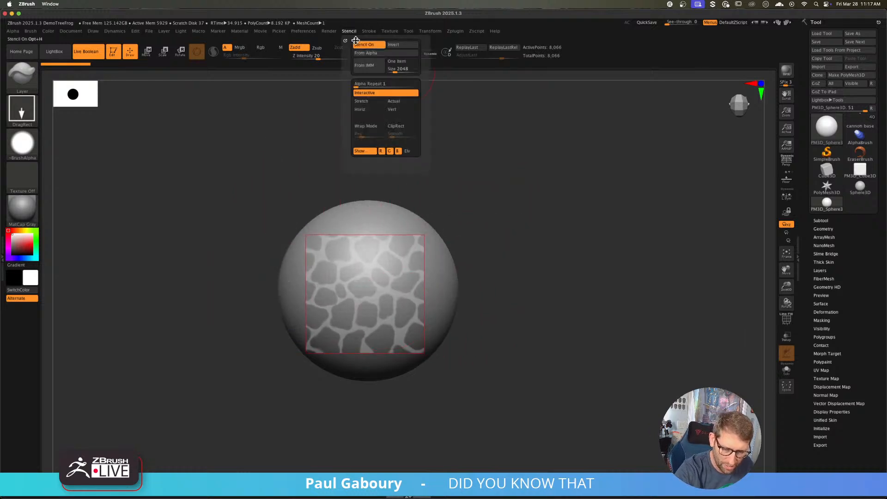
left_click(372, 127)
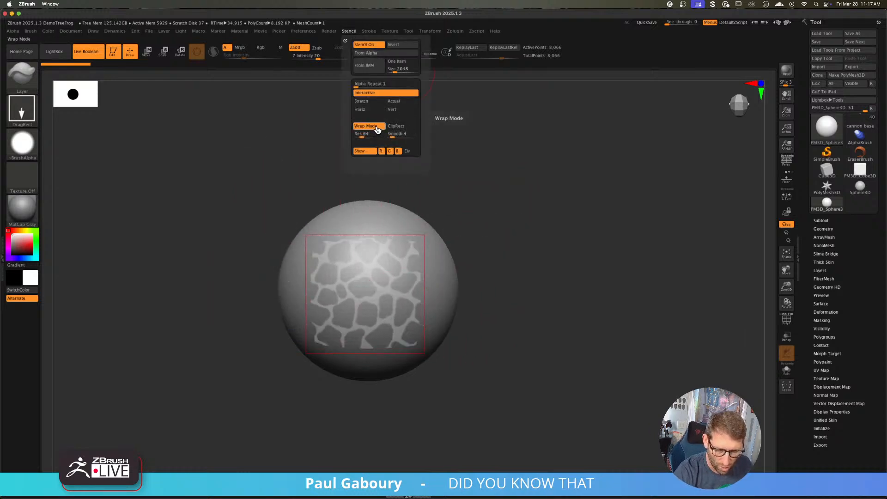
key("space")
mouse_move(391, 340)
left_mouse_down()
mouse_move(390, 317)
mouse_move(363, 309)
mouse_move(339, 328)
mouse_move(336, 364)
mouse_move(358, 388)
mouse_move(390, 393)
mouse_move(445, 368)
mouse_move(443, 313)
mouse_move(404, 293)
mouse_move(379, 322)
mouse_move(403, 346)
left_mouse_up()
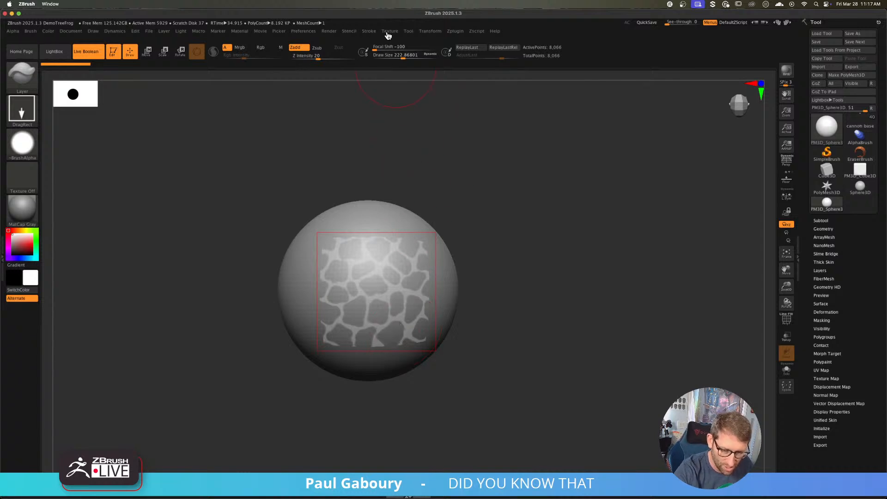
- Set the stencil's Alpha Repeat to 4
left_click(349, 31)
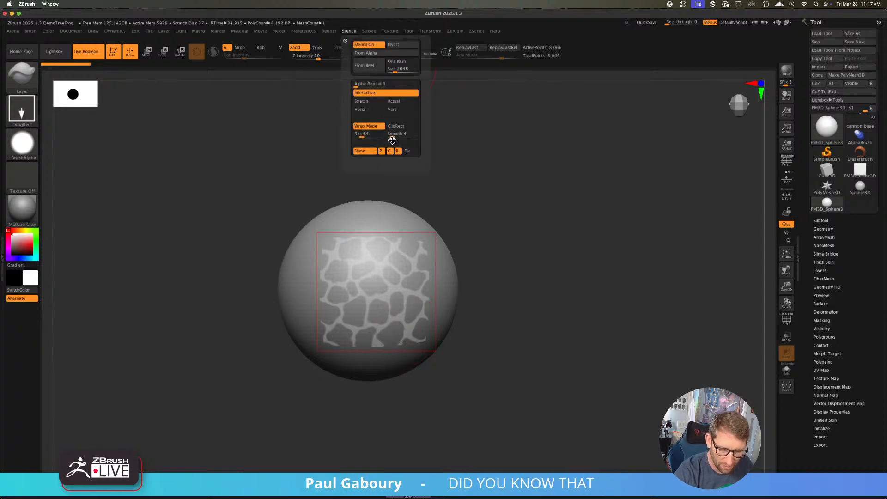
left_click(359, 85)
left_click(359, 85)
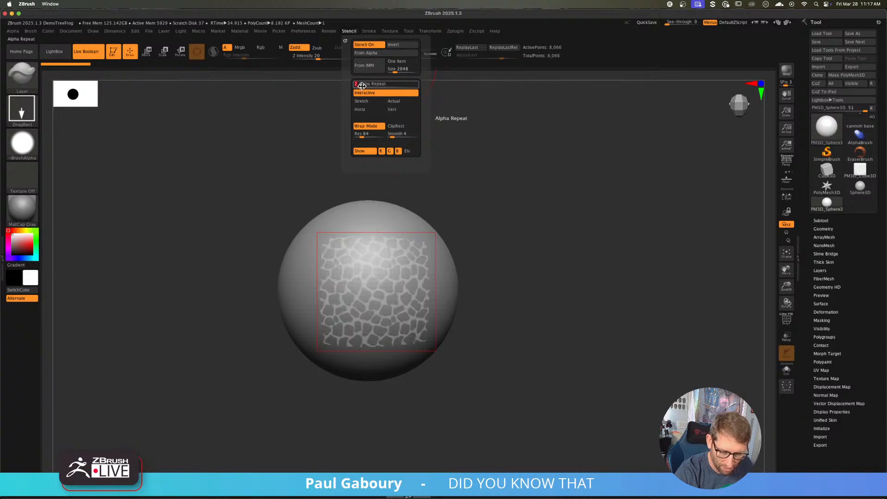
left_click(364, 86)
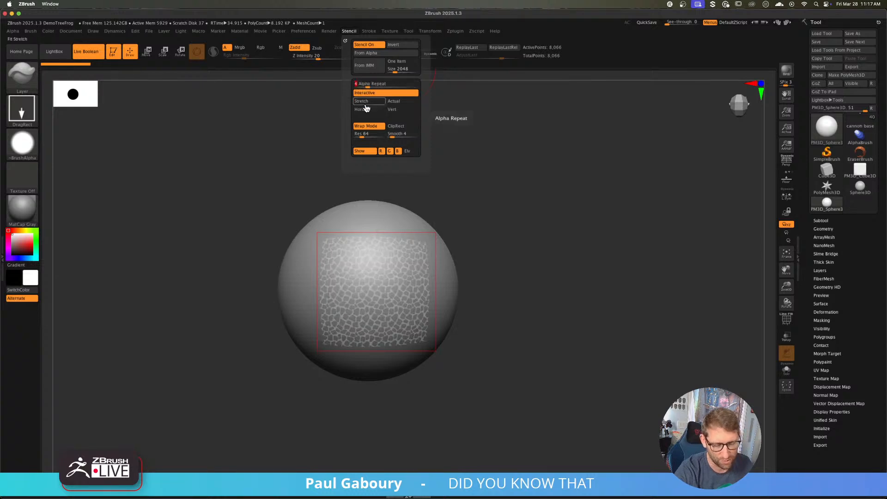
- Enlarge the wrapped stencil and recentre it so it covers the whole sphere
key("space")
left_click_drag(402, 310, 481, 326)
key("space")
left_click_drag(419, 301, 370, 297)
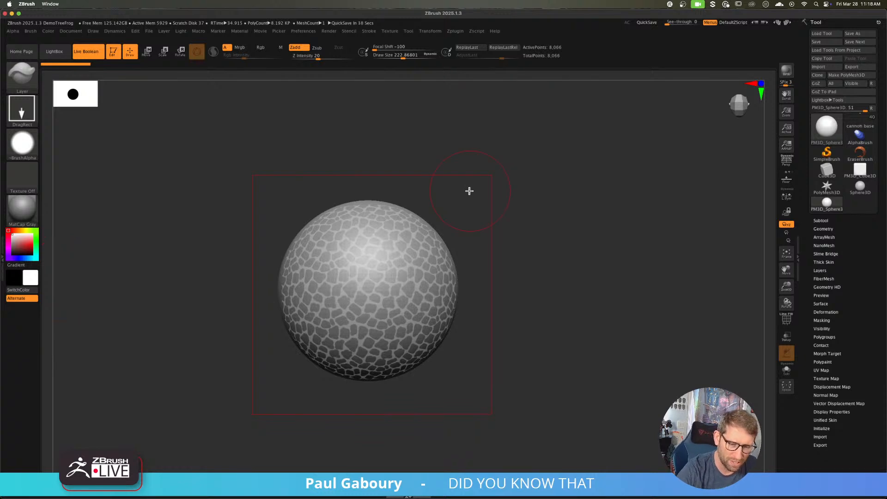
- Turn the stencil off
left_click(330, 32)
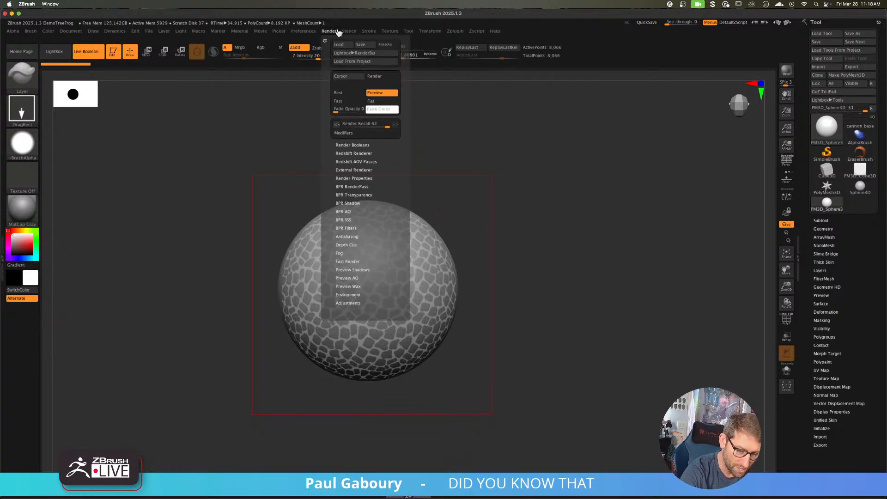
mouse_move(345, 34)
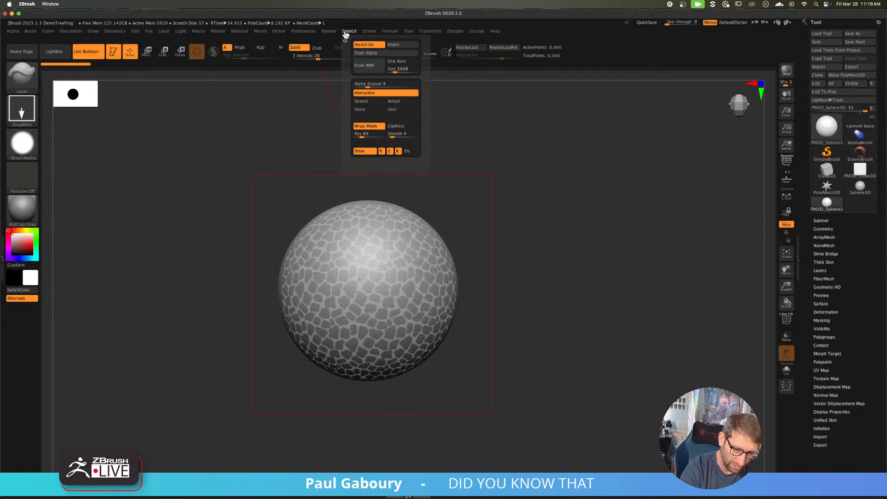
left_click(364, 44)
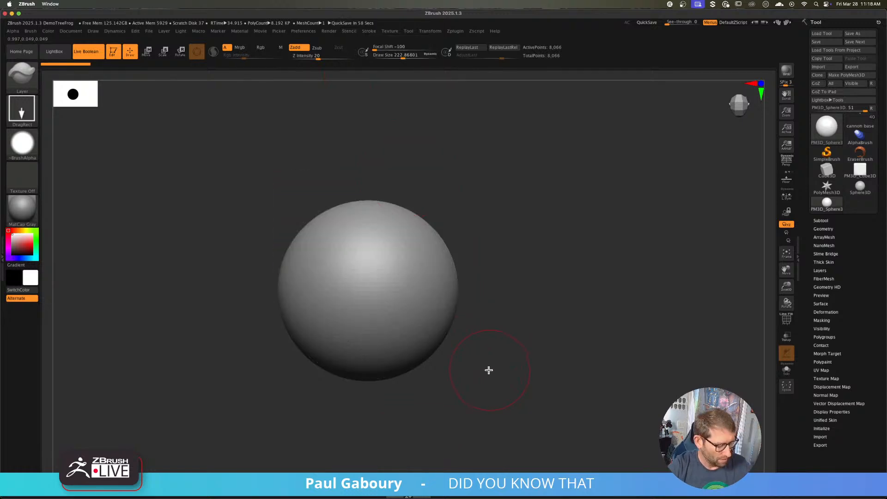
- Switch to the ClayBuildup brush and reduce its draw size to 74
key("b")
key("c")
key("b")
key("s")
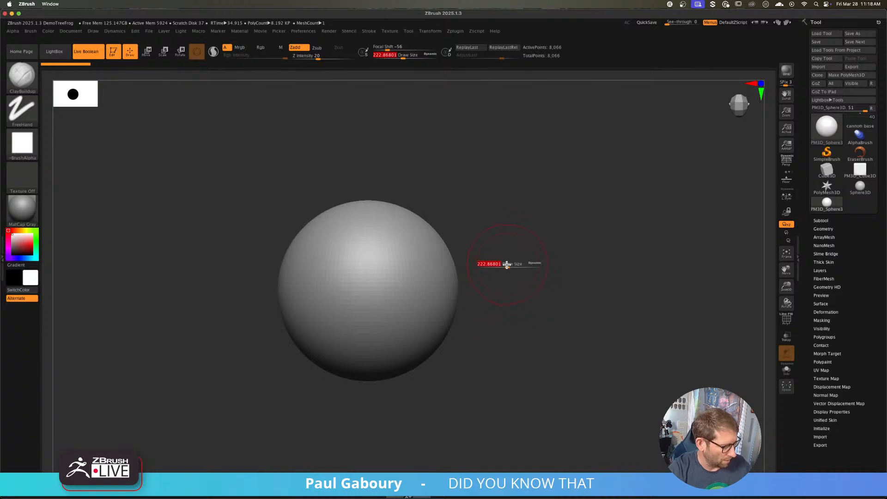
left_click_drag(506, 265, 496, 264)
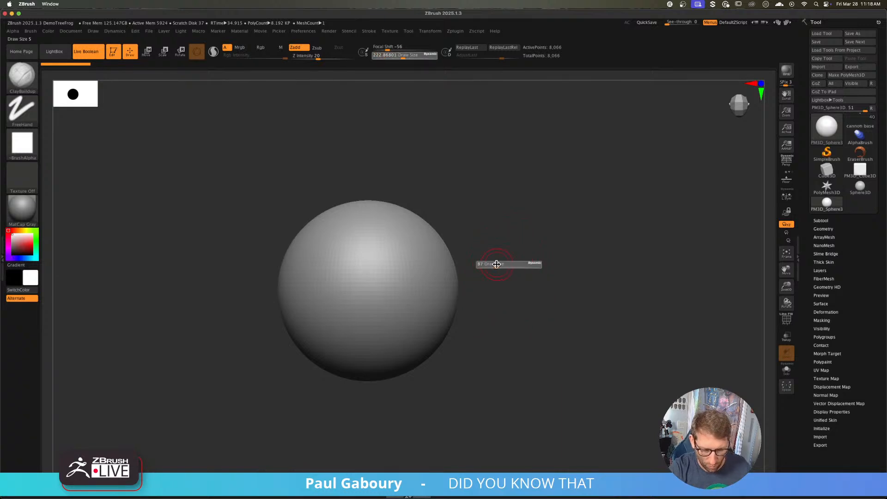
- Enable BackfaceMask in the ClayBuildup brush's Auto Masking settings
left_click(30, 32)
left_click(97, 70)
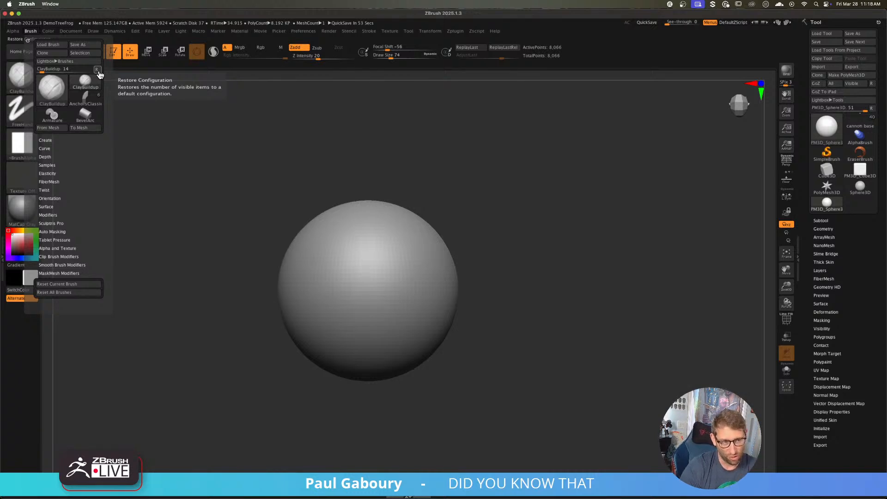
left_click(52, 231)
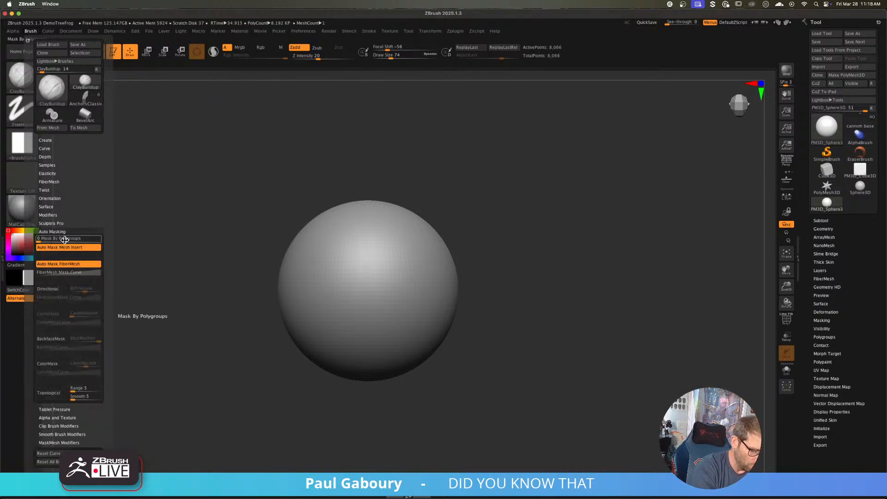
left_click(52, 338)
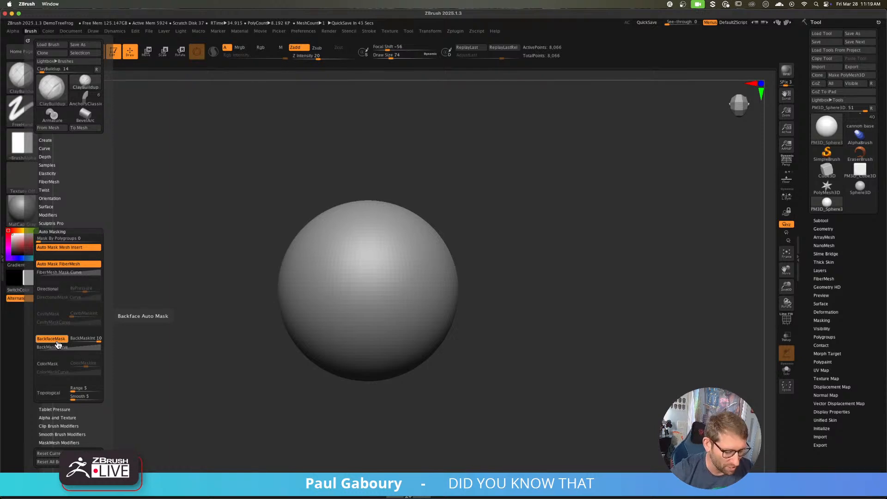
- Start saving the brush preset, go to the Applications folder and show its contents in columns
left_click(31, 31)
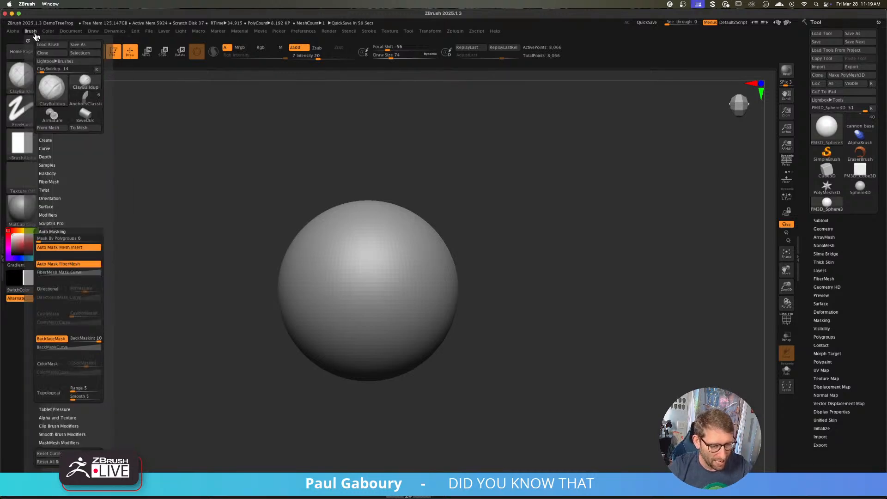
left_click(81, 46)
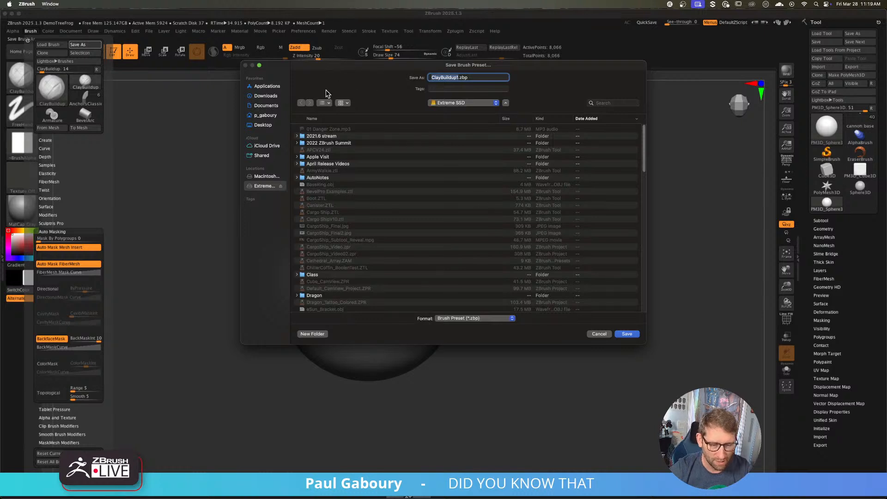
left_click(268, 86)
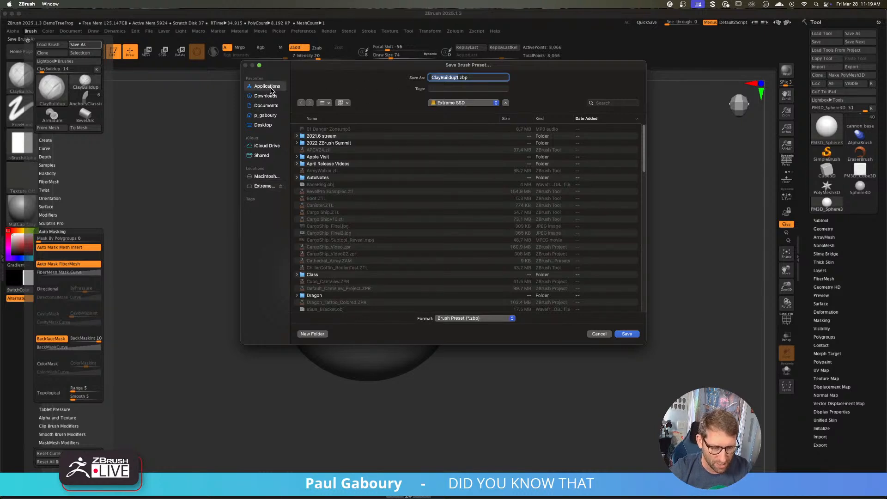
scroll(375, 240, "down", 1)
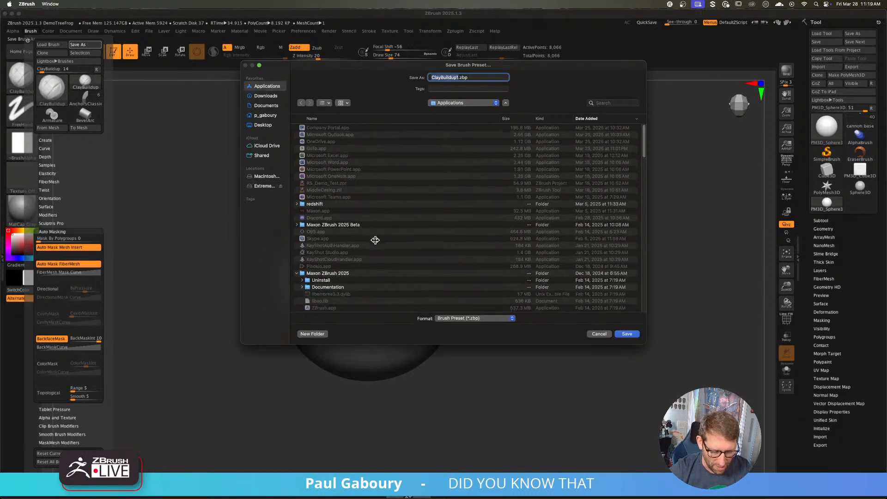
scroll(375, 240, "down", 1)
left_click(323, 103)
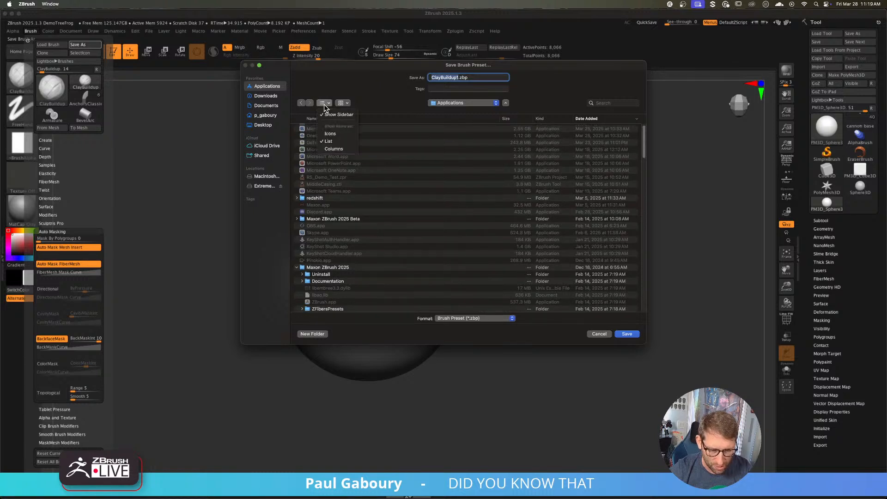
left_click(334, 148)
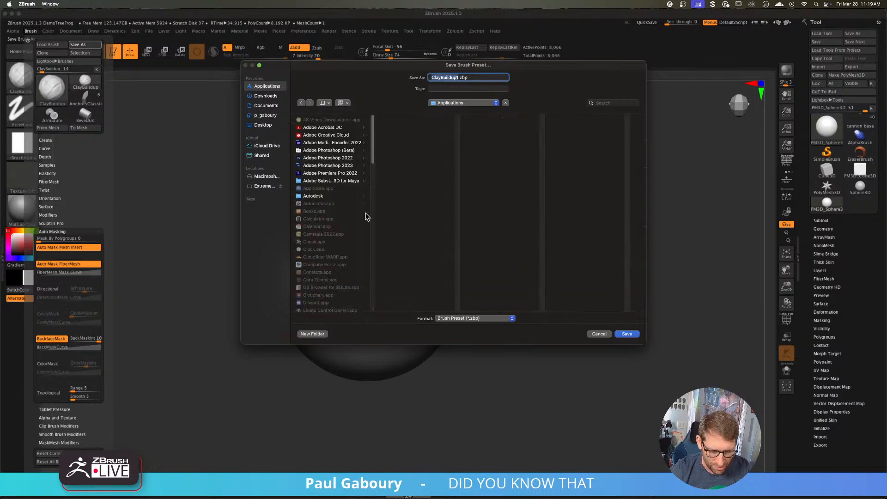
- Browse to Maxon ZBrush 2025 > ZData > BrushPresets as the save location
scroll(363, 212, "down", 5)
scroll(361, 210, "down", 10)
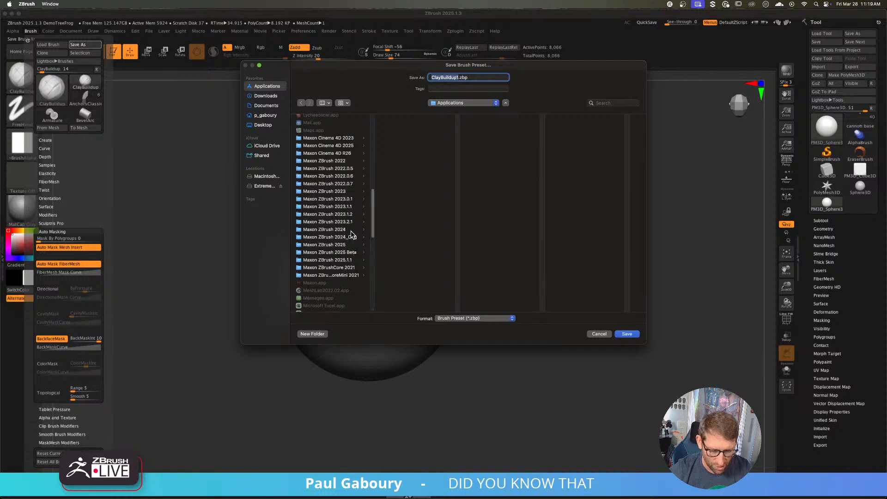
left_click(349, 216)
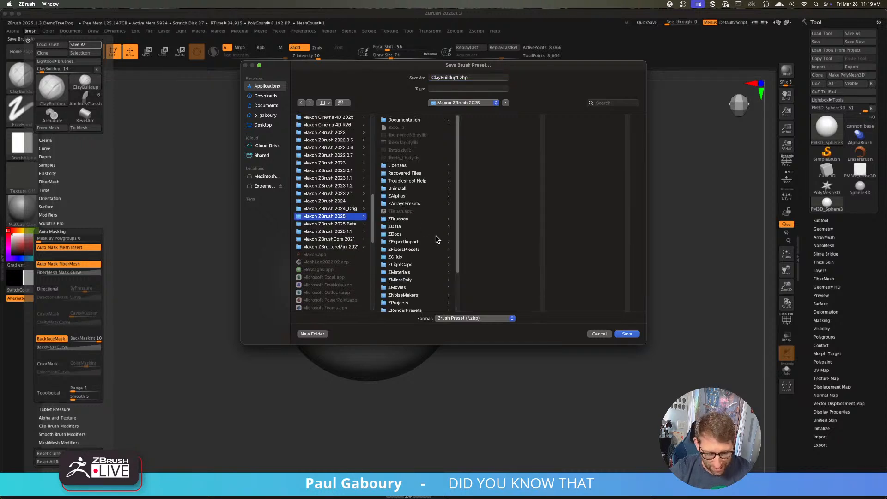
left_click(407, 228)
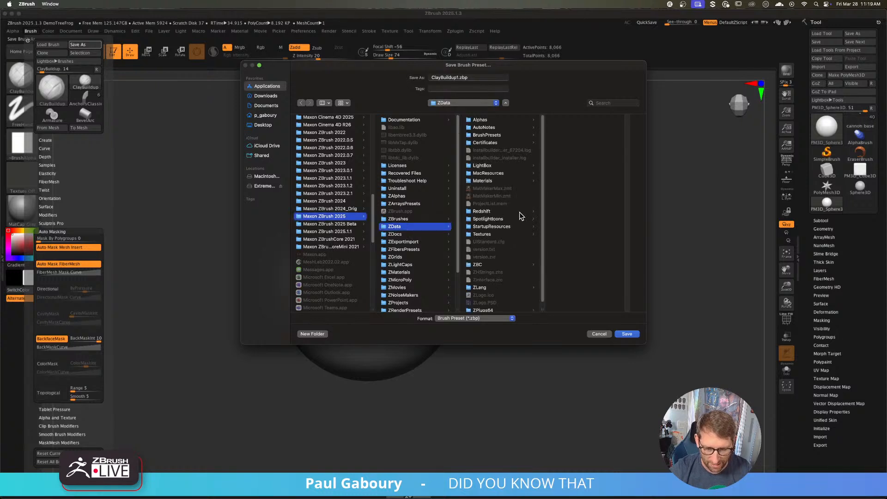
left_click(495, 136)
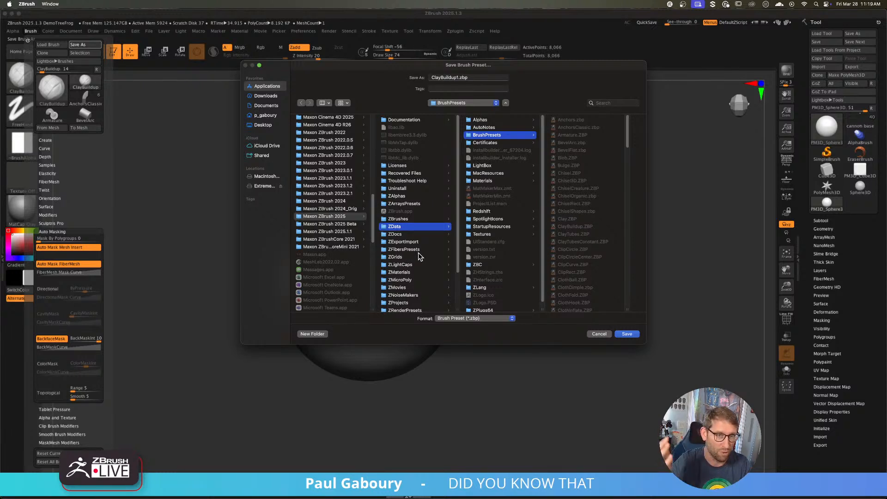
- Look into the BrushPresets folder inside ZStartup
scroll(419, 258, "down", 5)
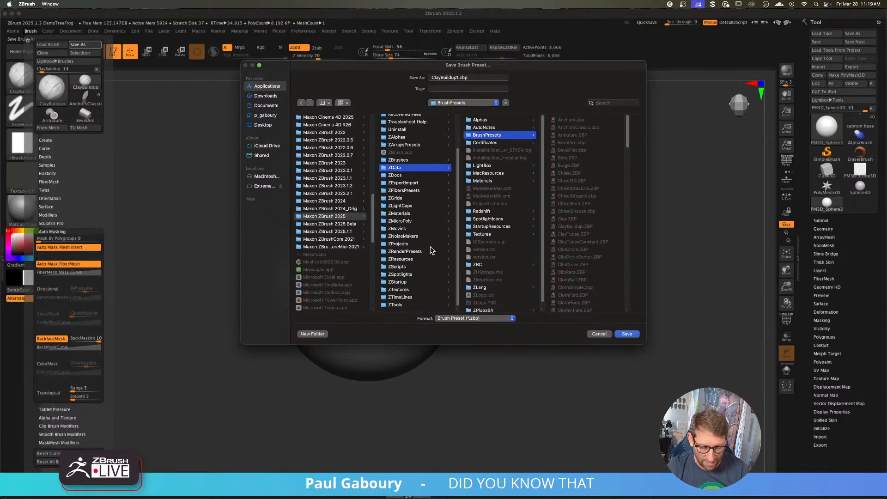
left_click(423, 282)
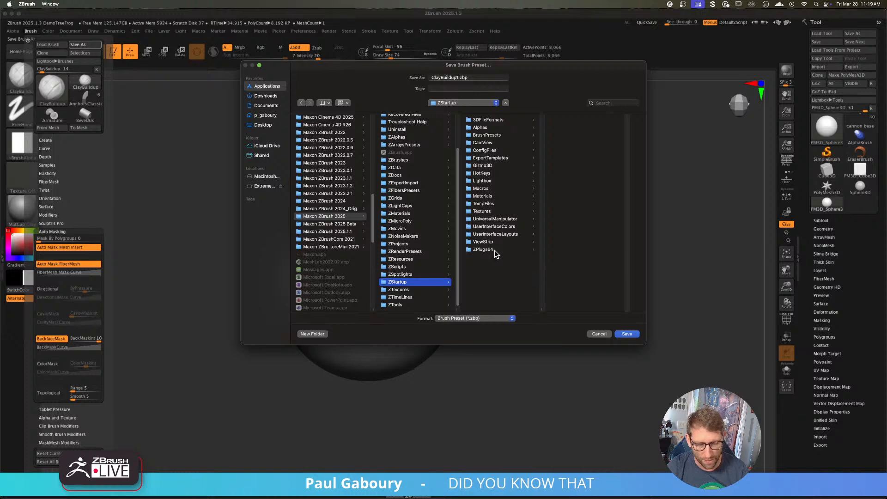
left_click(502, 135)
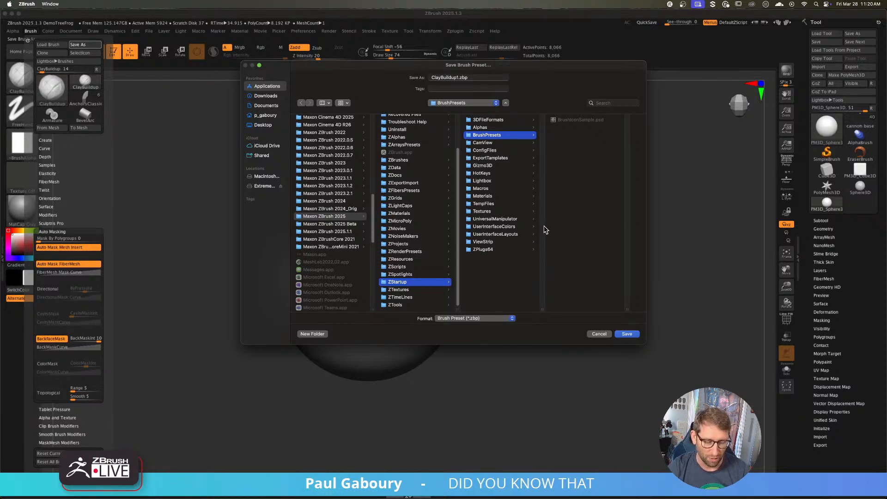
- Look through the brush files in ZData > BrushPresets, pick ClayBuildup.ZBP as the save name, and cancel the save
left_click(396, 168)
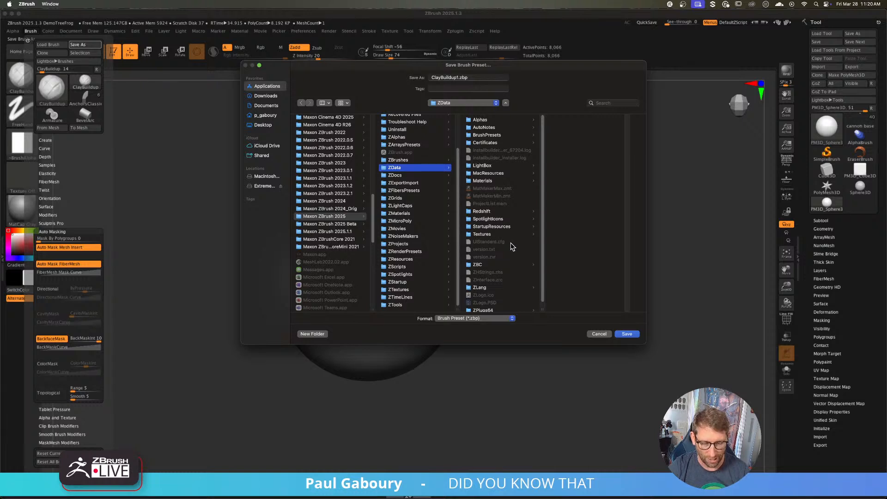
left_click(500, 135)
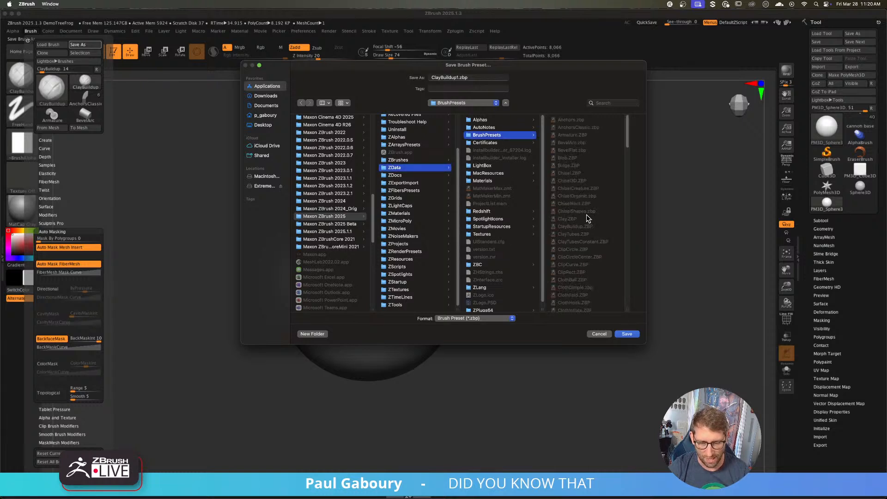
scroll(583, 229, "down", 10)
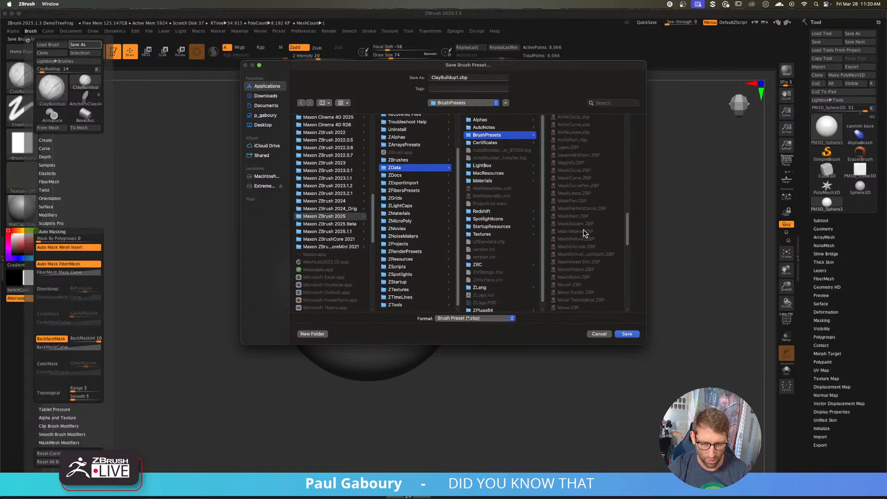
scroll(583, 229, "down", 10)
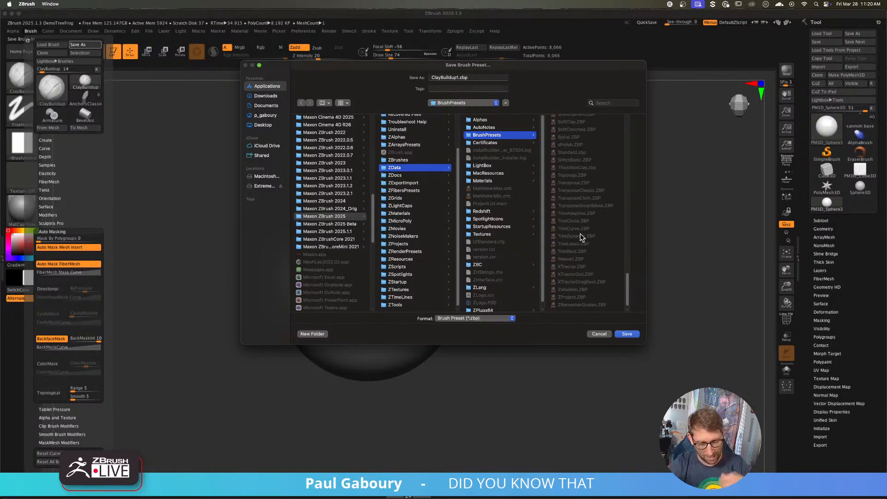
scroll(586, 226, "up", 15)
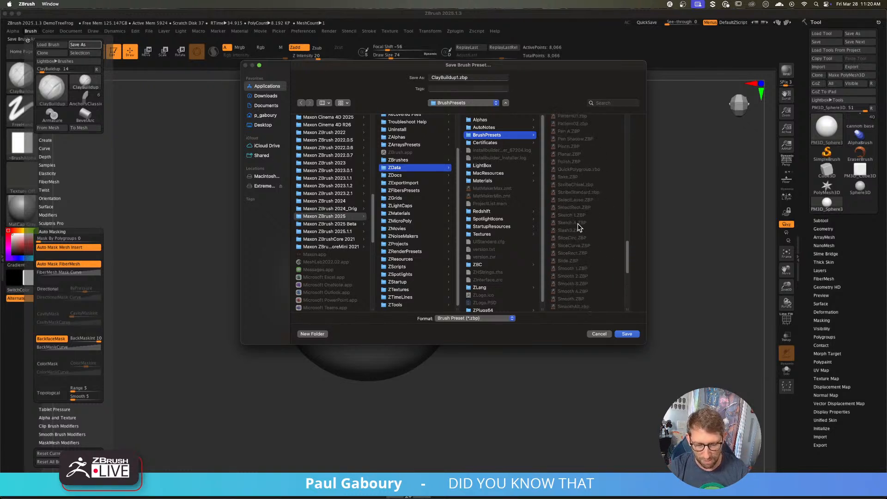
scroll(591, 222, "up", 5)
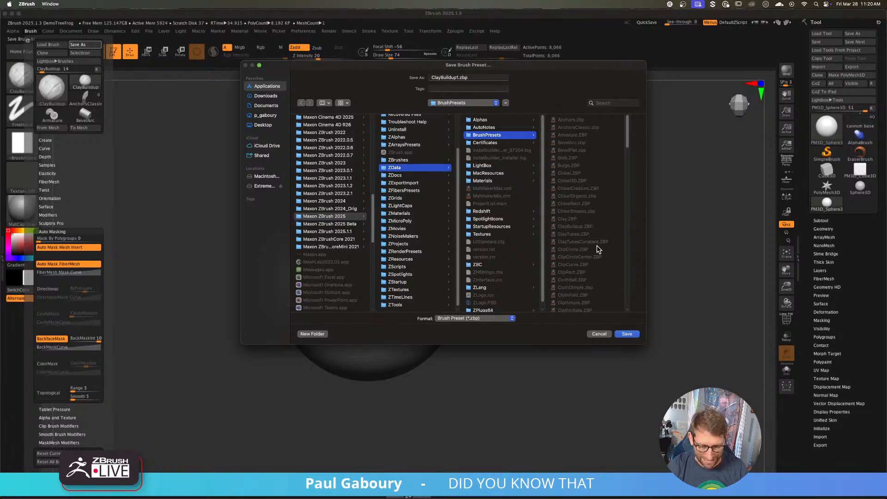
left_click(575, 227)
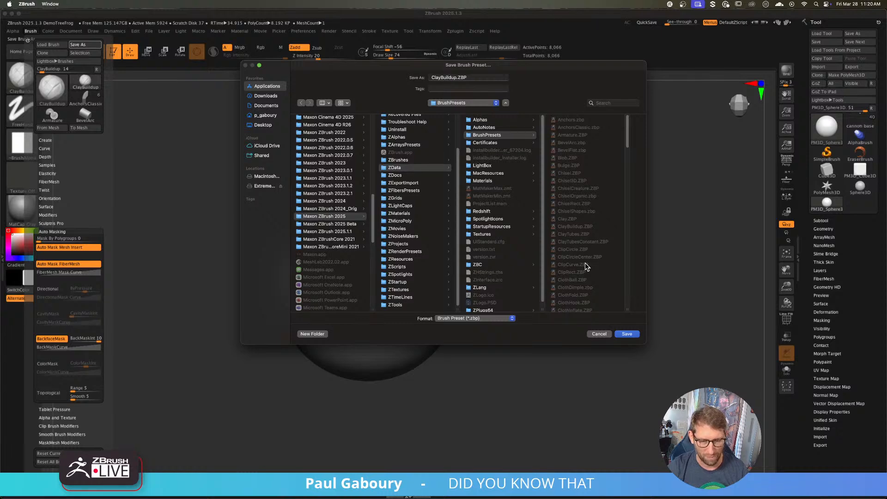
left_click(600, 335)
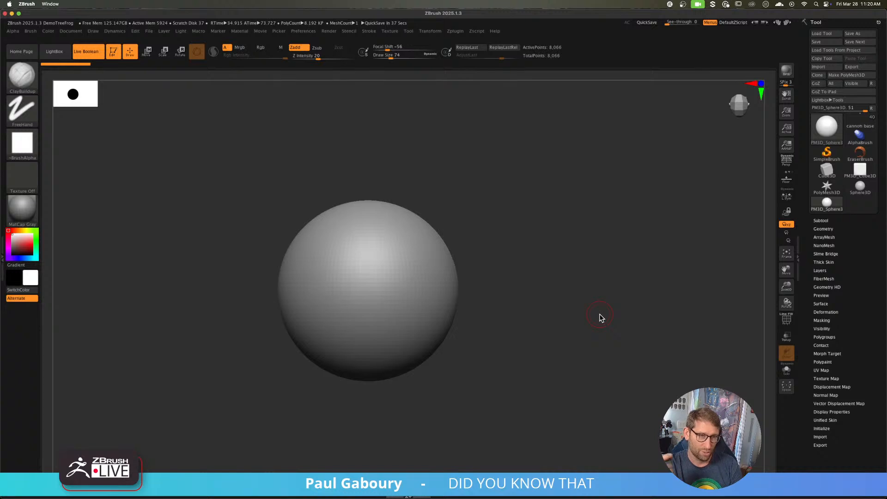
- Snap the sphere to a straight view and turn off Live Boolean
left_click_drag(544, 281, 539, 279, "shift")
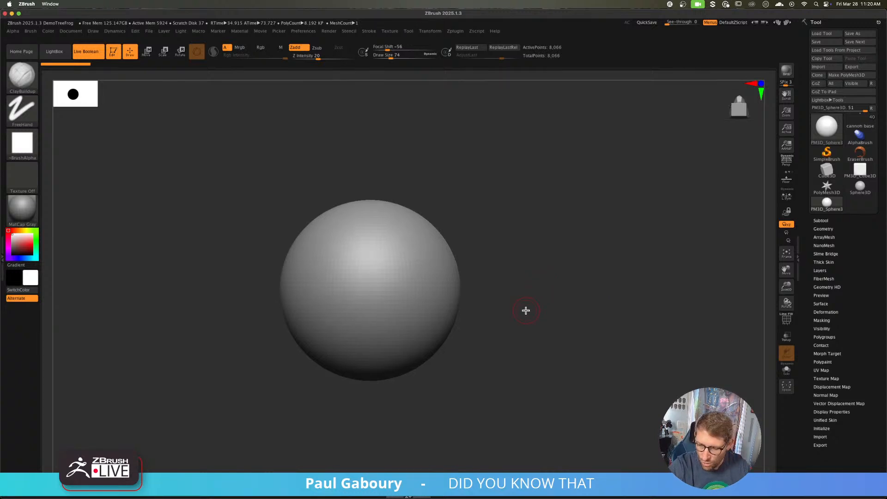
key("shift+f")
key("shift+f")
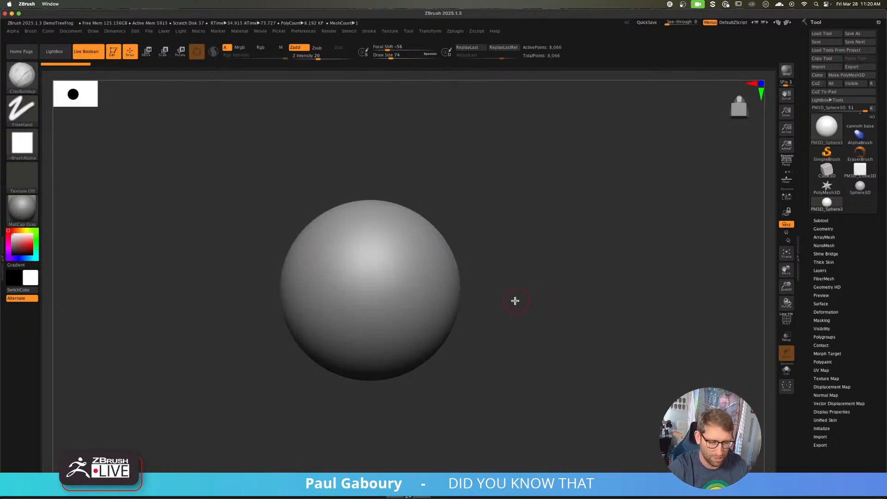
left_click(86, 51)
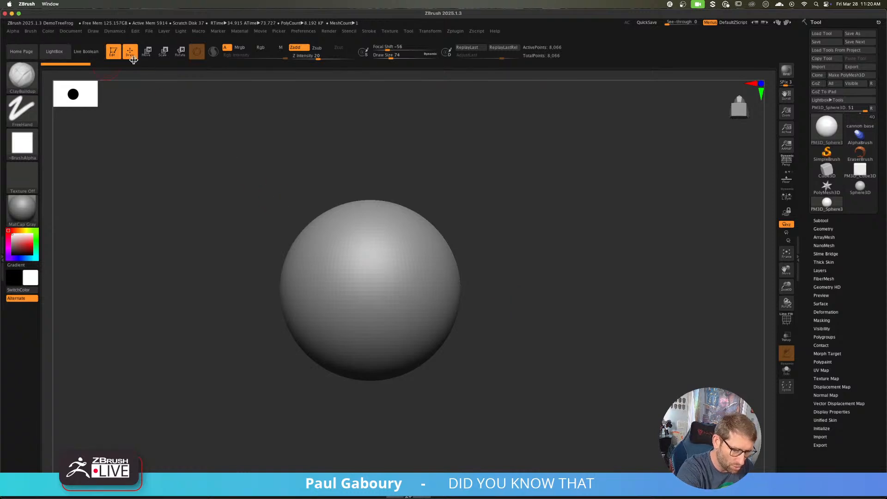
left_click(88, 52)
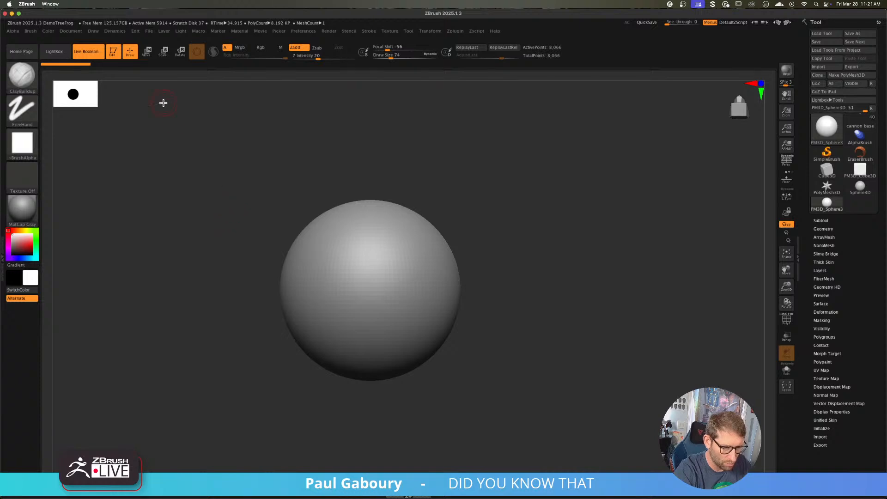
left_click(86, 51)
- Select the Clay brush with Sculptris Pro mode enabled and set the draw size to 145
key("b")
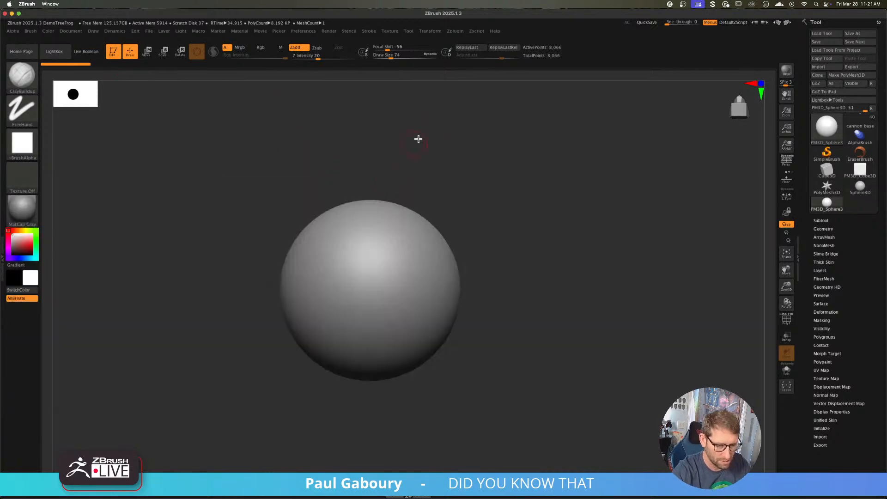
key("b")
key("c")
key("l")
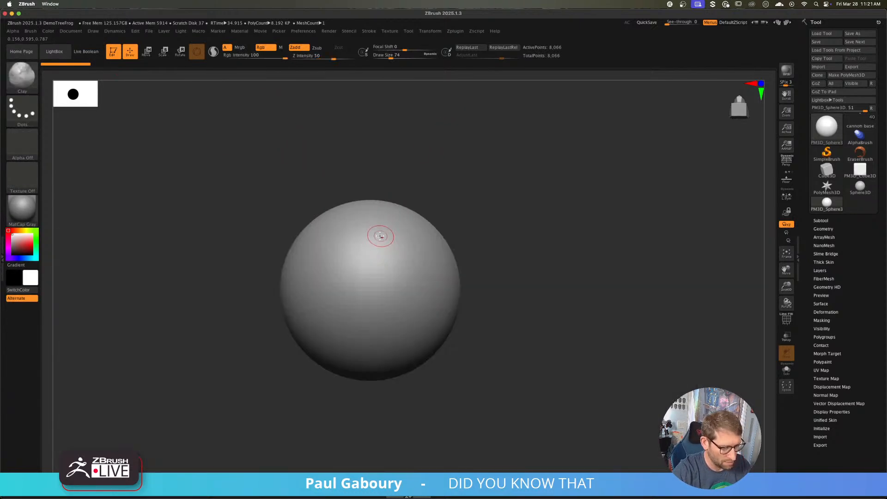
left_click(213, 51)
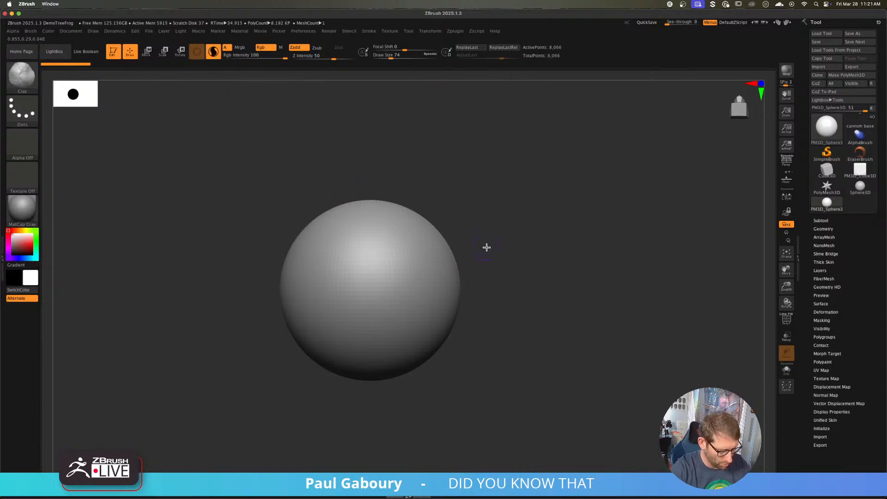
key("s")
left_click_drag(493, 250, 499, 248)
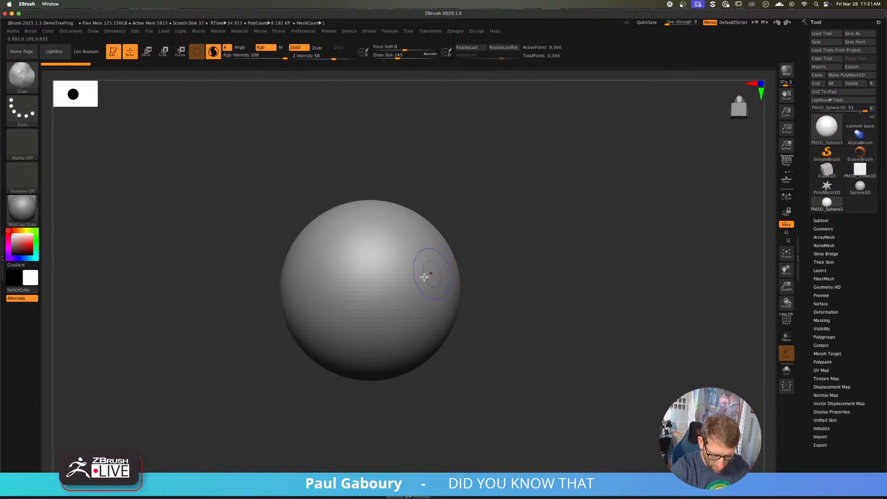
- Show the PolyFrame wireframe and sculpt two overlapping diagonal Clay strokes across the front of the sphere
key("shift+f")
left_click_drag(353, 234, 405, 338)
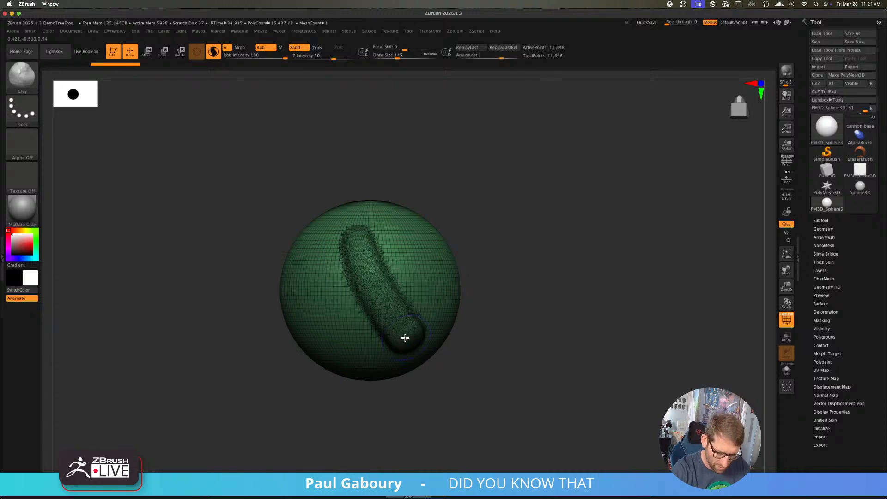
left_click_drag(328, 239, 392, 345)
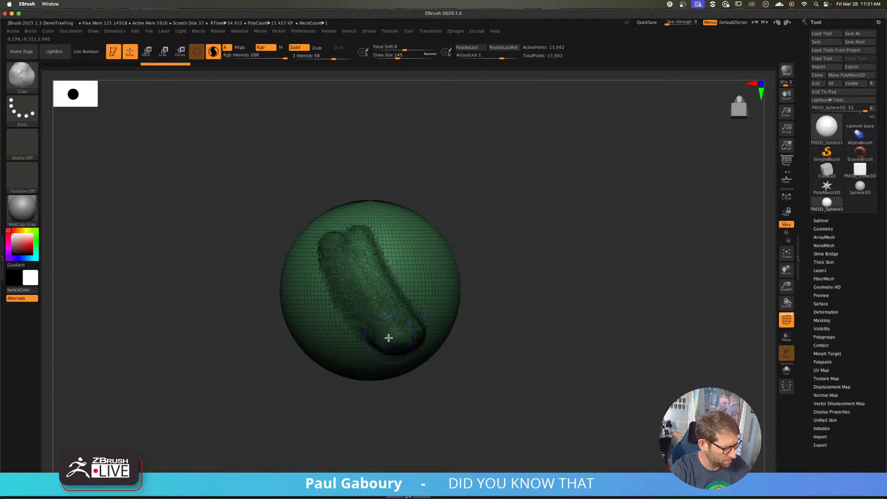
- Try pulling a bump out of the sphere's upper right with the Move brush at draw size about 202, and undo it
key("b")
key("m")
key("v")
key("s")
left_click_drag(416, 273, 427, 272)
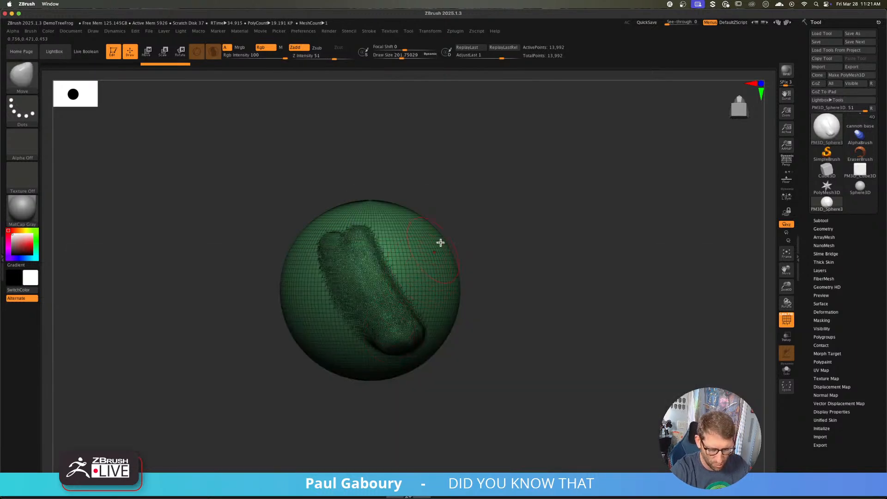
mouse_move(439, 233)
left_mouse_down()
mouse_move(537, 170)
mouse_move(495, 200)
left_mouse_up()
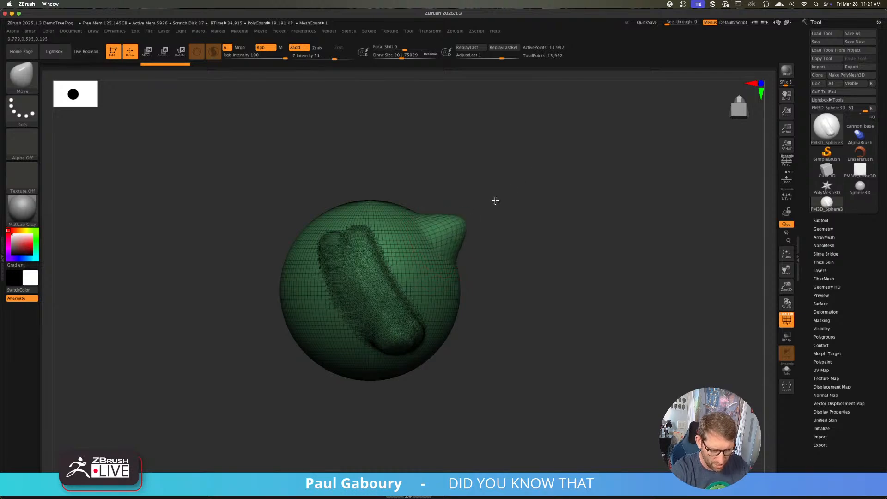
key("ctrl+z")
- Switch to the SnakeHook brush, pull the sphere's upper right side far outward, and undo the pull
key("b")
key("s")
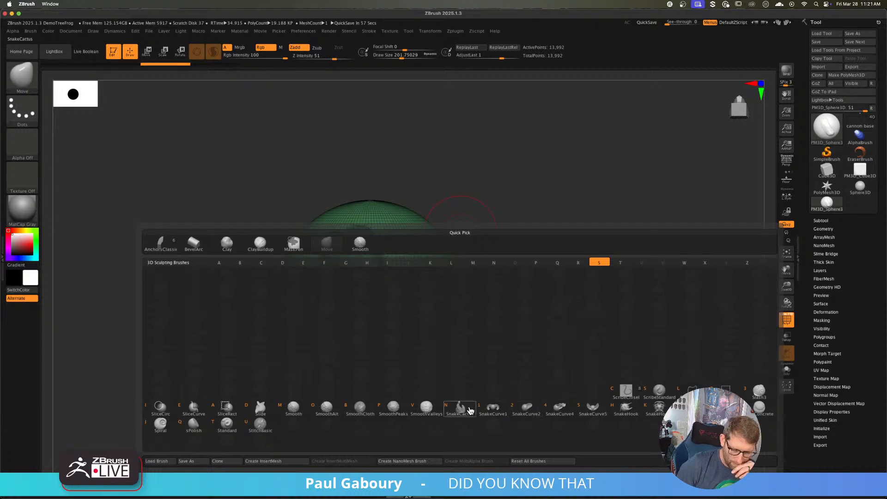
left_click(554, 415)
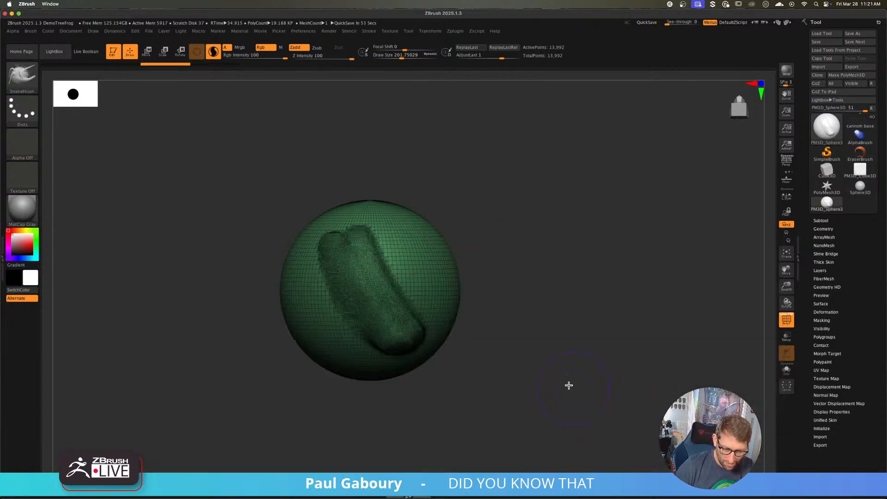
mouse_move(445, 249)
left_mouse_down()
mouse_move(462, 237)
mouse_move(429, 230)
mouse_move(446, 217)
mouse_move(457, 223)
mouse_move(466, 265)
mouse_move(462, 233)
mouse_move(432, 217)
mouse_move(430, 206)
mouse_move(659, 214)
mouse_move(661, 252)
left_mouse_up()
key("super+z")
- Set the draw size to about 280 and build out the sphere's right side into a large bulge with repeated SnakeHook pulls
key("s")
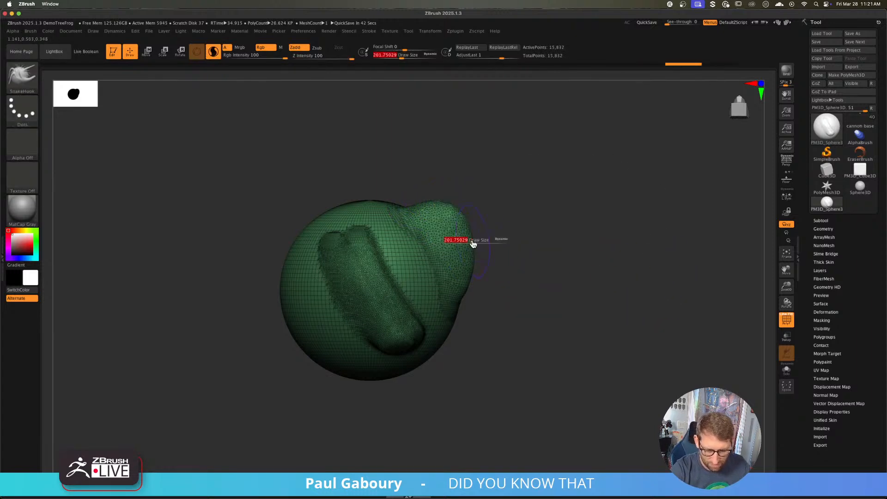
left_click_drag(473, 243, 478, 242)
mouse_move(461, 273)
left_mouse_down()
mouse_move(476, 283)
mouse_move(465, 309)
left_mouse_up()
left_click_drag(461, 254, 476, 259)
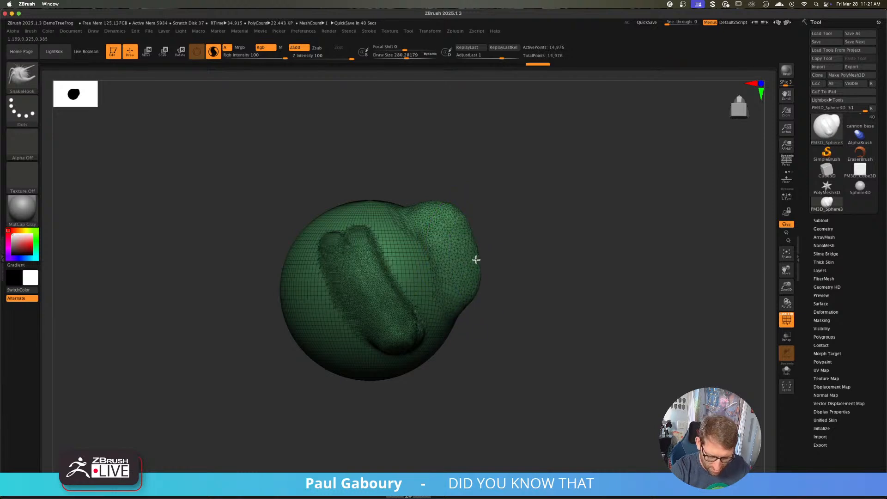
mouse_move(445, 215)
left_mouse_down()
mouse_move(463, 224)
mouse_move(444, 203)
mouse_move(404, 194)
mouse_move(426, 186)
left_mouse_up()
left_click_drag(427, 216, 452, 202)
mouse_move(450, 233)
left_mouse_down()
mouse_move(473, 238)
mouse_move(463, 336)
left_mouse_up()
mouse_move(445, 336)
left_mouse_down()
mouse_move(451, 345)
mouse_move(467, 336)
left_mouse_up()
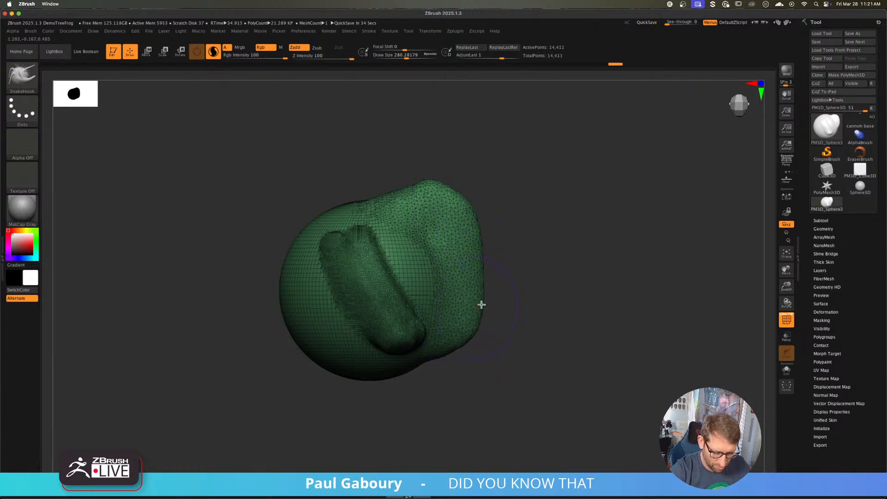
left_click_drag(479, 298, 485, 264)
mouse_move(453, 207)
left_mouse_down()
mouse_move(460, 196)
mouse_move(433, 183)
mouse_move(469, 194)
mouse_move(484, 231)
left_mouse_up()
left_click_drag(483, 296, 481, 335)
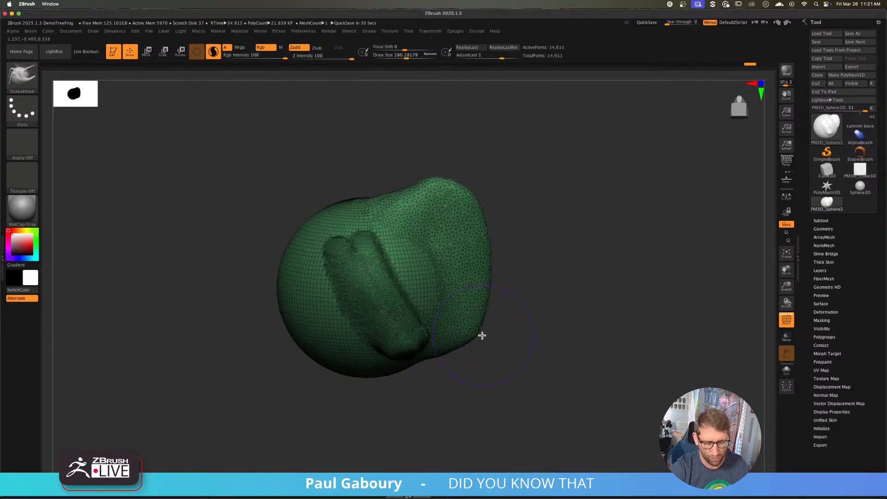
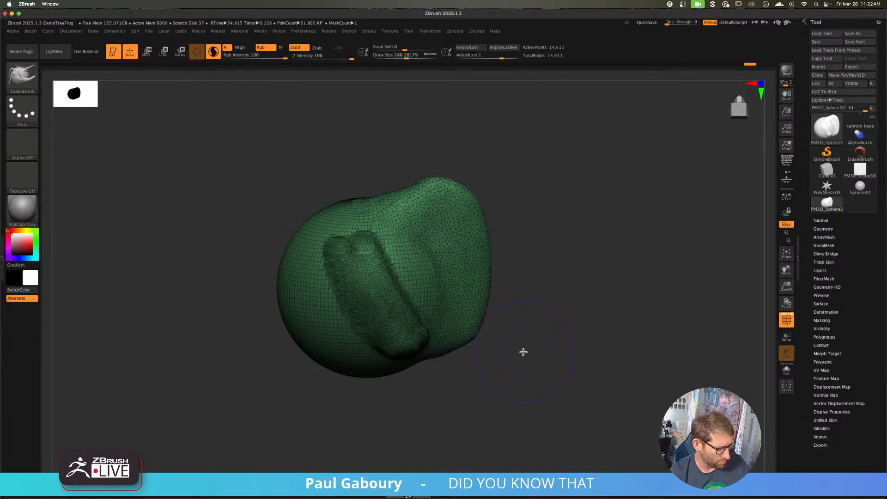
- Undo all the Clay and SnakeHook sculpting back to the plain sphere
key("ctrl")
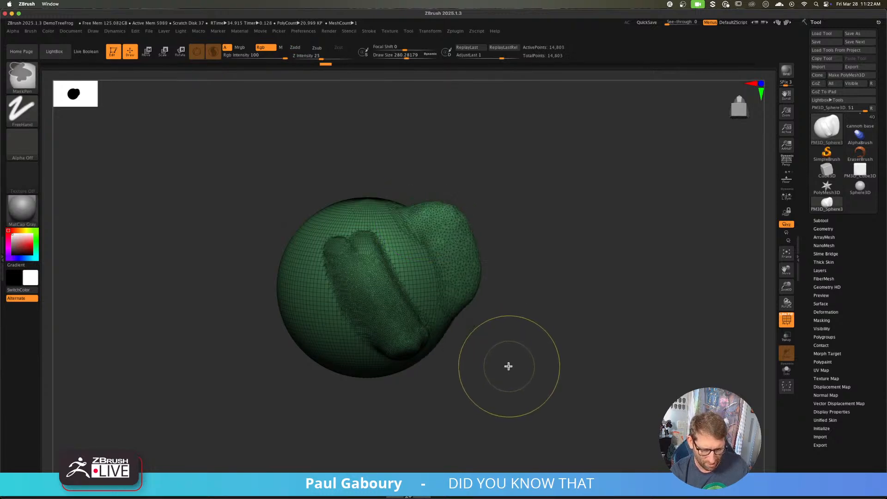
key("ctrl+z")
key("ctrl+z")
key("ctrl+z")
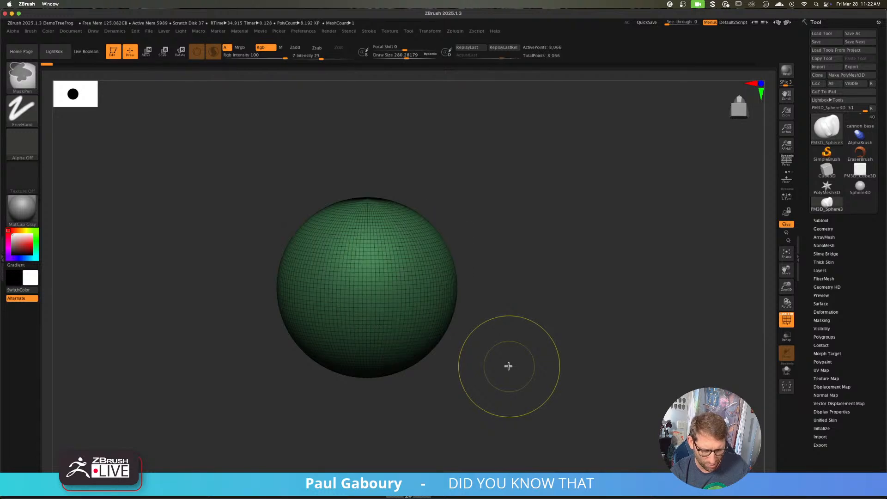
- Subdivide the sphere's geometry four times to about 2.08 million polygons
key("ctrl+d")
key("ctrl+d")
key("ctrl+d")
key("ctrl+d")
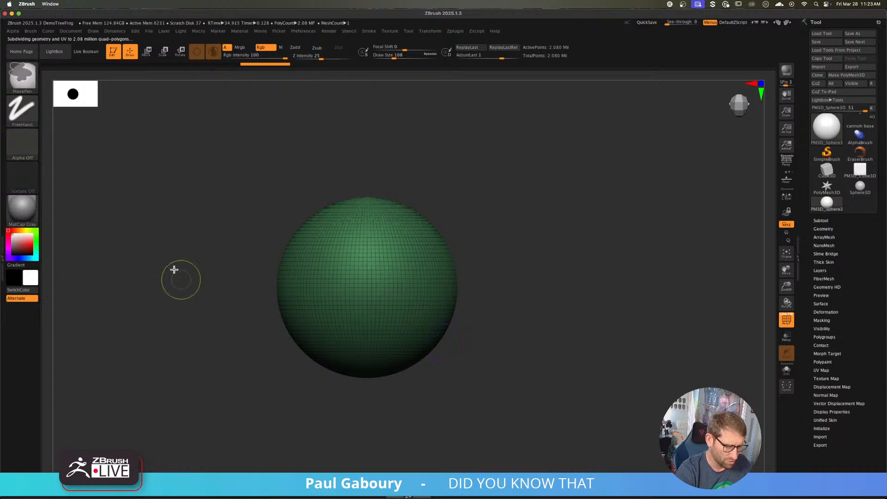
- Mask a square patch in the middle of the sphere using the MaskSquare brush with Alpha 64
left_click(21, 74, "ctrl")
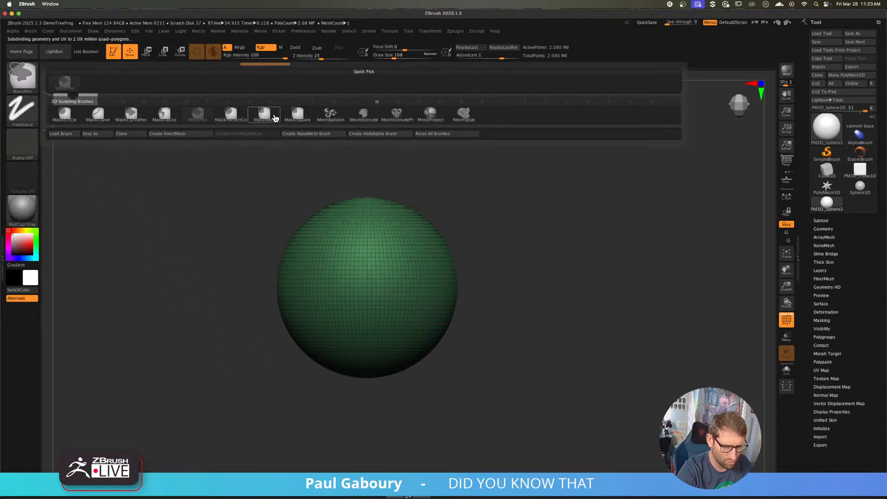
left_click(297, 114)
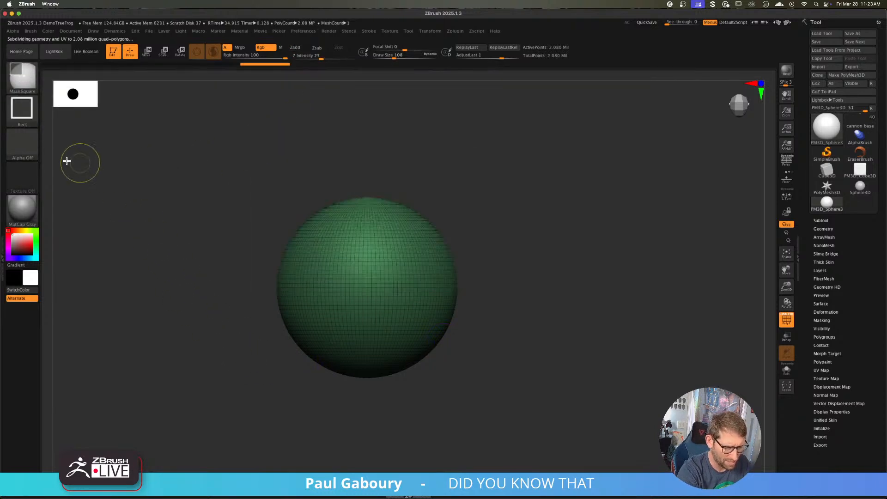
left_click(22, 144)
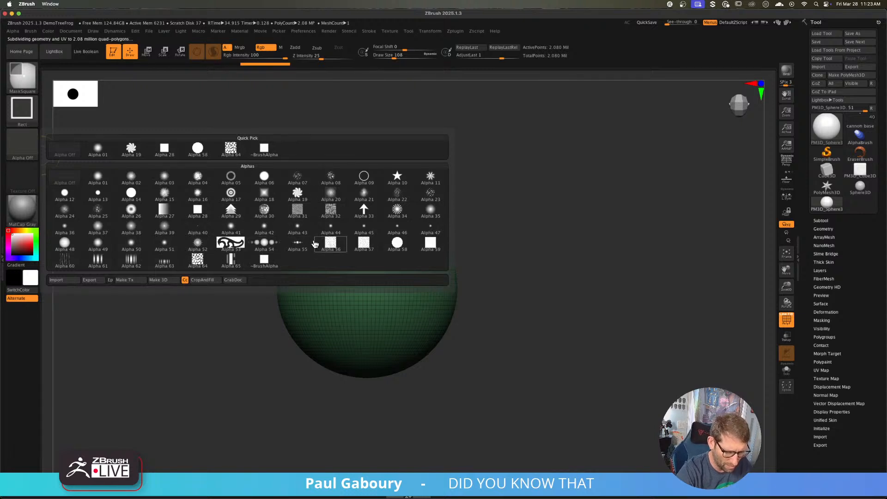
left_click(197, 259)
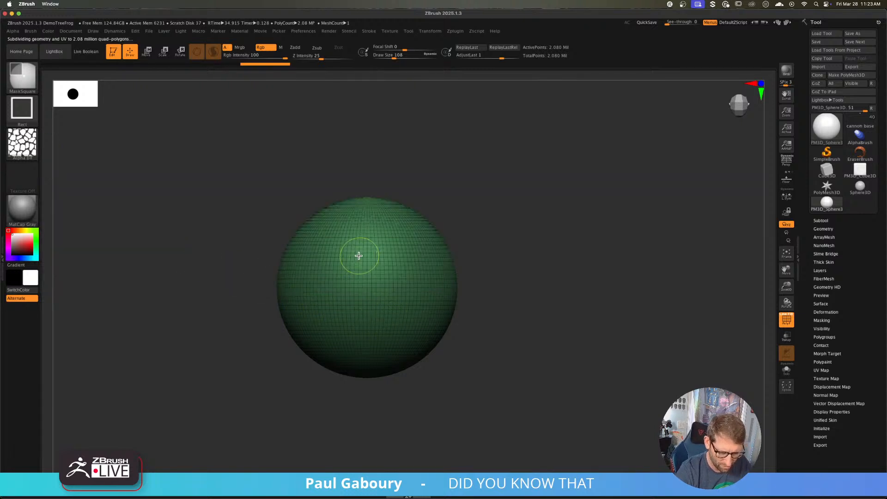
mouse_move(359, 254)
left_mouse_down()
mouse_move(406, 317)
mouse_move(415, 311)
mouse_move(467, 349)
mouse_move(394, 335)
mouse_move(422, 356)
mouse_move(465, 336)
mouse_move(372, 381)
mouse_move(465, 303)
mouse_move(372, 404)
mouse_move(254, 255)
mouse_move(539, 269)
mouse_move(402, 354)
mouse_move(424, 353)
mouse_move(415, 349)
left_mouse_up()
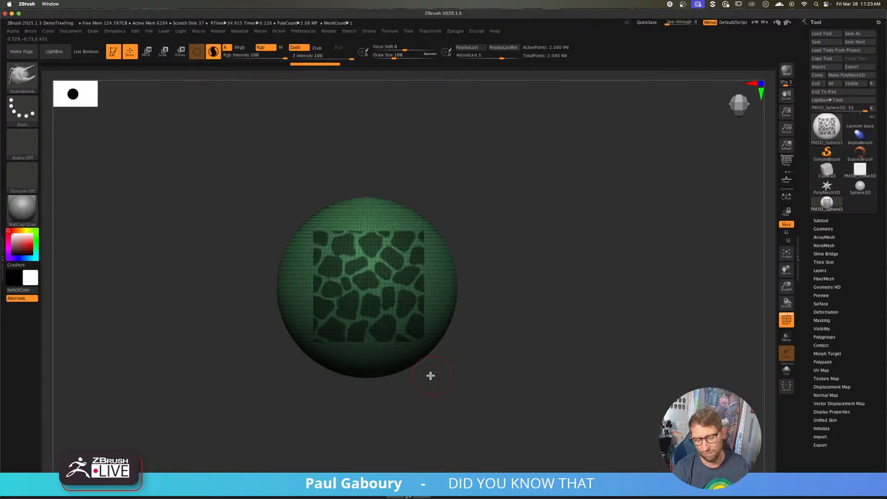
- Clear the alpha pattern mask from the sphere and leave its polyframe display on
key("shift+f")
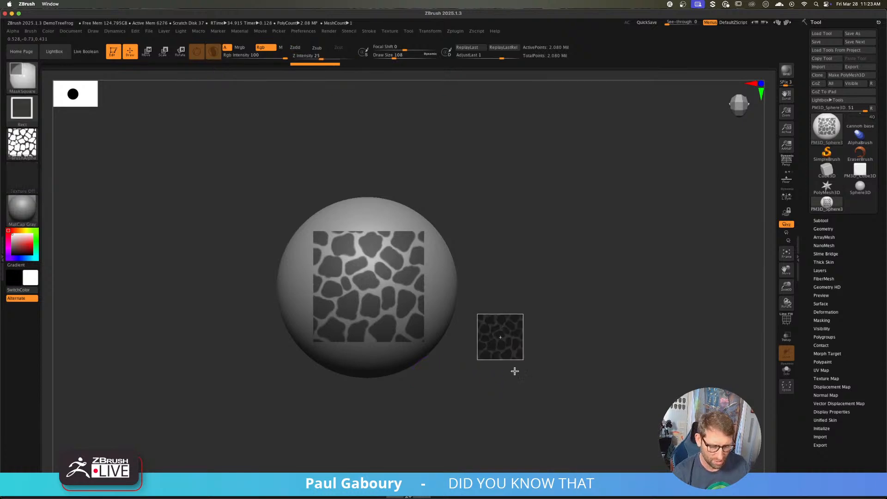
left_click_drag(514, 370, 519, 381, "ctrl")
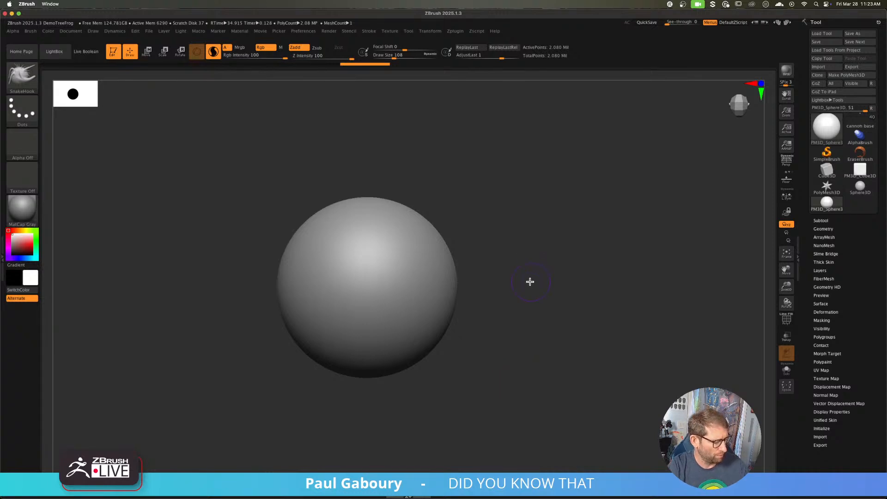
key("shift+f")
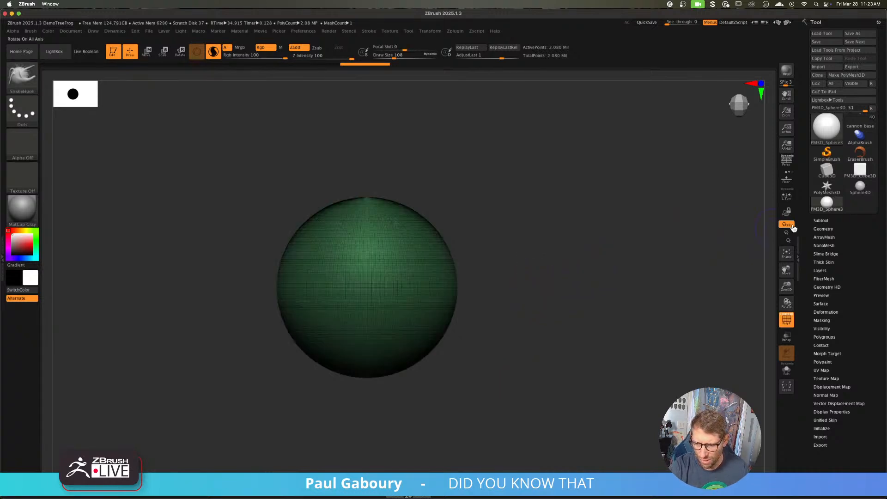
- Load the DemoHead tool from the LightBox library and frame the bust upright, facing the front
key("comma")
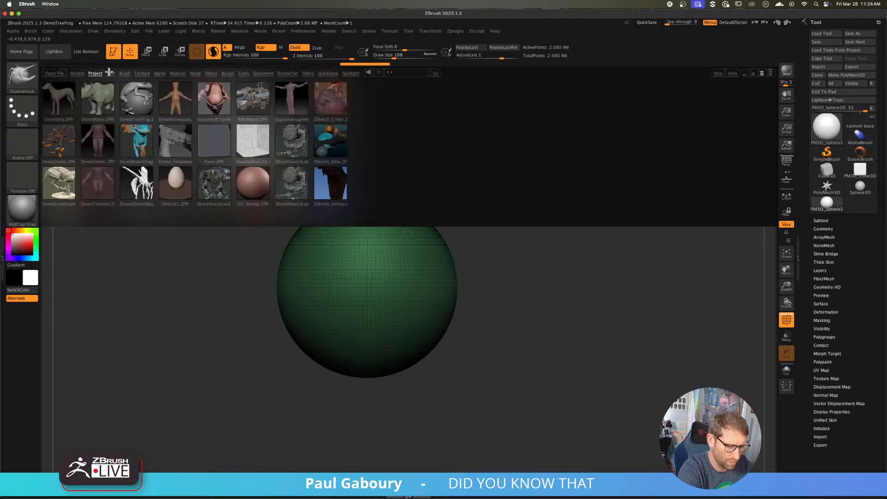
left_click(110, 73)
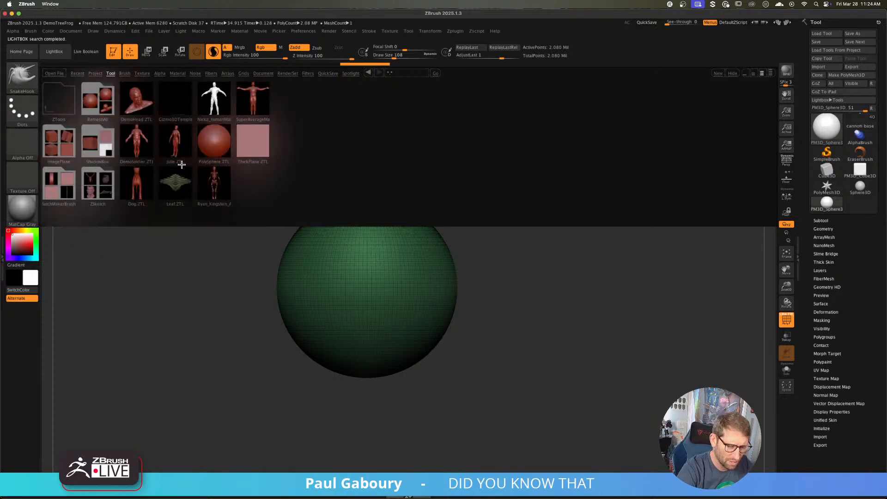
double_click(147, 112)
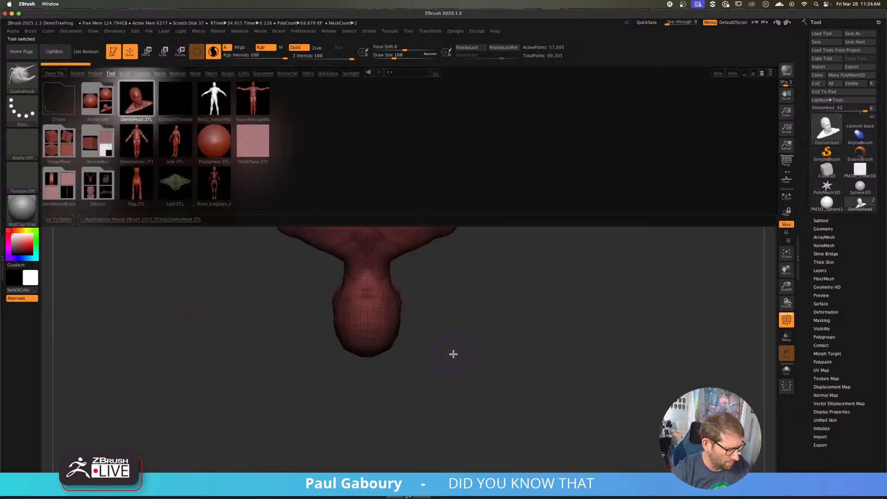
key("comma")
left_click_drag(461, 352, 457, 241)
mouse_move(438, 313)
left_mouse_down("alt")
mouse_move(453, 283)
mouse_move(469, 318)
left_mouse_up("alt")
right_click_drag(429, 297, 465, 311, "ctrl")
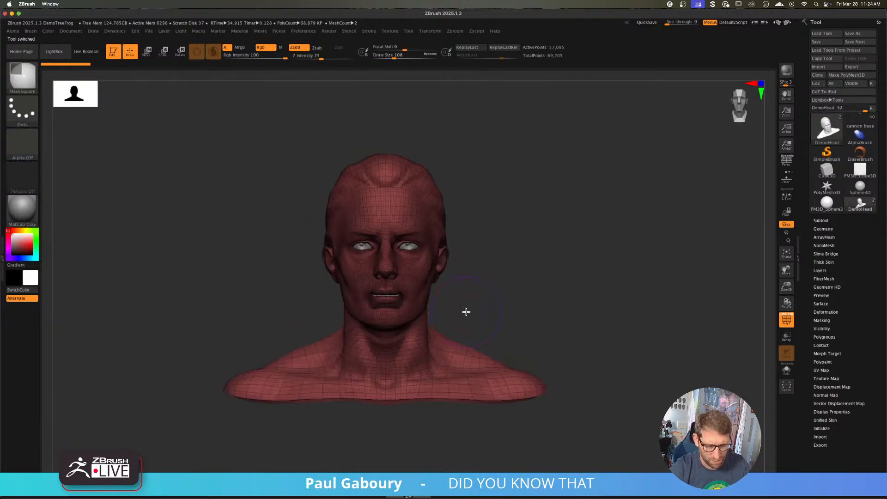
- Check the floor grid's reference images around the bust, and leave both the floor and the polyframe display off
left_click(783, 185)
right_click_drag(566, 296, 528, 279, "ctrl")
left_click_drag(522, 278, 531, 305)
mouse_move(586, 347)
left_mouse_down("alt")
mouse_move(579, 283)
mouse_move(497, 276)
mouse_move(506, 279)
mouse_move(497, 299)
mouse_move(461, 293)
mouse_move(489, 283)
mouse_move(519, 301)
mouse_move(484, 293)
left_mouse_up("alt")
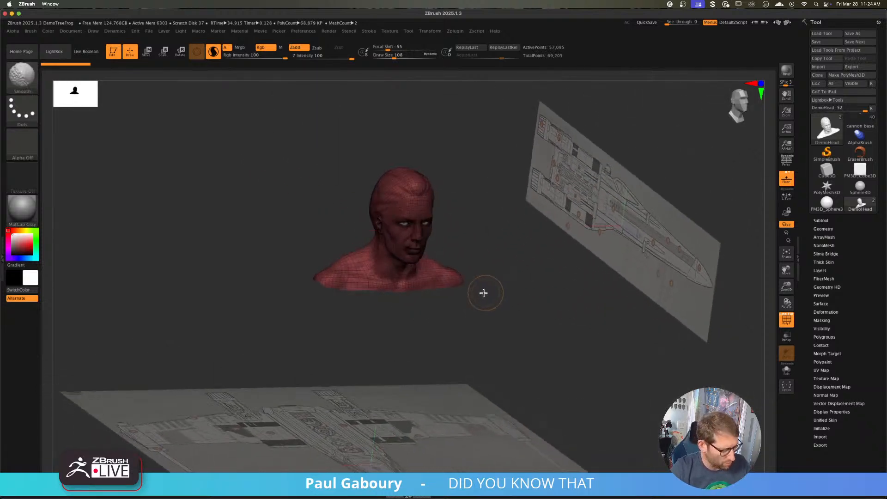
key("shift+f")
left_click(787, 181)
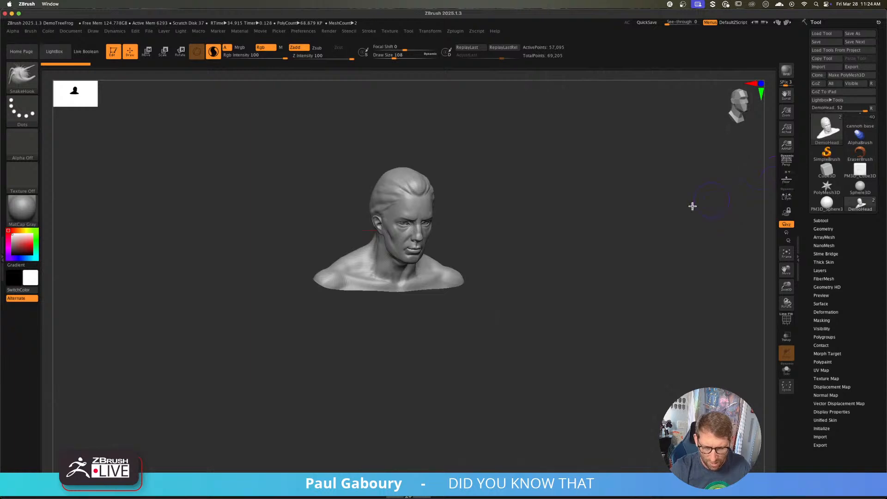
- Frame the bust straight from the front and reduce the draw size to 35
mouse_move(494, 313)
right_mouse_down()
mouse_move(462, 258)
mouse_move(489, 257)
mouse_move(497, 268)
right_mouse_up()
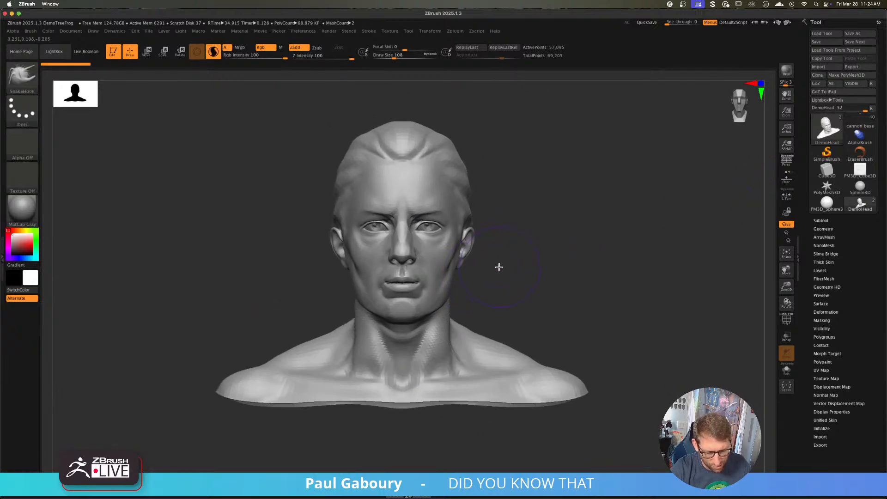
key("s")
left_click_drag(499, 268, 490, 267)
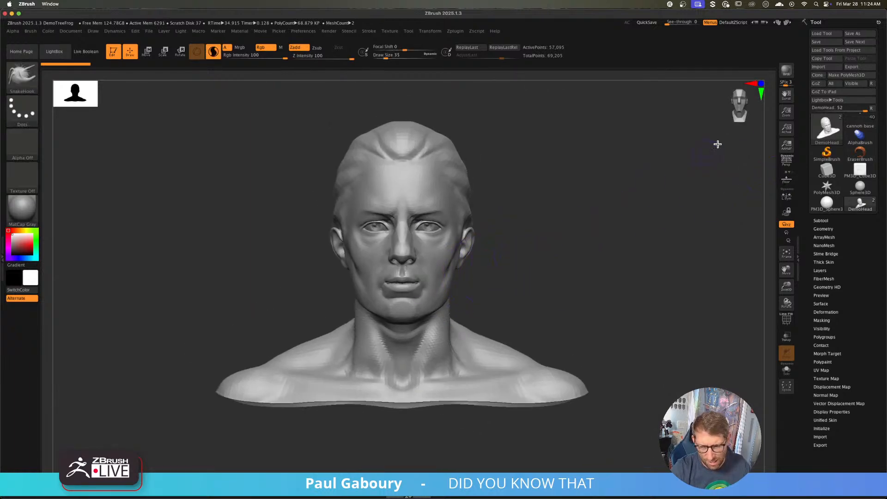
- Examine the bust in straight side and front views by switching views with the head-shaped camera navigator
left_click(735, 103)
left_click(736, 103)
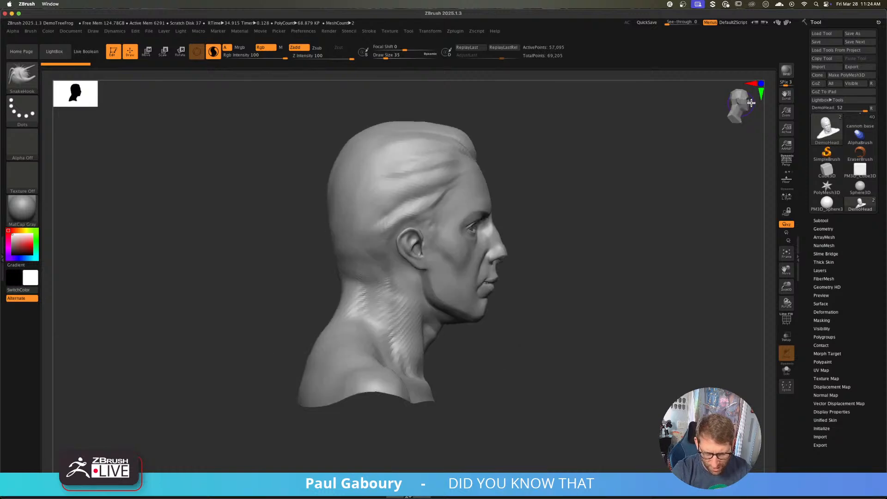
left_click(749, 103)
left_click(742, 96)
left_click(745, 111)
left_click(735, 103)
left_click(735, 103)
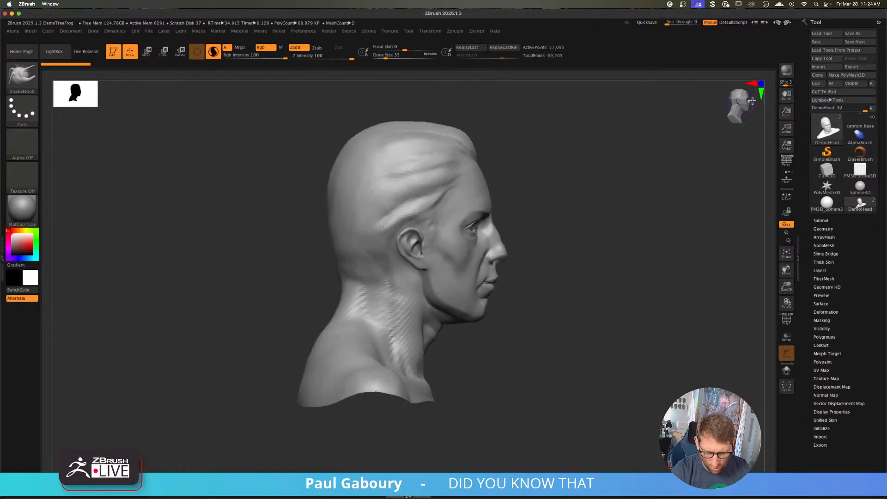
left_click(751, 101)
left_click(742, 96)
left_click(745, 110)
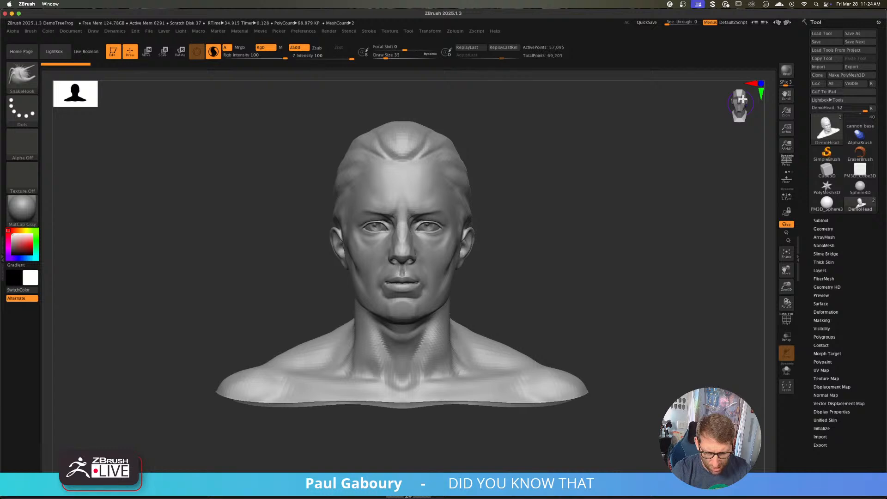
- Examine the bust from angled views, orbit around it, and return to the front view
left_click(740, 98)
left_click(739, 99)
left_click(748, 112)
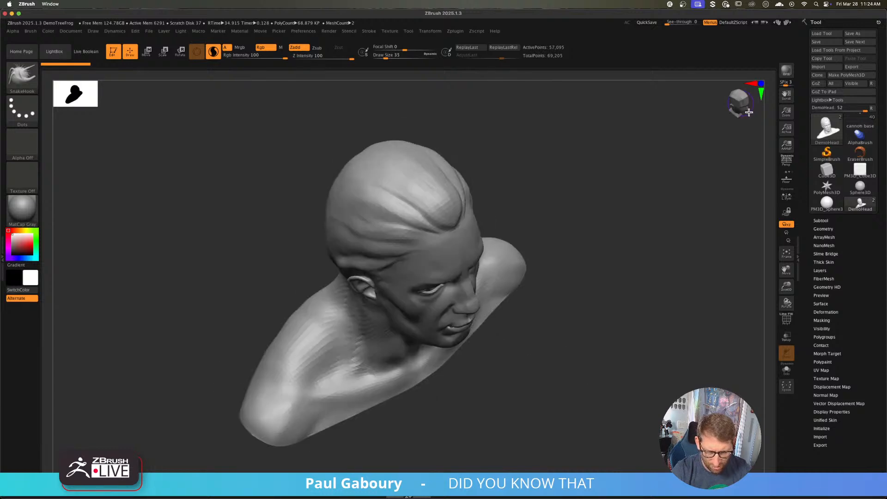
left_click(745, 106)
left_click(747, 103)
left_click(749, 106)
left_click(743, 107)
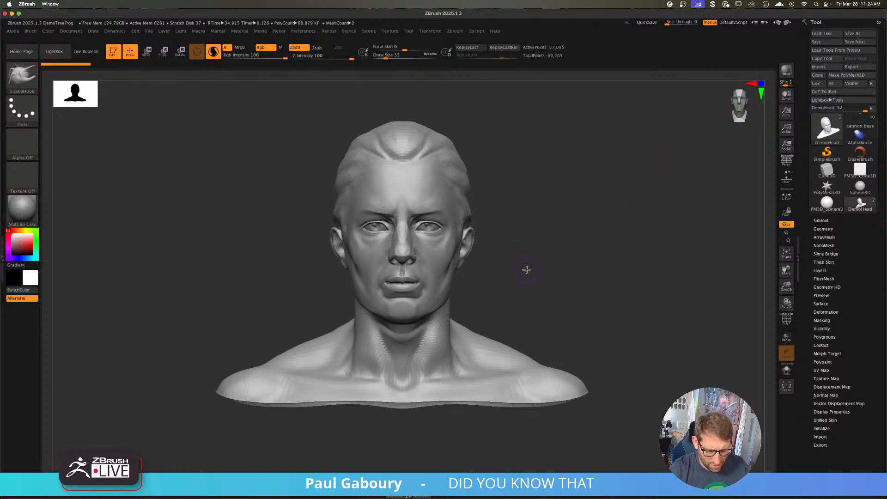
mouse_move(526, 270)
left_mouse_down()
mouse_move(521, 281)
mouse_move(471, 187)
mouse_move(489, 362)
mouse_move(509, 324)
mouse_move(473, 188)
mouse_move(504, 314)
mouse_move(362, 360)
mouse_move(511, 317)
mouse_move(527, 232)
mouse_move(518, 304)
mouse_move(524, 287)
left_mouse_up()
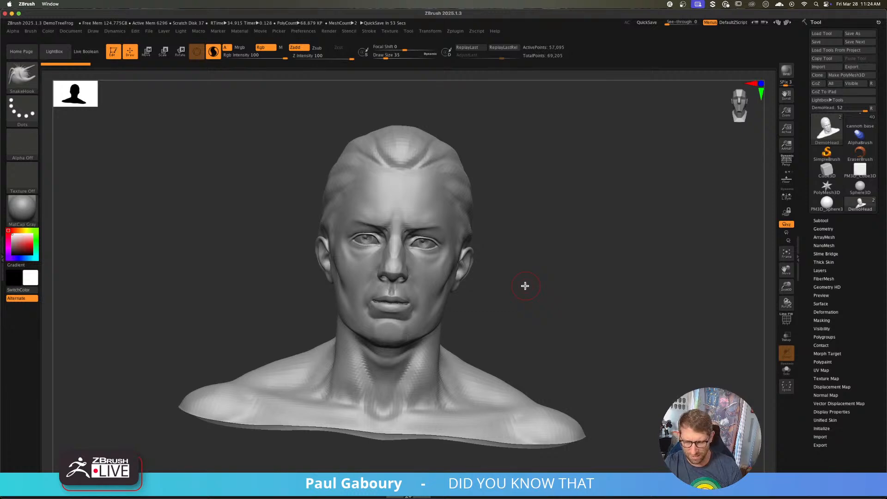
mouse_move(786, 303)
left_mouse_down()
mouse_move(796, 307)
mouse_move(780, 285)
mouse_move(771, 309)
mouse_move(792, 317)
mouse_move(774, 294)
mouse_move(779, 327)
mouse_move(782, 282)
mouse_move(771, 325)
mouse_move(785, 301)
mouse_move(791, 327)
mouse_move(787, 294)
left_mouse_up()
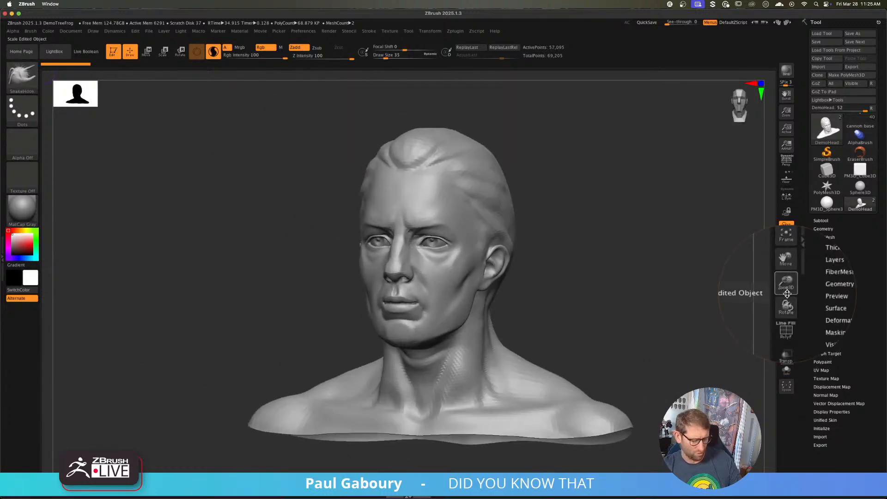
left_click_drag(531, 295, 529, 275, "shift")
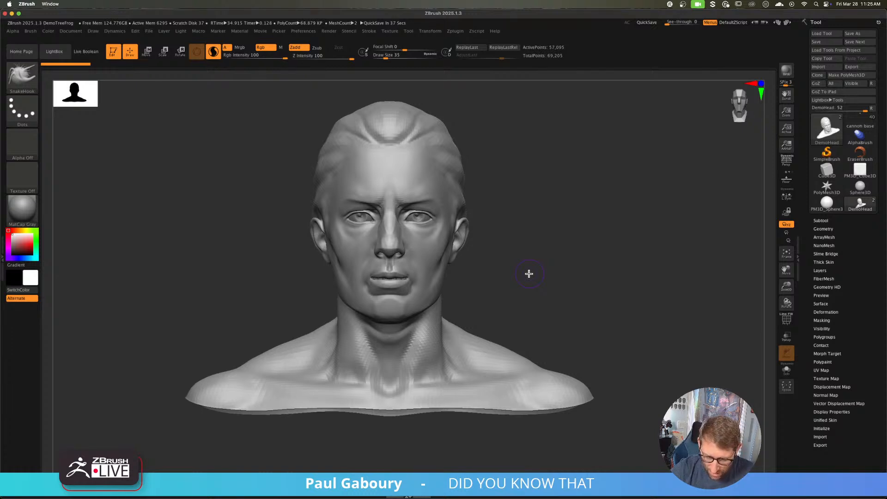
- Fill the bust with white and paint the face red using the Paint brush
left_click(820, 271)
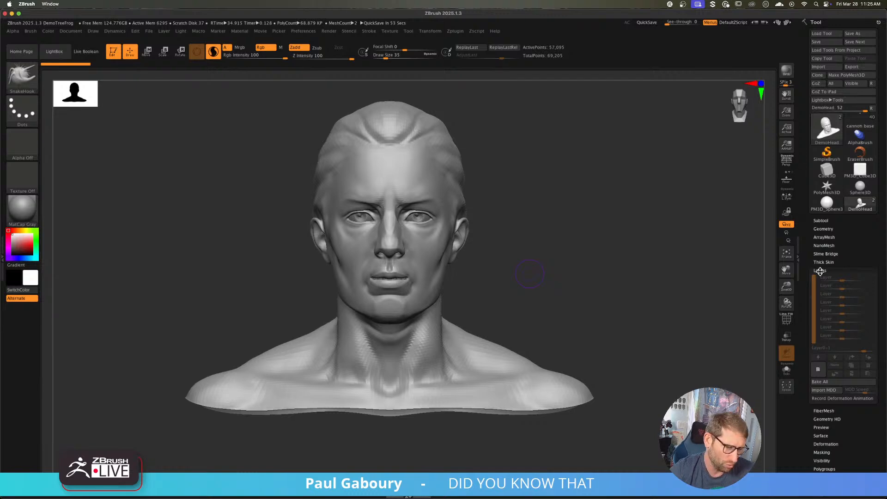
key("b")
key("p")
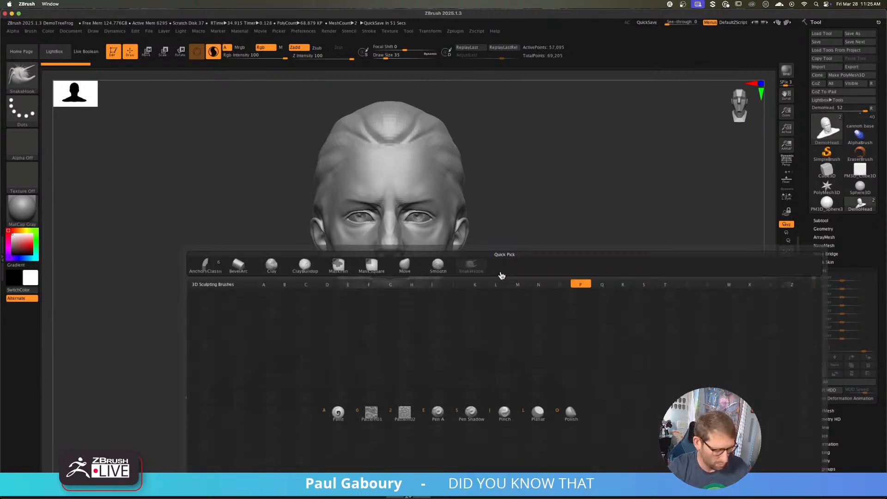
key("a")
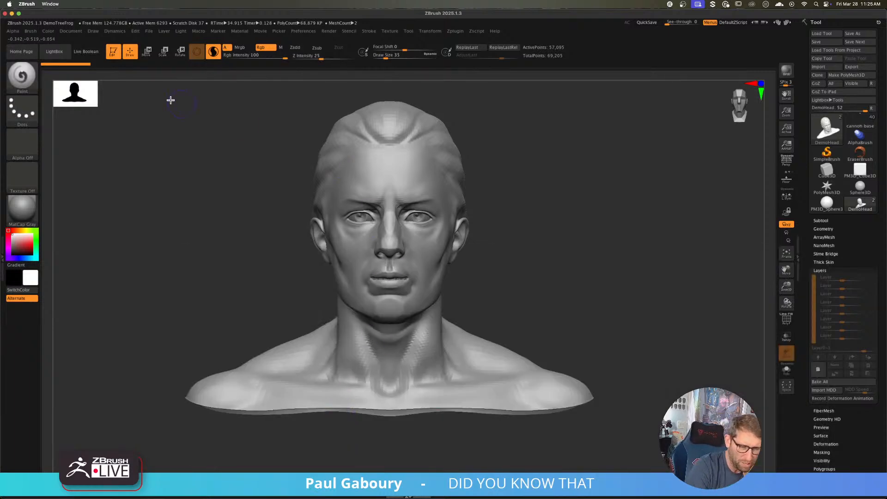
left_click(49, 31)
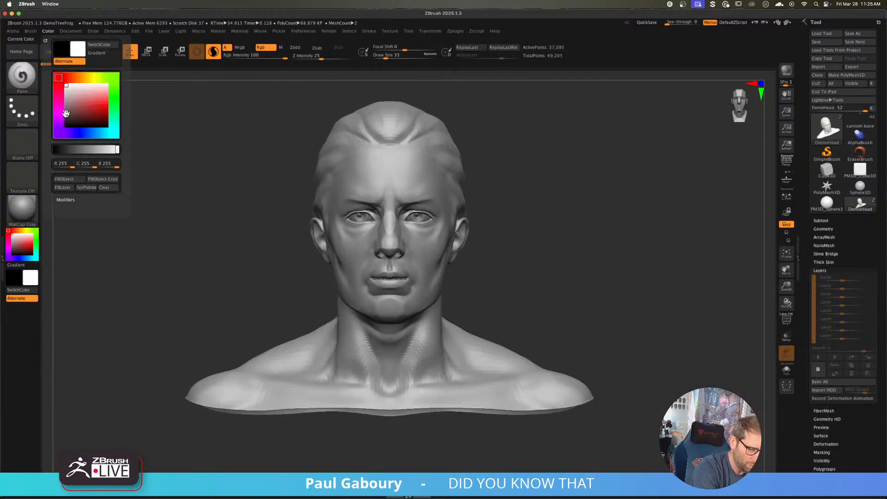
left_click(74, 180)
left_click(32, 242)
mouse_move(388, 199)
left_mouse_down()
mouse_move(455, 190)
mouse_move(434, 273)
mouse_move(389, 134)
mouse_move(459, 208)
mouse_move(375, 302)
left_mouse_up()
- Add a new layer to the bust and paint the middle of the face blue on it
left_click(818, 370)
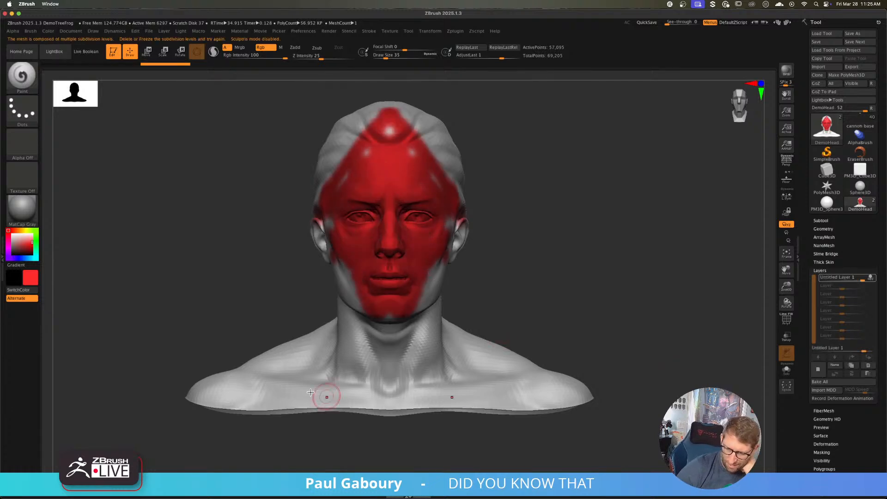
left_click(33, 257)
mouse_move(410, 255)
left_mouse_down()
mouse_move(353, 221)
mouse_move(367, 224)
mouse_move(389, 168)
left_mouse_up()
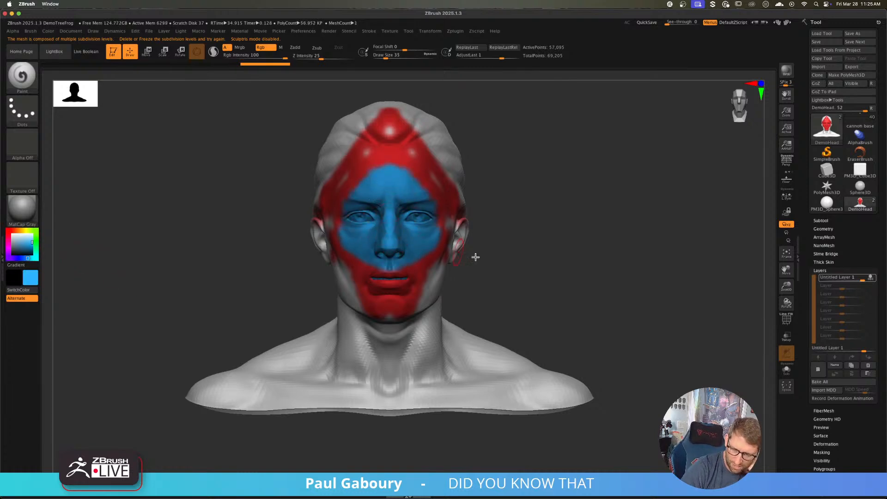
- Turn off recording on the blue paint layer and check the painted bust
left_click(871, 279)
mouse_move(862, 278)
left_mouse_down()
mouse_move(827, 278)
mouse_move(871, 278)
left_mouse_up()
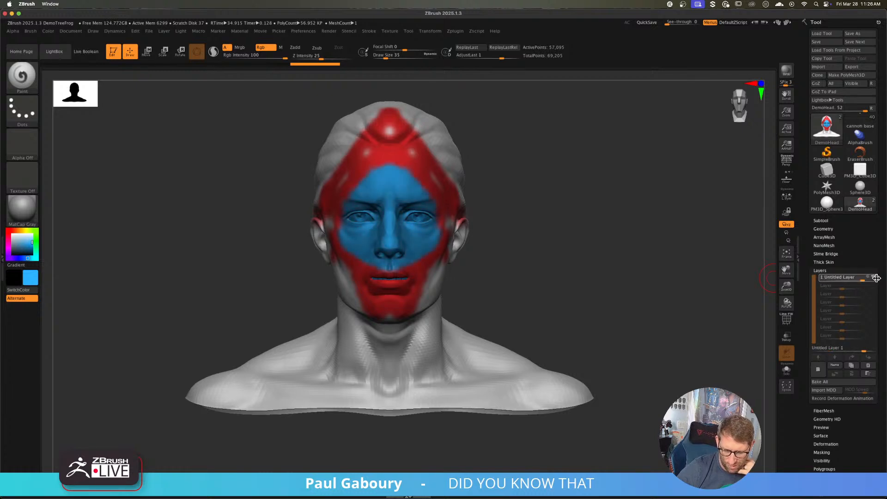
left_click_drag(611, 295, 567, 289)
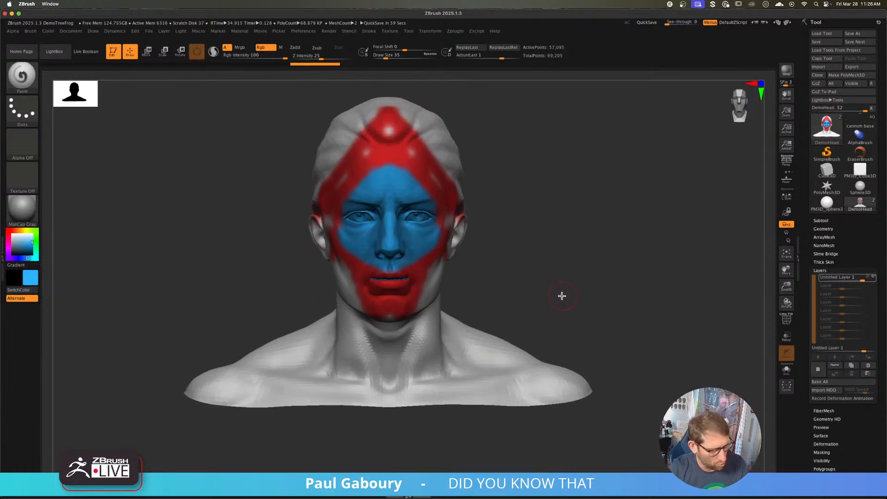
left_click_drag(561, 296, 578, 287)
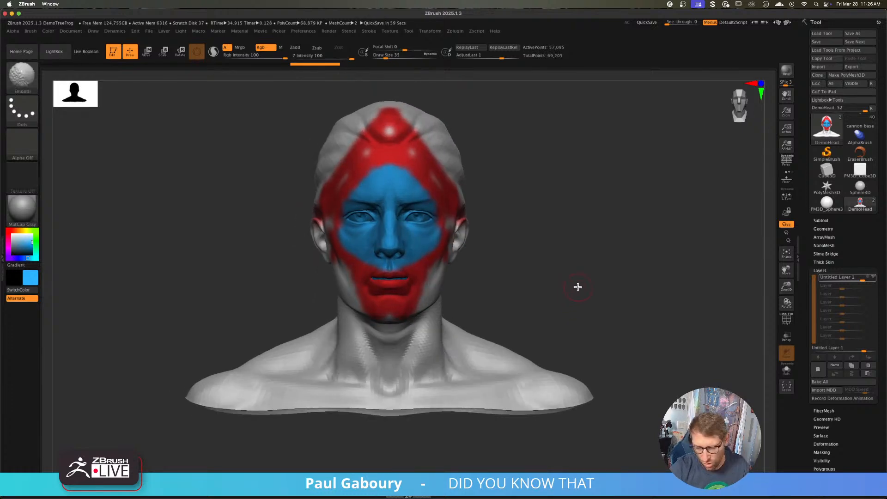
- Duplicate the DemoHead subtool and fill the copy with white
left_click(821, 221)
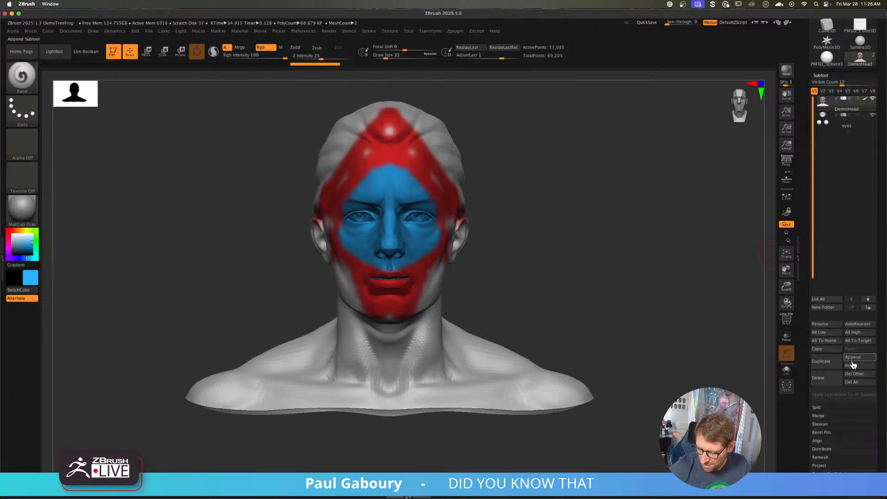
left_click(853, 365)
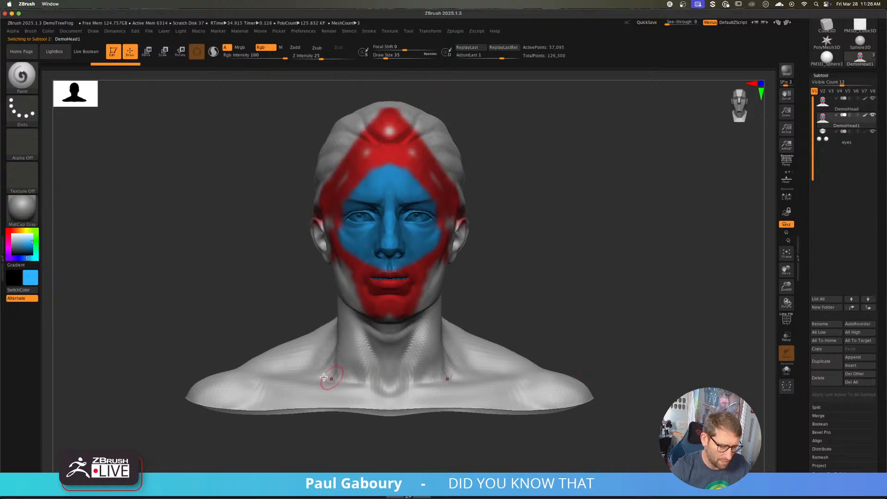
left_click(12, 234)
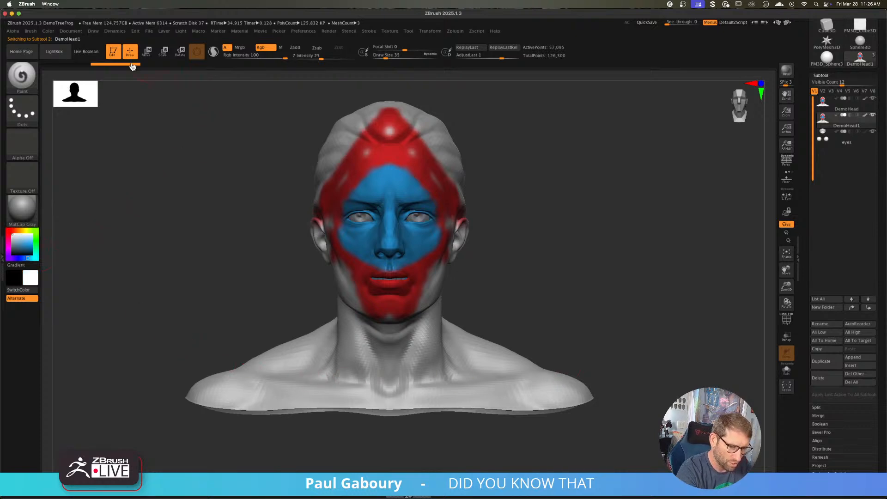
left_click(48, 31)
left_click(68, 183)
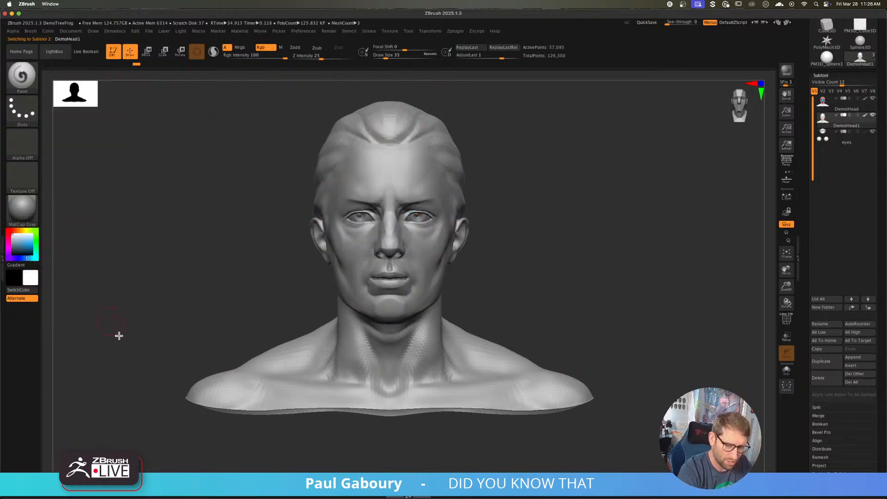
- Hide the eyes subtool
mouse_move(837, 152)
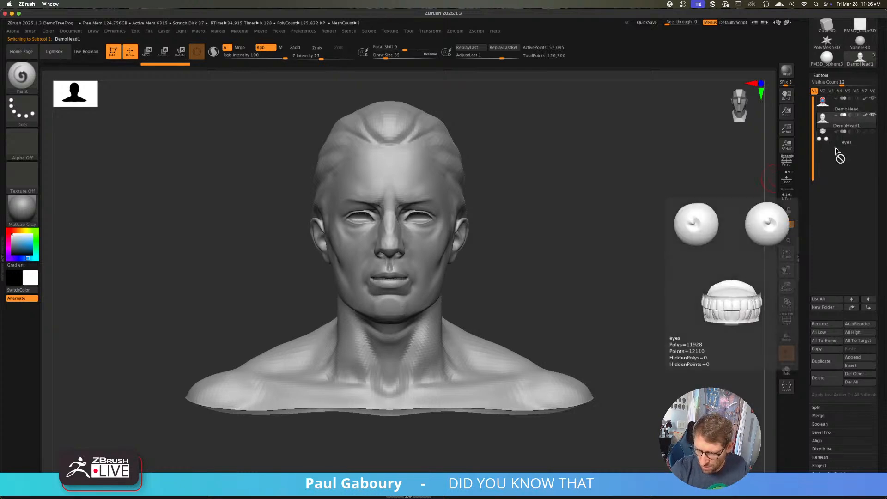
right_click_drag(529, 290, 532, 302, "alt")
right_click_drag(532, 302, 538, 273, "ctrl")
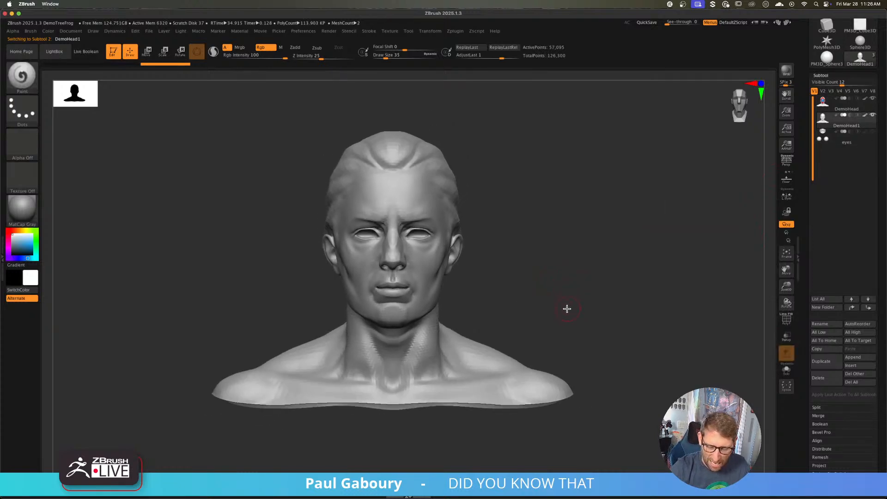
- Delete the paint layer from the duplicated head and fill its underlying red paint with white
left_click(821, 75)
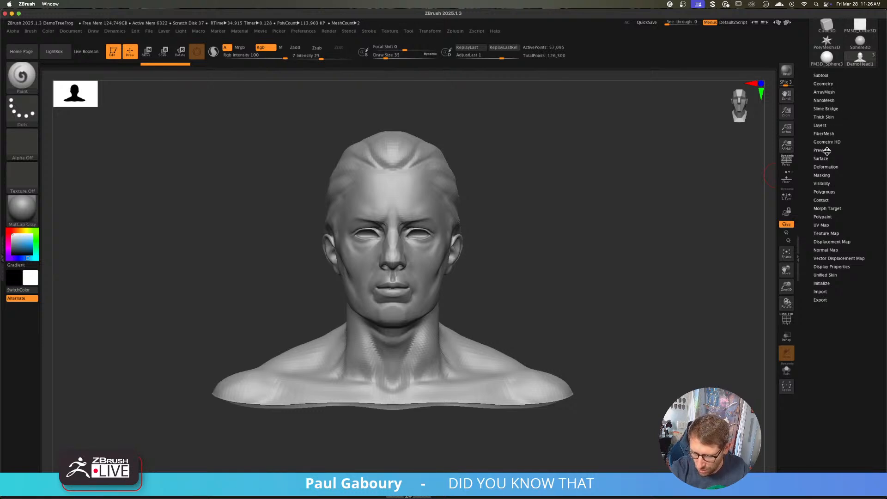
left_click(820, 125)
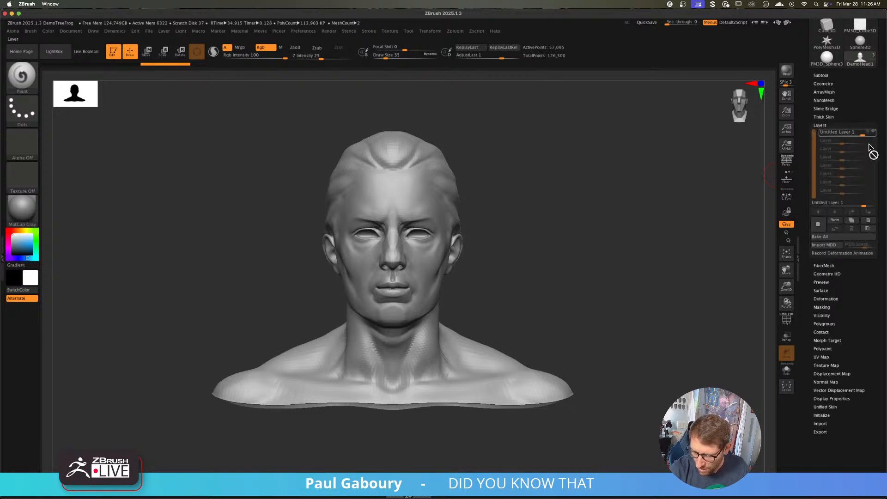
left_click(869, 221)
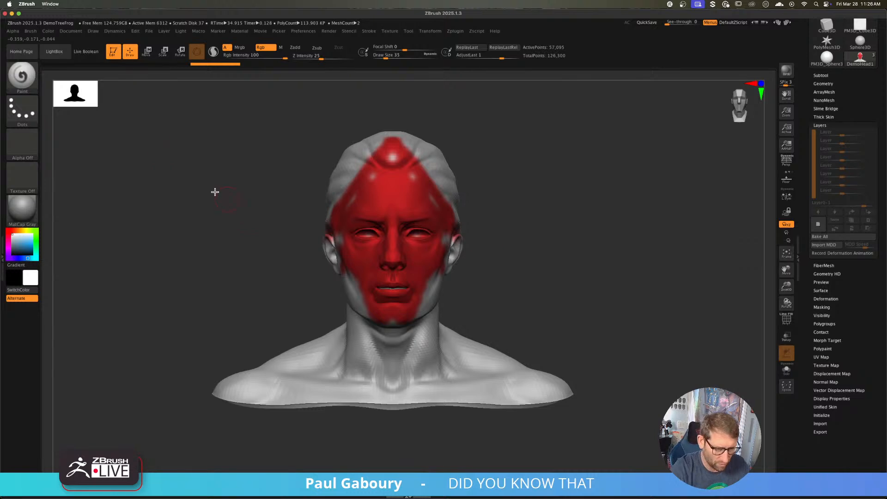
left_click(48, 32)
left_click(69, 183)
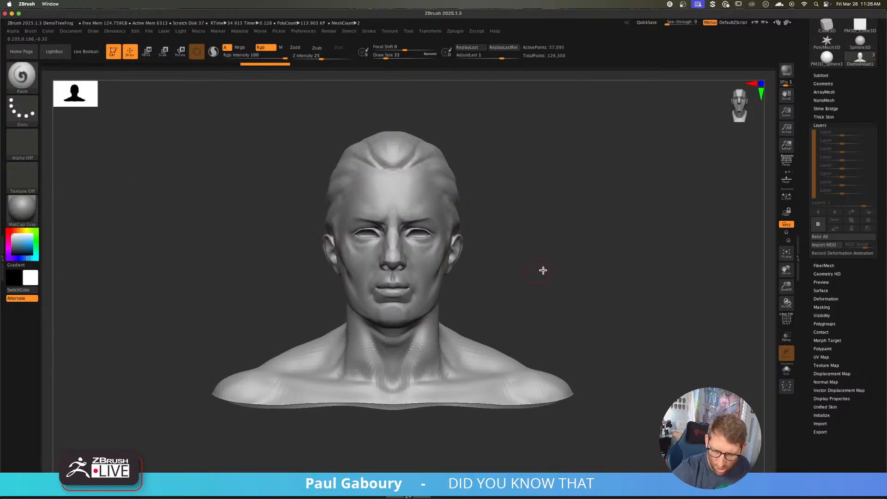
- Switch to the original painted DemoHead subtool
left_click_drag(543, 270, 622, 255)
key("ctrl+z")
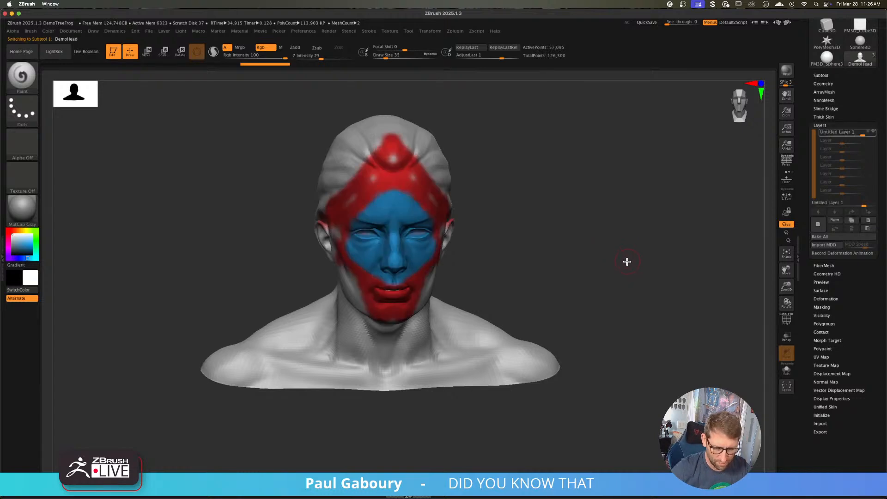
- Switch to the unpainted DemoHead1 subtool and add a new layer to it
key("Down")
left_click(824, 76, "shift")
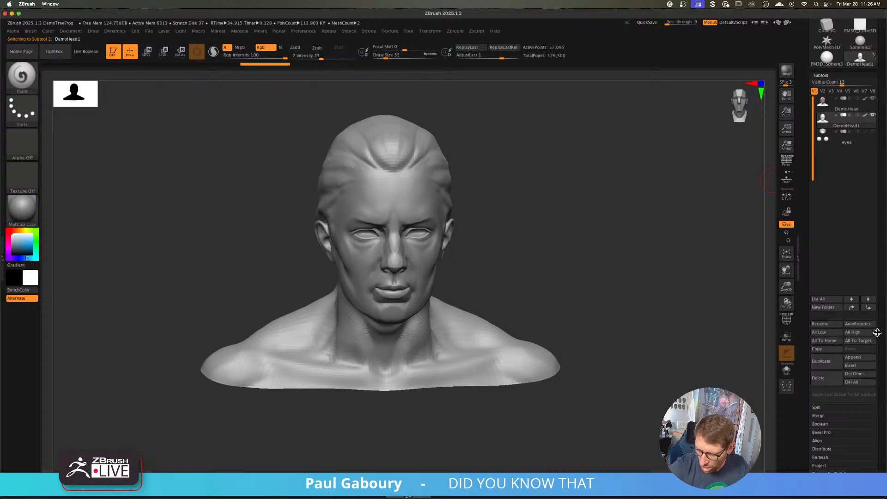
left_click_drag(881, 335, 879, 230)
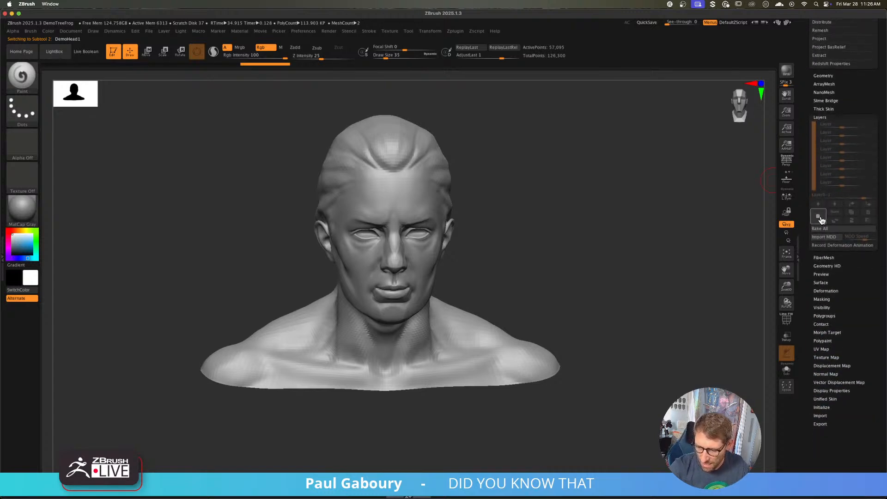
left_click(819, 217)
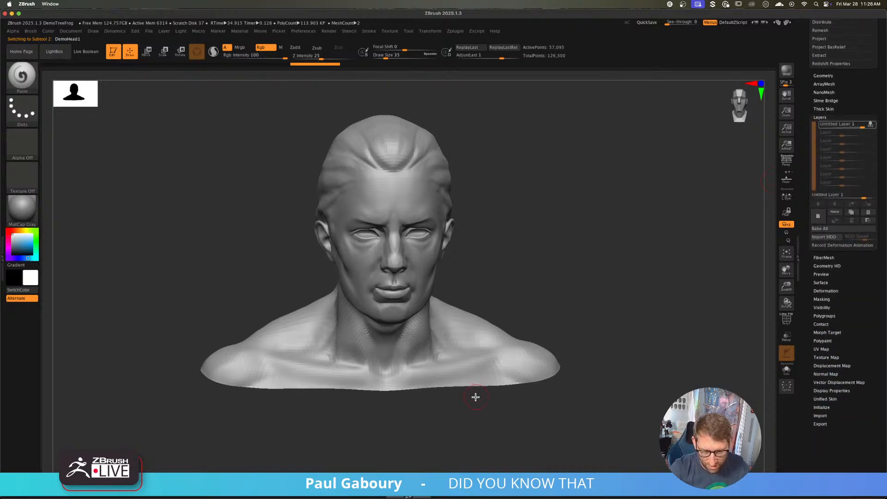
- Turn off Geometry in the projection settings, leaving only Color, and run ProjectAll on DemoHead1
left_click_drag(866, 120, 866, 353)
left_click(832, 310)
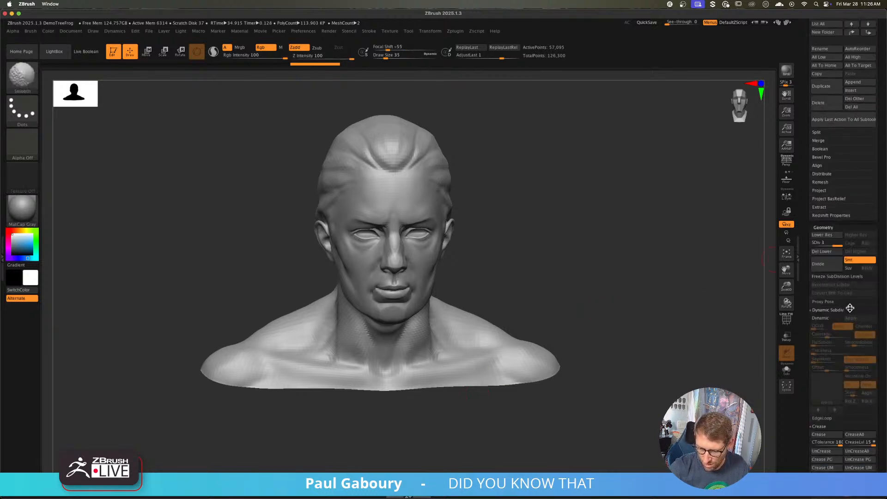
left_click(826, 125)
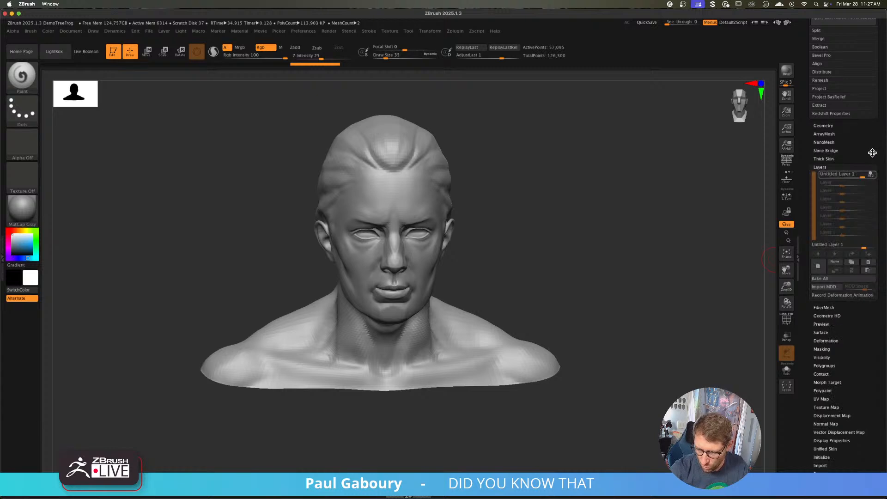
left_click_drag(871, 152, 870, 194)
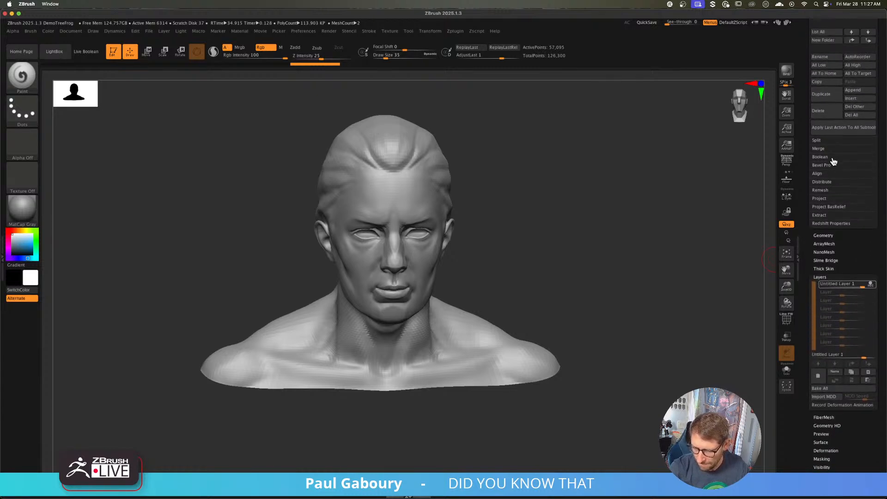
key("shift")
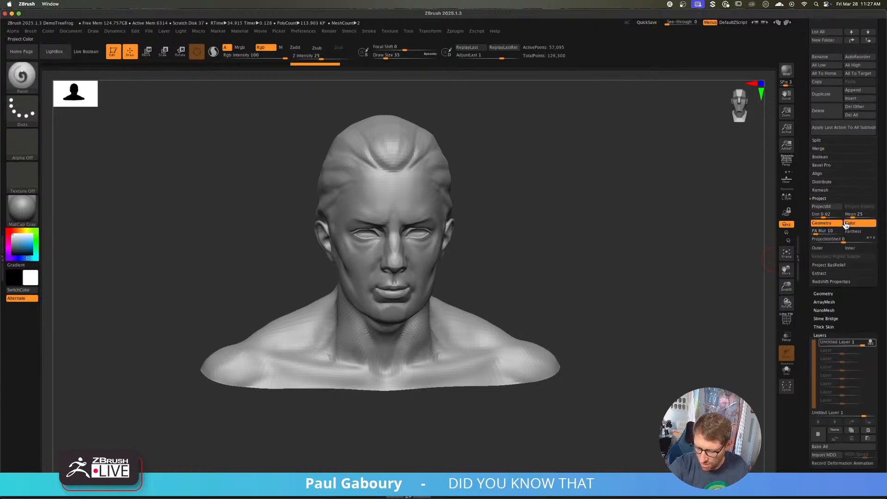
left_click(839, 224)
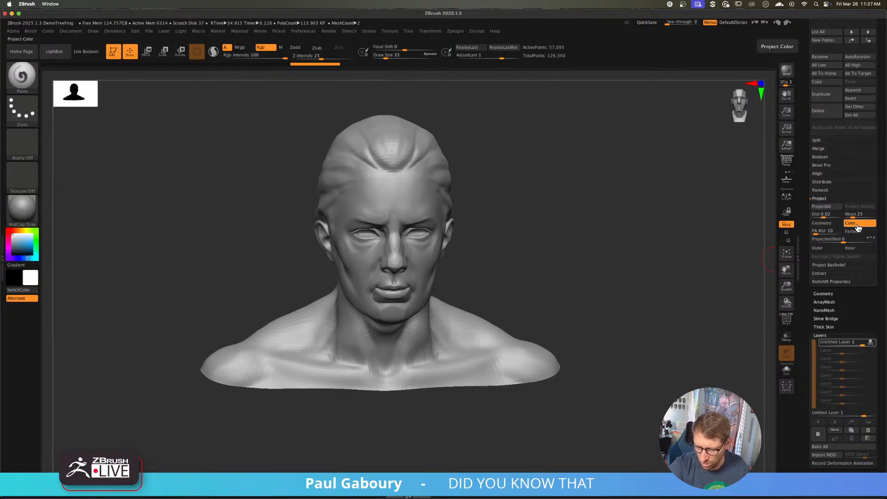
left_click(820, 206)
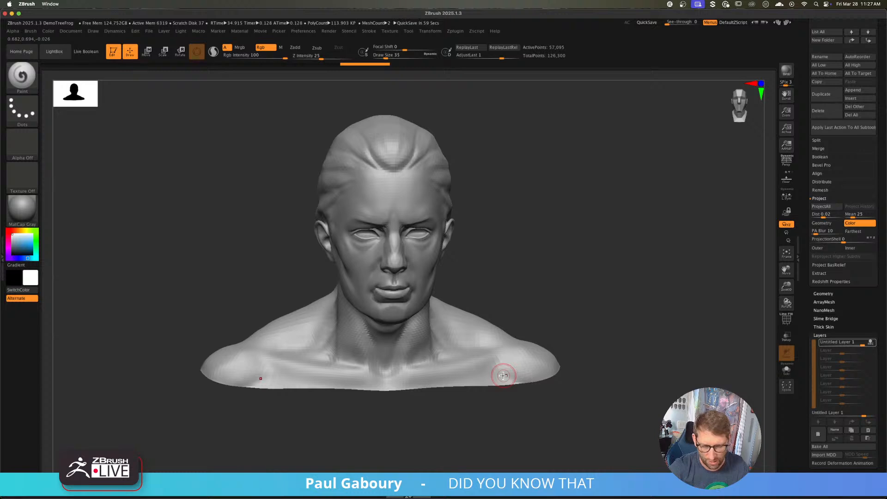
left_click_drag(536, 344, 548, 306)
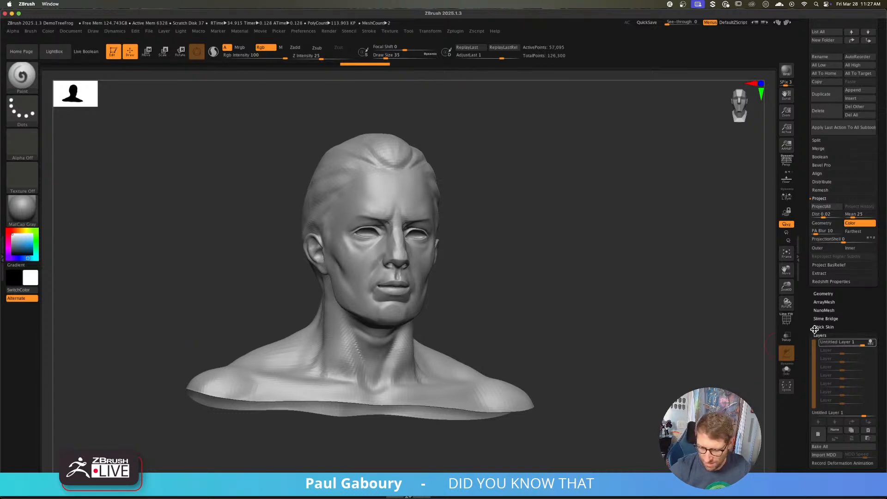
- Mark the painted DemoHead's undo history state as the recall source and return to the DemoHead1 subtool
key("Up")
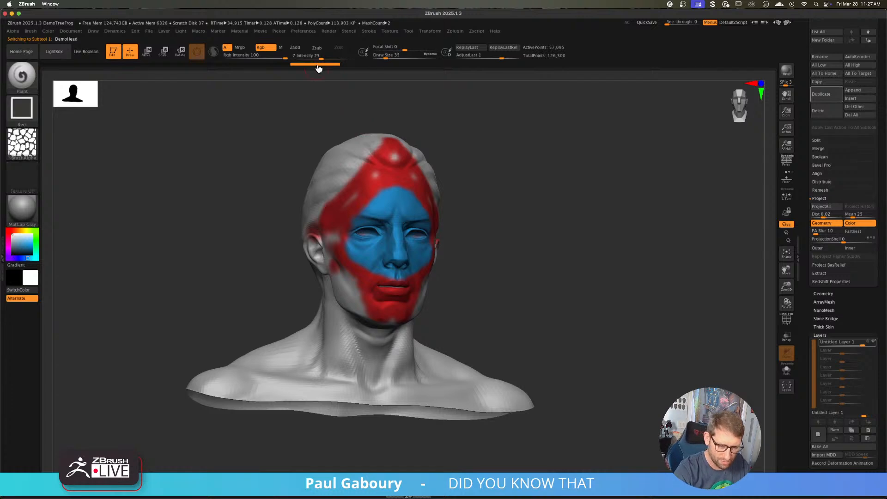
key("Down")
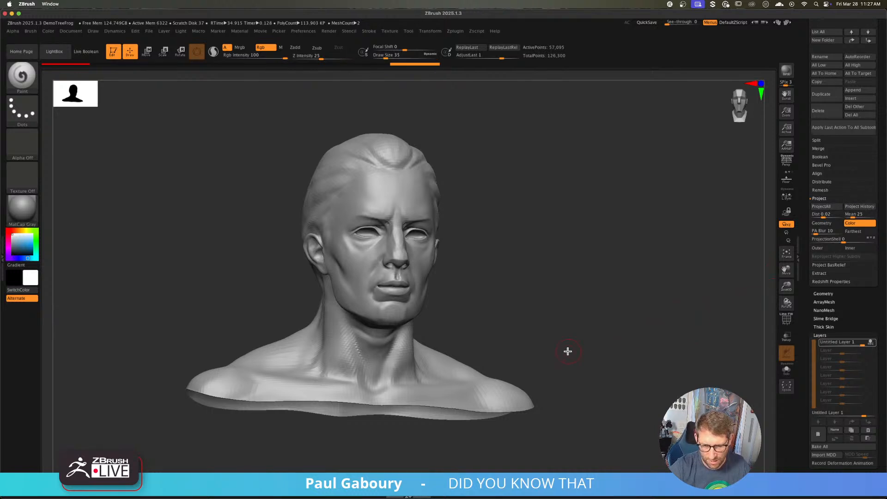
mouse_move(568, 351)
left_mouse_down()
mouse_move(568, 379)
mouse_move(564, 346)
left_mouse_up()
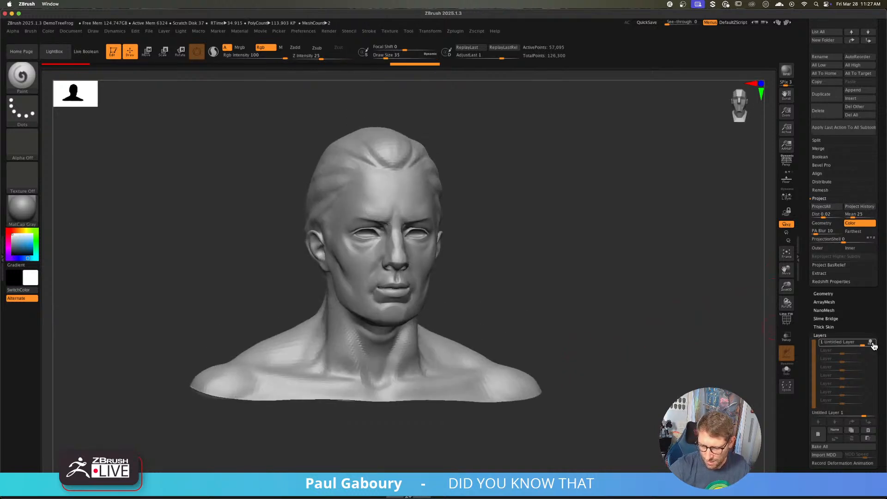
- Project the painted head's color onto DemoHead1 with Project History, and undo the projection
left_click(853, 206)
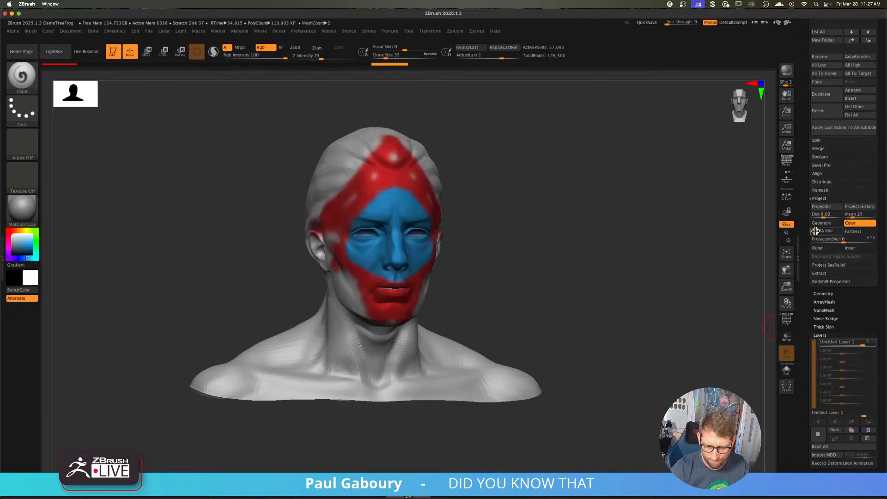
left_click_drag(604, 328, 550, 323)
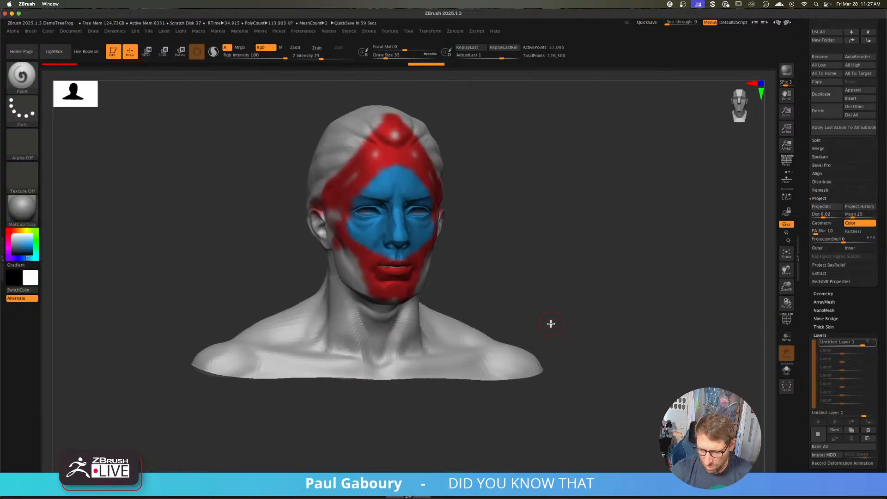
key("super+z")
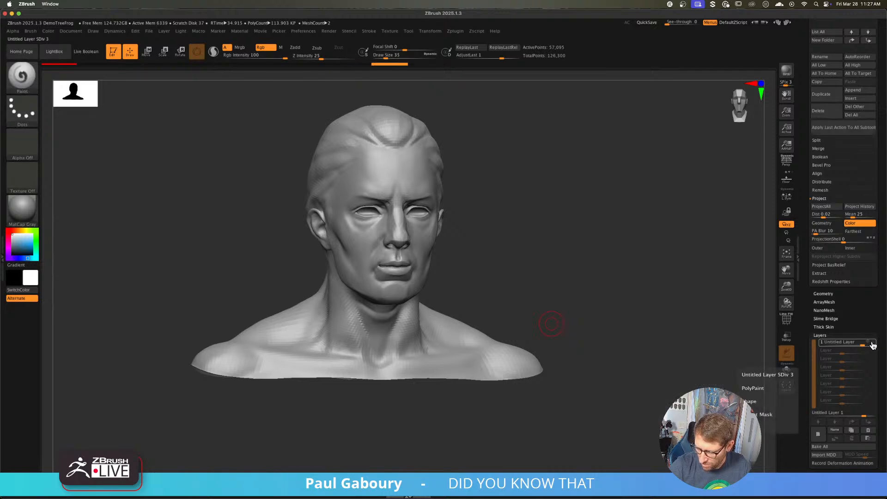
- Brush the marked history's color onto DemoHead1's face with the HistoryRecall brush at a draw size of about 77
left_click_drag(437, 260, 439, 280, "alt")
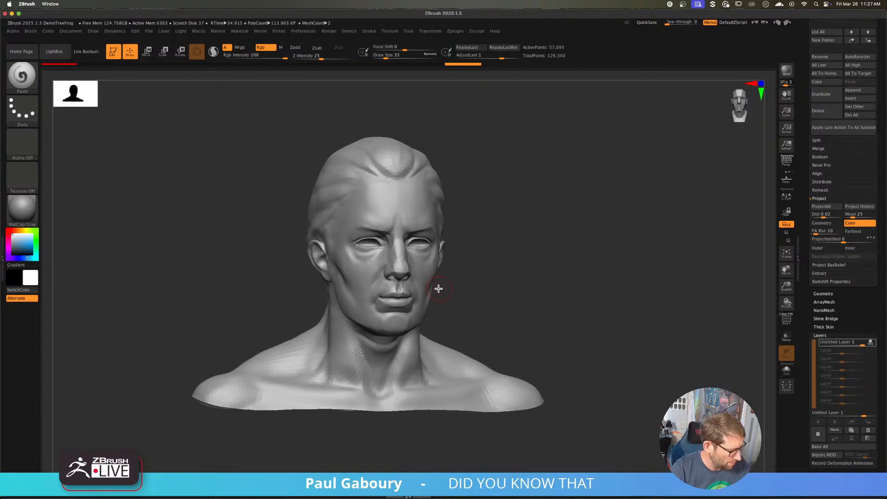
key("b")
key("h")
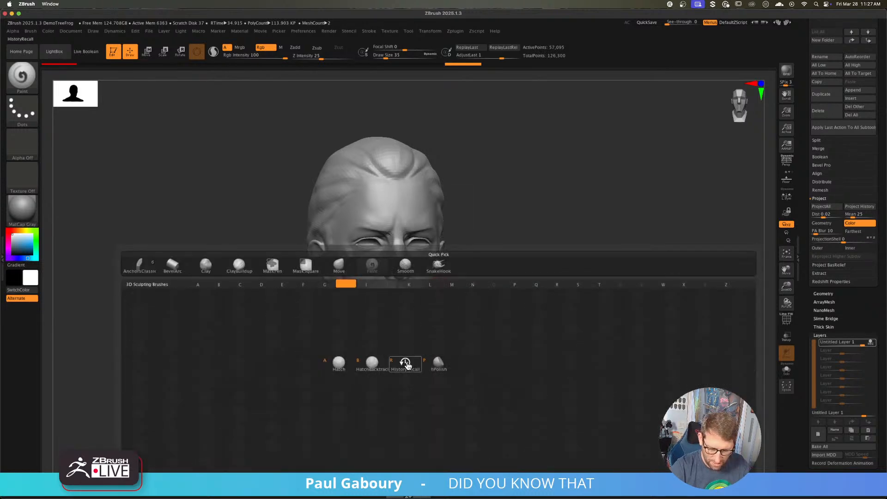
key("r")
key("s")
left_click_drag(491, 282, 474, 276)
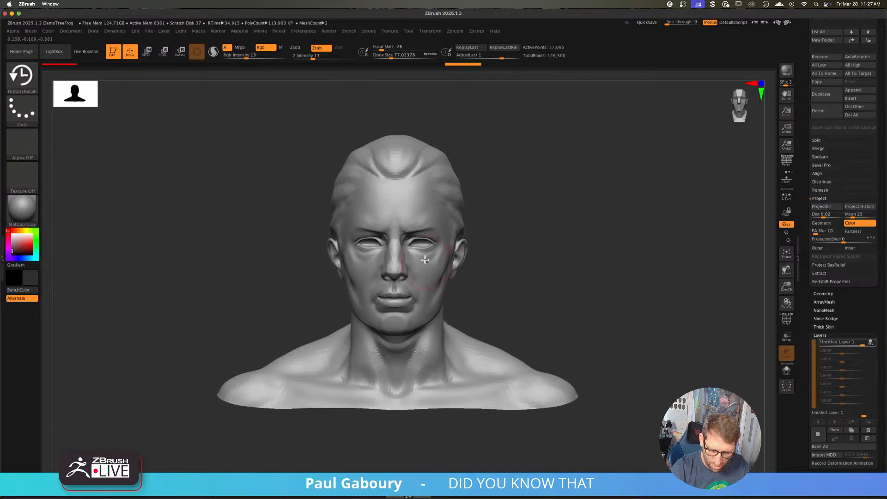
mouse_move(425, 260)
left_mouse_down()
mouse_move(404, 288)
mouse_move(361, 267)
left_mouse_up()
mouse_move(320, 287)
left_mouse_down()
mouse_move(378, 276)
mouse_move(342, 297)
mouse_move(398, 297)
left_mouse_up()
key("b")
key("m")
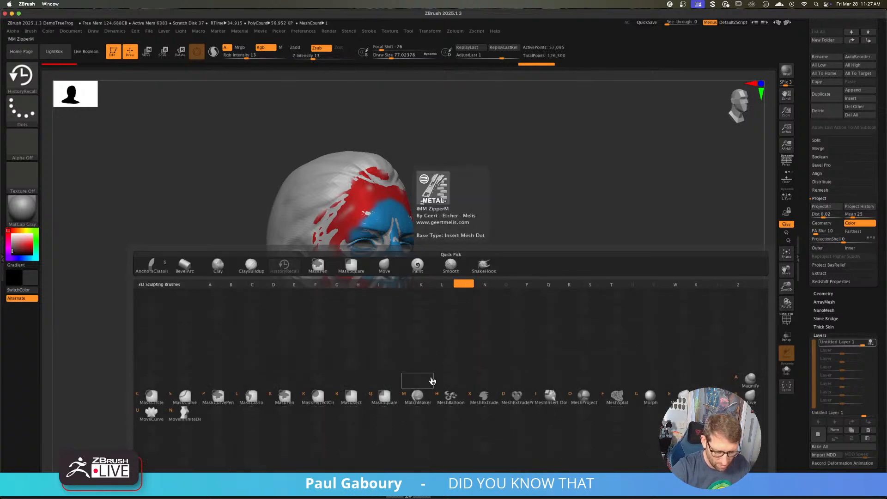
mouse_move(491, 212)
left_mouse_down()
mouse_move(452, 219)
mouse_move(408, 174)
mouse_move(384, 174)
left_mouse_up()
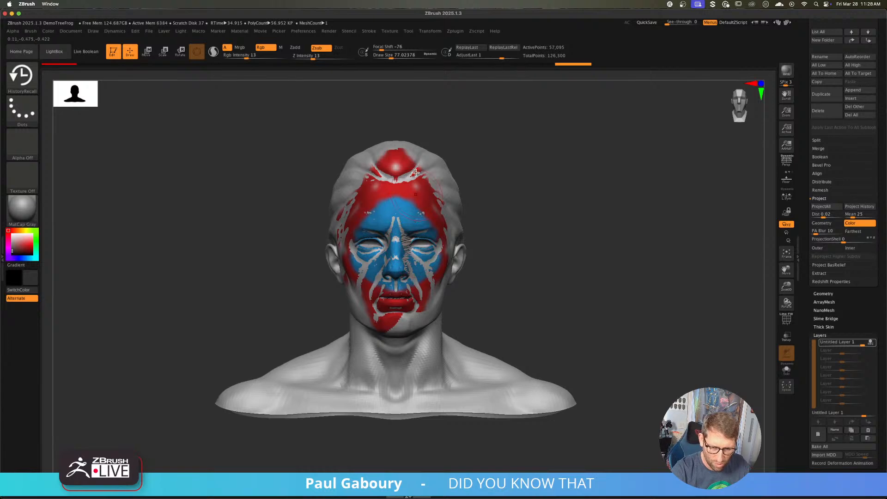
- Undo the last recall strokes and set the HistoryRecall brush to Focal Shift 0, Zsub off and Rgb Intensity 100
left_click(386, 48)
left_click_drag(386, 47, 405, 52)
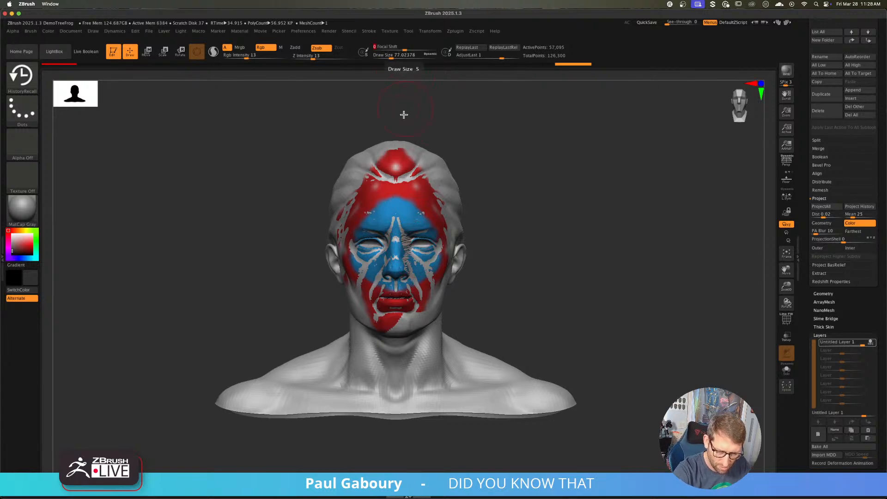
key("ctrl")
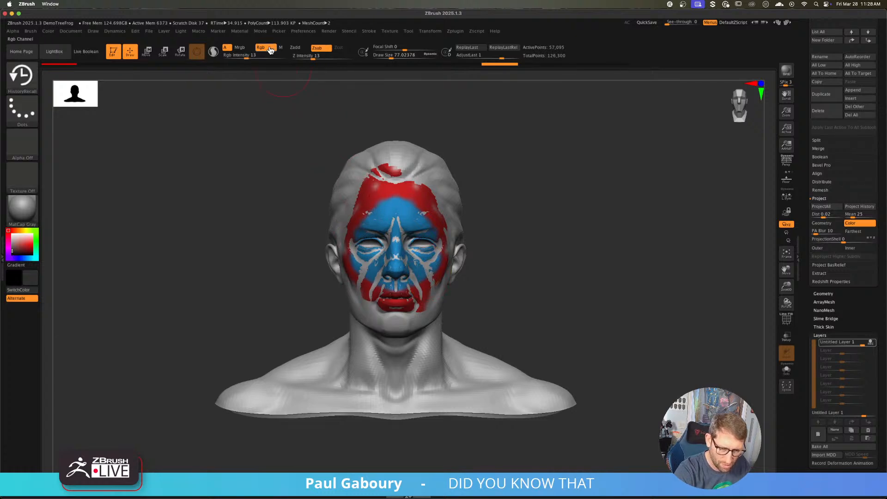
left_click(326, 48)
left_click(287, 56)
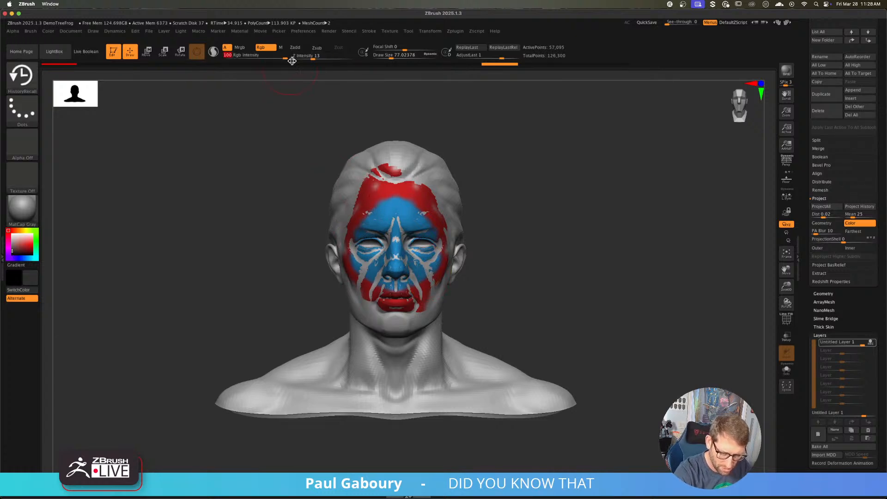
- Recall more of the painted color around the eye and cheek on the side of the face
left_click_drag(416, 245, 416, 241)
right_click_drag(416, 241, 412, 248)
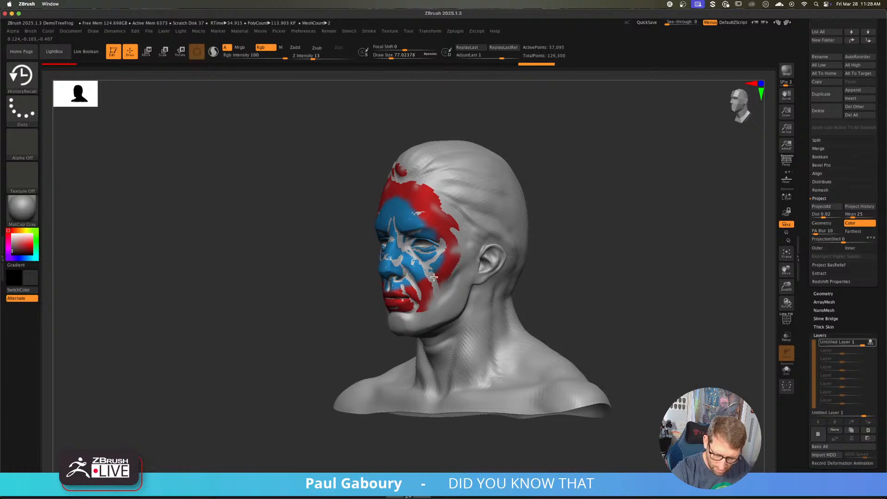
mouse_move(433, 278)
left_mouse_down()
mouse_move(446, 287)
mouse_move(402, 223)
mouse_move(414, 218)
mouse_move(410, 252)
left_mouse_up()
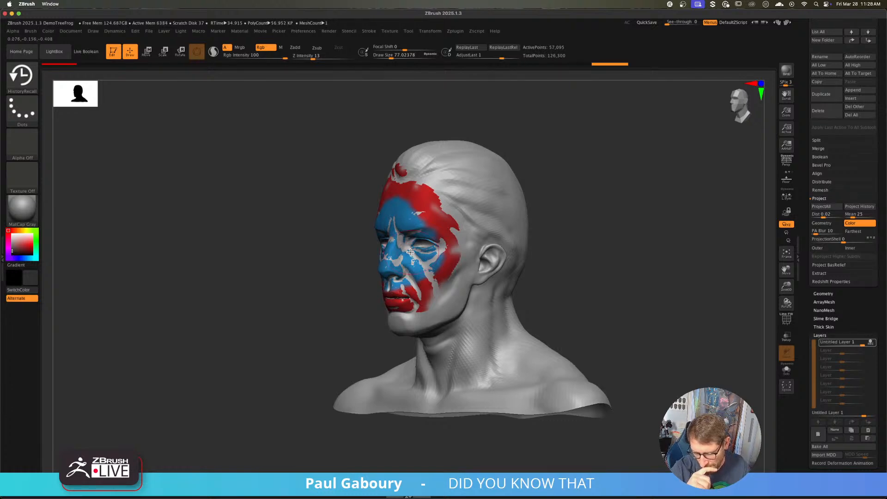
- Toggle the layer's visibility to compare the head with and without the recalled color, leaving the layer in record mode
left_click(872, 344)
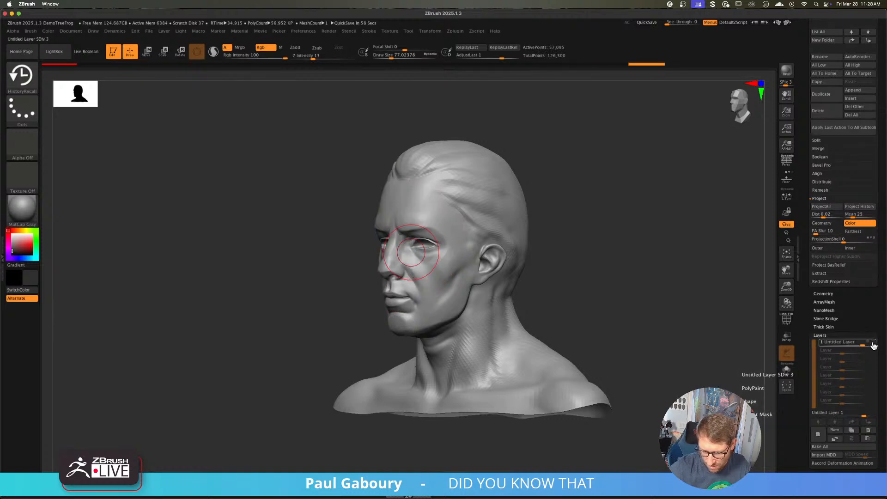
left_click(872, 344)
left_click(872, 344)
left_click(872, 344)
left_click(868, 343)
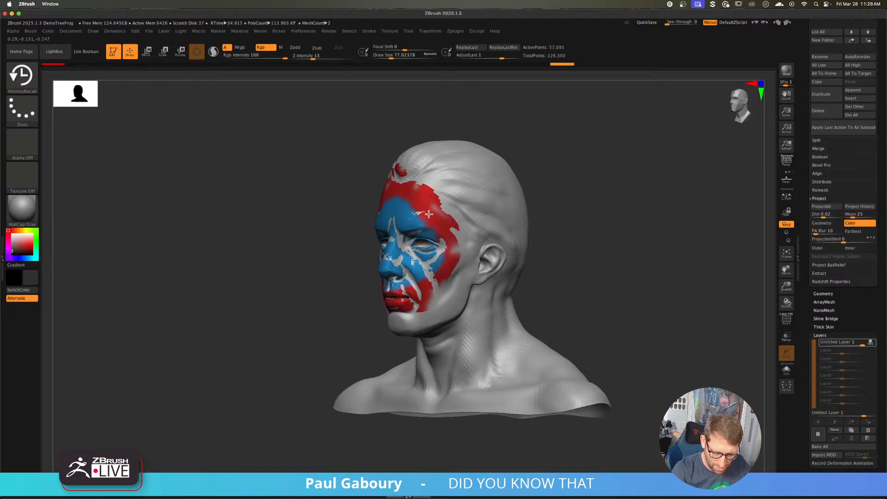
- Brush further recalled color over the temple and eye area with the HistoryRecall brush
left_click_drag(429, 214, 424, 218)
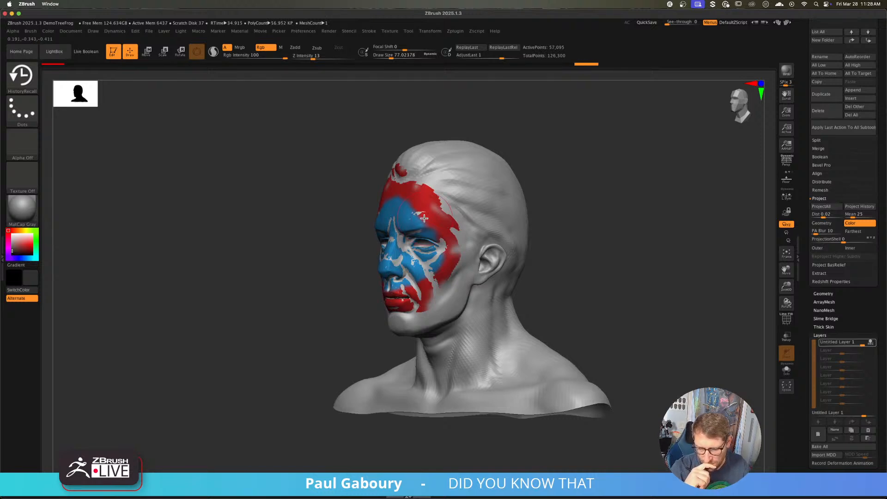
right_click_drag(414, 251, 404, 243, "ctrl")
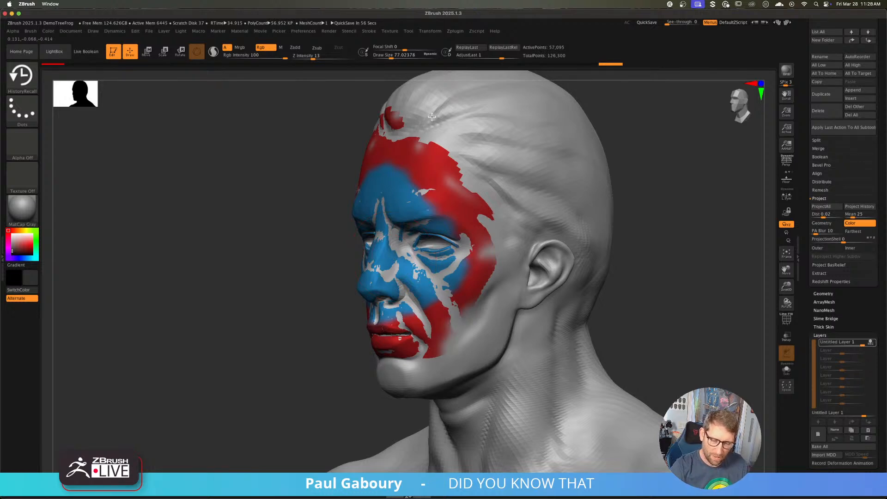
right_click_drag(471, 265, 442, 257, "ctrl")
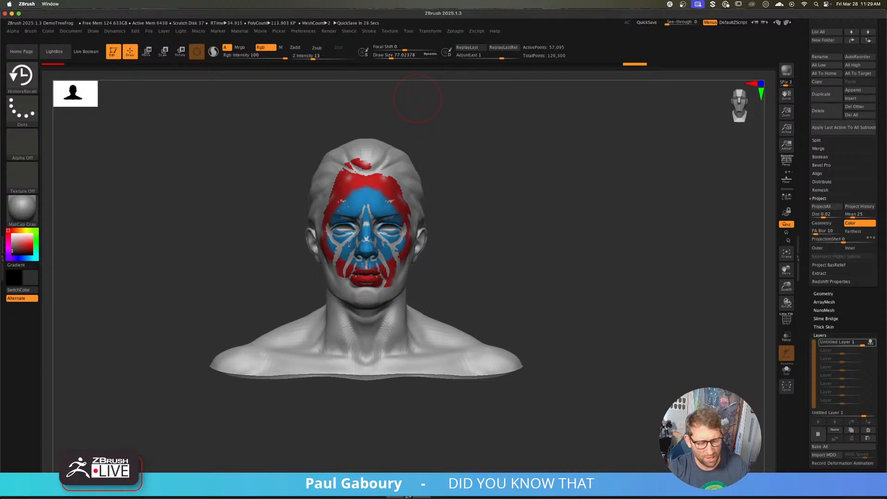
left_click_drag(453, 267, 497, 266, "alt")
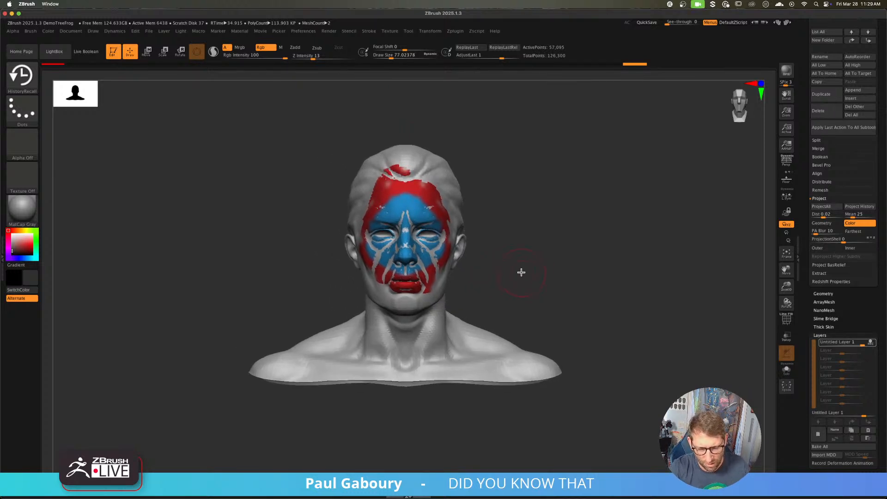
mouse_move(520, 271)
left_mouse_down()
mouse_move(503, 272)
mouse_move(507, 279)
mouse_move(481, 200)
mouse_move(545, 307)
mouse_move(545, 254)
mouse_move(525, 284)
mouse_move(527, 300)
mouse_move(532, 235)
mouse_move(523, 269)
left_mouse_up()
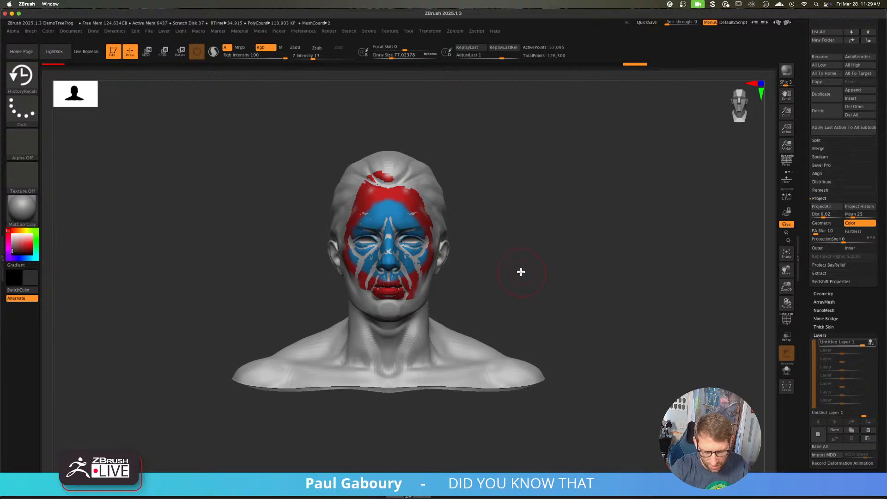
key("shift")
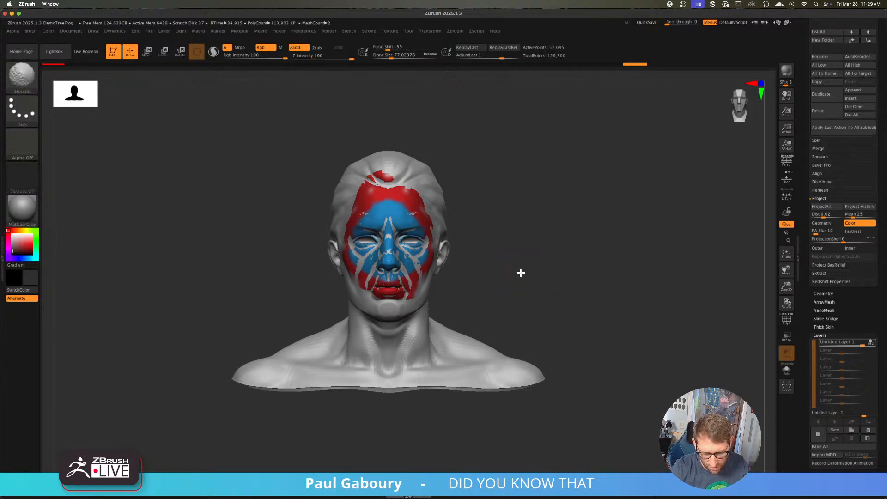
mouse_move(521, 271)
left_mouse_down()
mouse_move(479, 160)
mouse_move(509, 351)
mouse_move(497, 159)
mouse_move(300, 292)
mouse_move(406, 142)
mouse_move(517, 317)
mouse_move(537, 302)
left_mouse_up()
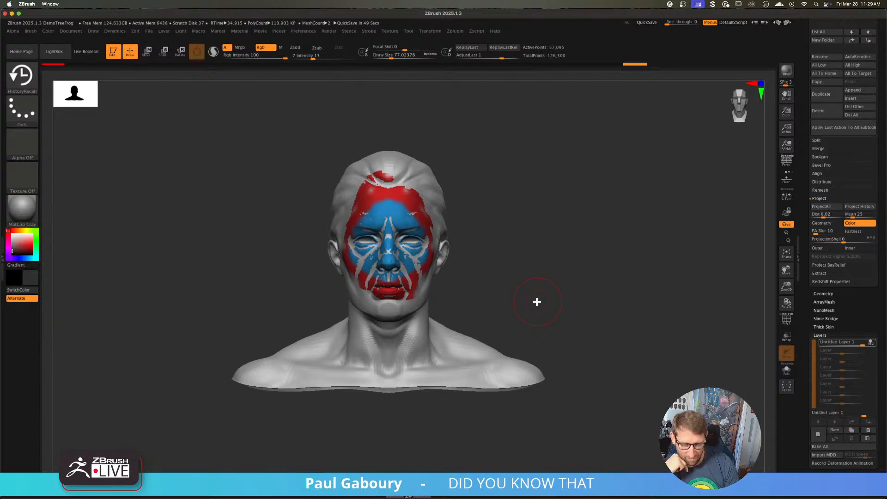
- Switch from the painted head to the cannon base spaceship tool and set the active color to white
left_click(638, 67, "ctrl")
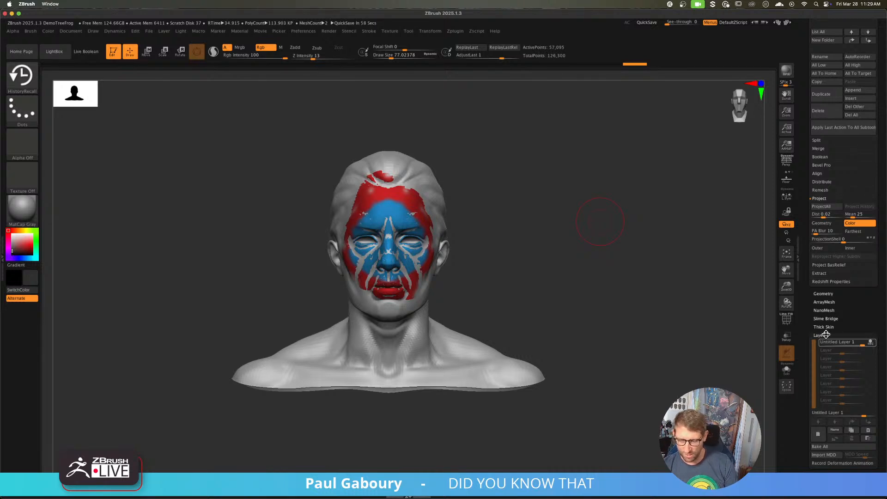
scroll(870, 426, "up", 10)
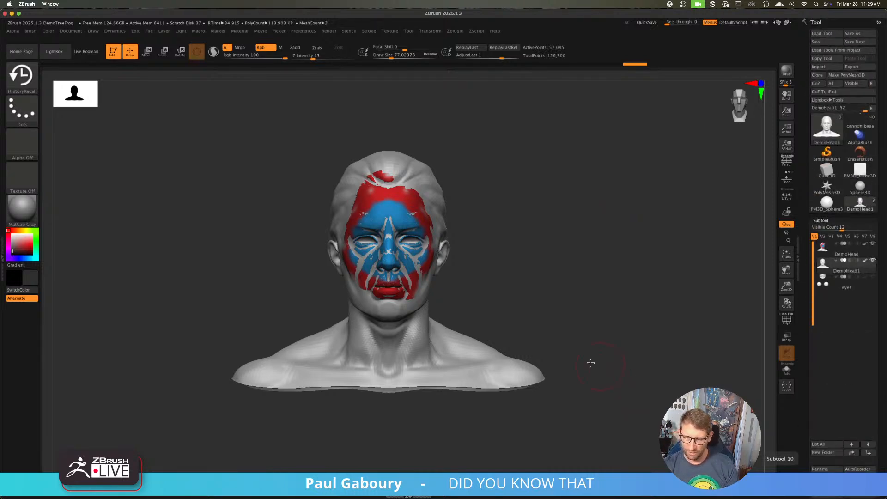
left_click(850, 130)
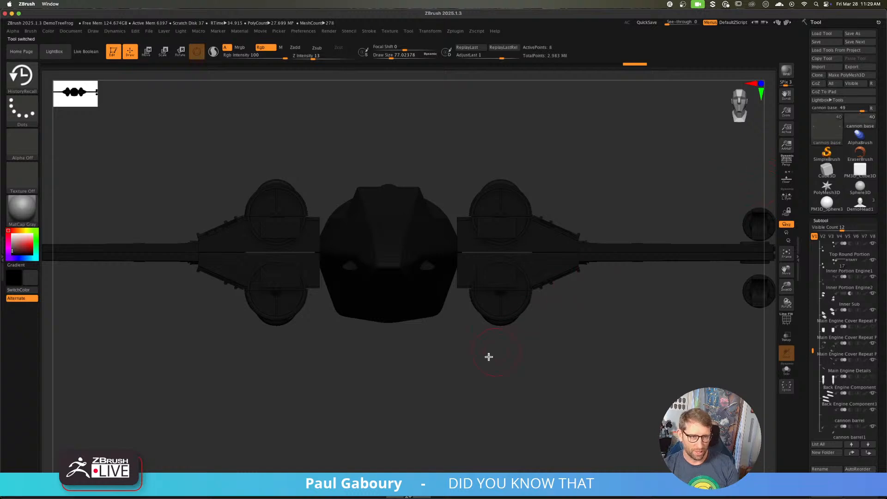
left_click_drag(16, 237, 9, 230)
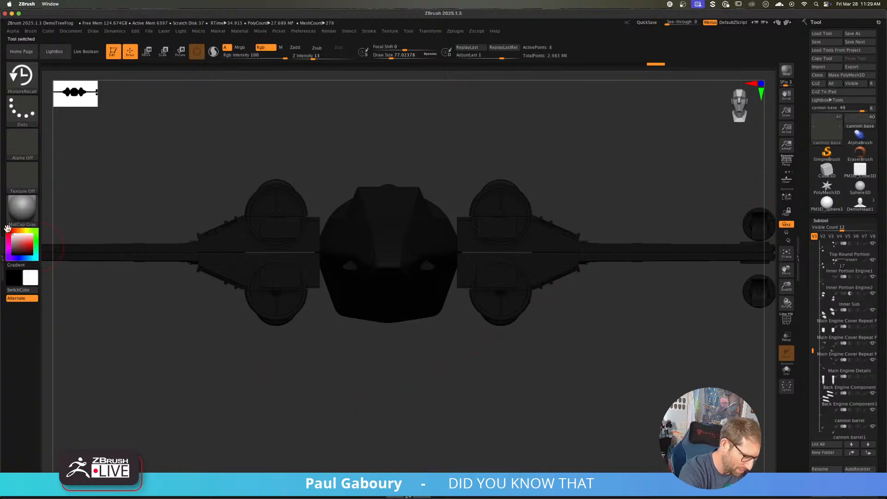
mouse_move(463, 355)
left_mouse_down()
mouse_move(475, 378)
mouse_move(459, 369)
left_mouse_up()
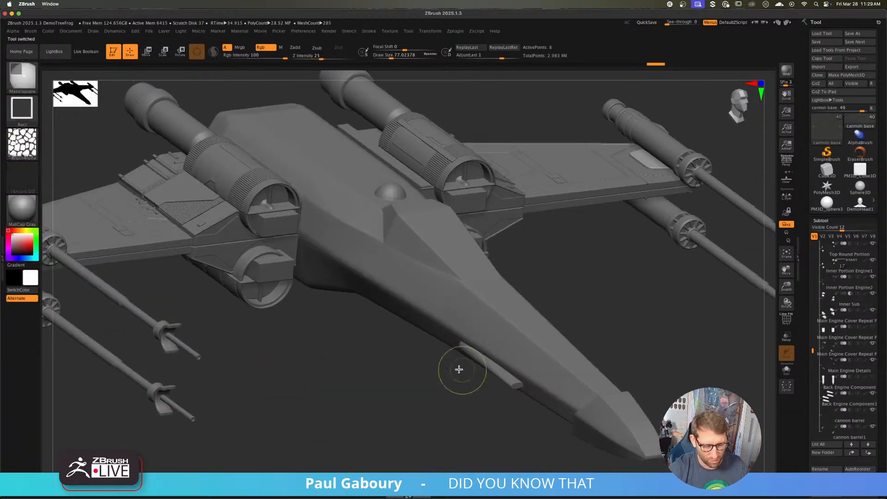
right_click_drag(386, 351, 364, 346, "ctrl")
left_click_drag(477, 356, 583, 358, "alt")
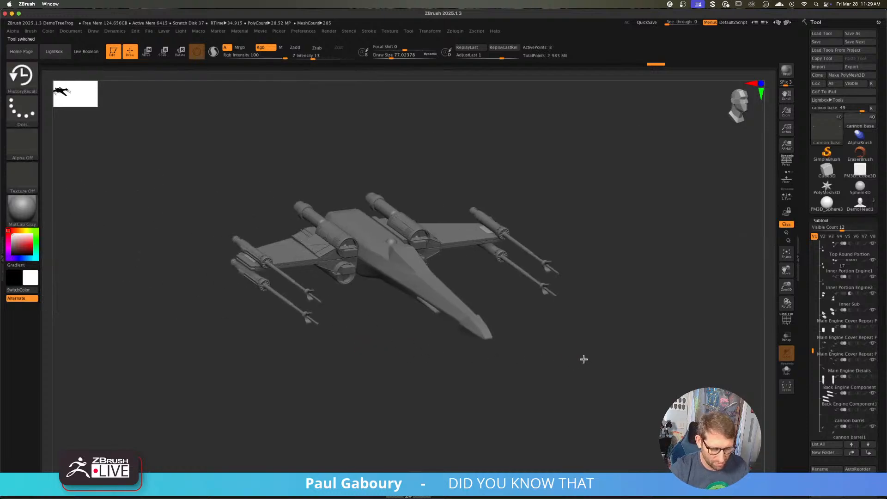
- Turn on Live Boolean for the spaceship and set the Draw Size to 94
left_click(93, 57)
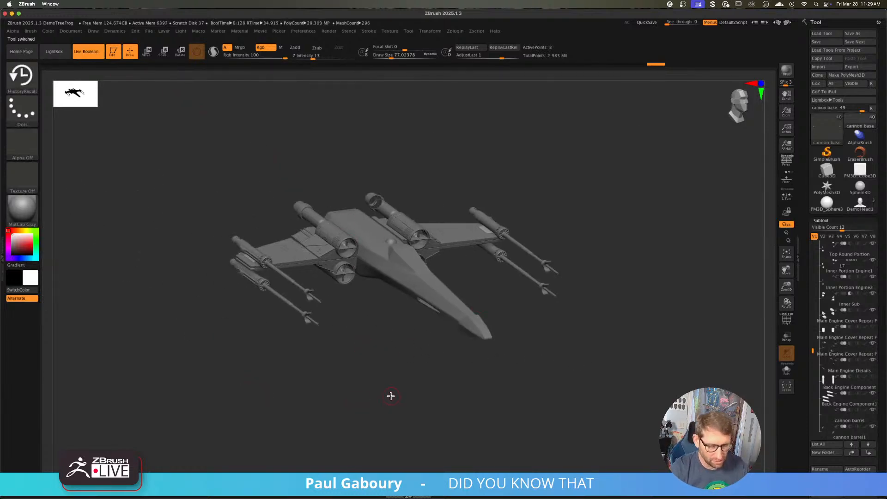
type("s94")
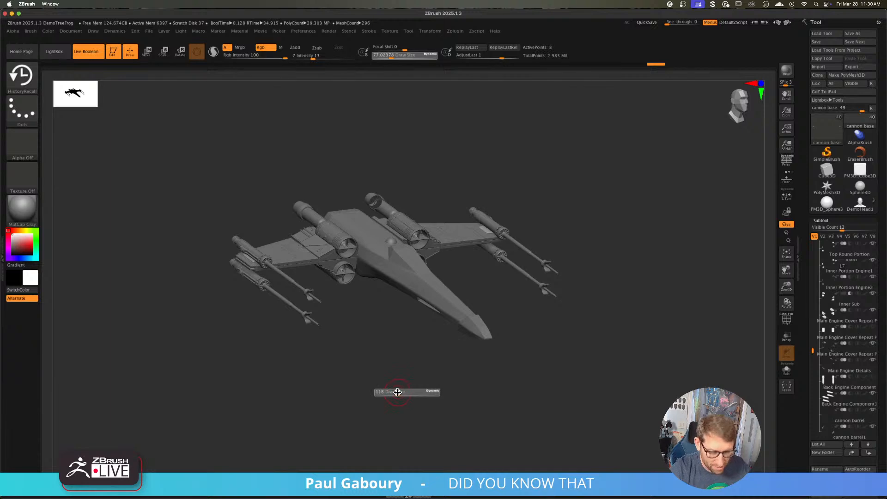
key("Return")
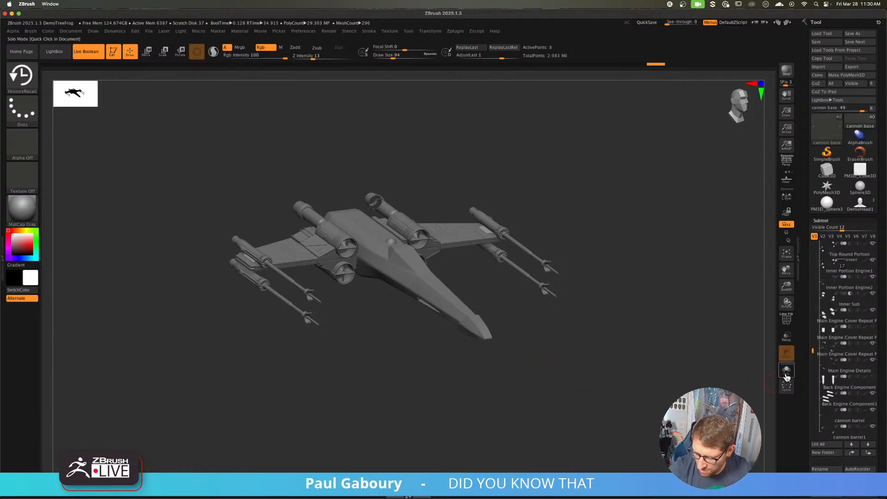
- Isolate the selected wing panel with its polyframe shown and switch to the ZModeler brush
left_click(786, 372)
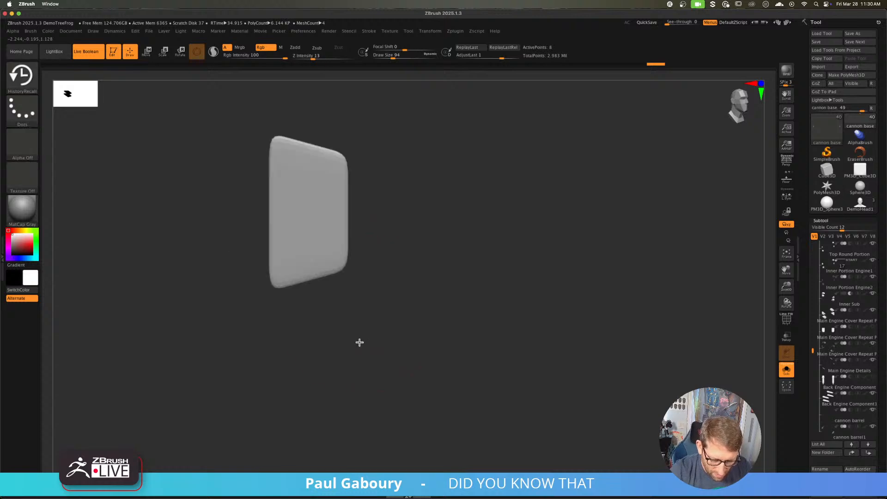
mouse_move(359, 342)
left_mouse_down("alt")
mouse_move(392, 354)
mouse_move(391, 343)
mouse_move(445, 334)
left_mouse_up("alt")
key("s")
key("shift+f")
key("b")
key("z")
key("m")
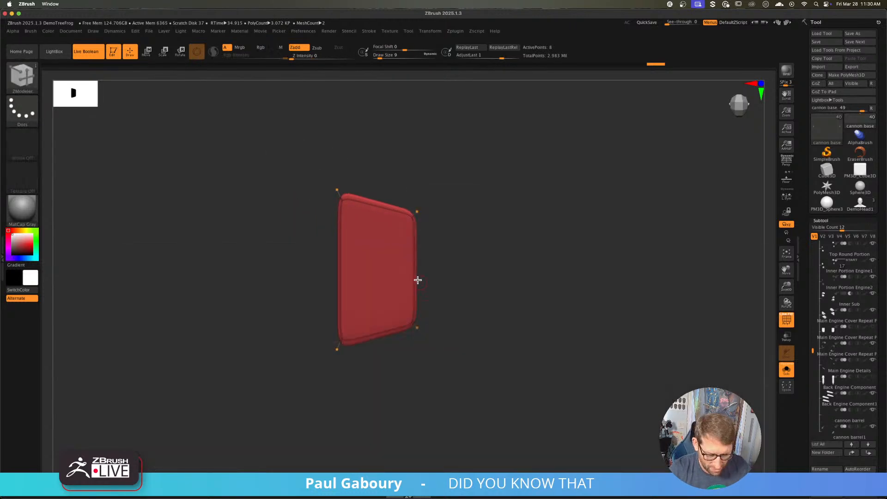
- Set the ZModeler edge action to Insert Multiple EdgeLoops with a specified resolution and insert a horizontal loop across the panel's middle
right_click(413, 265)
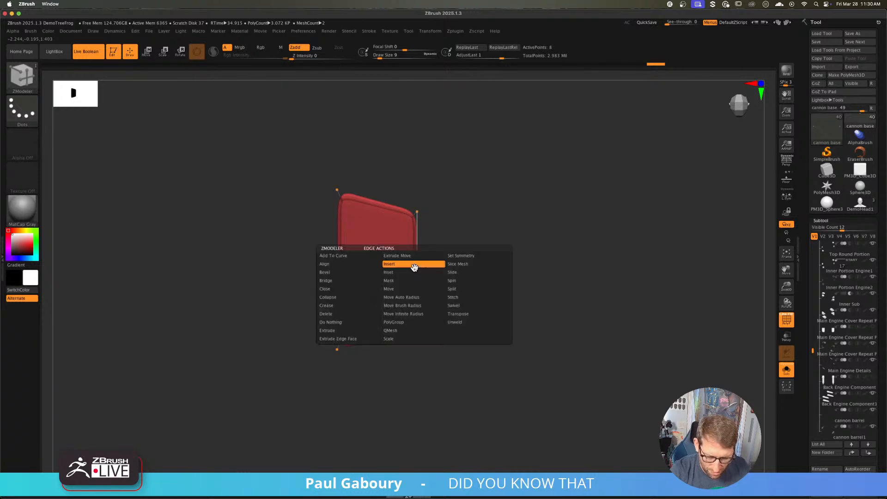
left_click(372, 358)
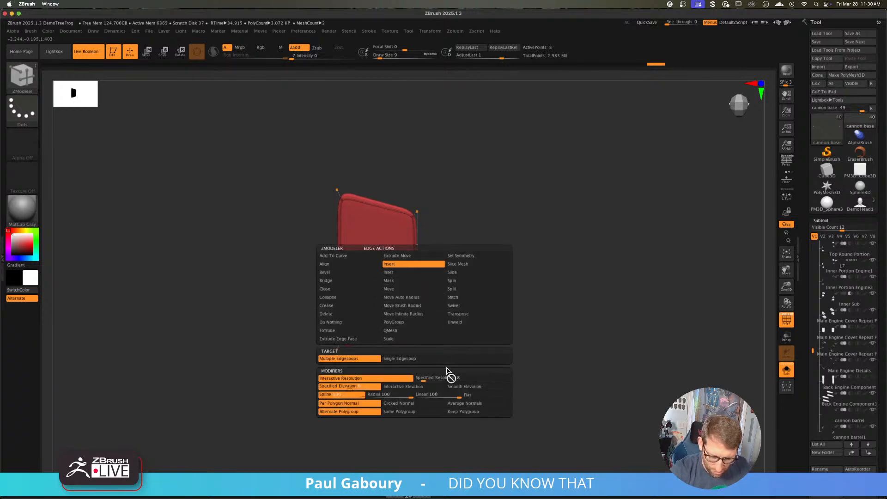
left_click(423, 378)
left_click(416, 379)
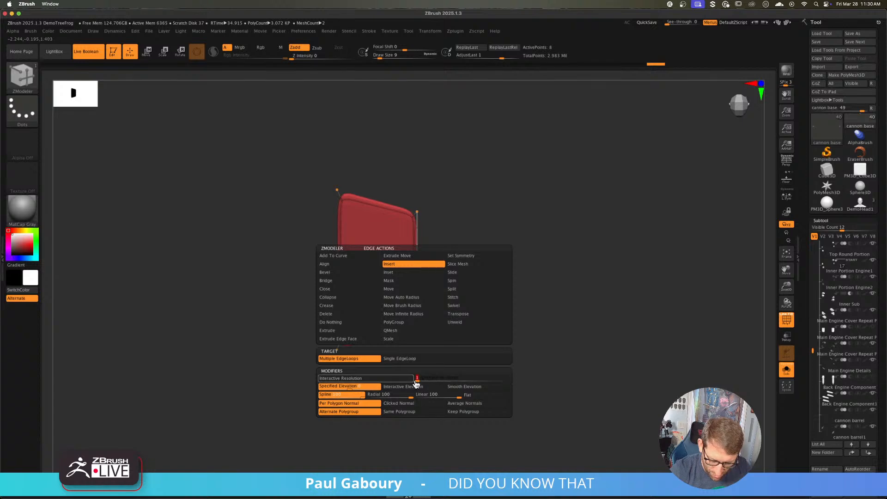
left_click(417, 271)
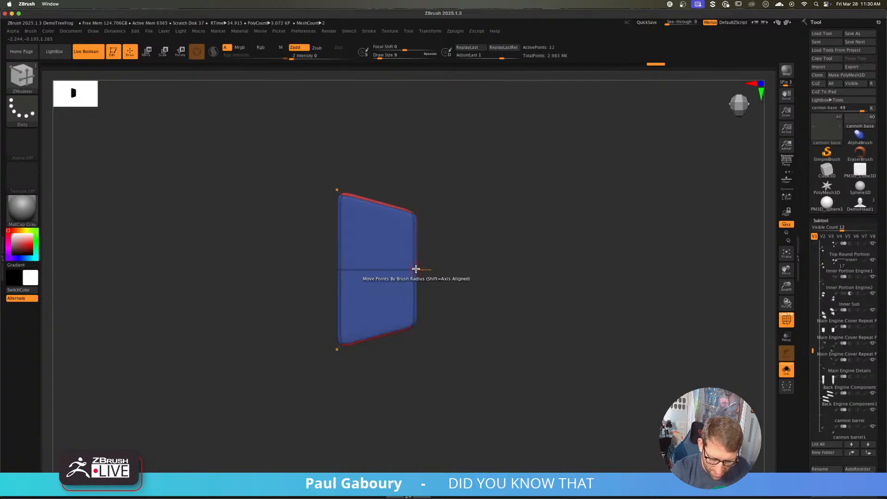
- Insert vertical edge loops near both sides of the panel, using a central loop that is deleted again
left_click(376, 270)
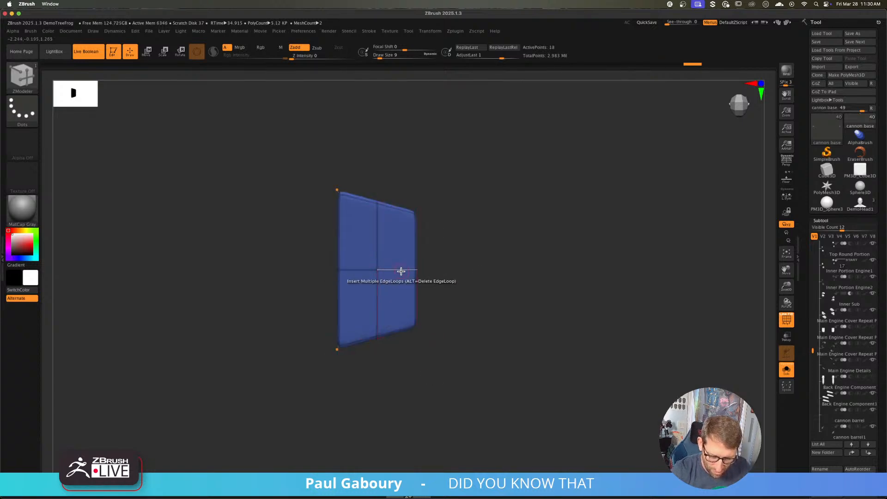
left_click(352, 268)
left_click(376, 233, "alt")
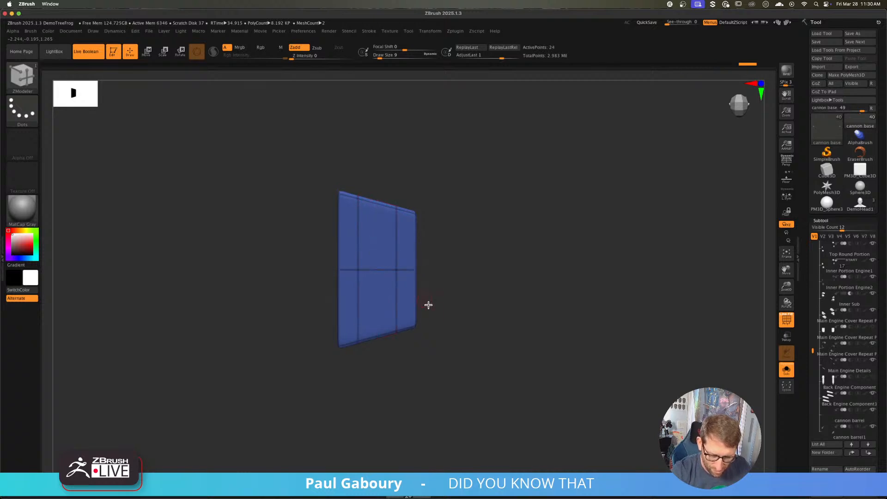
- Hide the polyframe and bring back the whole spaceship to examine the panel in place on the wing
left_click_drag(453, 340, 452, 318)
key("shift+f")
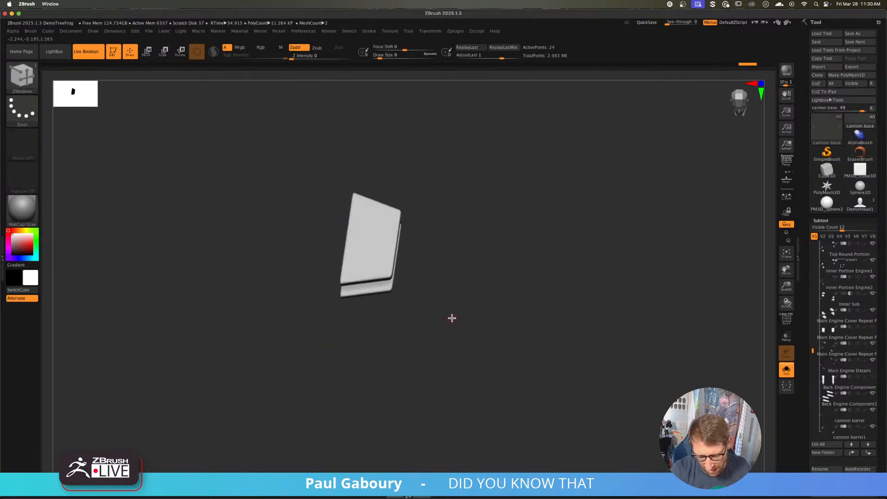
left_click(786, 369)
key("ctrl")
right_click_drag(421, 374, 425, 388, "ctrl")
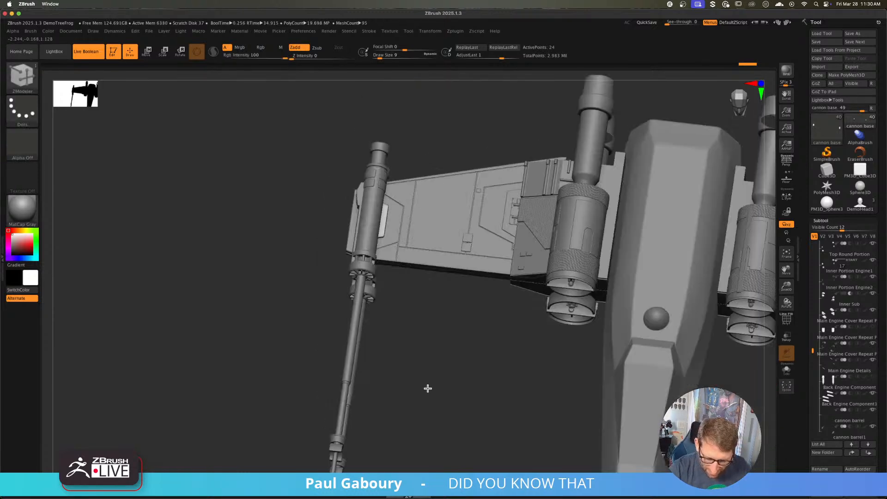
left_click_drag(415, 353, 414, 347)
- Isolate the wing panel again with its polyframe shown and face it from above
left_click(787, 369)
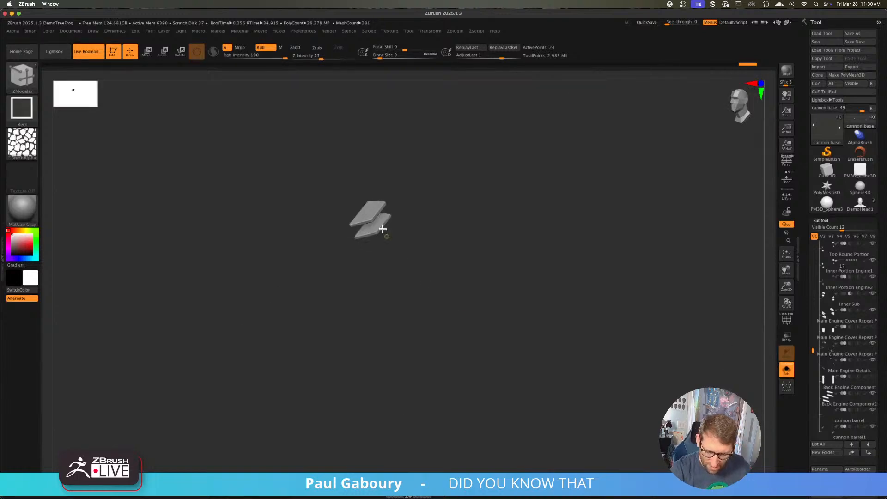
right_click_drag(427, 338, 431, 280, "ctrl")
key("shift+f")
mouse_move(431, 280)
left_mouse_down()
mouse_move(435, 303)
mouse_move(490, 313)
left_mouse_up()
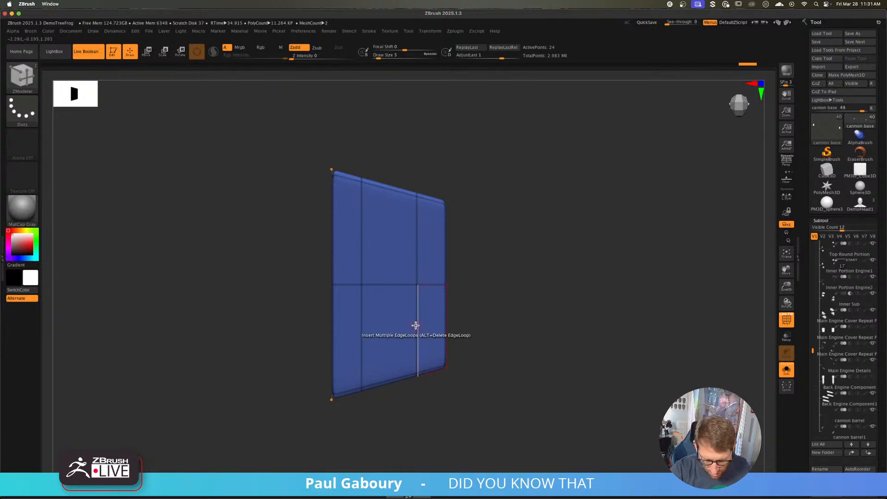
- Turn off the panel's dynamic subdivision and slide the vertical loop on its short side toward the outer edge with Slide EdgeLoop Complete
key("space")
left_click(481, 276)
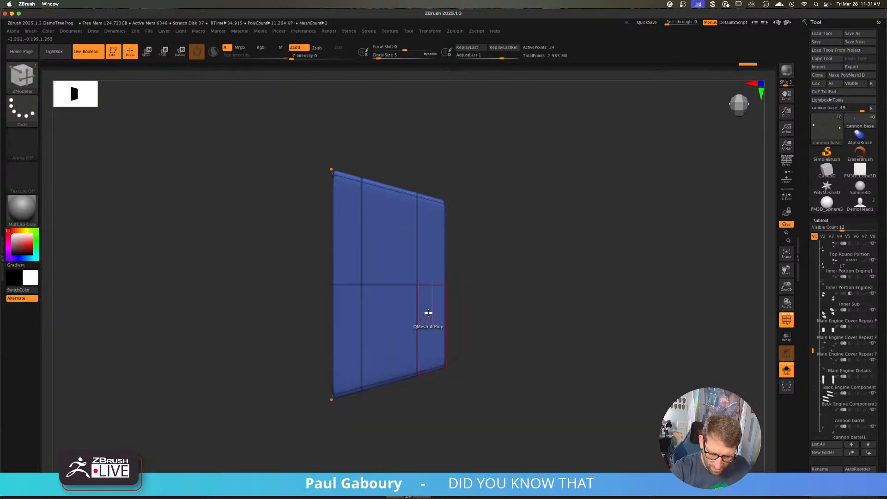
key("shift+d")
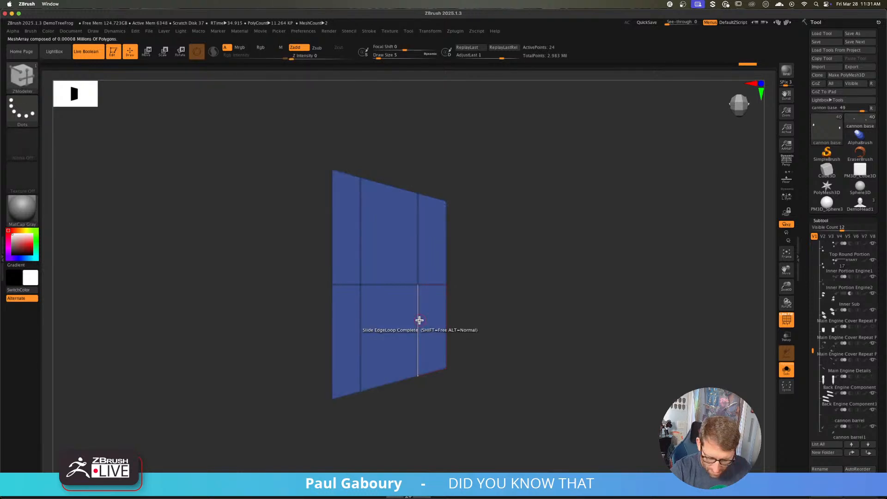
left_click_drag(419, 320, 427, 321)
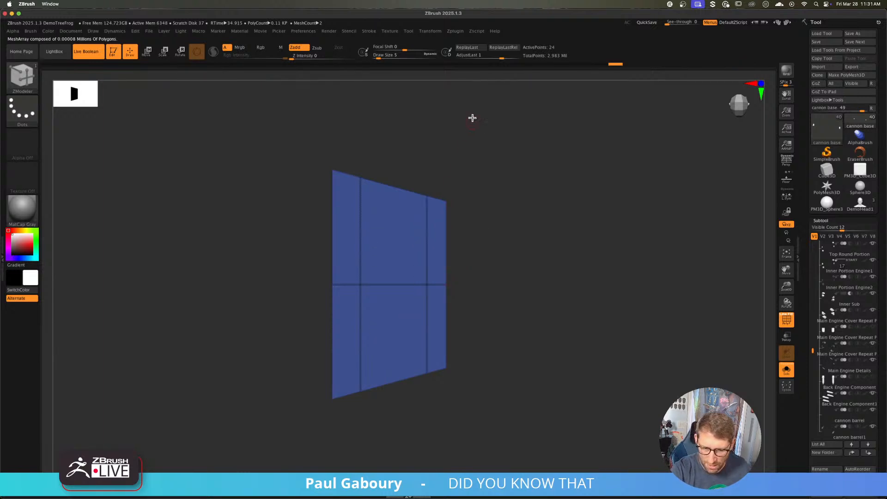
- Turn on Local Symmetry and switch the active symmetry axis away from X for the wing panel
left_click(431, 32)
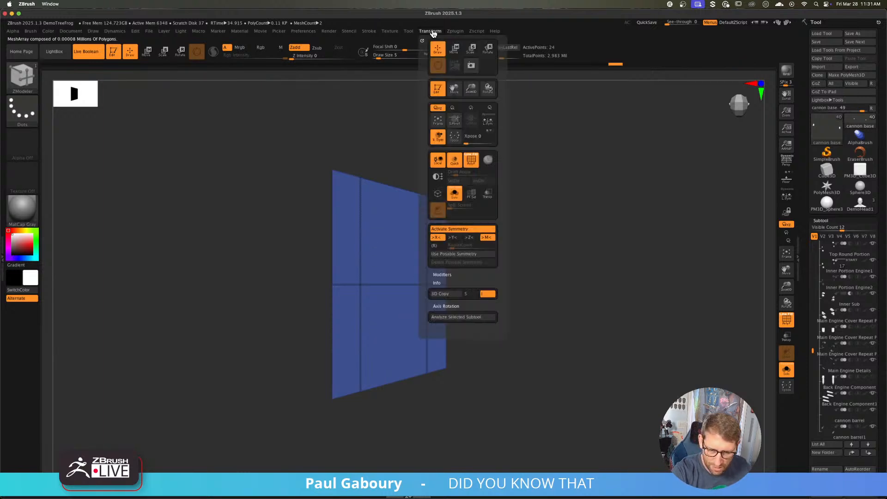
left_click(469, 238)
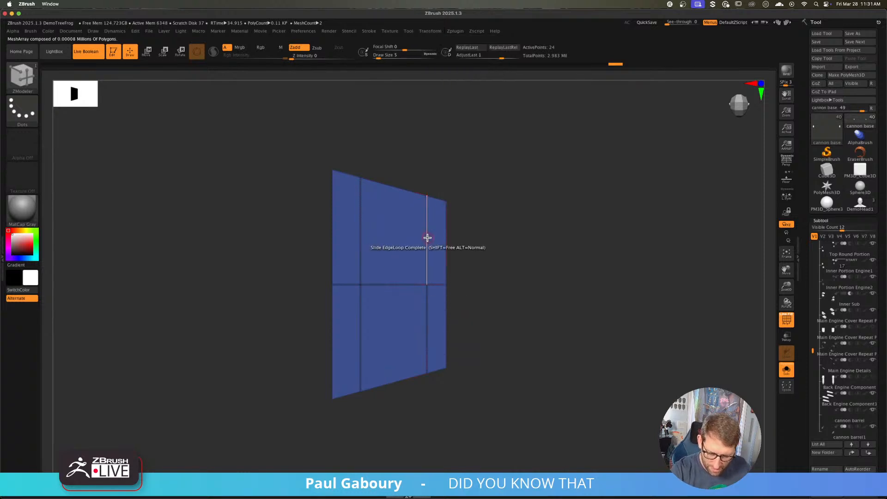
left_click(430, 31)
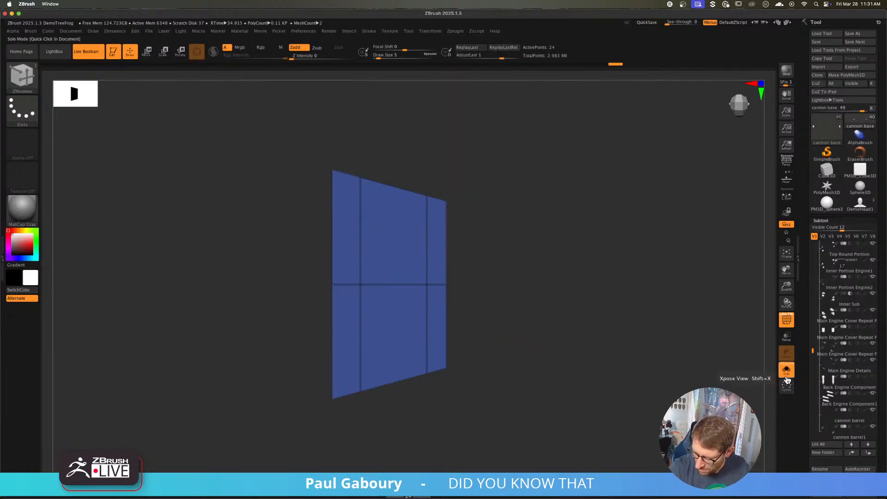
left_click(786, 199)
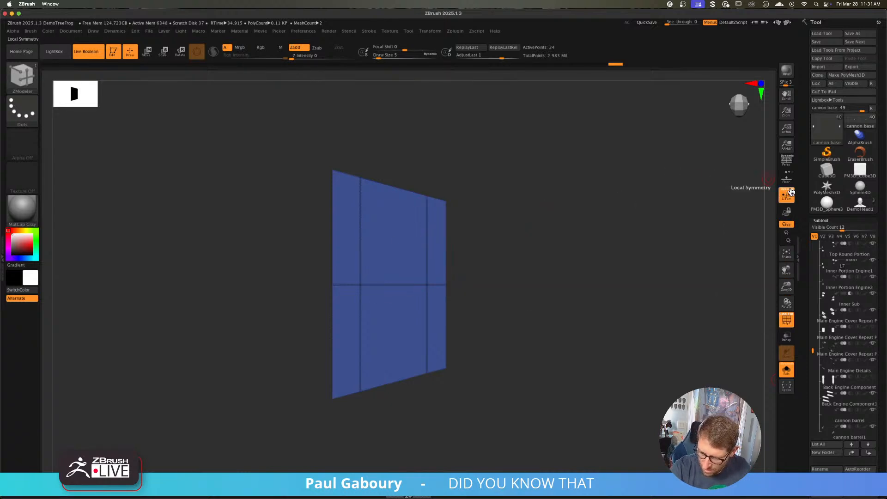
left_click(430, 31)
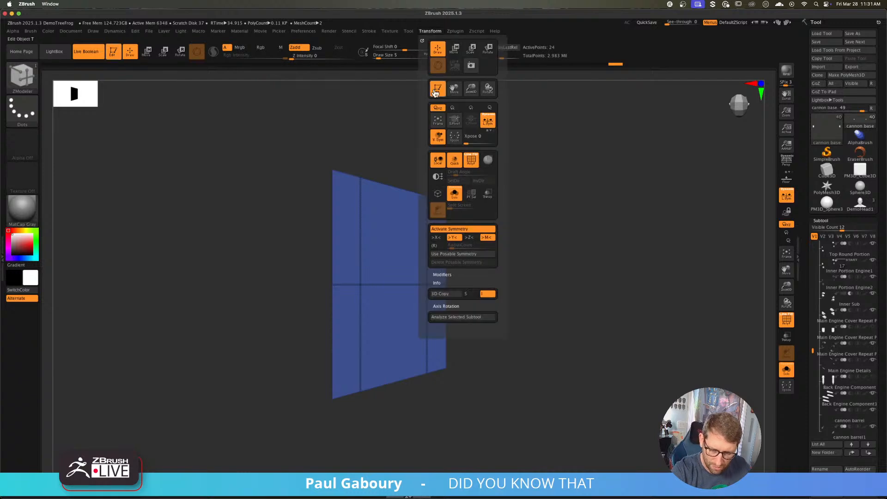
- Change the ZModeler edge action back to Insert and add mirrored edge loops near the panel's two slanted ends
left_click_drag(421, 261, 425, 247)
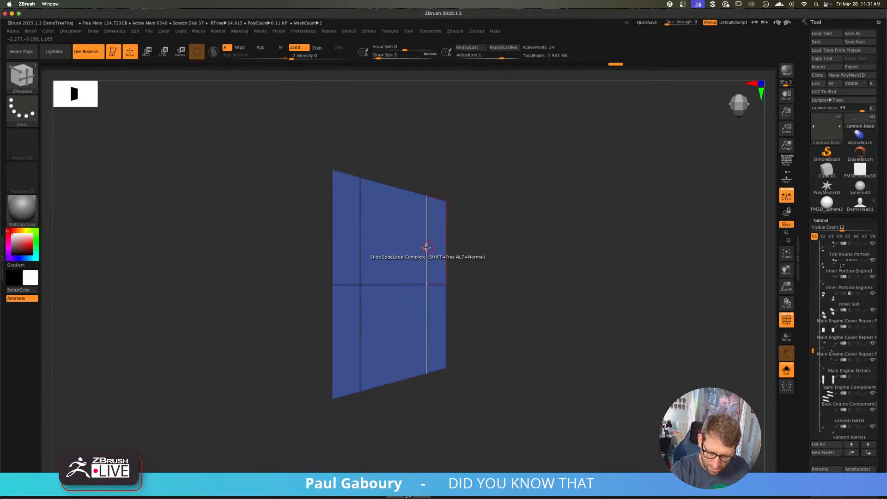
key("space")
left_click(419, 239)
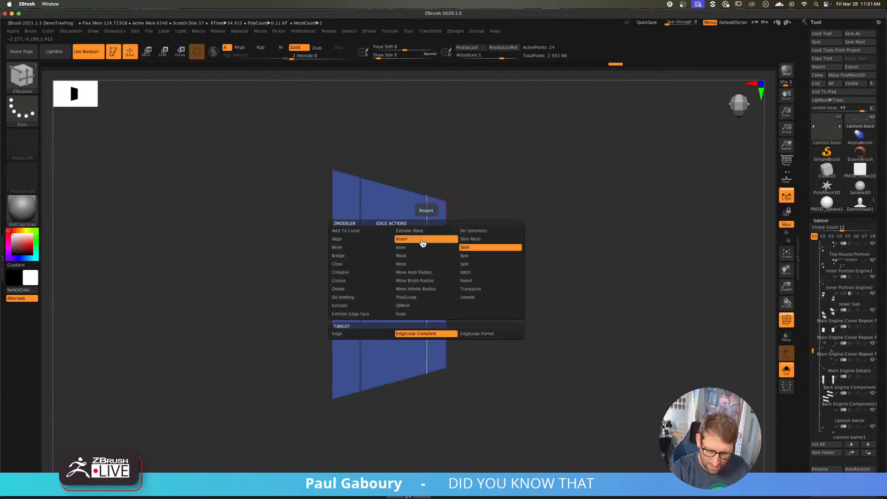
left_click(417, 333)
left_click(428, 207)
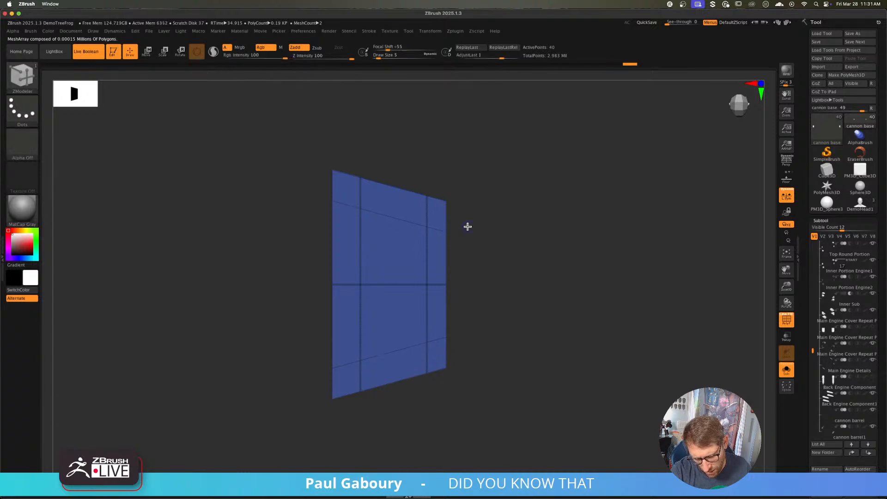
- Mark the panel's inner polygons enclosed by the border loops and QMesh them as one group
left_click_drag(468, 227, 482, 325)
left_click_drag(396, 313, 360, 266, "alt")
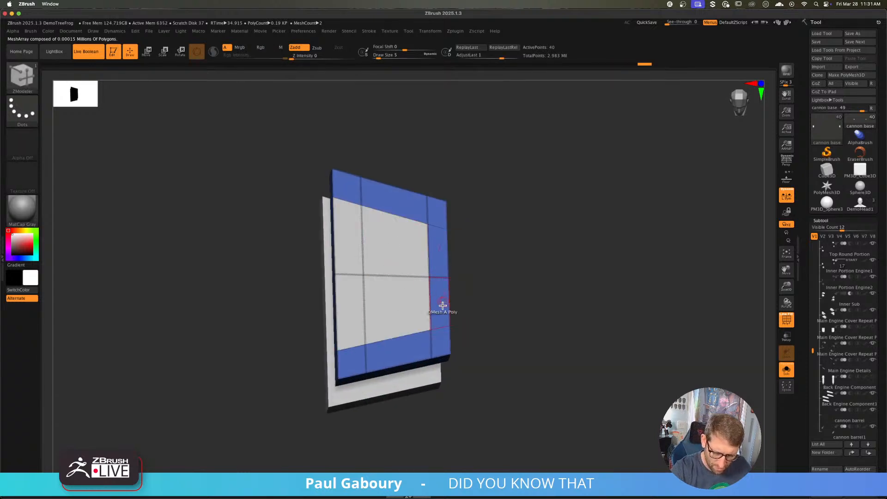
left_click_drag(467, 314, 439, 277)
key("space")
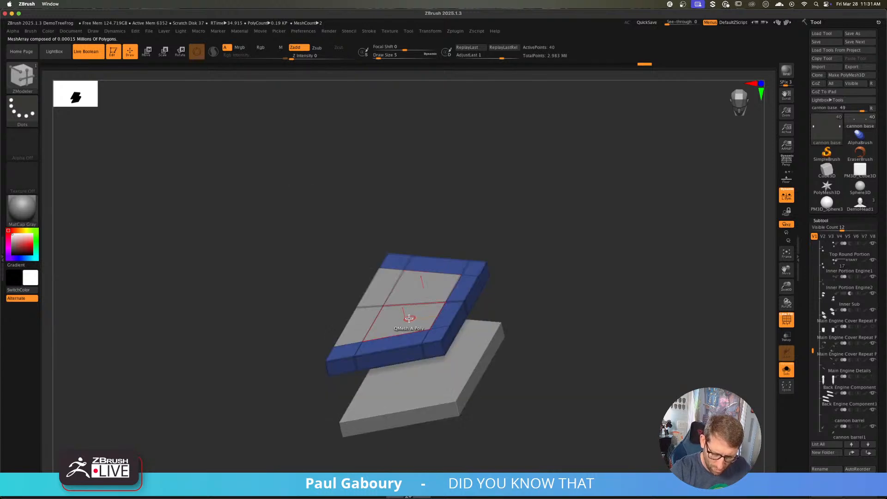
left_click_drag(409, 318, 408, 314)
left_click_drag(531, 316, 501, 344)
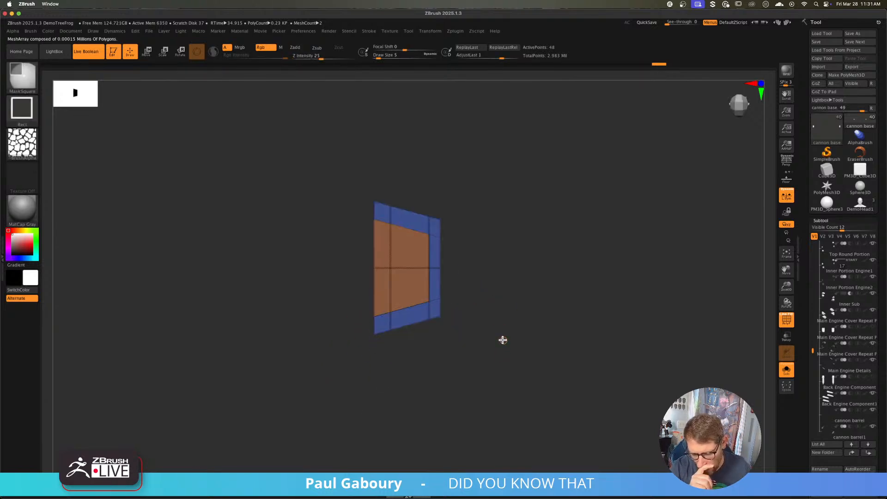
- Undo the last QMesh and slide the mirrored loops closer to the panel's slanted ends with Slide EdgeLoop Complete
key("ctrl+z")
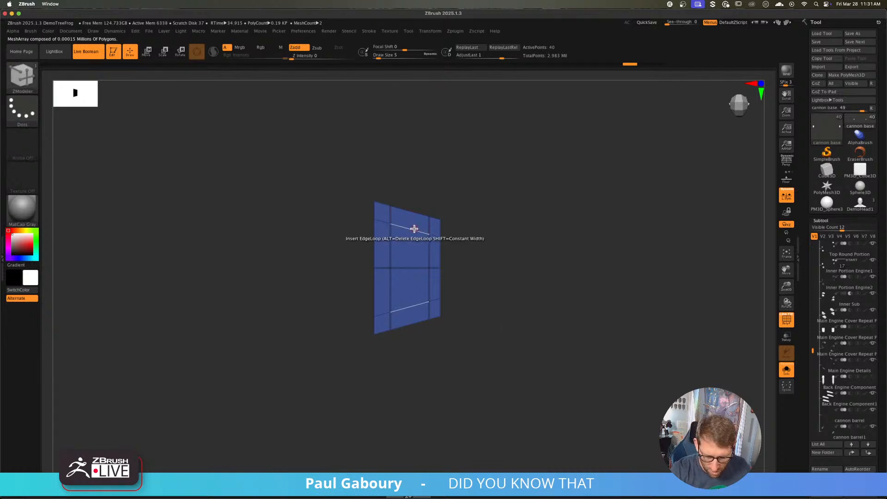
key("space")
left_click(461, 253)
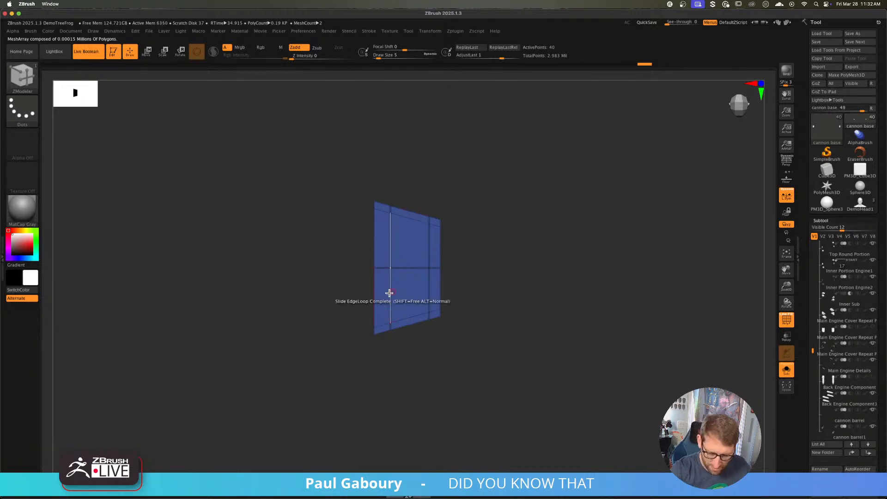
- Mark the polygons inside the border loops again and QMesh them as one raised group in a different polygroup color
left_click_drag(384, 288, 404, 274, "alt")
right_click_drag(424, 284, 411, 290)
left_click_drag(411, 290, 410, 287)
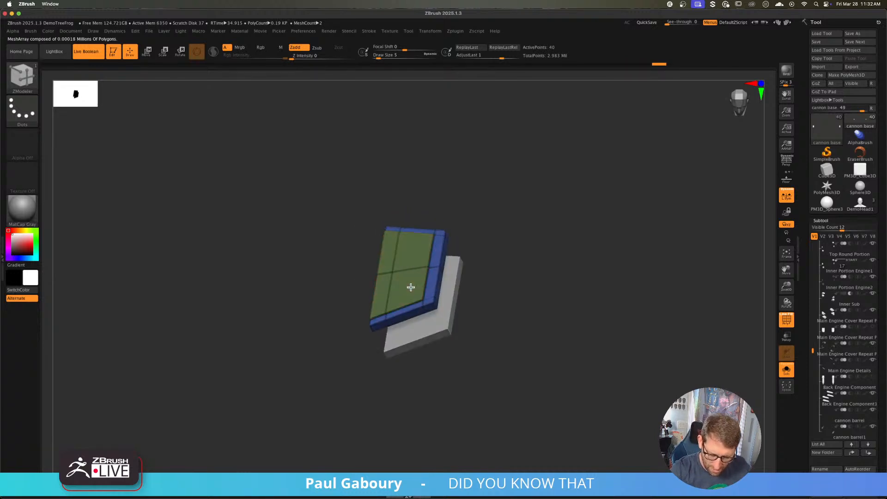
key("alt")
key("alt")
key("alt")
key("alt")
key("alt")
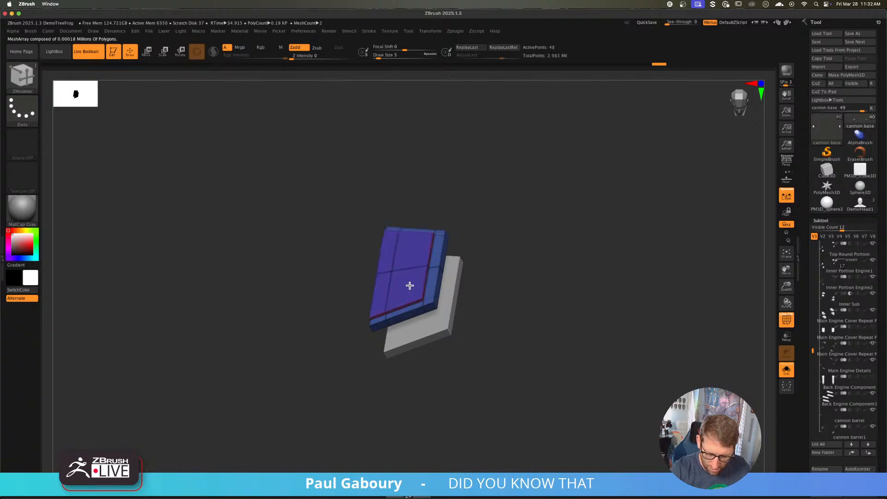
- Hide the polyframe, turn on the panel's dynamic subdivision and crease all of its edges
key("shift+f")
key("d")
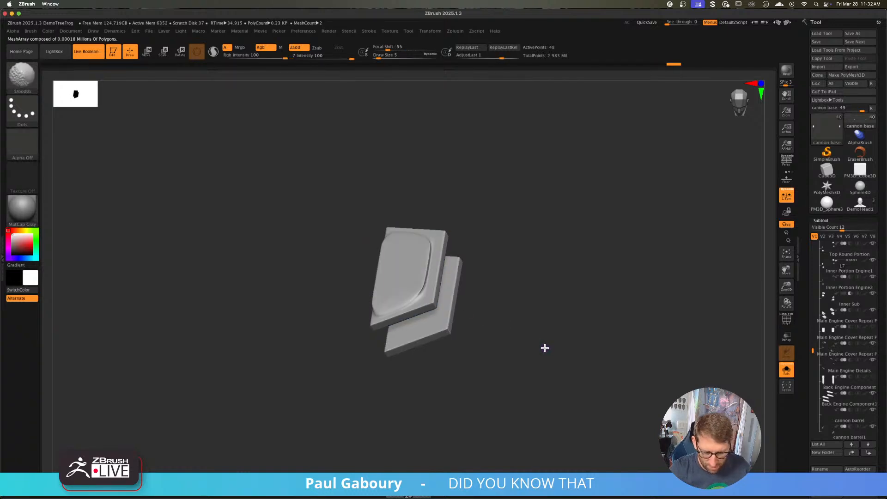
left_click(825, 220)
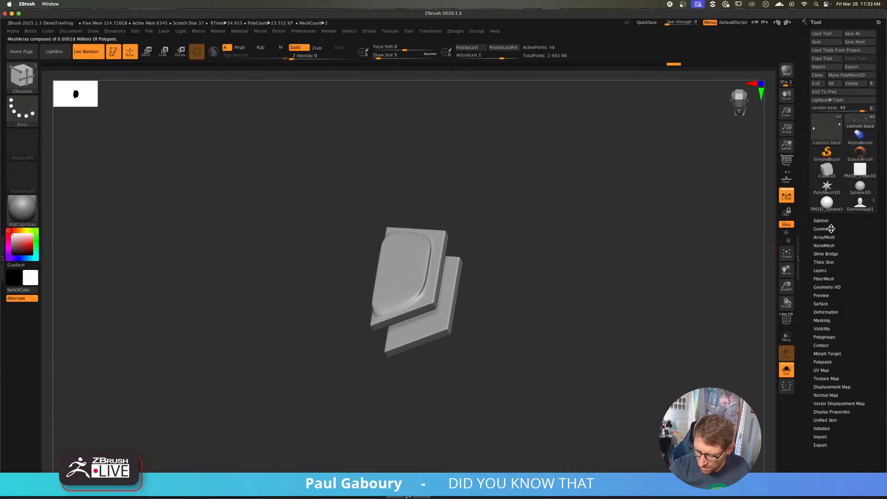
left_click(827, 229)
left_click(859, 332)
mouse_move(497, 286)
left_mouse_down()
mouse_move(505, 351)
mouse_move(510, 358)
mouse_move(503, 330)
mouse_move(522, 368)
left_mouse_up()
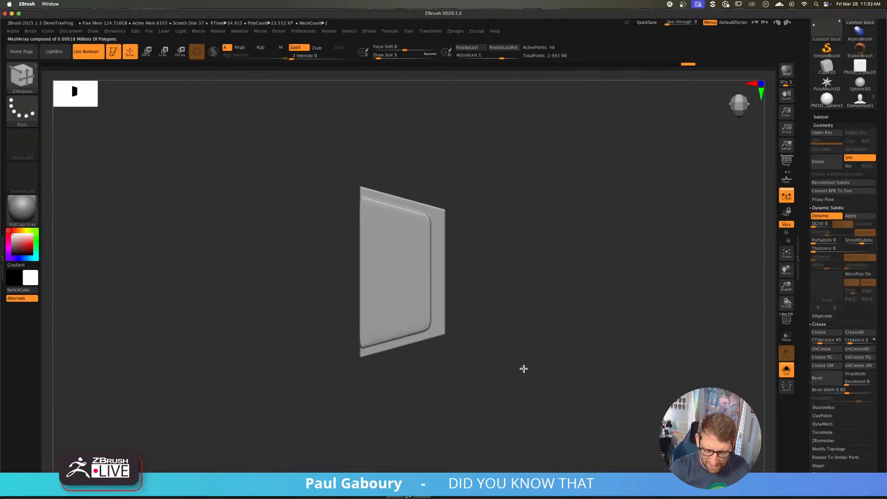
- Add a supporting edge loop beside the raised inner area's border with ZModeler to tighten its rounded corners
key("shift+f")
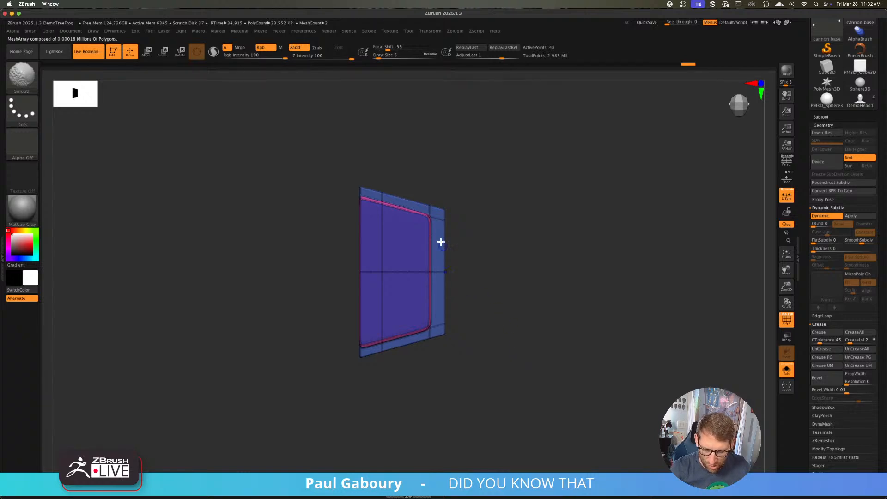
key("shift+f")
key("b")
key("z")
key("m")
key("space")
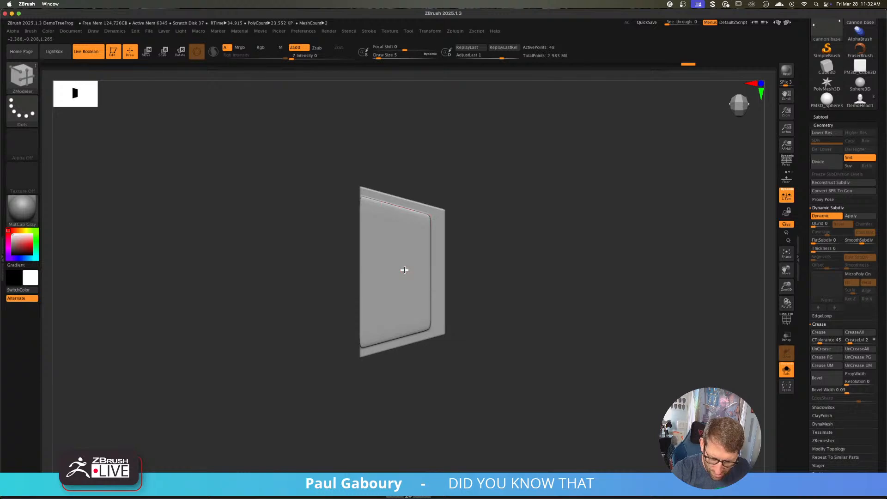
left_click(429, 236)
left_click(430, 231)
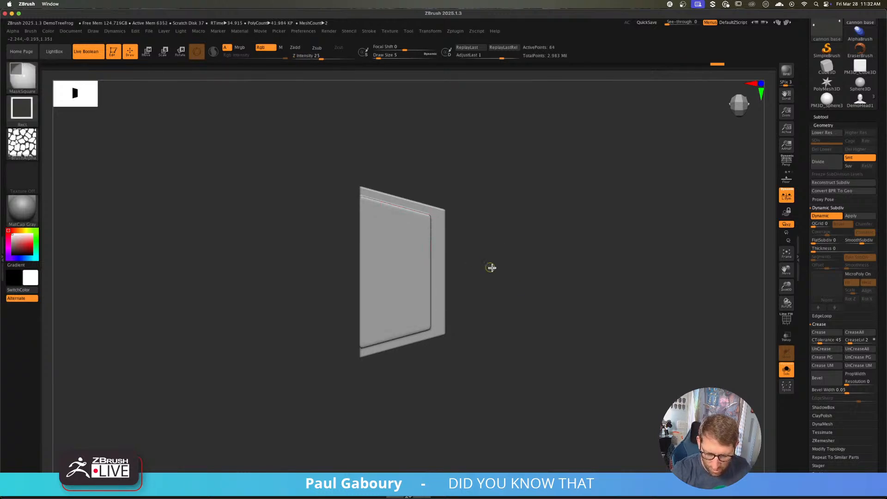
- Turn off Solo and move the panel down along Y with the Gizmo, closer to the wing
right_click_drag(491, 267, 696, 354, "ctrl")
left_click(788, 375)
right_click_drag(519, 373, 494, 339)
key("ctrl")
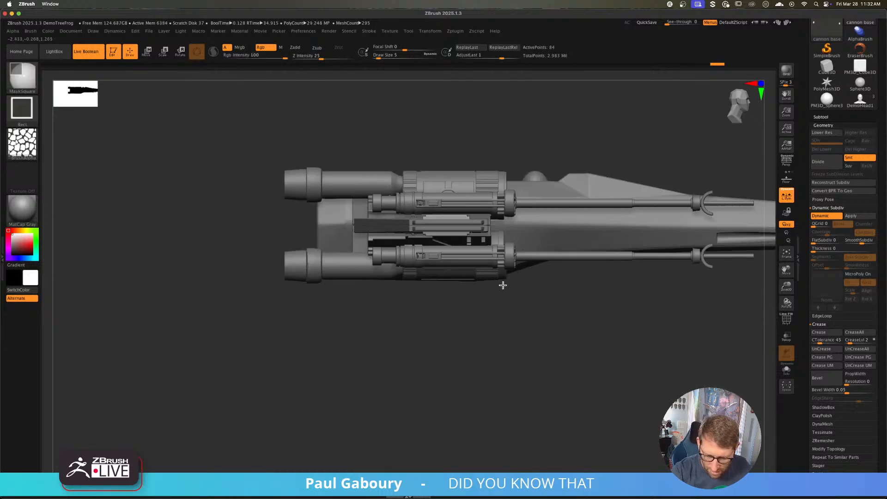
right_click_drag(503, 285, 518, 305, "ctrl")
key("w")
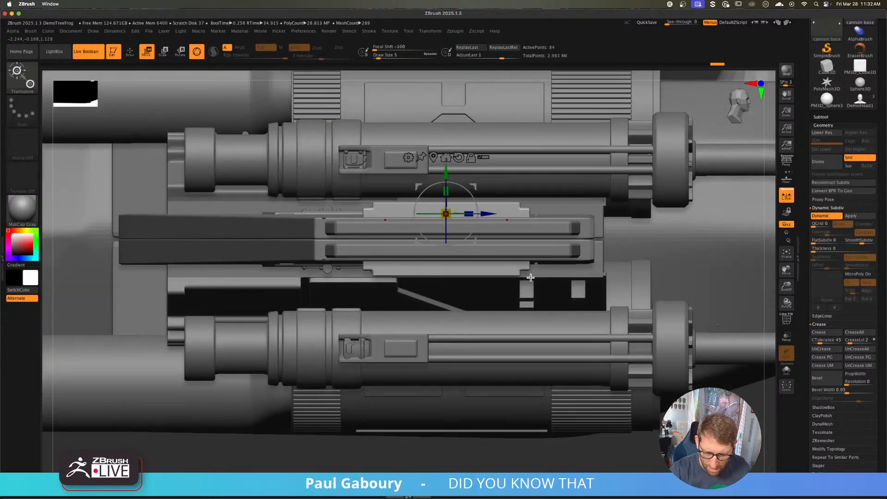
left_click_drag(446, 172, 447, 178)
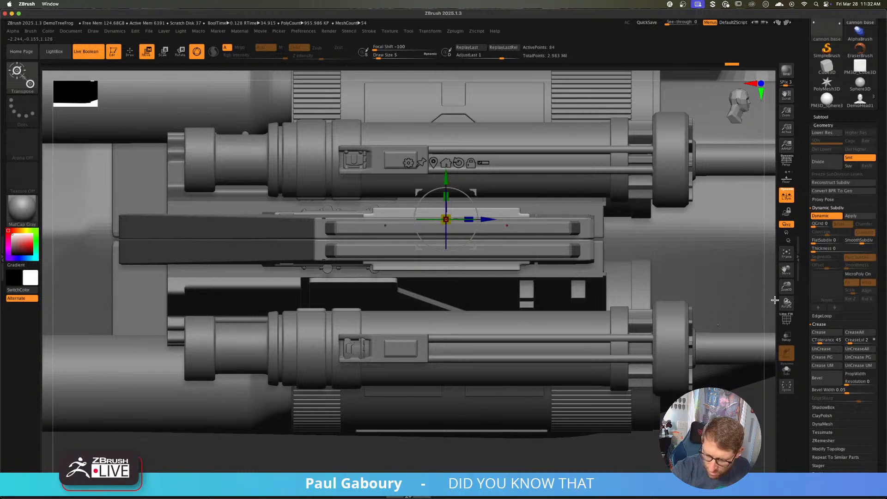
- Isolate the panel and use the MaskPen brush to mask all of it except the raised inner area
left_click(787, 369)
left_click_drag(587, 270, 575, 248)
right_click_drag(574, 247, 589, 253, "ctrl")
mouse_move(281, 151)
left_mouse_down("ctrl")
mouse_move(569, 181)
mouse_move(323, 199)
mouse_move(285, 167)
left_mouse_up("ctrl")
left_click(28, 84)
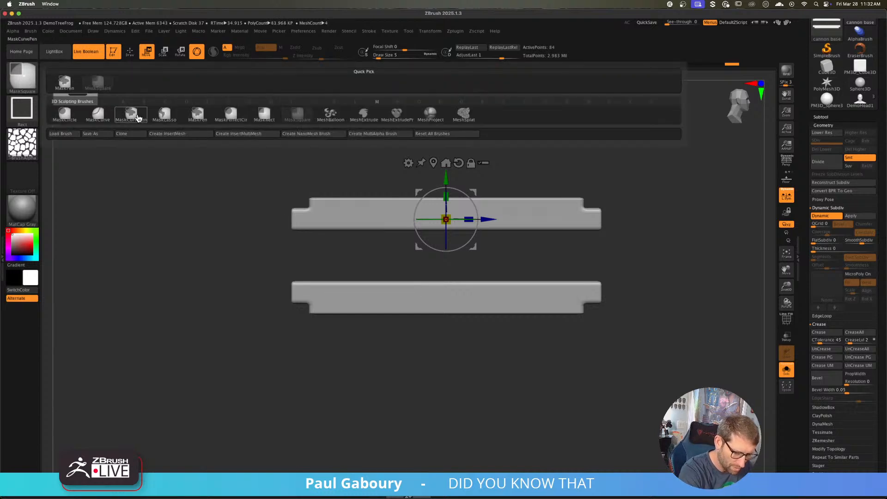
left_click(204, 119)
left_click_drag(277, 164, 638, 203, "ctrl")
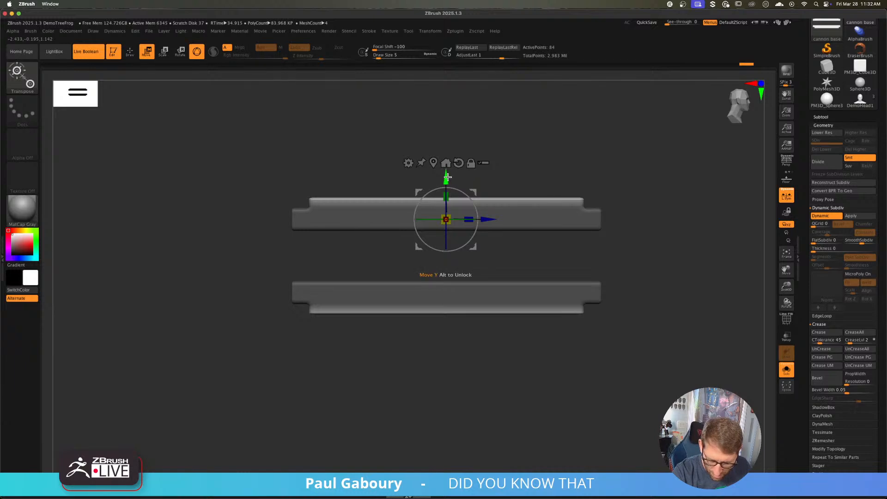
- Lower the unmasked raised area along Y to make it thinner and clear the mask
key("shift+f")
key("shift+f")
left_click_drag(448, 177, 448, 182)
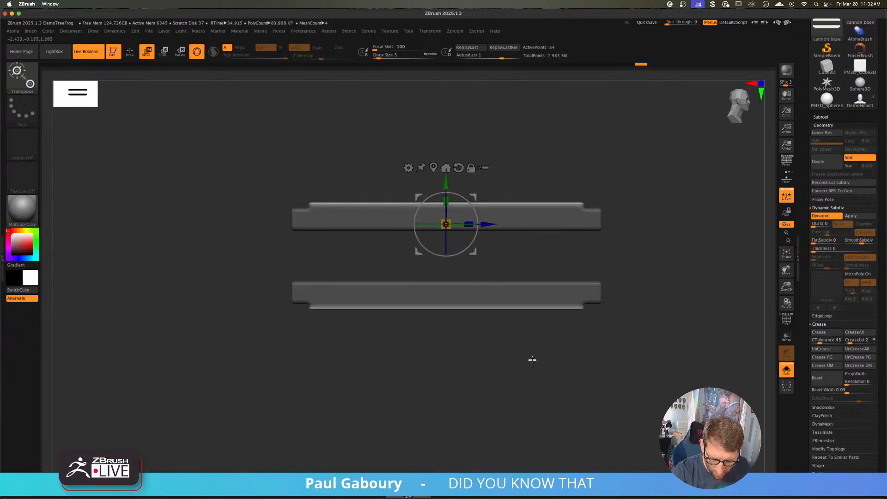
mouse_move(636, 346)
right_mouse_down("ctrl")
mouse_move(651, 352)
mouse_move(645, 346)
right_mouse_up("ctrl")
key("shift+f")
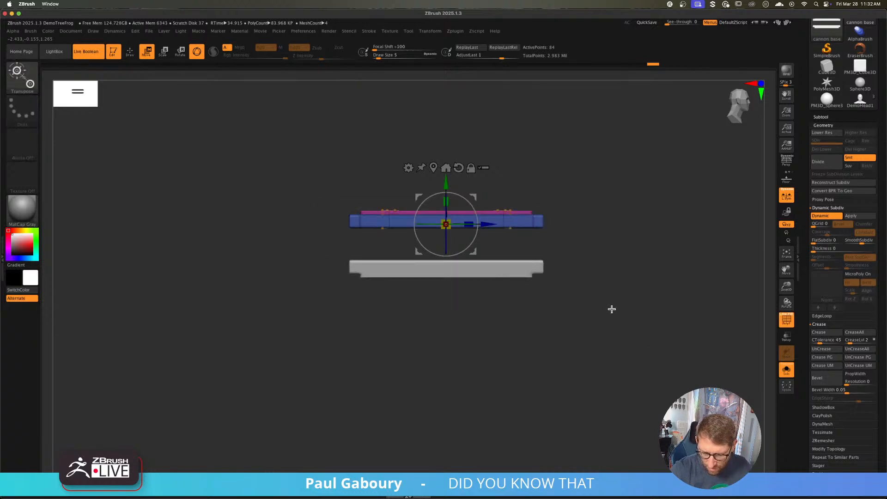
left_click_drag(612, 309, 596, 348)
key("shift+f")
- Turn off Solo and duplicate the panel upward along Y with the Gizmo
left_click(786, 372)
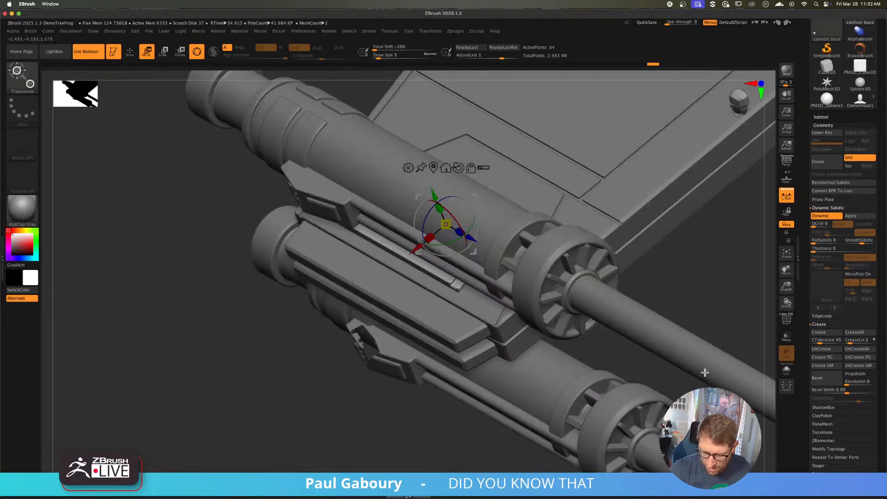
mouse_move(556, 365)
right_mouse_down("ctrl")
mouse_move(503, 321)
mouse_move(526, 303)
mouse_move(522, 312)
right_mouse_up("ctrl")
key("q")
mouse_move(535, 347)
right_mouse_down()
mouse_move(552, 406)
mouse_move(543, 416)
mouse_move(525, 372)
mouse_move(518, 307)
right_mouse_up()
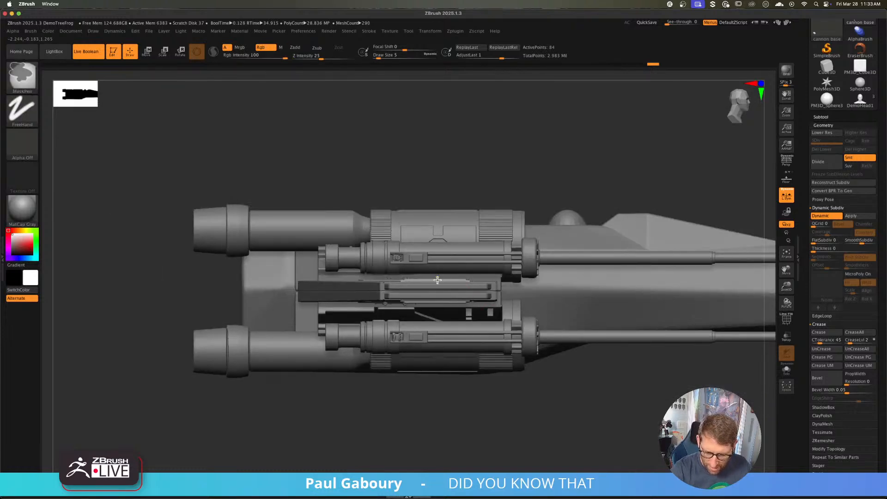
right_click_drag(438, 280, 473, 331, "ctrl")
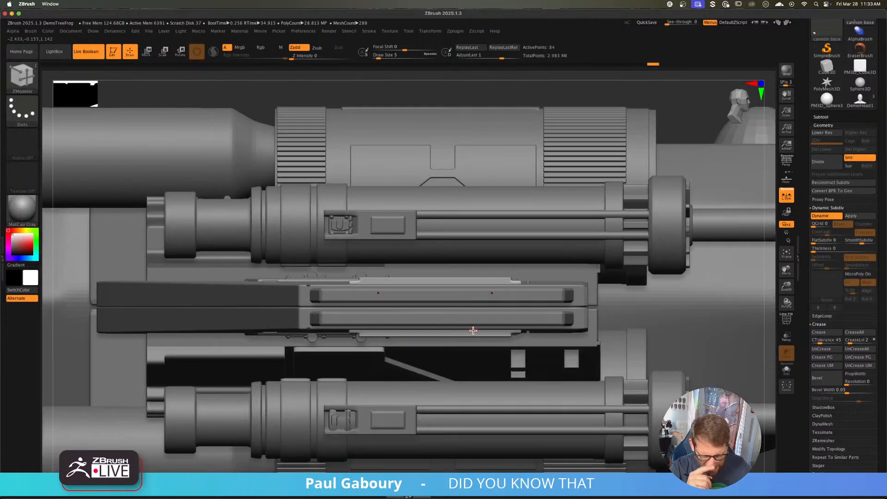
key("w")
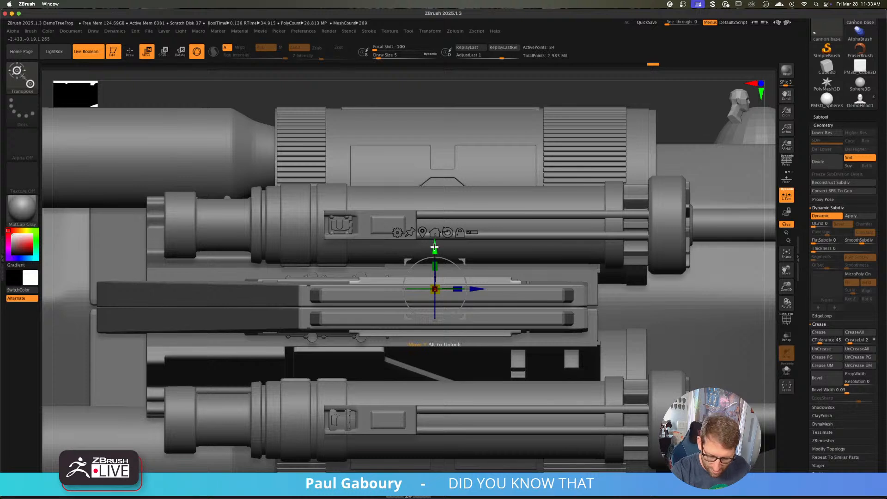
left_click_drag(434, 247, 440, 217, "ctrl")
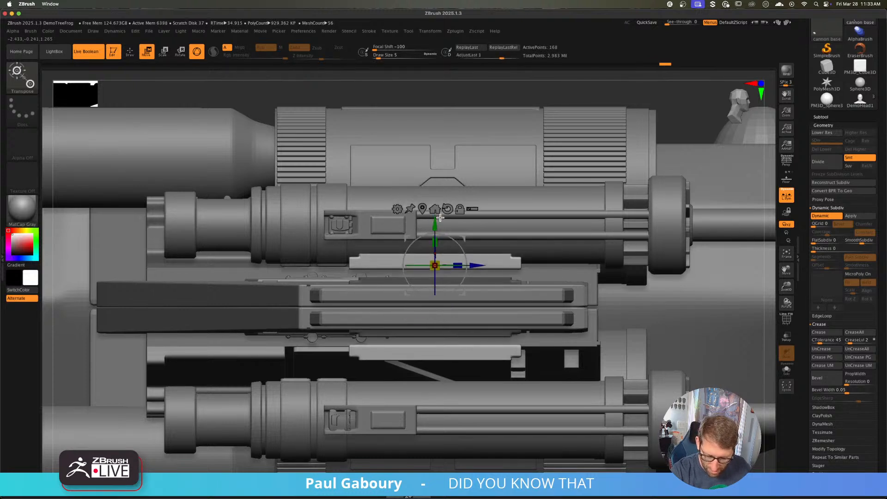
- Replace the duplicated panel with a PolyCube primitive and crease all of its edges
left_click(398, 209)
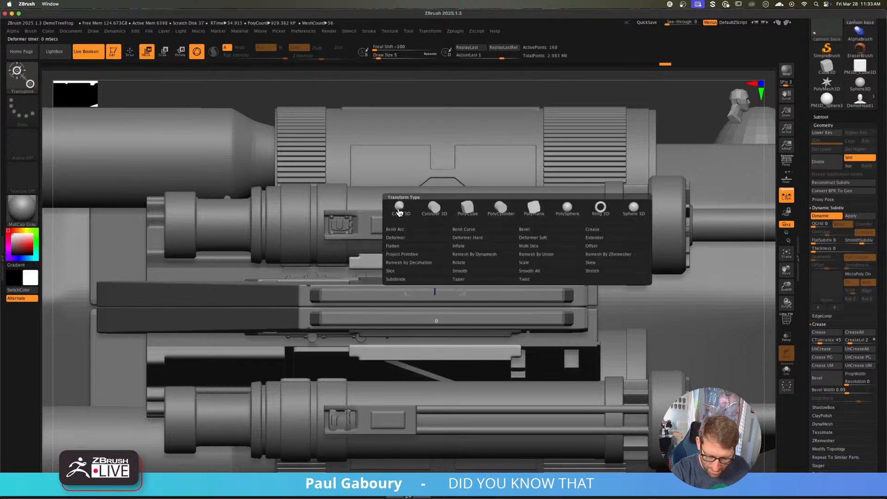
left_click(473, 212)
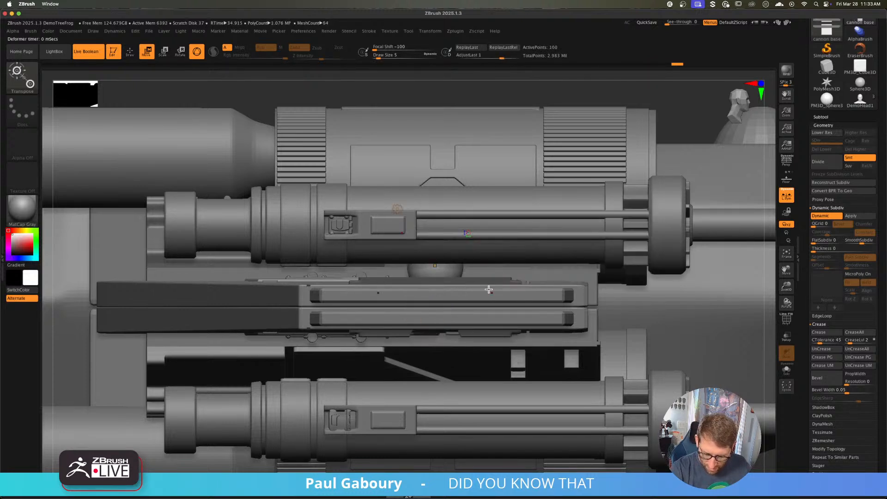
left_click(845, 333)
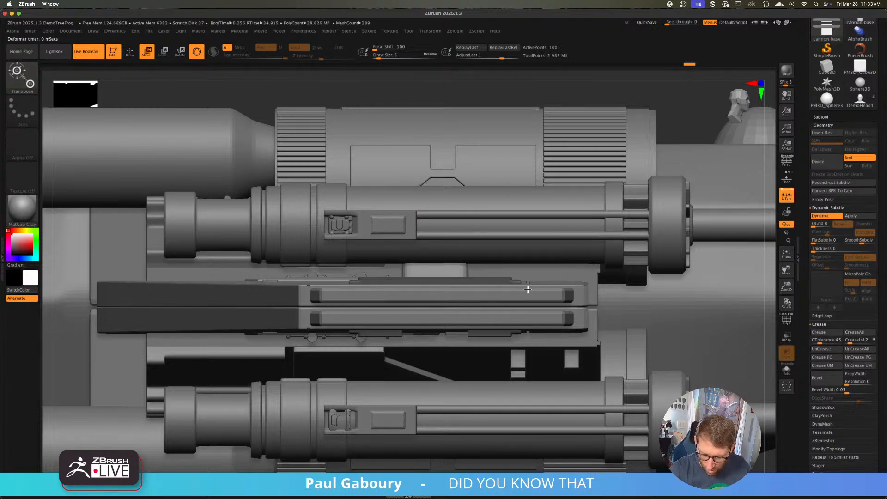
right_click_drag(528, 289, 603, 318)
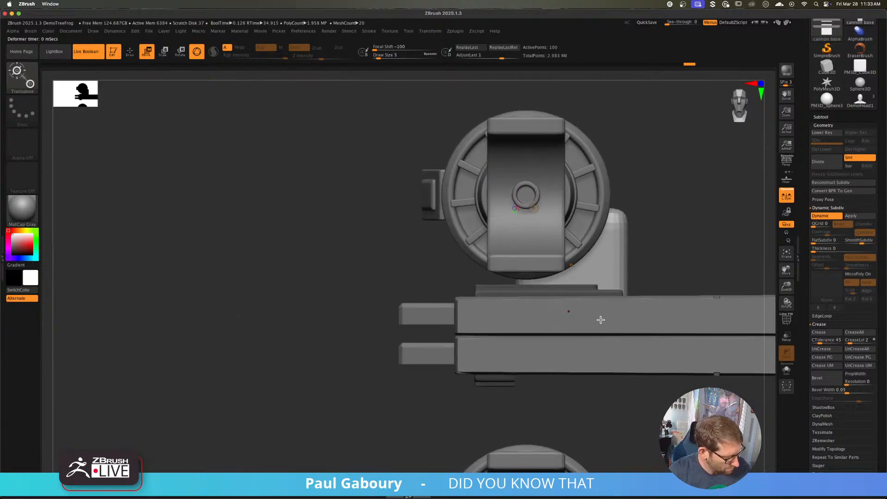
- Position the block under the cannon along X, scale it narrower in X and stretch it along the cannon's length
left_click_drag(529, 265, 493, 315)
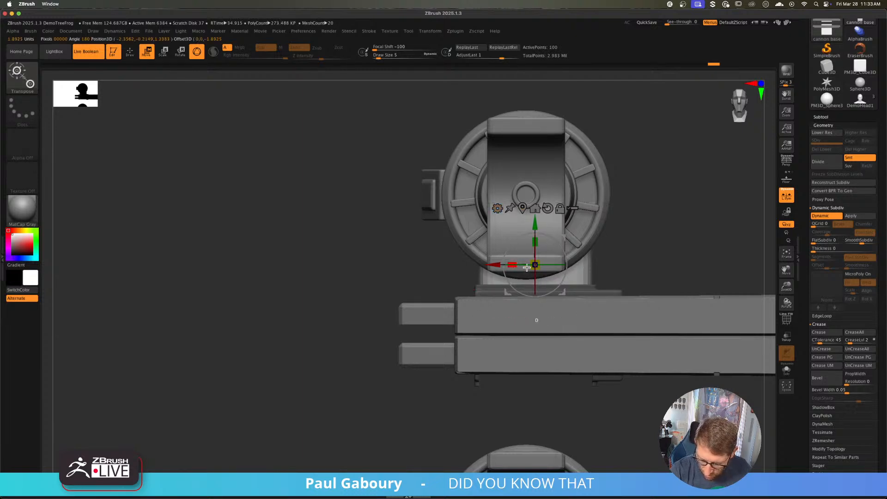
left_click_drag(526, 268, 566, 277)
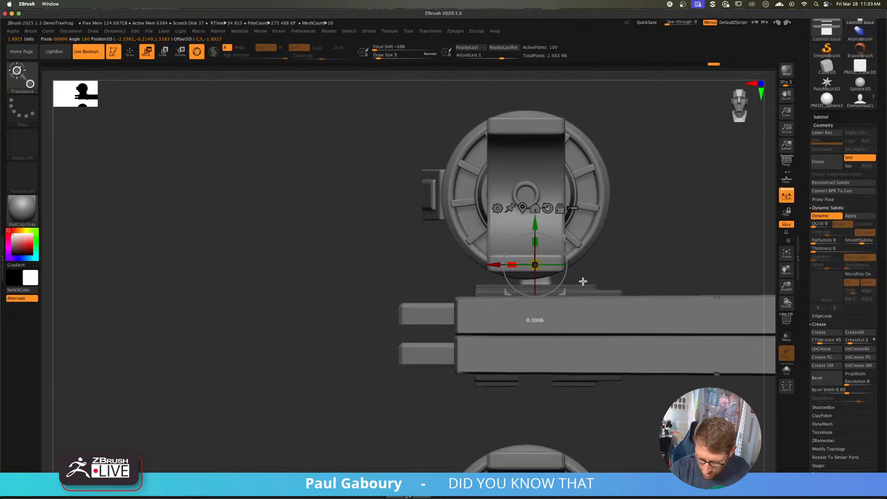
left_click_drag(493, 265, 484, 262)
right_click_drag(590, 344, 568, 329, "ctrl")
right_click_drag(513, 316, 493, 307, "ctrl")
left_click_drag(407, 279, 436, 325)
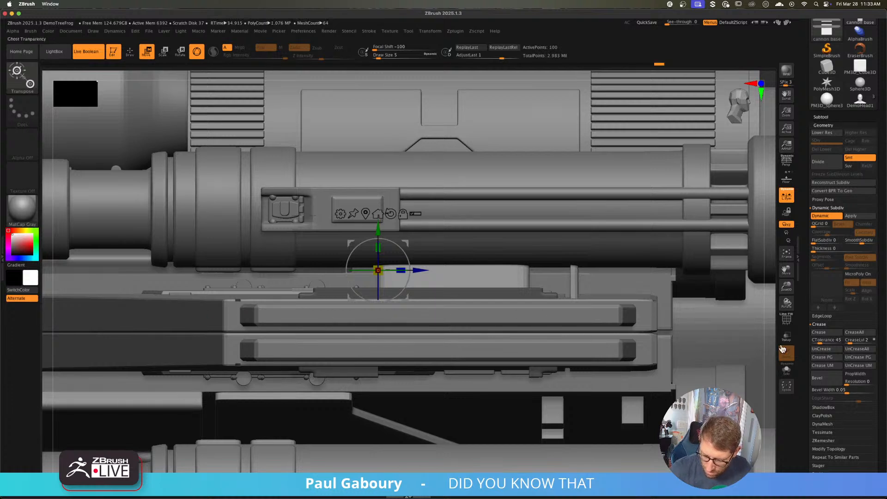
- Isolate the panel and block, and recenter the Gizmo on the unmasked block
left_click(786, 373)
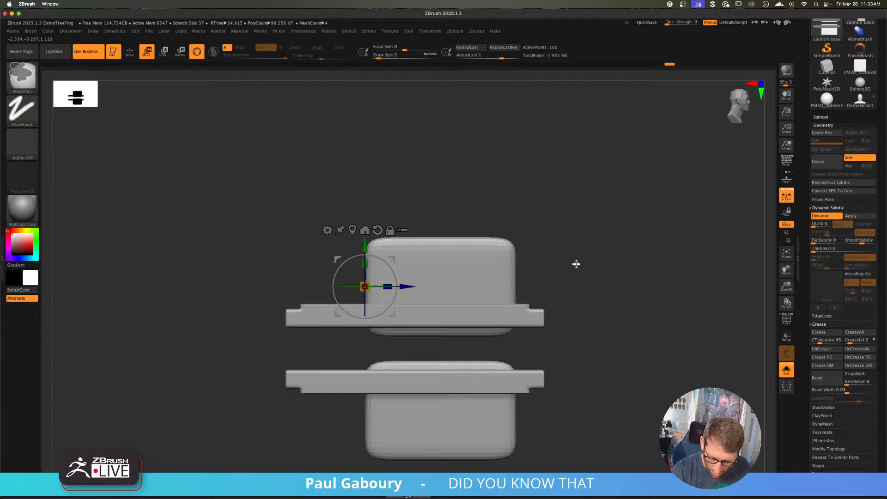
left_click(501, 271)
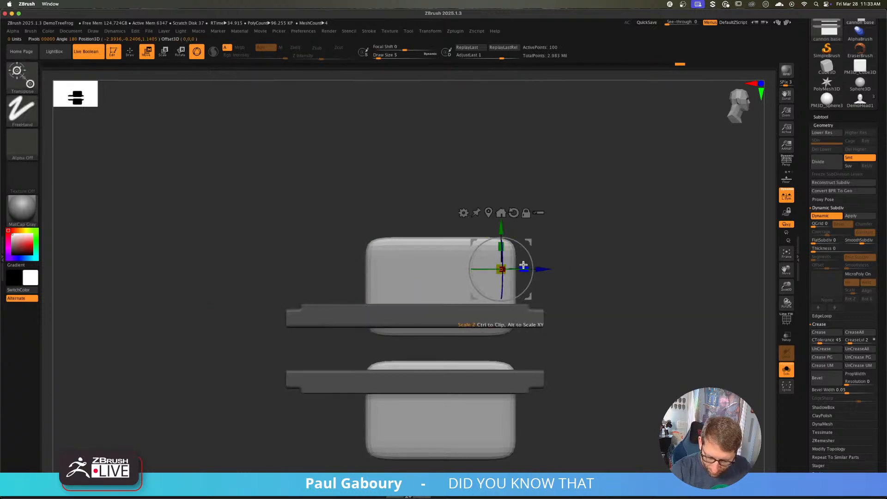
left_click(488, 212)
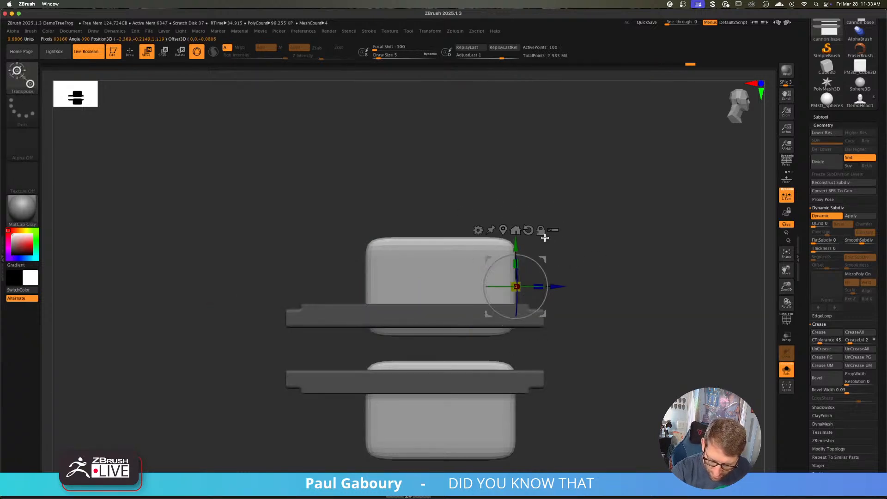
mouse_move(544, 238)
left_mouse_down()
mouse_move(594, 297)
mouse_move(576, 265)
mouse_move(503, 256)
left_mouse_up()
left_click(503, 230)
- Undo the skewed block move and slide the block along Z toward the panel's middle with the Gizmo orientation reset
left_click_drag(571, 266, 573, 334)
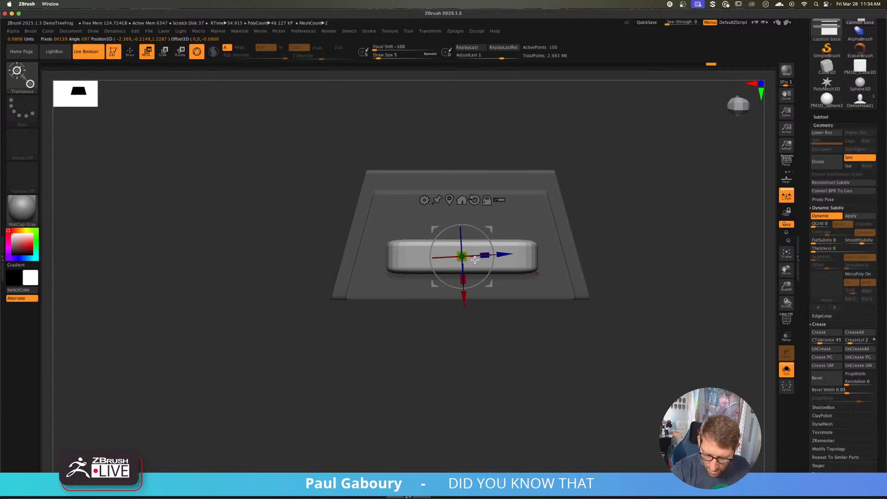
key("super+z")
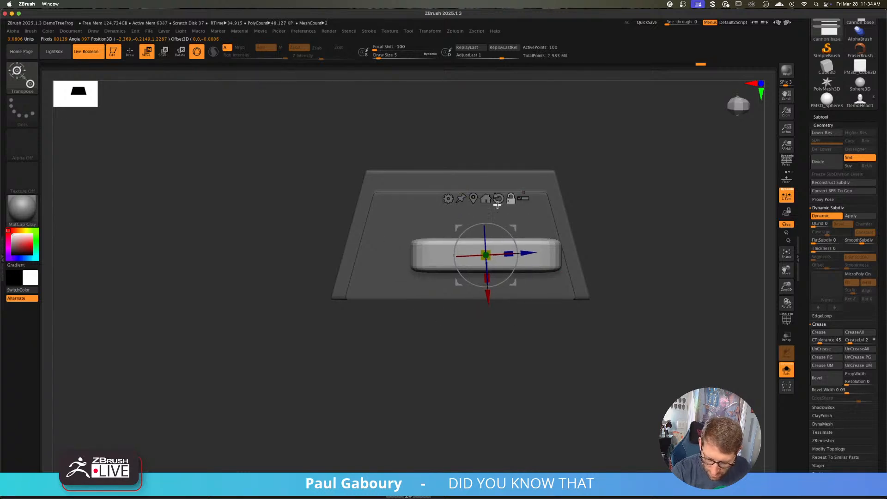
key("super+shift+z")
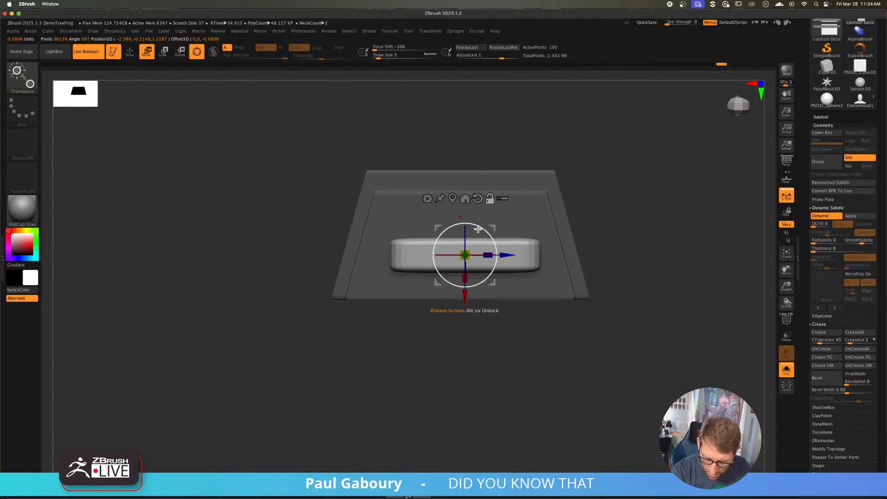
- Stretch the block along Z until it nearly fills the panel's raised inner area, and nudge it along Z to center it
left_click_drag(492, 257, 513, 261)
left_click_drag(605, 267, 621, 331, "shift")
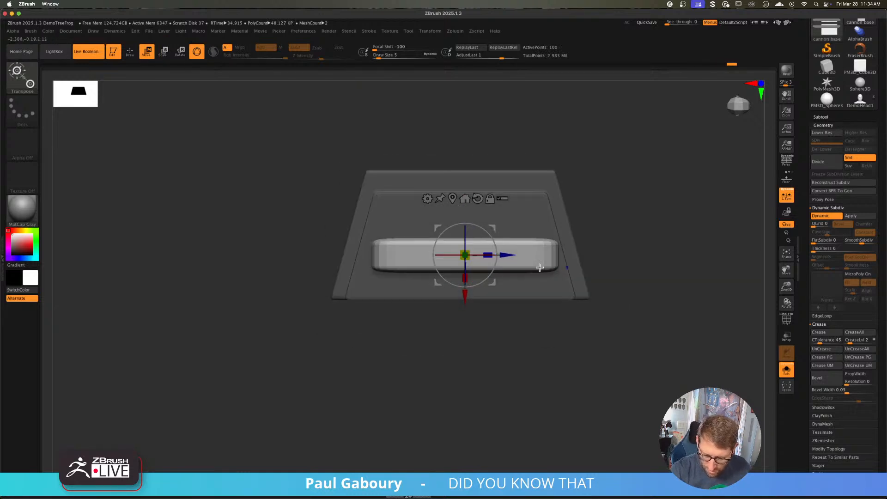
left_click_drag(501, 257, 503, 257)
- Using masks, raise the block's underside into the panel and lower its top to meet the cannon, and show the whole ship again
left_click_drag(546, 368, 546, 271)
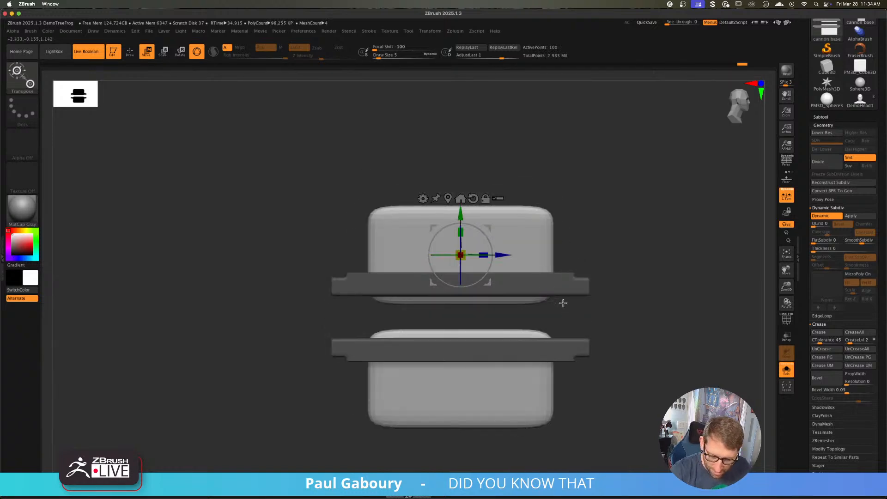
left_click_drag(329, 158, 614, 249, "ctrl")
mouse_move(458, 214)
left_mouse_down()
mouse_move(459, 190)
mouse_move(459, 200)
left_mouse_up()
right_click_drag(578, 182, 583, 202, "ctrl")
left_click_drag(622, 172, 573, 186, "ctrl")
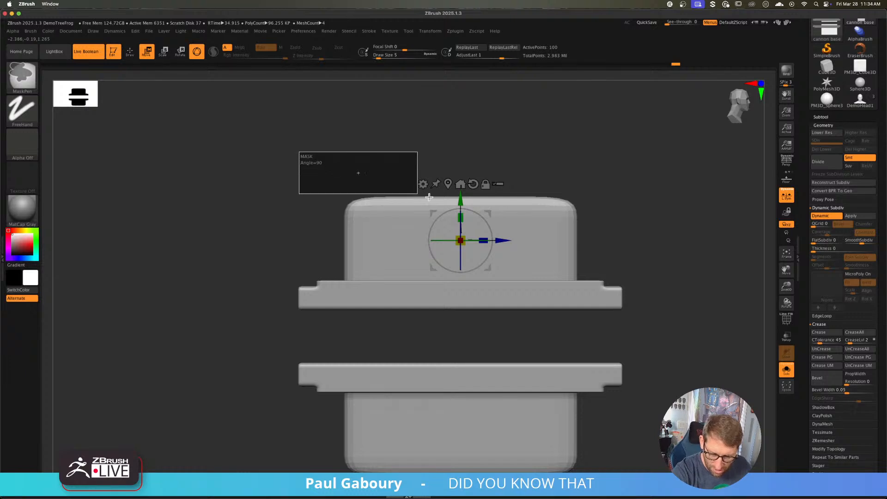
left_click_drag(460, 200, 461, 242)
left_click(787, 374)
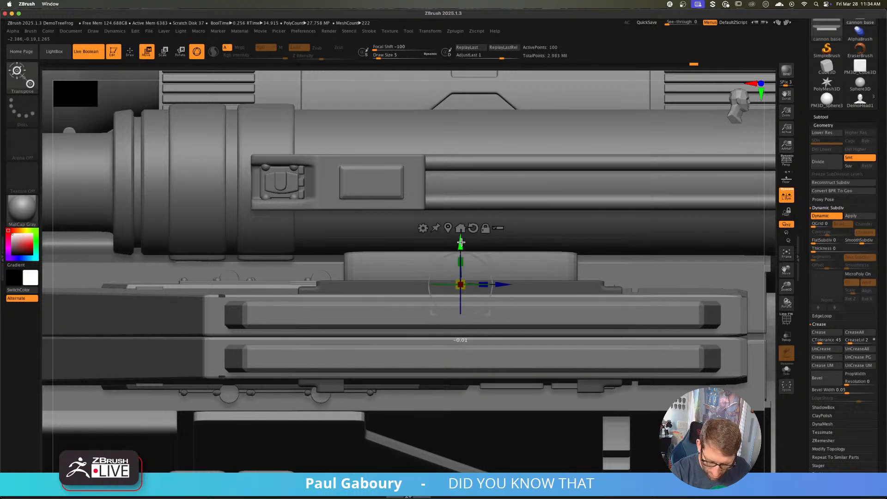
- Try to nudge the block slightly along X beneath the cannon in the front view
right_click_drag(548, 280, 422, 235, "ctrl")
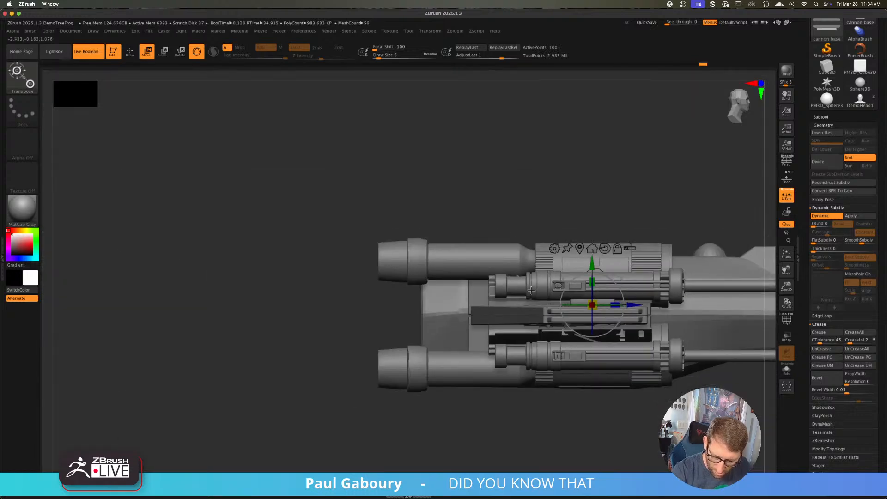
mouse_move(635, 380)
right_mouse_down("ctrl")
mouse_move(586, 382)
mouse_move(655, 341)
mouse_move(526, 307)
mouse_move(541, 267)
mouse_move(623, 403)
right_mouse_up("ctrl")
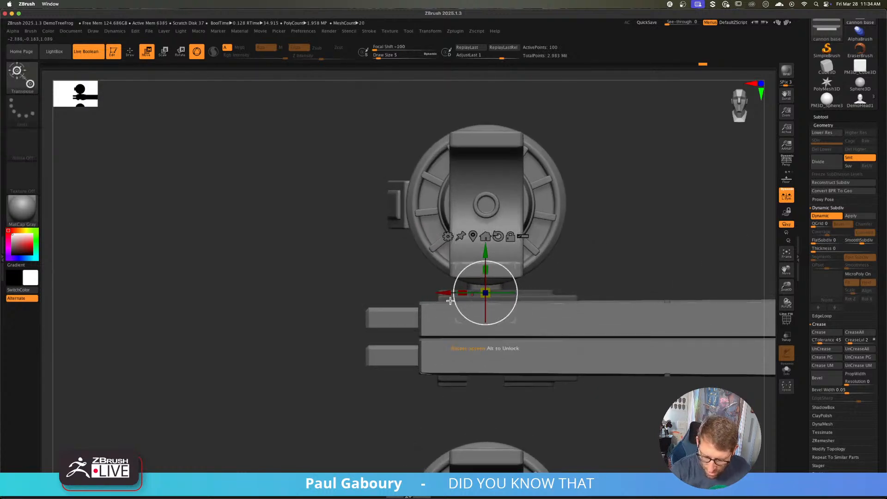
left_click_drag(448, 294, 450, 293)
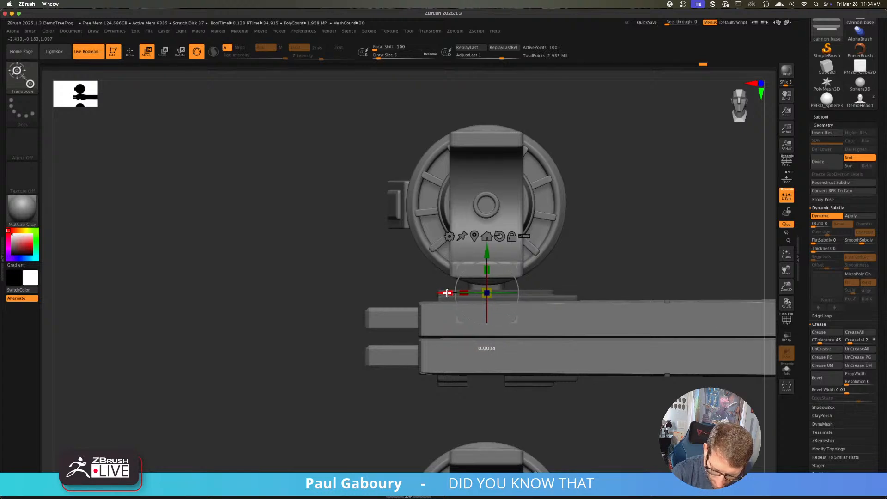
key("ctrl+z")
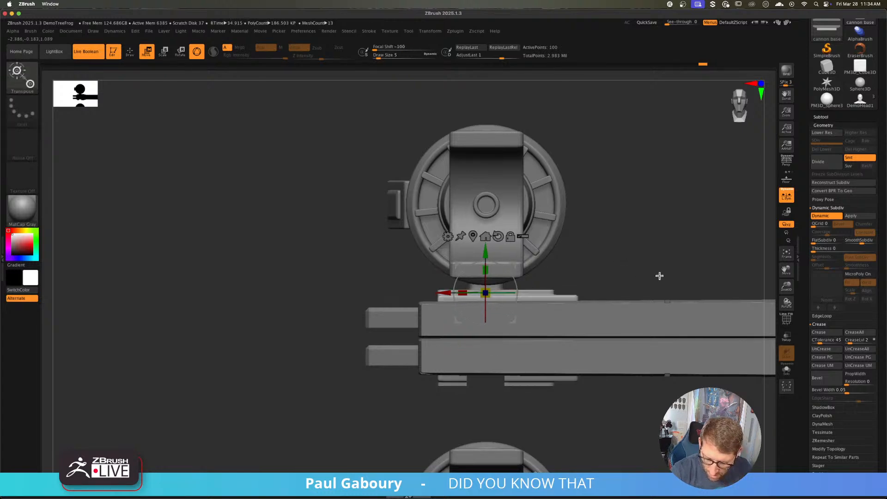
- Isolate the panel part, recenter the Gizmo on the unmasked block and scale it about 1.084 in X
left_click(786, 371)
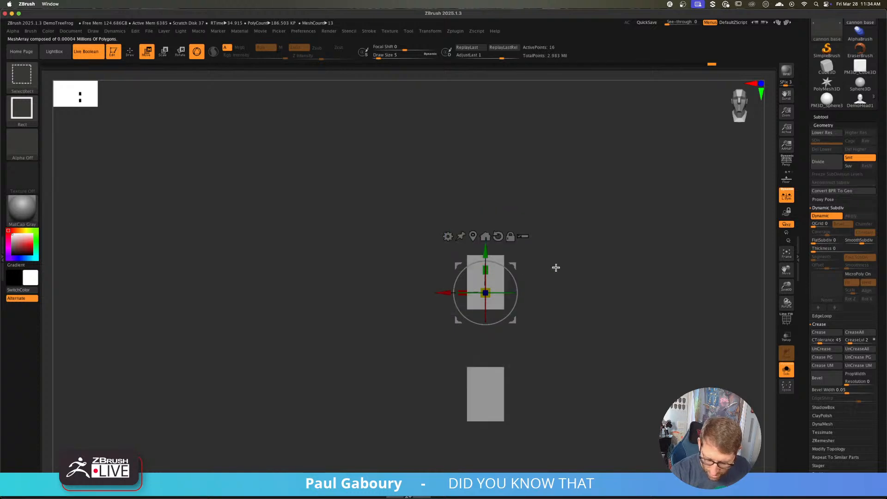
left_click(579, 260, "ctrl+shift")
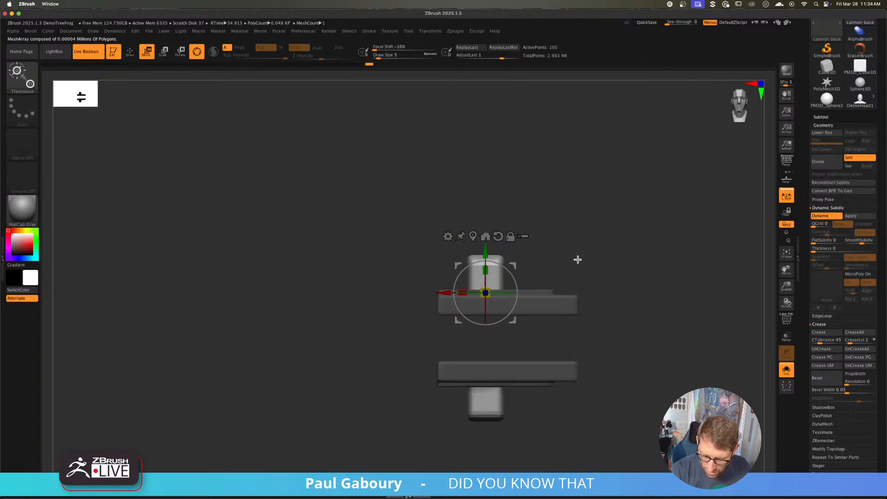
left_click(473, 237)
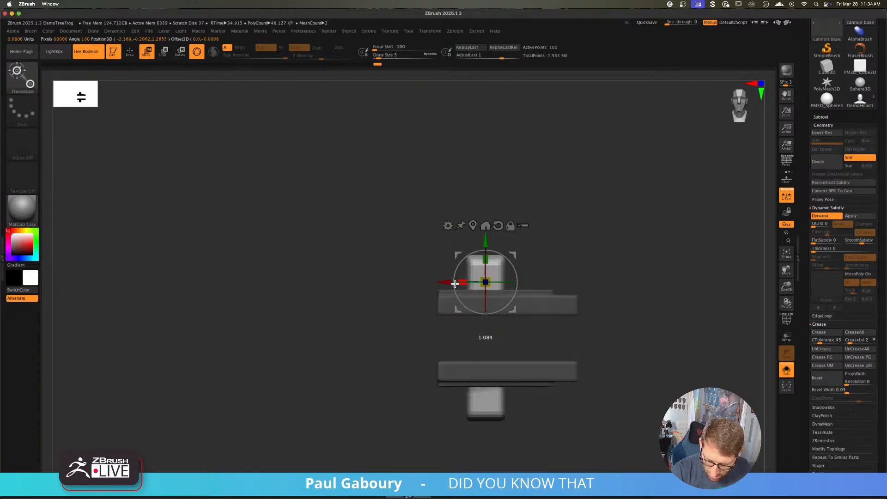
left_click(785, 371)
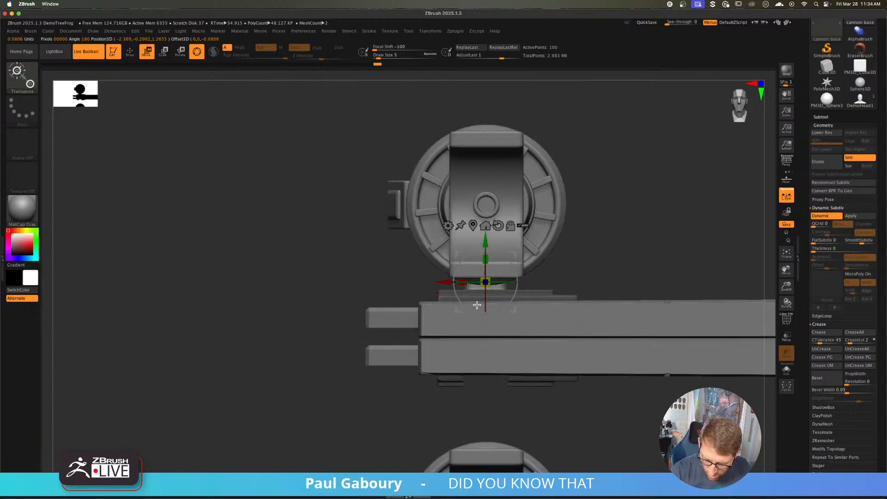
- Widen the block further in X and nudge it along X by about 0.0004 to center it under the cannon
right_click_drag(591, 263, 597, 288, "ctrl")
left_click_drag(462, 282, 392, 335)
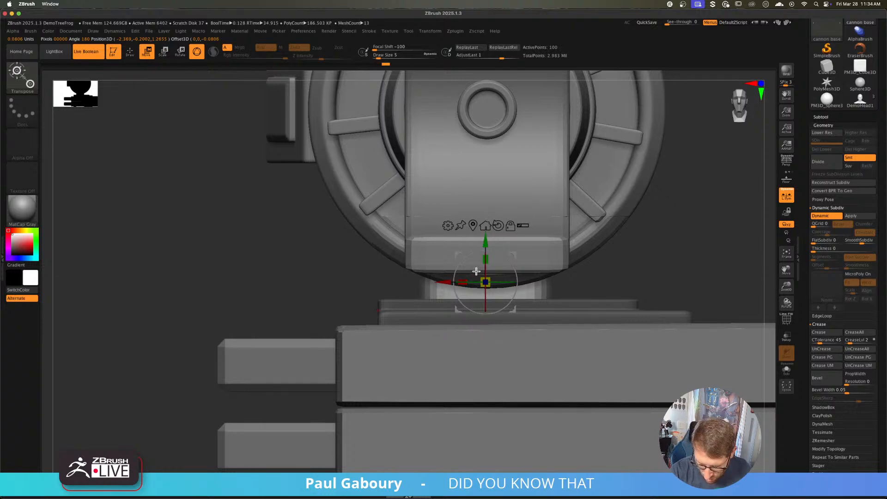
left_click_drag(446, 281, 448, 282)
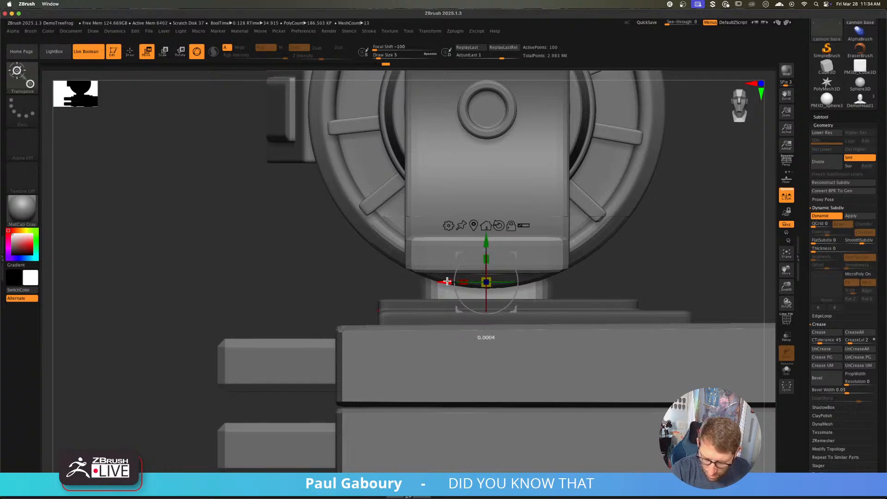
- Isolate the panel and block in side view and insert a horizontal edge loop near the block's top with ZModeler
mouse_move(632, 267)
right_mouse_down("ctrl")
mouse_move(577, 320)
mouse_move(595, 324)
right_mouse_up("ctrl")
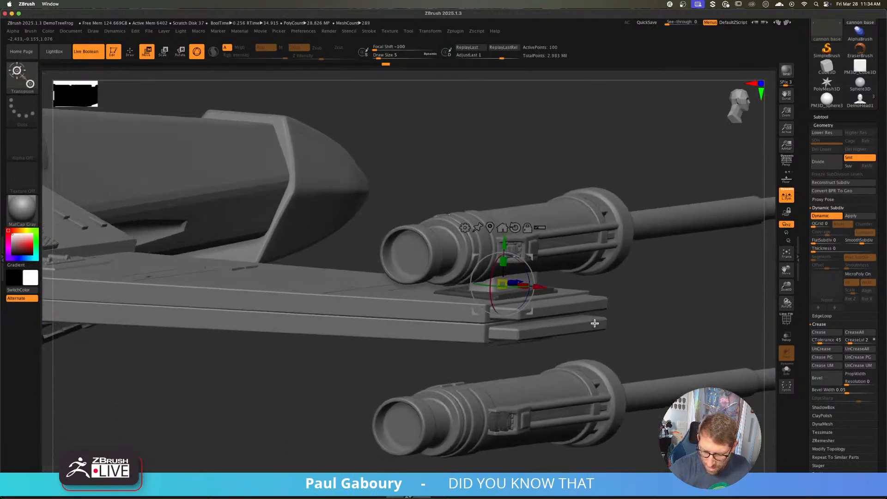
right_click_drag(614, 293, 595, 303)
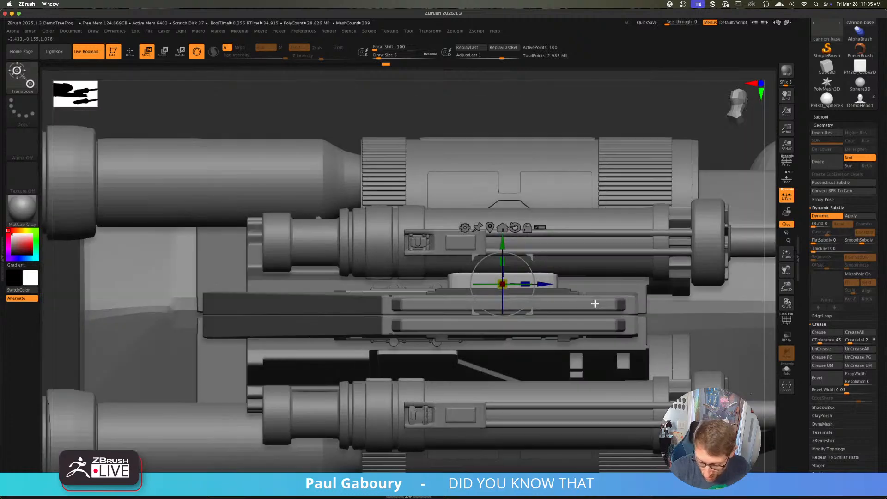
key("q")
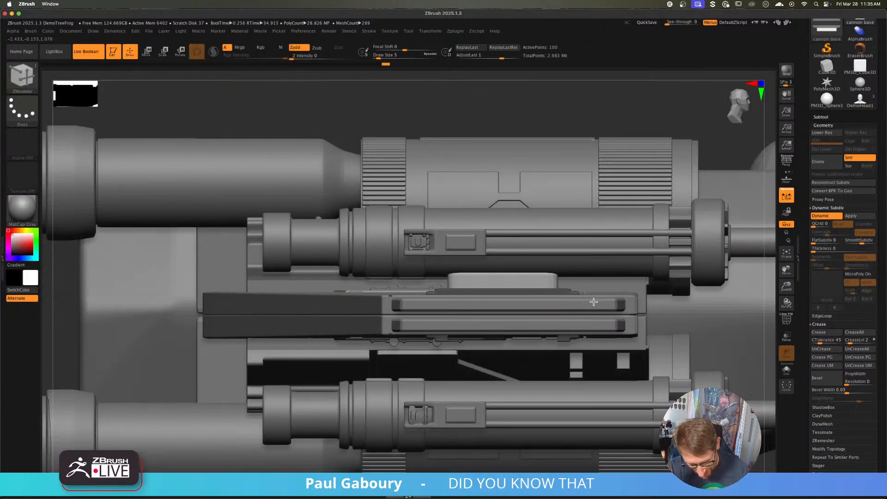
left_click(785, 369)
key("f")
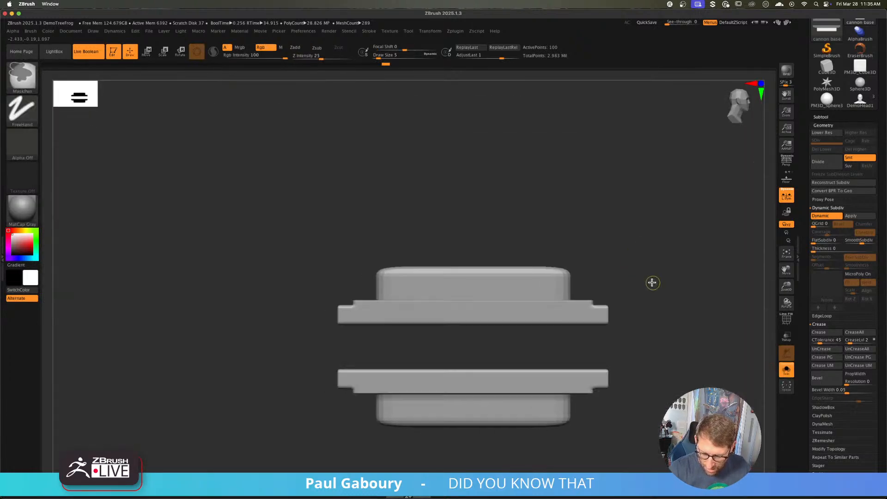
scroll(600, 289, "up", 2)
key("b")
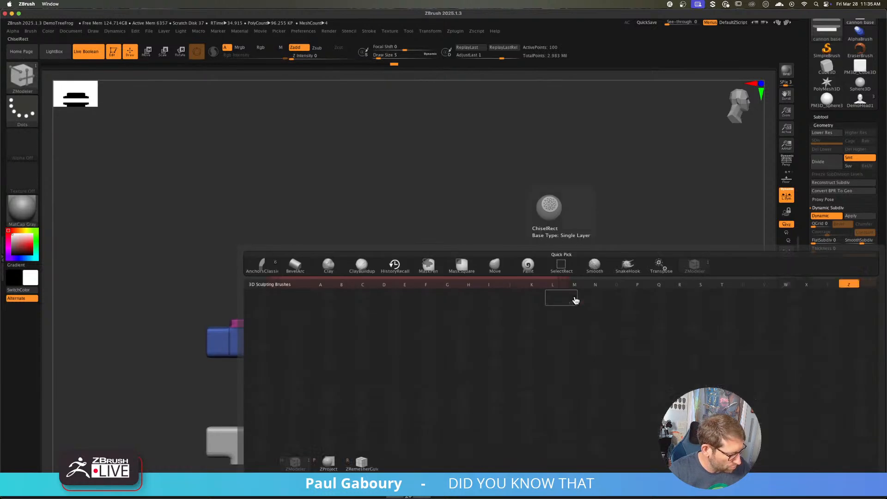
key("comma")
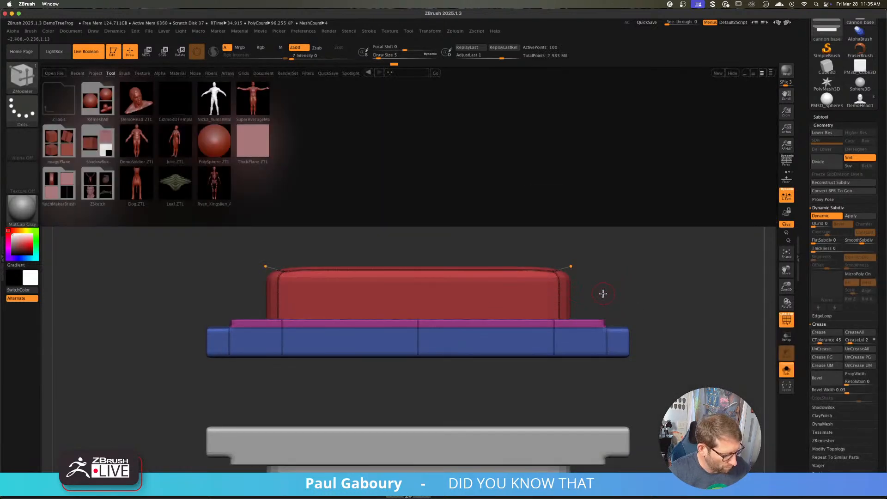
key("comma")
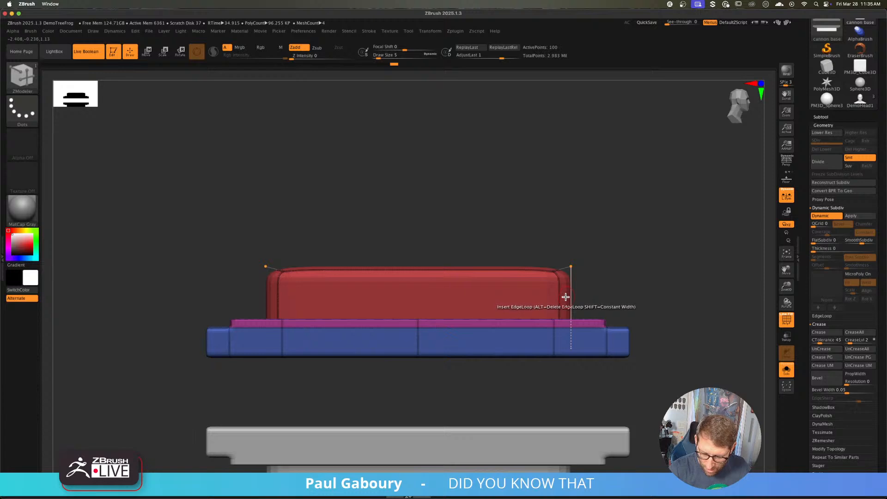
left_click(564, 279)
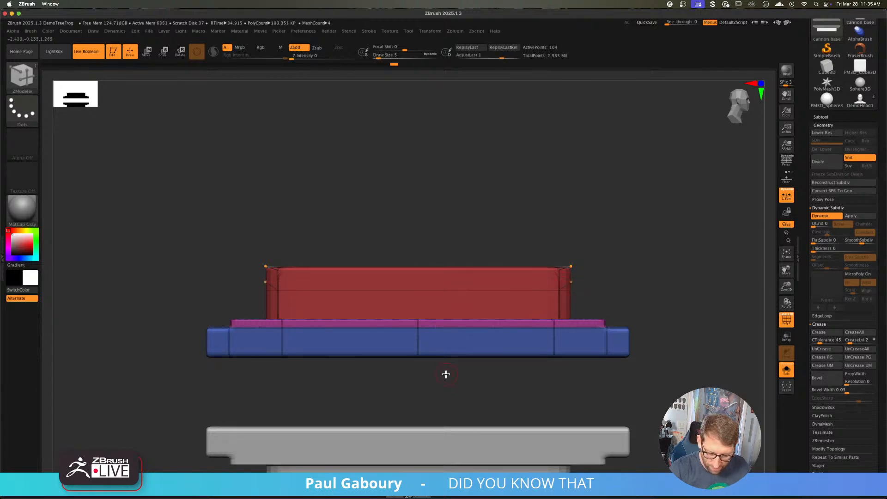
- Insert a vertical edge loop toward each end of the block and a horizontal loop near its base, with Dynamic Subdiv turned off
left_click_drag(446, 372, 471, 367, "alt")
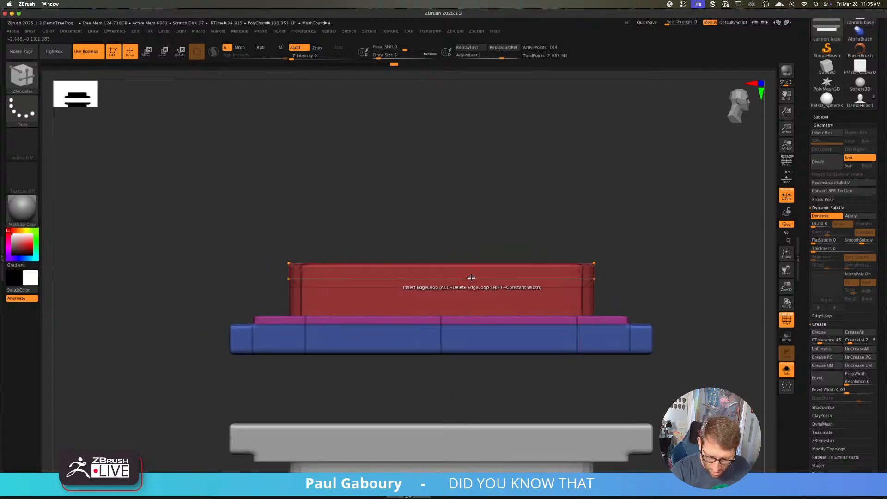
key("space")
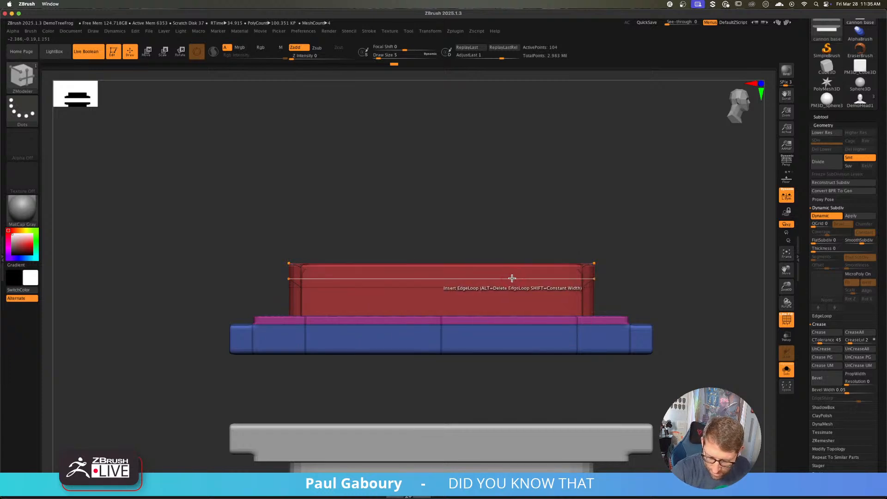
left_click(512, 278)
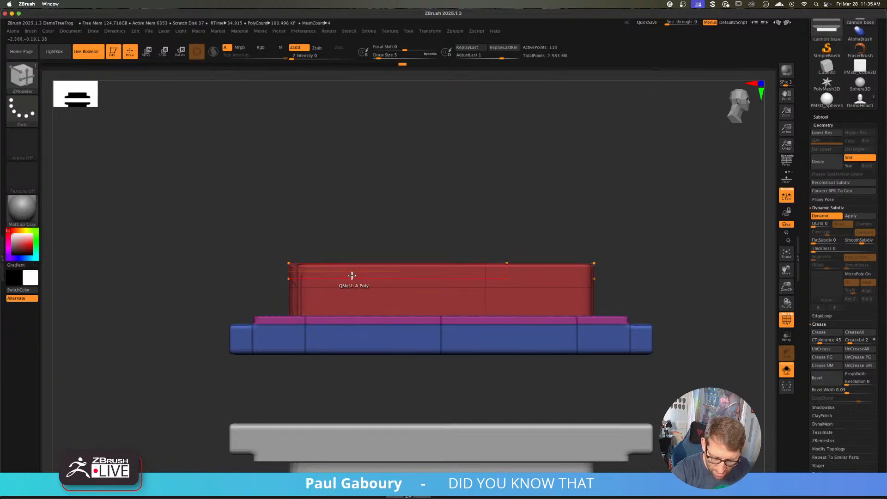
key("shift+d")
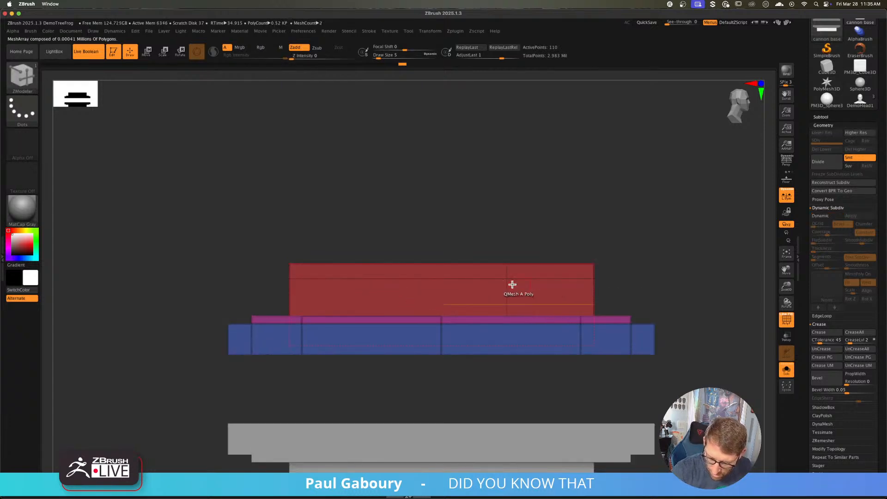
left_click(451, 277)
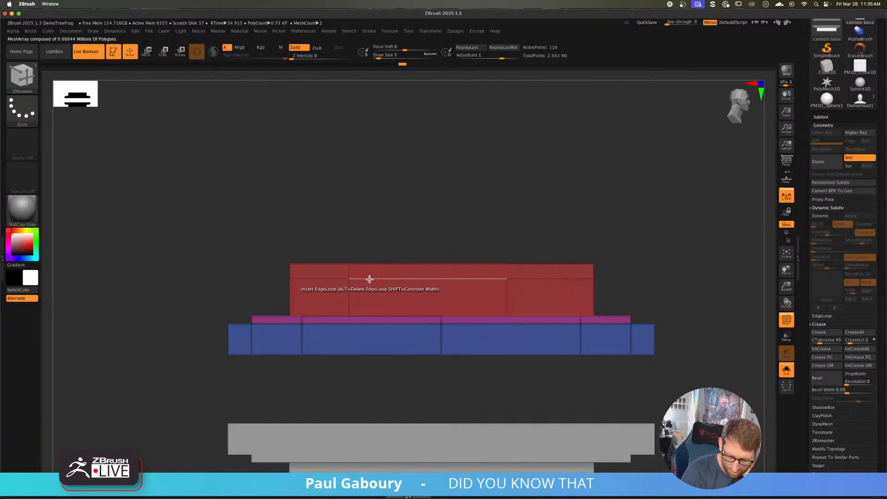
left_click(351, 300)
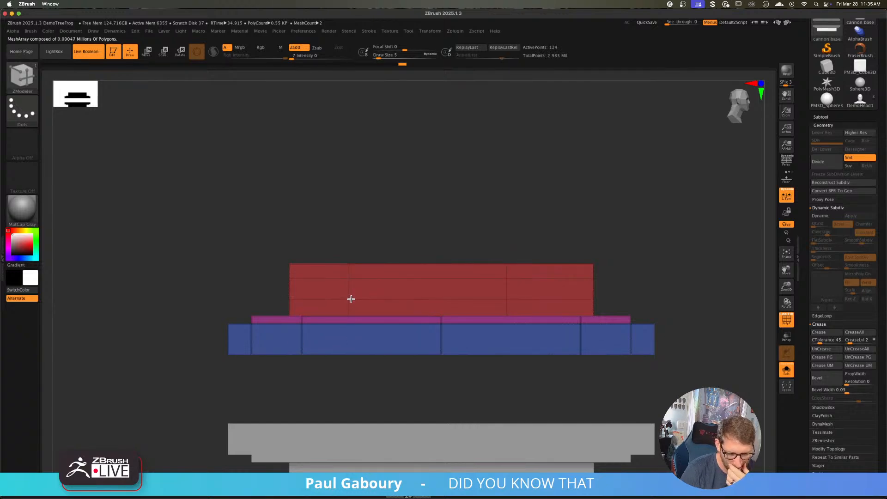
- Set the edge Insert action to Multiple EdgeLoops with Keep Polygroup, and undo a trial center loop on the block's end
mouse_move(614, 289)
left_mouse_down()
mouse_move(633, 281)
mouse_move(610, 312)
mouse_move(602, 293)
mouse_move(610, 293)
mouse_move(579, 302)
left_mouse_up()
right_click_drag(461, 294, 428, 302, "ctrl")
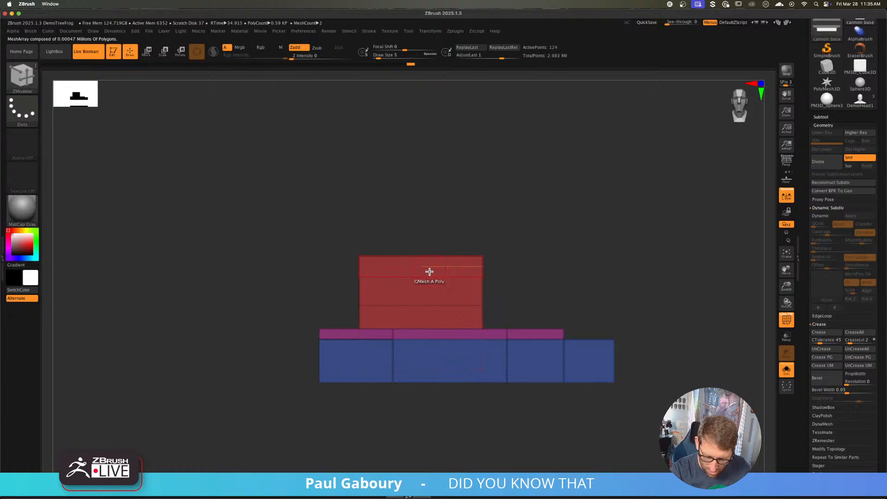
key("space")
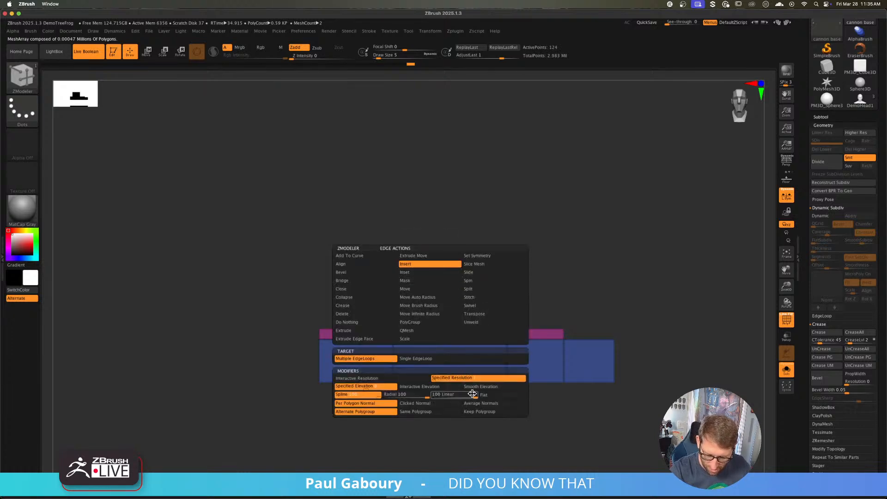
left_click(479, 411)
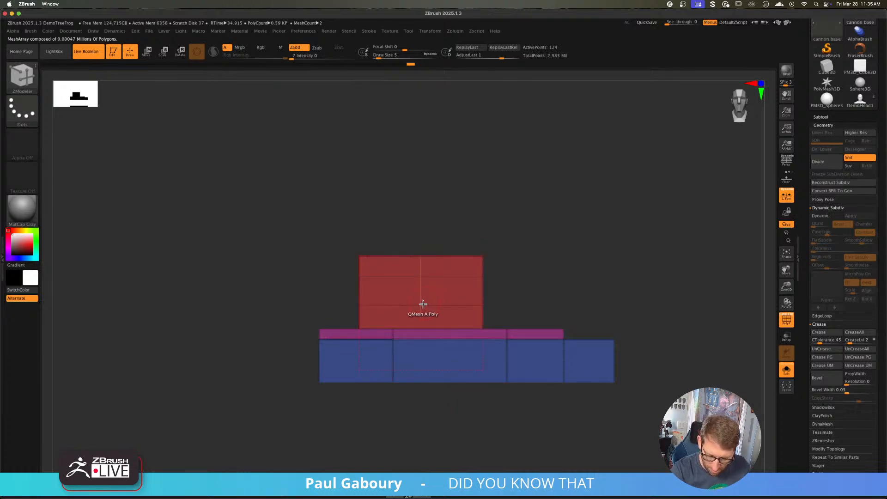
left_click(418, 276)
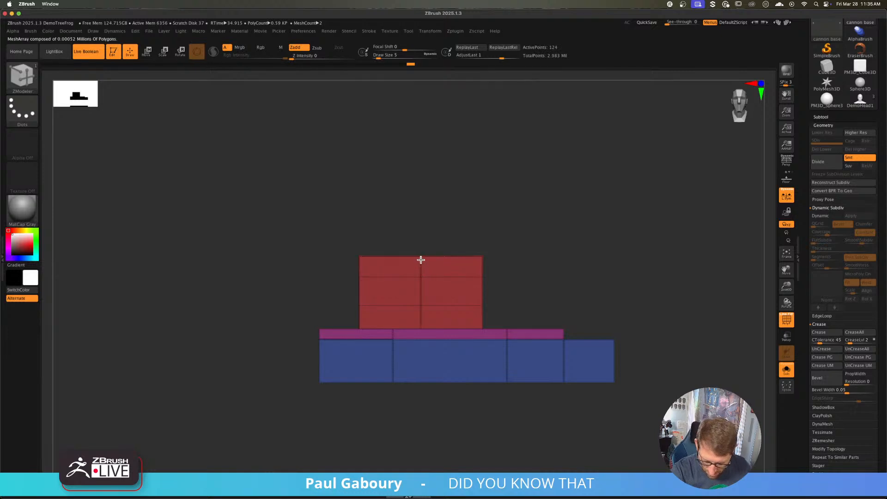
key("super+z")
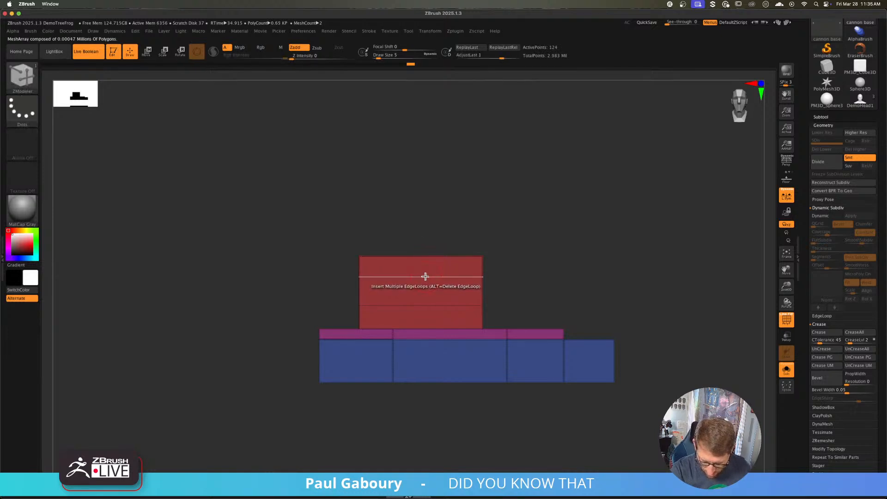
- Set the edge Insert resolution to interactive and insert two evenly spaced vertical edge loops across the block's end
key("space")
left_click(404, 380)
left_click(426, 272)
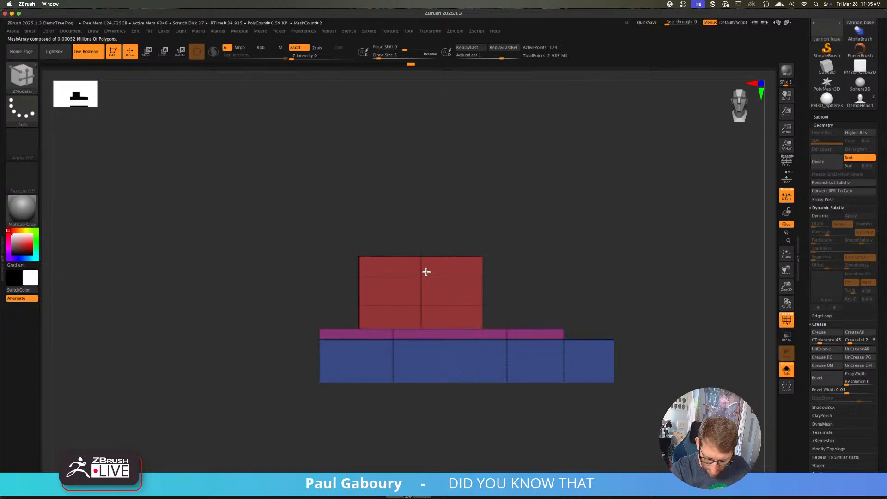
left_click_drag(428, 262, 428, 263)
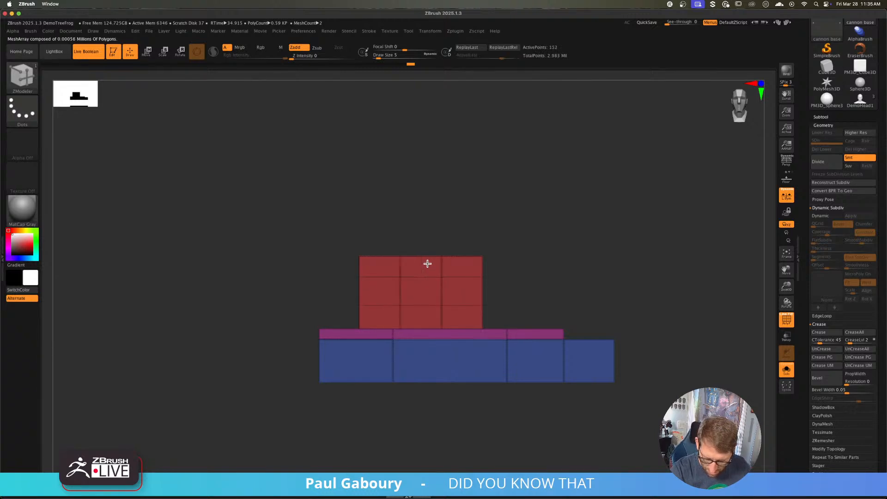
- Try to isolate part of the panel and block with a rectangular visibility selection in side view, and restore the mesh
left_click_drag(487, 248, 503, 380)
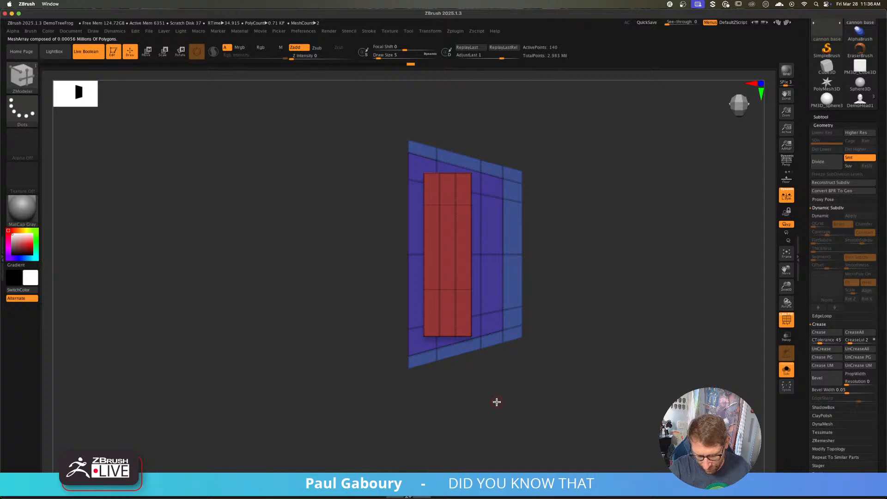
mouse_move(501, 408)
left_mouse_down()
mouse_move(508, 379)
mouse_move(573, 331)
mouse_move(574, 338)
mouse_move(601, 274)
left_mouse_up()
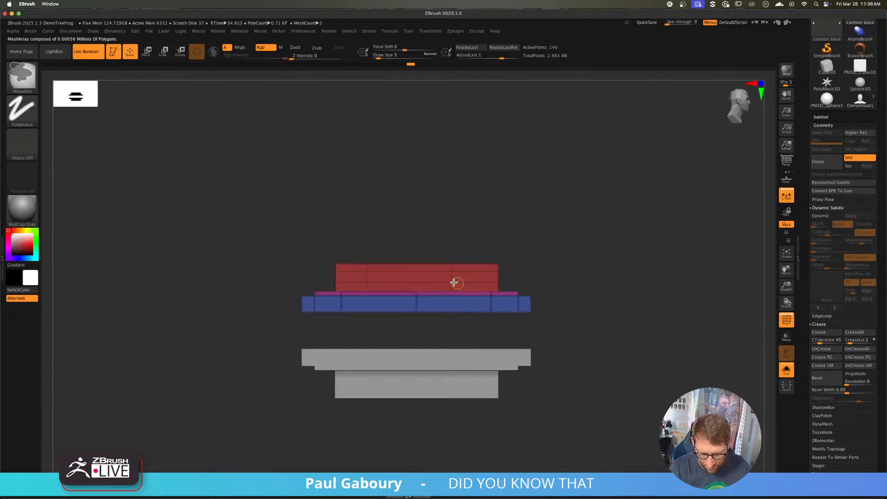
mouse_move(454, 283)
right_mouse_down()
mouse_move(505, 271)
mouse_move(475, 301)
mouse_move(420, 293)
right_mouse_up()
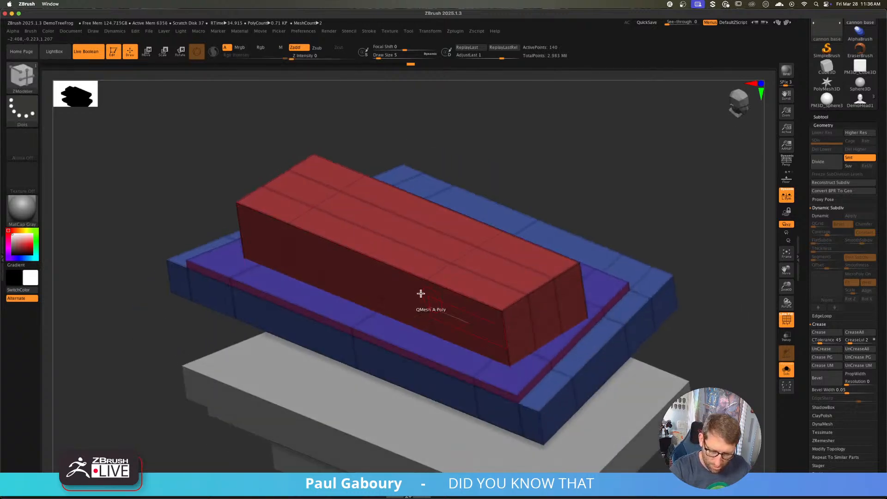
left_click(394, 273)
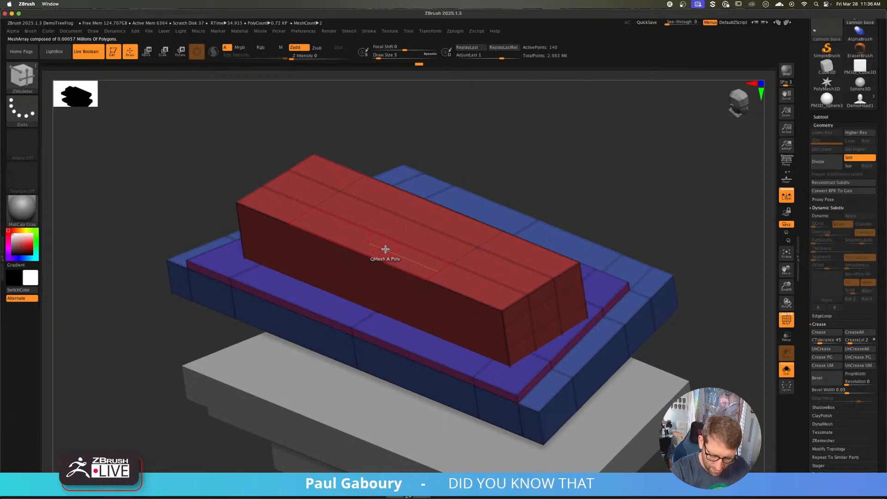
key("ctrl")
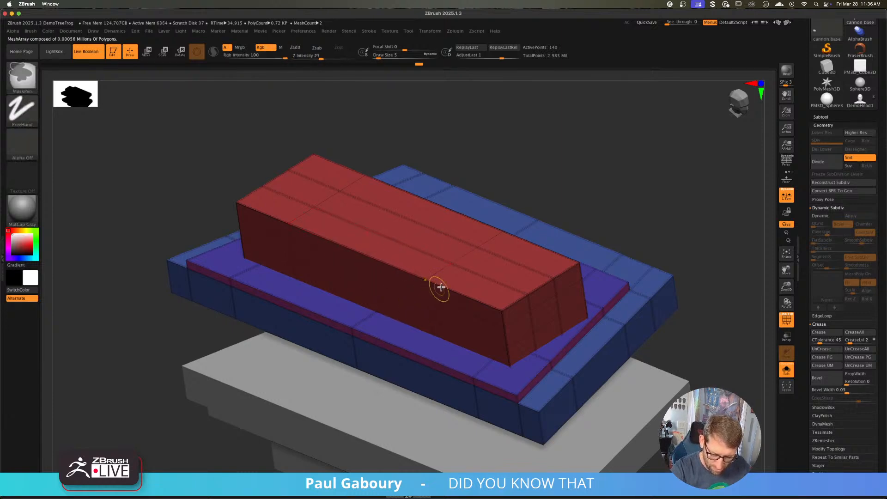
mouse_move(528, 286)
right_mouse_down("shift")
mouse_move(514, 263)
mouse_move(484, 267)
right_mouse_up("shift")
left_click_drag(486, 269, 527, 320, "ctrl+shift")
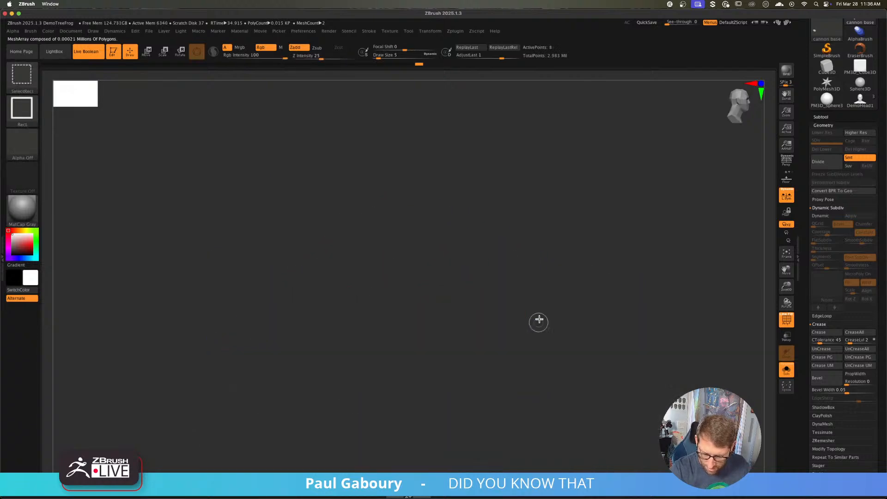
key("ctrl+shift+a")
- Try hiding one corner of the panel with a rectangular visibility selection, and show the whole mesh again
right_click_drag(581, 292, 566, 311, "alt")
left_click_drag(600, 291, 606, 303, "ctrl+shift")
right_click_drag(606, 302, 611, 270, "alt")
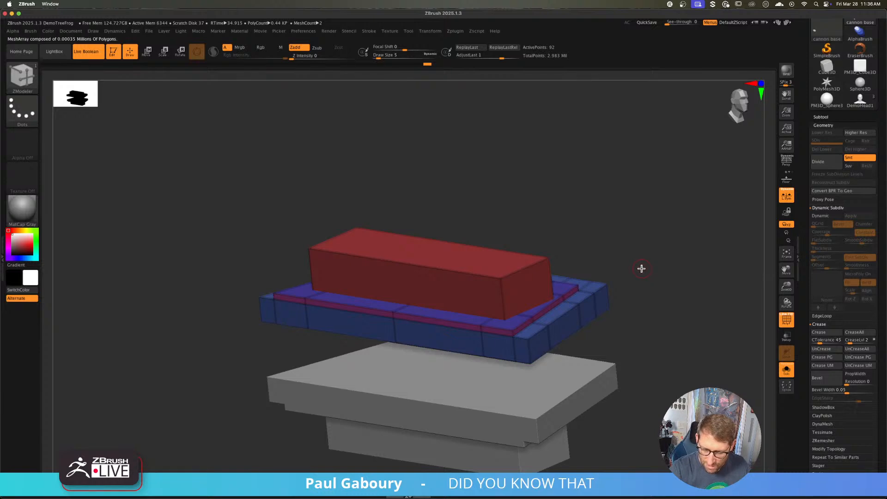
left_click_drag(637, 319, 595, 264, "ctrl+shift")
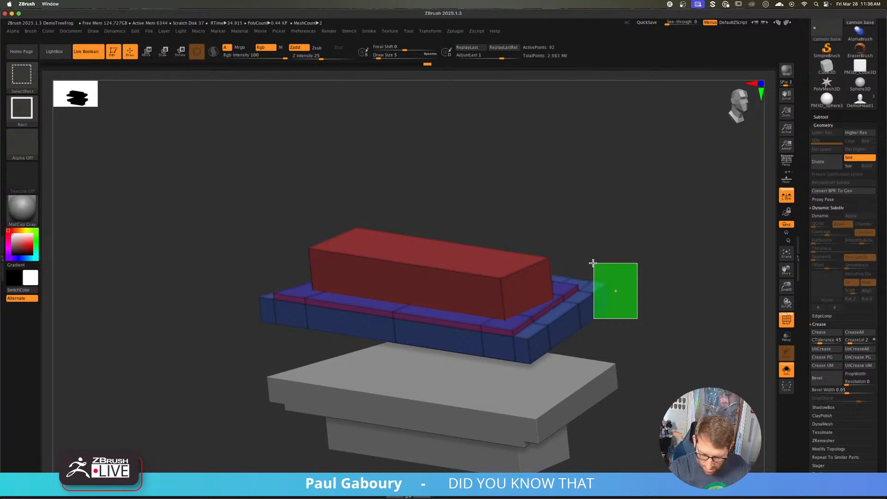
left_click_drag(593, 263, 586, 259, "ctrl+alt+shift")
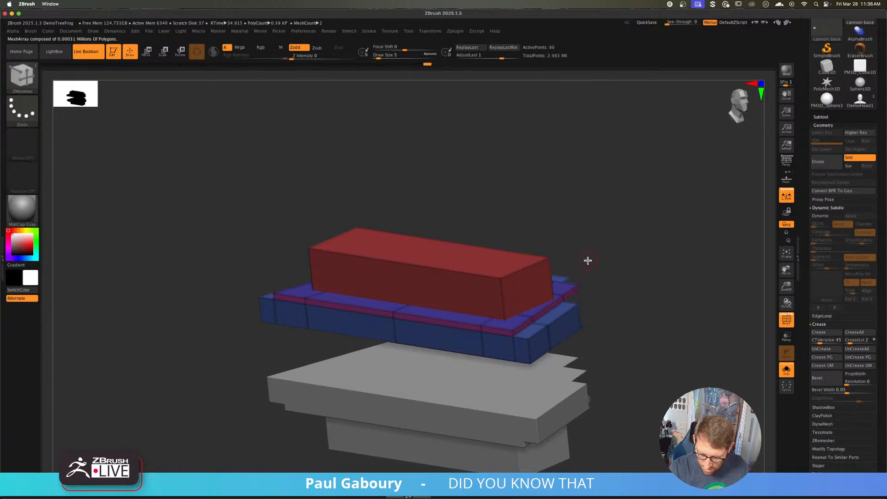
left_click(636, 289, "ctrl+shift")
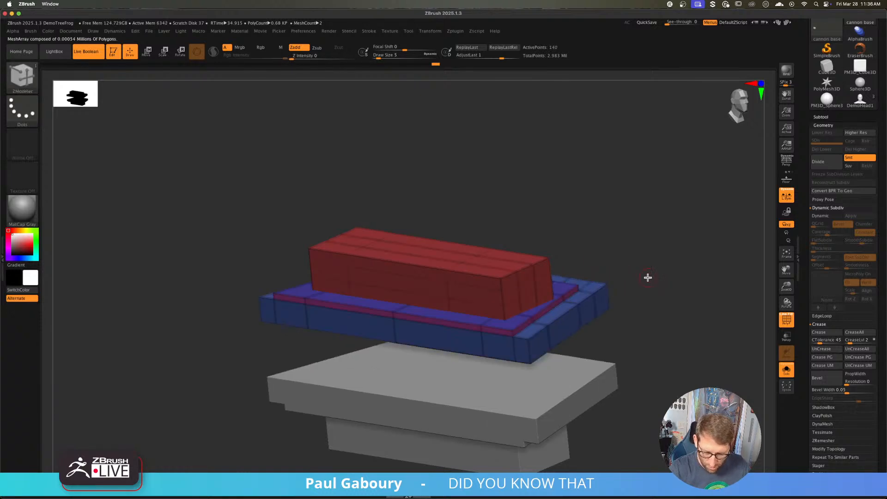
- Run Del Hidden from the Modify Topology options on the fully visible panel and block
left_click_drag(647, 274, 681, 321, "ctrl+shift")
left_click(874, 449)
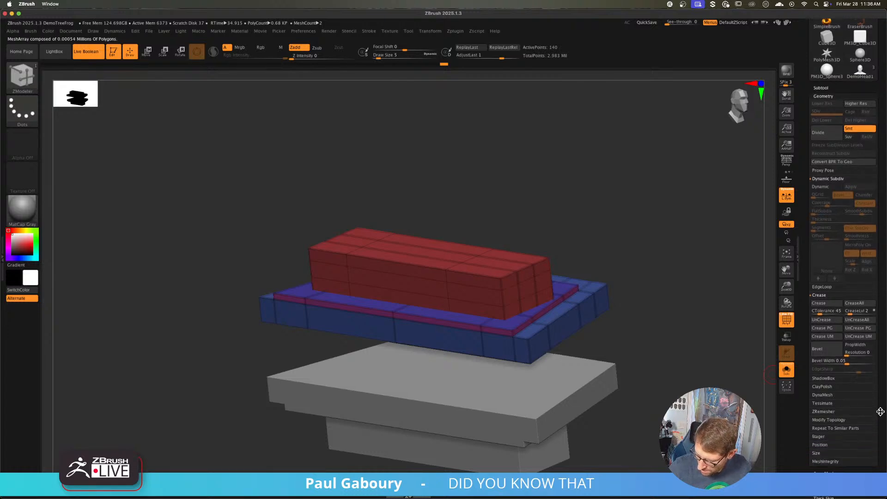
left_click(834, 400)
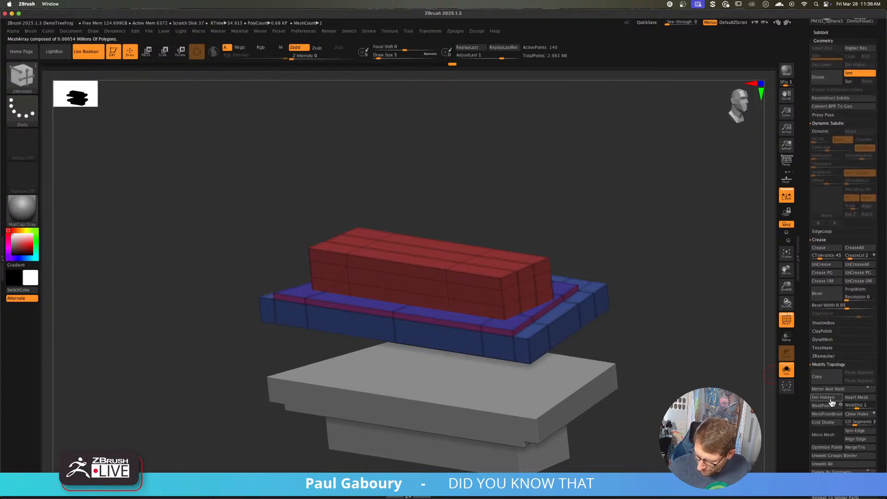
- Carve matching recesses through the upper two rows in the middle of both long sides of the block with QMesh
right_click_drag(462, 297, 447, 314)
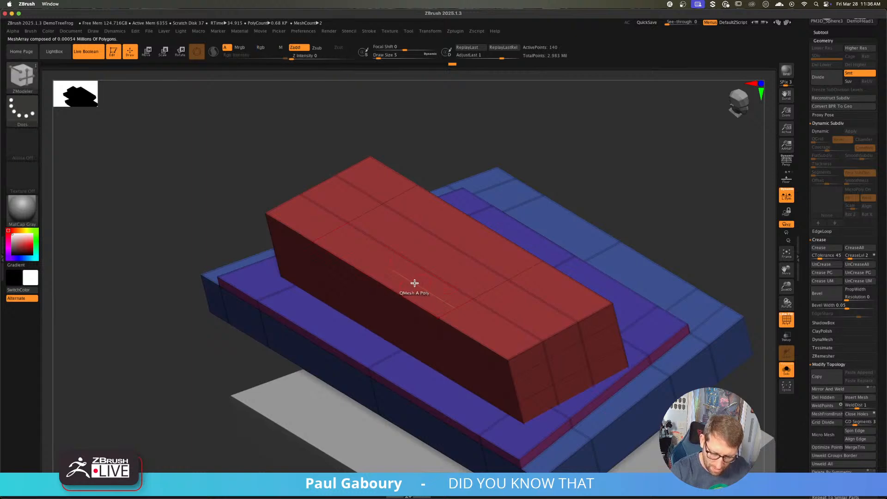
left_click_drag(413, 287, 427, 345)
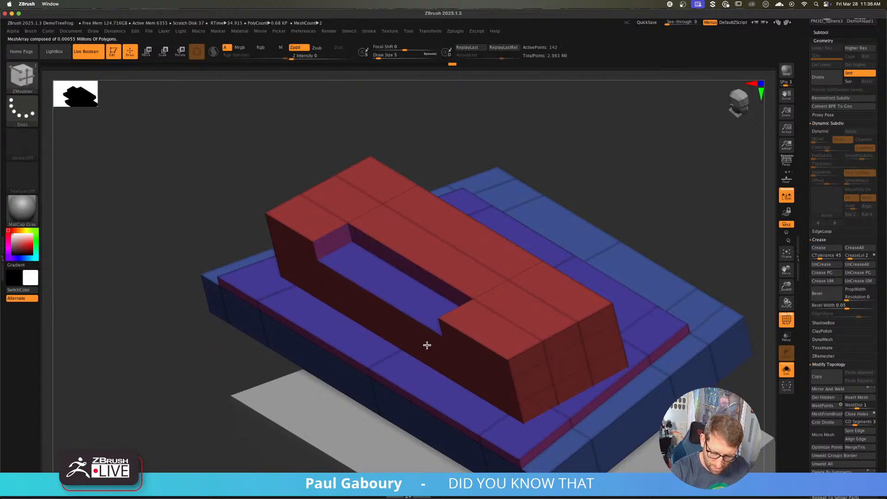
left_click(418, 302)
key("ctrl+z")
right_click_drag(431, 307, 430, 282)
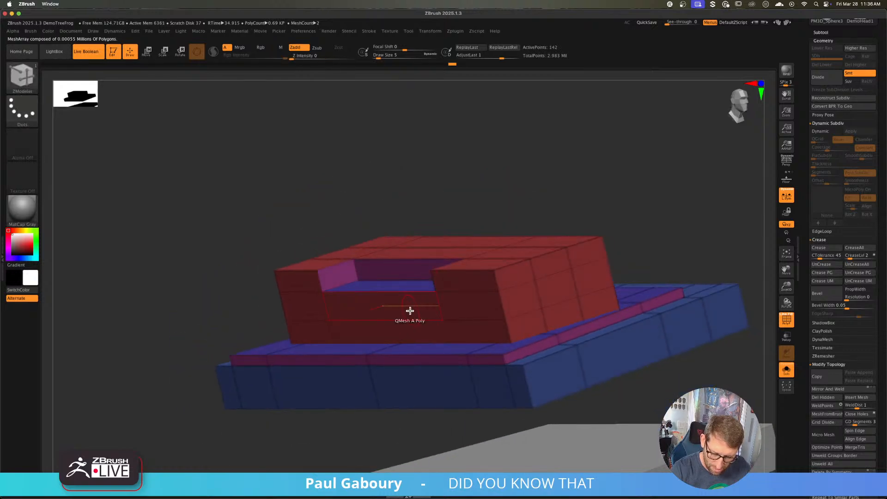
left_click_drag(410, 310, 477, 309)
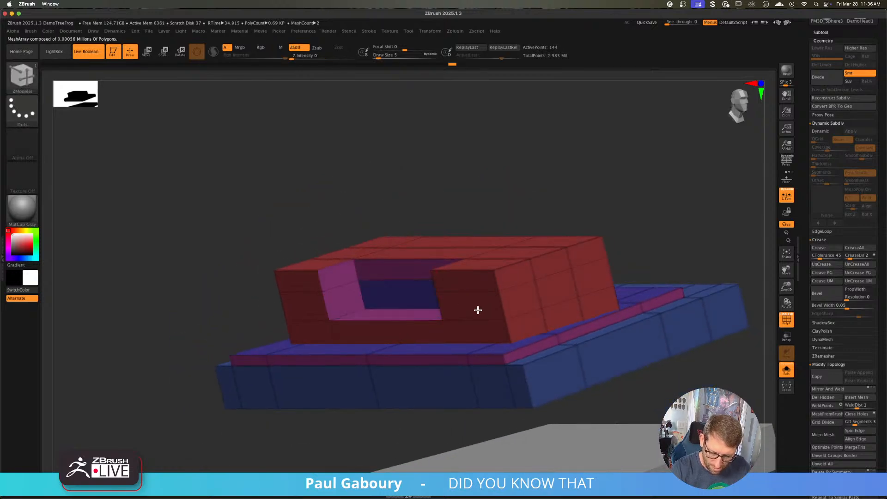
right_click_drag(525, 263, 597, 217)
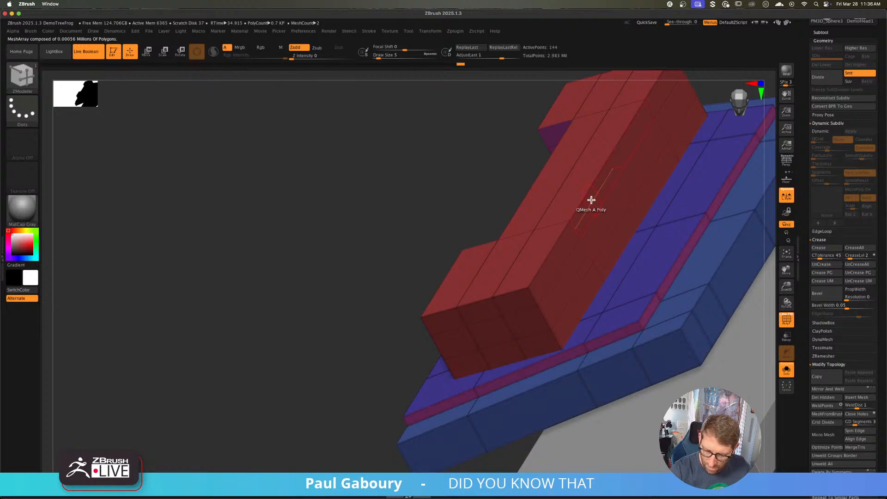
left_click_drag(591, 200, 623, 197)
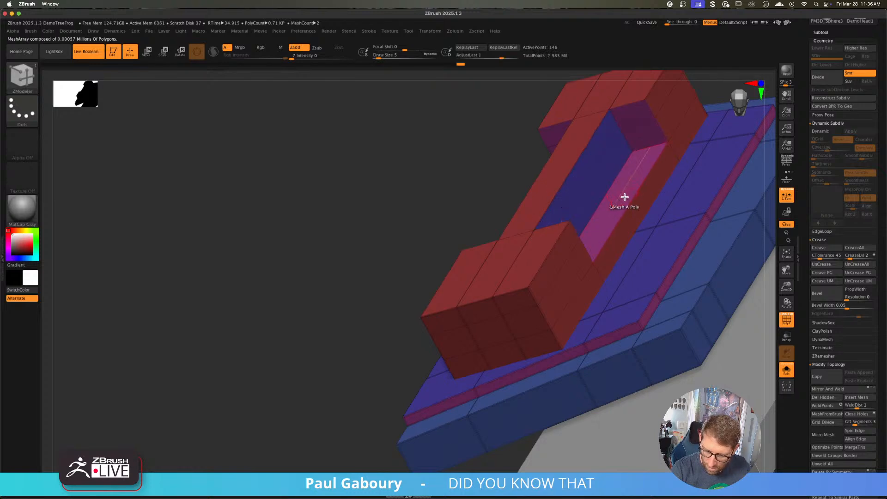
- Show all spaceship parts without polyframe and examine how the recessed block sits under the cannon in side view
right_click_drag(624, 218, 466, 303, "ctrl")
right_click_drag(466, 302, 578, 299)
left_click(786, 371)
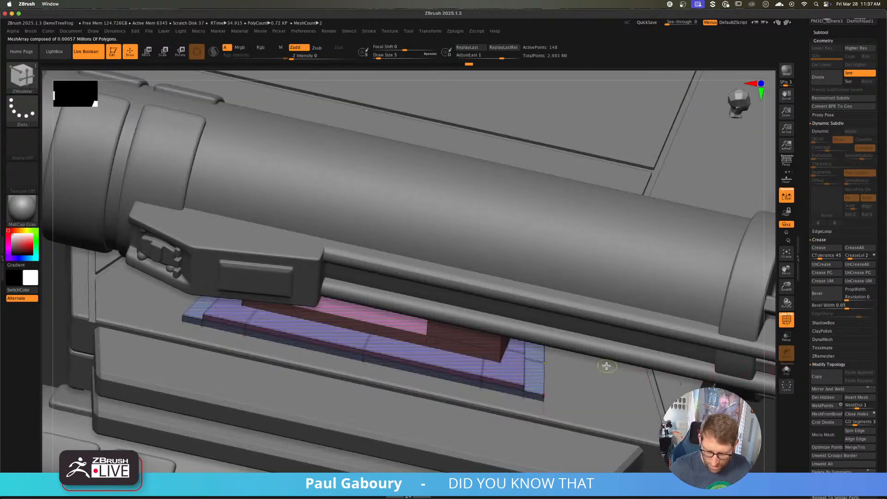
right_click_drag(508, 277, 520, 327)
right_click_drag(523, 307, 476, 267)
key("shift+f")
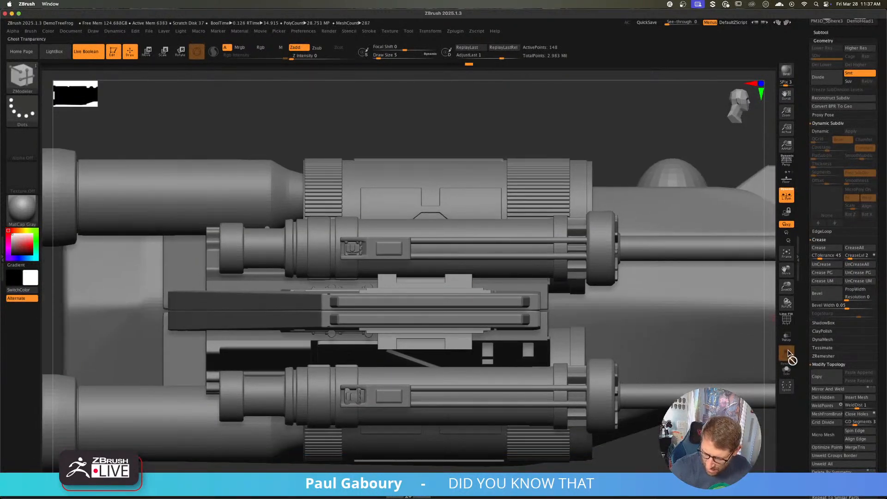
- Solo the subtool with polyframe on and isolate the block from the panel in side view
left_click(787, 368)
key("shift+f")
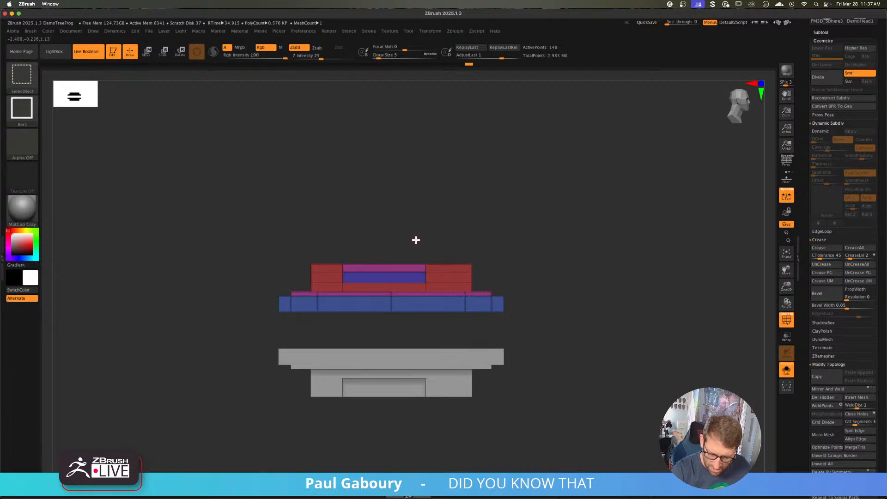
left_click_drag(443, 271, 450, 273, "ctrl+shift")
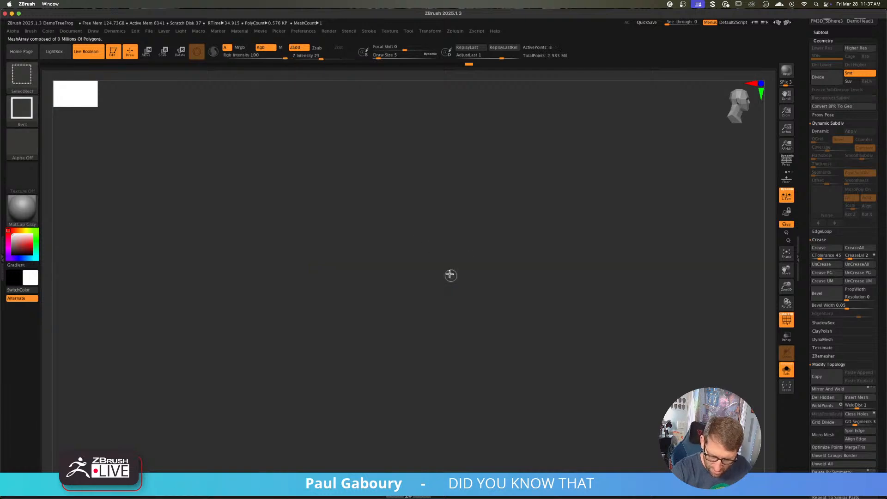
left_click(521, 249, "ctrl+shift")
left_click_drag(464, 195, 501, 229, "ctrl+shift")
left_click(503, 230, "ctrl+shift")
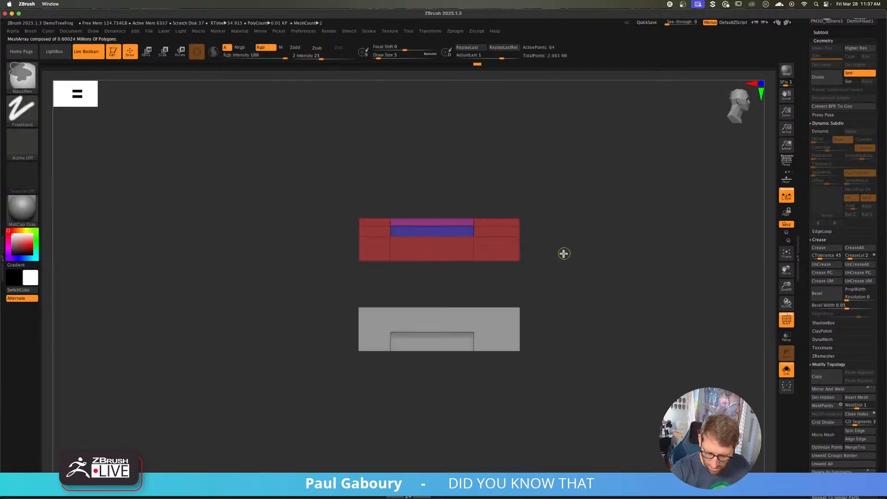
- Show the panel again and move one end wall of the recesses toward the block's end to widen them
left_click_drag(463, 183, 480, 288, "ctrl+shift")
left_click(594, 291, "ctrl+shift")
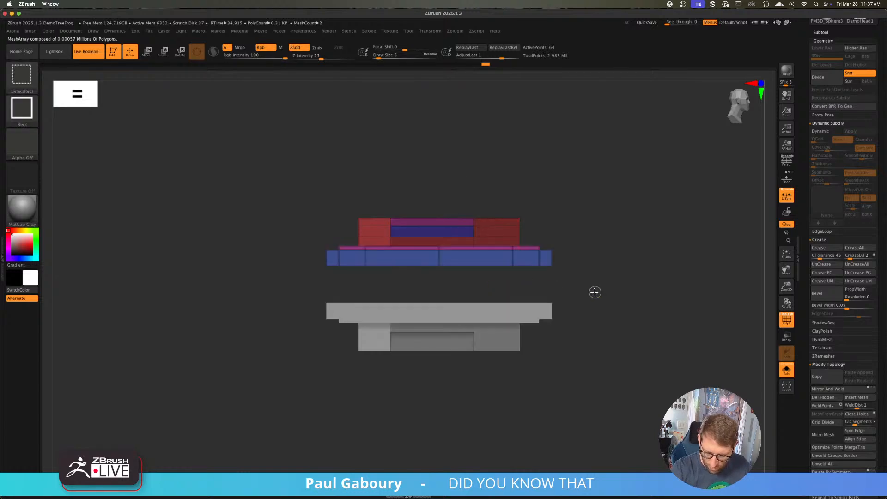
key("w")
left_click_drag(477, 236, 498, 239)
- Clear the mask, return to Draw mode, and check the widened recess against the full ship without polyframe
left_click(786, 370)
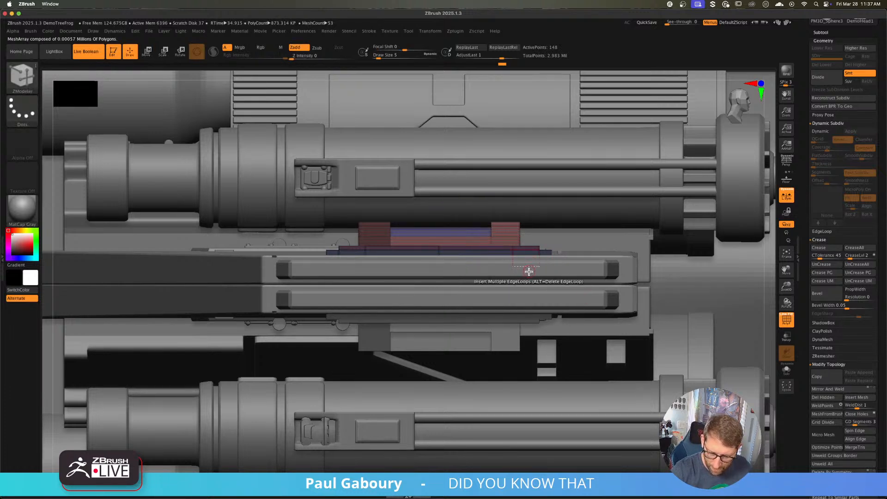
right_click_drag(447, 269, 431, 399, "ctrl")
left_click_drag(431, 399, 462, 414, "ctrl")
key("shift+f")
key("q")
mouse_move(511, 378)
right_mouse_down()
mouse_move(473, 391)
mouse_move(493, 358)
mouse_move(522, 360)
mouse_move(520, 368)
right_mouse_up()
- Solo the subtool with polyframe and insert vertical edge loops across the recess, keeping two closely spaced ones at its center
left_click(786, 369)
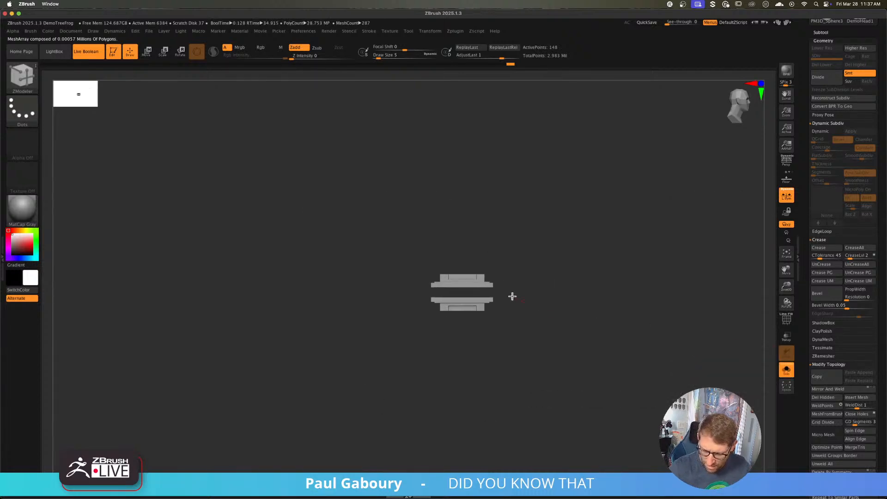
key("f")
key("shift+f")
right_click_drag(488, 297, 489, 309, "ctrl")
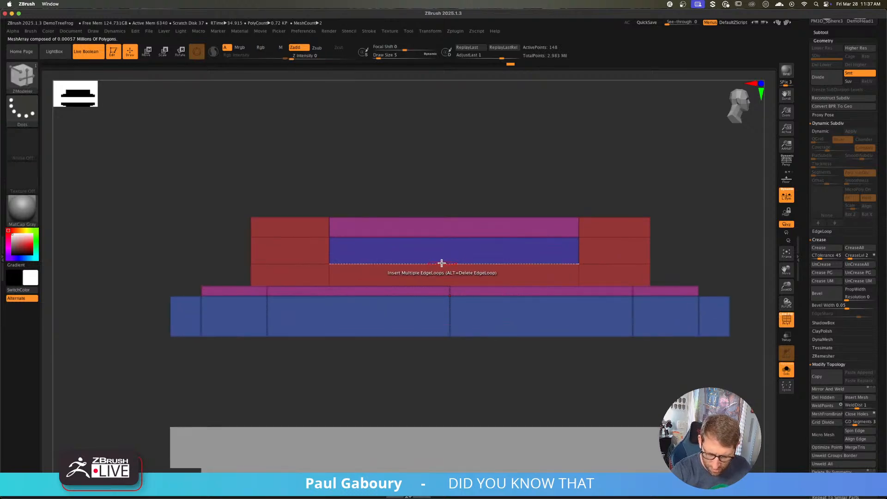
key("space")
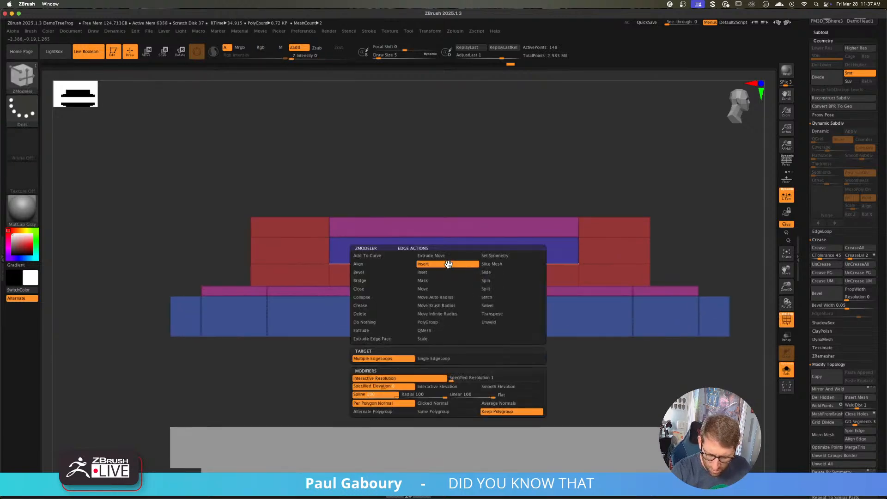
left_click(449, 267)
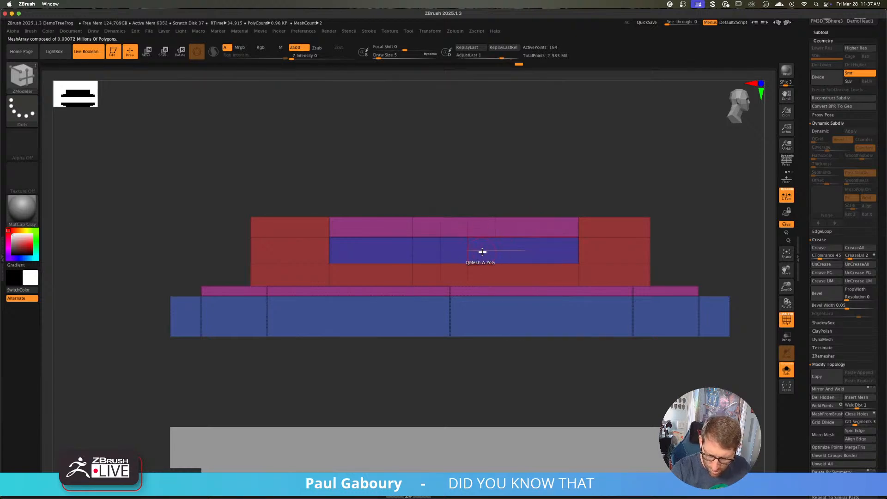
- Pull the narrow center polygons outward with QMesh on both long sides to form a rib dividing each recess
right_click_drag(490, 230, 467, 245)
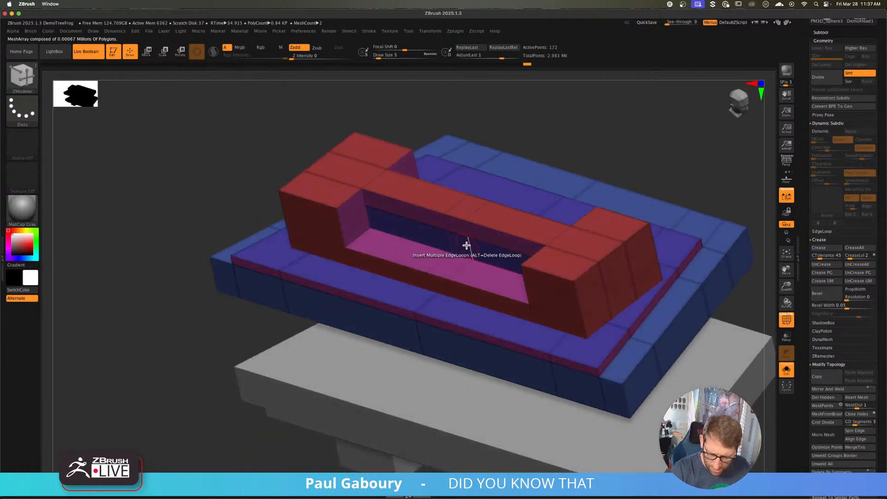
left_click_drag(460, 246, 434, 274)
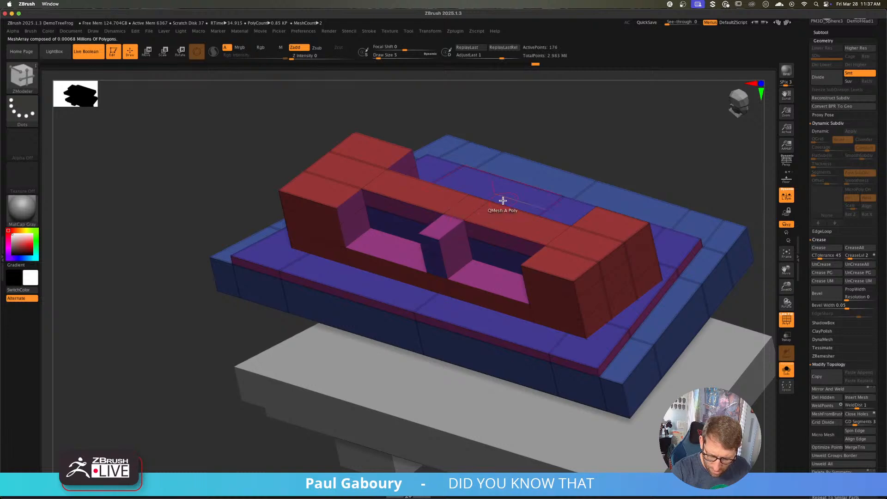
right_click_drag(503, 200, 532, 245)
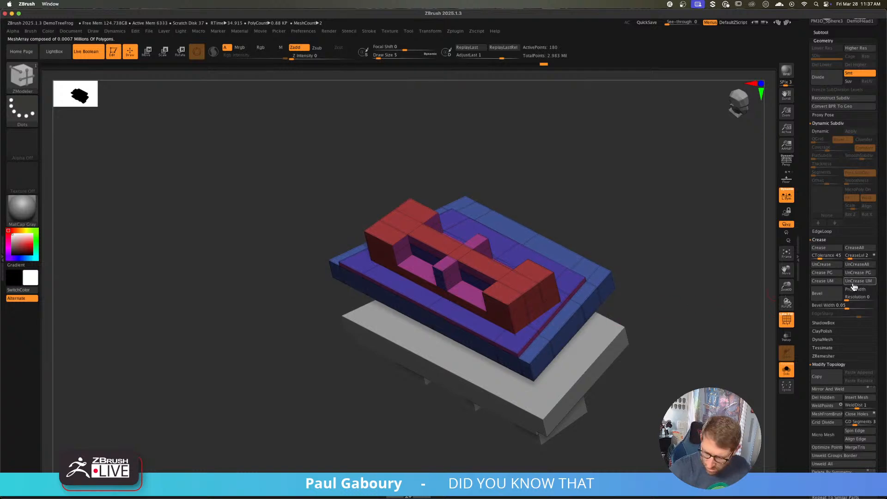
- Turn on Dynamic Subdiv, hide the polyframe, and show the finished block together with the full ship in side view
key("d")
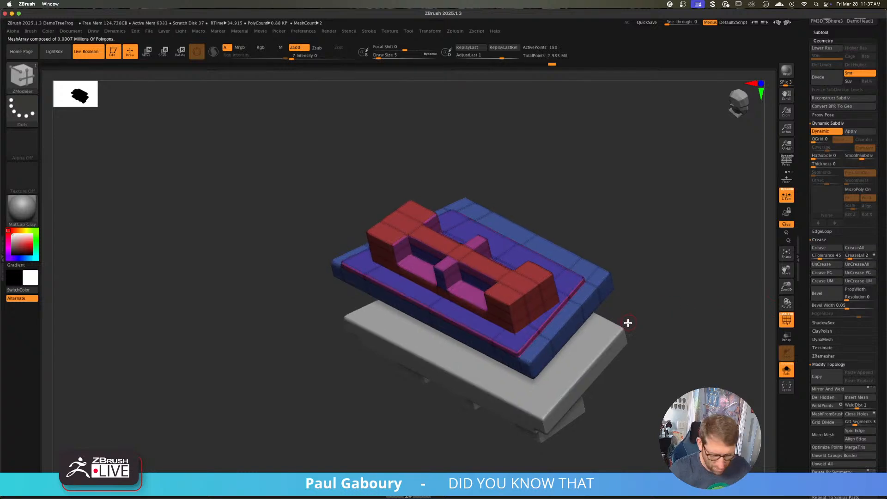
key("shift+f")
mouse_move(629, 319)
right_mouse_down("ctrl")
mouse_move(591, 316)
mouse_move(604, 312)
right_mouse_up("ctrl")
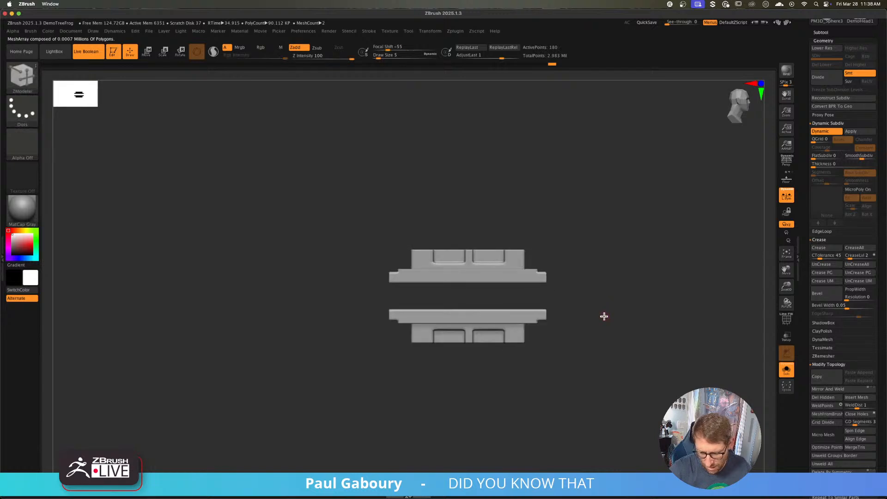
left_click(790, 375)
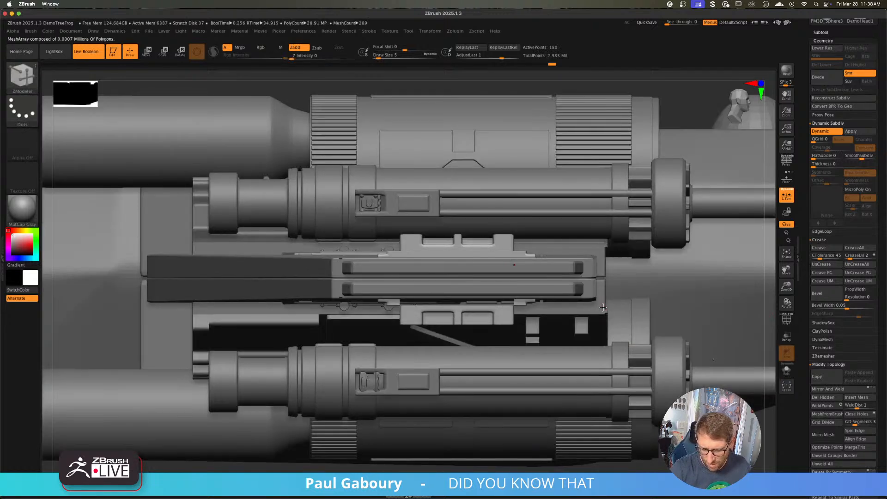
- Solo the support block subtool, turn on polyframe, and mask the base so only the raised block stays editable
key("ctrl")
right_click_drag(460, 225, 540, 315, "ctrl")
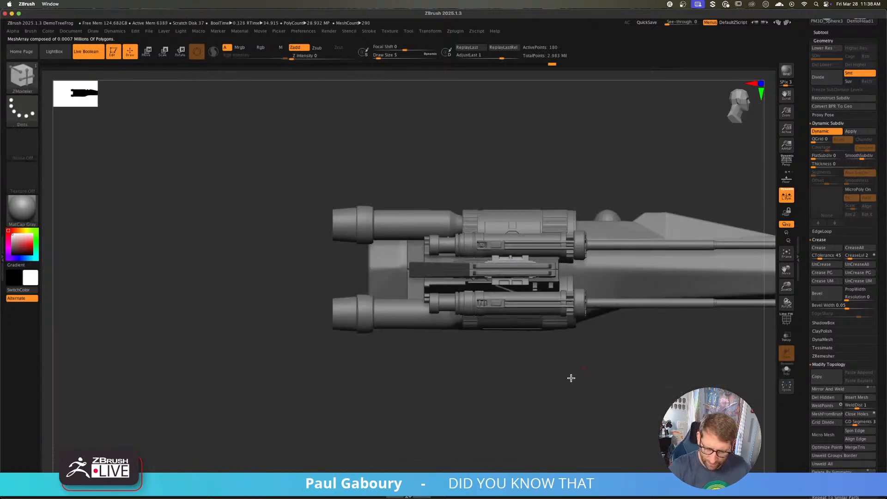
mouse_move(570, 378)
right_mouse_down()
mouse_move(635, 338)
mouse_move(652, 340)
mouse_move(525, 295)
right_mouse_up()
left_click(786, 372)
key("f")
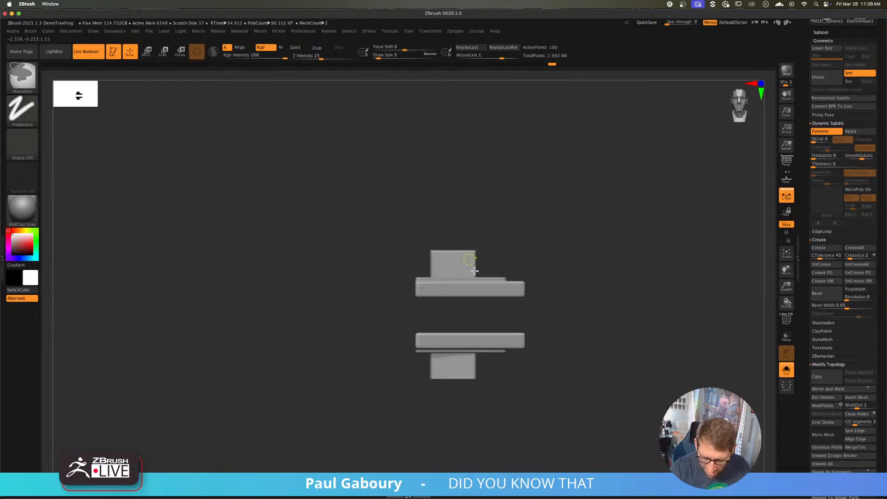
key("shift+f")
left_click_drag(370, 221, 518, 283, "ctrl+shift")
left_click(544, 253, "ctrl+shift")
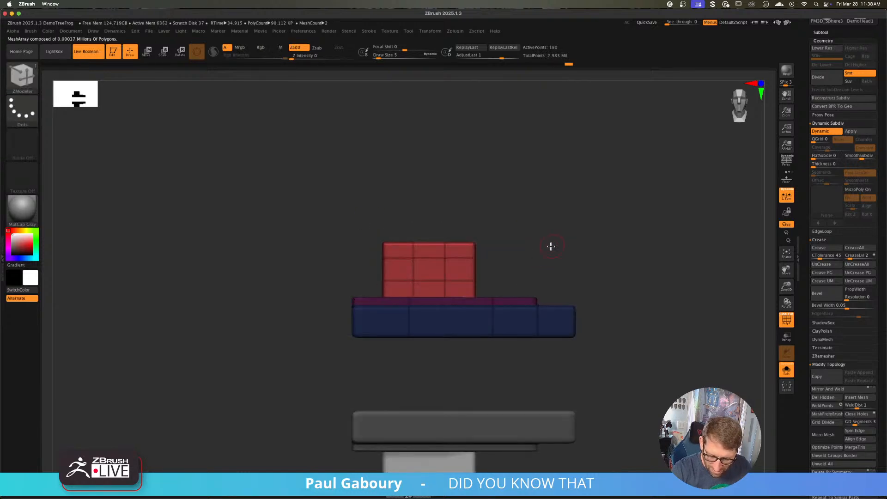
- Scale the raised block narrower across its thickness, then by about 0.85 more while comparing it with the cannon on the full ship
key("w")
left_click_drag(408, 287, 435, 292)
left_click(787, 369)
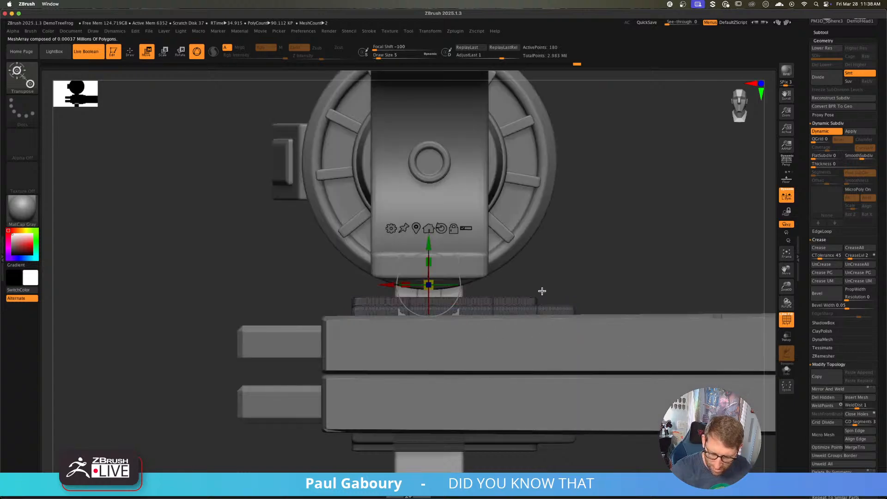
right_click_drag(542, 291, 527, 256, "ctrl")
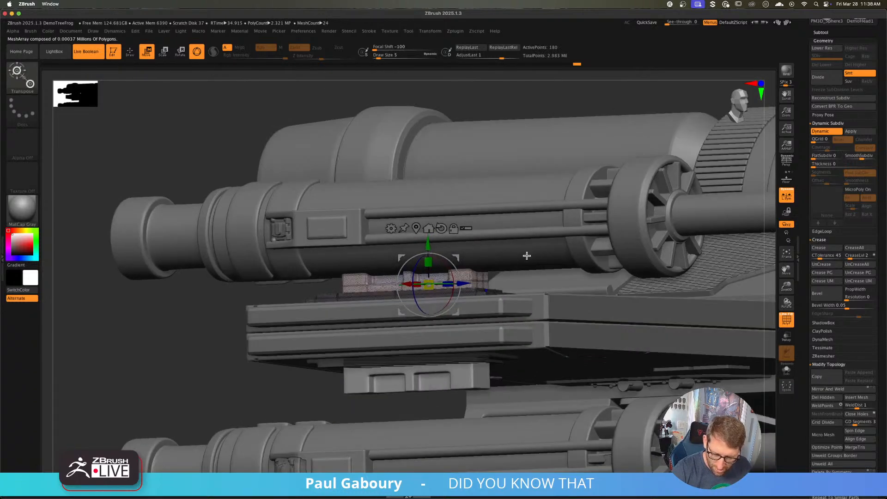
right_click_drag(482, 283, 456, 281, "shift")
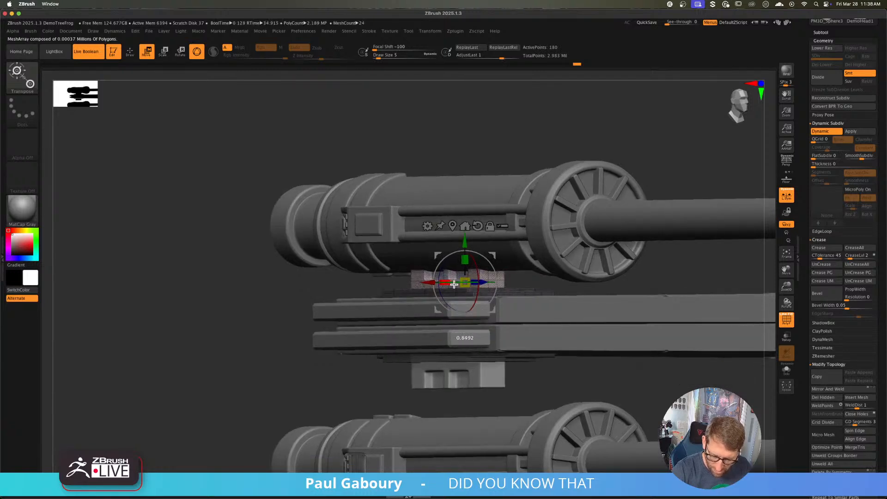
- Return to Draw mode, hide the polyframe, and check the narrowed block against the full ship from several angles
key("q")
right_click_drag(518, 283, 519, 301, "ctrl")
key("shift+f")
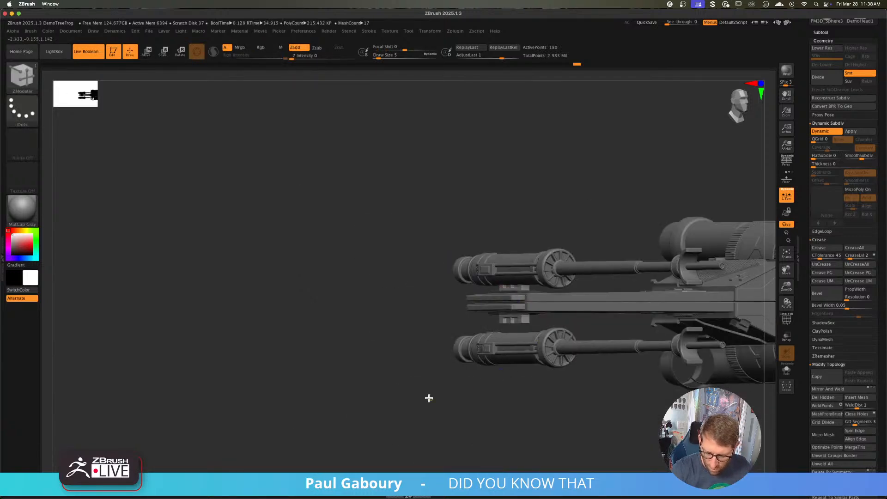
right_click_drag(549, 387, 420, 352, "alt")
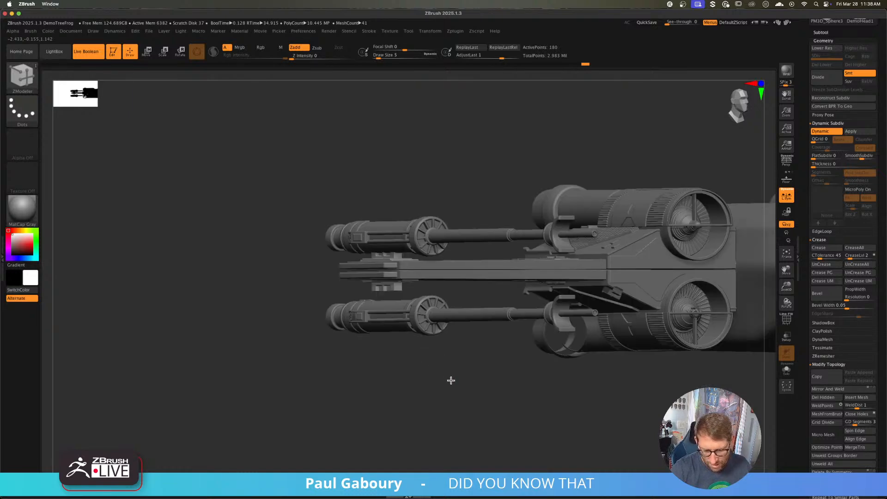
right_click_drag(451, 380, 476, 353)
- Solo the support block subtool again with polyframe on, framed on the raised block's long side
left_click(786, 370)
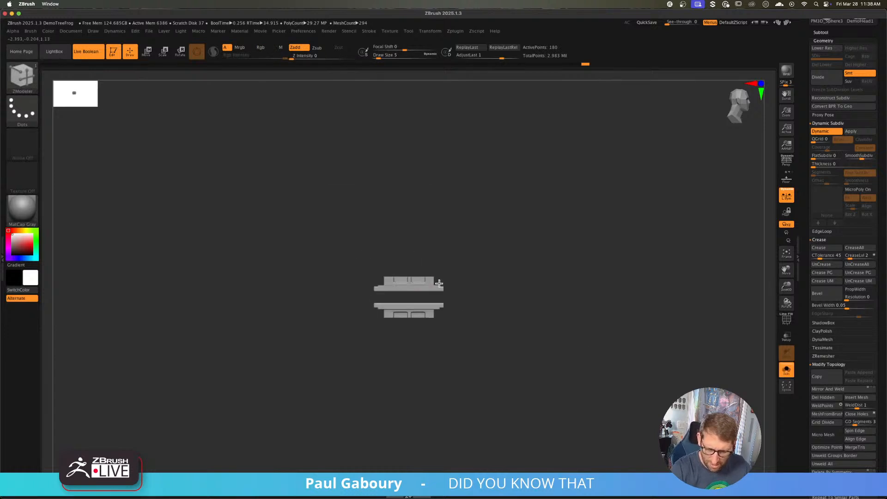
right_click_drag(439, 283, 548, 371, "ctrl")
right_click_drag(535, 303, 576, 317, "alt")
key("shift+f")
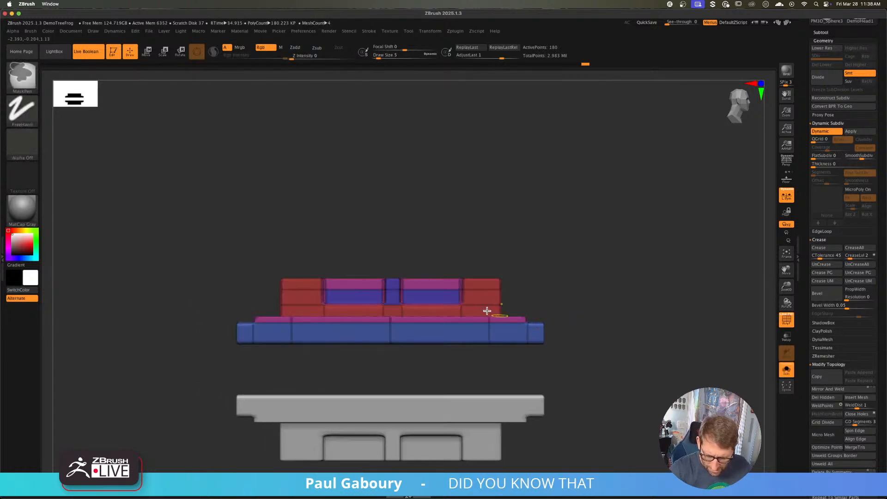
right_click_drag(487, 311, 517, 342, "ctrl")
right_click_drag(560, 323, 600, 323, "alt")
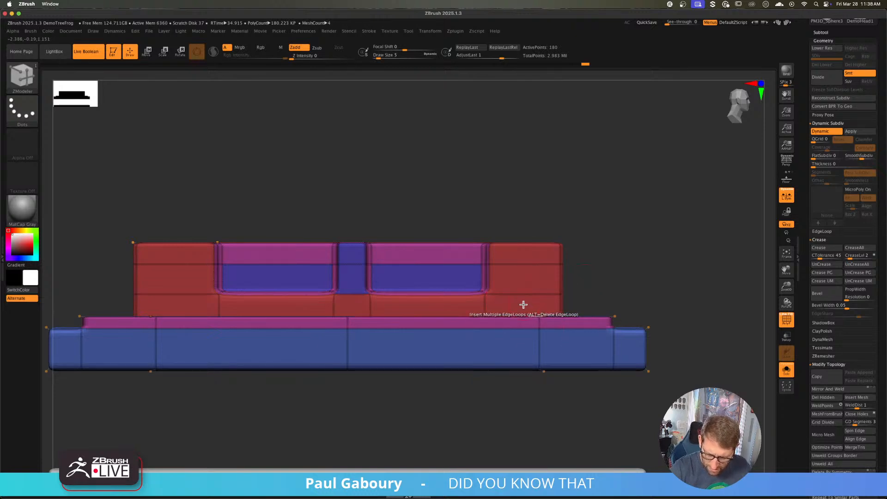
left_click_drag(519, 306, 521, 253, "alt")
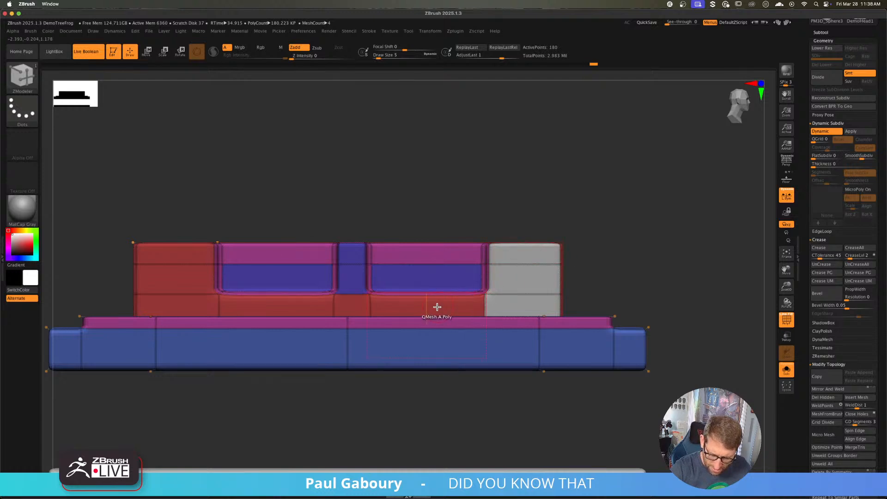
left_click_drag(437, 307, 344, 307, "alt")
left_click_drag(568, 279, 584, 283)
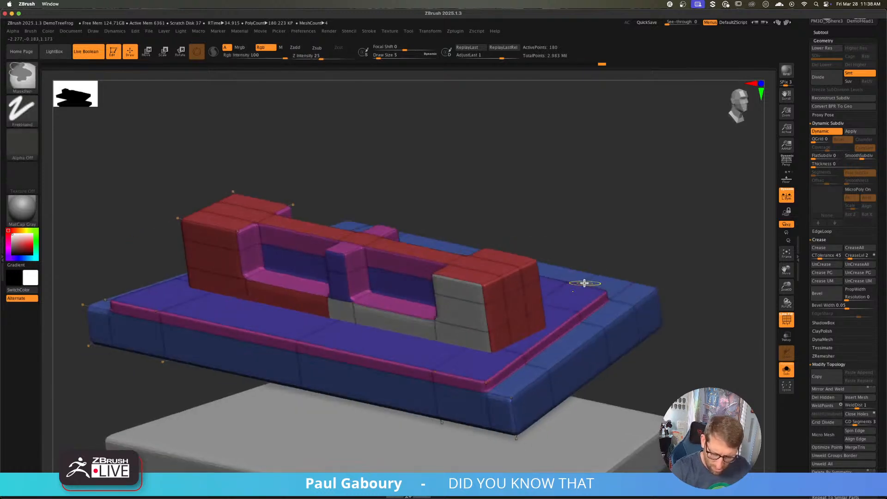
key("ctrl+z")
key("ctrl+z")
key("ctrl+z")
key("ctrl+z")
key("ctrl+z")
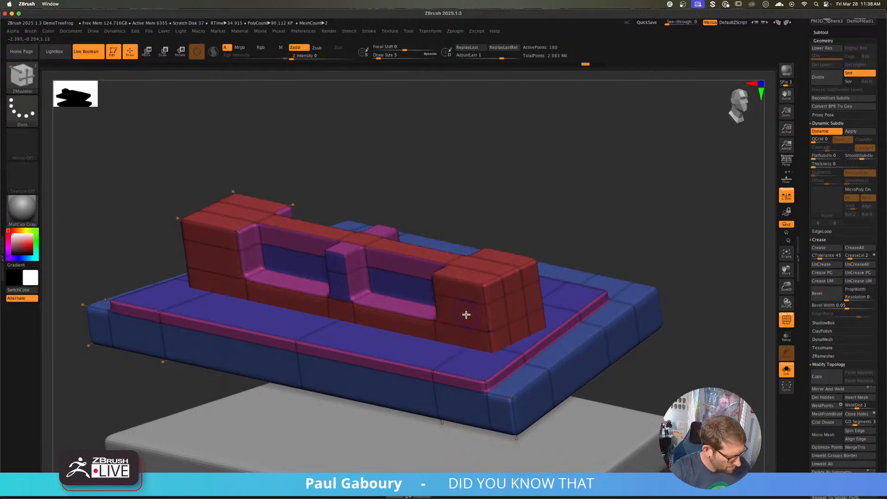
- Inset the flat faces of the raised block's long side using ZModeler Inset with the Flat & Polygroup target
key("space")
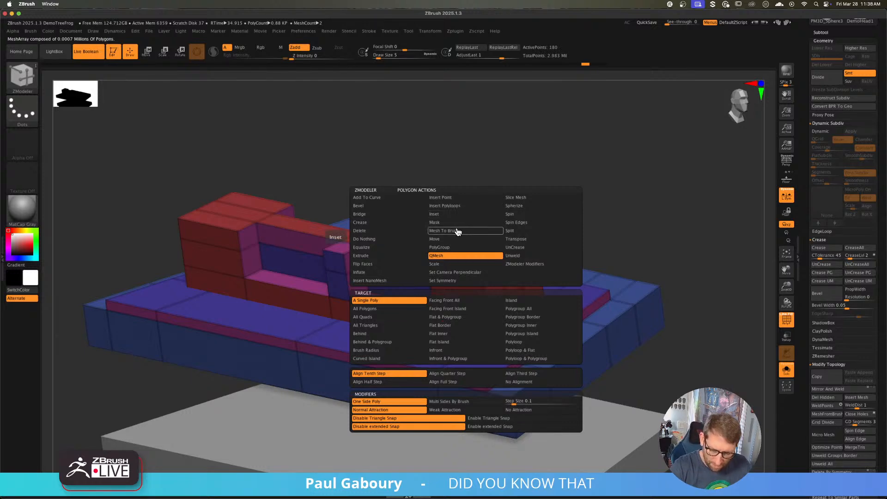
left_click(465, 215)
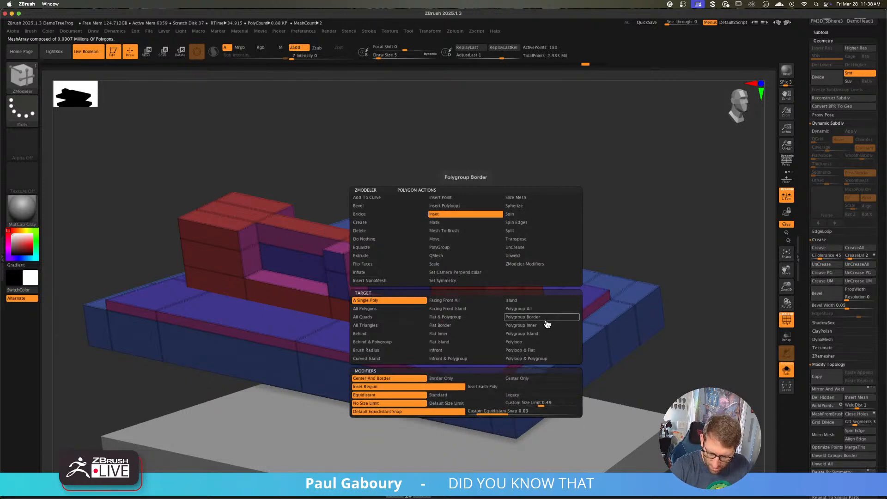
left_click(471, 318)
left_click_drag(471, 312, 470, 315)
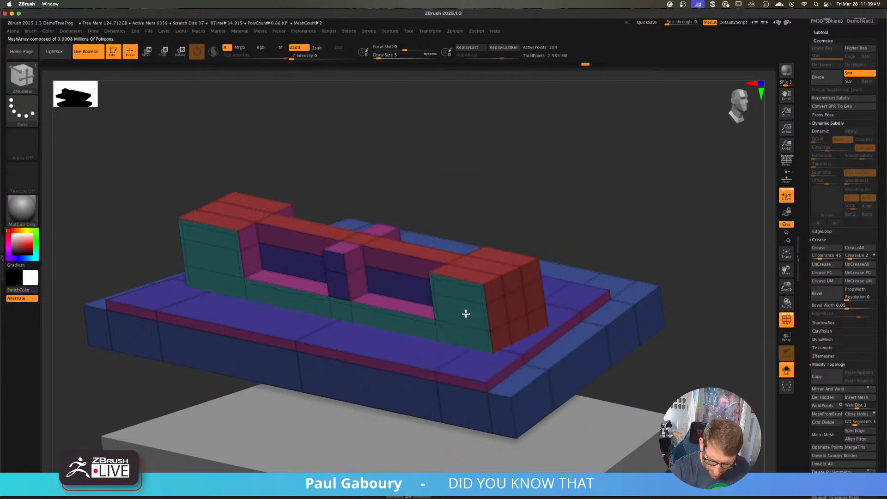
key("alt")
key("alt")
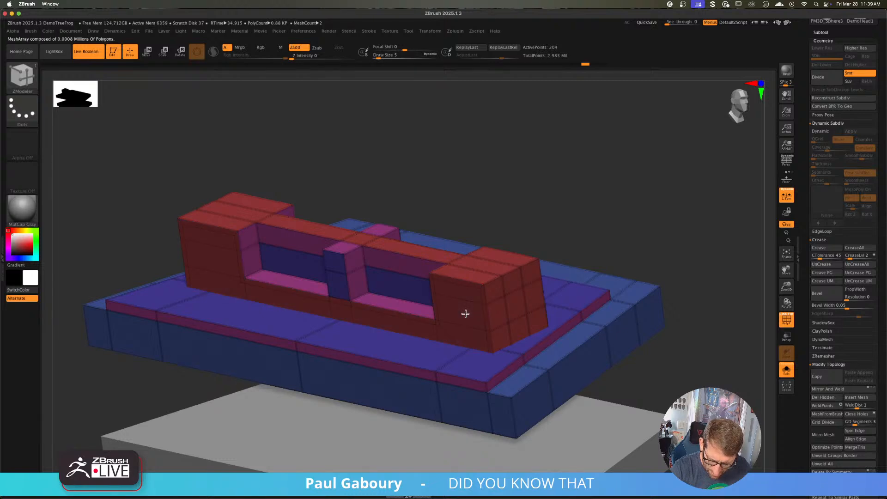
key("alt")
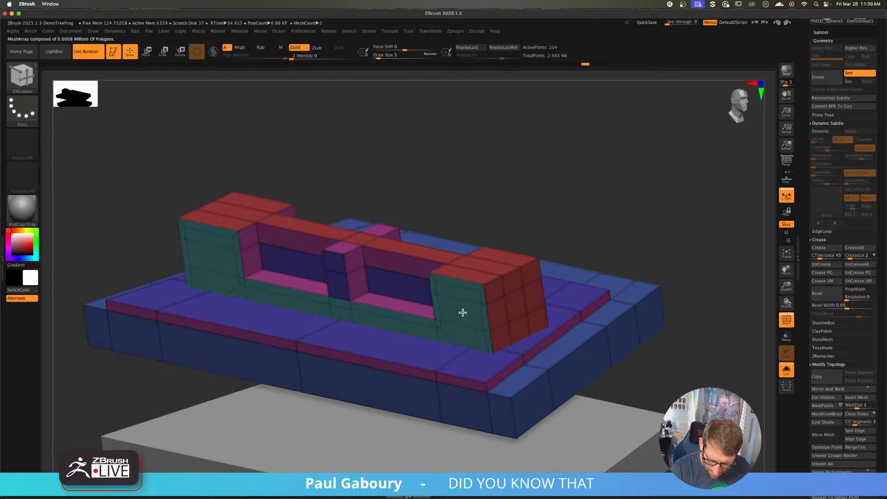
key("alt")
key("alt")
key("alt")
key("alt")
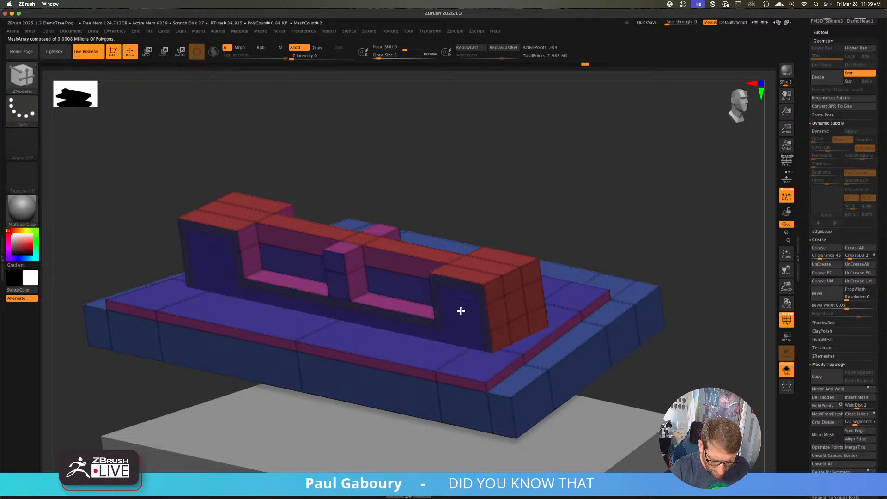
key("alt")
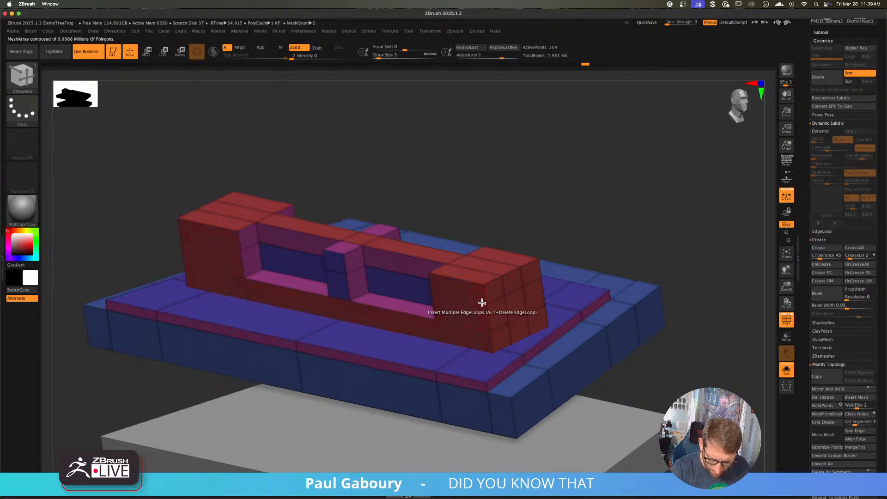
- Isolate the inset long side, give it a new polygroup, and shrink the visible area to its inner polygons in side view
left_click(475, 293, "ctrl+shift")
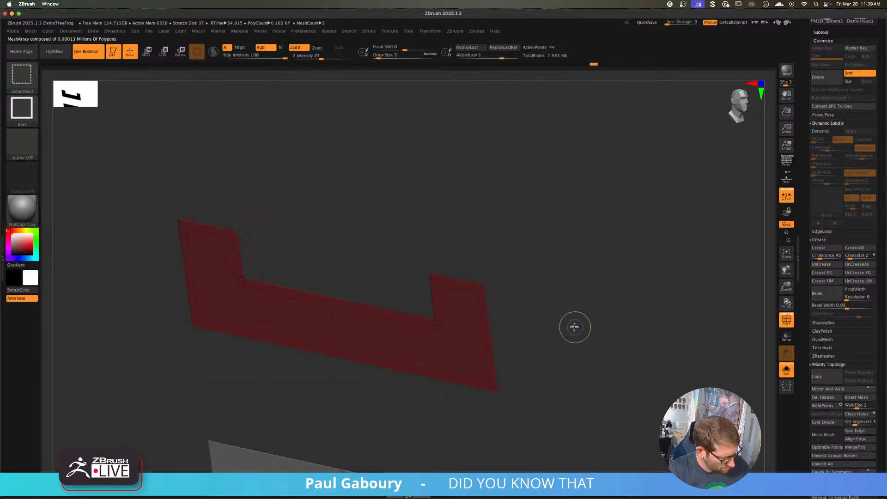
key("ctrl+w")
key("ctrl+shift+s")
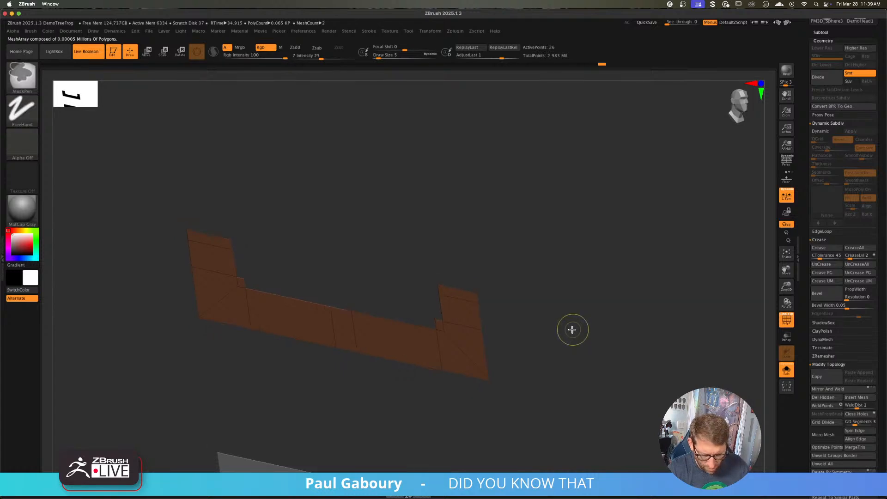
left_click_drag(572, 329, 622, 278, "shift")
- Hide the two small polygons at the inner corners, assign the remaining inner faces their own polygroup, and show the whole mesh
left_click_drag(430, 268, 463, 296, "ctrl+shift")
key("ctrl+shift")
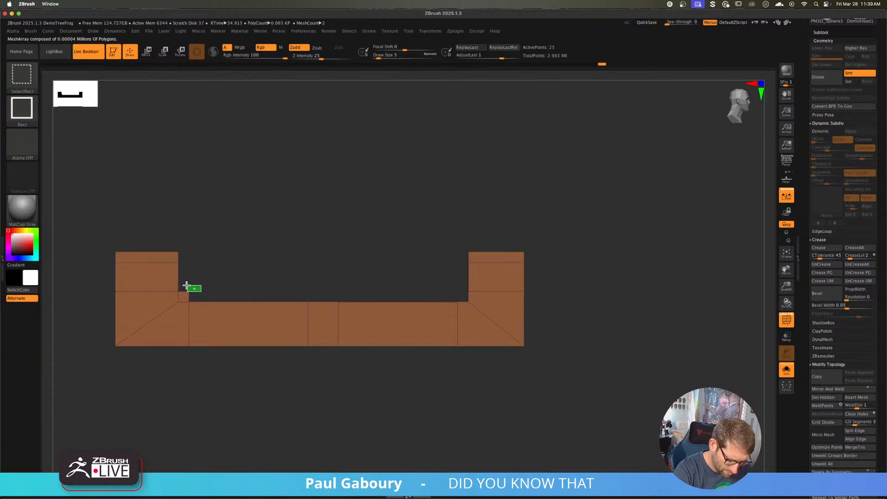
left_click_drag(185, 288, 184, 289, "ctrl+alt+shift")
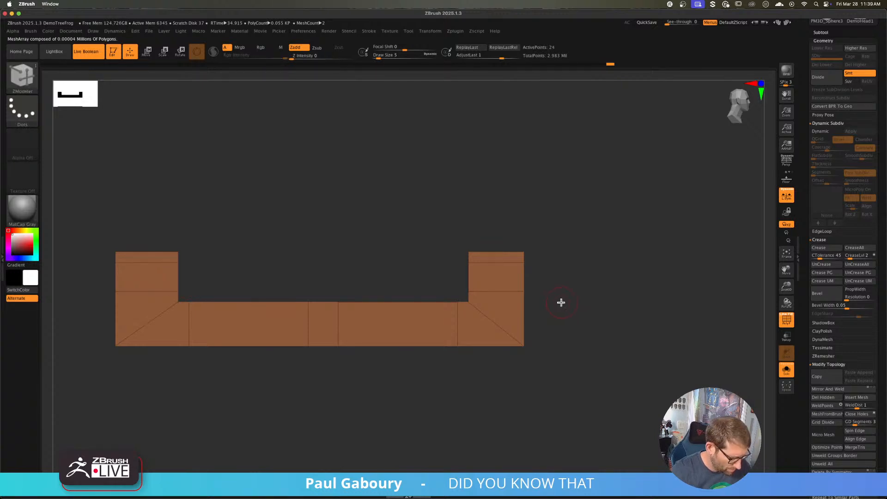
key("ctrl")
left_click(596, 295, "ctrl+shift")
left_click_drag(585, 303, 574, 321)
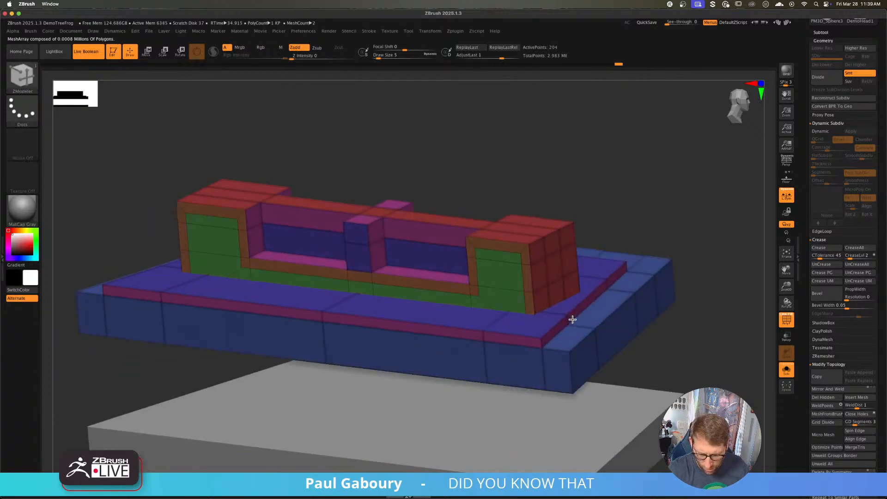
key("space")
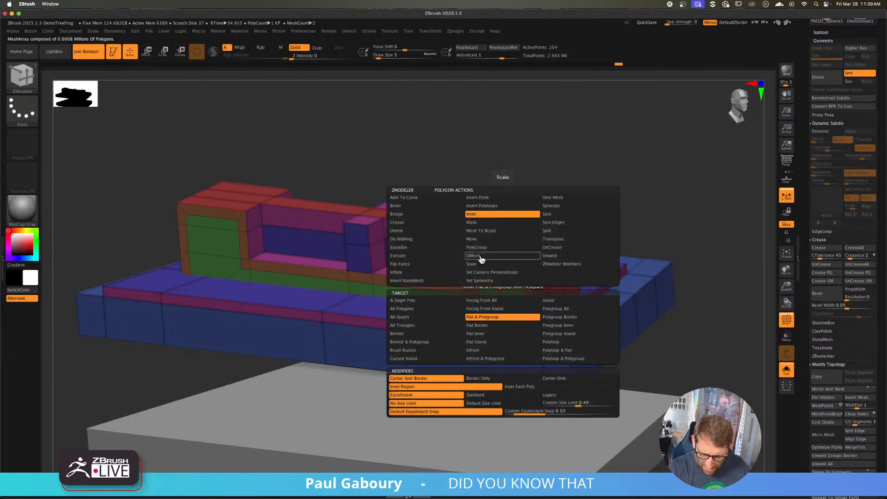
left_click(431, 257)
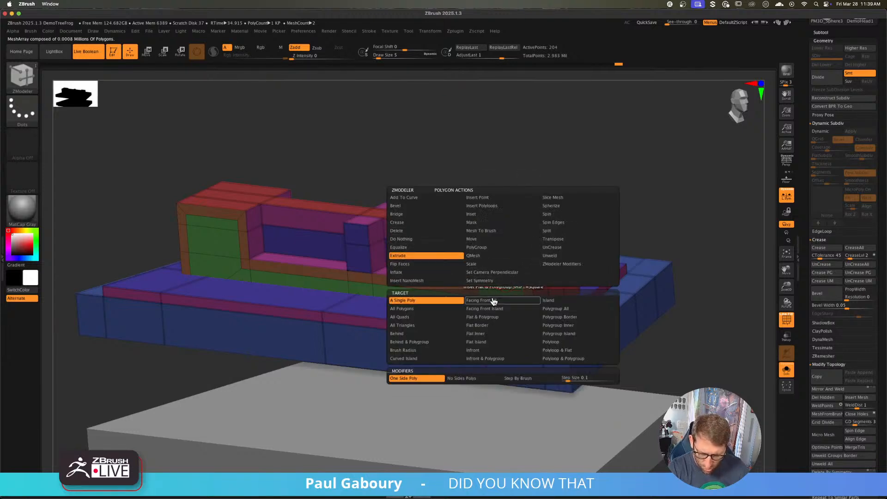
left_click(571, 311)
- Inset the raised block's opposite long side using ZModeler Inset with the Flat & Polygroup target
right_click_drag(568, 261, 483, 300)
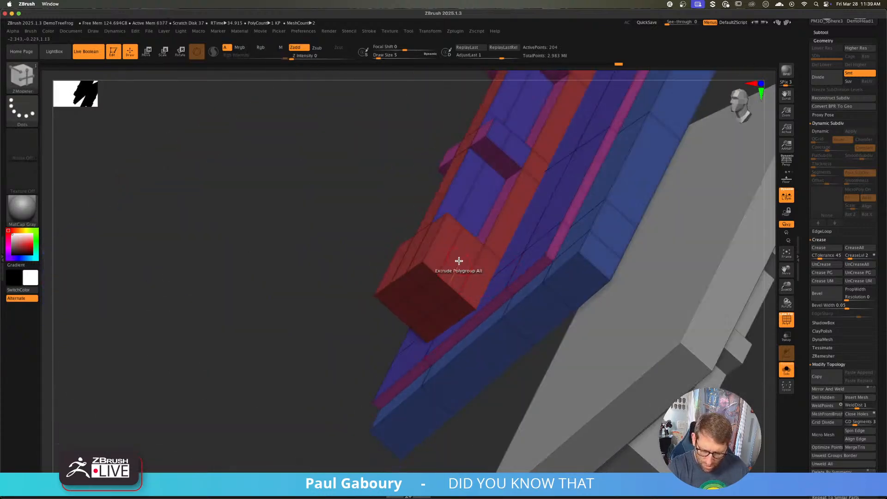
key("space")
left_click(467, 214)
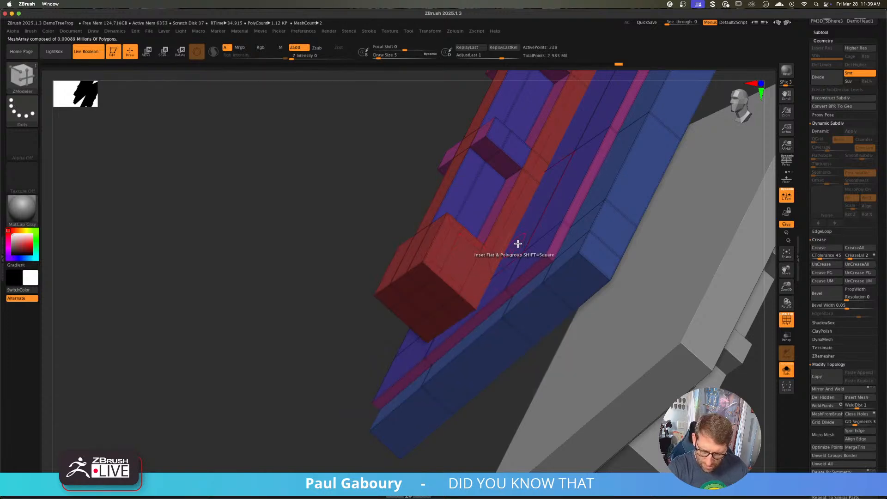
right_click_drag(442, 260, 414, 281)
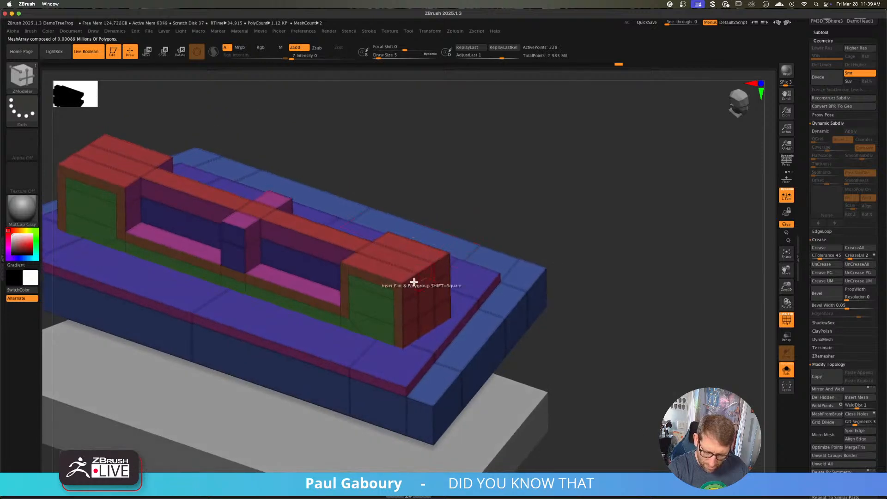
- Isolate the inner inset faces of the block's long sides, hiding the border strips and small inner corner polygons
left_click(394, 289, "ctrl+shift")
left_click(524, 235, "ctrl+shift")
right_click_drag(525, 235, 439, 261)
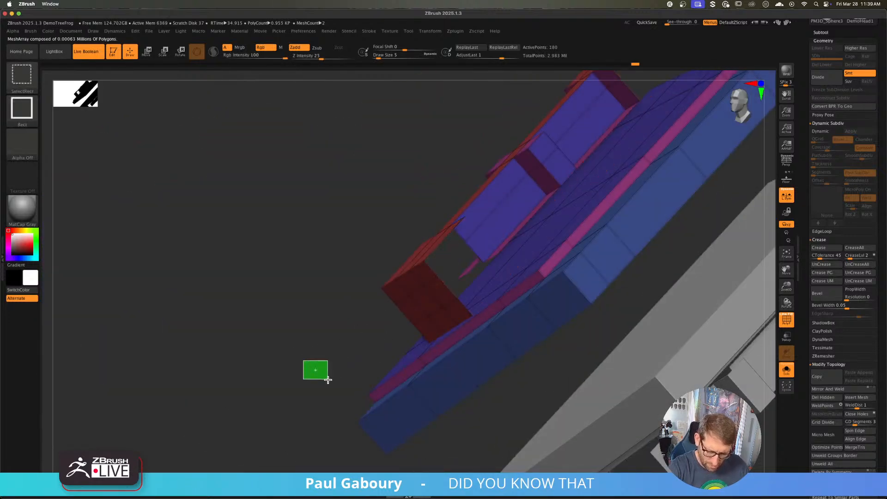
left_click_drag(328, 379, 323, 396, "ctrl+shift")
right_click_drag(321, 394, 357, 347)
right_click_drag(482, 327, 520, 273, "shift")
left_click_drag(231, 229, 501, 280, "ctrl+shift")
key("ctrl")
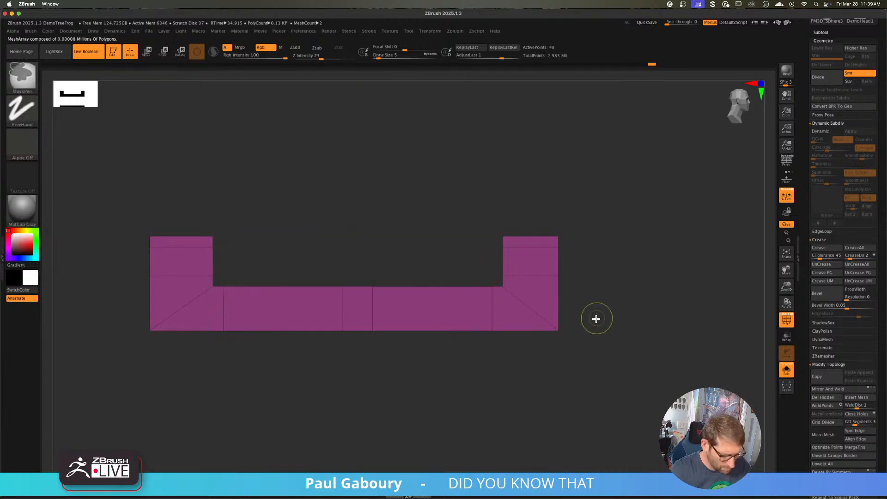
- Assign the isolated inner faces to one new polygroup and show the whole mesh again
left_click(604, 315, "ctrl")
key("ctrl+w")
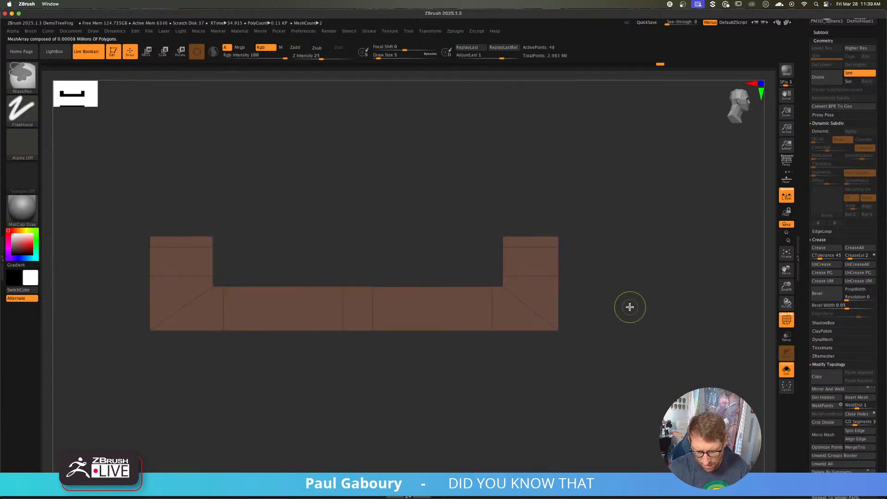
left_click(629, 308, "ctrl+shift")
- Extrude the inset inner faces of the raised block's long sides together using ZModeler Extrude with the Polygroup All target
right_click_drag(582, 311, 512, 310)
key("space")
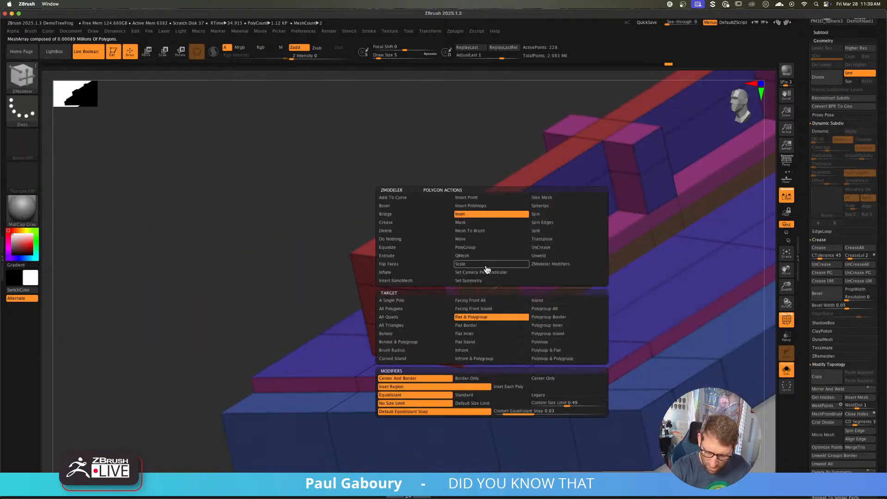
left_click(409, 256)
left_click(545, 309)
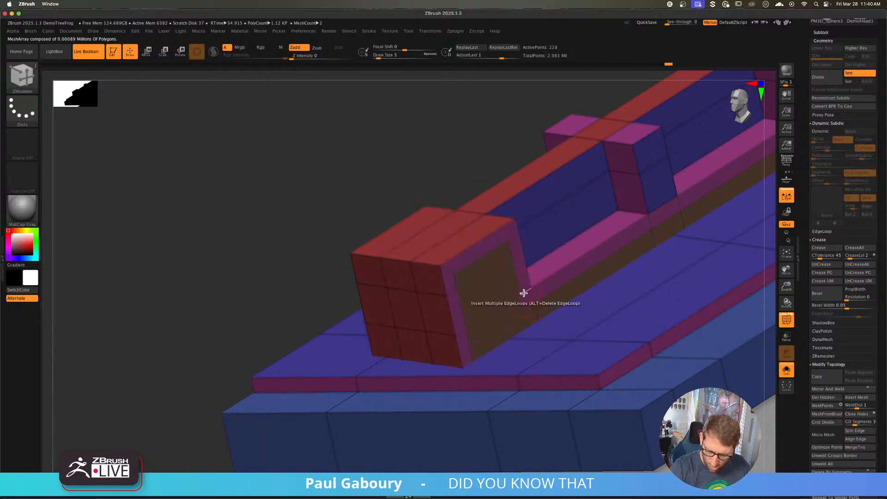
key("alt")
left_click_drag(493, 295, 499, 300)
key("alt")
key("alt")
key("alt")
key("alt")
key("alt")
mouse_move(538, 279)
right_mouse_down("ctrl")
mouse_move(473, 265)
mouse_move(523, 274)
right_mouse_up("ctrl")
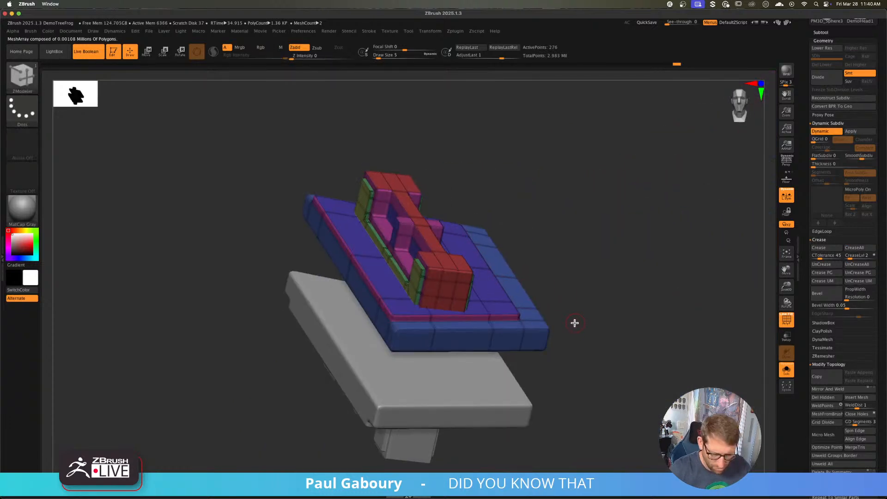
- Turn off the polyframe, enable Dynamic Subdiv, and leave Solo mode to inspect the support block under the cannon
key("shift+f")
key("d")
mouse_move(574, 321)
right_mouse_down()
mouse_move(556, 313)
mouse_move(575, 311)
mouse_move(590, 330)
right_mouse_up()
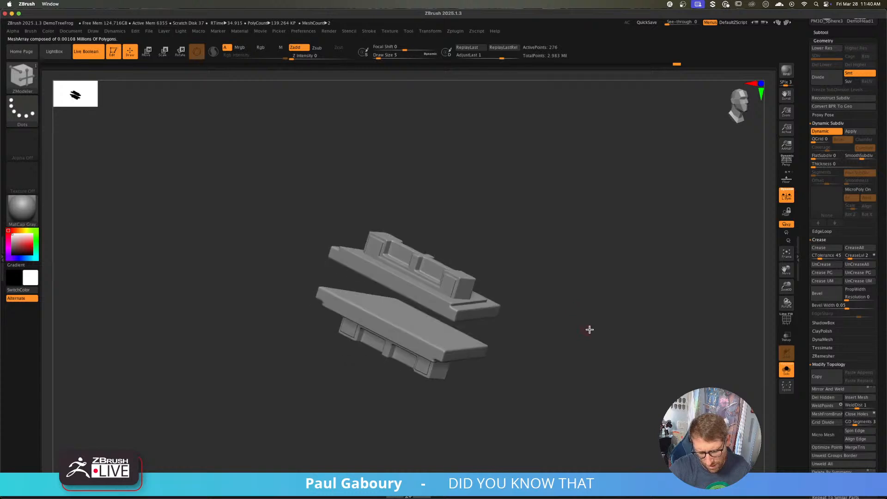
left_click(787, 370)
right_click_drag(516, 310, 524, 332, "ctrl")
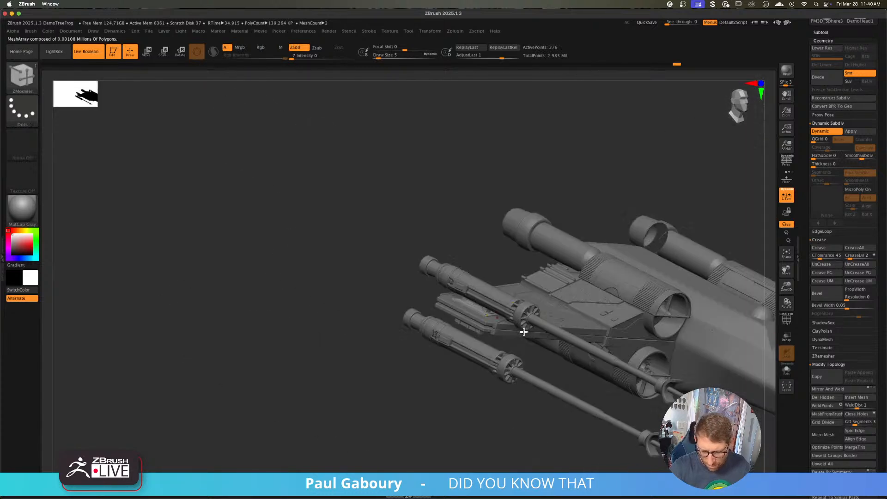
mouse_move(515, 401)
right_mouse_down()
mouse_move(514, 422)
mouse_move(519, 412)
mouse_move(474, 414)
mouse_move(488, 404)
mouse_move(483, 432)
mouse_move(486, 406)
right_mouse_up()
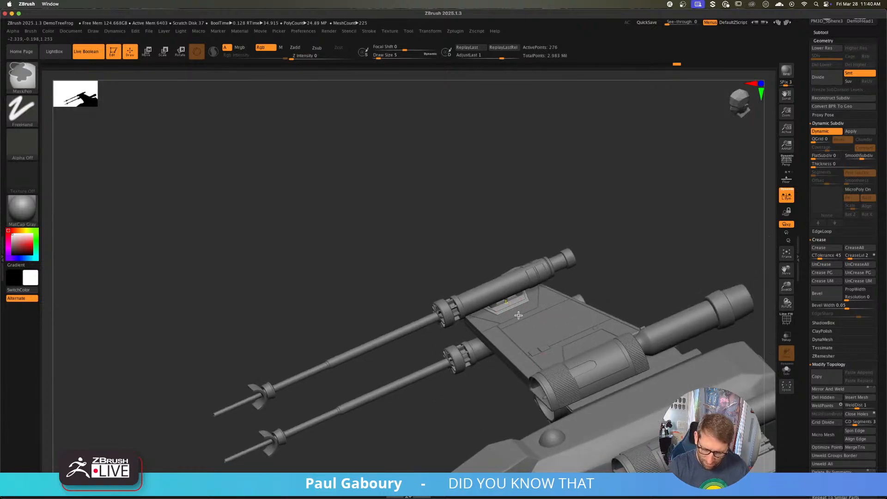
mouse_move(504, 307)
right_mouse_down("ctrl")
mouse_move(574, 374)
mouse_move(577, 354)
right_mouse_up("ctrl")
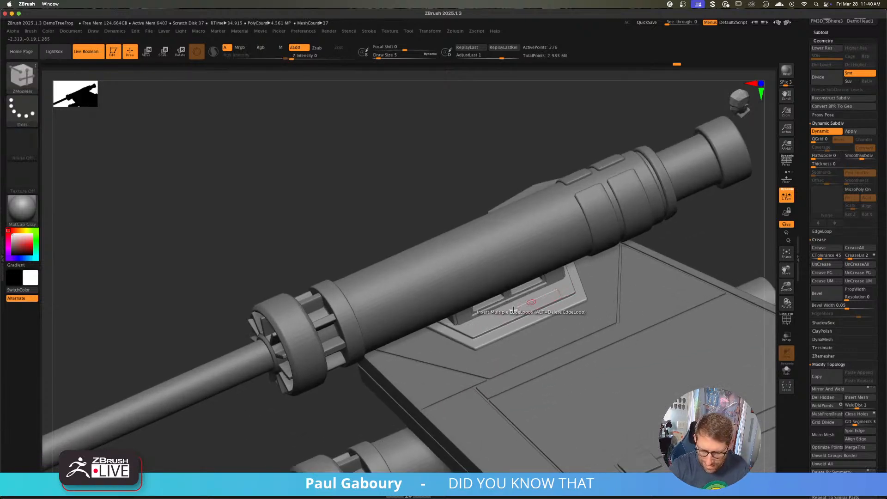
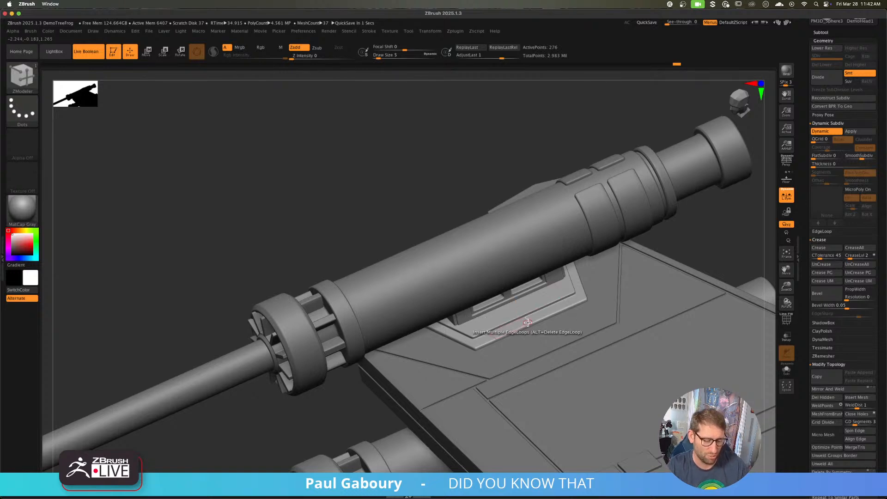
- Save the whole spaceship tool as the next incremental file
right_click_drag(482, 309, 401, 266, "ctrl")
right_click_drag(571, 332, 403, 211, "alt")
right_click_drag(567, 344, 550, 351, "ctrl")
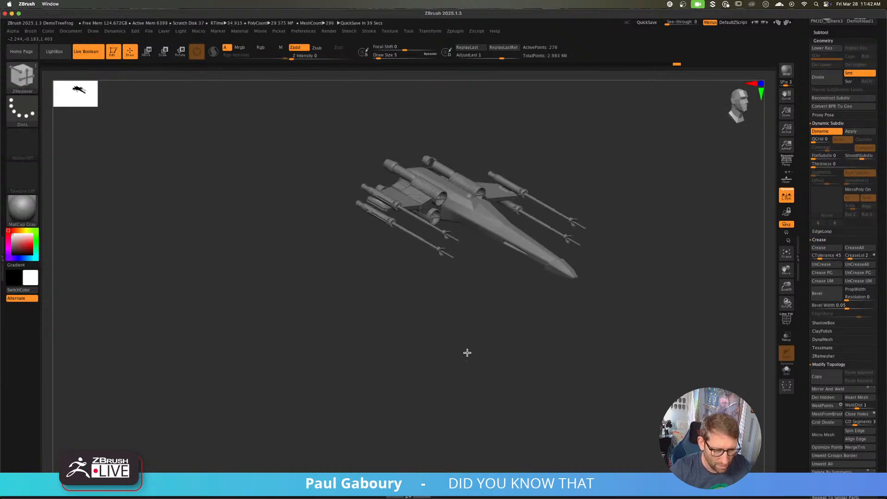
scroll(814, 275, "up", 5)
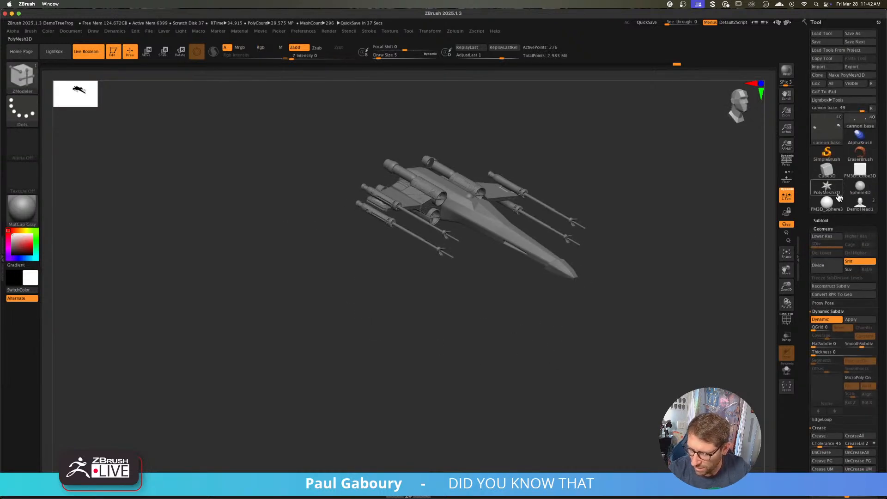
left_click(859, 43)
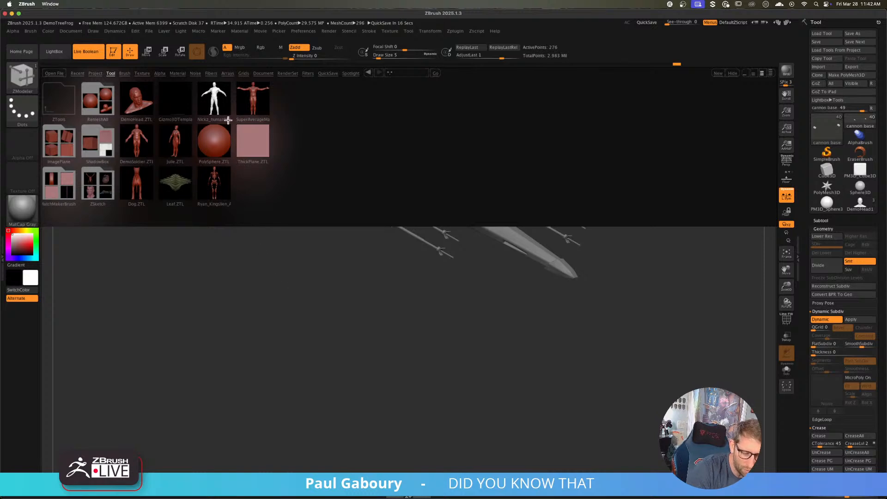
- Load the Nickz_humanMaleAverage sample figure from LightBox and focus on one of its hands
double_click(213, 98)
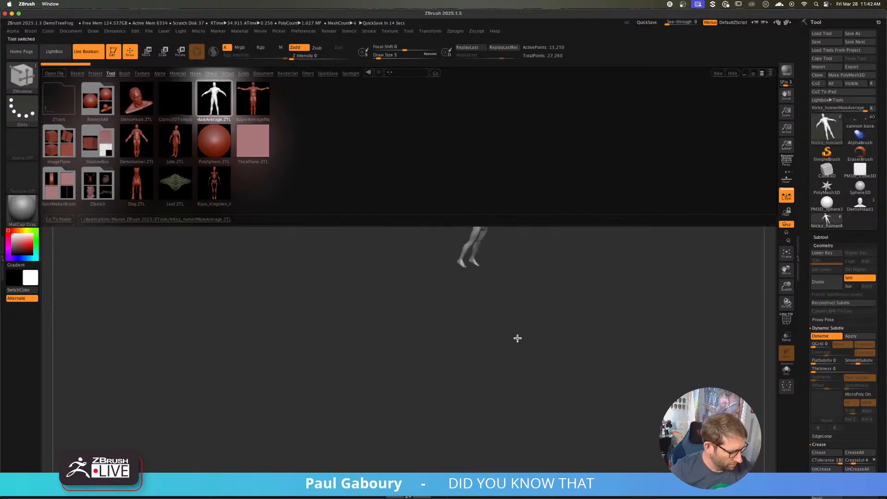
right_click_drag(541, 313, 525, 268)
right_click_drag(525, 268, 492, 320, "alt")
mouse_move(499, 283)
right_mouse_down("ctrl")
mouse_move(508, 332)
mouse_move(495, 370)
right_mouse_up("ctrl")
right_click_drag(450, 326, 510, 345, "alt")
- Mask the whole figure except the index finger with a topological mask, placing the gizmo at the unmasked finger
key("w")
left_click_drag(484, 291, 485, 314, "ctrl")
right_click_drag(530, 314, 550, 340, "ctrl")
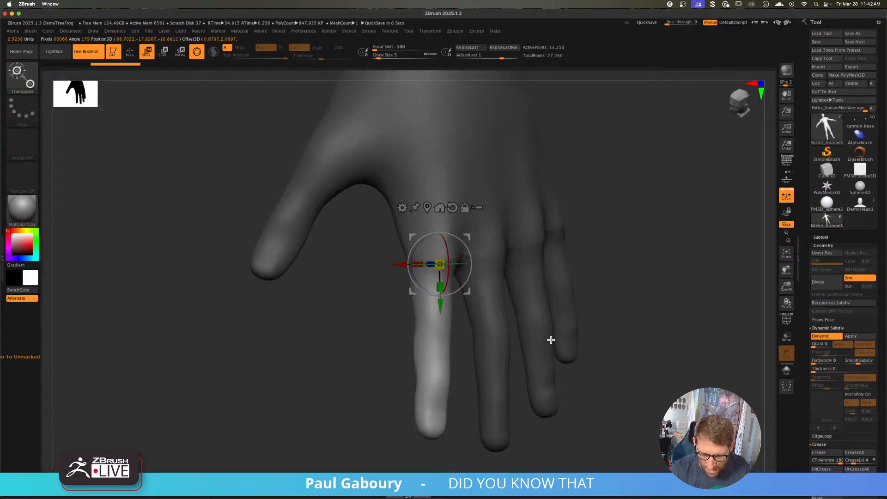
right_click_drag(499, 312, 480, 305)
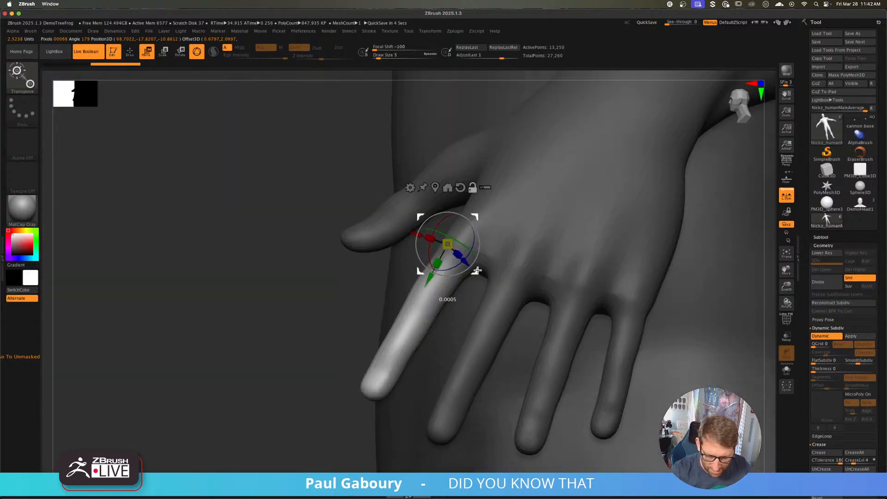
- Reorient the gizmo at the index finger's base, abort the auto-save, and try rotating the finger about X
left_click_drag(474, 271, 536, 213, "alt")
left_click(447, 249, "alt")
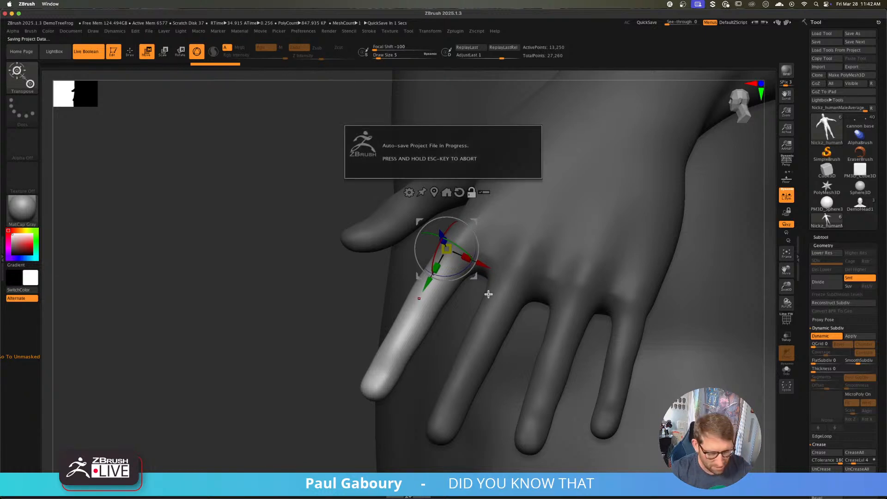
key("Escape")
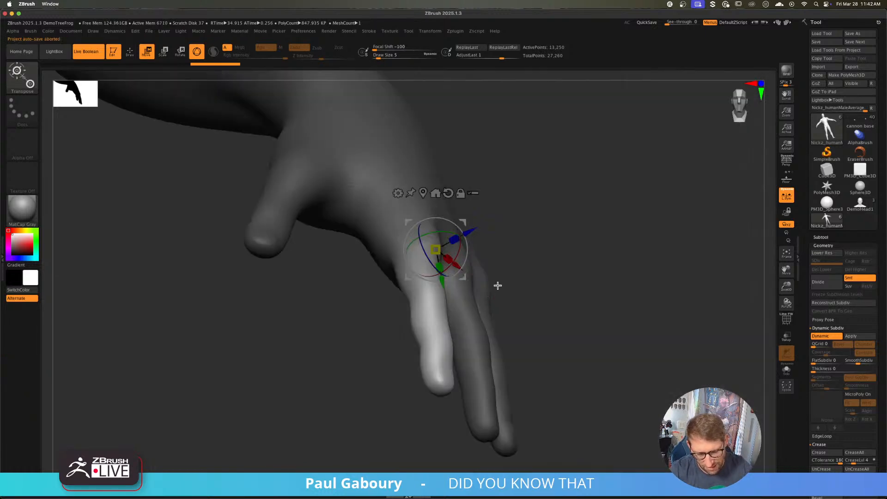
mouse_move(497, 283)
left_mouse_down()
mouse_move(471, 259)
mouse_move(459, 256)
mouse_move(446, 271)
left_mouse_up()
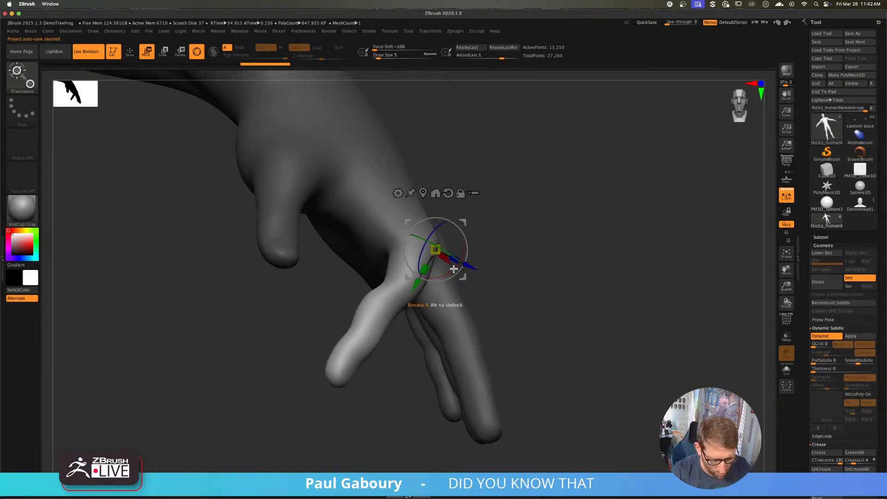
key("ctrl+z")
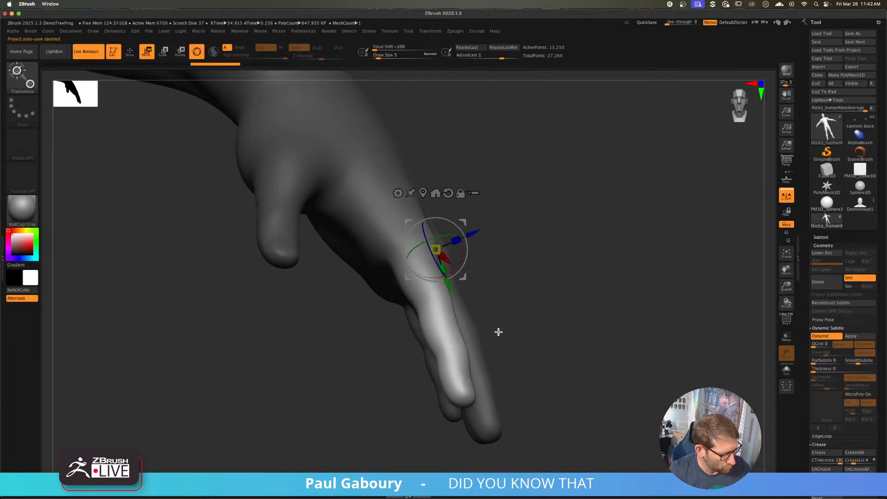
- Switch from the gizmo to the Transpose line and draw it along the index finger
key("y")
left_click_drag(503, 323, 517, 292)
left_click_drag(471, 159, 344, 408)
left_click_drag(429, 230, 354, 358)
right_click_drag(417, 349, 441, 343)
key("f")
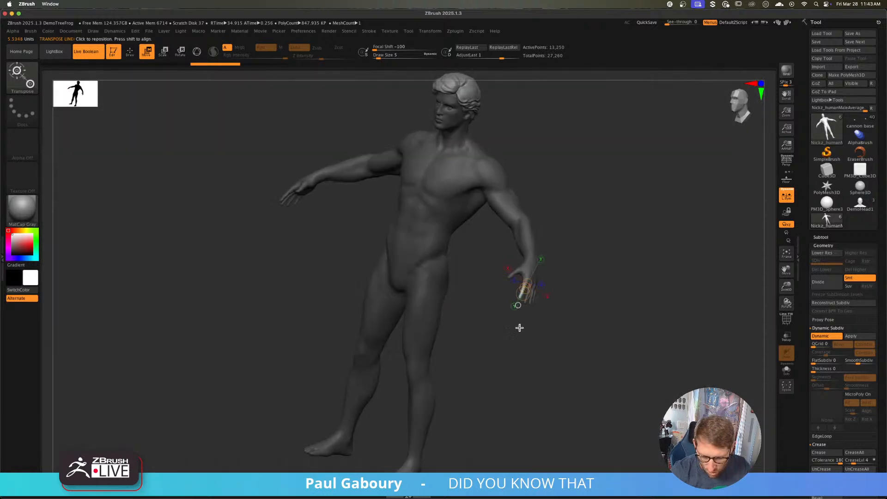
- Try to stretch the index finger from the Transpose line's far end
mouse_move(581, 310)
right_mouse_down("alt")
mouse_move(525, 319)
mouse_move(508, 356)
mouse_move(440, 295)
mouse_move(487, 332)
right_mouse_up("alt")
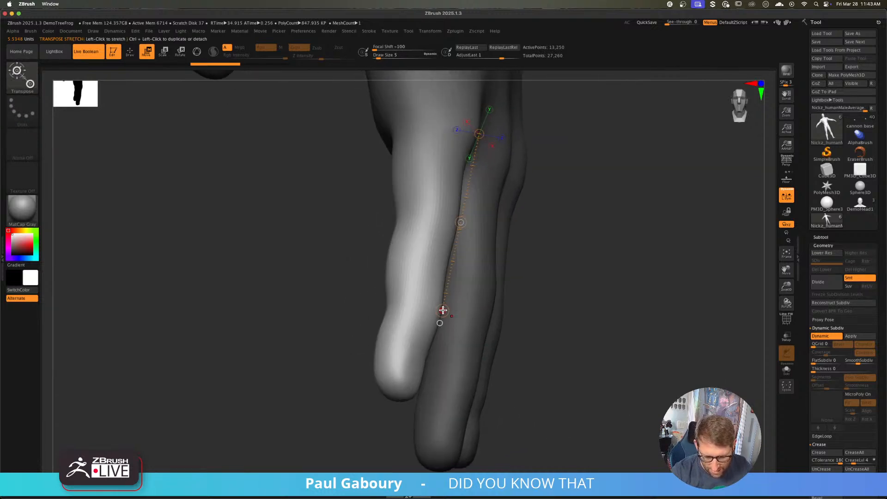
left_click_drag(443, 309, 372, 368)
key("super+z")
- Move the Transpose line off the index finger and redraw it along the finger's outer half, about 2.9 units long
mouse_move(497, 249)
right_mouse_down("alt")
mouse_move(488, 312)
mouse_move(440, 317)
right_mouse_up("alt")
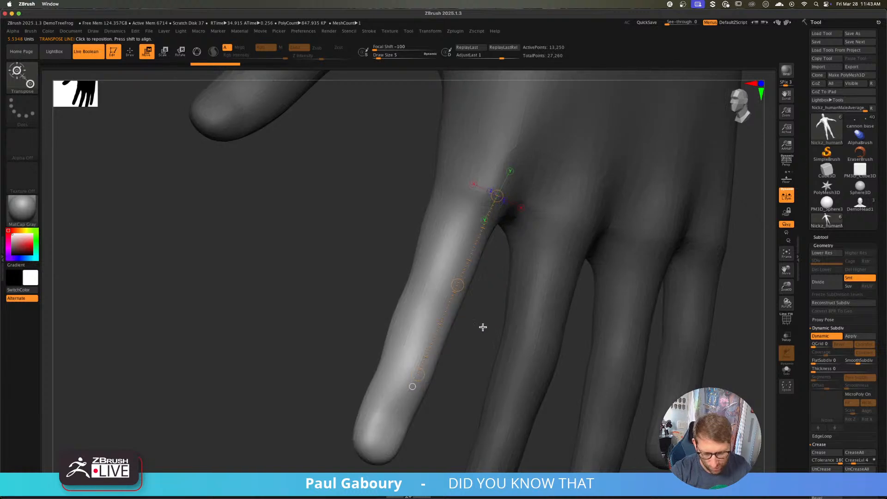
right_click_drag(494, 327, 475, 329)
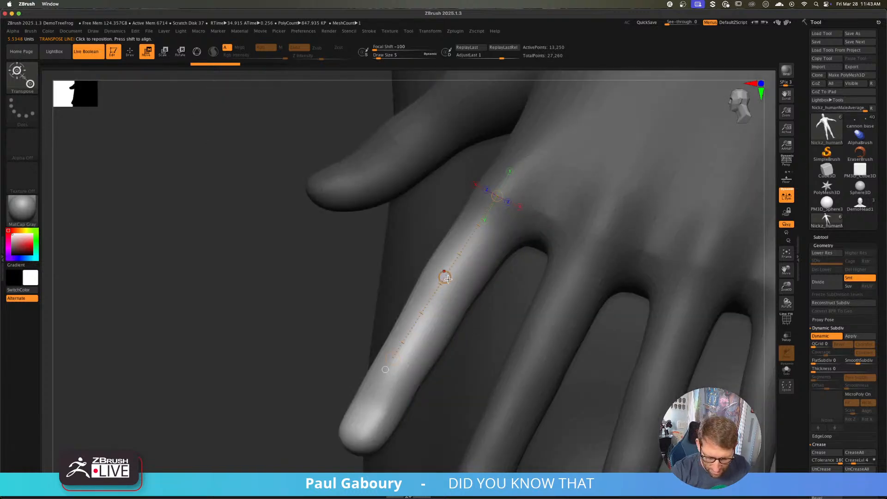
left_click_drag(443, 273, 555, 243)
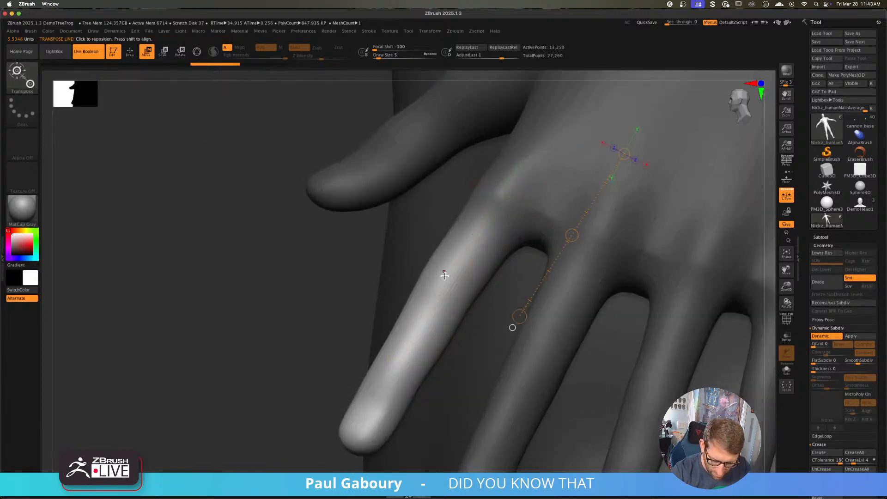
left_click_drag(444, 276, 396, 355)
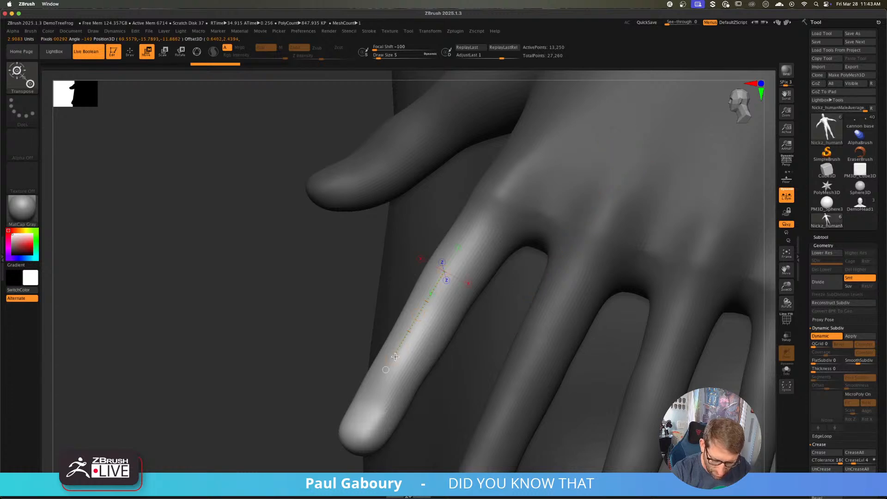
right_click_drag(428, 328, 500, 338)
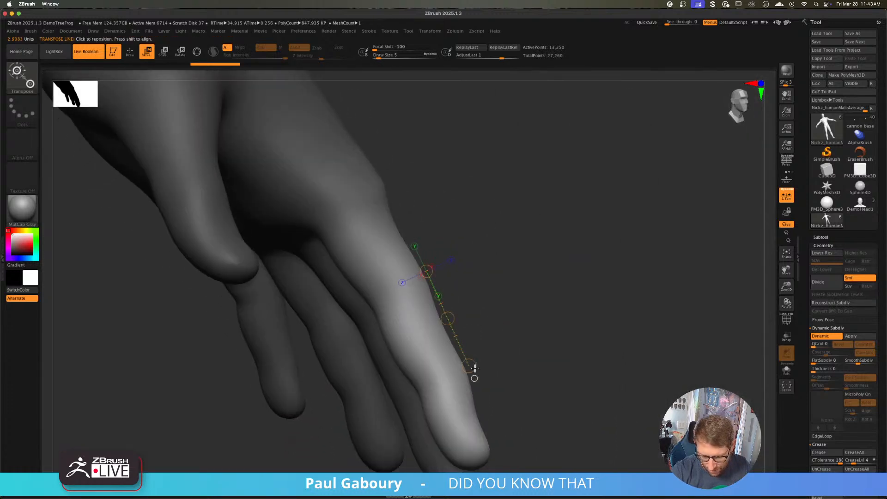
- Try moving the Transpose line's end, middle and start points in Move mode to deform the index finger
mouse_move(470, 365)
left_mouse_down()
mouse_move(410, 380)
mouse_move(385, 376)
mouse_move(392, 392)
mouse_move(477, 360)
mouse_move(473, 370)
left_mouse_up()
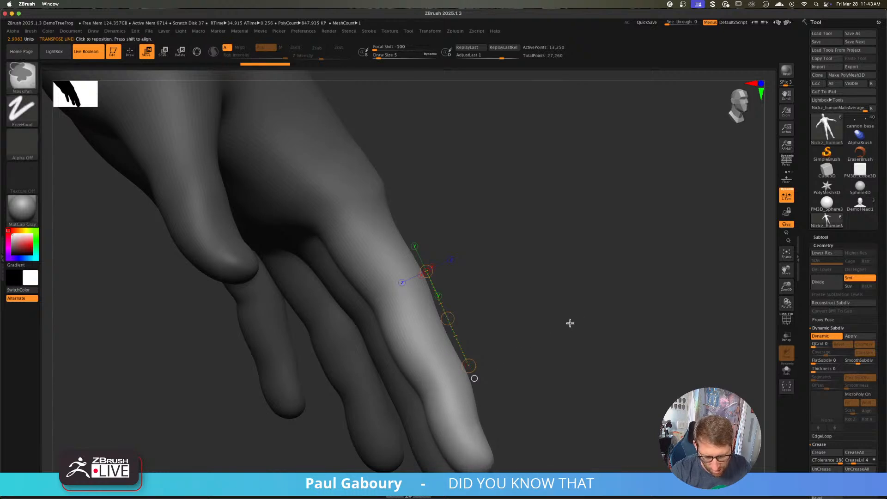
key("ctrl+z")
mouse_move(447, 319)
left_mouse_down()
mouse_move(422, 331)
mouse_move(523, 258)
mouse_move(448, 311)
left_mouse_up()
key("ctrl+z")
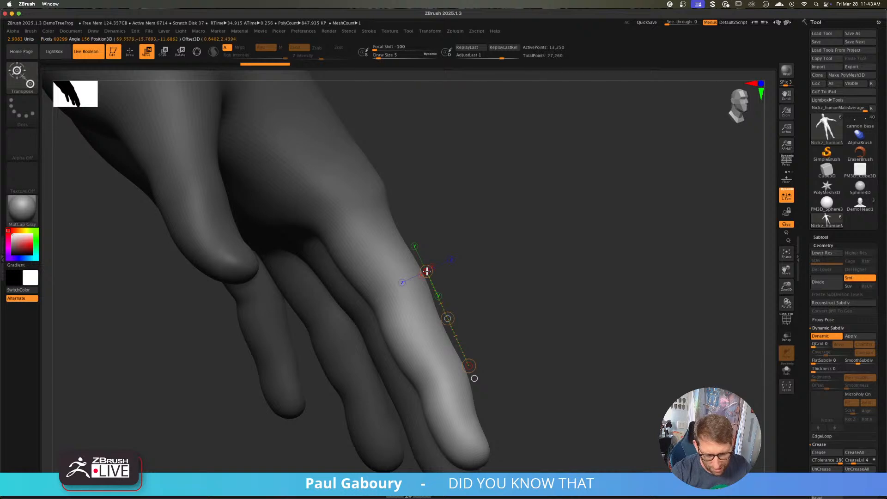
left_click_drag(427, 271, 465, 267)
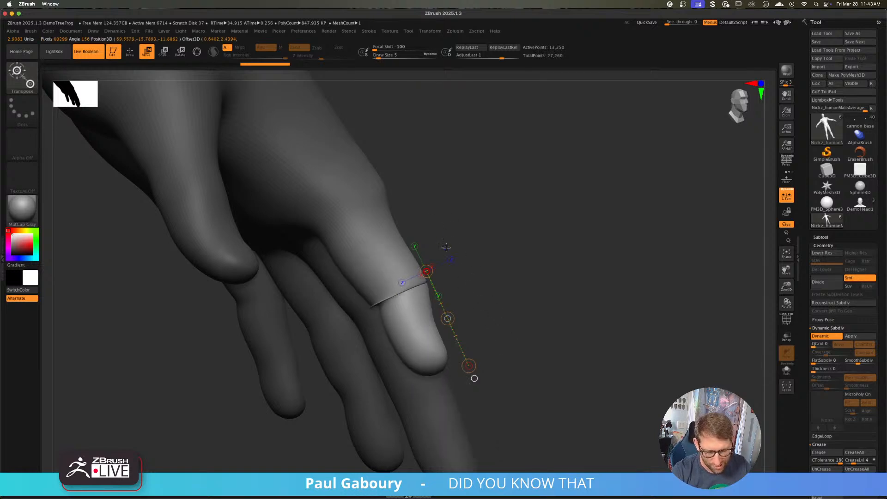
key("ctrl+z")
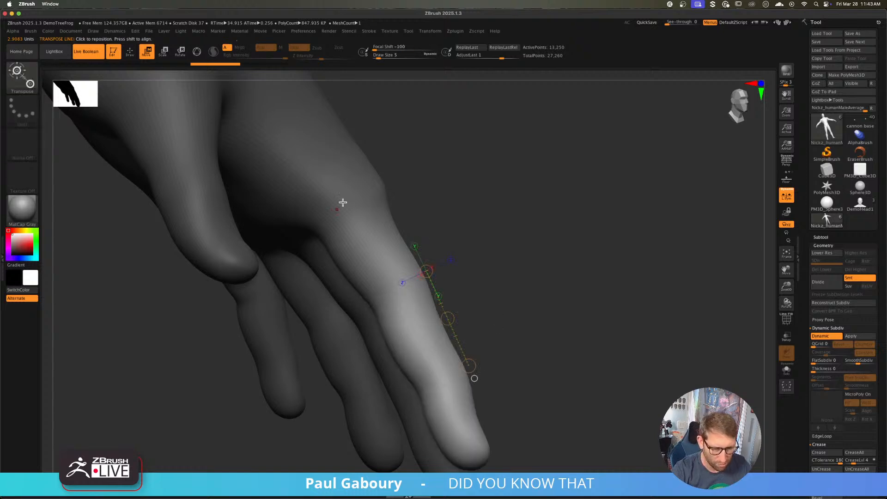
- Try bending the index finger several times from the Transpose line's far end in Rotate mode
key("r")
mouse_move(471, 366)
left_mouse_down()
mouse_move(393, 364)
mouse_move(491, 374)
mouse_move(396, 386)
mouse_move(377, 378)
left_mouse_up()
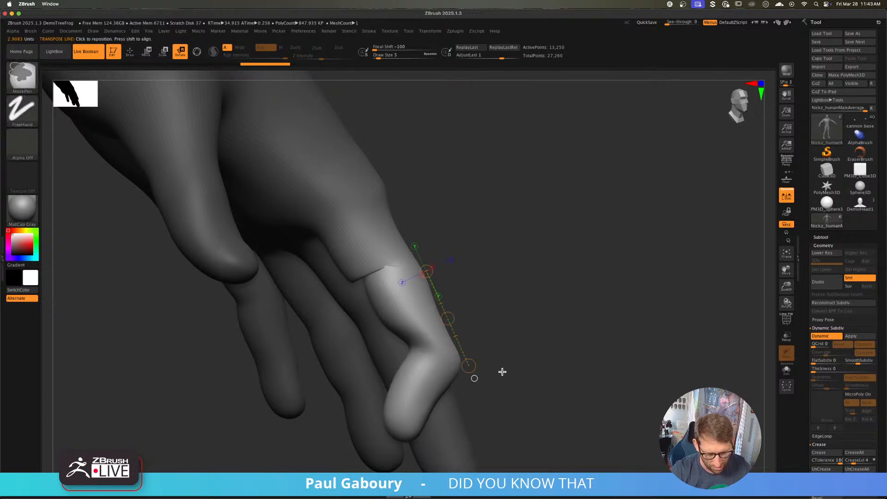
key("ctrl+z")
mouse_move(468, 375)
left_mouse_down()
mouse_move(379, 402)
mouse_move(317, 392)
left_mouse_up()
key("ctrl+z")
left_click_drag(470, 366, 369, 394)
key("ctrl+z")
- Redraw the rotation Transpose line from the knuckle down the back of the index finger, about 3.05 units long
left_click_drag(568, 321, 482, 263)
mouse_move(476, 204)
left_mouse_down()
mouse_move(483, 235)
mouse_move(472, 182)
mouse_move(413, 282)
left_mouse_up()
mouse_move(476, 298)
left_mouse_down()
mouse_move(451, 303)
mouse_move(497, 313)
mouse_move(490, 295)
left_mouse_up()
left_click_drag(467, 238, 467, 256)
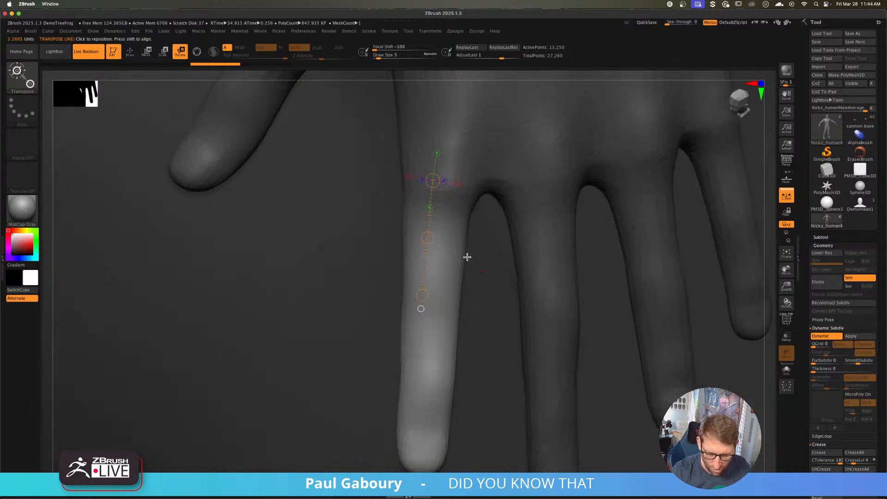
left_click_drag(440, 179, 427, 291)
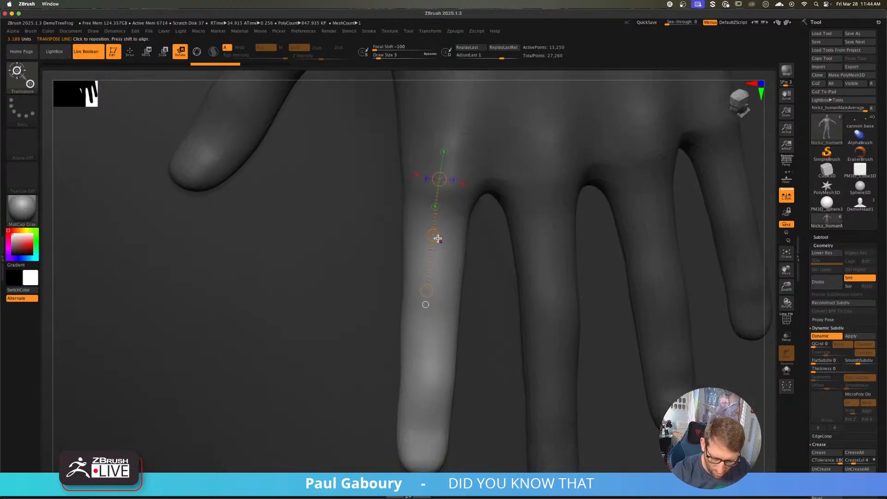
left_click_drag(439, 240, 435, 340)
left_click_drag(439, 179, 426, 316)
left_click_drag(439, 254, 439, 245)
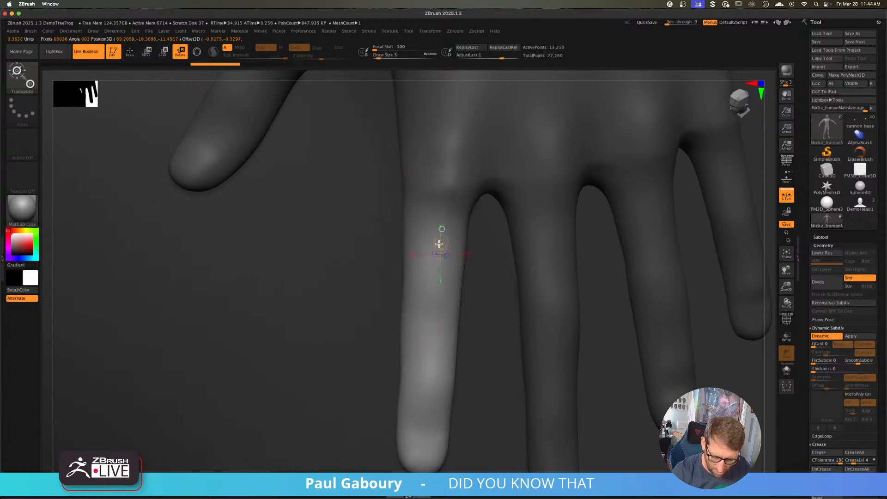
left_click_drag(440, 178, 431, 287)
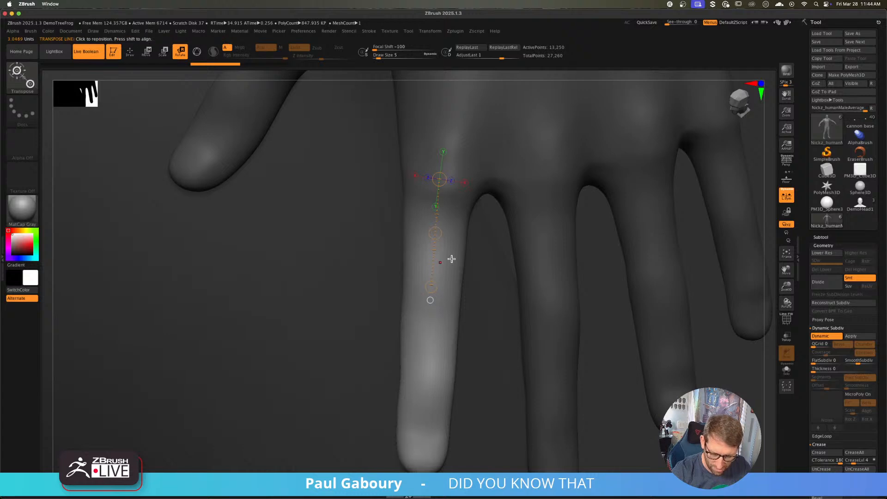
right_click_drag(451, 259, 464, 278)
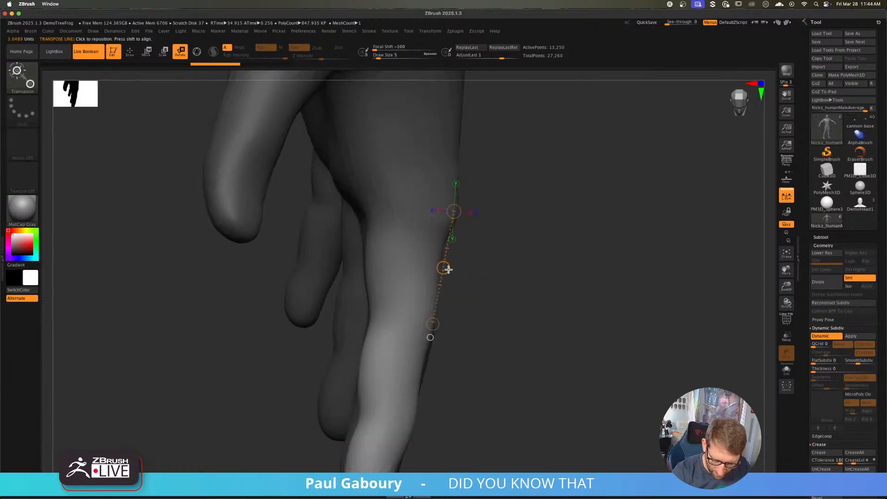
- Move the Transpose line into the middle of the index finger and try bending the finger from the line's far end
left_click_drag(448, 269, 414, 276)
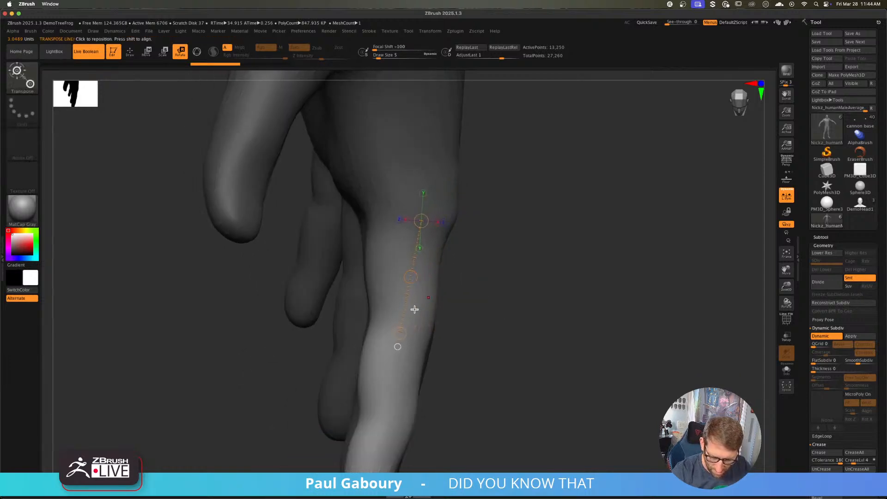
left_click_drag(398, 334, 345, 222)
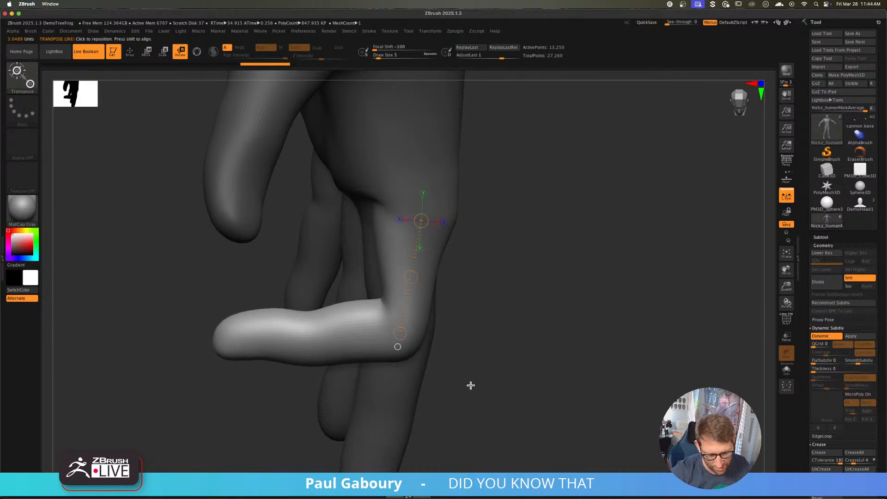
key("ctrl")
key("ctrl+z")
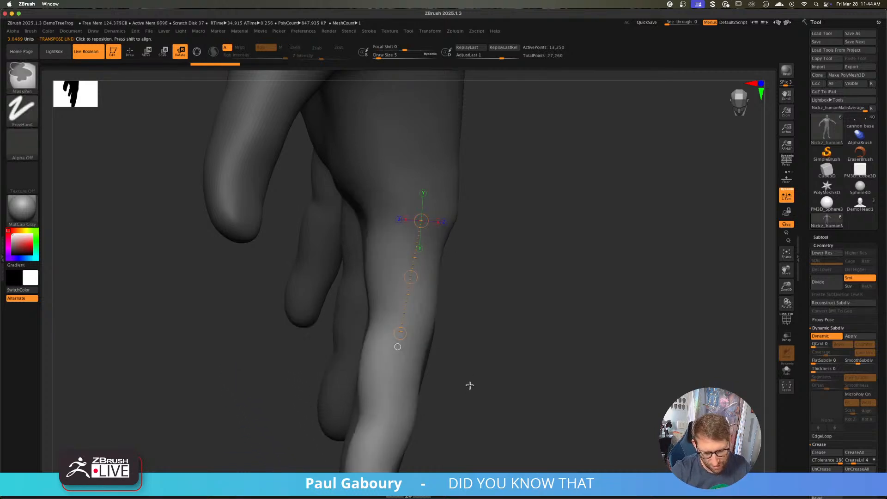
- Mask the hand down to the index finger's first segment and try bending the unmasked part from the Transpose line's far end
left_click_drag(577, 307, 347, 131, "ctrl")
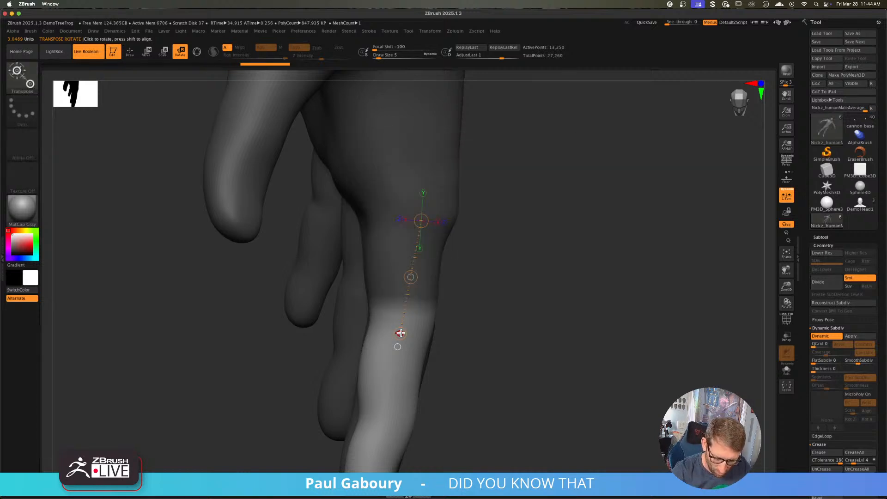
left_click_drag(401, 333, 336, 255)
key("super+z")
key("super+z")
- Redraw the Transpose line from the finger's joint toward its tip, about 4.87 units long, and try bending the outer finger
left_click_drag(452, 323, 430, 284, "alt")
left_click_drag(385, 246, 388, 252)
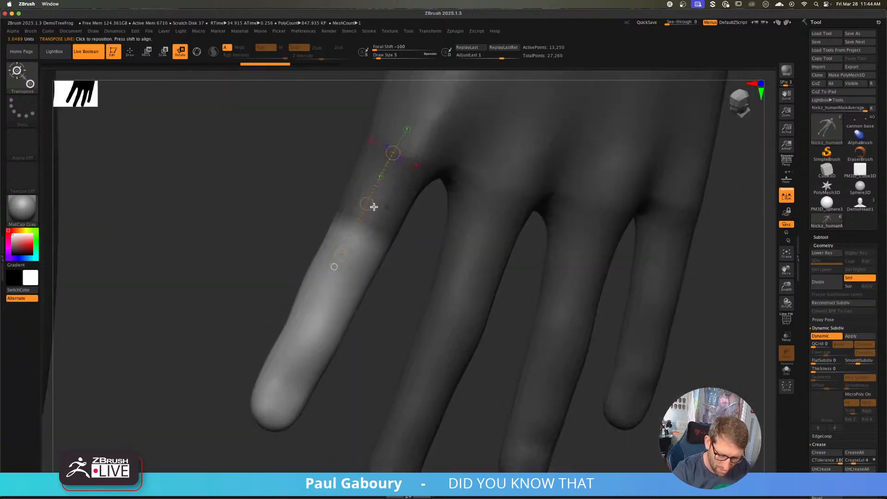
left_click_drag(371, 205, 431, 180)
left_click_drag(356, 242, 310, 346)
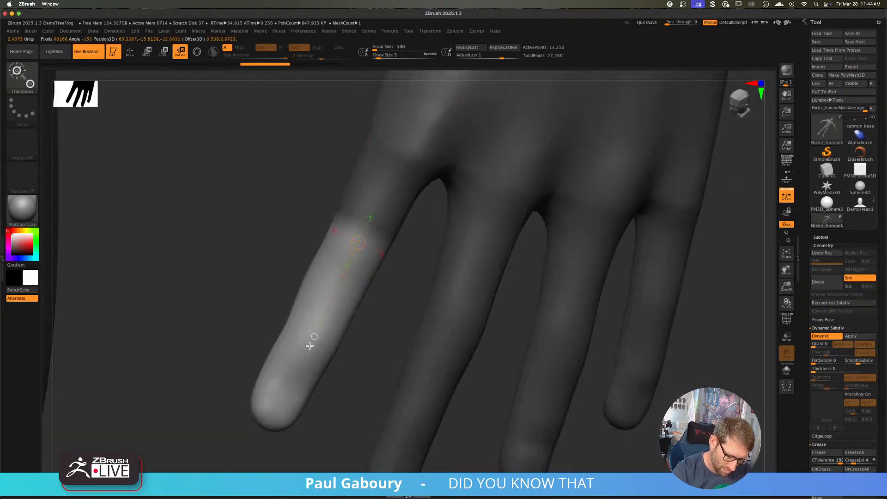
left_click_drag(282, 411, 248, 366)
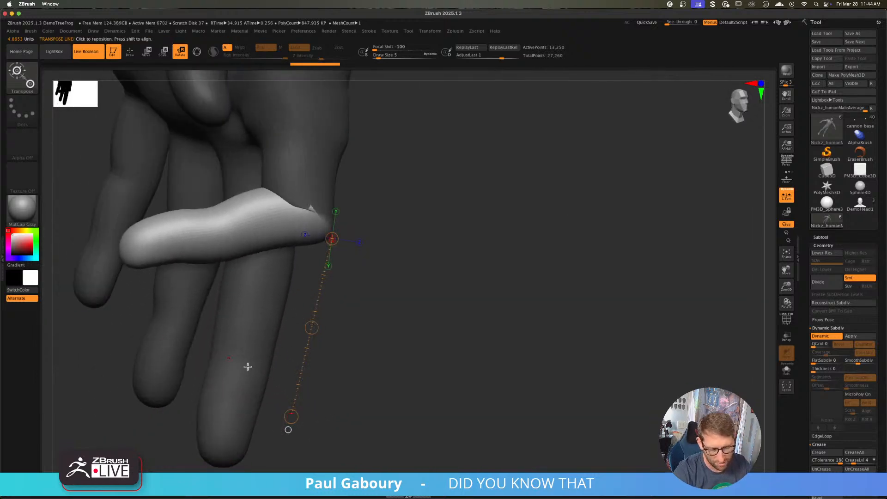
key("ctrl+z")
left_click_drag(406, 345, 440, 346)
key("ctrl+z")
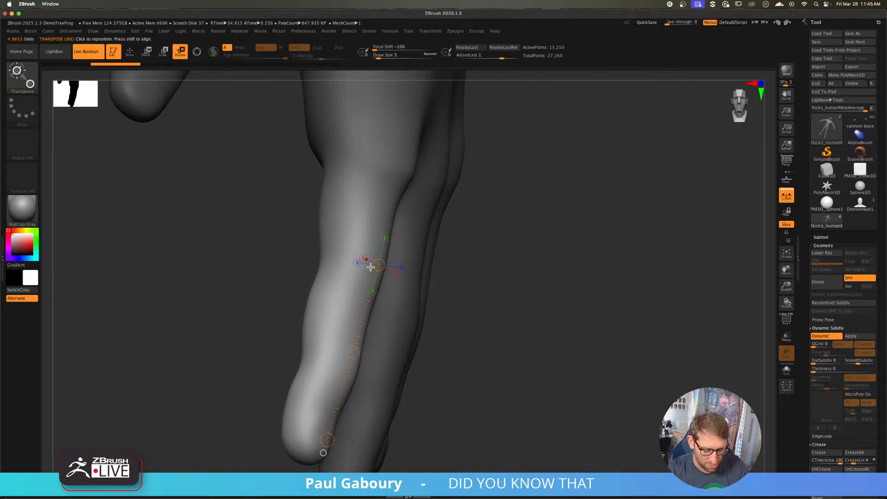
- Switch to the Cube3D primitive and convert it to a PolyMesh3D
left_click(827, 172)
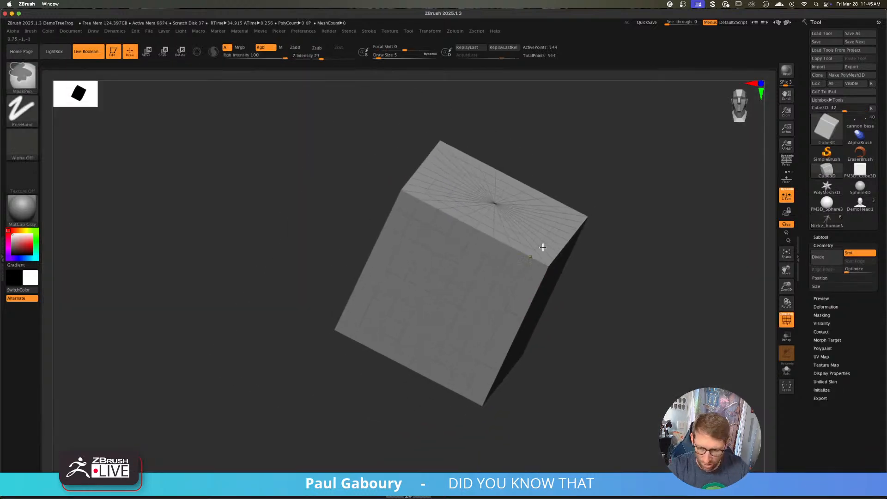
left_click(845, 75)
left_click_drag(557, 284, 537, 180)
- Isolate the central polygons of the cube's end face, assign them a new polygroup, and show the whole cube again
mouse_move(302, 163)
left_mouse_down("ctrl+shift")
mouse_move(537, 206)
mouse_move(548, 284)
left_mouse_up("ctrl+shift")
key("ctrl+shift+s")
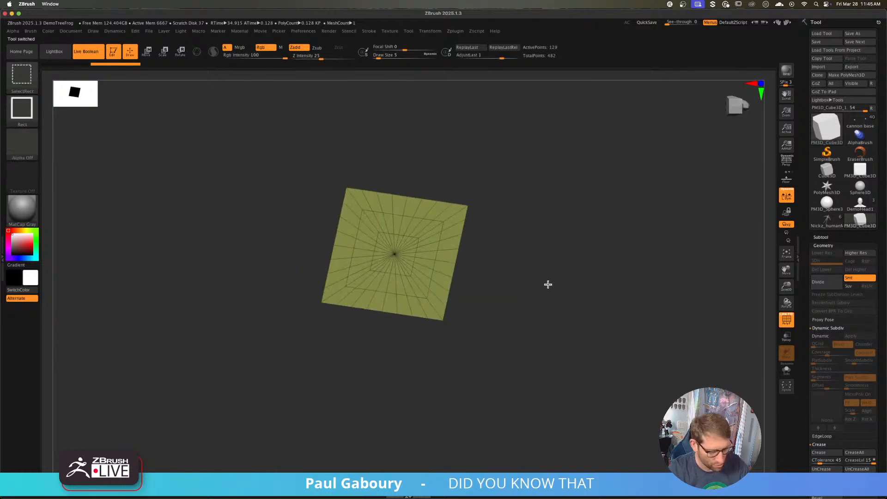
key("ctrl+w")
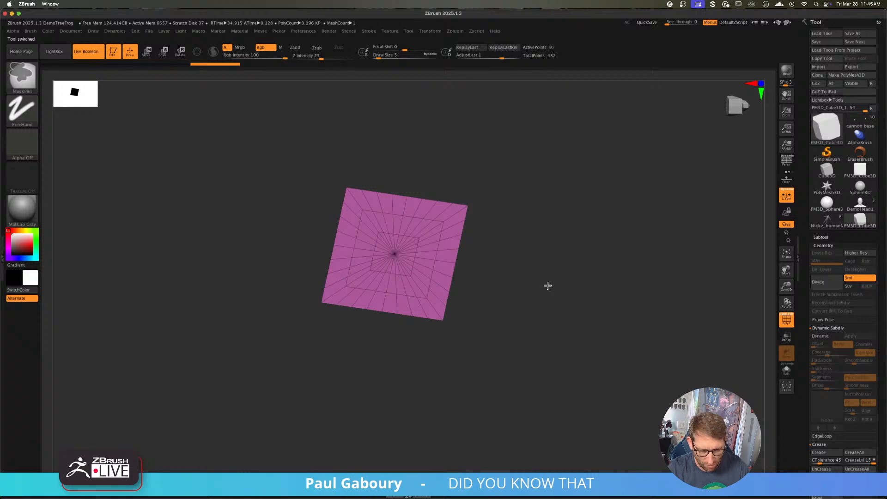
left_click(552, 287, "ctrl+shift")
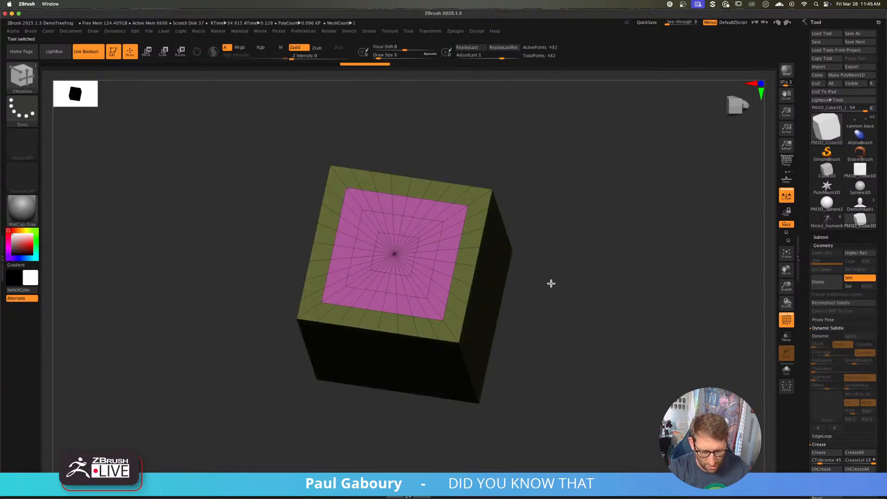
- Mask the cube around the centre polygroup and draw a Transpose line outward from the face's centre, about 2.2 units long
key("w")
mouse_move(550, 287)
left_mouse_down()
mouse_move(560, 261)
mouse_move(545, 167)
mouse_move(521, 273)
mouse_move(553, 313)
left_mouse_up()
left_click_drag(393, 286, 570, 222)
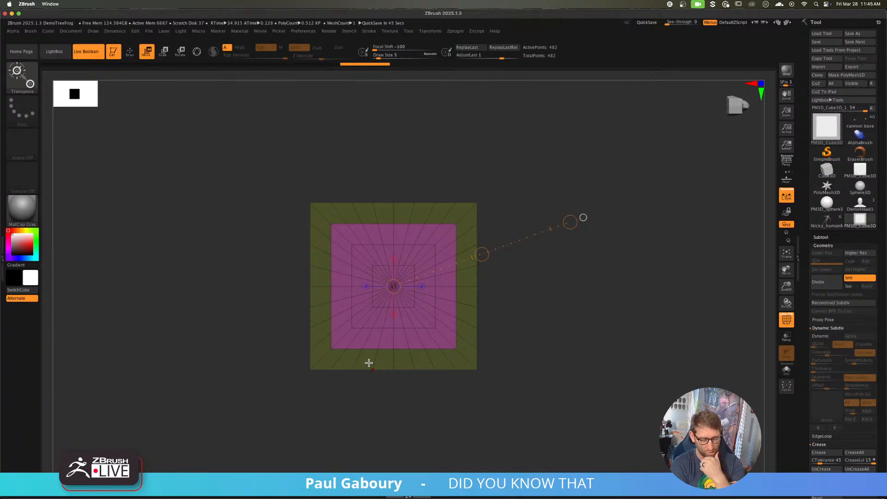
- Extrude an inset border around the centre polygroup by scaling it inward with the Transpose line
left_click(166, 52)
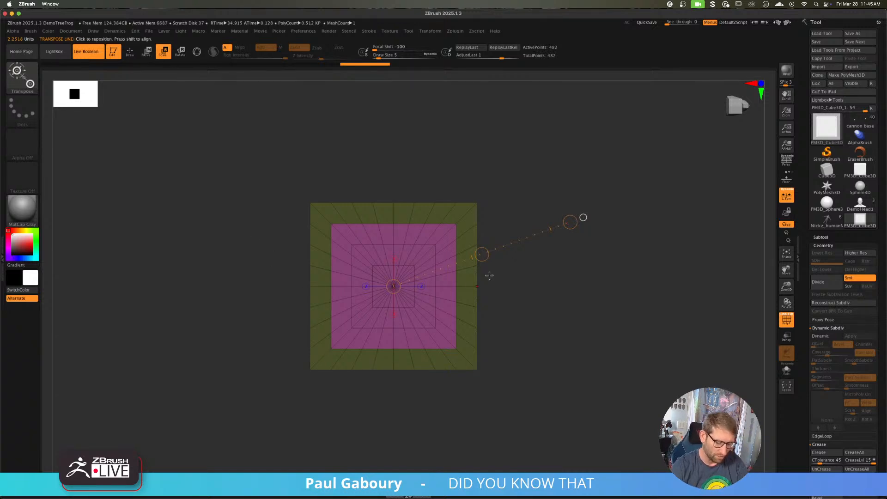
mouse_move(570, 223)
left_mouse_down("ctrl")
mouse_move(563, 223)
mouse_move(753, 165)
left_mouse_up("ctrl")
left_click_drag(569, 222, 596, 204)
left_click_drag(515, 354, 522, 318)
right_click_drag(516, 325, 536, 347, "ctrl")
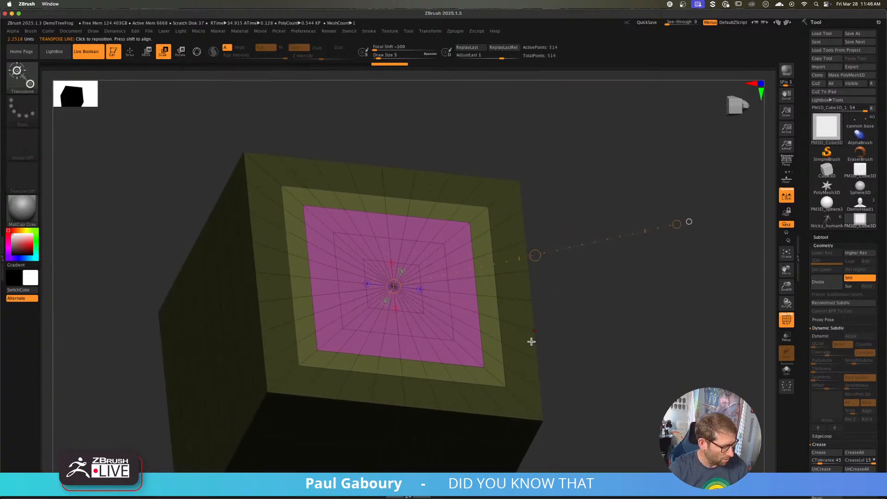
- Align the Transpose line to the face's normal and extrude the centre polygroup inward into a square recess
key("w")
left_click(401, 271)
right_click_drag(444, 241, 531, 180)
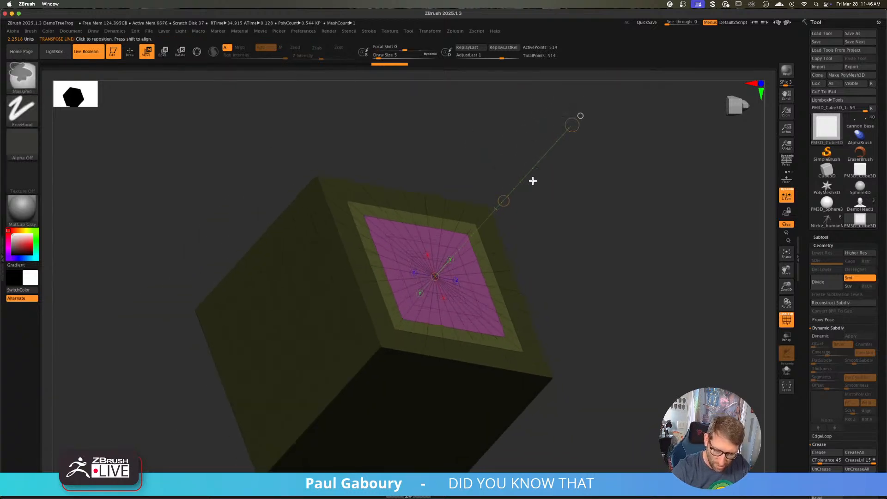
left_click_drag(503, 200, 491, 214, "ctrl")
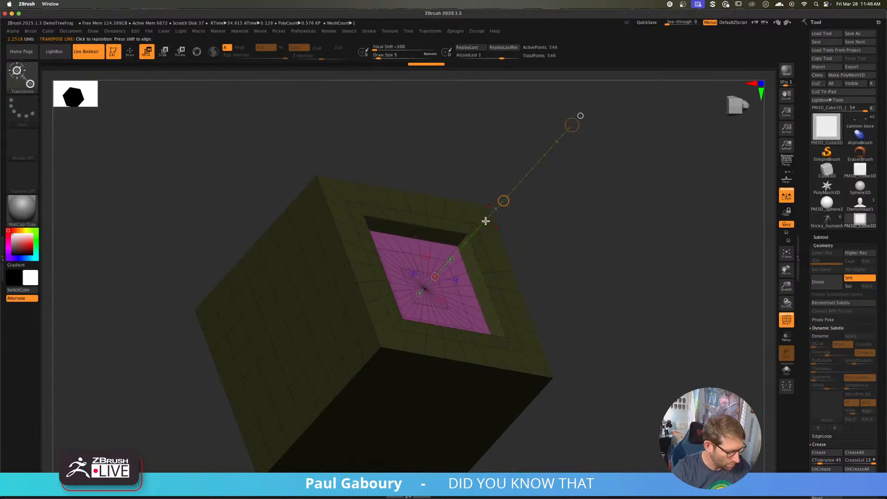
- Draw a short Transpose line at the recess centre, extrude its floor again into a sloped pit, and inspect it without polyframe
mouse_move(424, 289)
left_mouse_down()
mouse_move(464, 245)
mouse_move(436, 290)
left_mouse_up()
left_click(167, 58)
key("w")
key("shift+f")
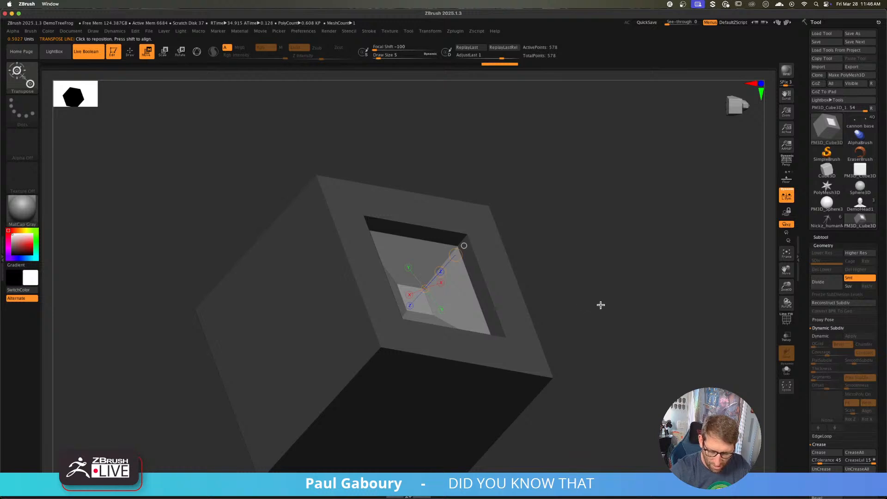
key("q")
mouse_move(574, 303)
left_mouse_down()
mouse_move(596, 325)
mouse_move(582, 340)
mouse_move(567, 313)
left_mouse_up()
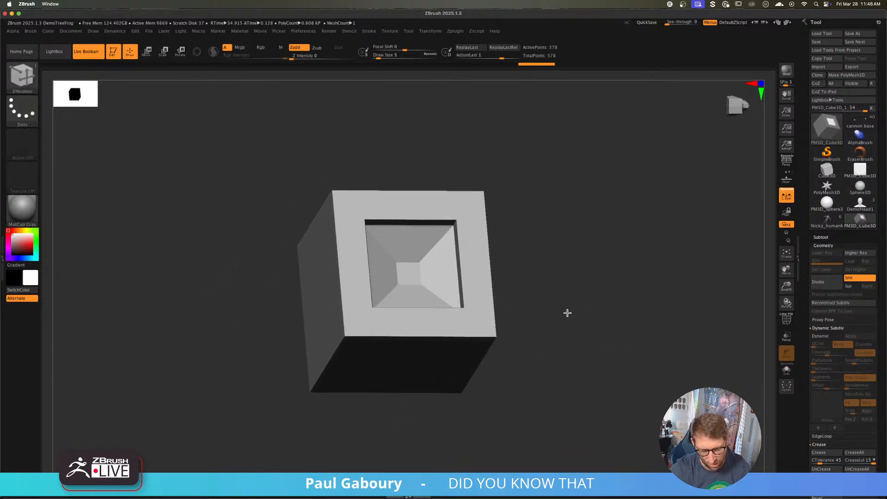
- Undo the recess extrusions, turn polyframe back on, and face the cube's end squarely
key("ctrl+z")
key("ctrl+z")
key("ctrl+z")
key("shift+f")
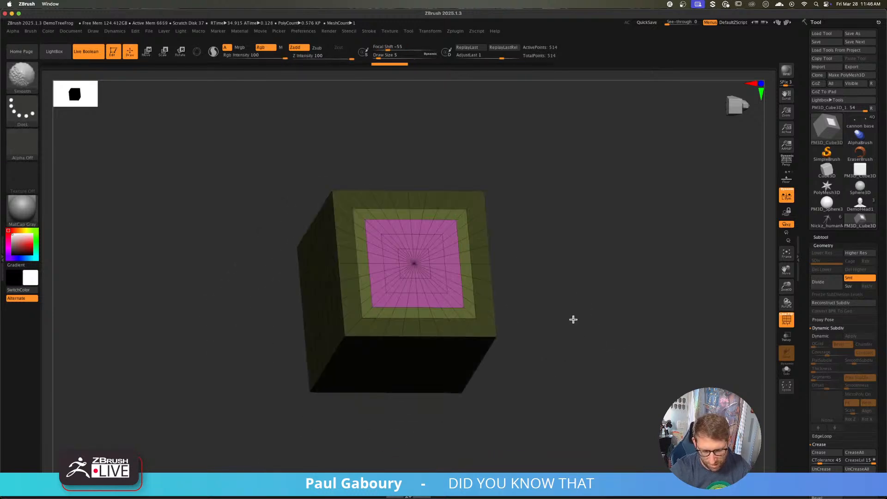
left_click_drag(584, 321, 577, 331, "shift")
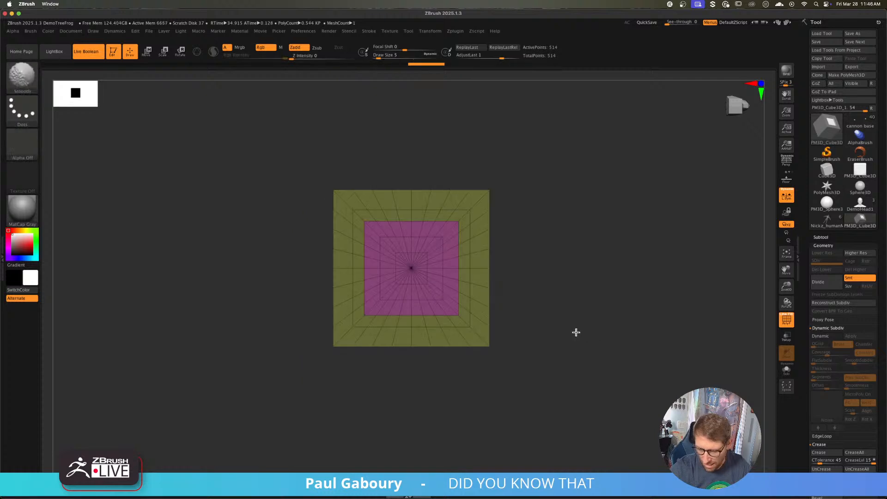
- Convert the cube to a dense mesh with DynaMesh at resolution 128
left_click(837, 328)
left_click(824, 346)
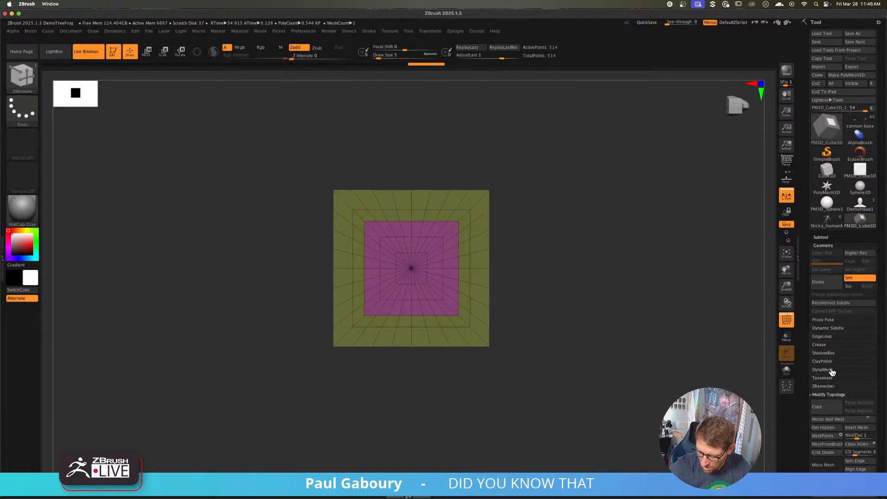
left_click(828, 395)
left_click(822, 369)
left_click(827, 382)
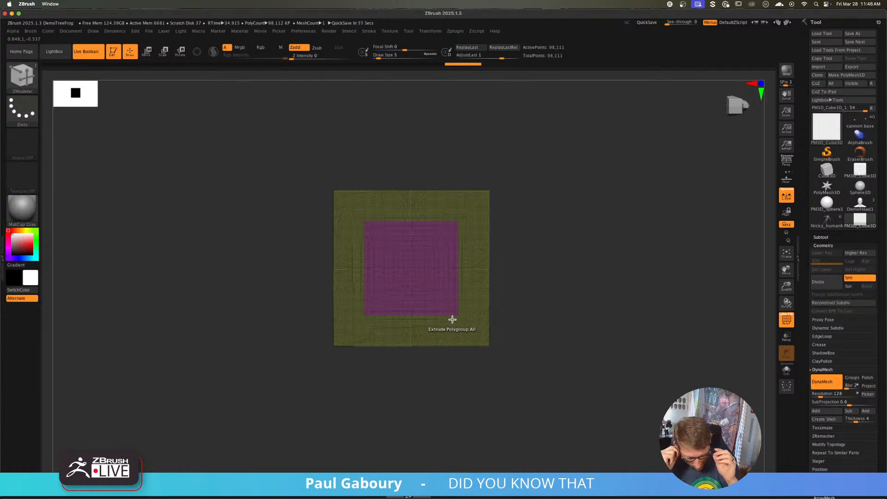
- Mask everything on the dense cube except the centre polygroup for Transpose editing
key("w")
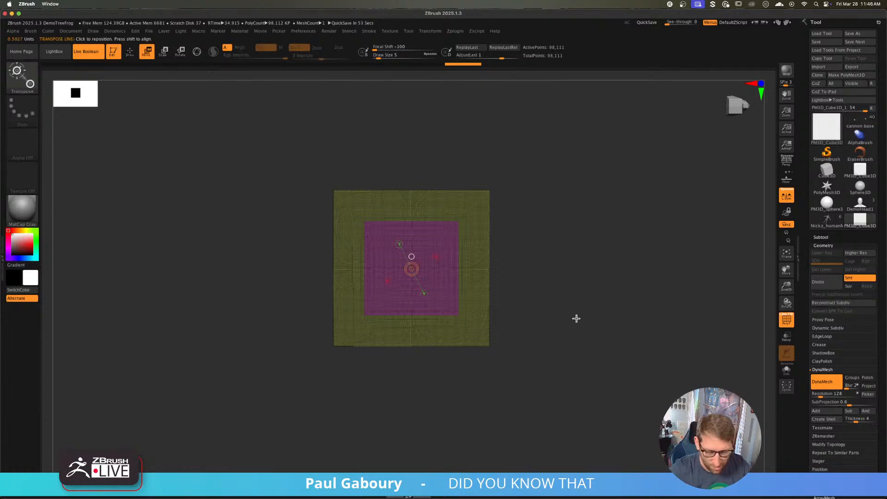
right_click_drag(576, 317, 590, 334, "ctrl")
left_click(460, 295, "ctrl")
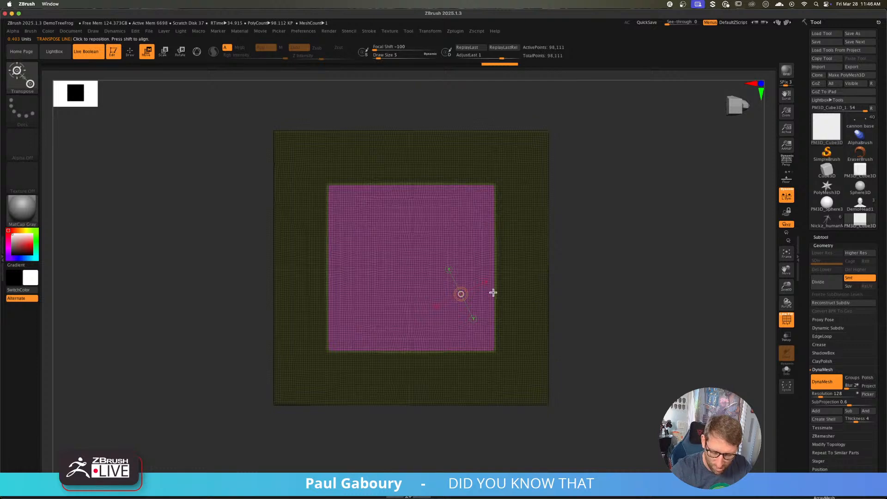
- Draw a Transpose line about 1.2 units long from the centre polygroup and snap it to the face's centre and horizontal axis
left_click_drag(493, 292, 520, 275)
left_click(527, 264)
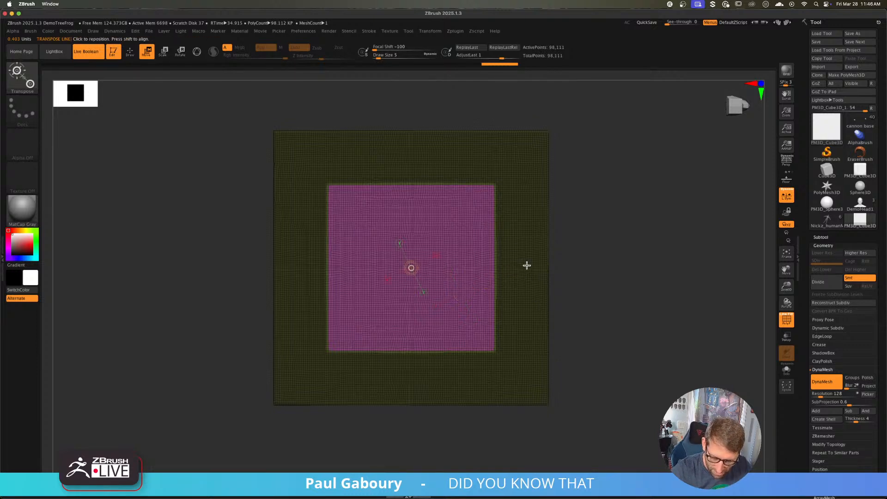
left_click_drag(424, 269, 601, 255)
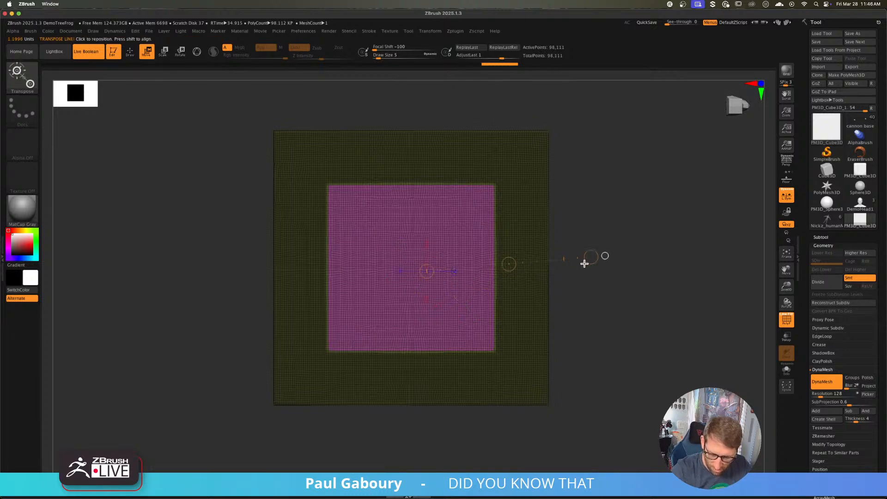
left_click(604, 255)
left_click(439, 268)
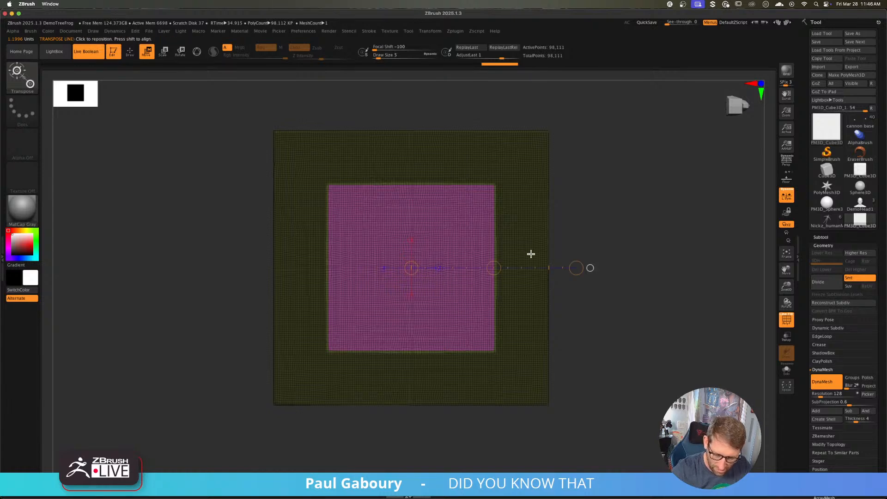
- Extrude a narrow inset border on the dense cube by scaling the centre polygroup inward from the Transpose line's far end
key("ctrl")
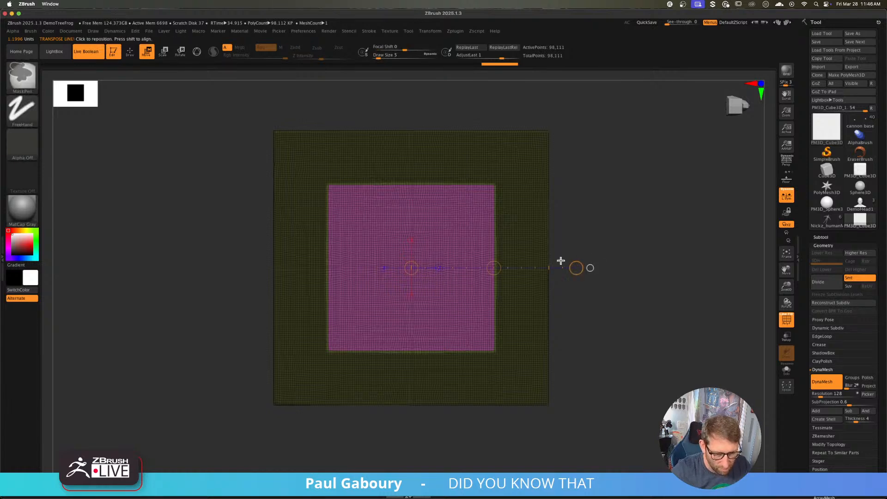
left_click(166, 53)
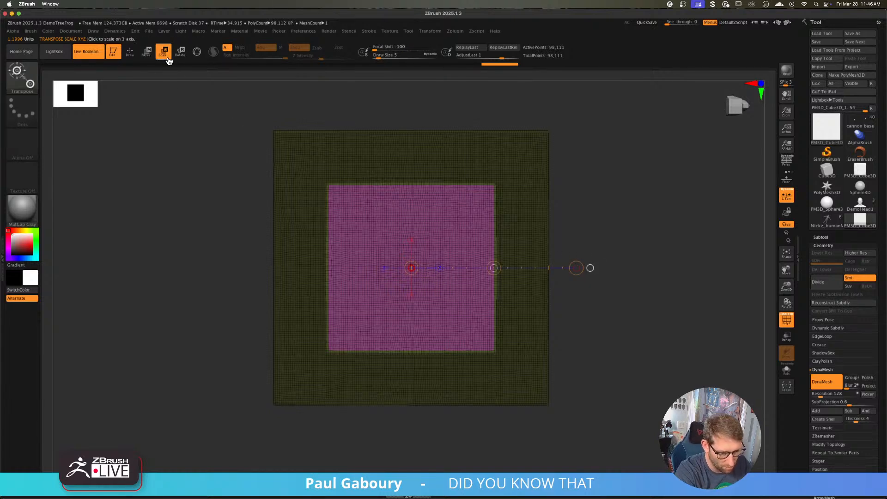
left_click(576, 267, "ctrl")
left_click_drag(575, 268, 570, 267, "ctrl")
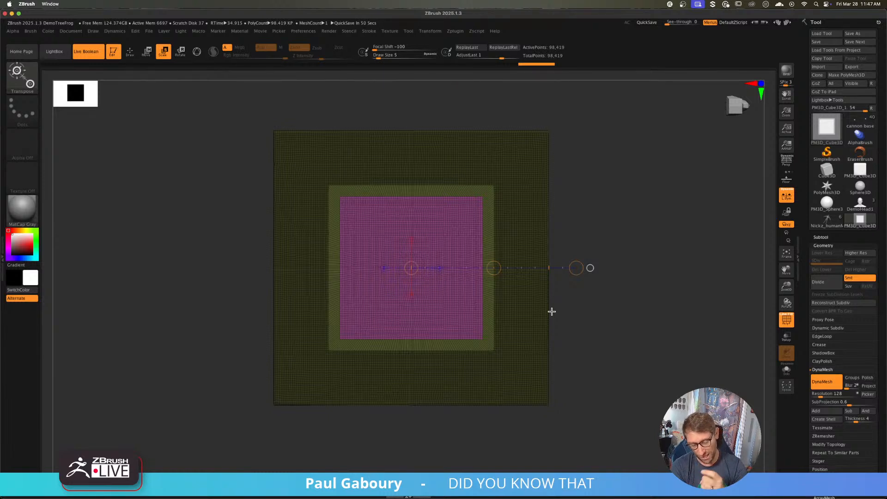
- Align the Transpose line perpendicular to the dense cube's end face
left_click_drag(622, 356, 563, 346, "alt")
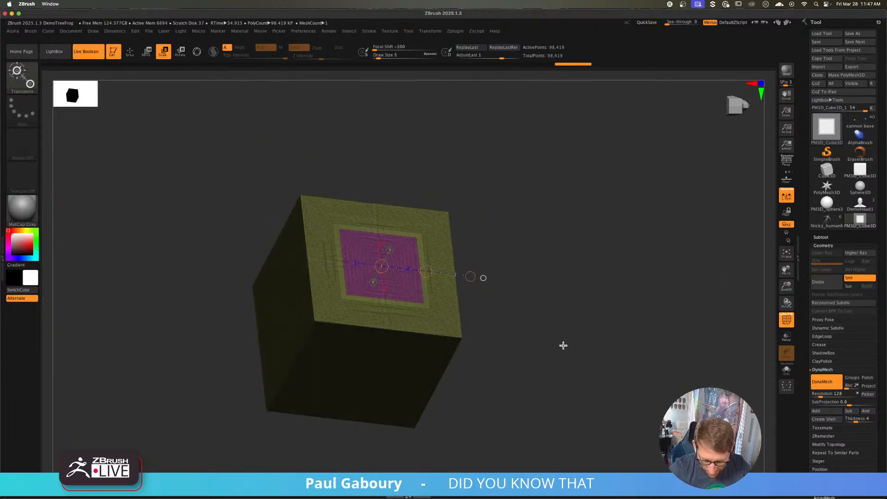
left_click(390, 250)
left_click_drag(484, 234, 494, 227)
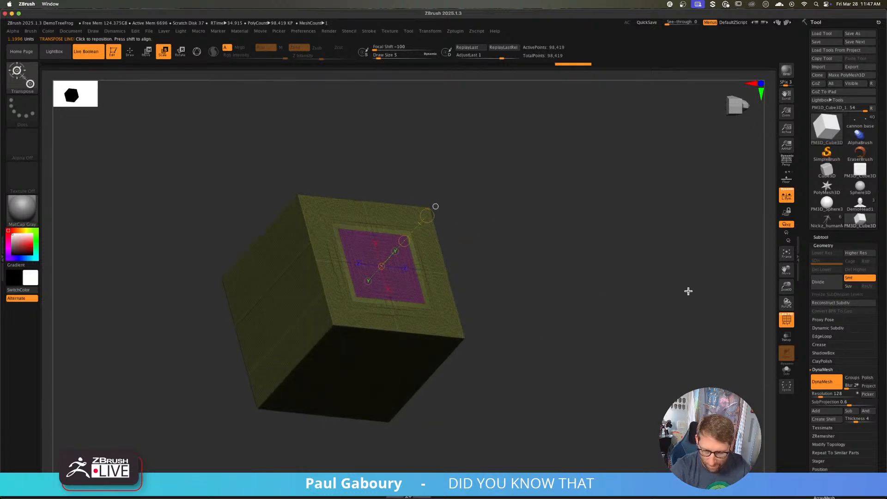
- Append a cone to the cube as a new subtool and make the cone the active subtool
left_click(821, 237)
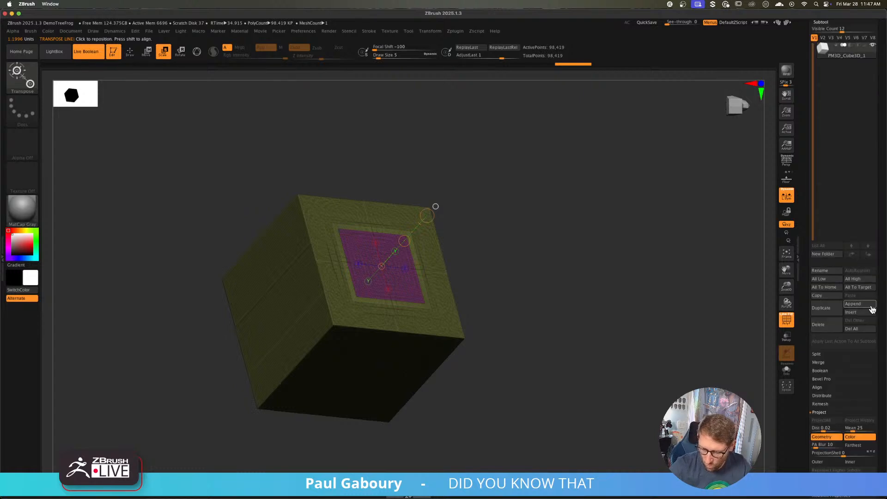
left_click(866, 310)
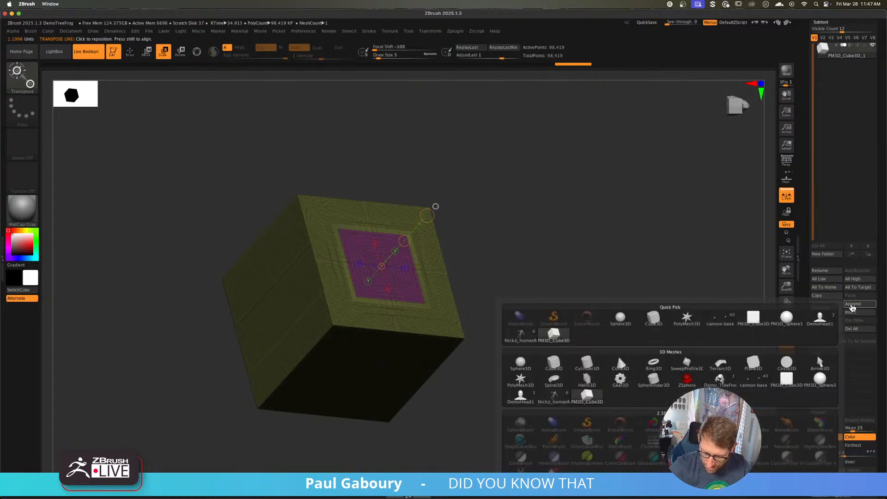
left_click(622, 359)
left_click_drag(621, 252, 603, 281, "alt")
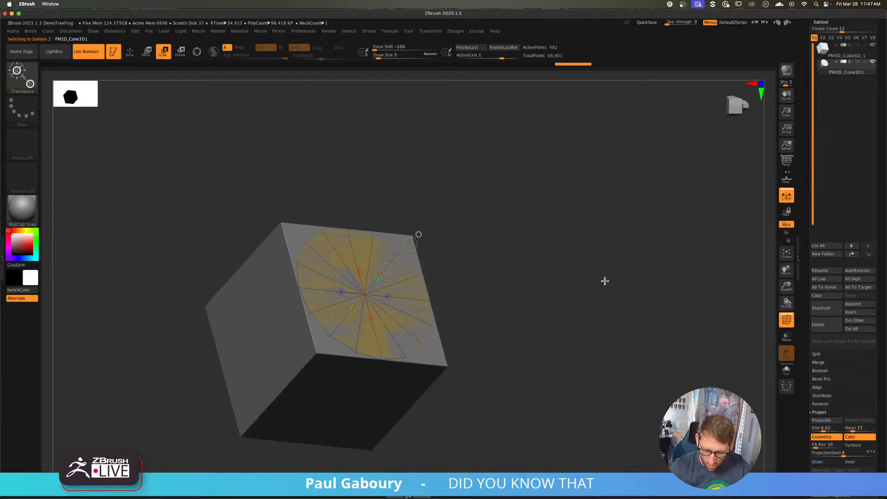
- Move the cone subtool clear of the cube's end face with the gizmo
key("w")
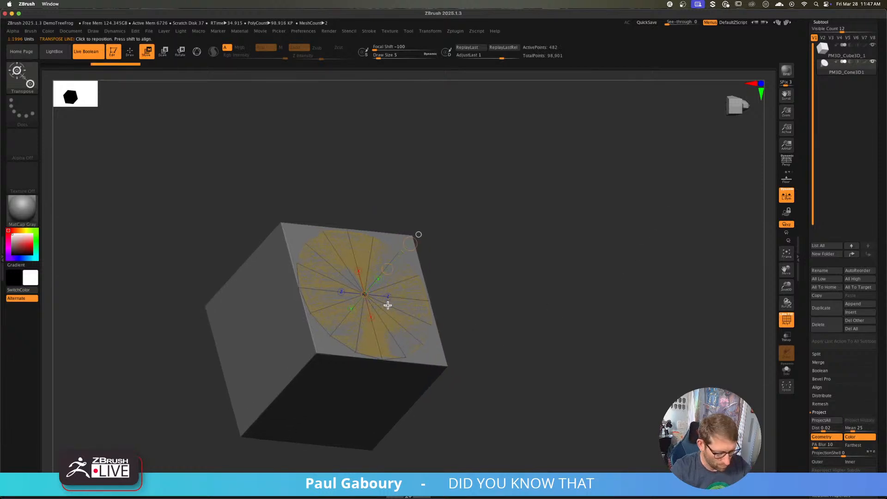
key("y")
left_click_drag(318, 354, 445, 245)
left_click_drag(457, 194, 453, 237)
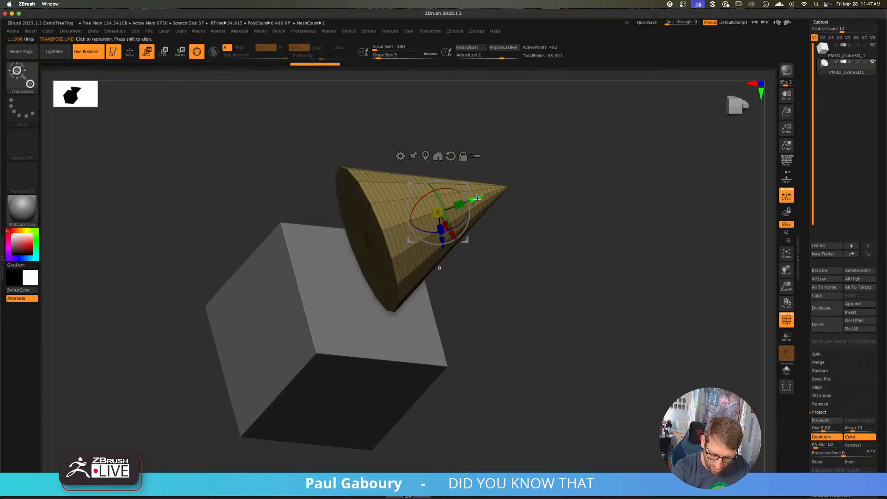
left_click_drag(476, 199, 591, 156)
left_click_drag(560, 201, 572, 235)
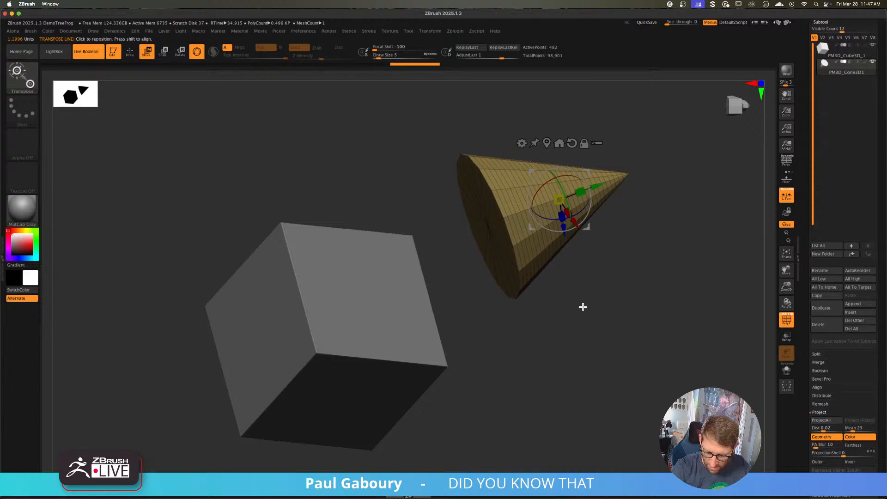
- Return from the gizmo to the Transpose line on the cone and open the Contact options
key("q")
mouse_move(582, 307)
left_mouse_down()
mouse_move(592, 307)
mouse_move(582, 318)
left_mouse_up()
key("w")
key("y")
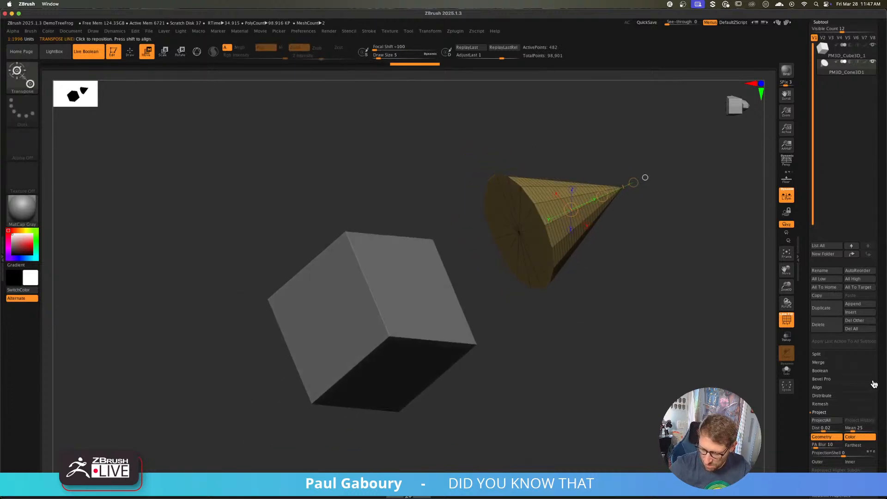
left_click_drag(878, 384, 873, 294)
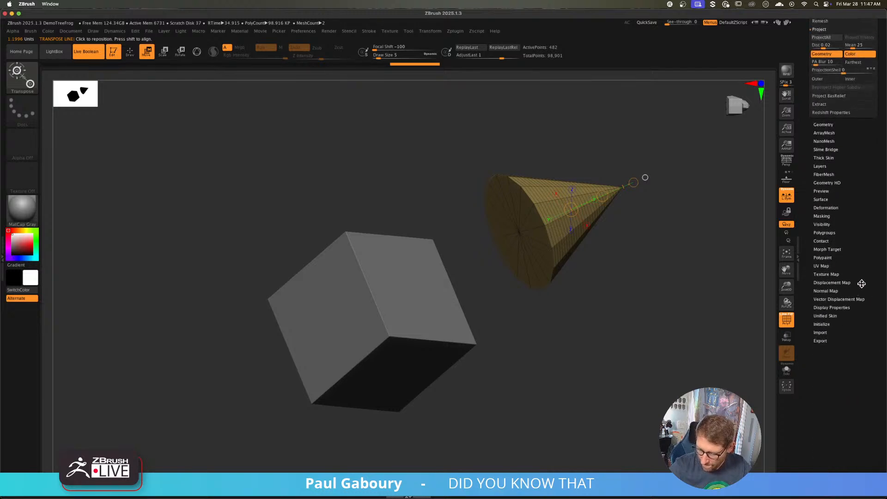
left_click(824, 241)
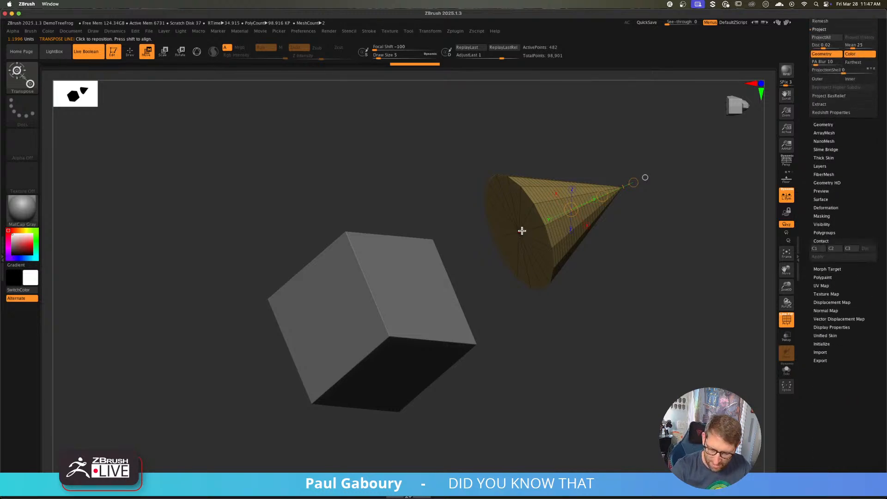
- Try snapping the cone's base to the cube's face with contact C1 along a Transpose line about 2.05 units long, and undo it
left_click_drag(521, 230, 406, 291)
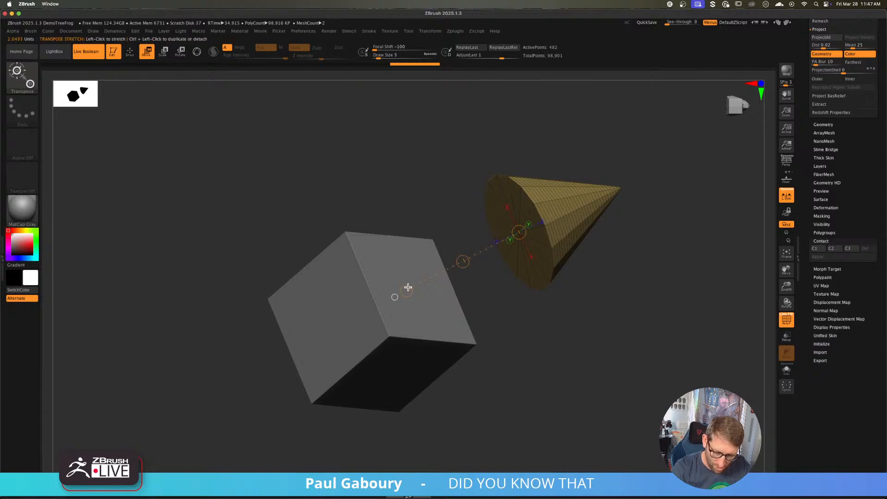
left_click(815, 249)
left_click(839, 257)
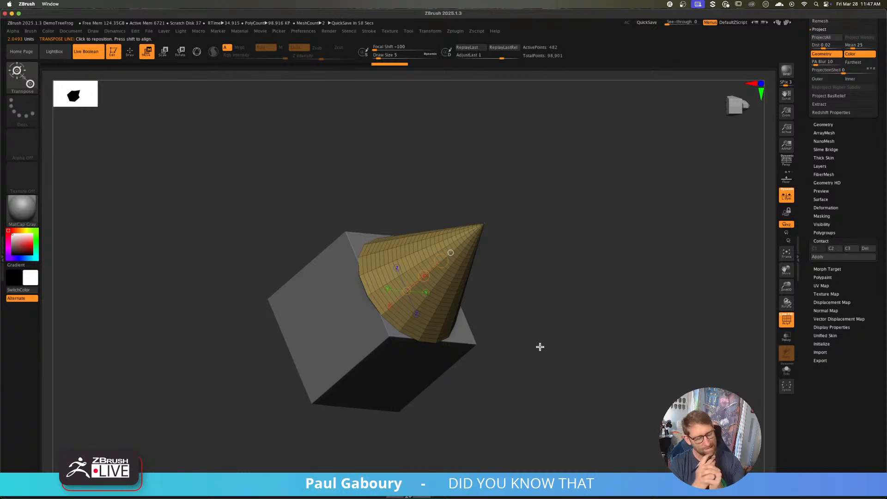
key("ctrl+z")
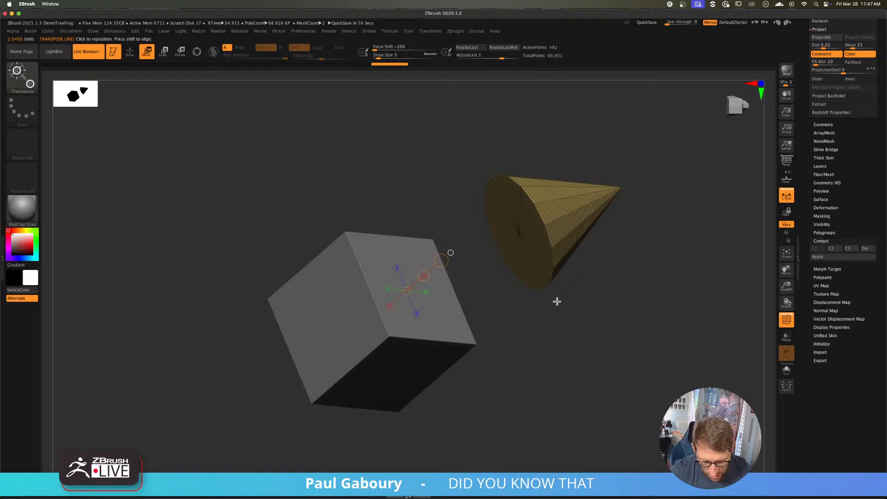
- Draw a Transpose line about 1.98 units long from the cone's base centre to the cube's face, store it as contact C1 and apply it
left_click(518, 232)
left_click_drag(519, 232, 411, 288)
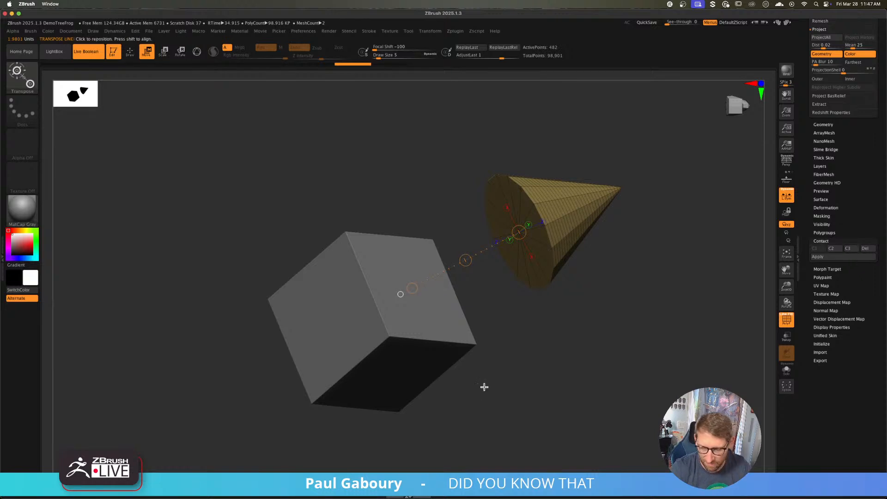
left_click(818, 250)
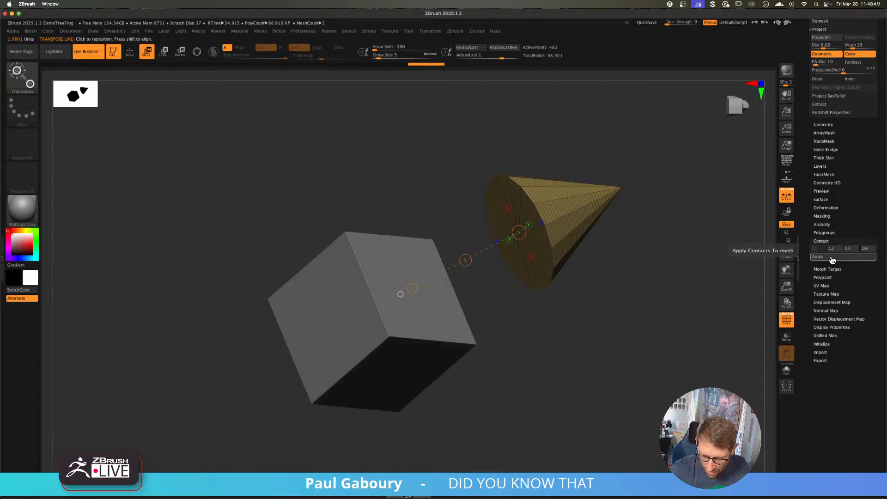
left_click(830, 259)
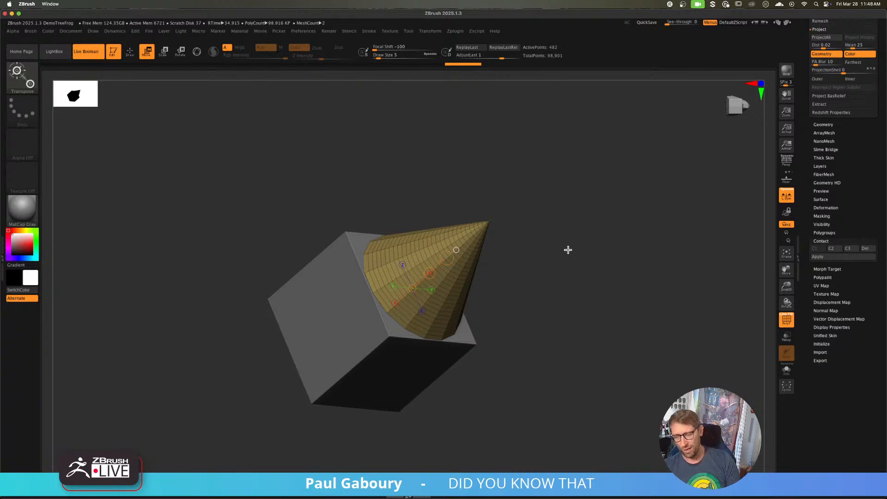
- Switch the active tool to the X-wing model with the cannon base subtool
left_click_drag(805, 162, 804, 231)
scroll(804, 233, "up", 10)
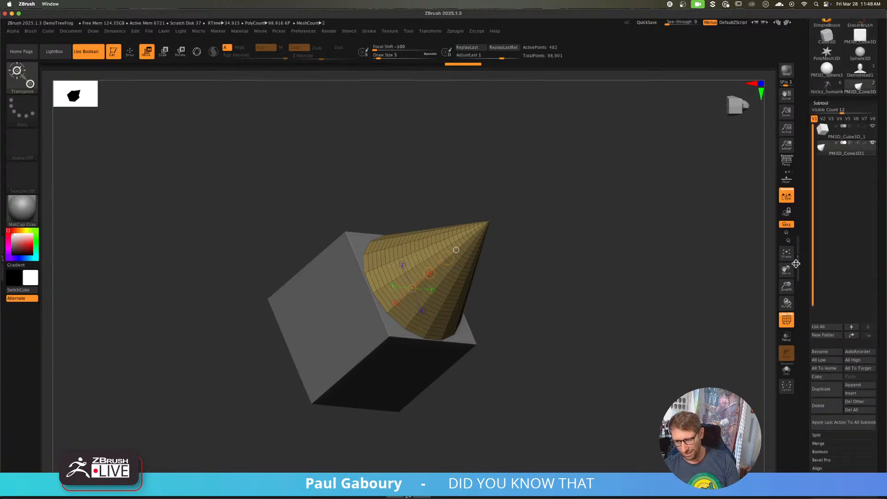
scroll(837, 229, "down", 5)
scroll(843, 225, "up", 5)
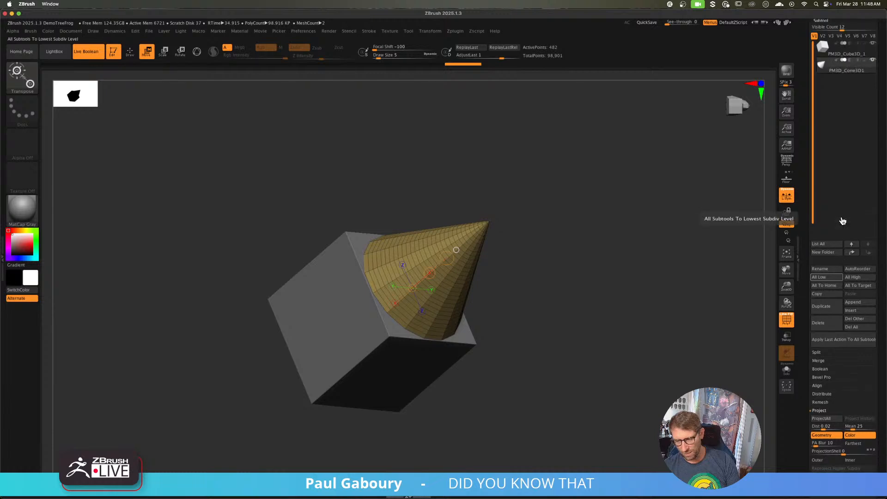
left_click_drag(812, 211, 811, 169)
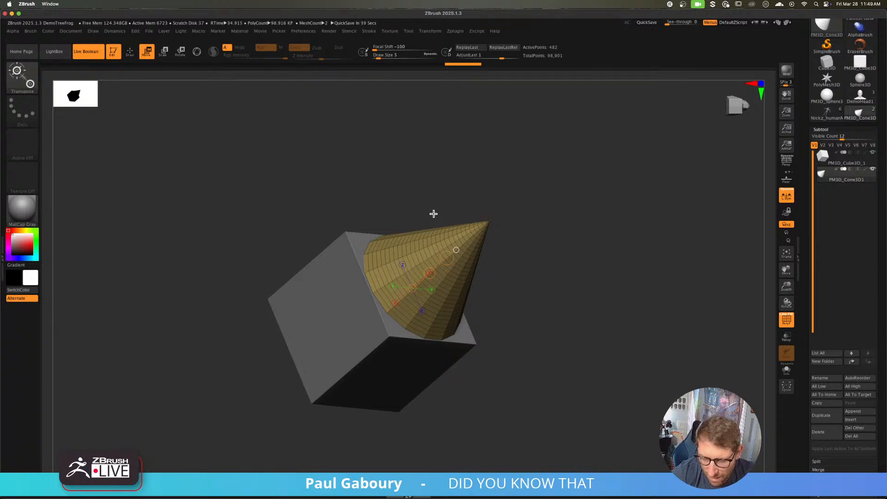
left_click_drag(881, 143, 880, 213)
left_click(859, 86)
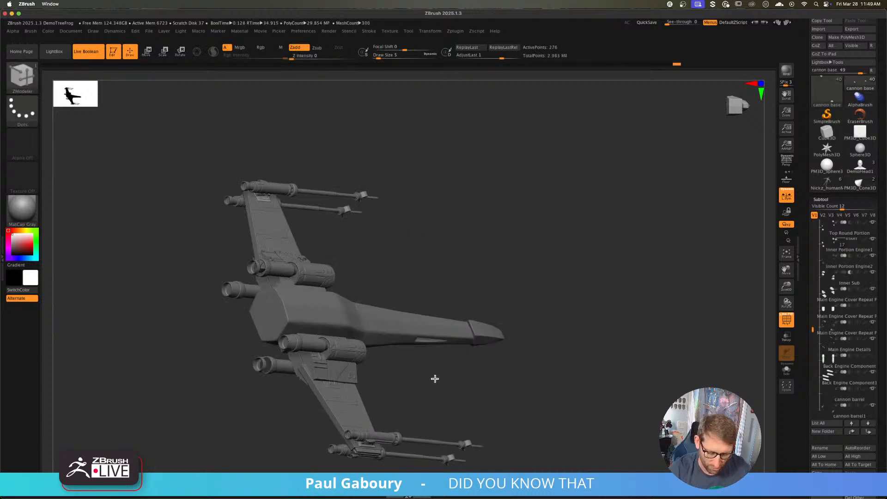
- Display the Move gizmo on the X-wing's cannon base subtool and return to drawing mode
key("w")
left_click_drag(434, 376, 361, 368)
key("f")
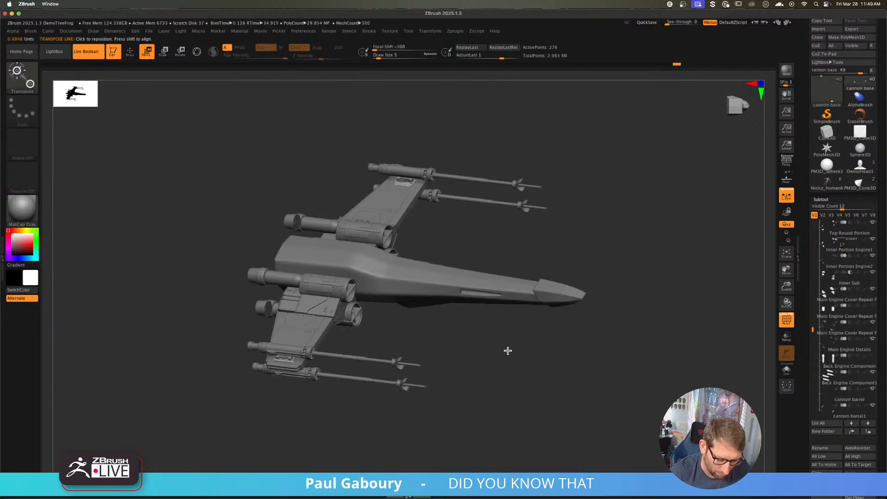
key("y")
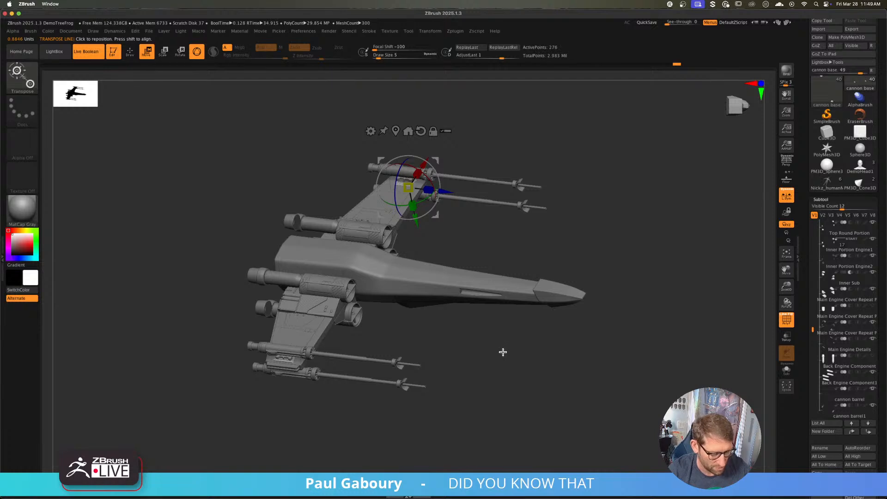
key("q")
- Select the cannon base subtool at the near wing tip and set the brush's Draw Size to 74
left_click(303, 338, "alt")
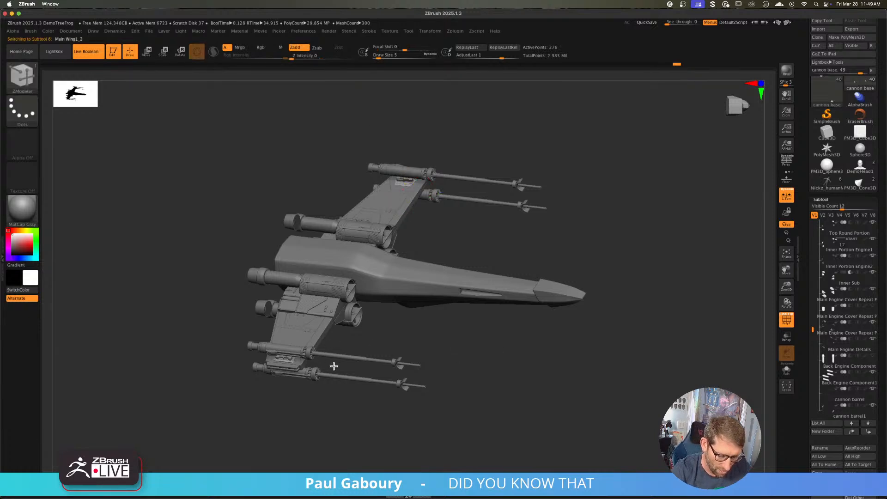
left_click(292, 362, "alt")
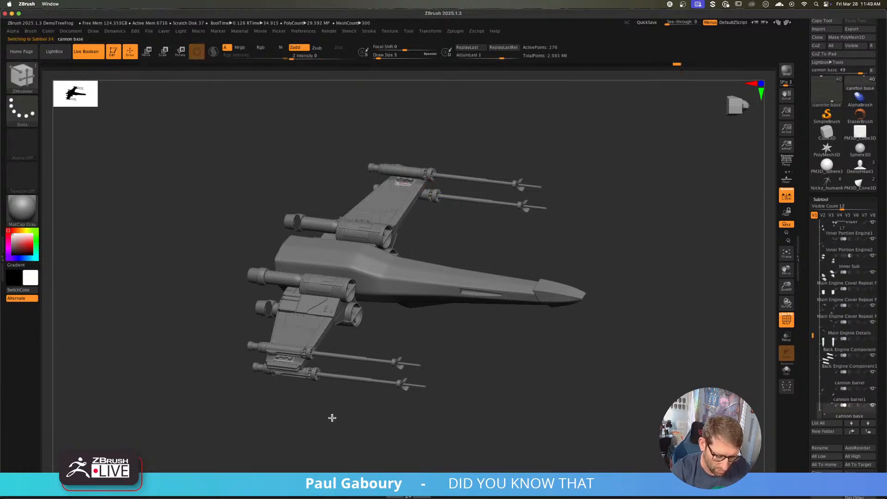
left_click_drag(393, 432, 454, 389, "alt")
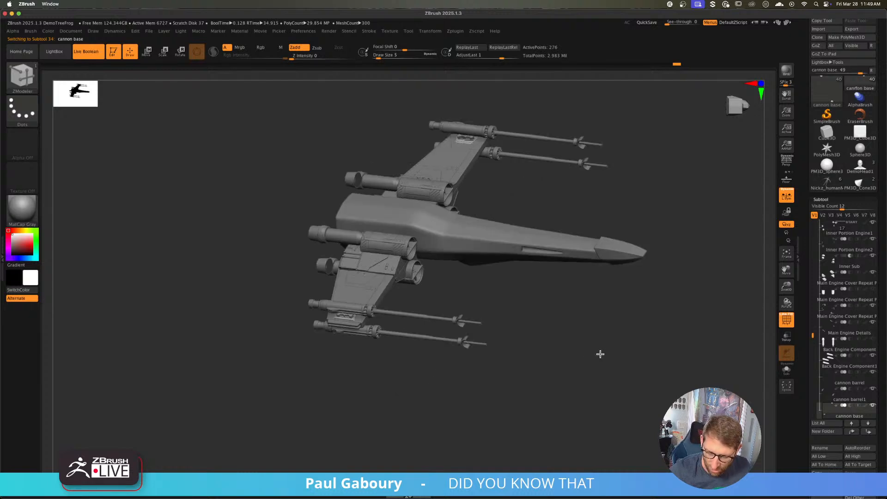
key("space")
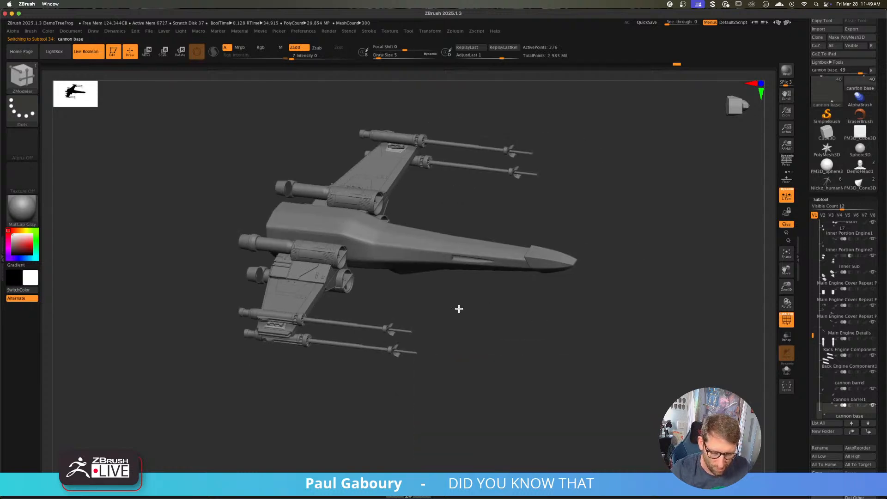
mouse_move(457, 307)
left_mouse_down()
mouse_move(447, 311)
mouse_move(469, 307)
mouse_move(463, 338)
mouse_move(487, 327)
mouse_move(541, 350)
left_mouse_up()
key("s")
right_click_drag(329, 262, 378, 314, "ctrl")
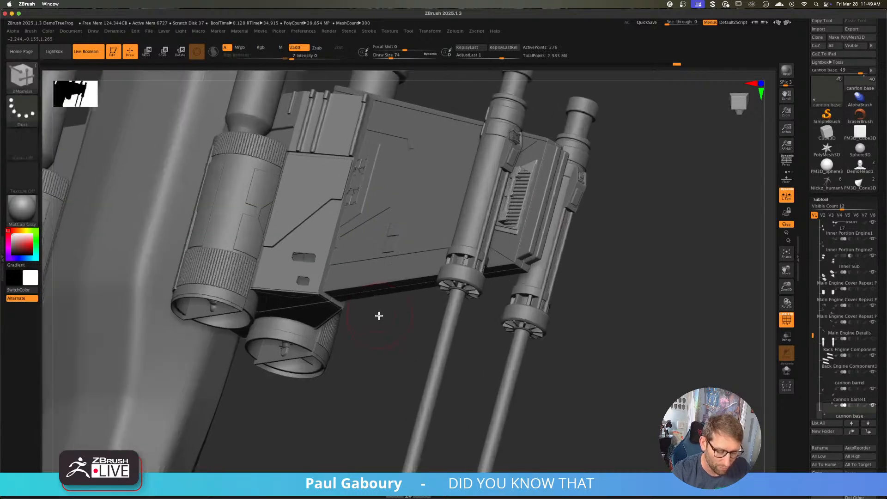
- Examine the X-wing model and its subtool list, viewing the ship from several angles without the polyframe
right_click_drag(306, 296, 299, 290, "ctrl")
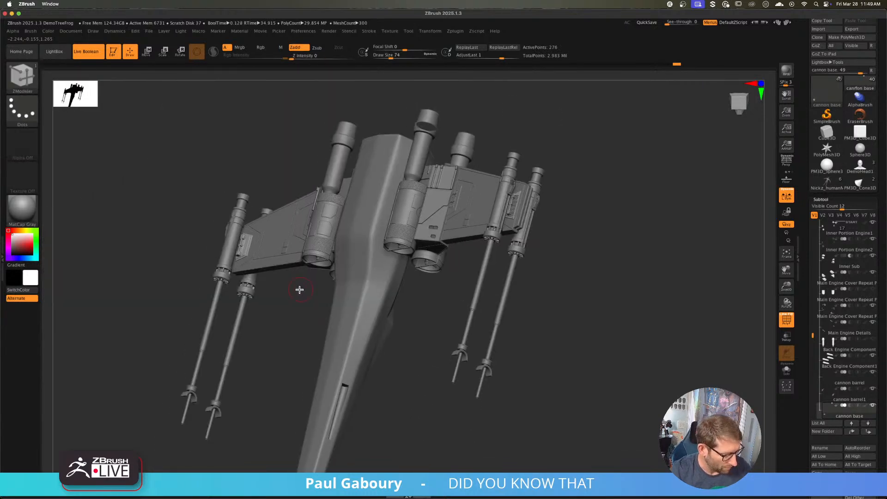
key("n")
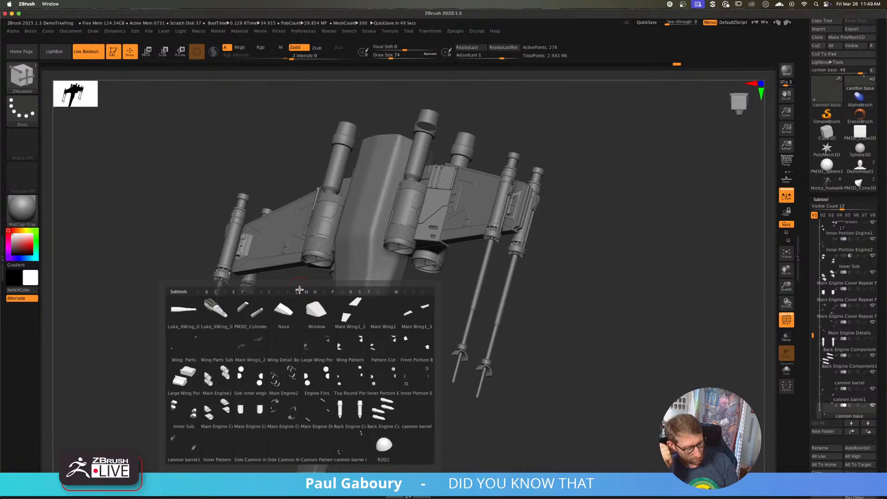
left_click(234, 293)
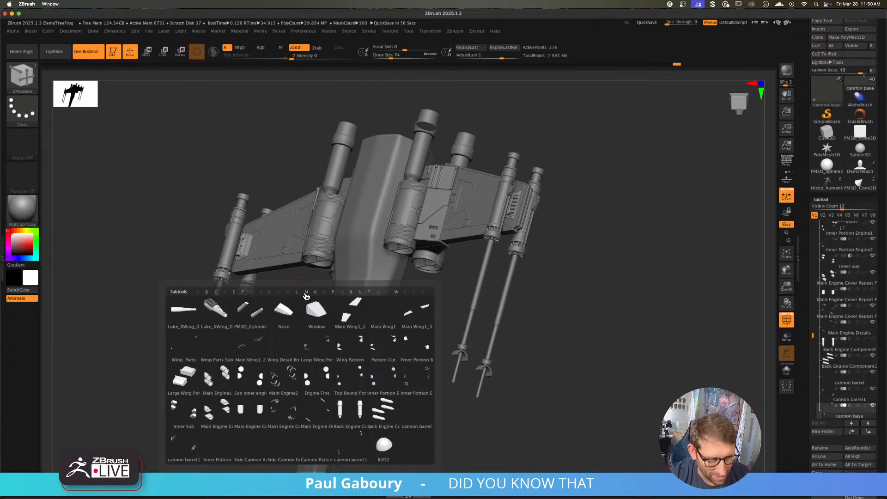
left_click_drag(609, 306, 609, 304)
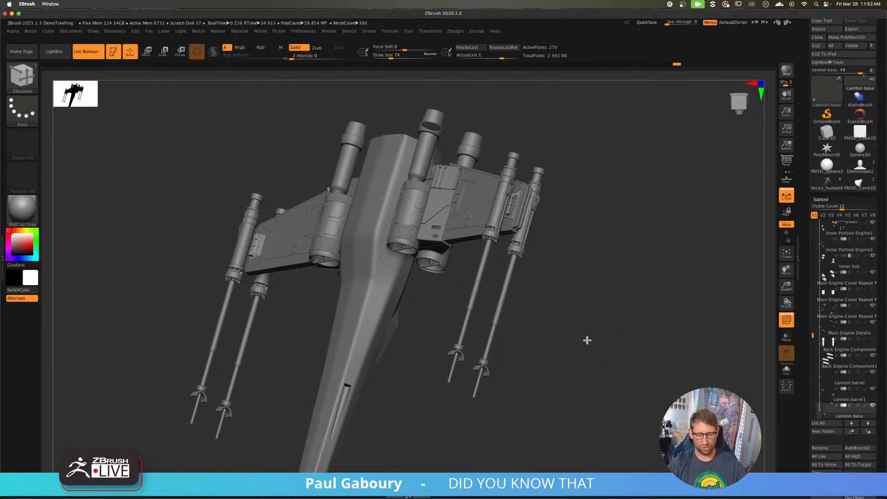
left_click_drag(586, 340, 592, 345)
mouse_move(644, 345)
right_mouse_down("ctrl")
mouse_move(579, 347)
mouse_move(400, 314)
right_mouse_up("ctrl")
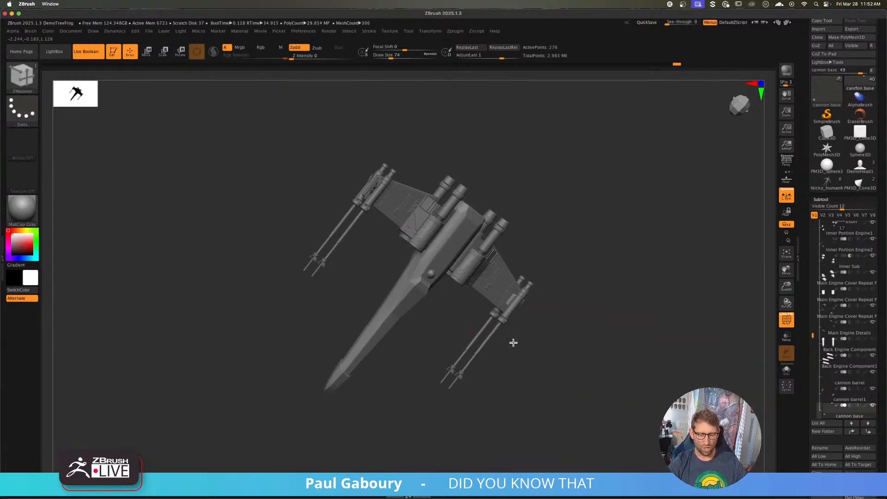
mouse_move(509, 320)
right_mouse_down()
mouse_move(510, 301)
mouse_move(513, 323)
mouse_move(529, 309)
mouse_move(495, 344)
mouse_move(507, 336)
right_mouse_up()
key("shift+f")
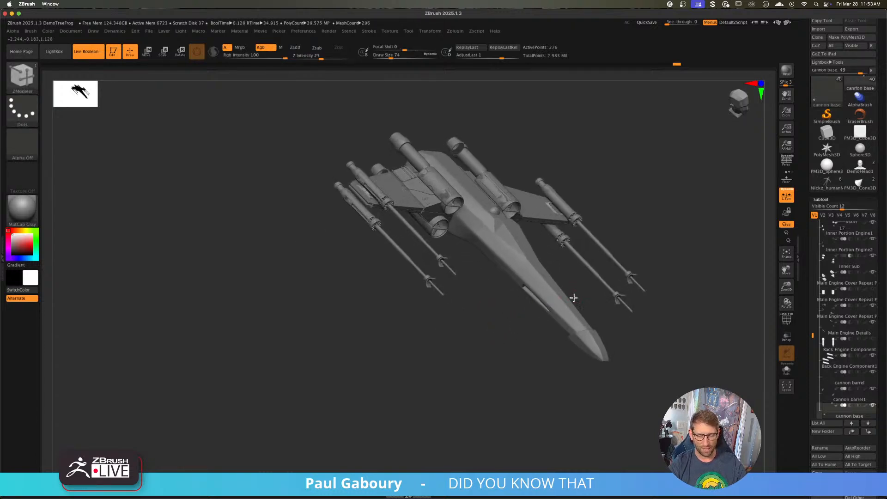
right_click_drag(575, 299, 527, 321, "alt")
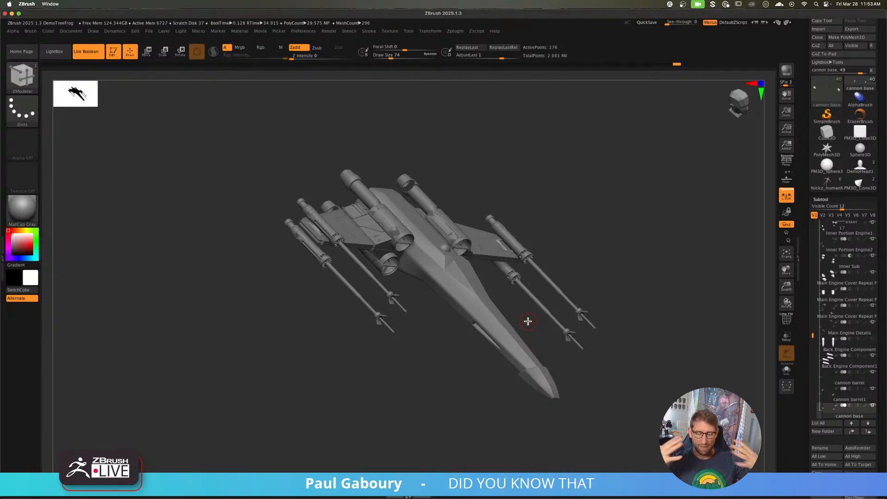
- Switch to a Plane3D converted to an editable PolyMesh3D, facing front with its polyframe shown
left_click(826, 90)
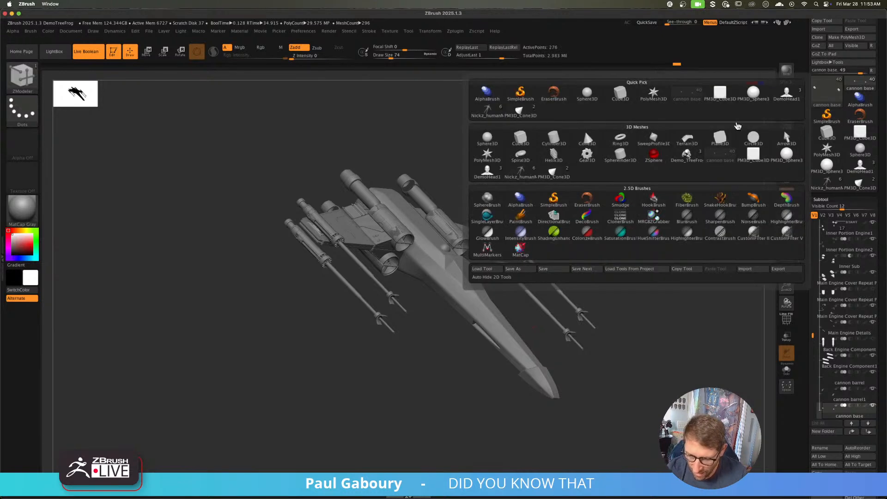
left_click(720, 138)
left_click(847, 37)
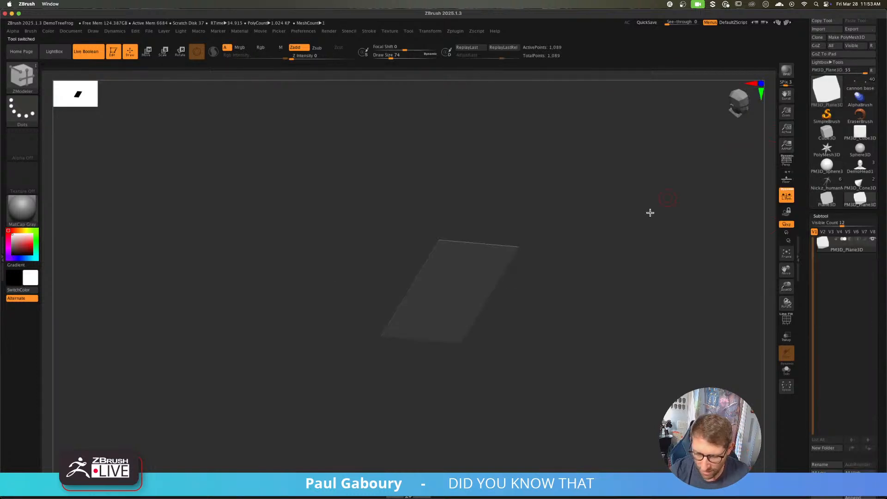
mouse_move(539, 354)
left_mouse_down()
mouse_move(519, 317)
mouse_move(455, 297)
left_mouse_up()
key("f")
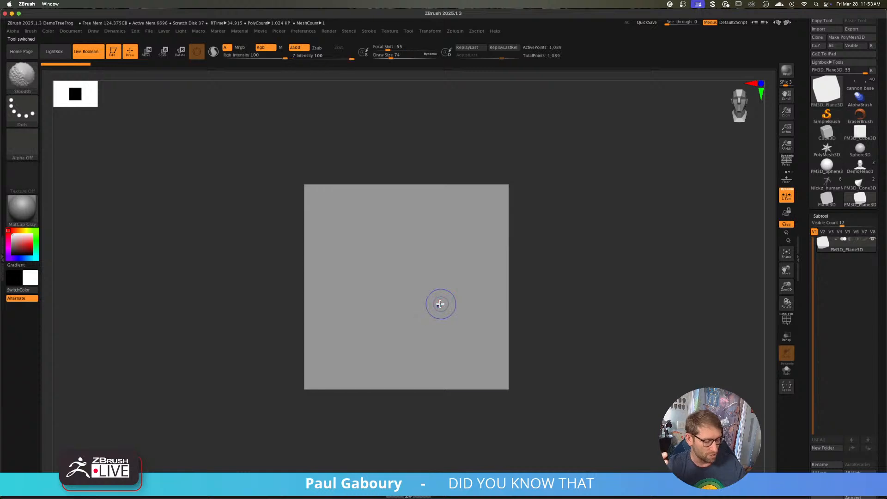
key("shift+f")
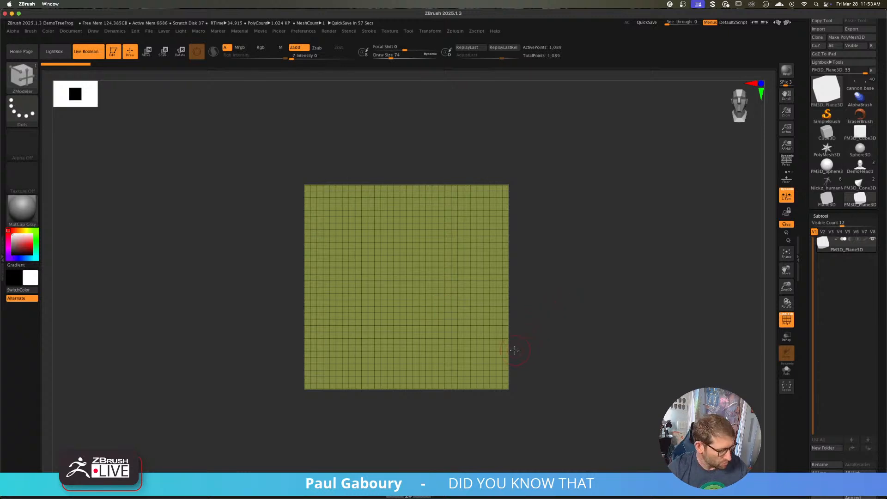
- Hide the polyframe and sculpt a raised C-shaped ear outline on the plane with ClayBuildup at draw size about 65
key("b")
key("c")
key("b")
key("s")
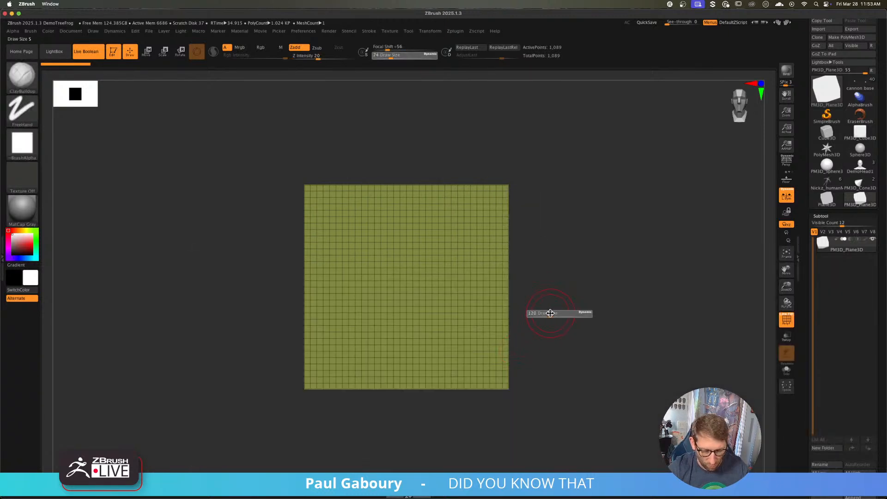
left_click_drag(550, 313, 547, 314)
key("shift")
key("shift+f")
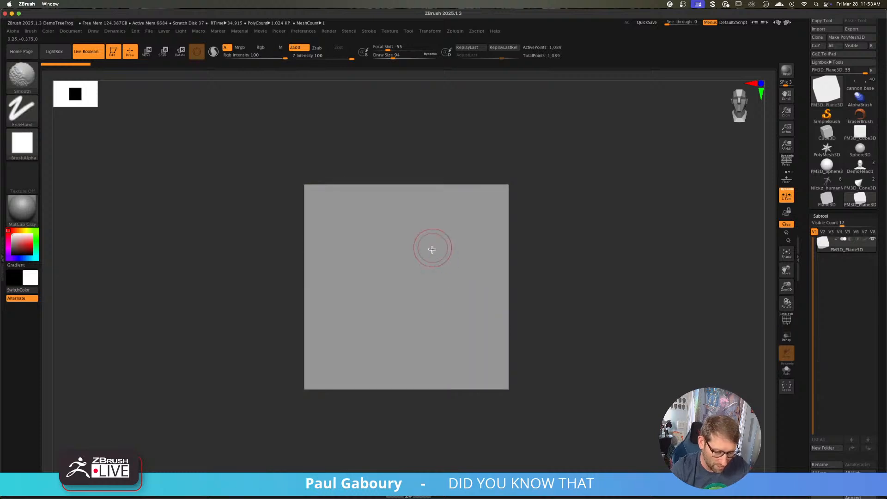
key("s")
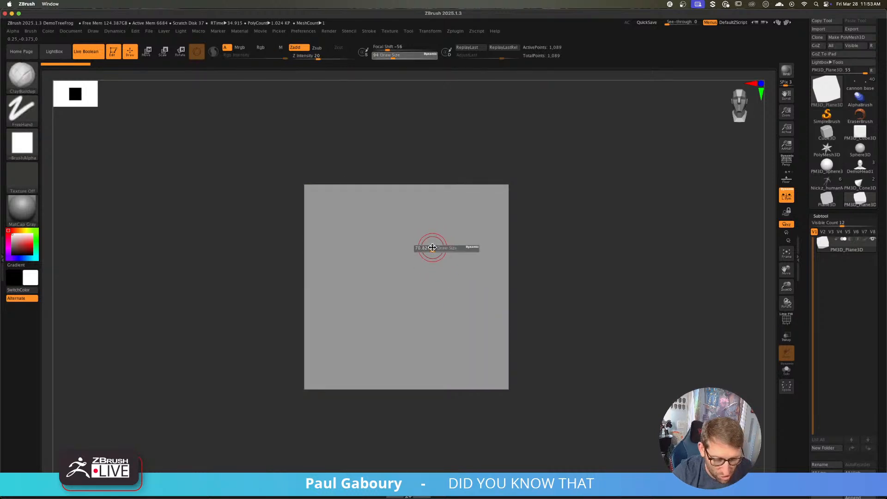
mouse_move(434, 245)
left_mouse_down()
mouse_move(442, 243)
mouse_move(358, 231)
mouse_move(347, 329)
mouse_move(417, 358)
mouse_move(445, 332)
mouse_move(348, 319)
mouse_move(429, 213)
mouse_move(448, 268)
mouse_move(350, 257)
mouse_move(422, 347)
left_mouse_up()
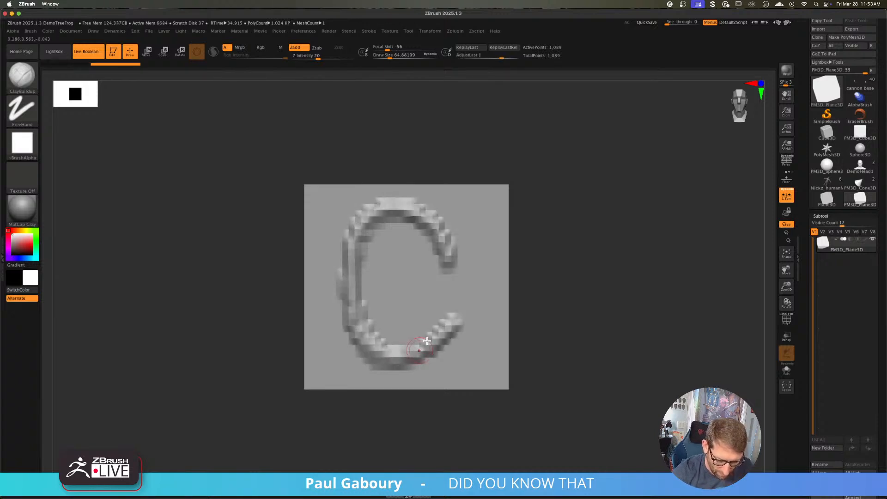
- Thicken the ear's rim and fill its inner area with ClayBuildup strokes at draw size about 87
right_click_drag(452, 316, 429, 312)
key("s")
mouse_move(388, 254)
left_mouse_down()
mouse_move(369, 273)
mouse_move(393, 319)
mouse_move(411, 337)
mouse_move(434, 318)
mouse_move(389, 348)
mouse_move(369, 231)
mouse_move(383, 341)
mouse_move(402, 277)
mouse_move(386, 220)
left_mouse_up()
right_click_drag(388, 220, 416, 226)
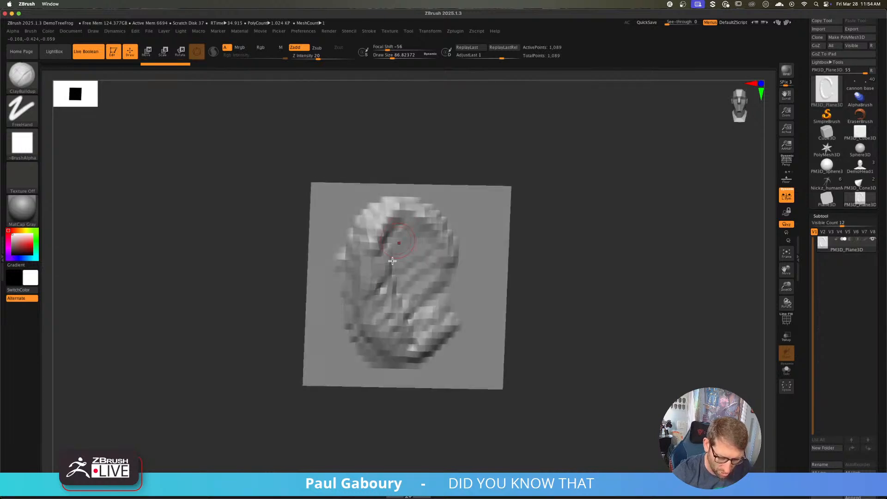
mouse_move(394, 260)
left_mouse_down()
mouse_move(371, 325)
mouse_move(370, 215)
mouse_move(450, 245)
mouse_move(393, 217)
mouse_move(383, 227)
mouse_move(382, 320)
mouse_move(410, 340)
mouse_move(413, 318)
mouse_move(421, 332)
left_mouse_up()
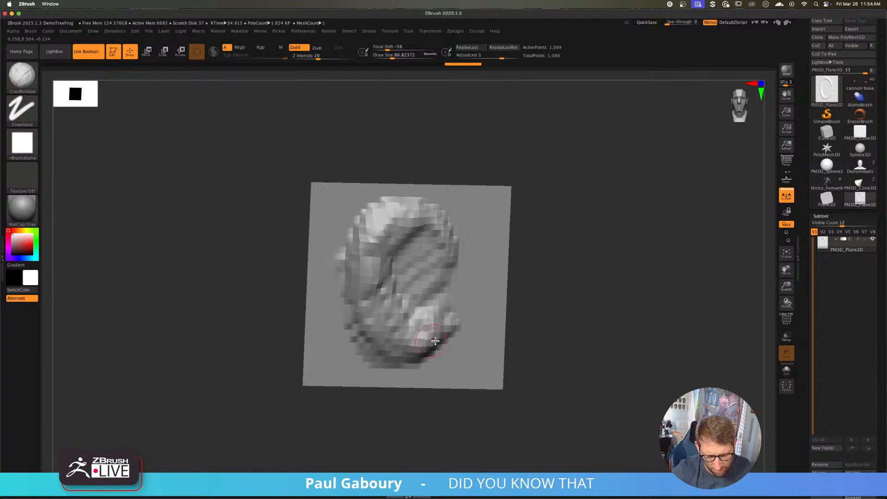
- Carve the ear's inner cavity below the upper rim with inverted ClayBuildup strokes
mouse_move(437, 341)
right_mouse_down("shift")
mouse_move(474, 340)
mouse_move(488, 316)
right_mouse_up("shift")
mouse_move(411, 237)
left_mouse_down("alt")
mouse_move(413, 251)
mouse_move(410, 231)
mouse_move(416, 244)
left_mouse_up("alt")
right_click_drag(444, 244, 418, 238)
mouse_move(422, 222)
left_mouse_down("alt")
mouse_move(414, 216)
mouse_move(401, 234)
mouse_move(421, 230)
mouse_move(406, 278)
mouse_move(400, 244)
mouse_move(422, 268)
mouse_move(426, 236)
left_mouse_up("alt")
right_click_drag(427, 236, 447, 221)
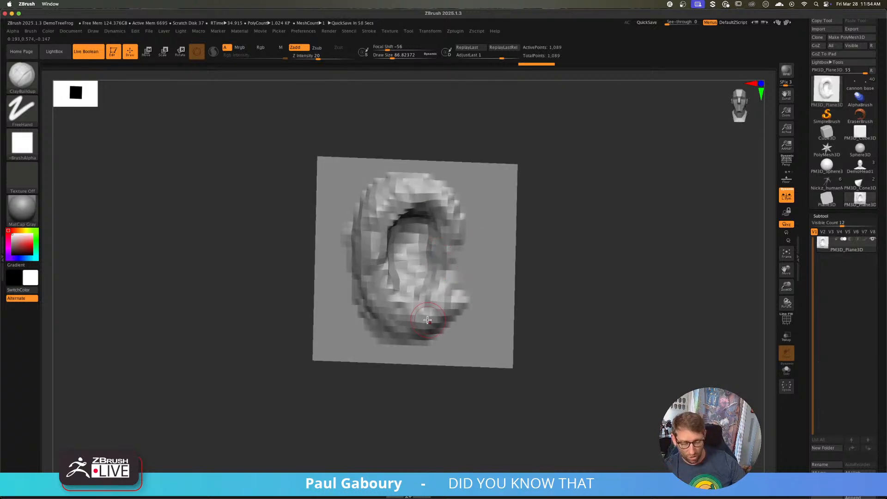
- Subdivide the plane once, then build up and smooth the ear's upper rim
left_click_drag(577, 281, 572, 286)
key("ctrl+d")
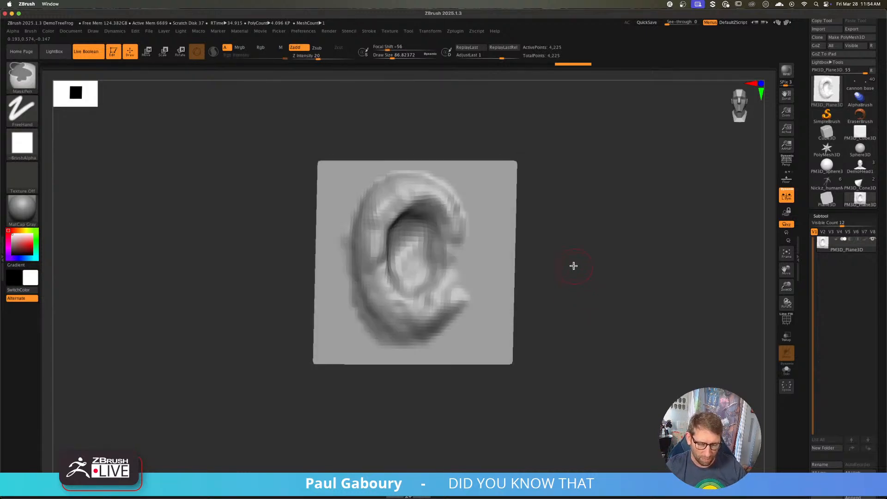
mouse_move(376, 219)
left_mouse_down()
mouse_move(387, 199)
mouse_move(421, 189)
mouse_move(453, 227)
mouse_move(372, 251)
left_mouse_up()
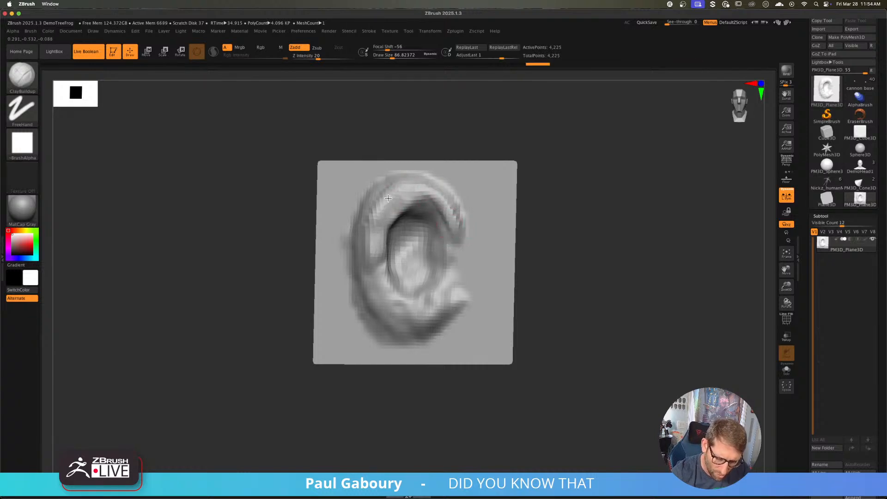
left_click_drag(388, 199, 417, 190)
left_click_drag(381, 218, 369, 201)
left_click_drag(438, 194, 392, 217)
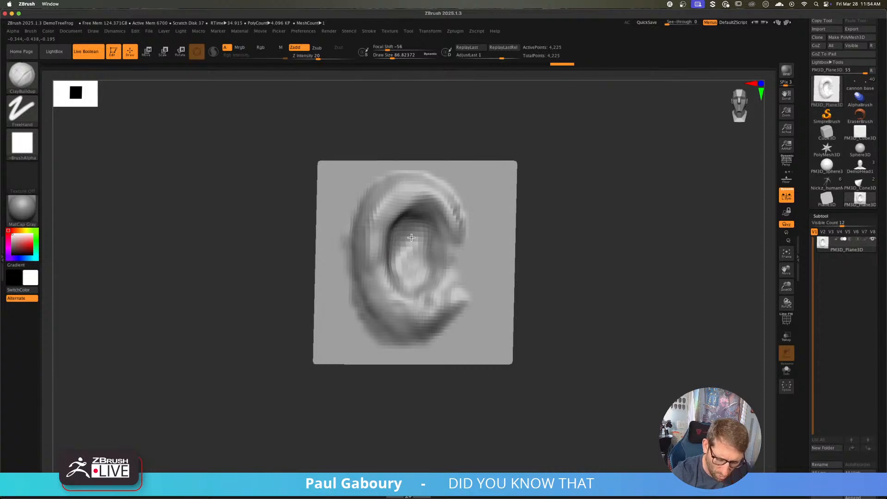
key("shift")
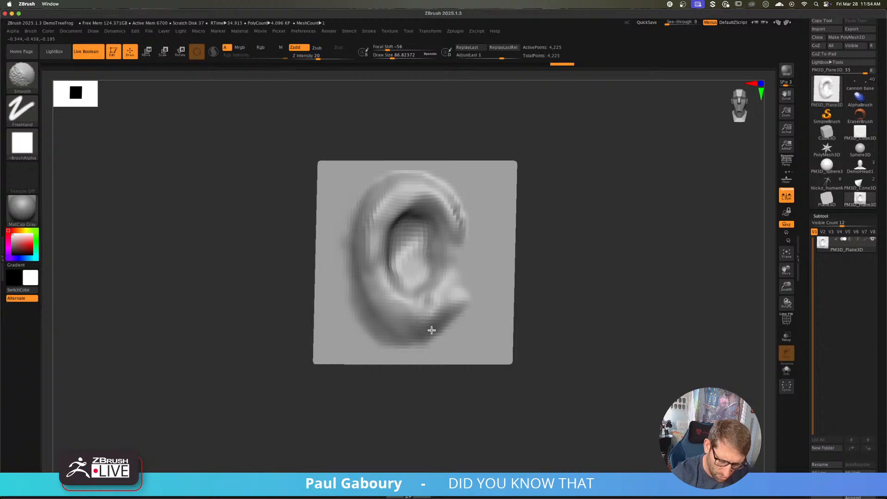
- Build up the earlobe and the outer rim of the ear with ClayBuildup strokes
right_click_drag(418, 321, 432, 303)
mouse_move(401, 325)
left_mouse_down()
mouse_move(397, 332)
mouse_move(418, 336)
mouse_move(435, 311)
mouse_move(391, 310)
mouse_move(441, 302)
left_mouse_up()
right_click_drag(459, 278, 452, 291)
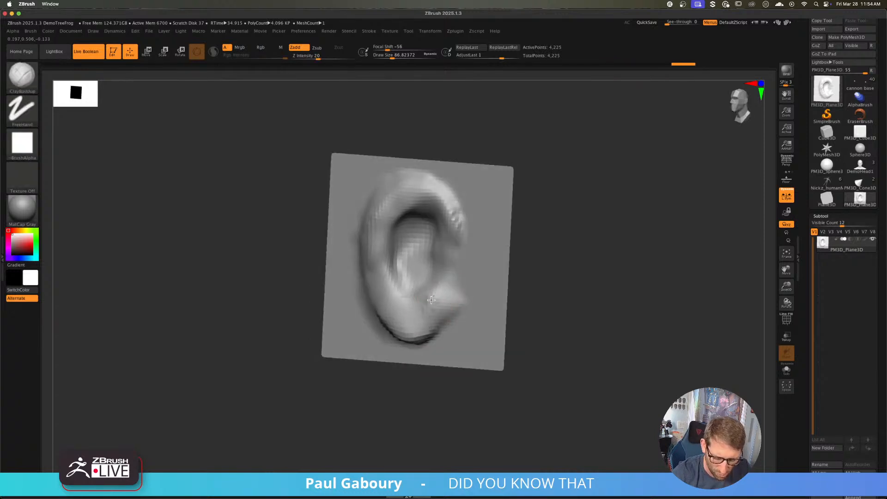
mouse_move(436, 305)
left_mouse_down()
mouse_move(410, 321)
mouse_move(376, 282)
left_mouse_up()
mouse_move(426, 335)
left_mouse_down()
mouse_move(384, 300)
mouse_move(386, 190)
mouse_move(408, 193)
left_mouse_up()
left_click_drag(444, 227, 410, 186)
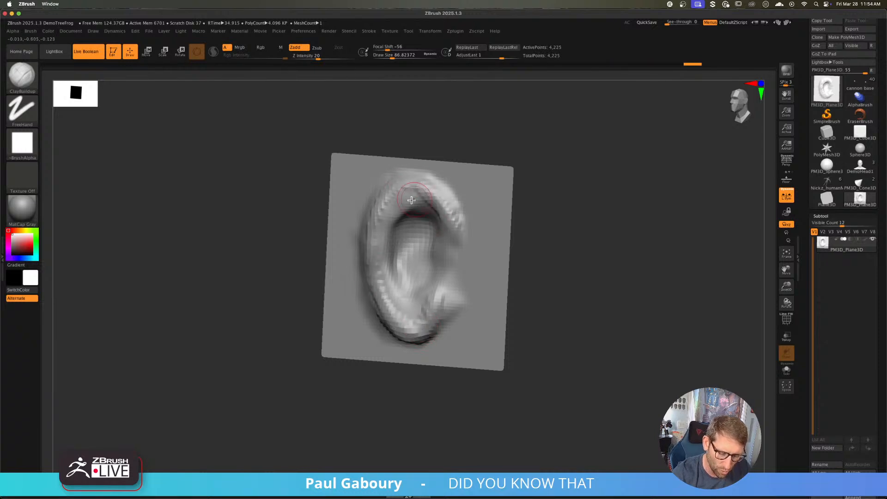
- Add more clay volume to the top fold of the ear's rim
right_click_drag(408, 187, 434, 190)
mouse_move(406, 178)
left_mouse_down()
mouse_move(375, 220)
mouse_move(375, 251)
mouse_move(390, 203)
left_mouse_up()
right_click_drag(431, 199, 393, 210)
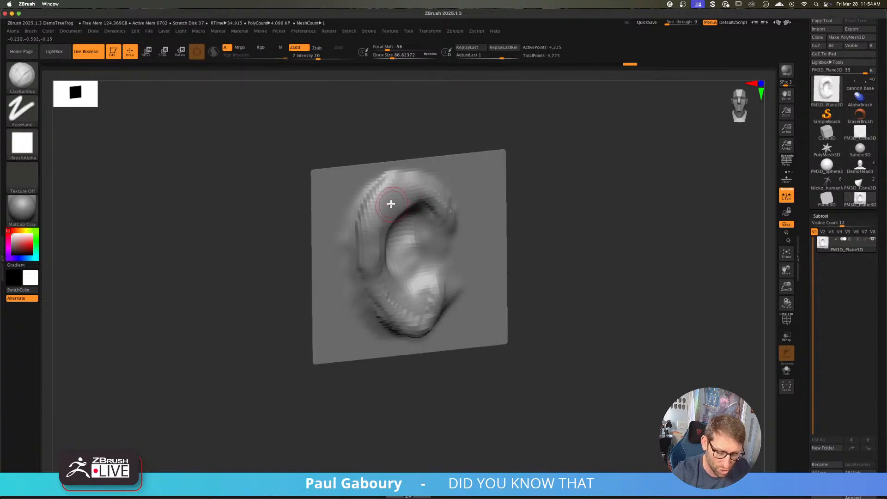
mouse_move(399, 198)
left_mouse_down()
mouse_move(379, 214)
mouse_move(395, 195)
mouse_move(372, 244)
mouse_move(395, 196)
mouse_move(375, 200)
mouse_move(396, 194)
mouse_move(407, 215)
mouse_move(416, 203)
left_mouse_up()
right_click_drag(416, 203, 422, 217)
- Deepen the cavity under the upper rim and reinforce the rim's inner edge at draw size about 124
mouse_move(418, 215)
left_mouse_down("alt")
mouse_move(403, 218)
mouse_move(407, 233)
mouse_move(414, 226)
left_mouse_up("alt")
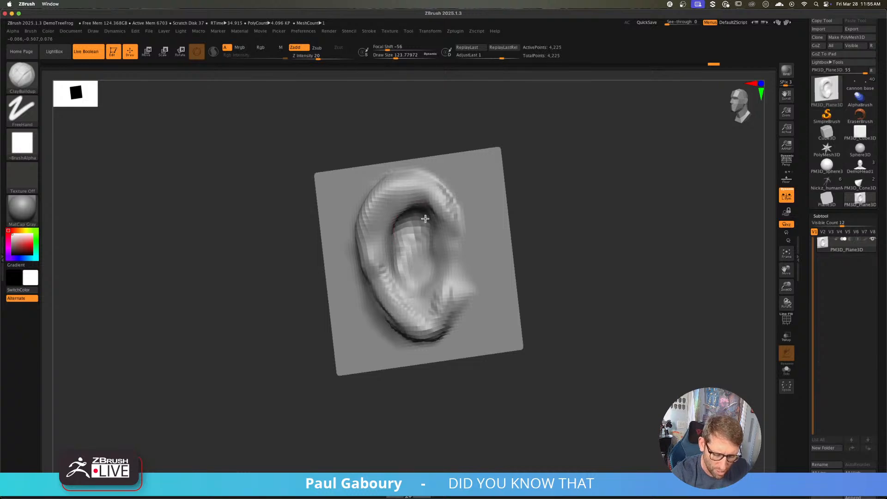
right_click_drag(434, 238, 416, 244)
mouse_move(413, 242)
left_mouse_down()
mouse_move(390, 234)
mouse_move(406, 206)
left_mouse_up()
mouse_move(406, 206)
right_mouse_down()
mouse_move(411, 213)
mouse_move(410, 202)
right_mouse_up()
mouse_move(409, 202)
left_mouse_down()
mouse_move(397, 196)
mouse_move(379, 236)
mouse_move(401, 185)
left_mouse_up()
- Subdivide the mesh once more and smooth the ear's rim, front edge and lobe
left_click_drag(388, 224, 386, 255, "shift")
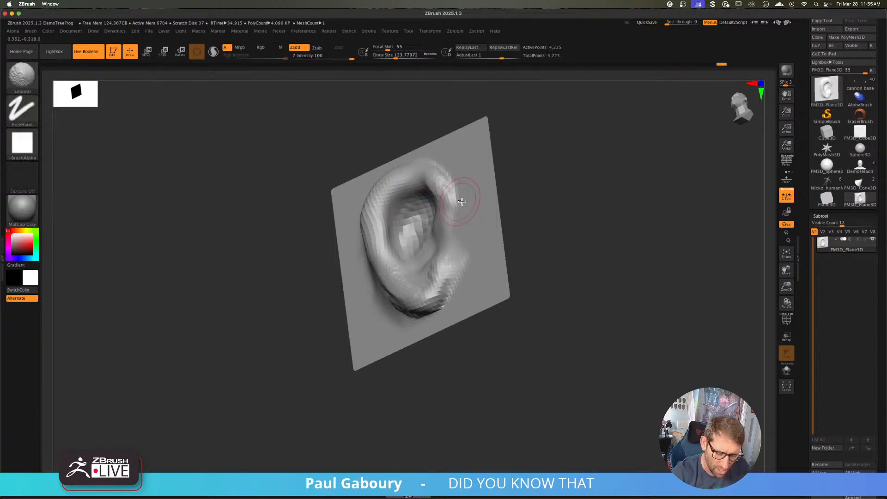
mouse_move(446, 167)
left_mouse_down("shift")
mouse_move(417, 240)
mouse_move(425, 267)
left_mouse_up("shift")
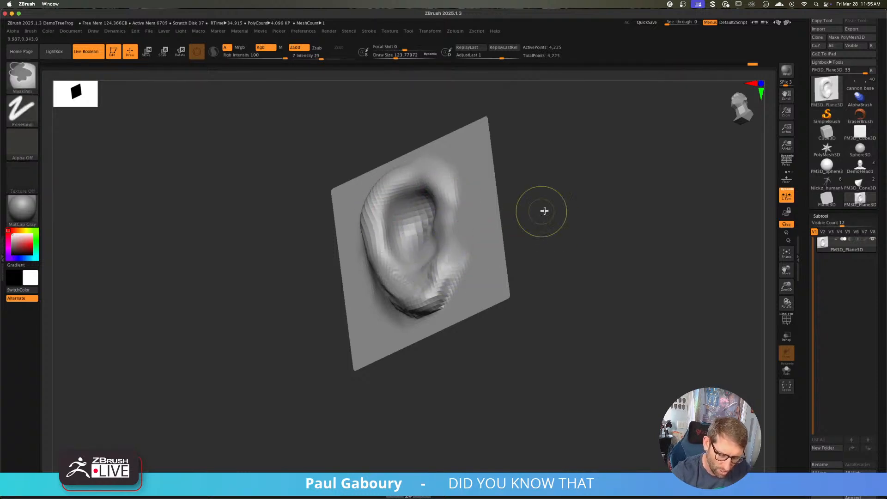
key("ctrl+d")
right_click_drag(447, 249, 455, 252, "shift")
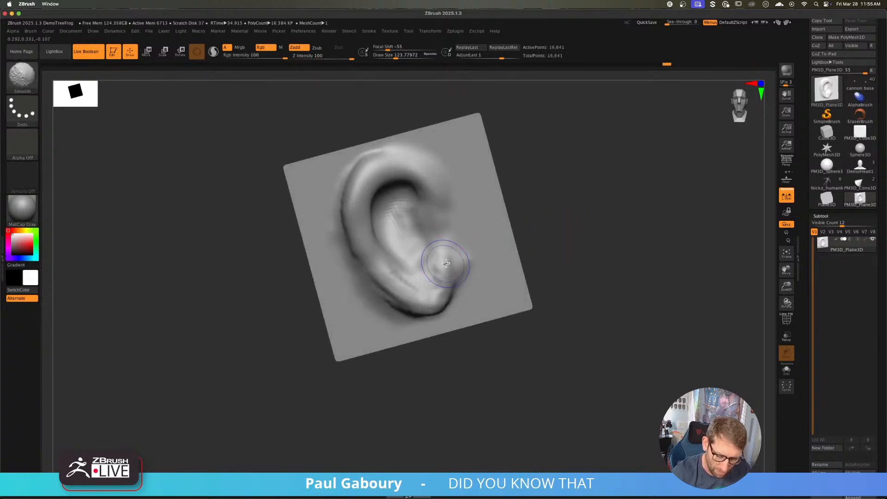
left_click_drag(446, 263, 394, 276, "shift")
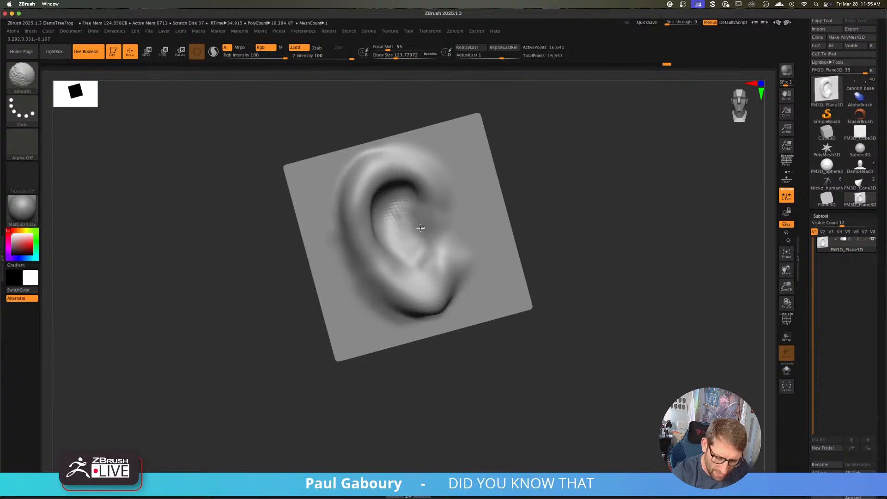
- Carve creases along the ear's lower rim and around the lobe with the DamStandard brush
key("b")
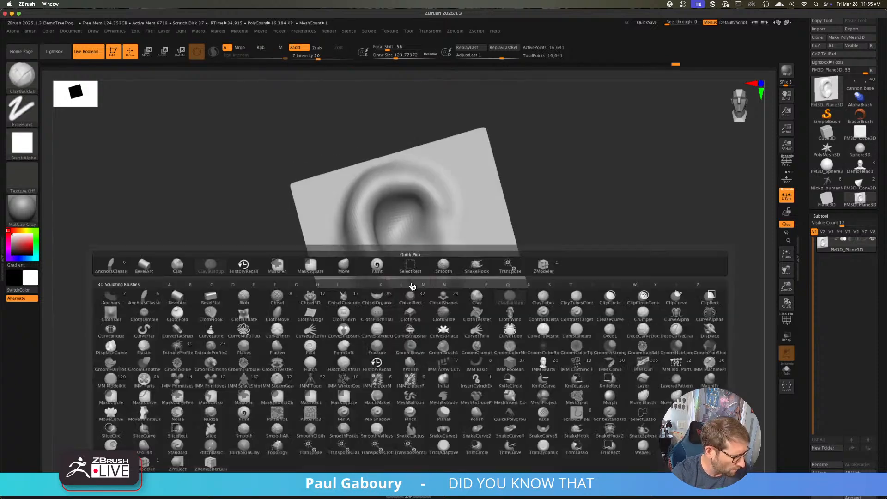
key("d")
key("s")
right_click_drag(414, 288, 413, 296)
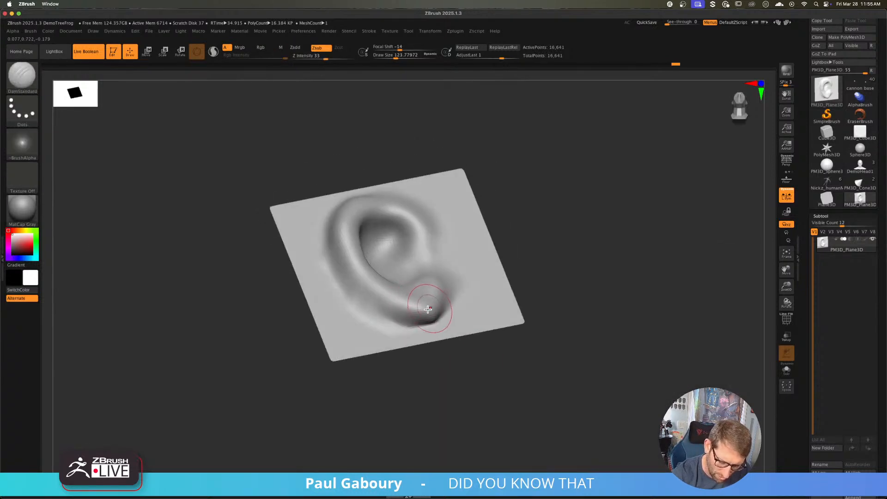
left_click_drag(436, 295, 427, 309)
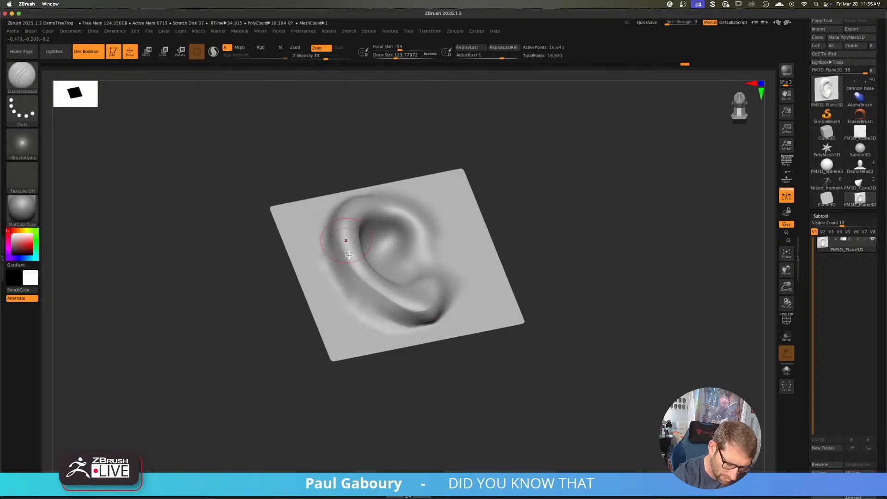
mouse_move(354, 296)
left_mouse_down()
mouse_move(410, 321)
mouse_move(396, 319)
mouse_move(428, 318)
left_mouse_up()
mouse_move(429, 312)
left_mouse_down()
mouse_move(437, 316)
mouse_move(448, 302)
left_mouse_up()
- Sharpen the crease separating the front and underside of the earlobe from the plane with DamStandard strokes
right_click_drag(450, 299, 438, 294)
left_click_drag(437, 317, 454, 292)
mouse_move(447, 306)
left_mouse_down()
mouse_move(454, 286)
mouse_move(421, 319)
left_mouse_up()
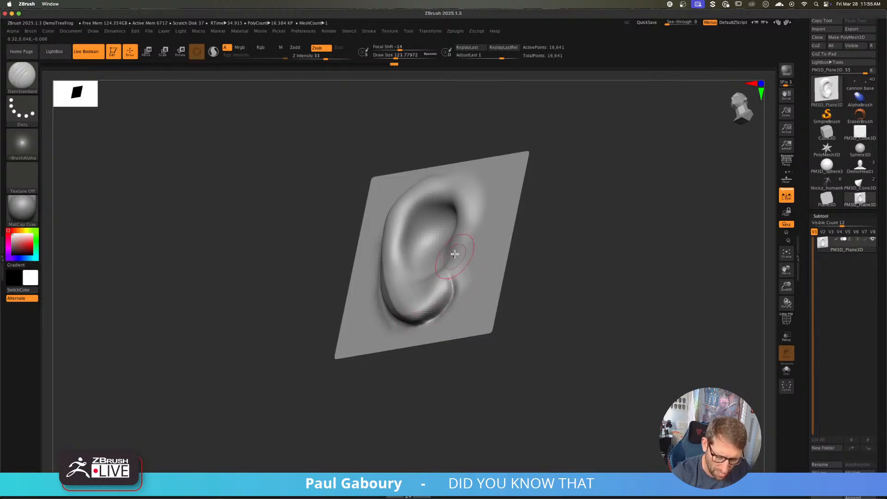
mouse_move(454, 253)
right_mouse_down()
mouse_move(480, 235)
mouse_move(422, 311)
right_mouse_up()
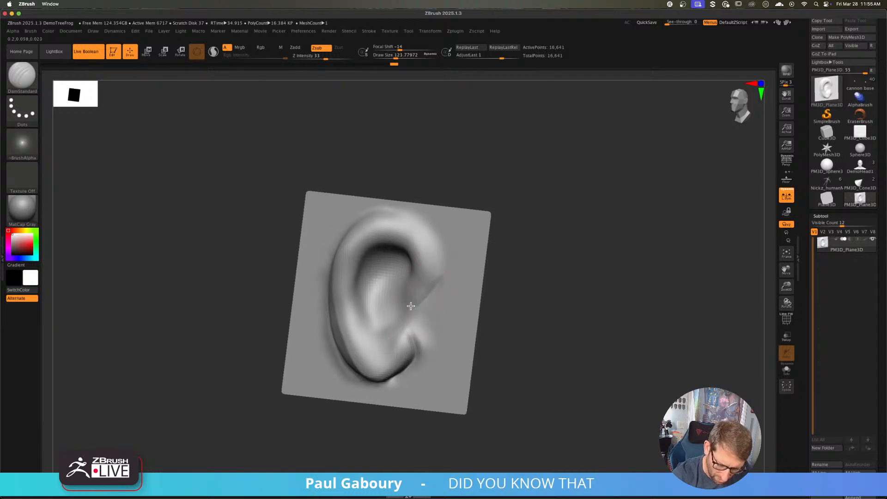
- Smooth the gap between the front rim and the earlobe, and sharpen the ear's outer rim contour with DamStandard strokes
mouse_move(439, 262)
right_mouse_down()
mouse_move(341, 300)
mouse_move(320, 290)
right_mouse_up()
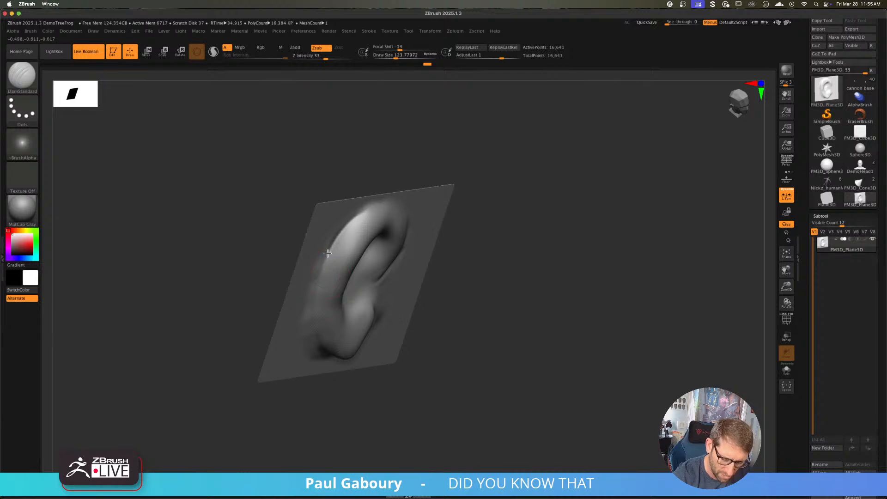
right_click_drag(316, 340, 317, 254)
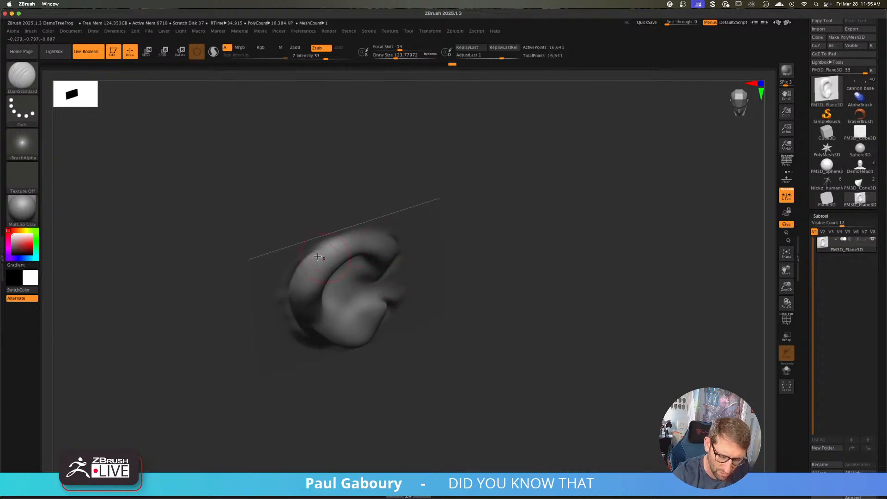
mouse_move(393, 256)
right_mouse_down()
mouse_move(392, 237)
mouse_move(376, 224)
right_mouse_up()
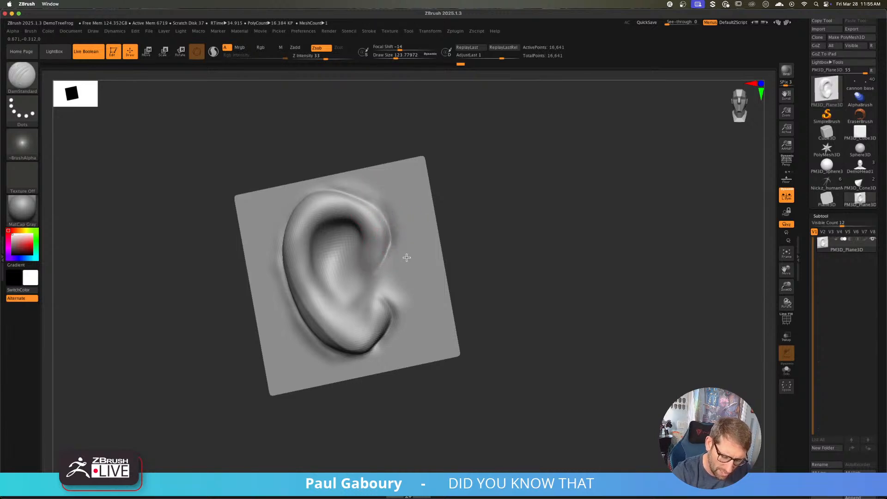
left_click_drag(401, 277, 380, 300, "shift")
right_click_drag(332, 321, 335, 305)
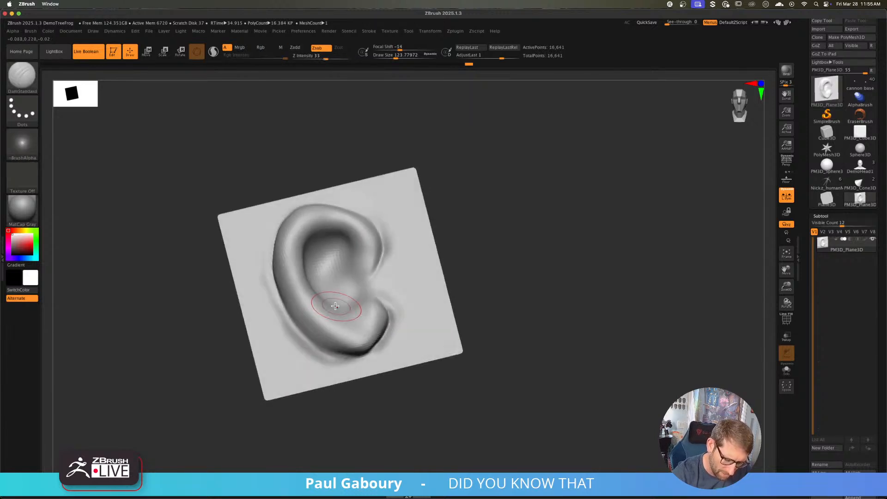
mouse_move(278, 247)
left_mouse_down()
mouse_move(299, 314)
mouse_move(377, 344)
mouse_move(382, 303)
left_mouse_up()
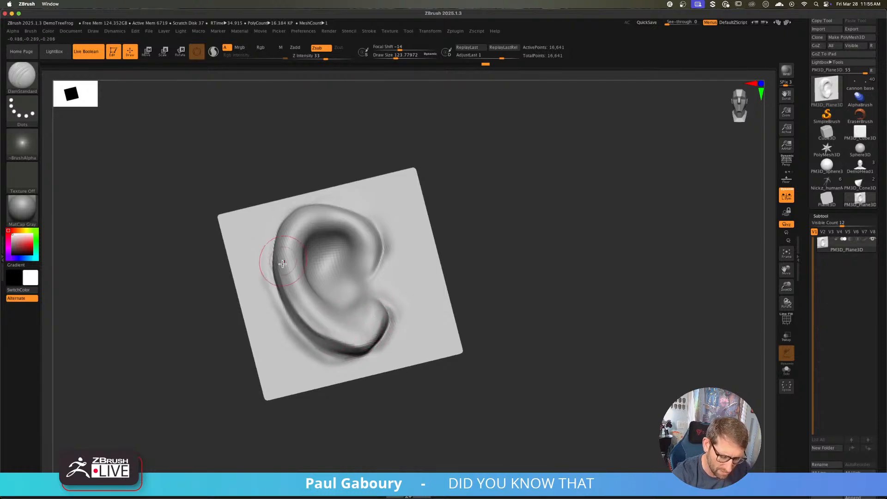
mouse_move(300, 325)
left_mouse_down()
mouse_move(372, 334)
mouse_move(293, 305)
mouse_move(307, 202)
mouse_move(372, 231)
left_mouse_up()
right_click_drag(378, 277, 349, 247)
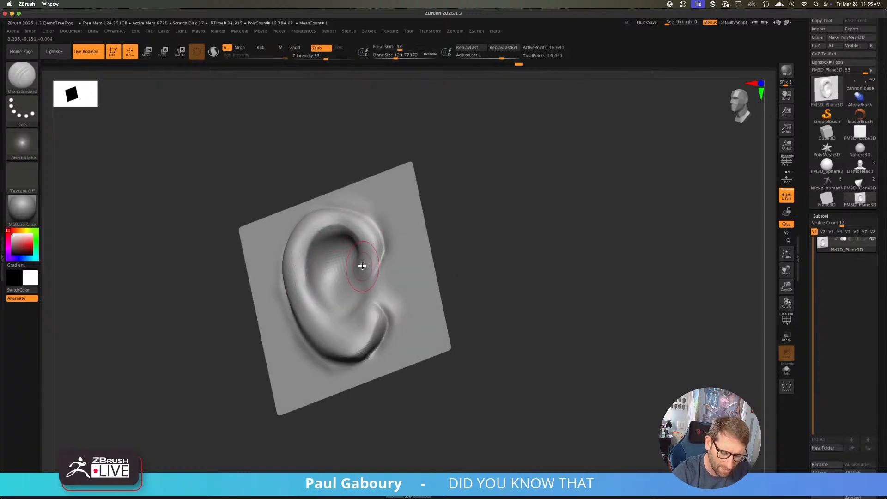
- Carve a DamStandard crease along the rim's inner edge, from the upper cavity down to the base of the lobe
right_click_drag(341, 246, 336, 239)
left_click_drag(334, 239, 312, 272)
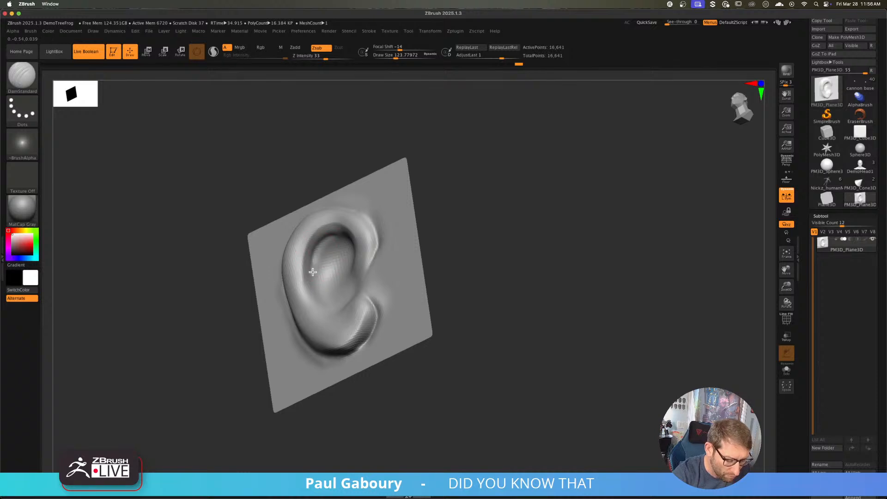
mouse_move(345, 241)
left_mouse_down()
mouse_move(312, 273)
mouse_move(313, 288)
left_mouse_up()
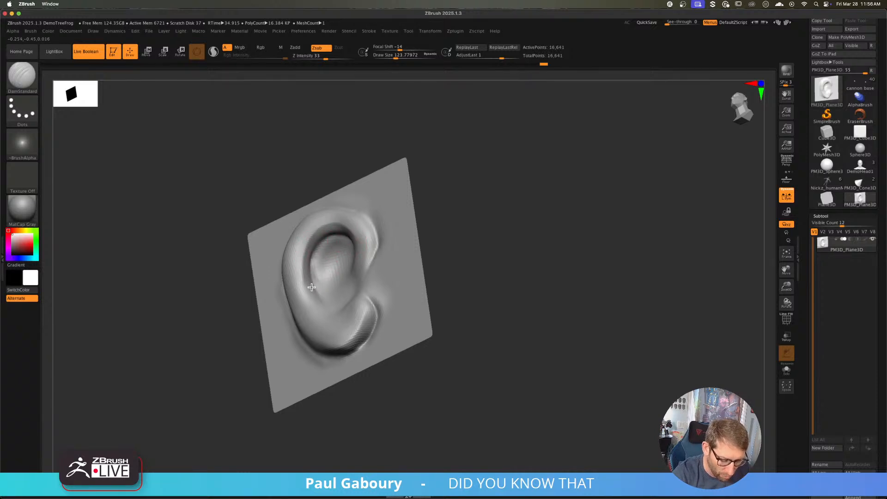
right_click_drag(322, 285, 334, 318)
left_click_drag(319, 296, 330, 326)
left_click_drag(325, 315, 349, 349)
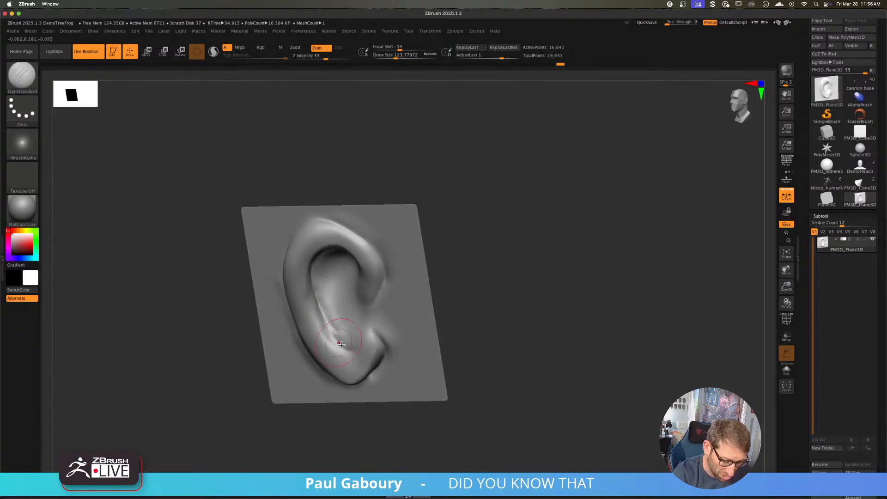
left_click_drag(329, 318, 352, 343)
left_click_drag(322, 297, 353, 344)
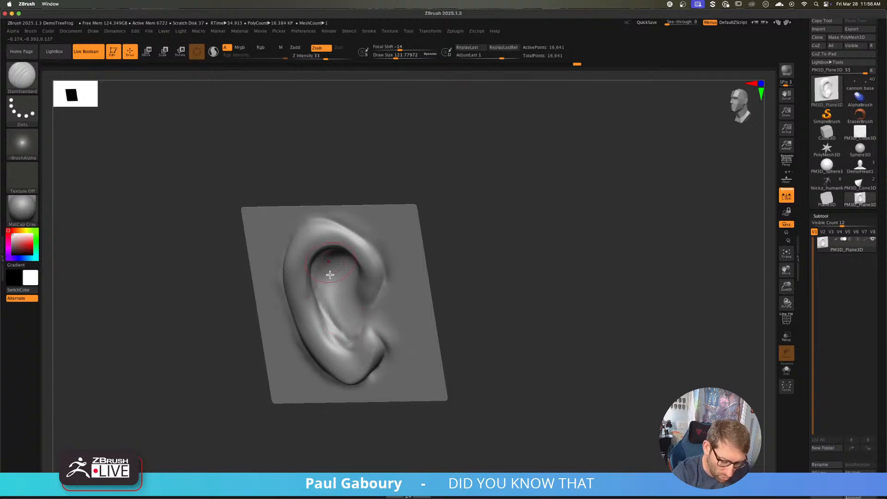
right_click_drag(342, 299, 376, 299)
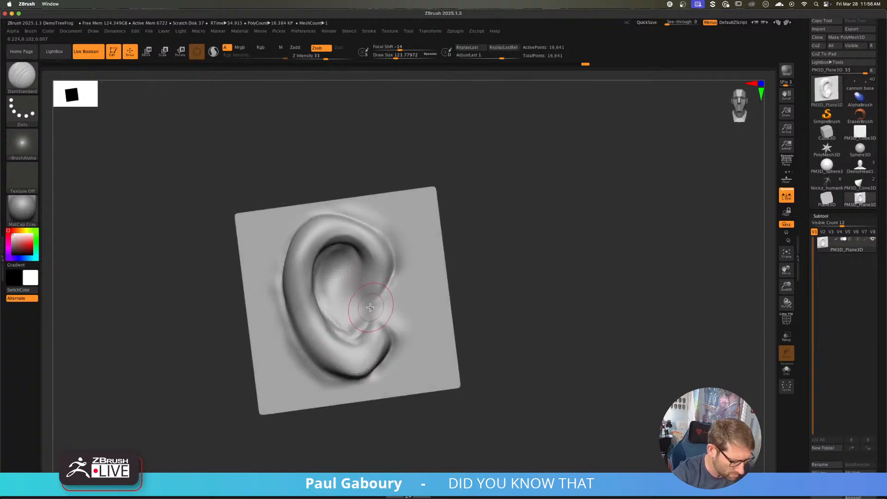
- Build up the form inside the ear's bowl with ClayBuildup and smooth its lower part
key("b")
key("c")
key("b")
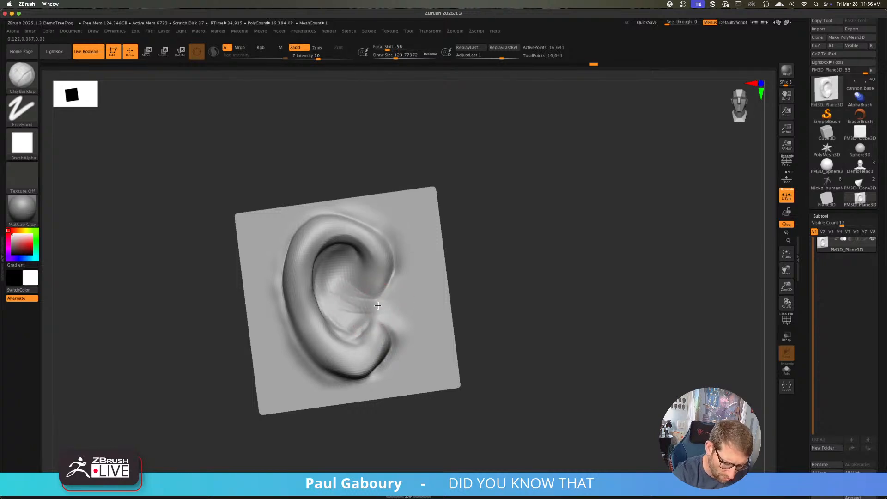
left_click_drag(339, 299, 354, 283)
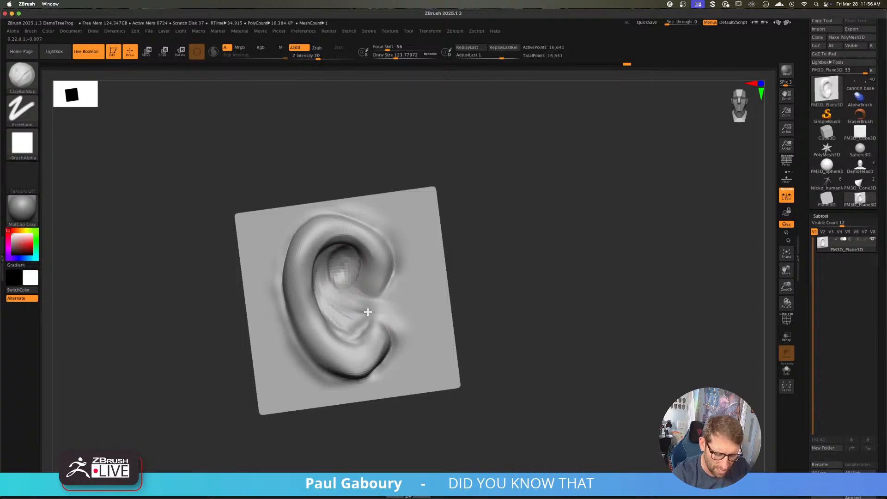
mouse_move(330, 294)
left_mouse_down("shift")
mouse_move(376, 318)
mouse_move(391, 340)
mouse_move(338, 357)
mouse_move(360, 370)
mouse_move(340, 365)
left_mouse_up("shift")
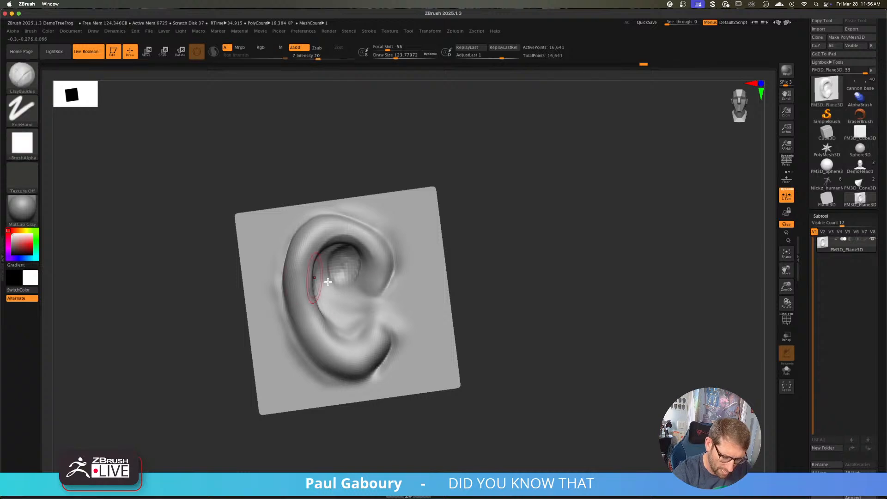
- Drop the ear two subdivision levels and pull the earlobe downward with the Move brush at draw size about 197
key("shift+d")
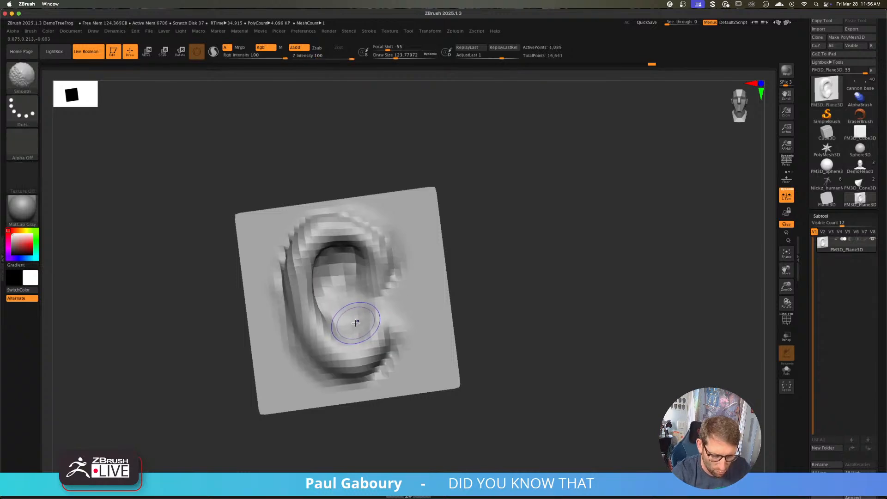
key("b")
key("m")
key("v")
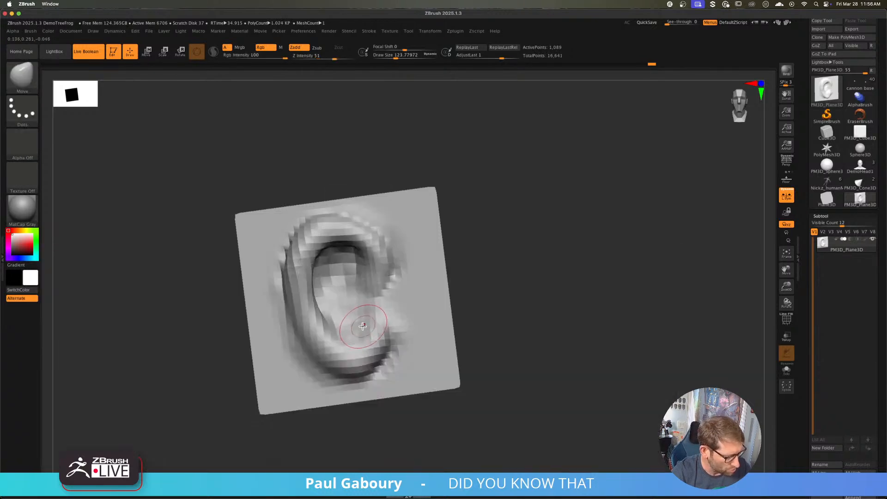
key("s")
left_click_drag(368, 324, 368, 325)
mouse_move(361, 364)
left_mouse_down()
mouse_move(358, 353)
mouse_move(356, 382)
mouse_move(383, 363)
left_mouse_up()
left_click_drag(372, 372, 357, 386)
mouse_move(339, 373)
left_mouse_down()
mouse_move(333, 382)
mouse_move(388, 368)
mouse_move(336, 352)
left_mouse_up()
left_click_drag(314, 348, 312, 330)
- Pull the ear's upper and back rim outward with the Move brush and tuck in the lower back edge
mouse_move(301, 249)
left_mouse_down()
mouse_move(324, 215)
mouse_move(343, 213)
left_mouse_up()
mouse_move(364, 214)
left_mouse_down()
mouse_move(299, 239)
mouse_move(289, 263)
mouse_move(307, 309)
left_mouse_up()
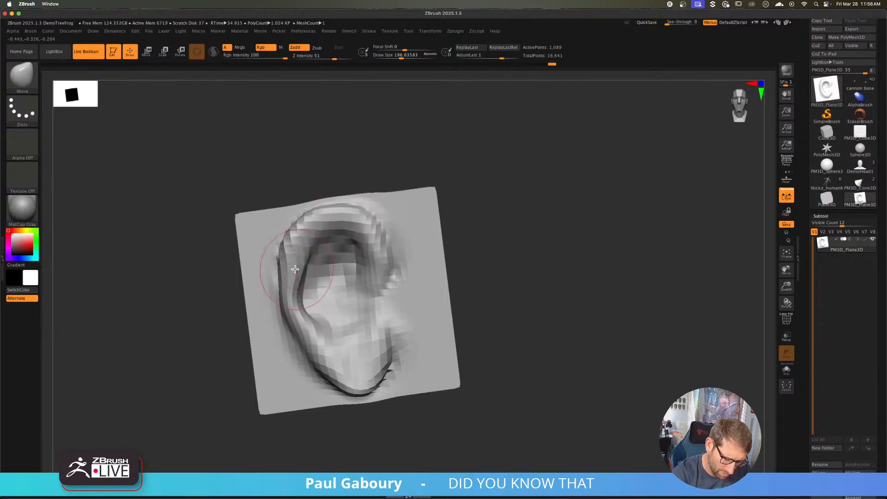
left_click_drag(283, 268, 271, 265)
left_click_drag(305, 343, 315, 338)
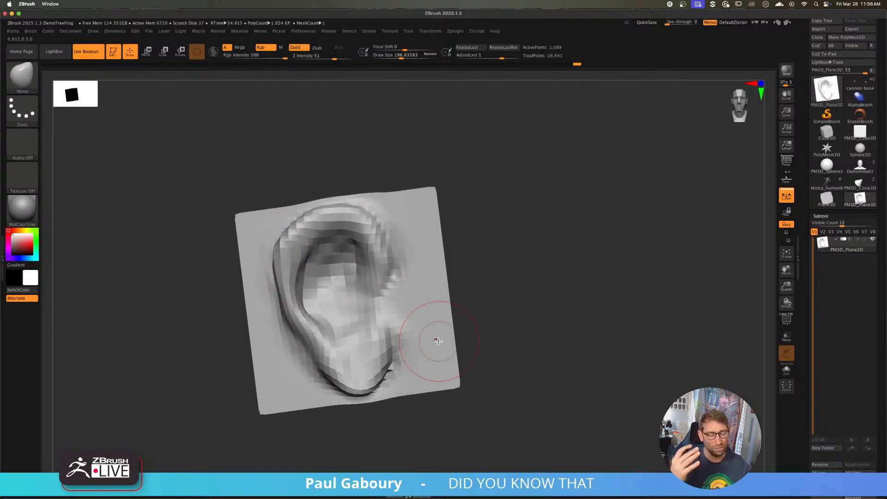
- Return the ear to its highest subdivision level, smooth the bump in the upper bowl, and square the view to the plane
key("d")
key("d")
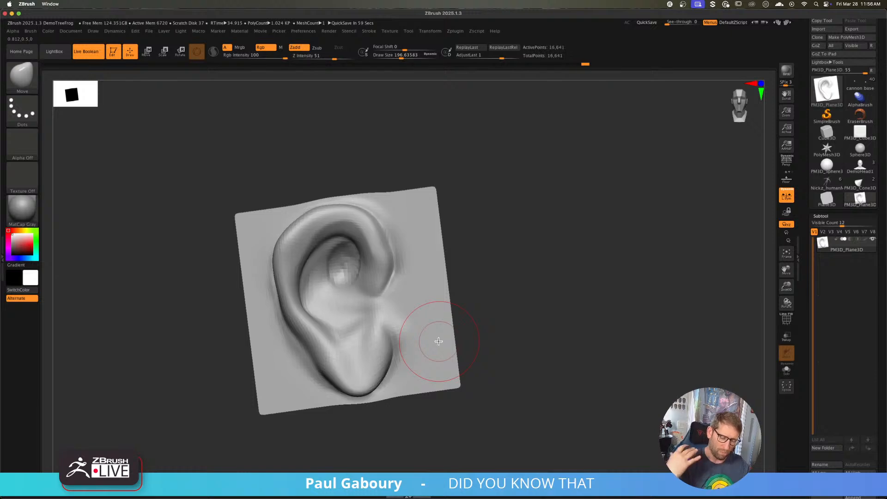
mouse_move(345, 273)
left_mouse_down("shift")
mouse_move(333, 266)
mouse_move(336, 259)
left_mouse_up("shift")
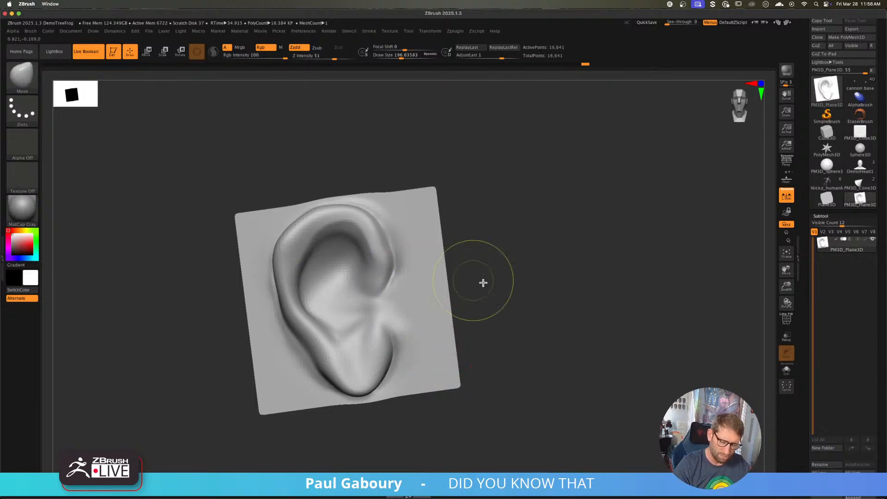
right_click_drag(482, 283, 515, 261, "ctrl")
left_click_drag(515, 261, 507, 264, "shift")
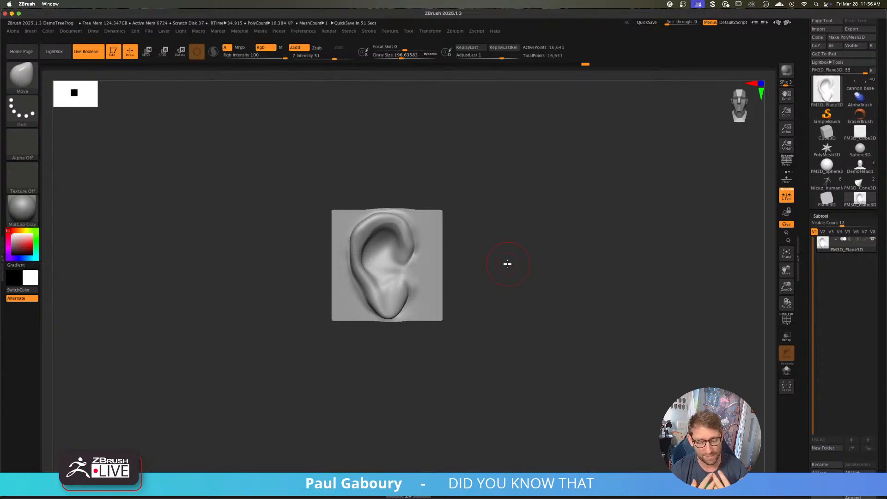
- Build up the earlobe with ClayBuildup at draw size about 108 and smooth it
key("b")
key("c")
key("b")
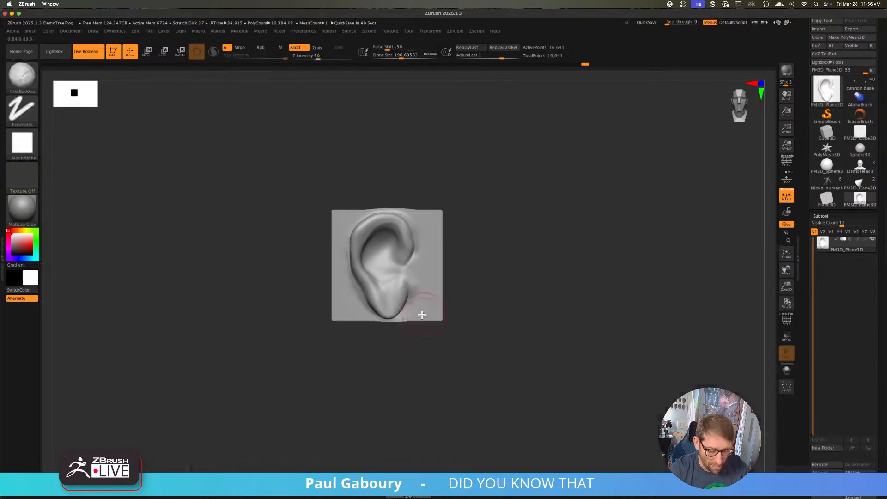
right_click_drag(389, 299, 393, 301, "ctrl")
key("s")
mouse_move(393, 300)
left_mouse_down()
mouse_move(400, 275)
mouse_move(388, 312)
mouse_move(368, 276)
mouse_move(393, 271)
mouse_move(416, 291)
mouse_move(386, 320)
mouse_move(390, 287)
mouse_move(387, 319)
left_mouse_up()
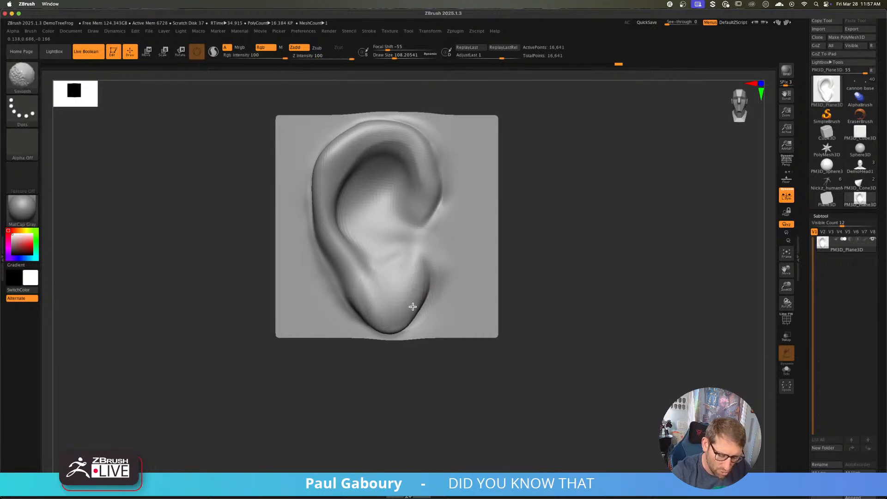
mouse_move(411, 291)
left_mouse_down("shift")
mouse_move(344, 283)
mouse_move(363, 287)
left_mouse_up("shift")
- Build up the ear's lower back rim and its inner edge with ClayBuildup, then smooth the back and upper rim
left_click_drag(320, 226, 354, 283)
mouse_move(356, 234)
left_mouse_down("shift")
mouse_move(353, 254)
mouse_move(337, 225)
left_mouse_up("shift")
mouse_move(367, 258)
left_mouse_down()
mouse_move(341, 218)
mouse_move(343, 190)
mouse_move(341, 244)
mouse_move(358, 265)
left_mouse_up()
mouse_move(342, 218)
left_mouse_down("shift")
mouse_move(312, 192)
mouse_move(324, 155)
left_mouse_up("shift")
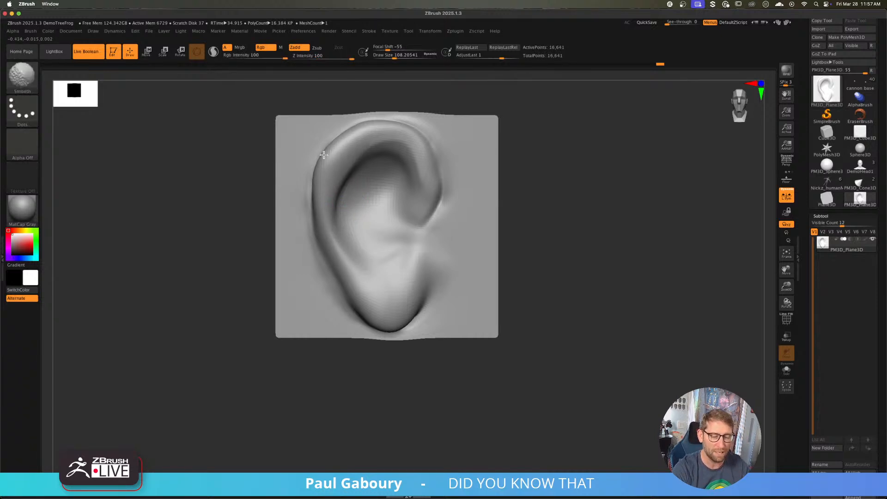
left_click_drag(392, 142, 415, 147, "shift")
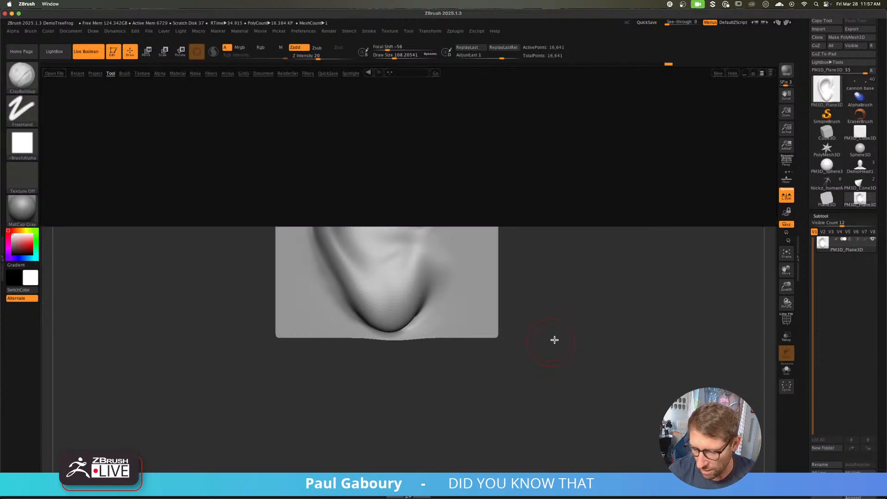
- Switch to the PM3D_Sphere3D tool, display its polyframe, and drop it four subdivision levels
left_click(827, 167)
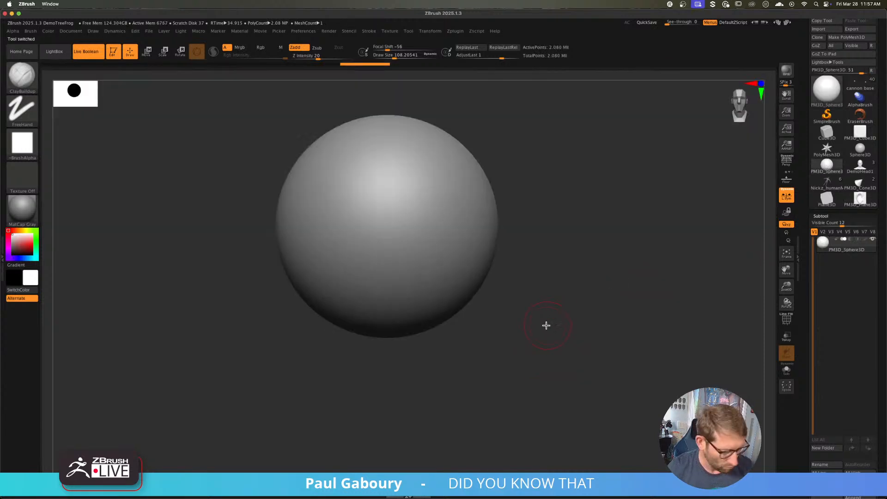
key("shift+f")
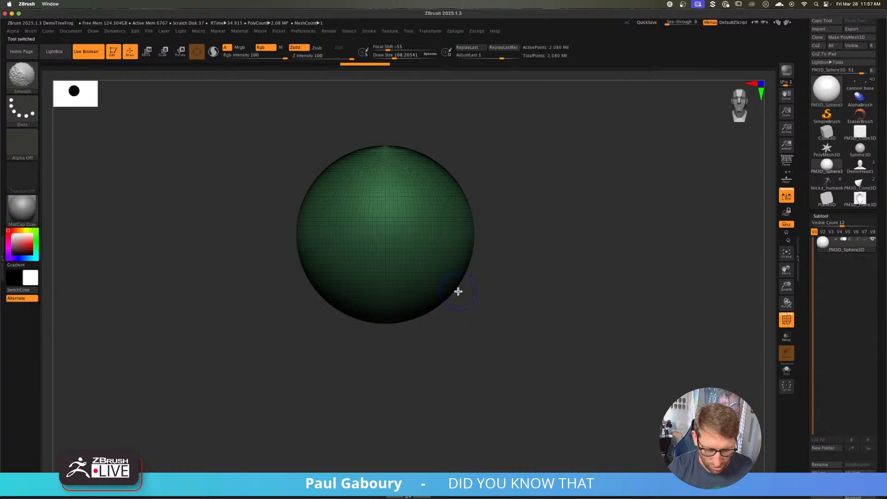
key("shift+d")
key("shift+d")
key("shift+d")
key("shift+d")
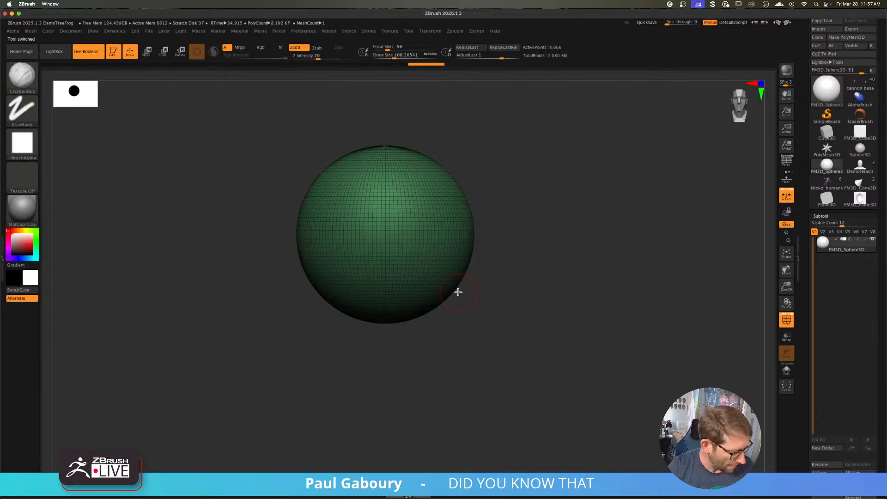
- Stretch the sphere into a rough head shape with a tapering neck, using the Move brush at draw size about 867
key("b")
key("m")
key("v")
key("s")
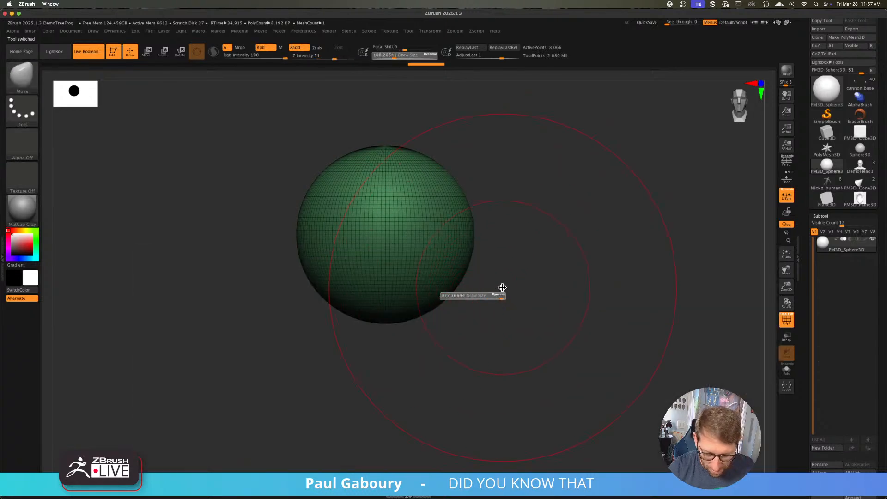
left_click_drag(502, 287, 495, 288)
mouse_move(421, 293)
left_mouse_down()
mouse_move(394, 328)
mouse_move(412, 344)
mouse_move(459, 340)
mouse_move(435, 378)
left_mouse_up()
right_click_drag(420, 287, 513, 275, "ctrl")
left_click_drag(486, 224, 516, 222)
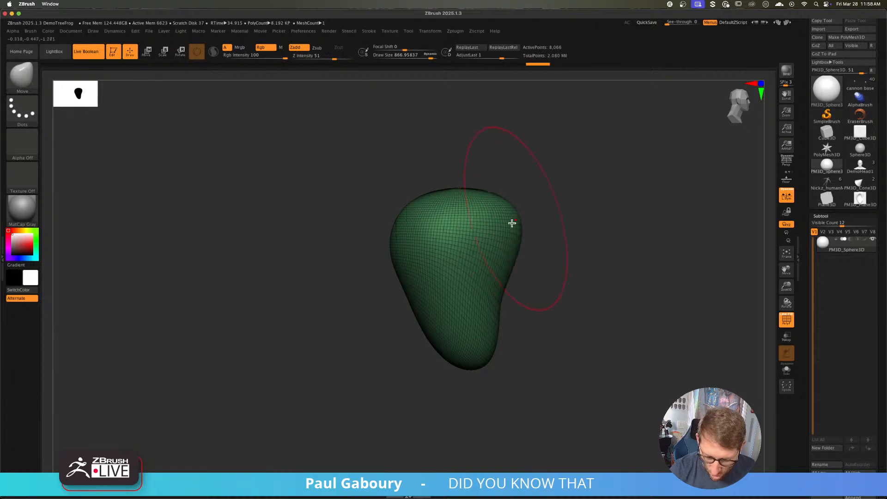
- Enlarge the cranium's side profile with the Move brush and hollow the area under the jaw to separate the neck
left_click_drag(506, 264, 526, 273)
left_click_drag(497, 331, 514, 352)
mouse_move(424, 258)
left_mouse_down()
mouse_move(380, 264)
mouse_move(396, 199)
mouse_move(448, 186)
mouse_move(487, 193)
left_mouse_up()
mouse_move(430, 207)
left_mouse_down()
mouse_move(390, 198)
mouse_move(408, 192)
left_mouse_up()
left_click_drag(407, 285, 382, 304)
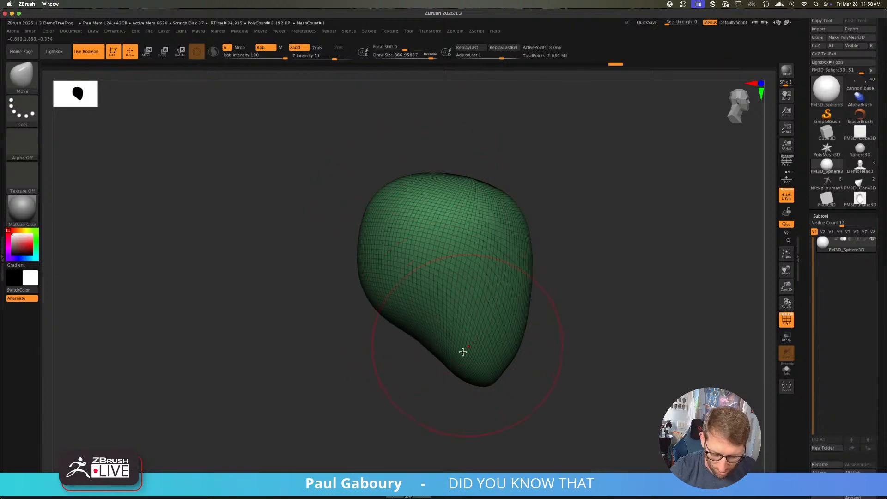
mouse_move(421, 337)
left_mouse_down()
mouse_move(467, 307)
mouse_move(465, 323)
left_mouse_up()
left_click_drag(410, 303, 402, 292)
- Refine the head's profile and widen its sides in front view with the Move brush at draw size about 724
key("s")
left_click_drag(394, 286, 387, 285)
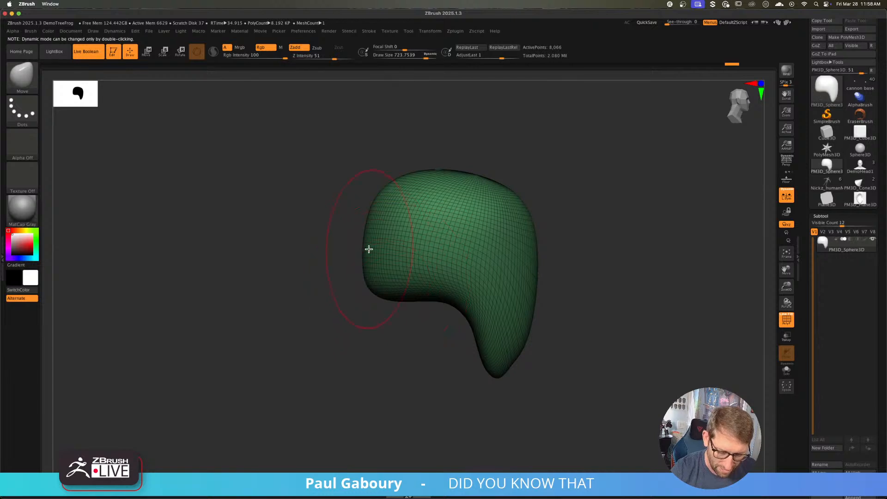
mouse_move(368, 250)
left_mouse_down()
mouse_move(368, 213)
mouse_move(396, 167)
mouse_move(505, 169)
mouse_move(531, 206)
left_mouse_up()
left_click_drag(399, 179, 384, 163)
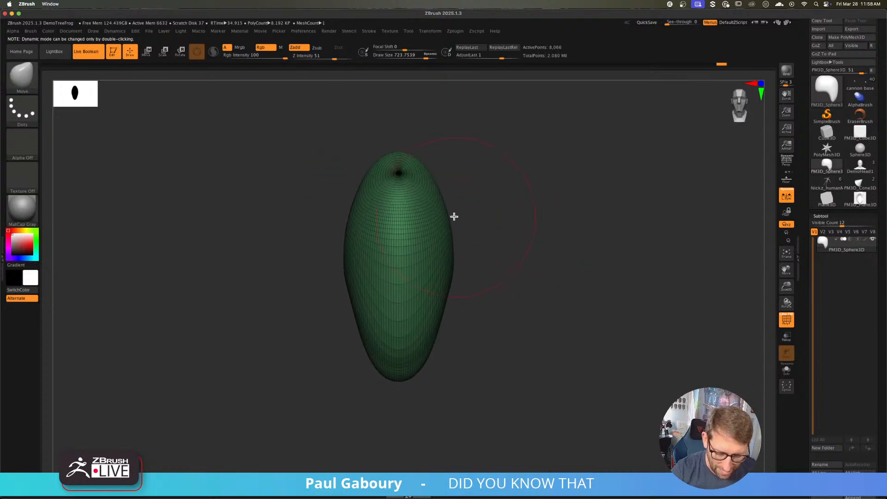
left_click_drag(448, 323, 448, 336)
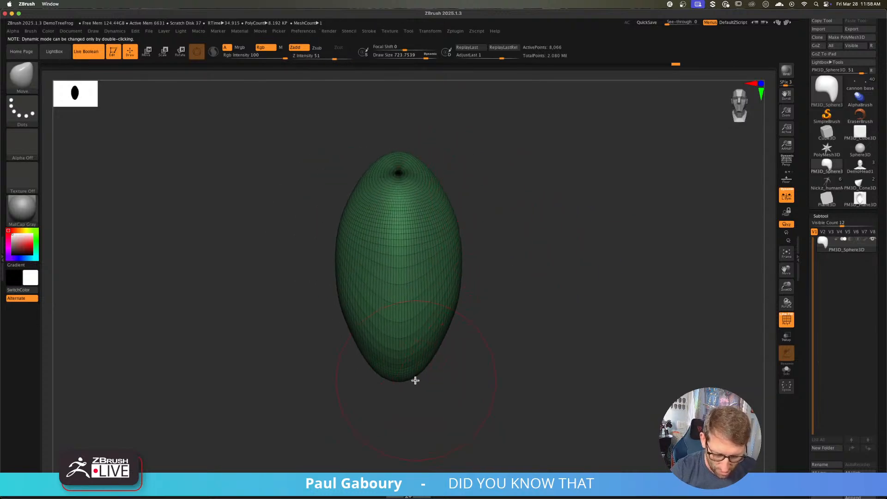
left_click_drag(415, 378, 441, 346)
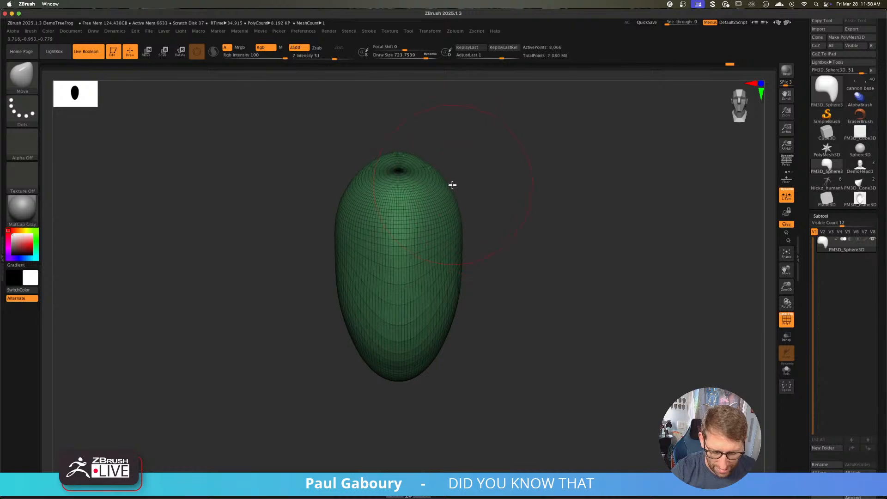
- Widen the upper cranium in front view and round its crown with the Move brush at draw size about 724
right_click_drag(454, 238, 461, 140)
left_click_drag(461, 140, 484, 154)
left_click_drag(479, 119, 487, 124)
left_click_drag(467, 156, 481, 177)
mouse_move(480, 177)
right_mouse_down()
mouse_move(489, 155)
mouse_move(485, 241)
mouse_move(479, 191)
right_mouse_up()
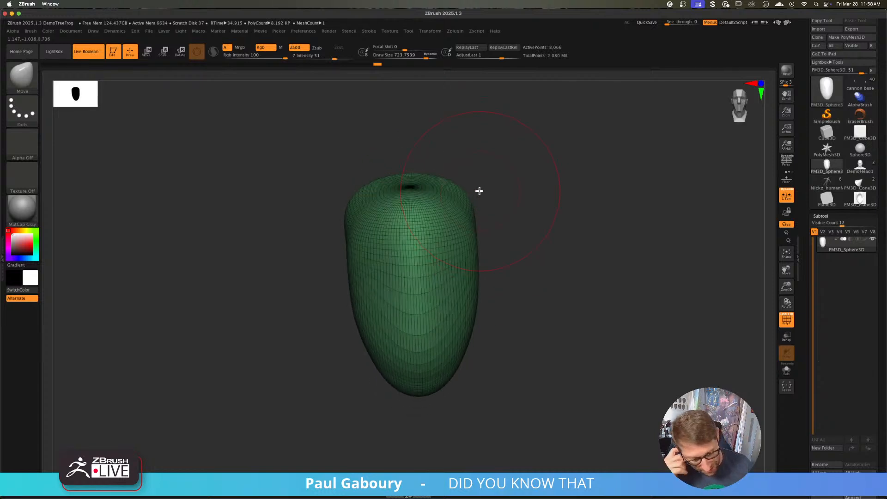
left_click_drag(410, 190, 410, 183)
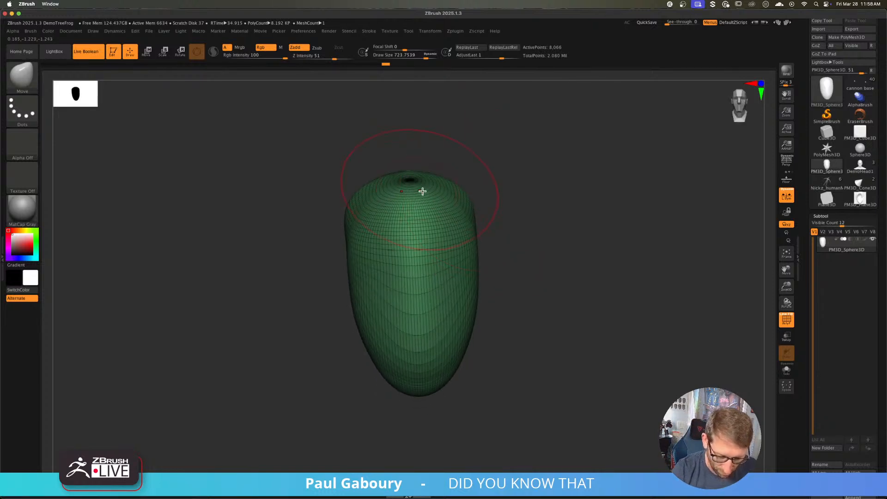
- Convert the head to DynaMesh and remesh it at resolution 64
left_click(823, 214)
left_click(826, 224)
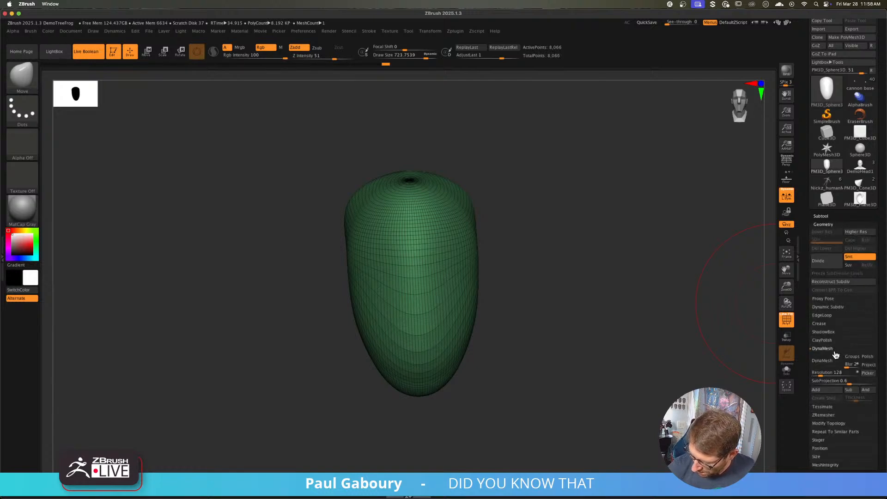
left_click(822, 361)
left_click_drag(426, 240, 428, 294, "shift")
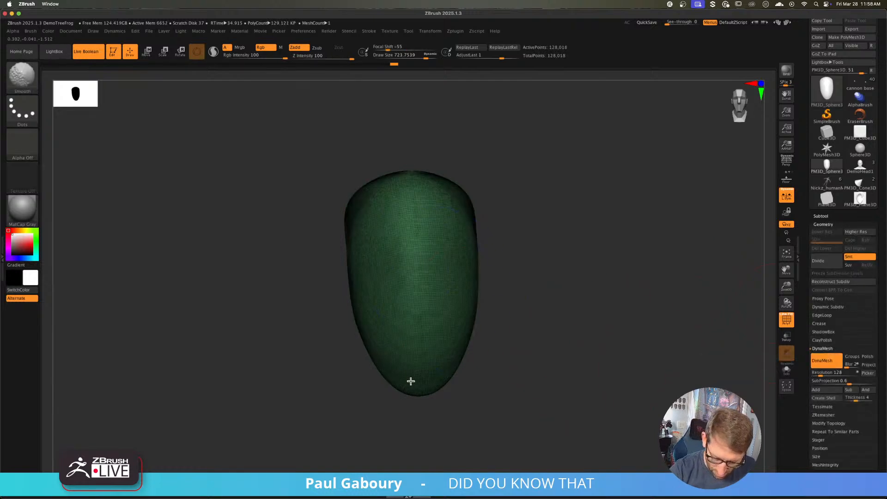
left_click(823, 373)
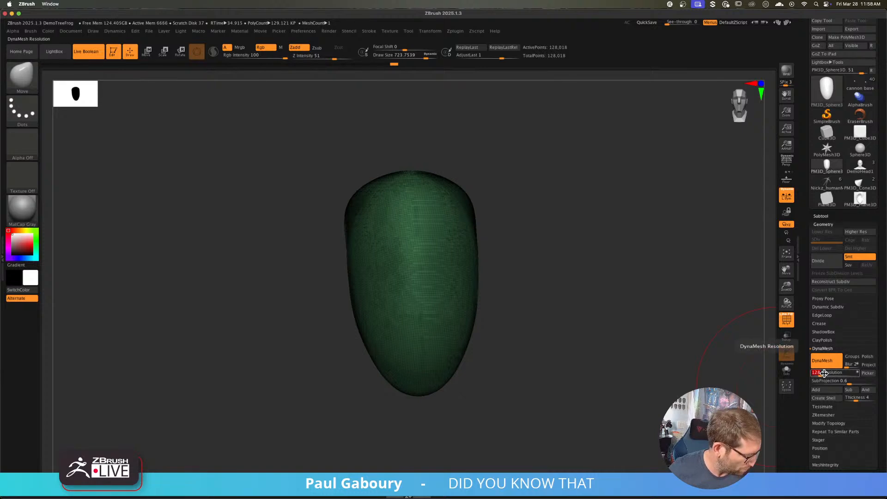
type("64")
key("Return")
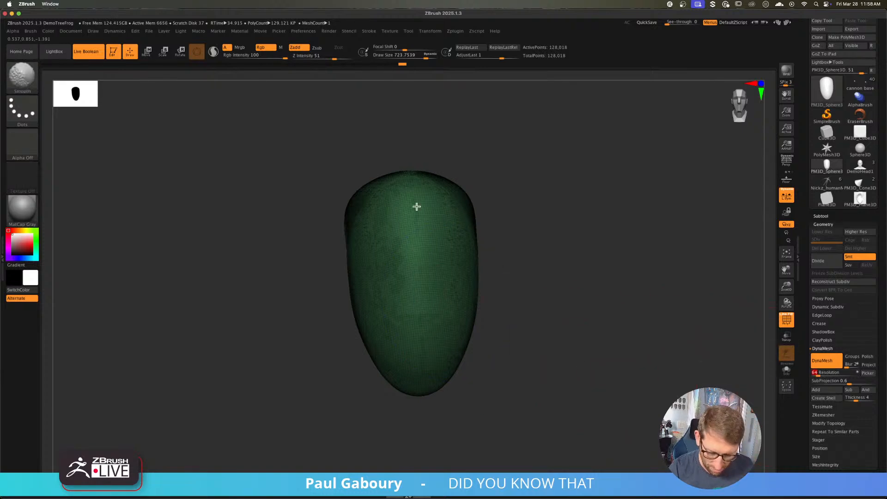
mouse_move(560, 293)
left_mouse_down("ctrl")
mouse_move(523, 338)
mouse_move(513, 291)
mouse_move(443, 251)
left_mouse_up("ctrl")
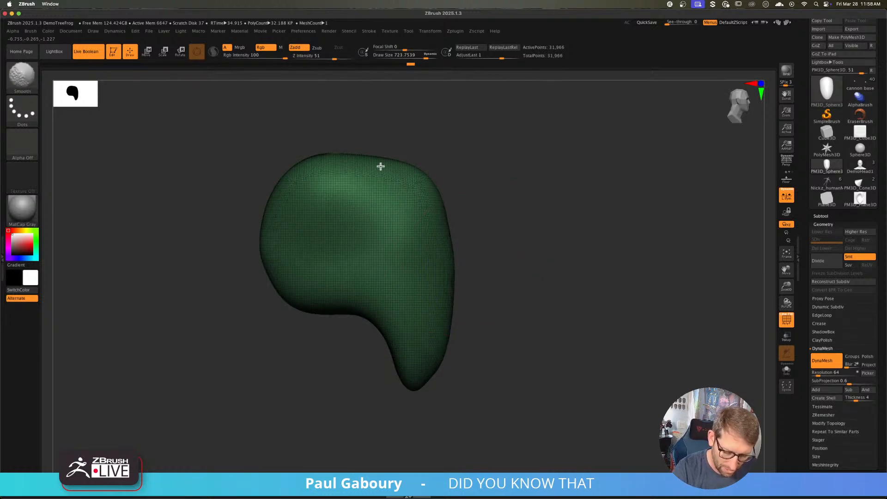
- Raise the crown of the head in side view and smooth its profile down to the chin
left_click_drag(362, 153, 314, 152)
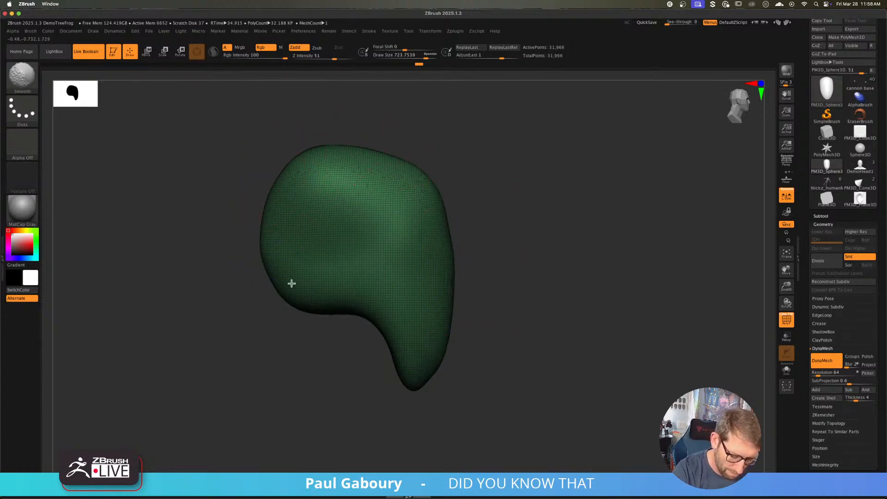
key("shift")
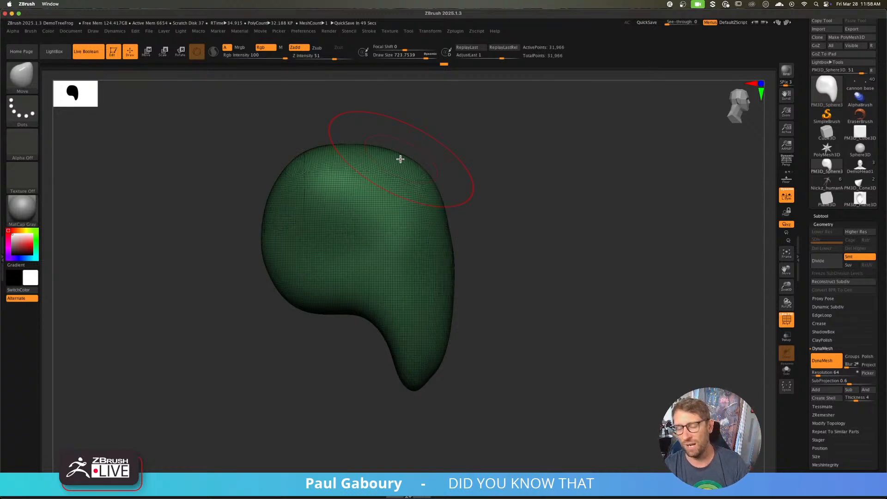
left_click_drag(412, 353, 411, 362, "shift")
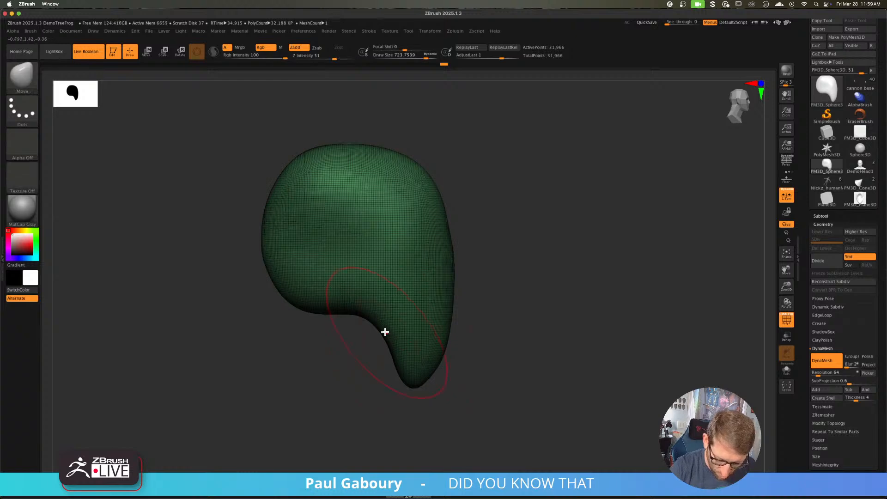
- Fill out the underside of the jaw and push the face and forehead forward with the Move brush in side view
mouse_move(384, 330)
left_mouse_down()
mouse_move(370, 335)
mouse_move(387, 369)
left_mouse_up()
mouse_move(375, 343)
left_mouse_down()
mouse_move(363, 355)
mouse_move(396, 383)
left_mouse_up()
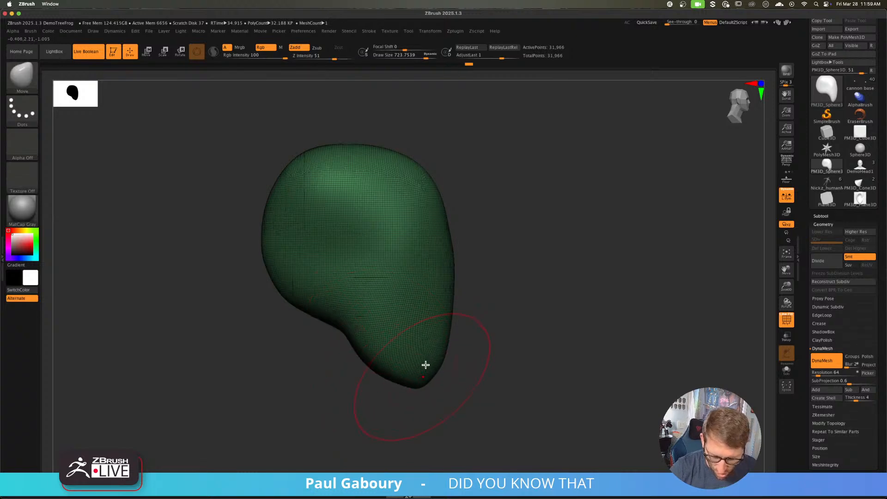
left_click_drag(439, 334, 445, 333)
left_click_drag(445, 276, 450, 267)
left_click_drag(436, 225, 441, 219)
left_click_drag(426, 188, 427, 164)
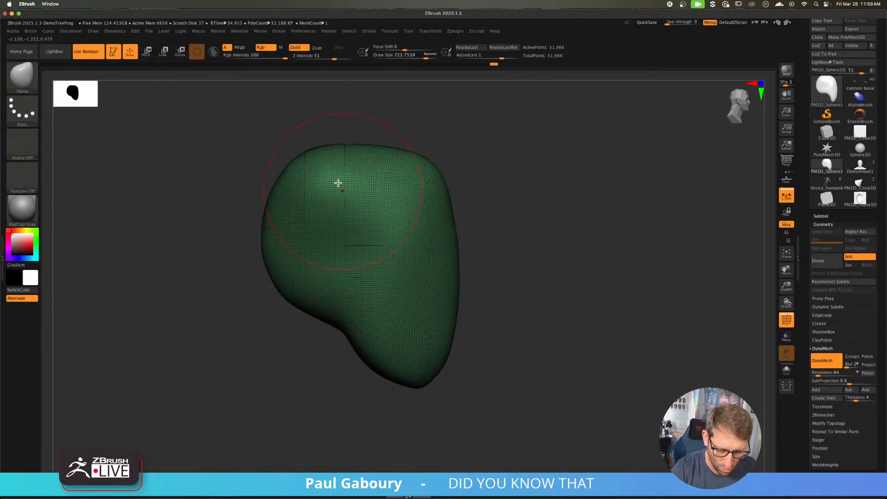
- Round the top and back of the cranium, lift the jaw's underside, and smooth the front of the face
left_click_drag(360, 150, 359, 144)
left_click_drag(283, 190, 273, 184)
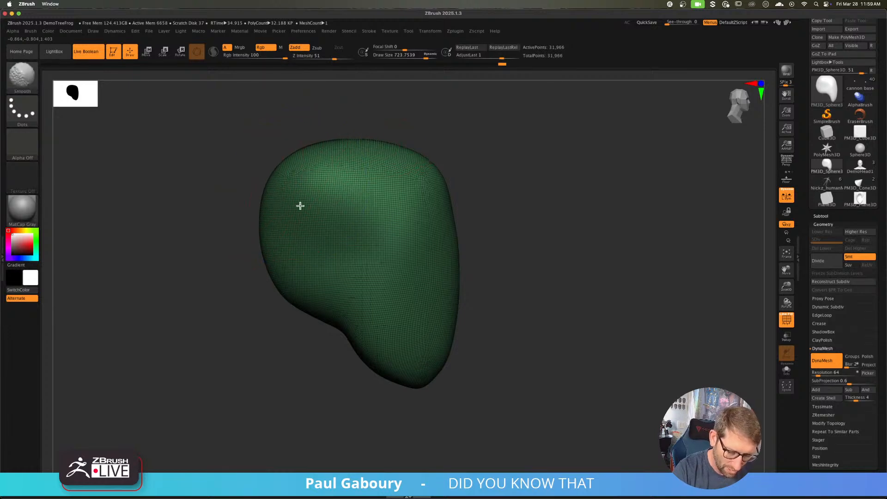
left_click_drag(396, 351, 352, 331, "shift")
mouse_move(410, 382)
left_mouse_down()
mouse_move(422, 376)
mouse_move(362, 359)
left_mouse_up()
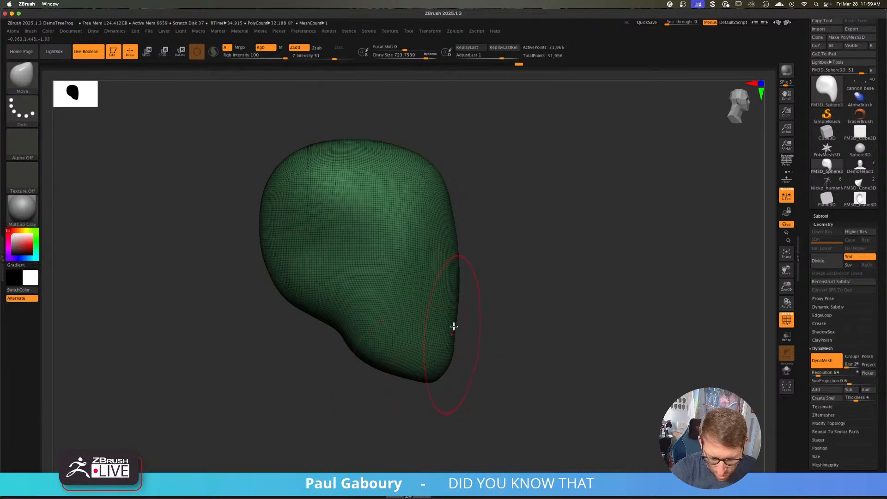
left_click_drag(454, 326, 452, 261)
key("shift")
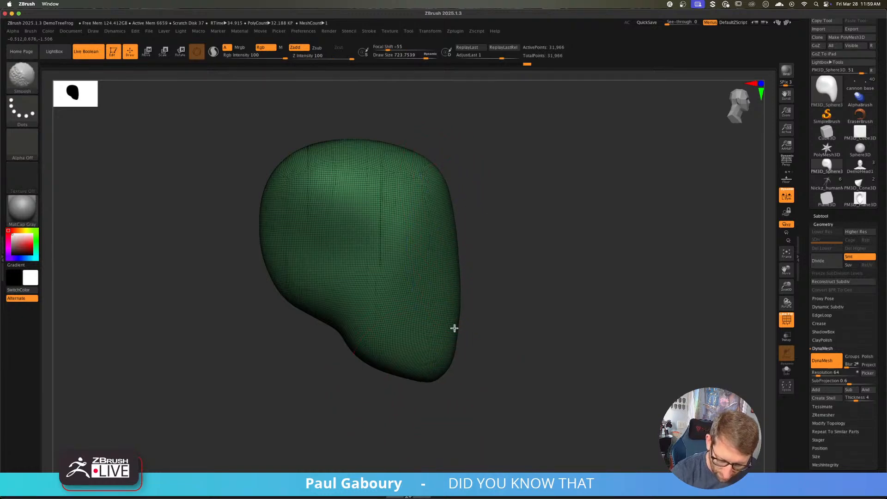
left_click_drag(454, 328, 445, 212, "shift")
- Push the base of the skull upward, smooth it, and widen the back of the cranium with the Move brush
left_click_drag(309, 316, 300, 284)
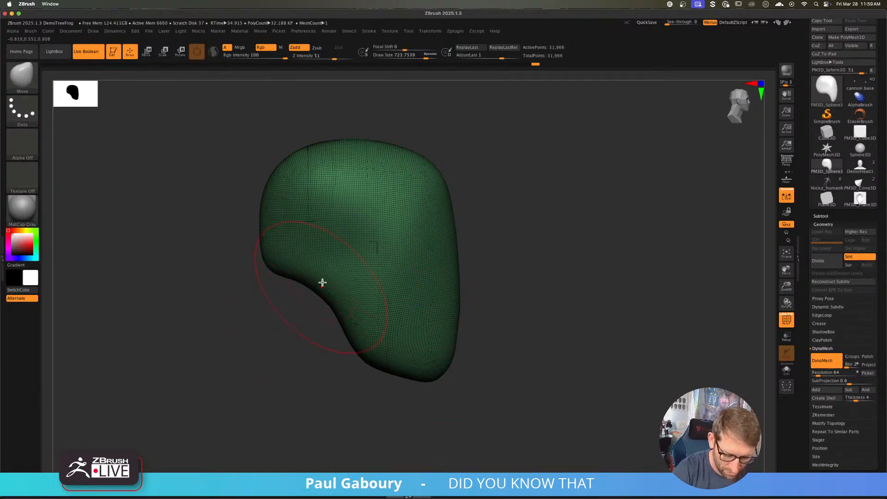
right_click_drag(291, 247, 299, 234, "shift")
left_click_drag(299, 232, 314, 232, "shift")
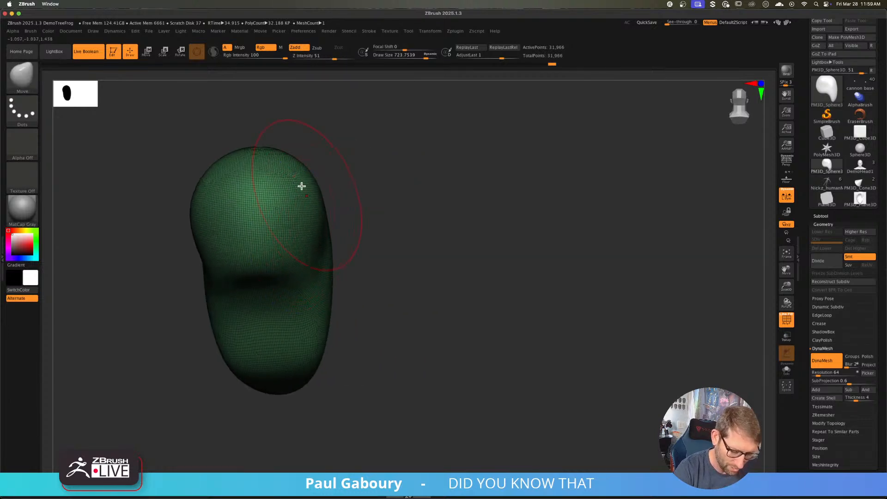
left_click_drag(301, 186, 305, 185)
mouse_move(305, 238)
right_mouse_down()
mouse_move(334, 250)
mouse_move(370, 232)
right_mouse_up()
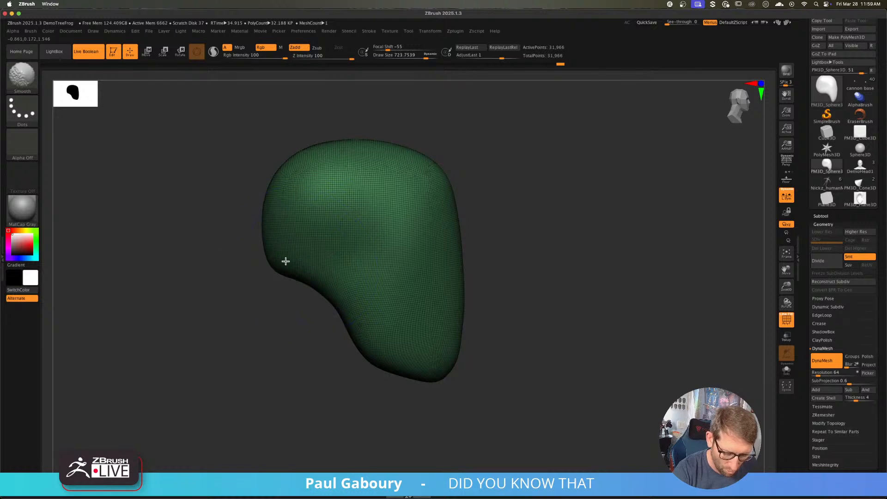
- Hide the polyframe and check the head's shape from below and in front view
mouse_move(388, 176)
right_mouse_down()
mouse_move(453, 259)
mouse_move(446, 183)
mouse_move(459, 174)
mouse_move(457, 247)
right_mouse_up()
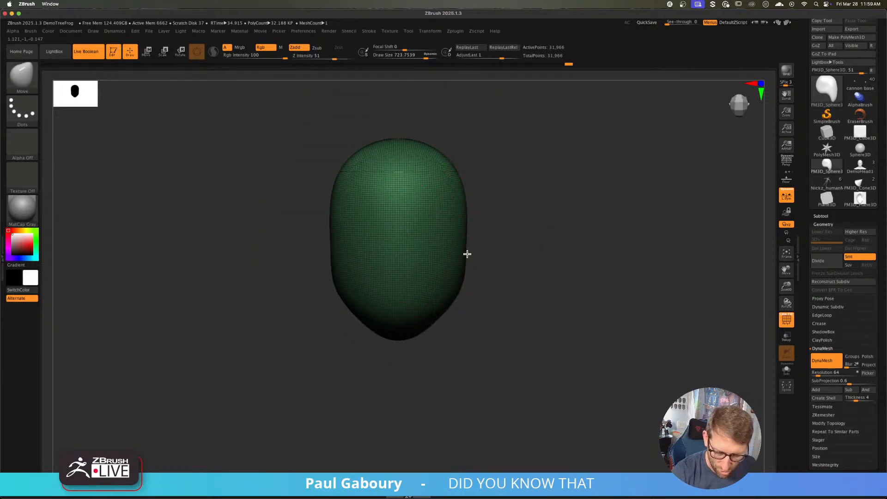
right_click_drag(493, 283, 457, 265, "ctrl")
key("shift+f")
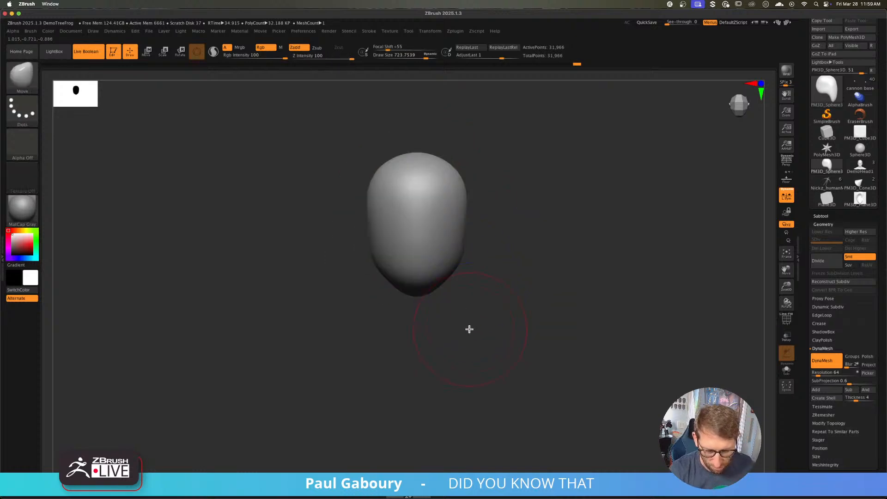
right_click_drag(469, 328, 467, 220, "shift")
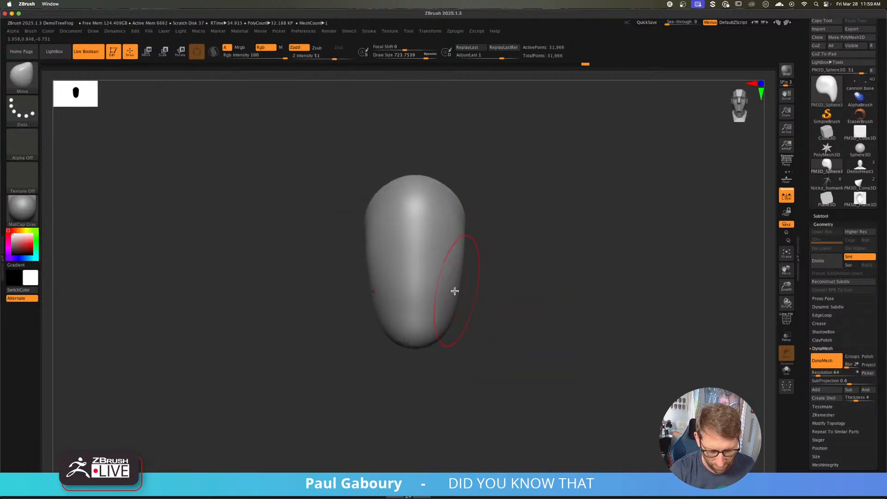
key("shift")
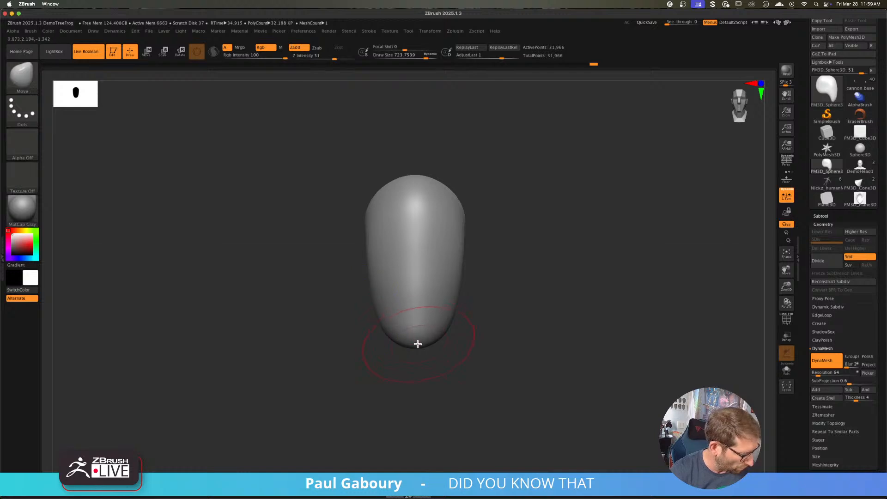
- Carve both eye sockets with ClayBuildup at draw size about 262 and the nasal cavity at about 163
key("b")
key("c")
key("b")
key("s")
left_click_drag(433, 278, 414, 277)
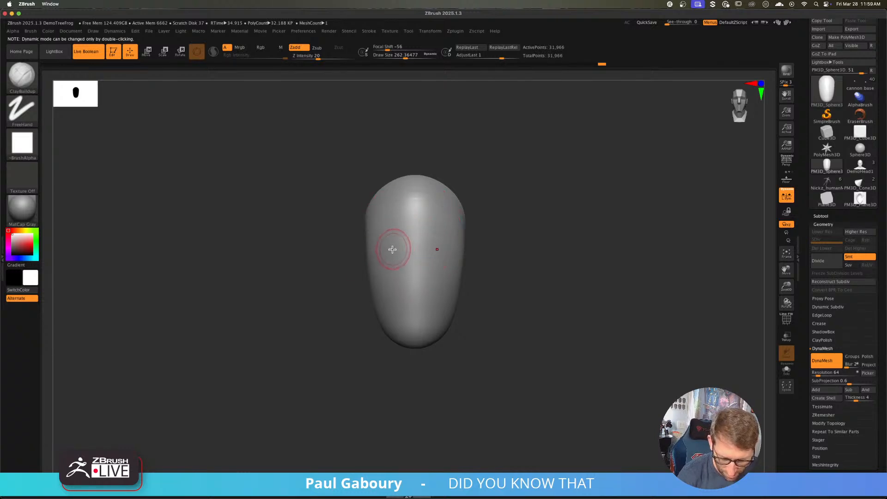
mouse_move(403, 248)
left_mouse_down("alt")
mouse_move(387, 261)
mouse_move(394, 247)
mouse_move(389, 263)
mouse_move(415, 260)
mouse_move(412, 266)
left_mouse_up("alt")
key("s")
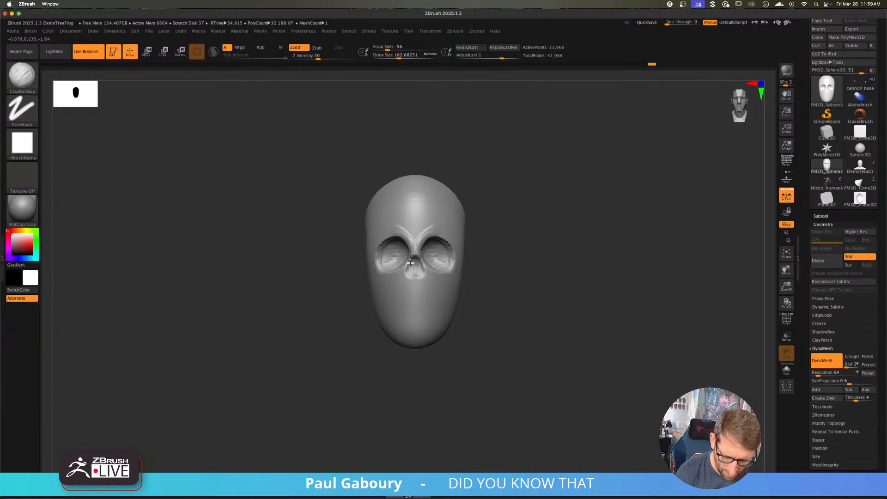
- Build up the brow and forehead above the eye sockets with ClayBuildup at draw size about 262
right_click_drag(417, 249, 411, 254)
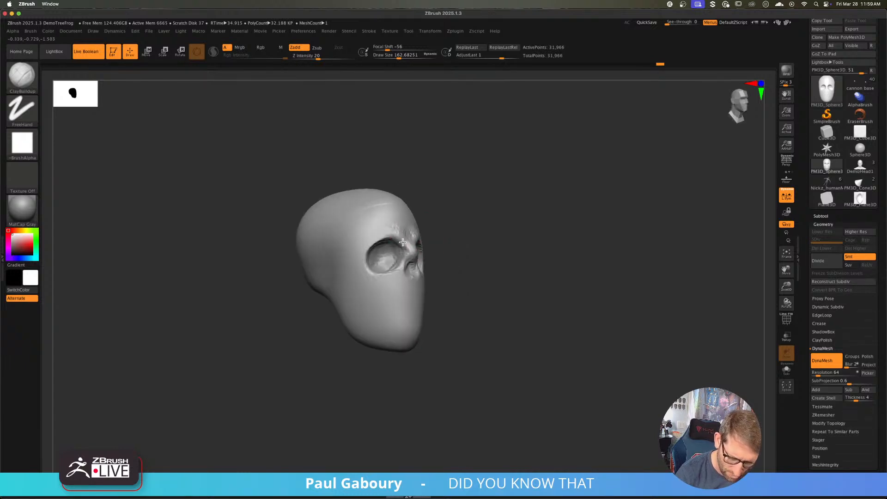
key("s")
left_click_drag(400, 227, 378, 231)
mouse_move(372, 213)
left_mouse_down()
mouse_move(369, 232)
mouse_move(397, 228)
left_mouse_up()
left_click_drag(404, 213, 410, 231)
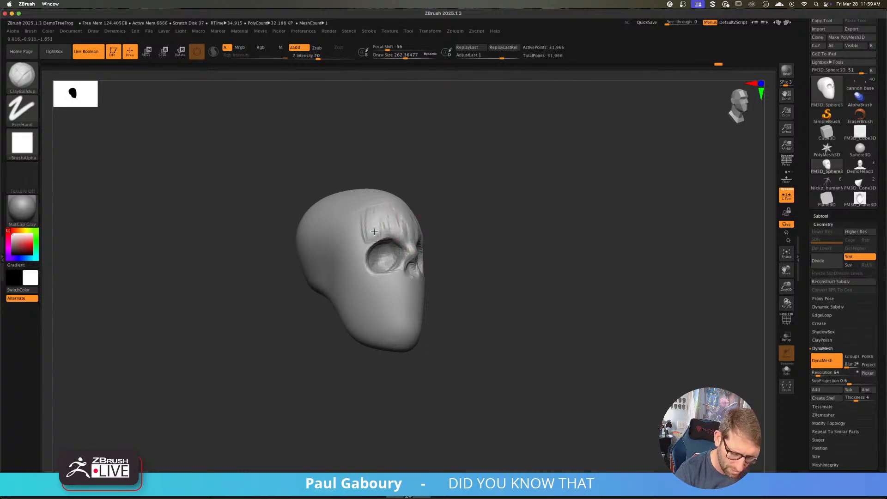
right_click_drag(374, 231, 386, 218, "shift")
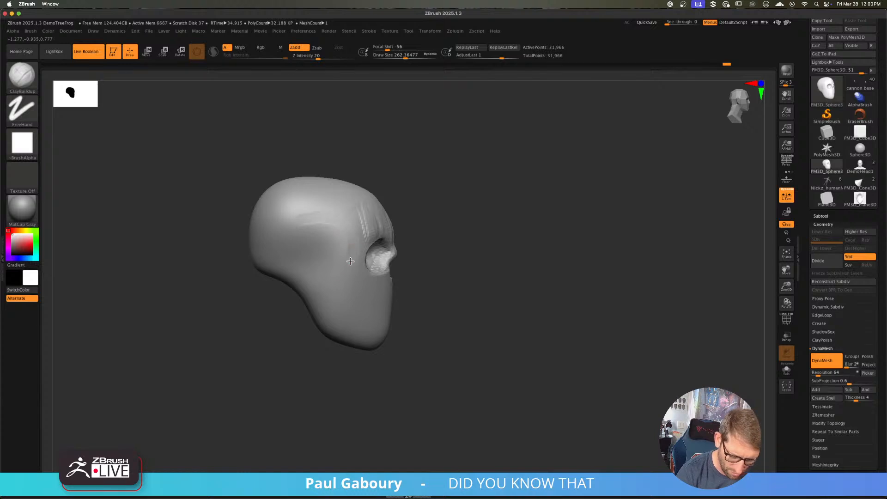
- Hollow the temple on the side of the skull with ClayBuildup and build a curved ridge around its upper edge
left_click_drag(350, 261, 349, 268)
mouse_move(322, 223)
left_mouse_down()
mouse_move(315, 251)
mouse_move(300, 249)
left_mouse_up()
mouse_move(301, 221)
left_mouse_down()
mouse_move(299, 248)
mouse_move(309, 252)
left_mouse_up()
mouse_move(323, 223)
left_mouse_down()
mouse_move(320, 257)
mouse_move(352, 268)
mouse_move(321, 261)
left_mouse_up()
left_click_drag(299, 215, 293, 253)
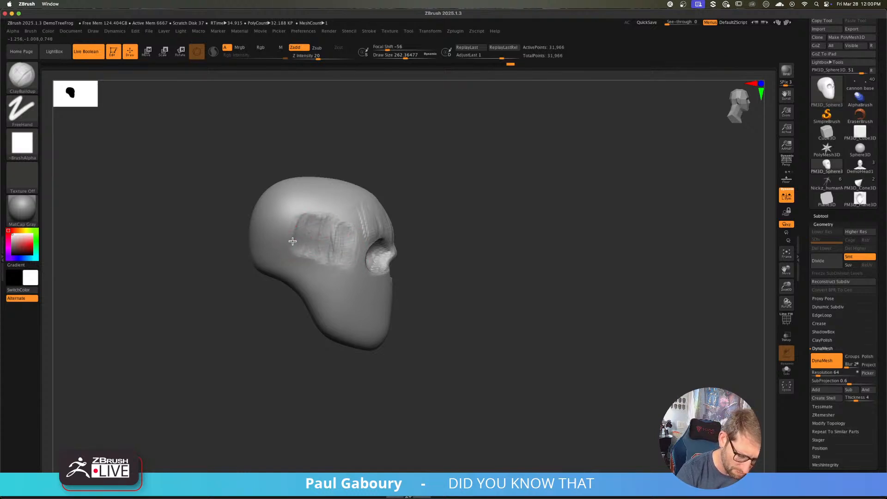
left_click_drag(312, 220, 339, 259)
mouse_move(300, 203)
left_mouse_down()
mouse_move(307, 234)
mouse_move(326, 231)
mouse_move(357, 270)
mouse_move(290, 205)
left_mouse_up()
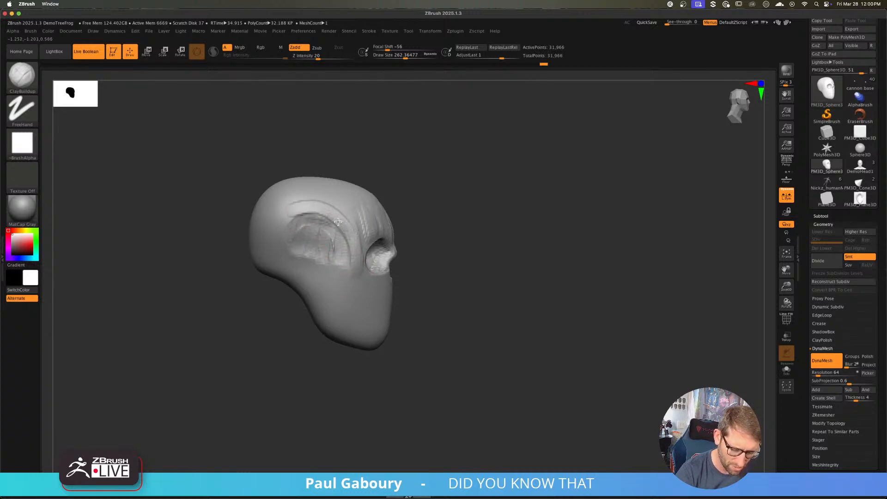
- Smooth the temple and forehead strokes, and add clay above the outer eye socket at draw size about 365
mouse_move(351, 242)
left_mouse_down("shift")
mouse_move(359, 236)
mouse_move(326, 260)
mouse_move(341, 263)
mouse_move(306, 262)
mouse_move(311, 237)
mouse_move(348, 287)
left_mouse_up("shift")
key("s")
mouse_move(439, 287)
left_mouse_down()
mouse_move(390, 291)
mouse_move(372, 267)
left_mouse_up()
mouse_move(369, 208)
left_mouse_down("shift")
mouse_move(353, 203)
mouse_move(361, 179)
mouse_move(381, 252)
mouse_move(352, 295)
left_mouse_up("shift")
mouse_move(462, 292)
left_mouse_down()
mouse_move(434, 293)
mouse_move(448, 285)
mouse_move(440, 283)
left_mouse_up()
key("s")
left_click_drag(360, 195, 337, 194, "shift")
right_click_drag(343, 204, 359, 229, "ctrl")
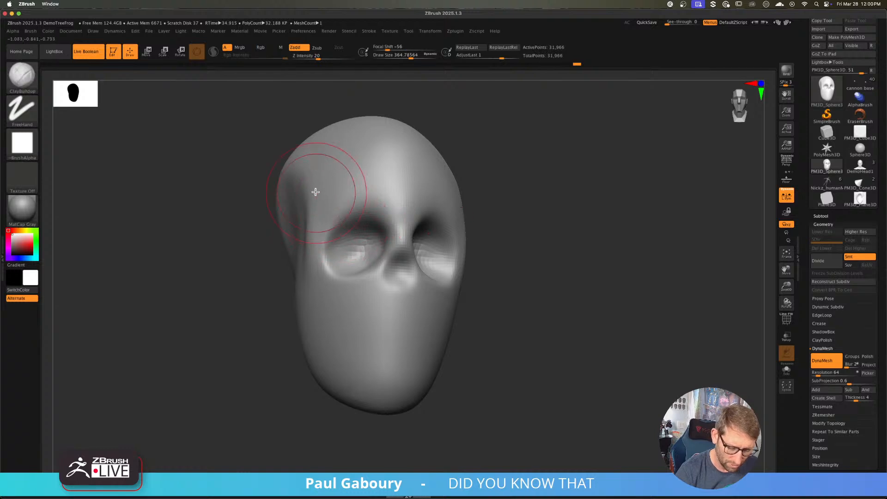
mouse_move(316, 192)
left_mouse_down()
mouse_move(325, 229)
mouse_move(328, 192)
left_mouse_up()
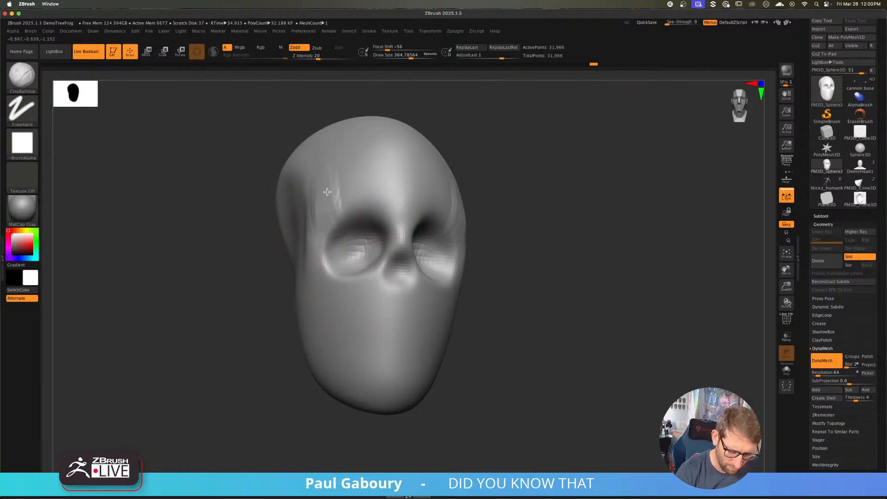
- Build a cheekbone arch running back from below the eye socket with ClayBuildup at draw size about 136, and smooth its front end
key("s")
left_click_drag(367, 299, 362, 299)
right_click_drag(356, 302, 409, 307)
left_click_drag(219, 284, 331, 295)
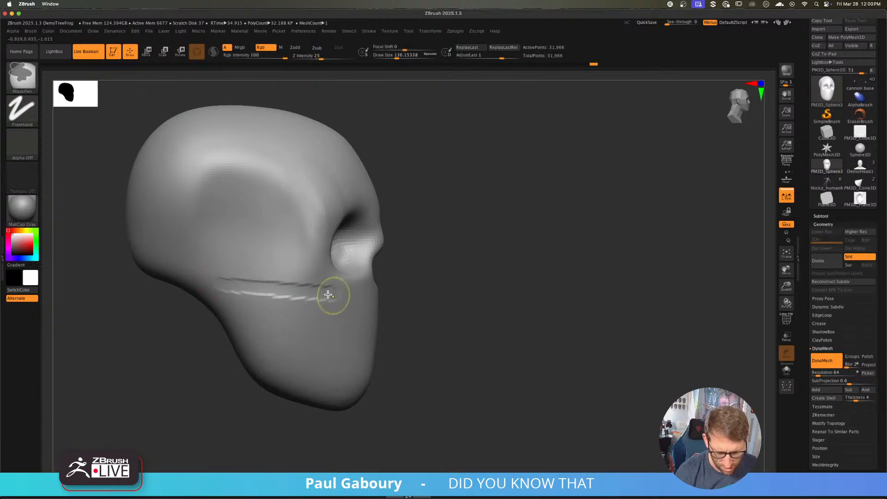
key("ctrl+z")
left_click_drag(216, 283, 362, 298)
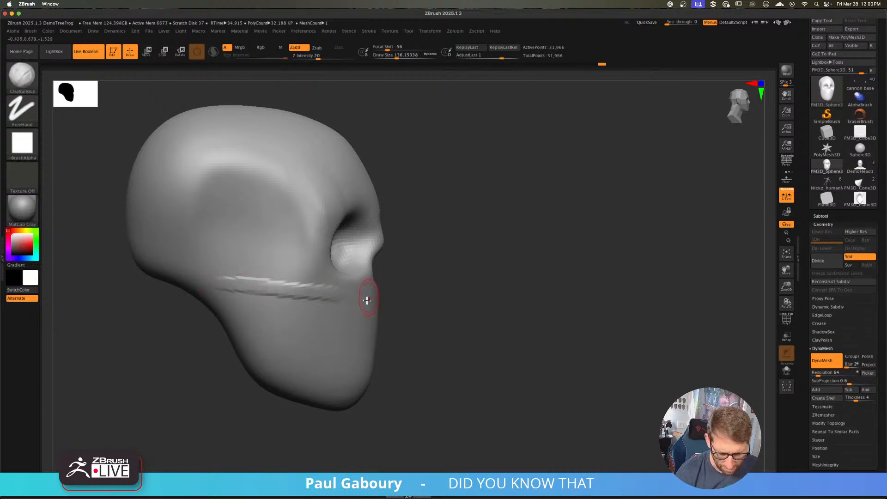
right_click_drag(366, 300, 299, 286)
mouse_move(289, 277)
left_mouse_down()
mouse_move(325, 304)
mouse_move(343, 285)
mouse_move(304, 302)
mouse_move(331, 298)
left_mouse_up()
left_click_drag(323, 287, 300, 265, "shift")
- Carve the hollow beneath the cheekbone arch on the side of the jaw, and set the draw size to about 257
right_click_drag(308, 316, 335, 312)
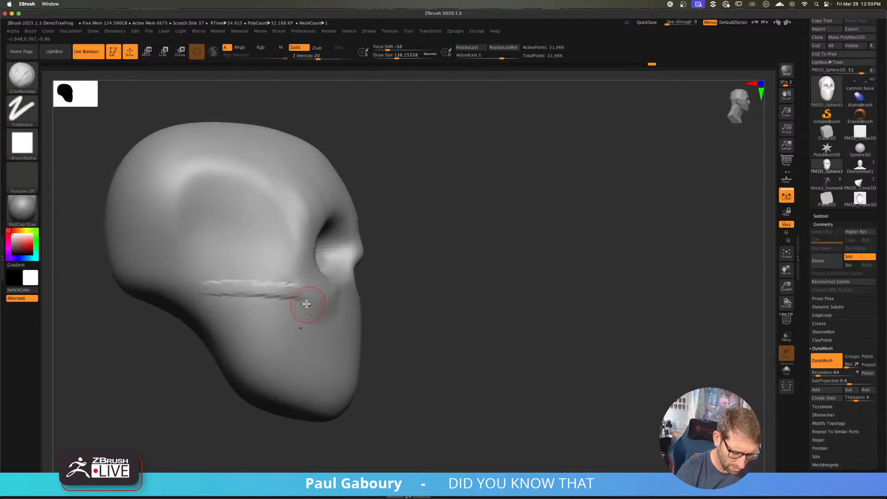
mouse_move(306, 303)
left_mouse_down()
mouse_move(301, 319)
mouse_move(241, 305)
mouse_move(259, 308)
mouse_move(239, 325)
mouse_move(231, 314)
mouse_move(268, 333)
mouse_move(259, 351)
mouse_move(296, 332)
left_mouse_up()
key("s")
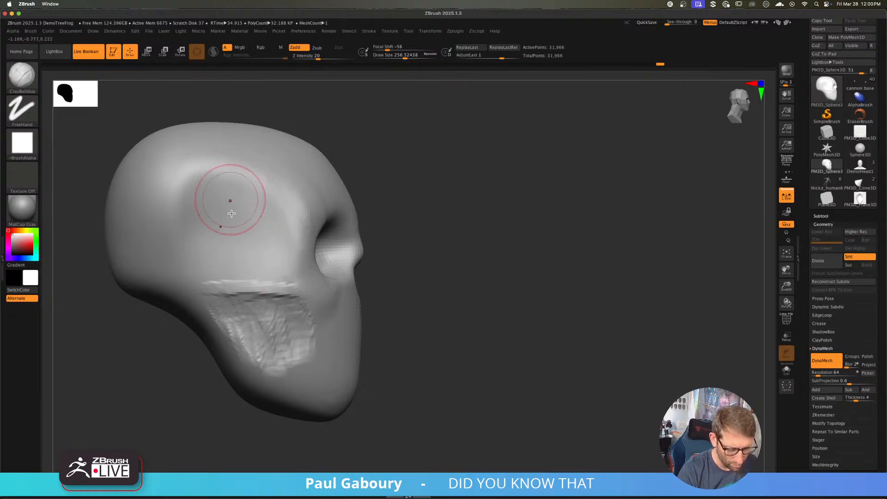
- Build up the upper rear edge of the temple hollow with ClayBuildup, and undo the extra strokes on the cheek hollow
mouse_move(170, 214)
left_mouse_down()
mouse_move(204, 192)
mouse_move(228, 208)
mouse_move(188, 182)
mouse_move(218, 283)
mouse_move(228, 208)
left_mouse_up()
left_click_drag(256, 273, 271, 351)
key("ctrl+z")
key("ctrl+z")
key("ctrl+z")
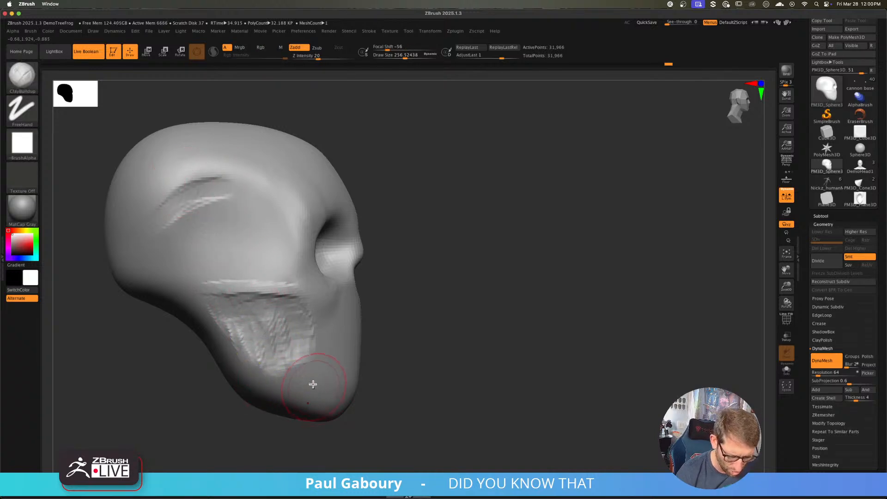
- Build up the lower jawline and the front of the chin with ClayBuildup, and smooth the chin
right_click_drag(313, 382, 296, 391)
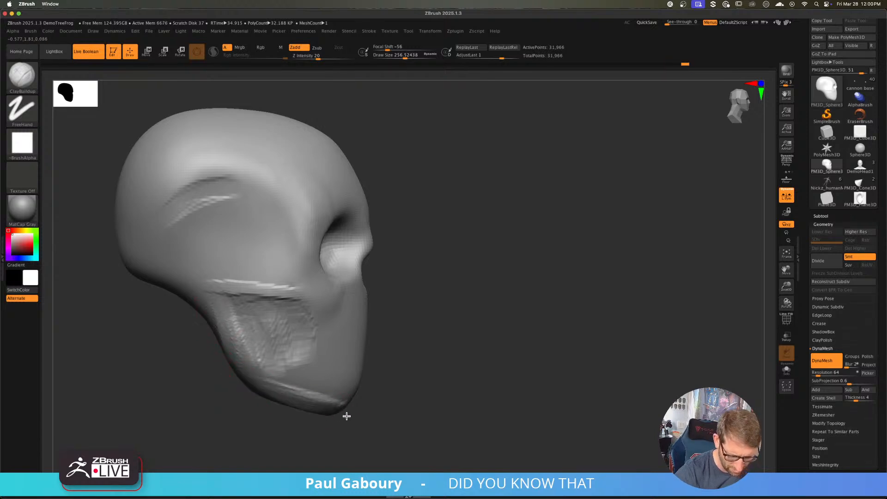
right_click_drag(353, 394, 342, 406)
mouse_move(357, 394)
left_mouse_down()
mouse_move(354, 418)
mouse_move(379, 408)
left_mouse_up()
right_click_drag(378, 408, 344, 357)
left_click_drag(358, 344, 341, 377)
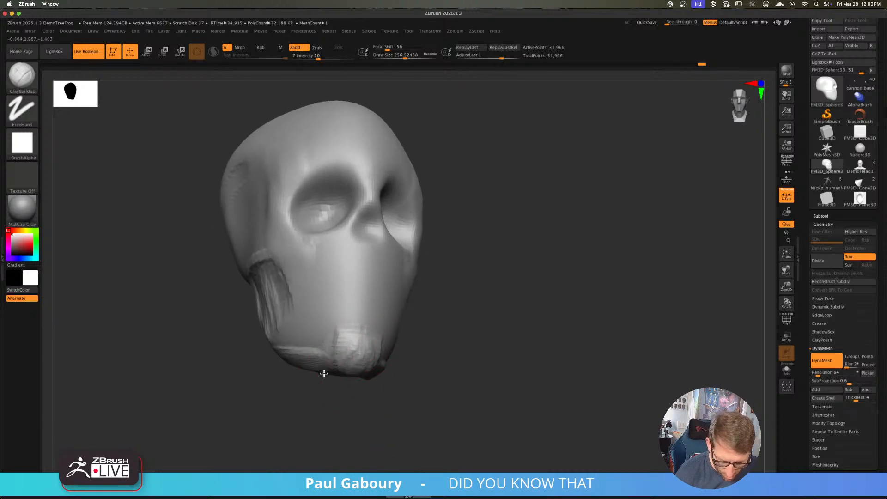
mouse_move(351, 344)
left_mouse_down("shift")
mouse_move(253, 376)
mouse_move(342, 351)
left_mouse_up("shift")
- Smooth the hollow beneath the cheekbone, and reinforce and smooth the cheekbone arch with ClayBuildup at draw size about 192
right_click_drag(311, 354, 369, 347)
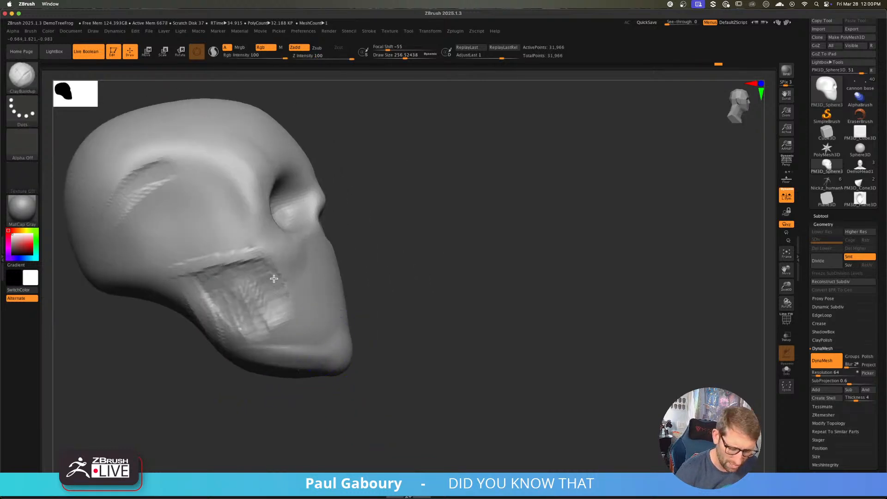
left_click_drag(273, 278, 219, 312, "shift")
right_click_drag(232, 265, 239, 258)
key("s")
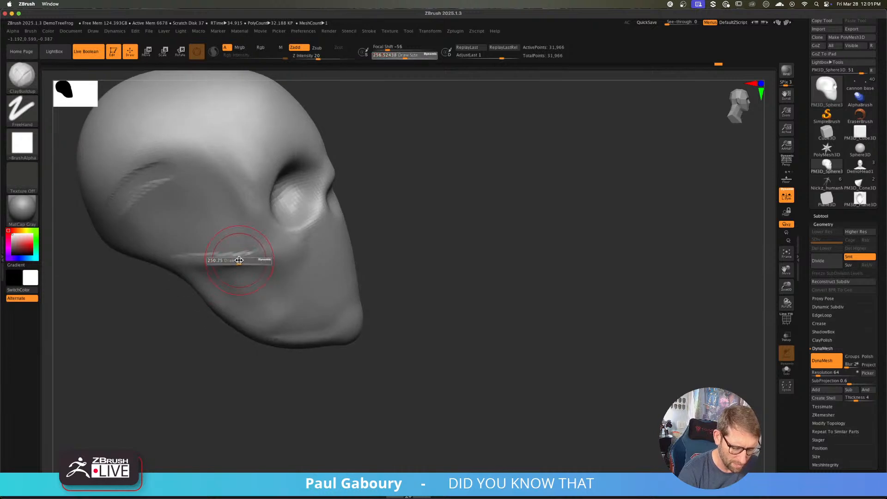
left_click_drag(239, 259, 194, 257)
left_click_drag(262, 248, 191, 256)
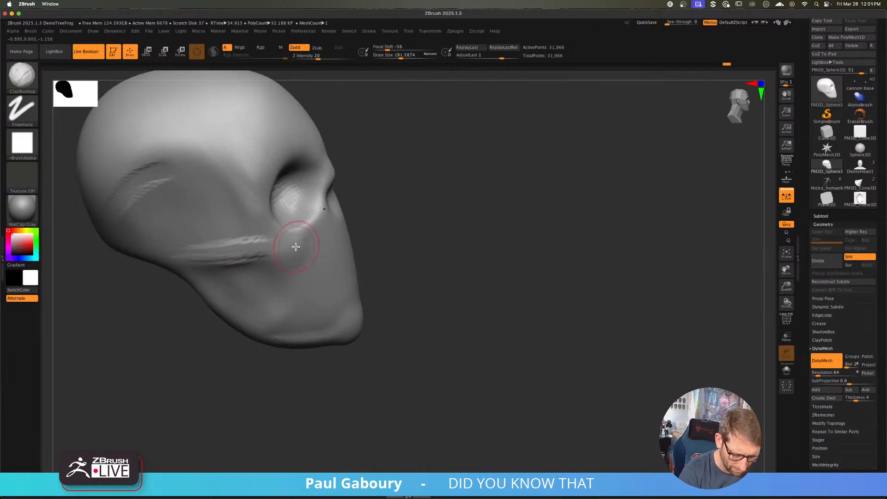
mouse_move(297, 273)
left_mouse_down()
mouse_move(267, 254)
mouse_move(303, 263)
mouse_move(218, 248)
left_mouse_up()
key("shift")
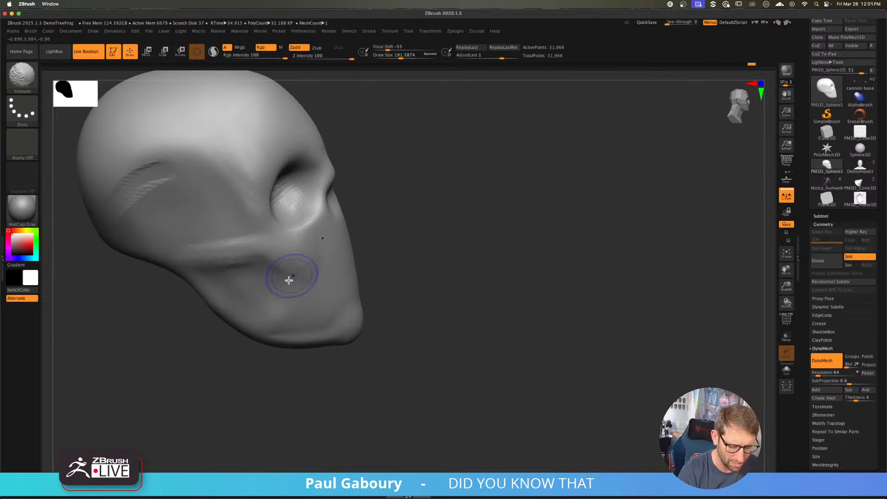
- Fill the side of the lower jaw with ClayBuildup at draw size about 331 and smooth the strokes
right_click_drag(423, 337, 413, 305, "ctrl")
right_click_drag(413, 304, 347, 352)
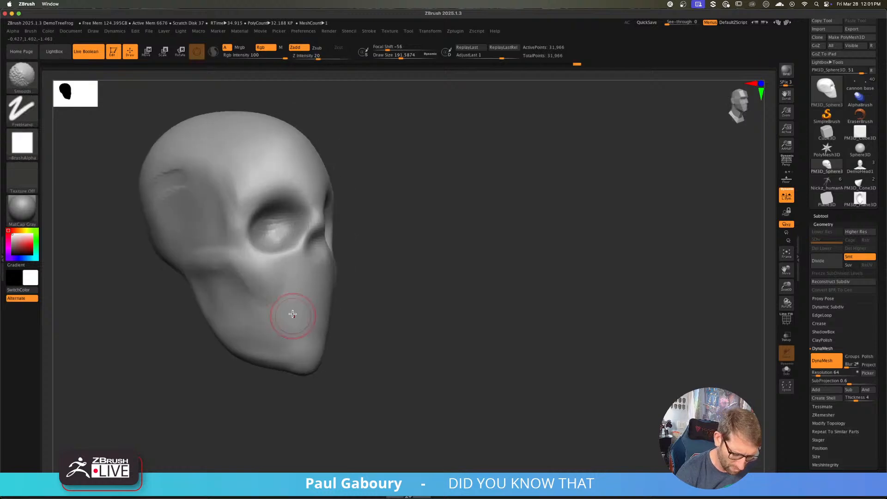
right_click_drag(276, 334, 291, 312)
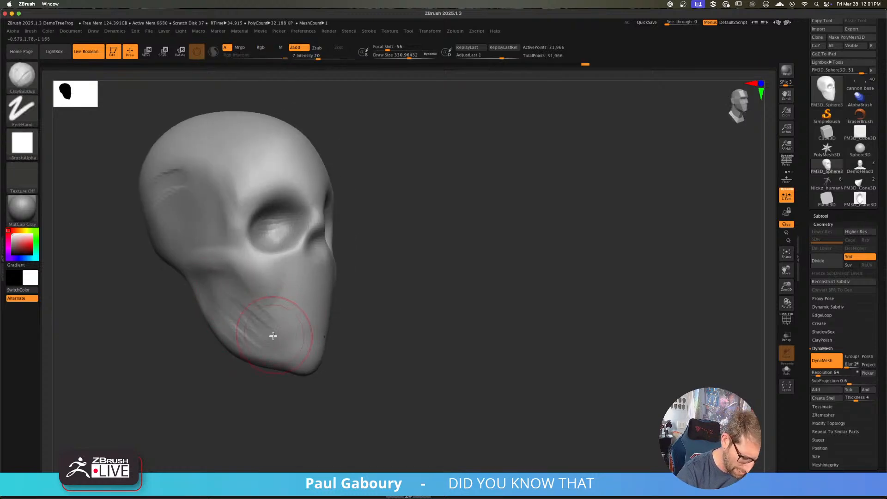
left_click_drag(255, 314, 234, 319, "shift")
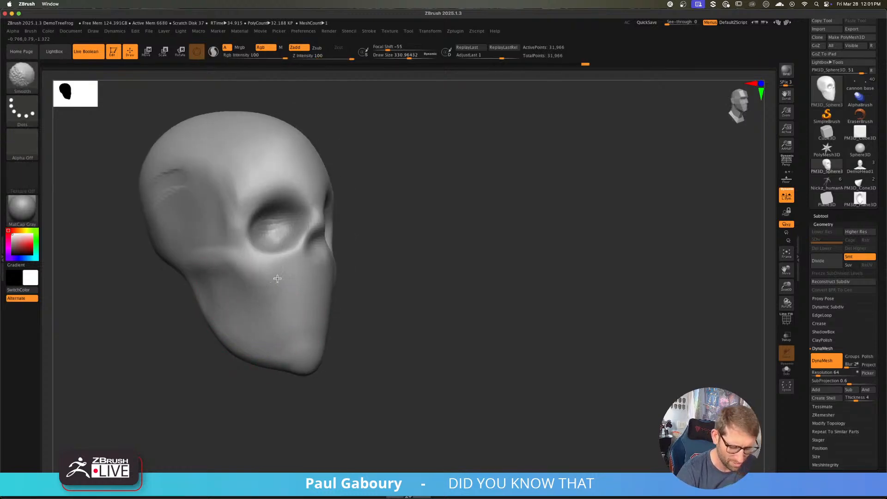
- Smooth the upper edge of the temple, add a ClayBuildup ridge above the outer eye socket, and soften it
right_click_drag(278, 278, 354, 305)
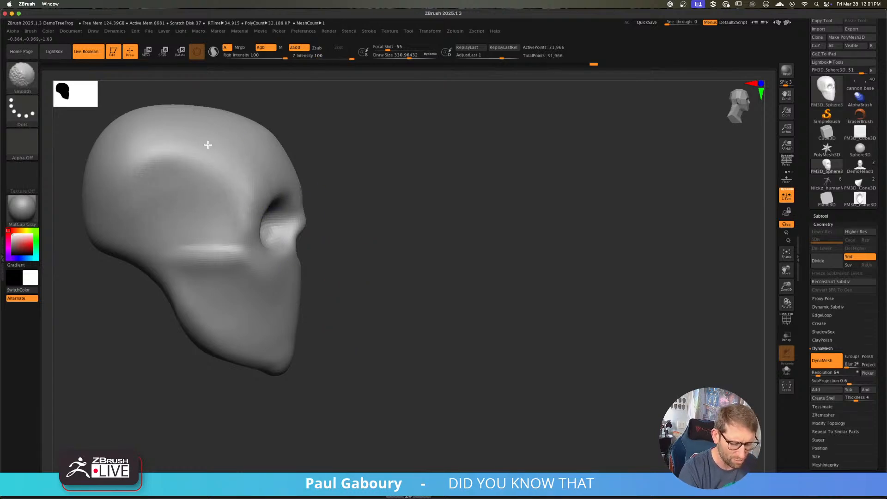
left_click_drag(208, 145, 231, 158, "shift")
mouse_move(255, 201)
left_mouse_down()
mouse_move(190, 142)
mouse_move(191, 150)
left_mouse_up()
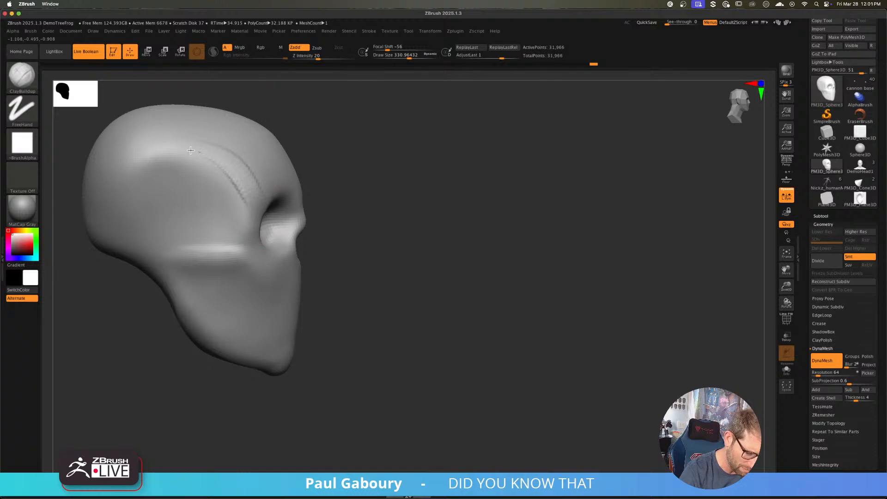
right_click_drag(307, 187, 281, 182)
left_click_drag(252, 201, 254, 183, "shift")
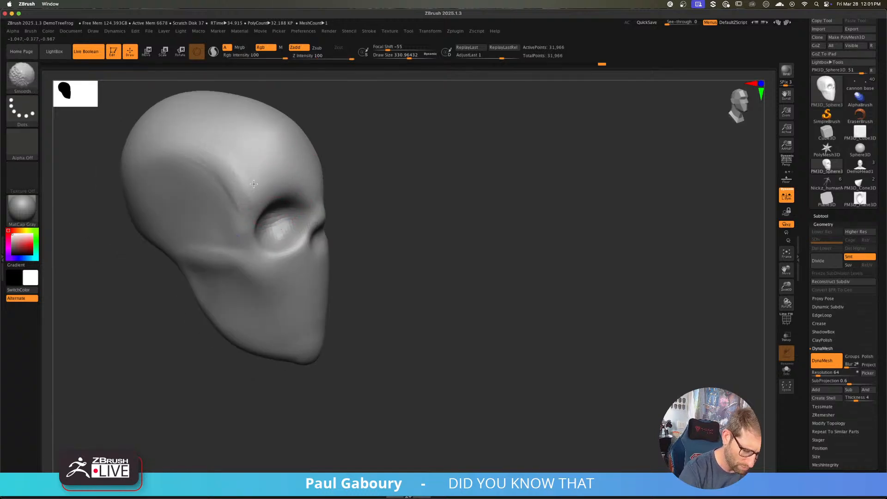
- Crease the curved upper edge of the temple hollow with DamStandard at draw size about 331, and smooth it
mouse_move(254, 183)
right_mouse_down()
mouse_move(279, 272)
mouse_move(248, 214)
right_mouse_up()
key("b")
key("d")
key("s")
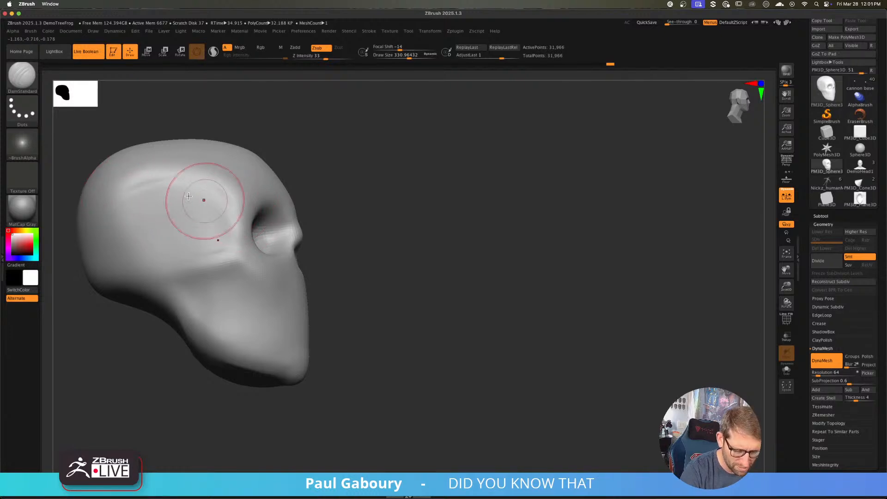
mouse_move(147, 183)
left_mouse_down()
mouse_move(176, 179)
mouse_move(228, 200)
mouse_move(218, 200)
left_mouse_up()
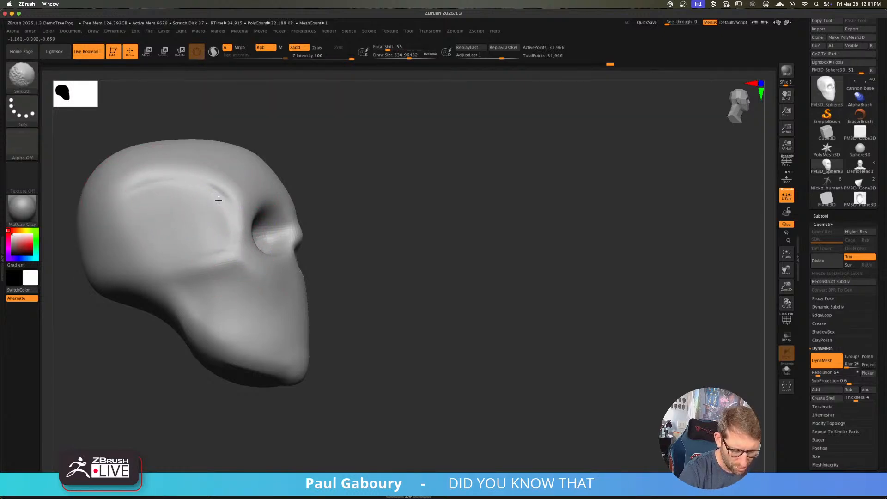
- Work the nose bridge between the eye sockets with DamStandard and remesh the skull with DynaMesh
mouse_move(276, 259)
right_mouse_down()
mouse_move(268, 267)
mouse_move(257, 255)
right_mouse_up()
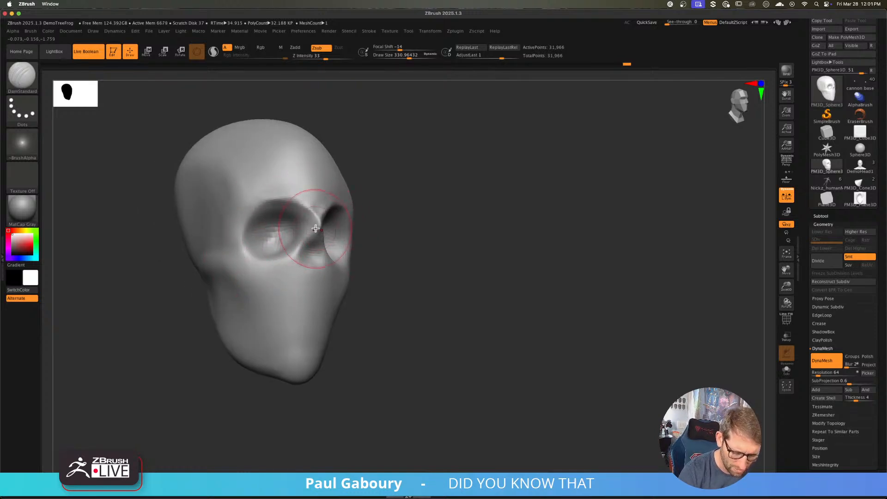
key("ctrl")
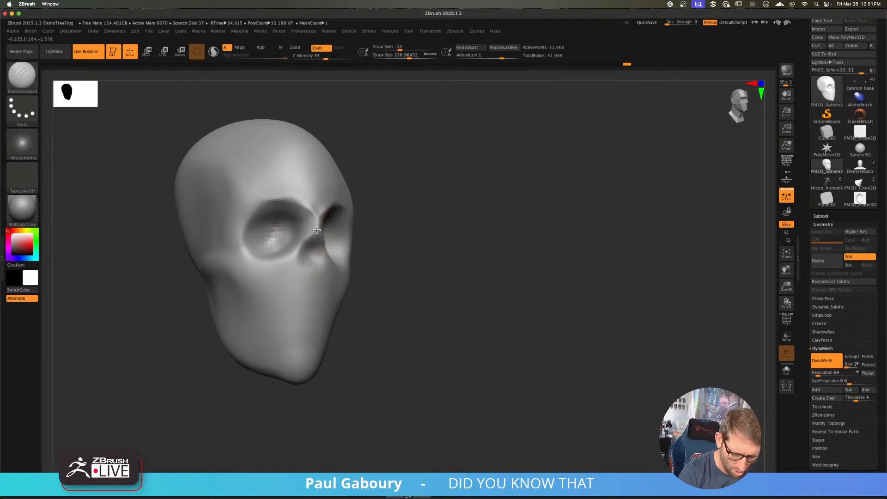
left_click_drag(413, 268, 446, 323, "ctrl")
left_click_drag(449, 323, 423, 323)
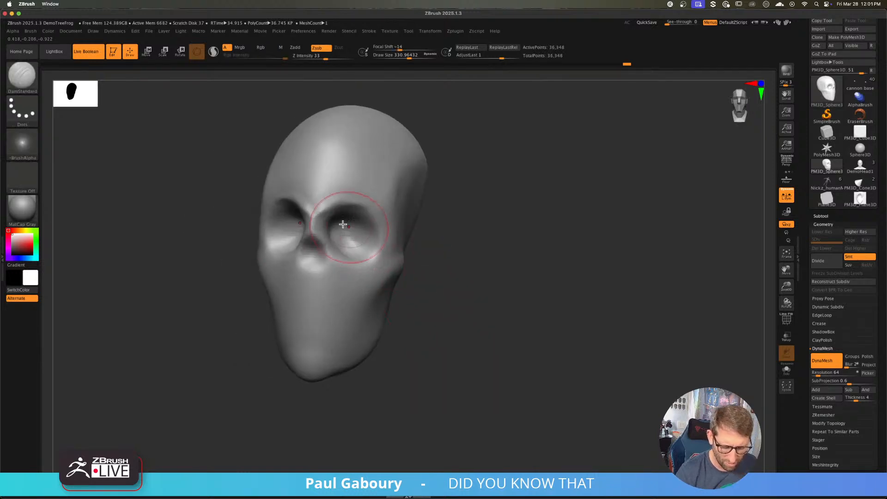
- Sharpen the eye socket rims with DamStandard, remeshing with DynaMesh between passes, and smooth around the nose opening
right_click_drag(316, 206, 356, 201)
mouse_move(296, 201)
left_mouse_down()
mouse_move(266, 209)
mouse_move(245, 239)
mouse_move(265, 265)
mouse_move(298, 252)
left_mouse_up()
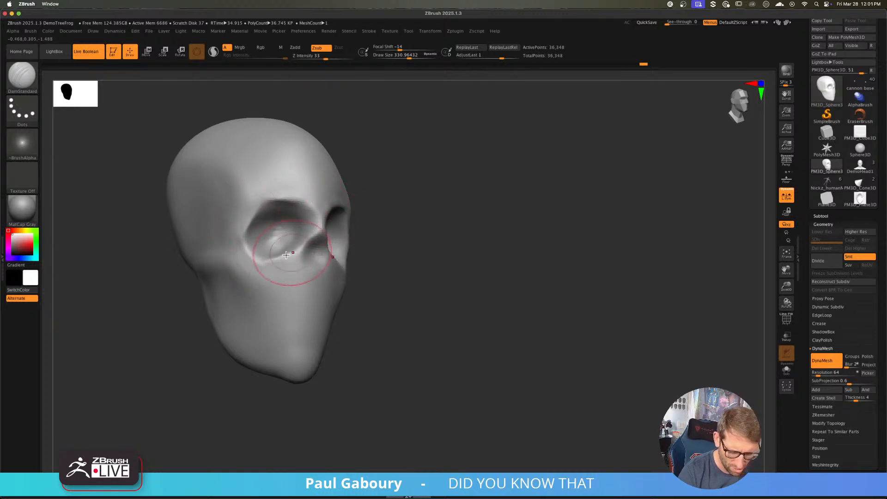
left_click_drag(415, 285, 444, 346, "ctrl")
right_click_drag(457, 344, 449, 323, "ctrl")
right_click_drag(445, 325, 383, 319)
right_click_drag(377, 301, 416, 338, "alt")
mouse_move(301, 206)
left_mouse_down()
mouse_move(282, 238)
mouse_move(295, 253)
mouse_move(325, 255)
left_mouse_up()
left_click_drag(453, 269, 463, 305, "ctrl")
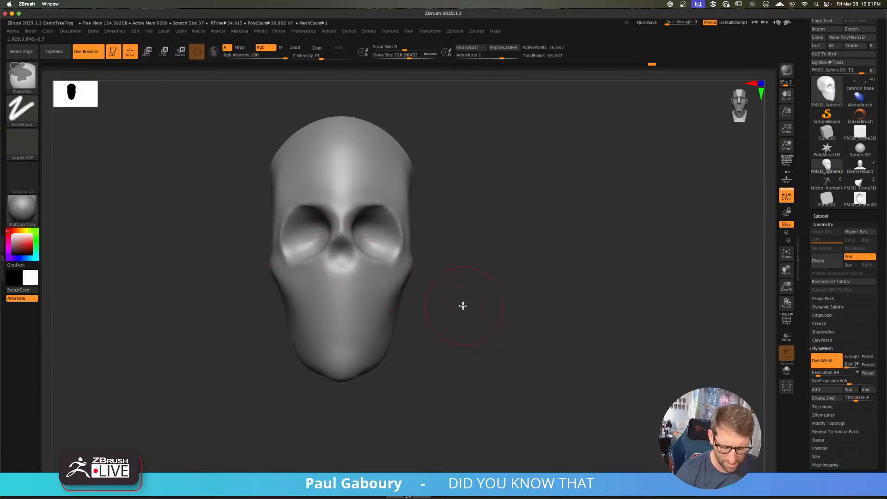
right_click_drag(463, 305, 490, 319)
left_click_drag(342, 266, 335, 253, "shift")
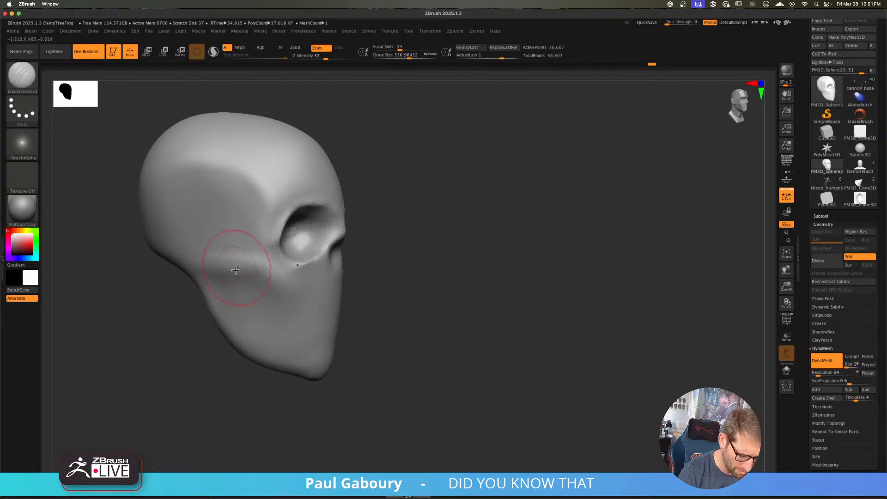
- Carve DamStandard creases beneath the cheekbone arch and along the rear and lower edges of the jaw
left_click_drag(210, 270, 271, 278)
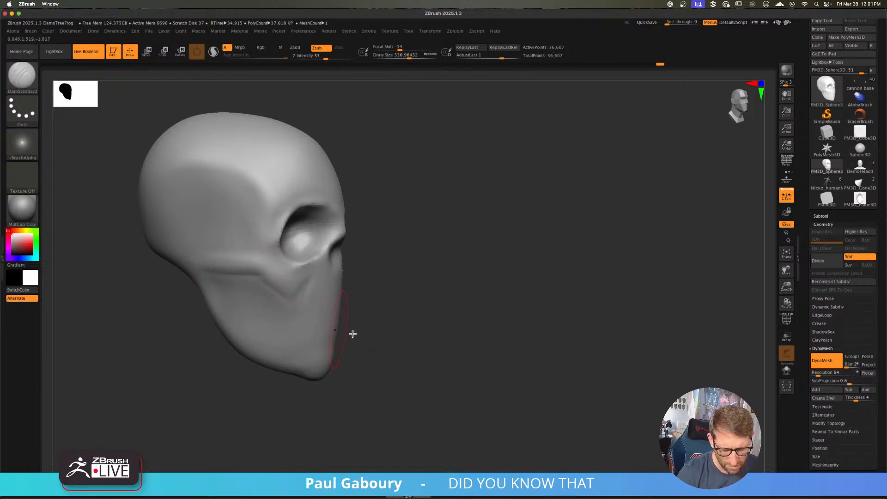
mouse_move(352, 334)
right_mouse_down()
mouse_move(360, 300)
mouse_move(259, 283)
mouse_move(212, 254)
right_mouse_up()
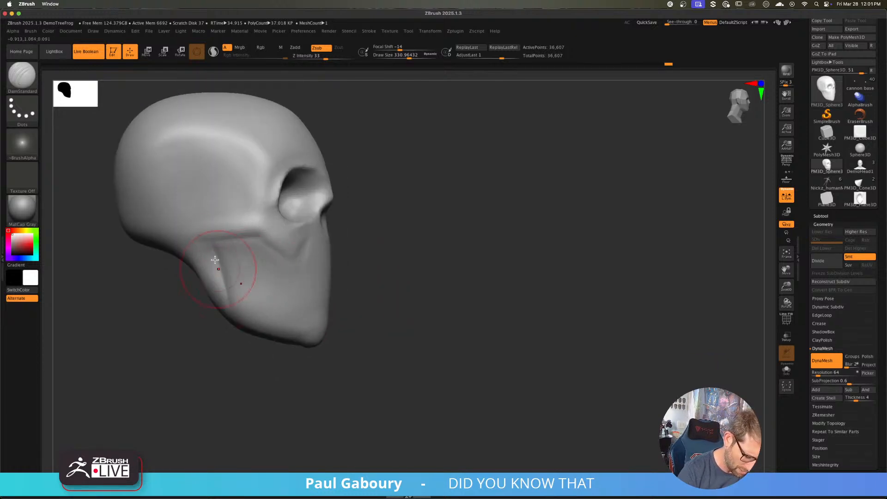
mouse_move(277, 306)
right_mouse_down()
mouse_move(365, 340)
mouse_move(318, 350)
right_mouse_up()
- Square off the rear corner and underside of the jaw with the MoveInfiniteDepth brush at draw size about 453
key("b")
key("m")
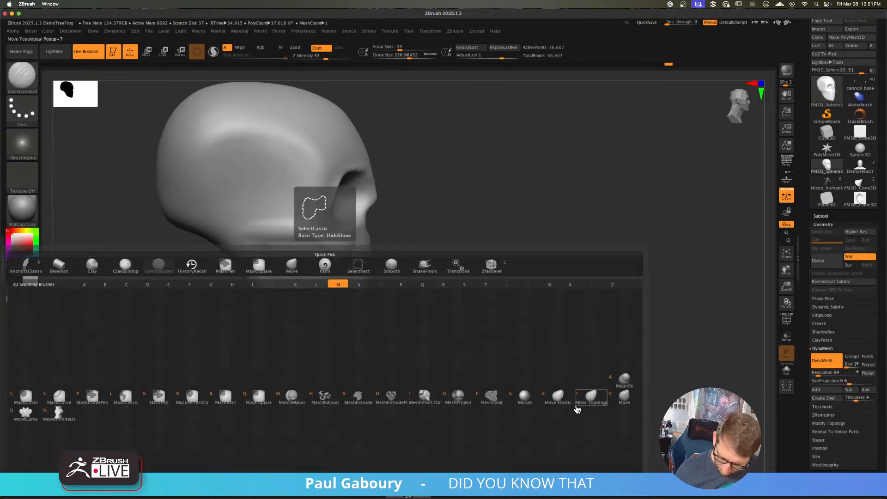
left_click(62, 414)
key("s")
left_click_drag(253, 301, 259, 303)
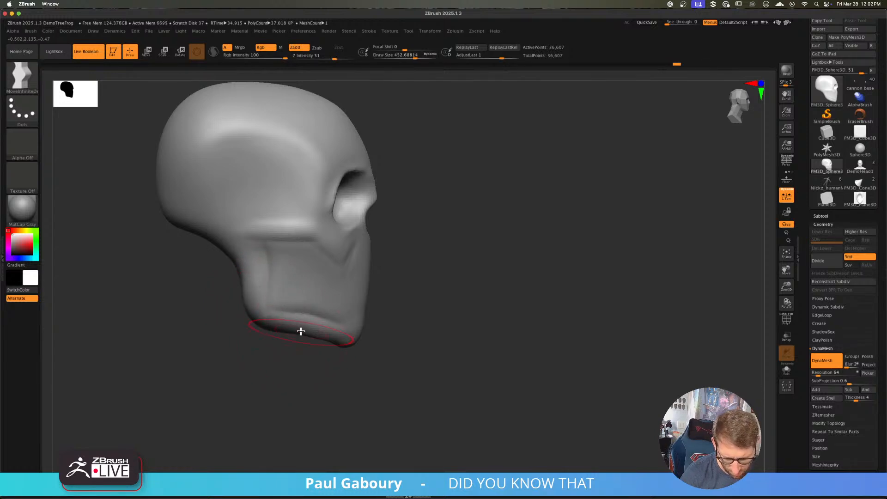
left_click_drag(300, 331, 307, 336)
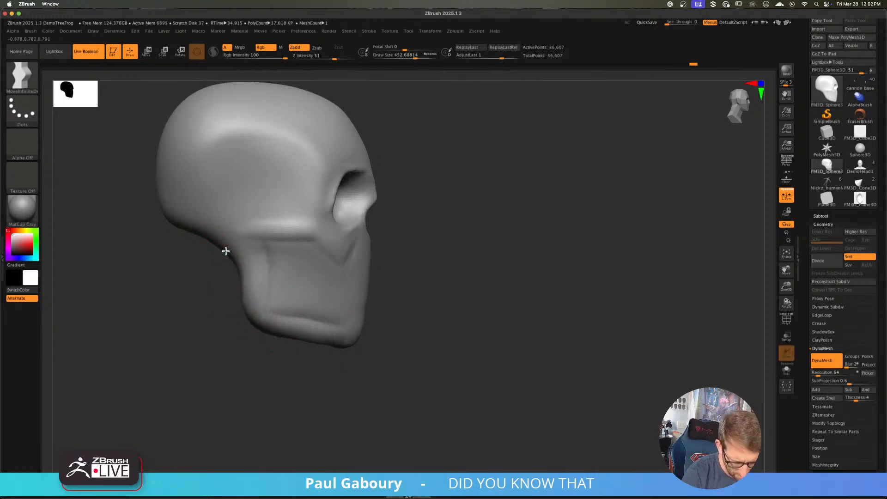
- Raise the skull base, push the rear edge of the jaw forward with MoveInfiniteDepth, and smooth the jaw's side
left_click_drag(225, 250, 225, 247)
right_click_drag(225, 247, 227, 243)
left_click_drag(228, 242, 231, 238)
right_click_drag(252, 268, 261, 273)
left_click_drag(246, 292, 258, 313)
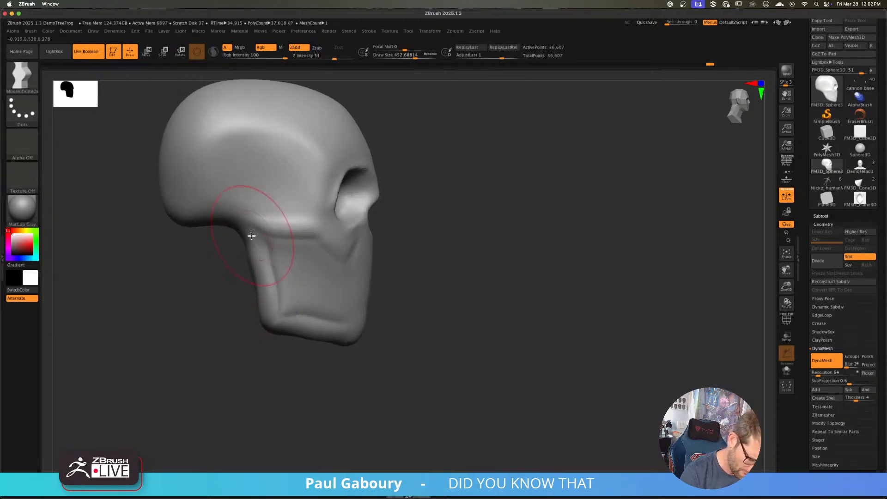
left_click_drag(251, 236, 249, 234)
mouse_move(257, 279)
left_mouse_down()
mouse_move(247, 250)
mouse_move(262, 298)
left_mouse_up()
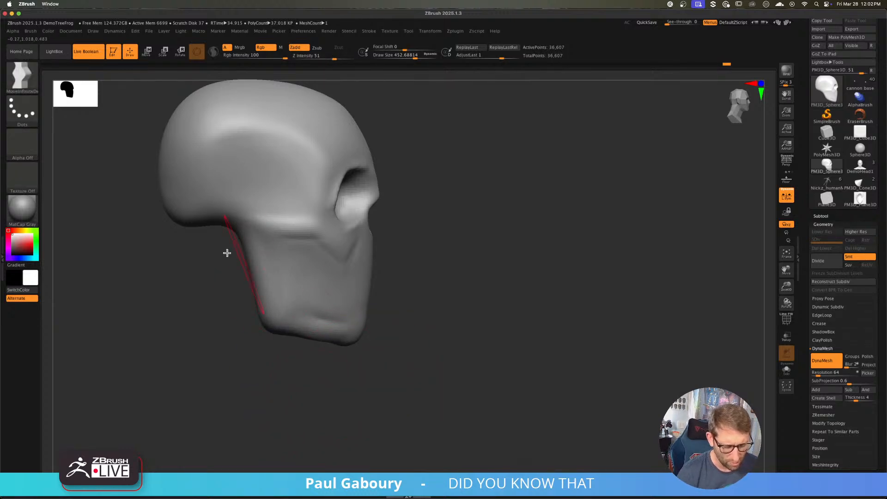
key("shift")
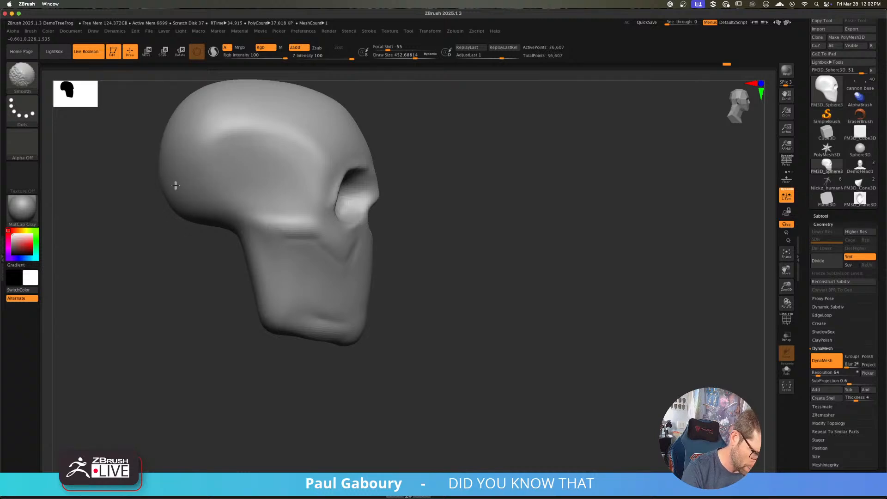
- Add ClayBuildup to the lower back of the skull, smooth it, and refine the base edge at draw size about 158
key("b")
key("c")
key("b")
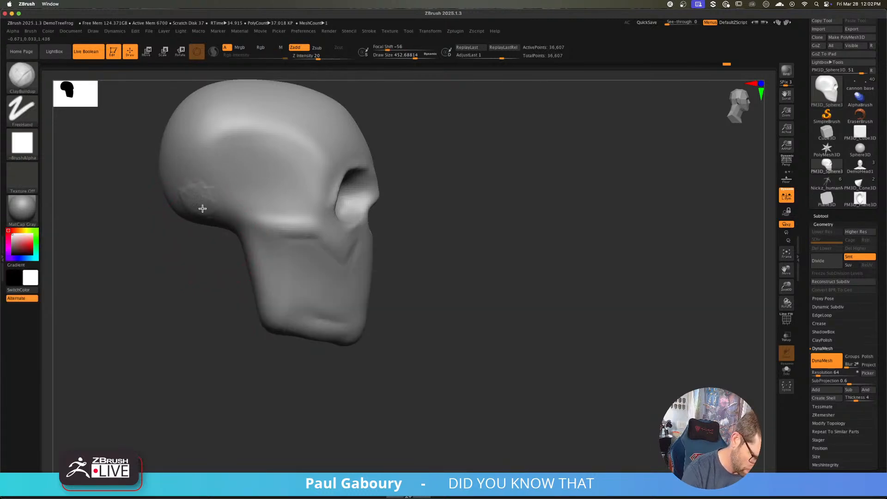
mouse_move(206, 188)
left_mouse_down("shift")
mouse_move(185, 191)
mouse_move(193, 215)
mouse_move(199, 196)
left_mouse_up("shift")
key("s")
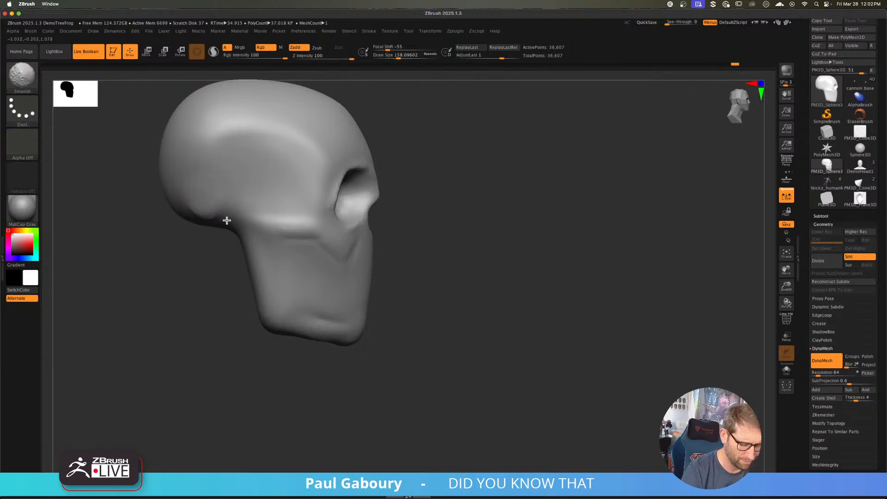
mouse_move(218, 230)
left_mouse_down()
mouse_move(376, 269)
mouse_move(373, 283)
mouse_move(448, 327)
mouse_move(424, 329)
mouse_move(412, 271)
mouse_move(307, 254)
left_mouse_up()
- Build up the outer rims of the eye sockets with ClayBuildup at draw size about 158 and smooth them
right_click_drag(307, 253, 303, 246, "ctrl")
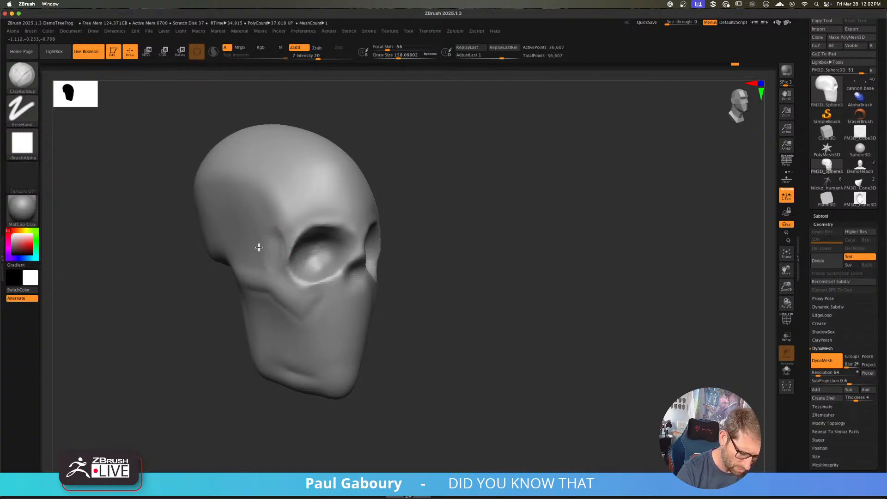
left_click_drag(285, 273, 289, 245)
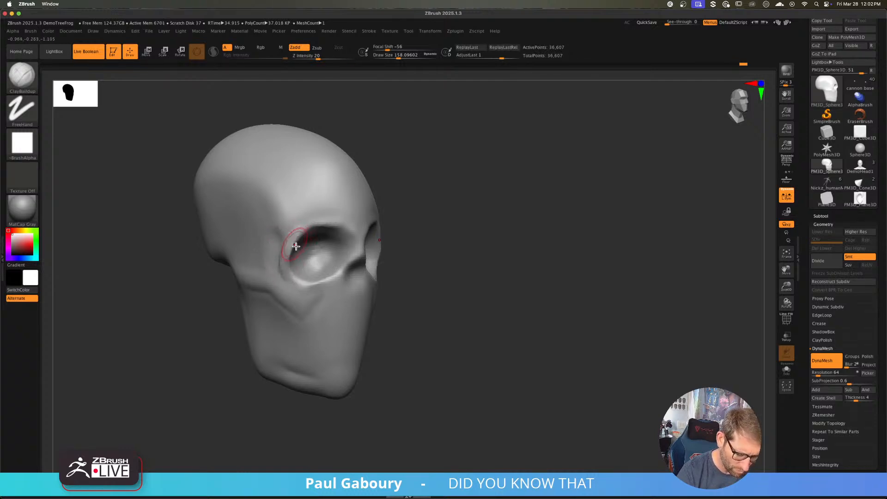
right_click_drag(296, 246, 273, 263)
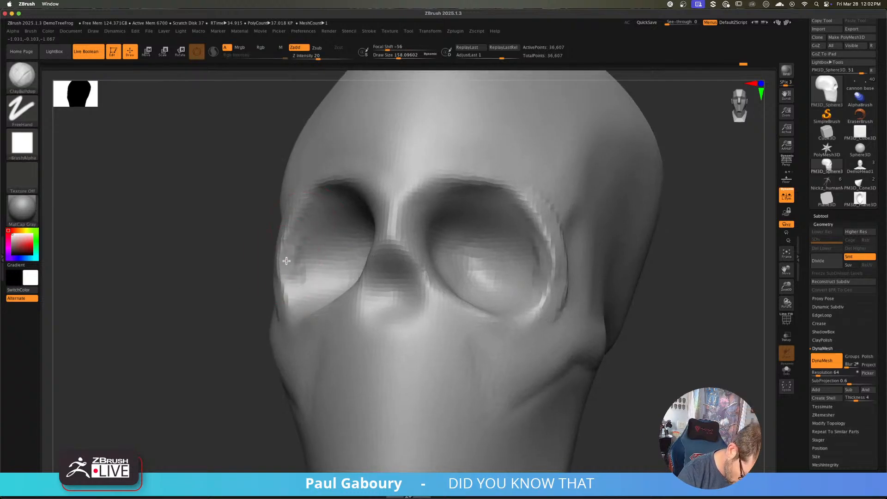
mouse_move(286, 261)
left_mouse_down("shift")
mouse_move(297, 237)
mouse_move(290, 270)
left_mouse_up("shift")
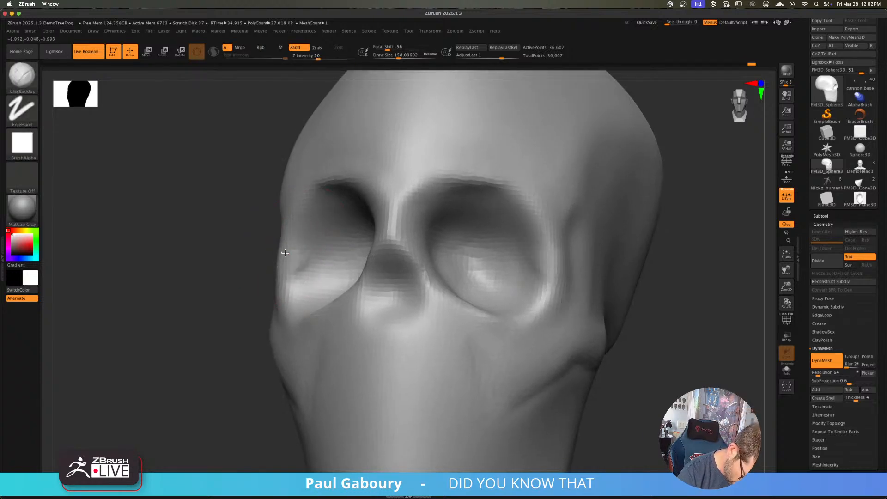
- Smooth the outer rim of the eye socket, and build up the forehead with ClayBuildup at draw size about 324, smoothing the strokes
left_click_drag(293, 224, 300, 268, "shift")
mouse_move(296, 270)
right_mouse_down("ctrl")
mouse_move(267, 234)
mouse_move(358, 250)
right_mouse_up("ctrl")
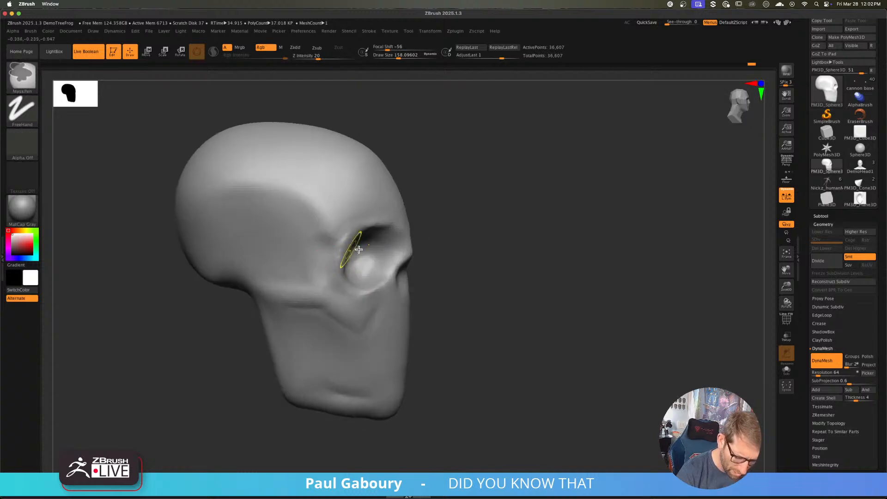
mouse_move(501, 259)
right_mouse_down("ctrl")
mouse_move(345, 238)
mouse_move(358, 245)
mouse_move(367, 226)
mouse_move(370, 245)
mouse_move(386, 243)
mouse_move(370, 240)
mouse_move(349, 259)
mouse_move(332, 238)
right_mouse_up("ctrl")
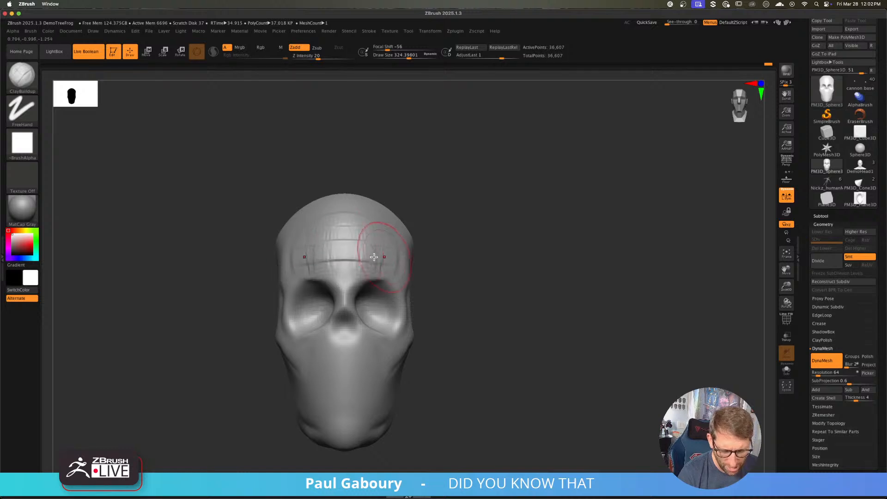
left_click_drag(374, 256, 363, 242)
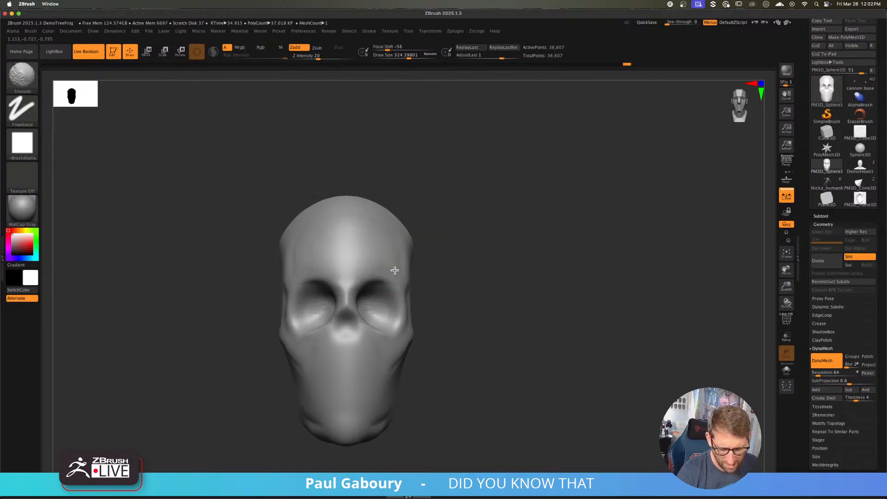
mouse_move(391, 269)
right_mouse_down()
mouse_move(419, 265)
mouse_move(423, 283)
mouse_move(376, 248)
right_mouse_up()
mouse_move(368, 249)
left_mouse_down()
mouse_move(351, 283)
mouse_move(387, 262)
left_mouse_up()
right_click_drag(392, 261, 416, 257, "shift")
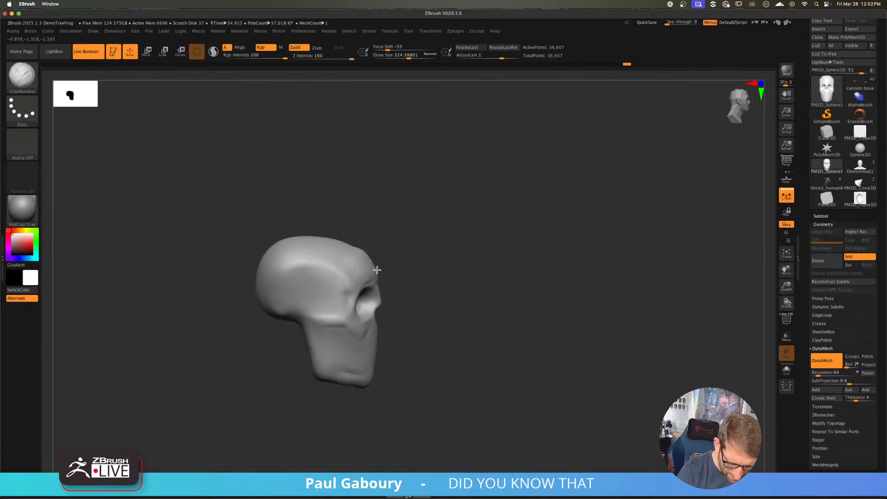
left_click_drag(376, 270, 351, 245, "shift")
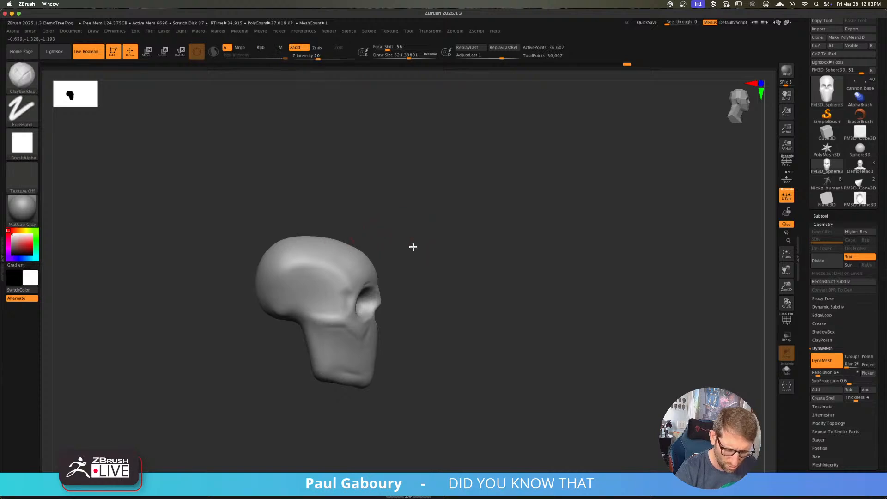
- Round out the upper cranium with ClayBuildup at draw size about 453 and smooth the surface
right_click_drag(412, 248, 367, 241)
key("s")
mouse_move(365, 247)
left_mouse_down()
mouse_move(358, 222)
mouse_move(356, 265)
mouse_move(355, 251)
mouse_move(333, 230)
left_mouse_up()
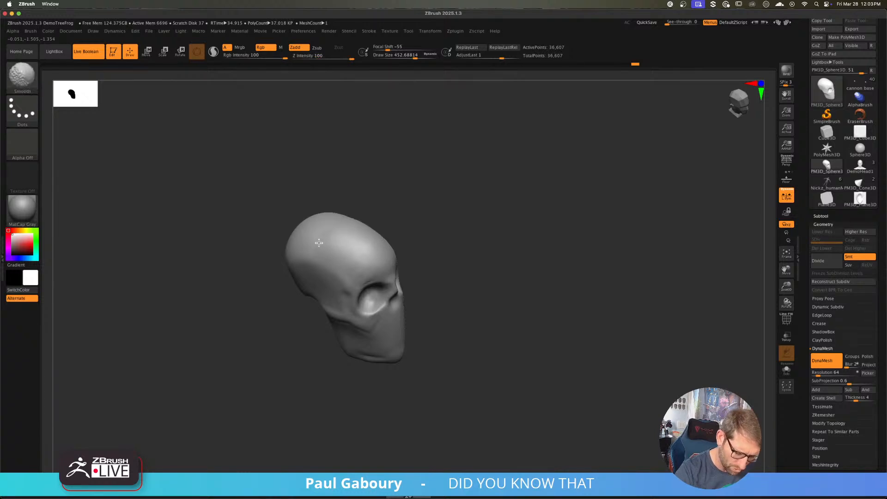
mouse_move(415, 258)
left_mouse_down()
mouse_move(494, 287)
mouse_move(485, 277)
mouse_move(455, 283)
left_mouse_up()
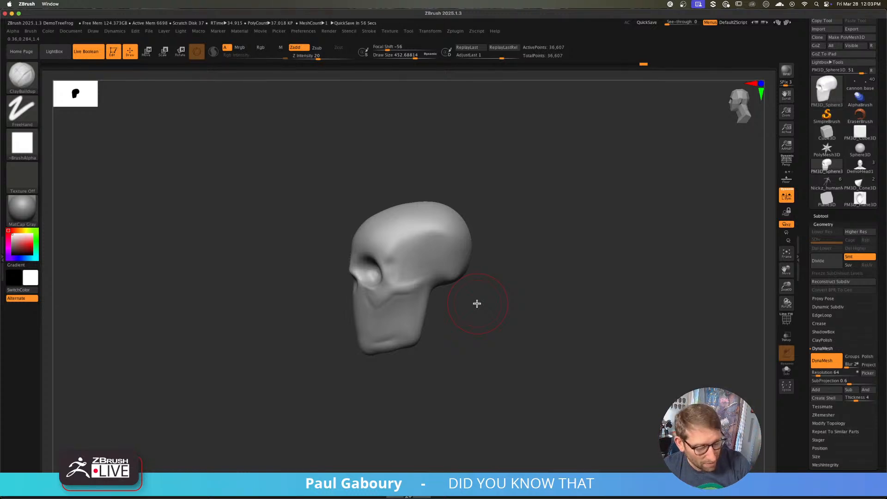
left_click_drag(476, 303, 471, 363)
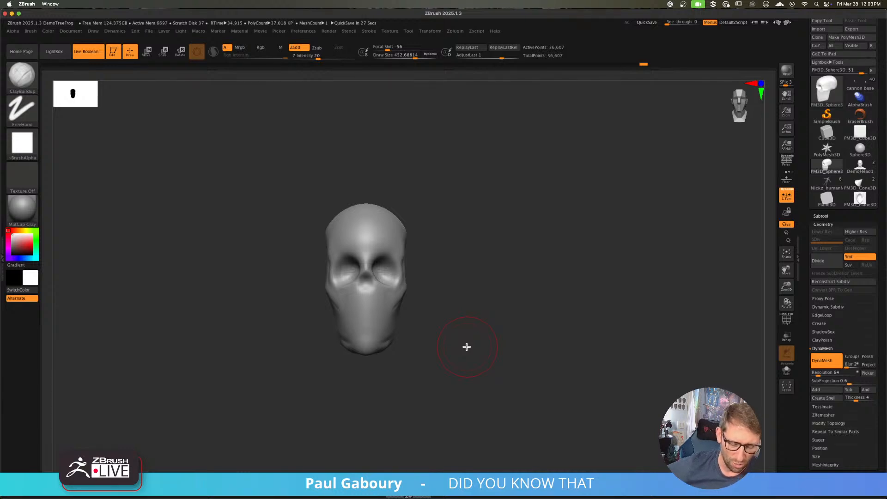
left_click_drag(466, 346, 500, 323)
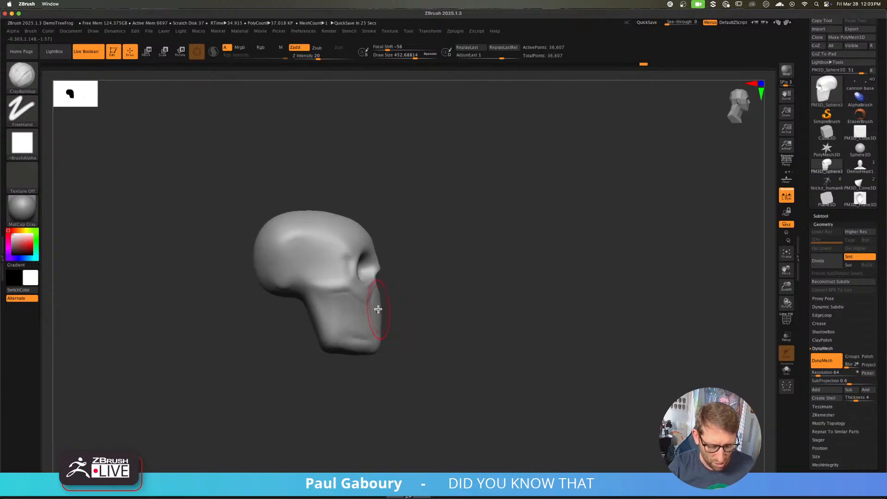
- Flatten the cheekbone beneath the eye socket with the hPolish brush at draw size about 372
left_click_drag(434, 318, 425, 328, "alt")
key("b")
key("h")
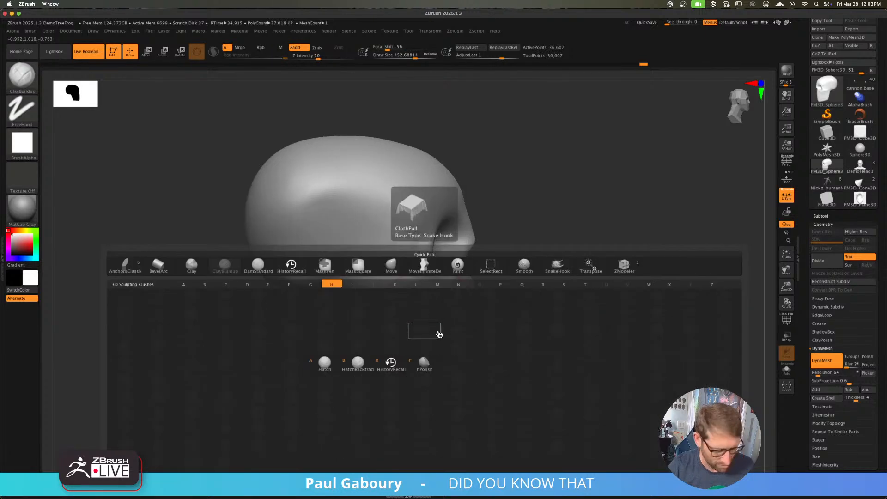
key("p")
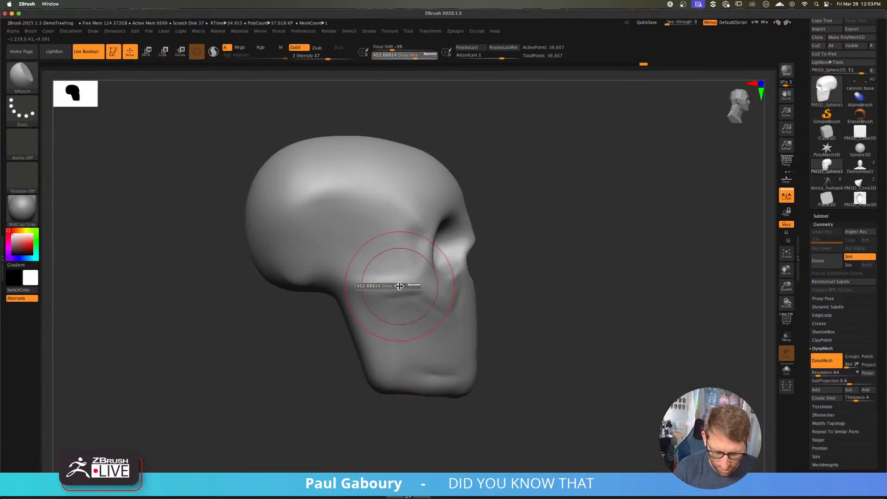
left_click_drag(418, 285, 385, 285)
right_click_drag(474, 296, 421, 280)
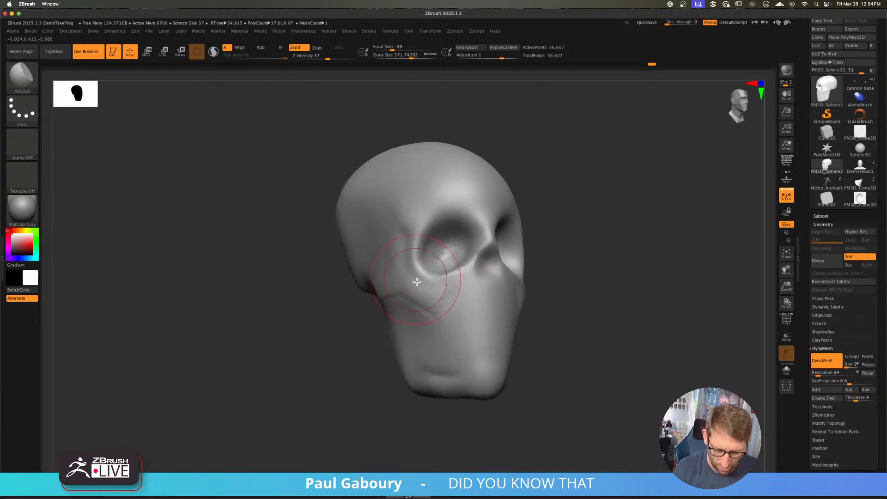
left_click_drag(417, 279, 435, 303)
- Define the planes of the cheekbone, eye socket rims and nose bridge with hPolish at draw size about 154
right_click_drag(436, 303, 472, 296)
key("s")
left_click_drag(439, 289, 409, 287)
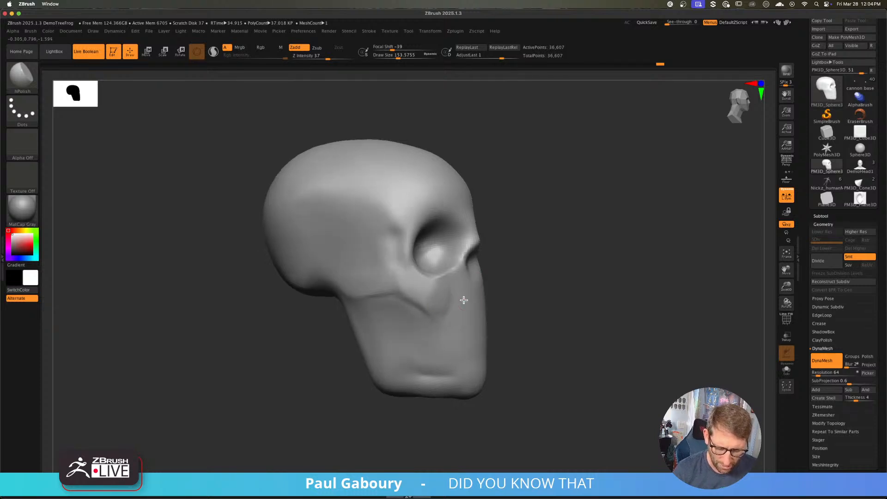
mouse_move(460, 297)
right_mouse_down()
mouse_move(434, 296)
mouse_move(432, 307)
right_mouse_up()
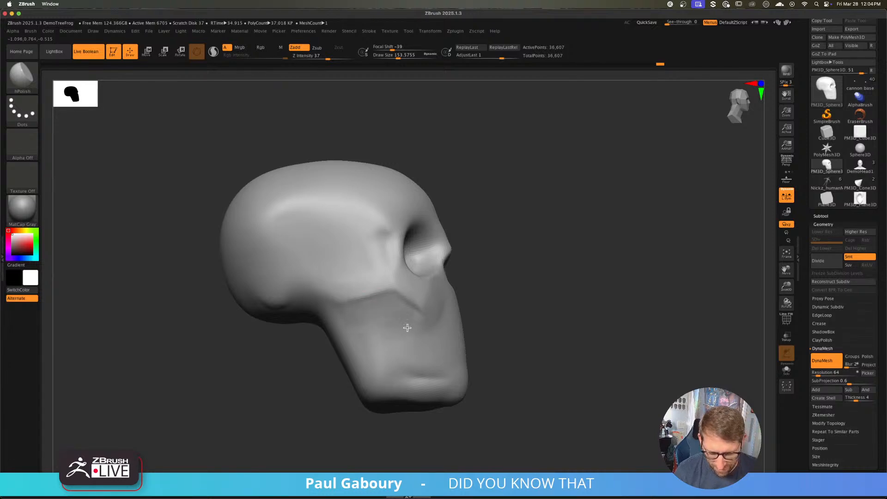
right_click_drag(416, 337, 452, 328)
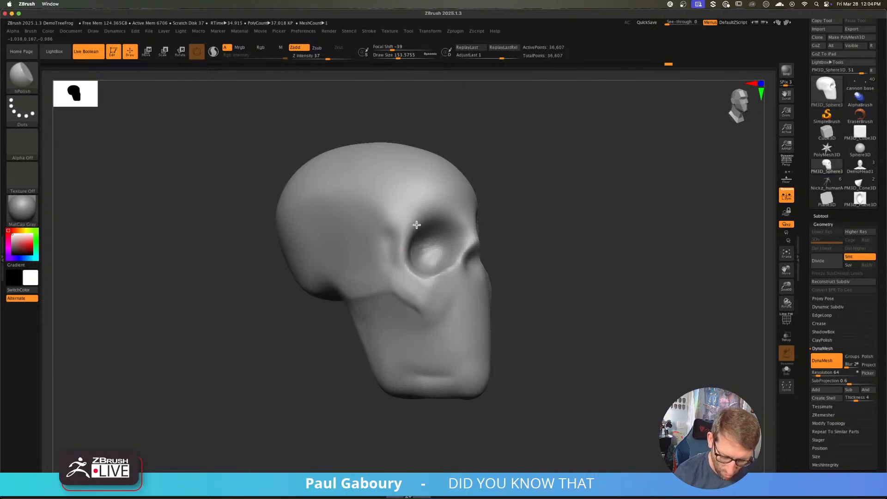
right_click_drag(426, 212, 455, 221)
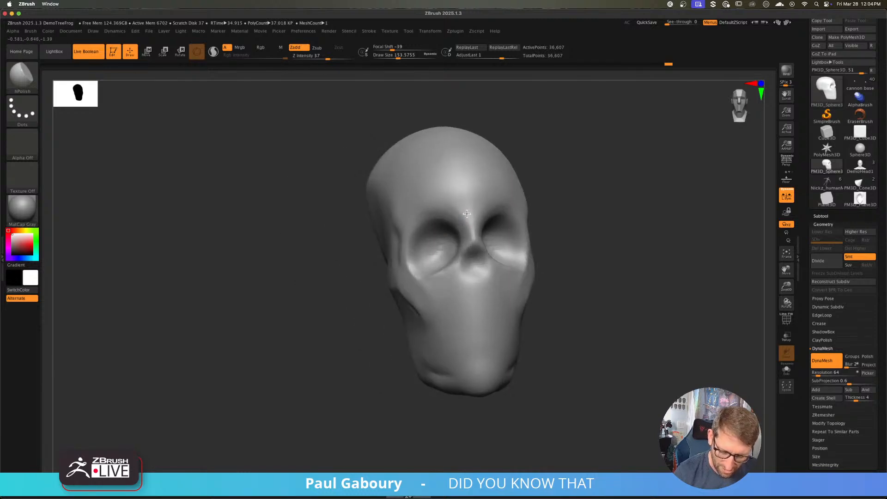
mouse_move(467, 214)
left_mouse_down()
mouse_move(471, 226)
mouse_move(455, 261)
left_mouse_up()
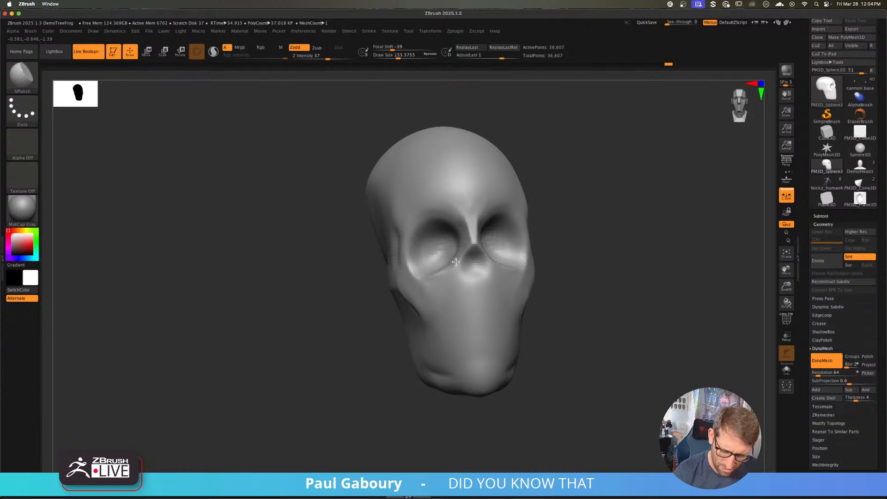
- Update the skull's DynaMesh to redistribute its polygons
right_click_drag(579, 318, 493, 314)
left_click_drag(551, 306, 565, 360, "ctrl")
mouse_move(565, 360)
right_mouse_down("ctrl")
mouse_move(541, 333)
mouse_move(506, 321)
mouse_move(548, 348)
right_mouse_up("ctrl")
right_click_drag(499, 313, 521, 337, "ctrl")
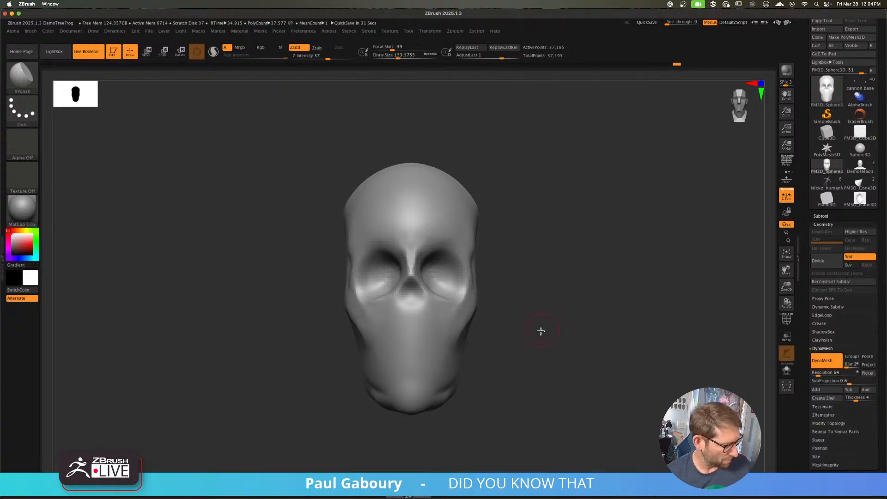
- Build up the cheekbone and outer edge of the eye socket with ClayBuildup at draw size about 293, and smooth them
key("b")
key("c")
key("b")
key("s")
left_click_drag(536, 322, 542, 322)
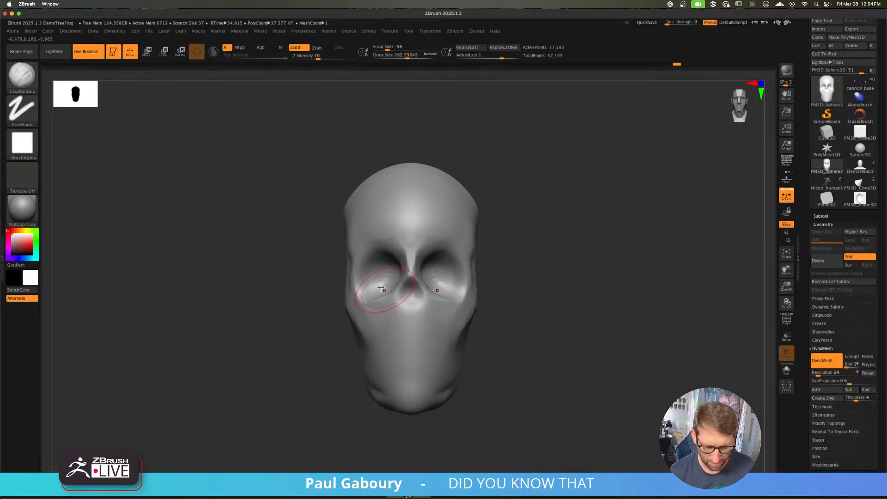
right_click_drag(376, 298, 433, 299)
mouse_move(354, 271)
left_mouse_down()
mouse_move(351, 240)
mouse_move(330, 272)
mouse_move(291, 234)
mouse_move(305, 230)
mouse_move(343, 253)
mouse_move(338, 278)
mouse_move(349, 247)
mouse_move(326, 286)
mouse_move(303, 253)
mouse_move(317, 259)
mouse_move(311, 241)
mouse_move(366, 278)
mouse_move(364, 287)
left_mouse_up()
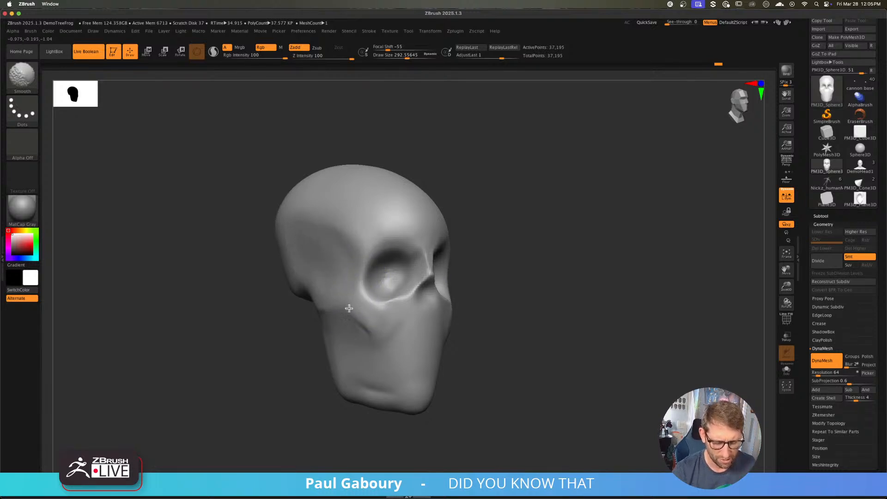
- Fill out the sides of the cranium with ClayBuildup at draw size about 445
mouse_move(455, 340)
right_mouse_down("ctrl")
mouse_move(453, 310)
mouse_move(441, 317)
mouse_move(445, 336)
right_mouse_up("ctrl")
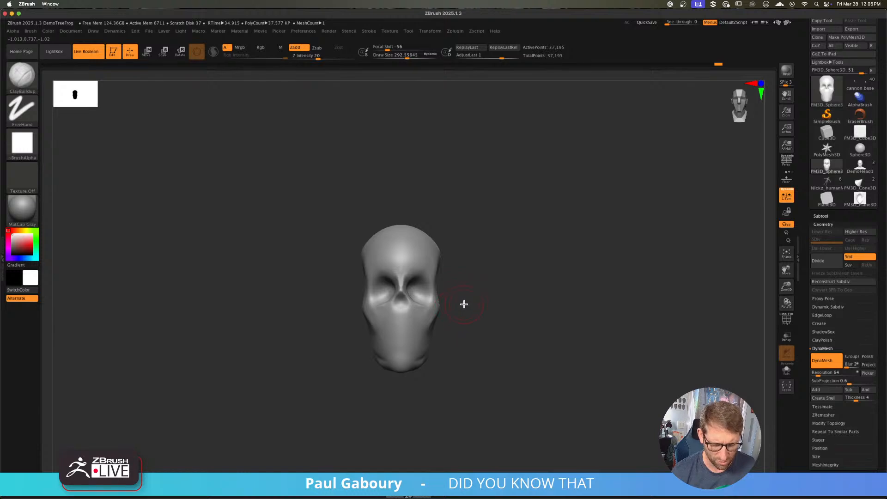
right_click_drag(470, 303, 449, 271)
key("ctrl")
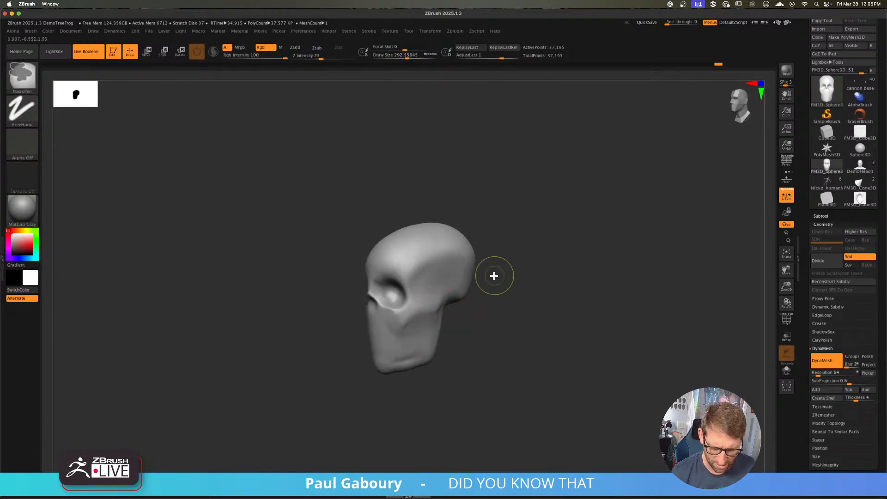
key("s")
left_click_drag(495, 276, 505, 276)
mouse_move(442, 242)
left_mouse_down()
mouse_move(467, 277)
mouse_move(434, 240)
mouse_move(457, 237)
mouse_move(461, 248)
mouse_move(447, 265)
mouse_move(440, 259)
mouse_move(467, 258)
mouse_move(463, 272)
mouse_move(467, 249)
left_mouse_up()
left_click_drag(484, 288, 508, 288)
right_click_drag(505, 297, 481, 296, "alt")
- Carve a hollow beneath the cheekbone on the side of the jaw with ClayBuildup at draw size about 286
right_click_drag(365, 319, 388, 323)
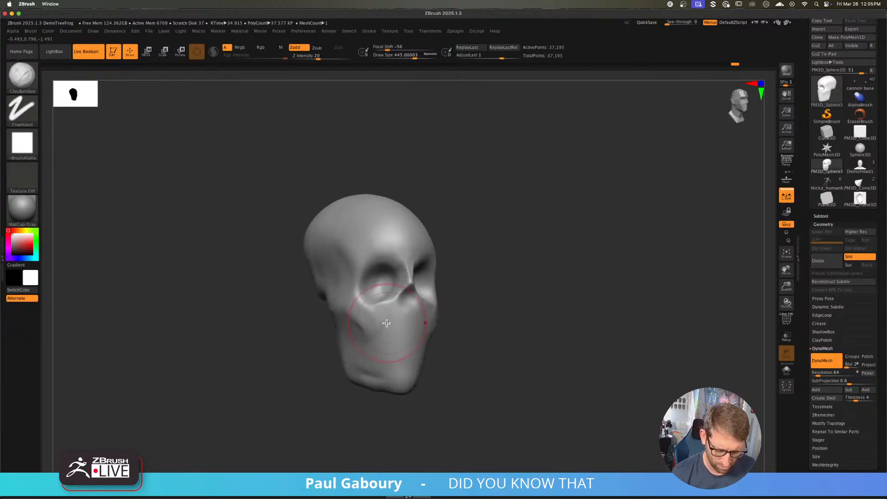
key("s")
mouse_move(386, 323)
left_mouse_down()
mouse_move(356, 325)
mouse_move(368, 329)
mouse_move(362, 340)
mouse_move(352, 327)
mouse_move(347, 335)
mouse_move(361, 340)
mouse_move(352, 319)
mouse_move(367, 339)
mouse_move(350, 339)
left_mouse_up()
left_click_drag(489, 354, 496, 336)
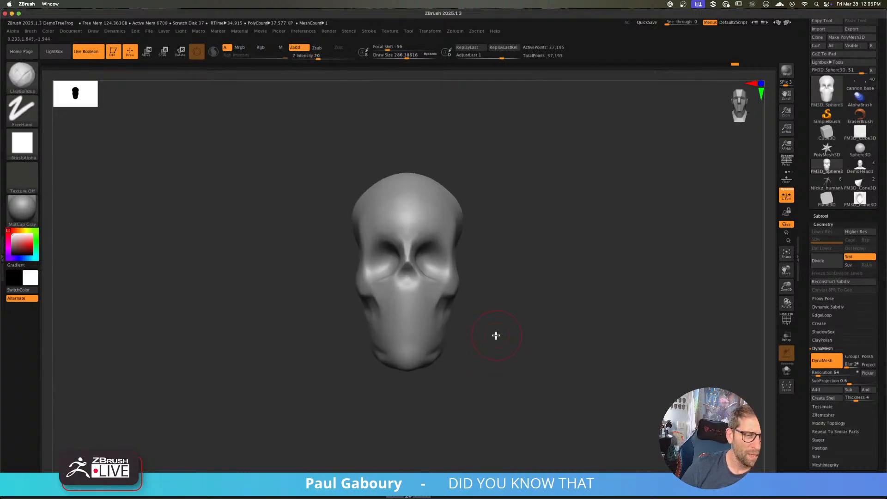
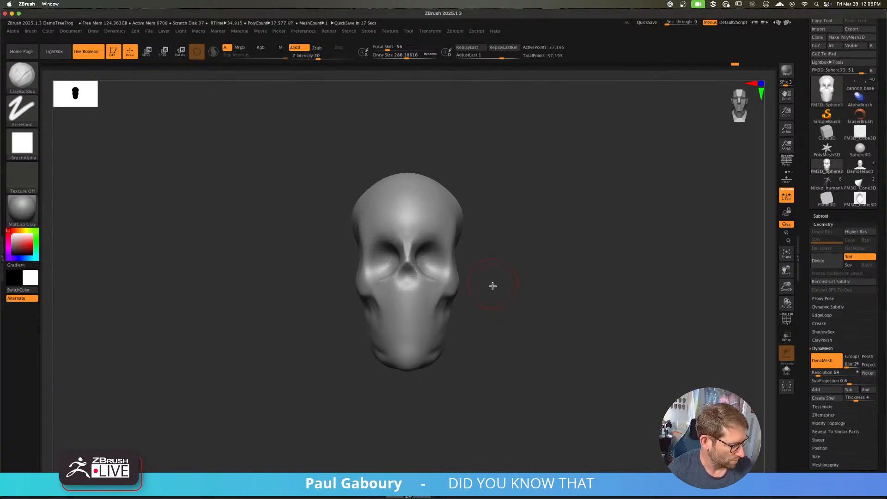
- Flatten the side of the cranium with the hPolish brush at draw size about 331
mouse_move(491, 293)
left_mouse_down()
mouse_move(525, 308)
mouse_move(525, 294)
mouse_move(538, 306)
left_mouse_up()
key("s")
key("b")
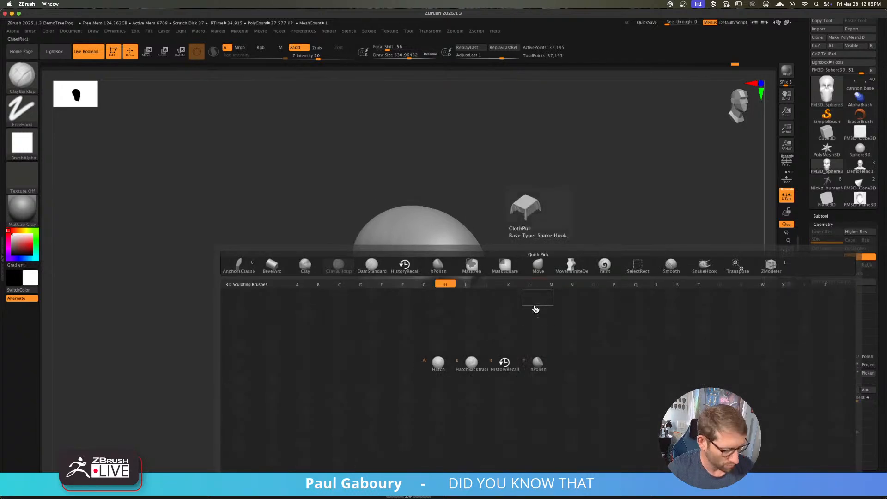
left_click(539, 362)
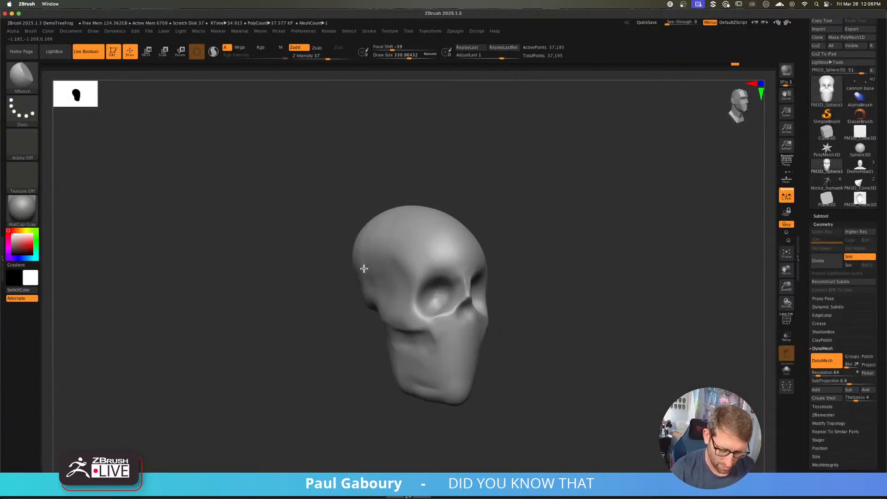
mouse_move(363, 247)
right_mouse_down()
mouse_move(390, 270)
mouse_move(352, 249)
right_mouse_up()
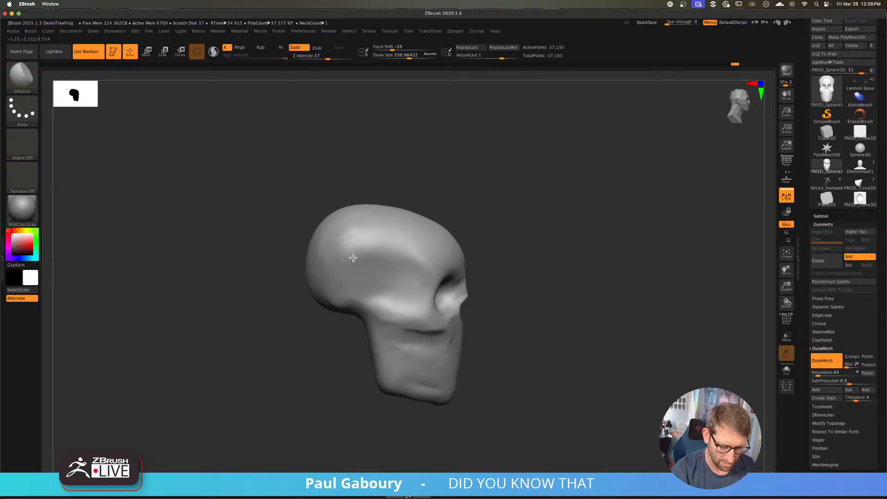
key("shift")
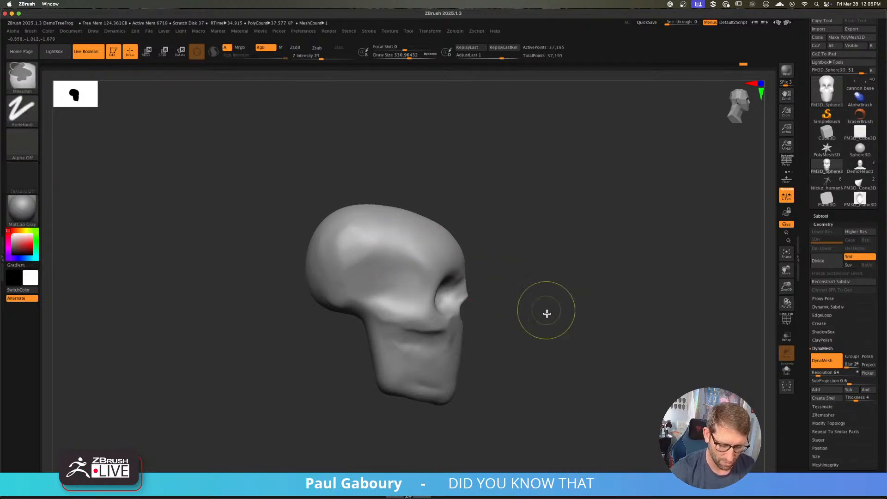
- Polish the front and sides of the jaw into flat planes with hPolish at draw size about 331
left_click_drag(547, 313, 531, 310, "alt")
mouse_move(532, 309)
left_mouse_down("shift")
mouse_move(497, 310)
mouse_move(496, 279)
left_mouse_up("shift")
key("ctrl")
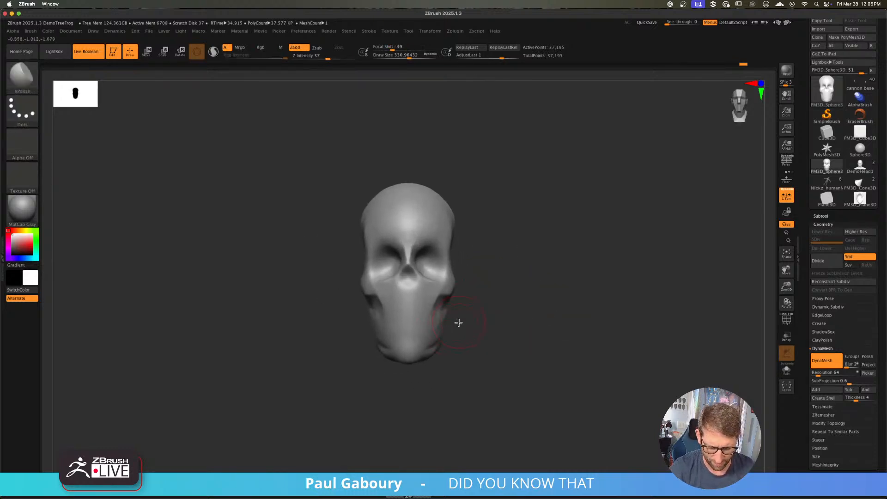
left_click_drag(457, 323, 421, 320)
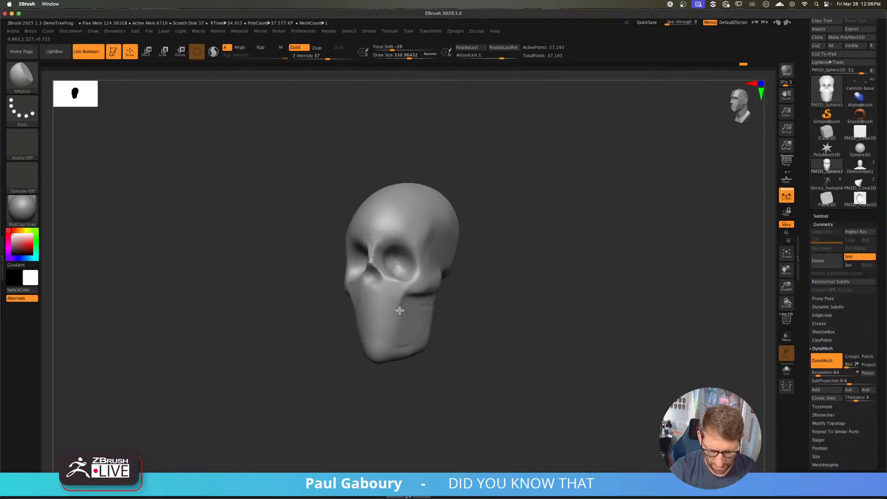
left_click_drag(399, 310, 464, 294)
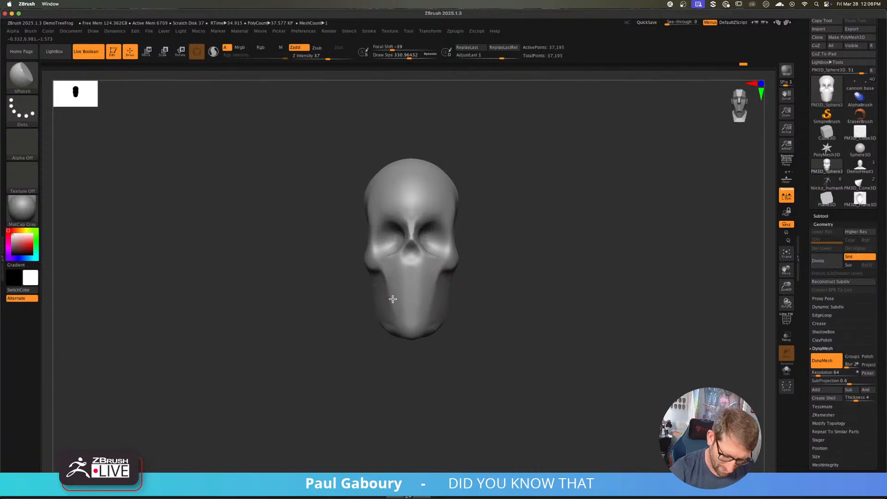
mouse_move(408, 336)
left_mouse_down()
mouse_move(434, 344)
mouse_move(428, 327)
mouse_move(451, 320)
left_mouse_up()
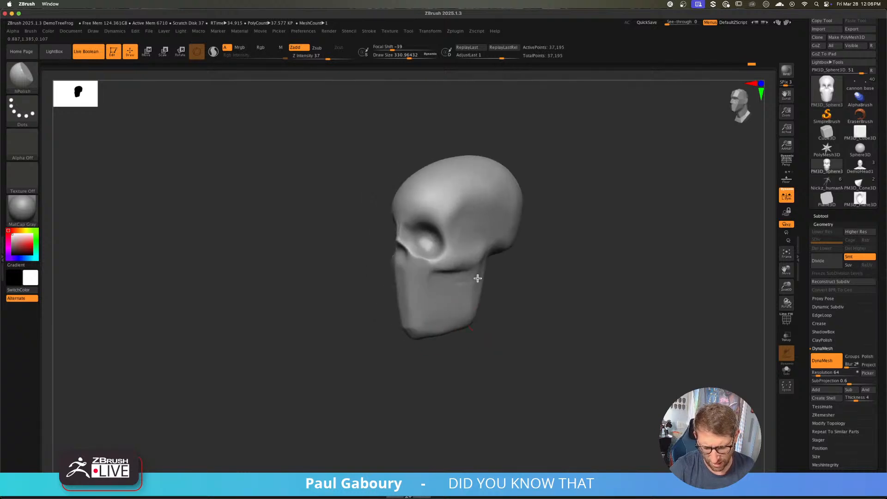
mouse_move(478, 281)
right_mouse_down("ctrl")
mouse_move(505, 317)
mouse_move(505, 295)
mouse_move(484, 326)
right_mouse_up("ctrl")
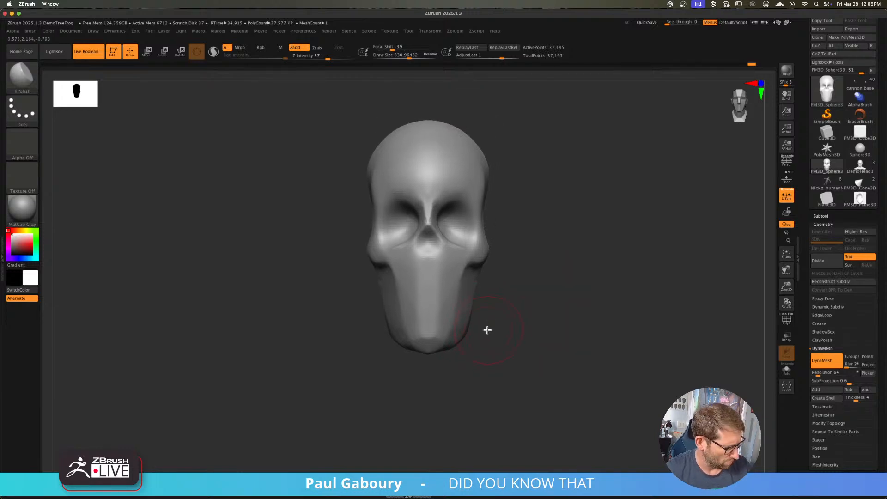
- Widen the cheekbones, temples and sides of the cranium with the MoveInfiniteDepth brush at draw size about 567
key("b")
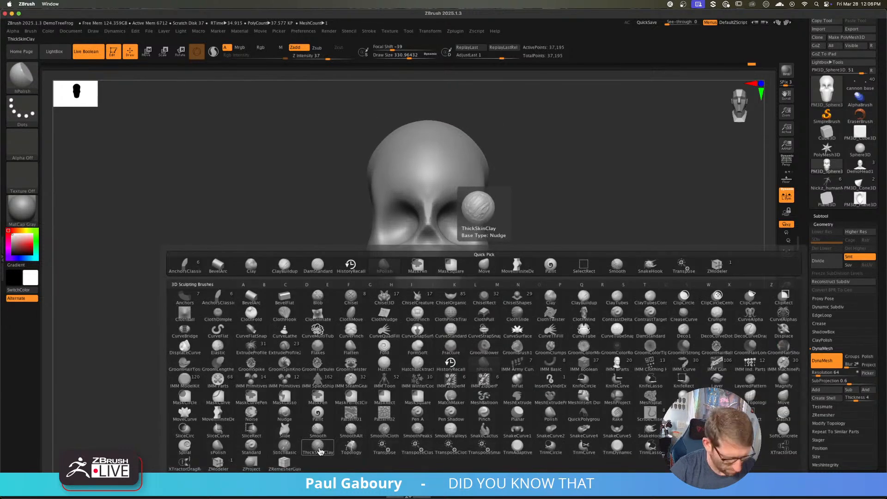
key("m")
left_click(229, 412)
key("s")
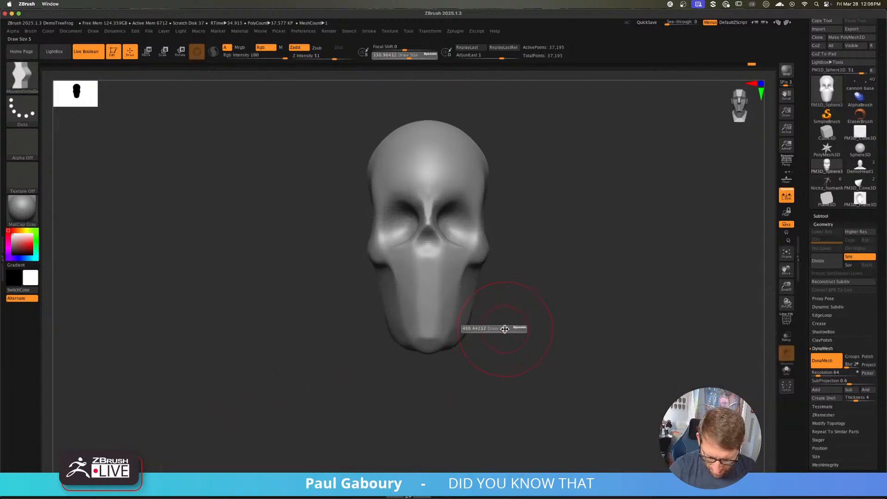
left_click(503, 329)
left_click_drag(474, 272, 487, 248)
left_click_drag(478, 210, 482, 210)
left_click_drag(482, 170, 486, 168)
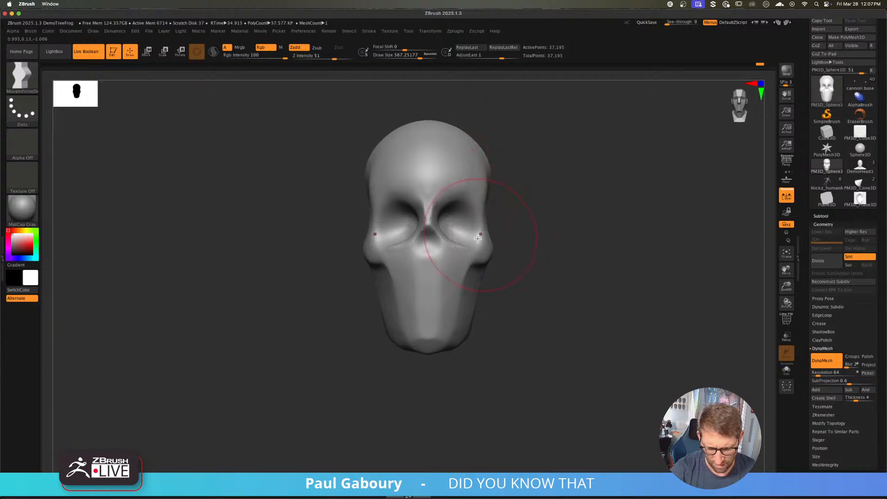
left_click_drag(479, 240, 481, 241)
- Adjust the eye socket, the upper side of the jaw and the cranium's outline in front view with MoveInfiniteDepth
left_click_drag(449, 204, 444, 206)
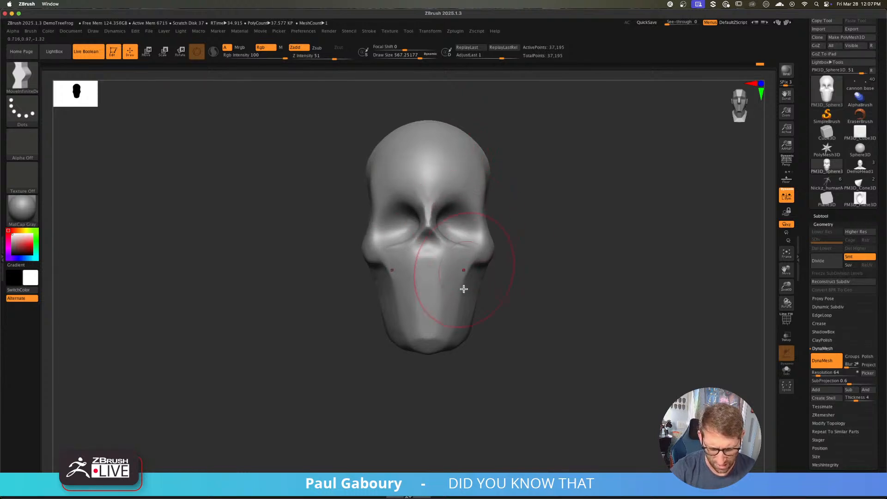
left_click_drag(476, 284, 457, 346)
mouse_move(479, 287)
left_mouse_down()
mouse_move(475, 279)
mouse_move(474, 297)
left_mouse_up()
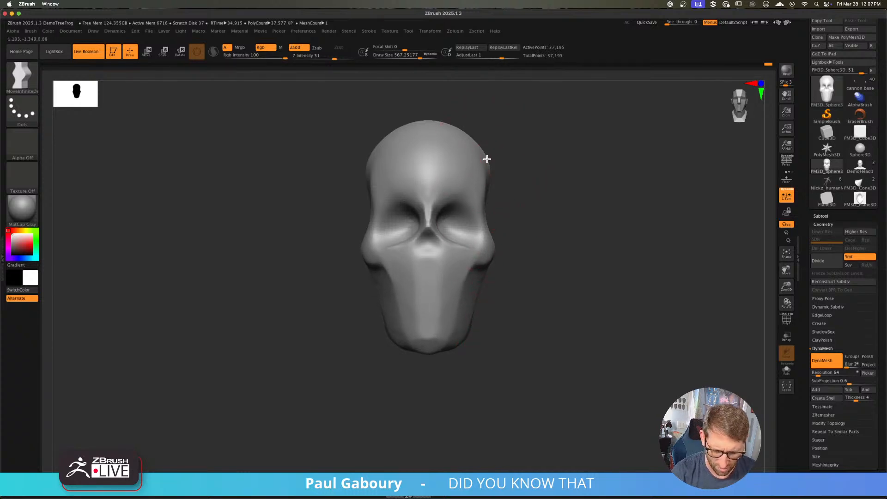
left_click_drag(487, 159, 492, 157)
left_click_drag(484, 196, 490, 194)
- Raise the top of the cranium in the side view with MoveInfiniteDepth and check the skull from the front
right_click_drag(493, 193, 545, 235)
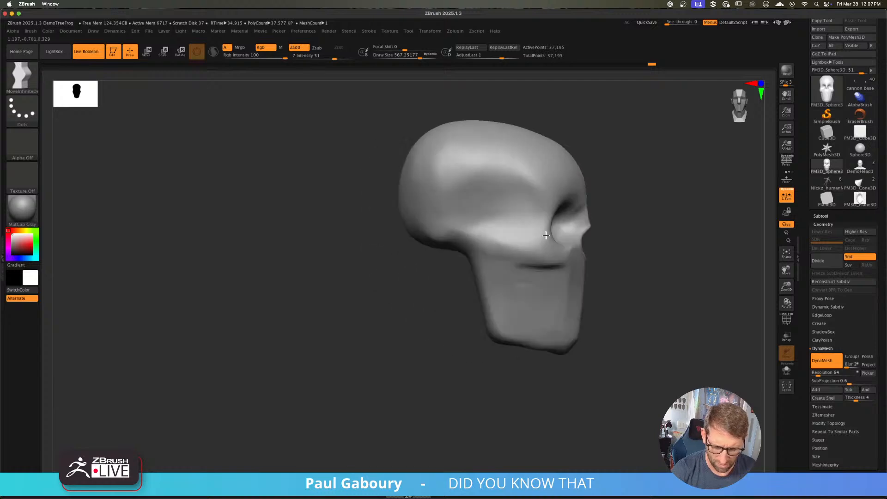
right_click_drag(596, 180, 542, 227, "alt")
left_click_drag(427, 175, 429, 169)
mouse_move(479, 182)
left_mouse_down()
mouse_move(487, 174)
mouse_move(501, 182)
mouse_move(487, 174)
left_mouse_up()
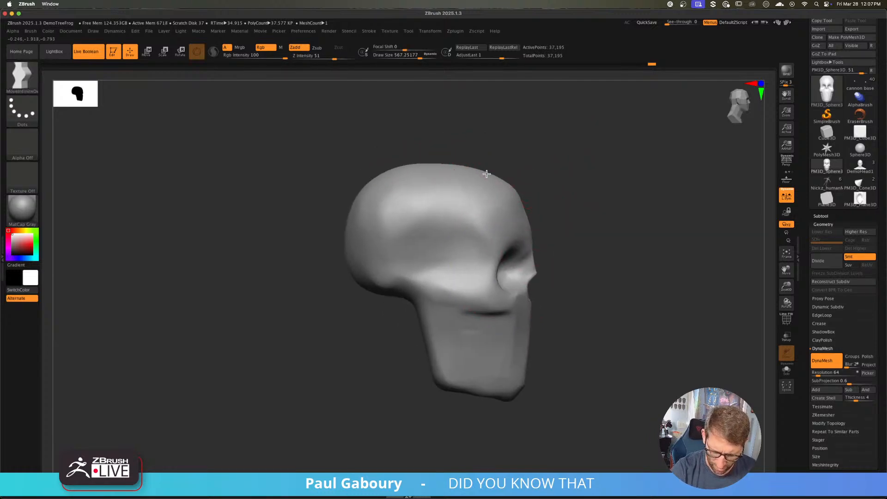
right_click_drag(545, 349, 552, 306, "ctrl")
mouse_move(553, 306)
right_mouse_down("shift")
mouse_move(507, 316)
mouse_move(527, 340)
right_mouse_up("shift")
right_click_drag(462, 266, 464, 295, "ctrl")
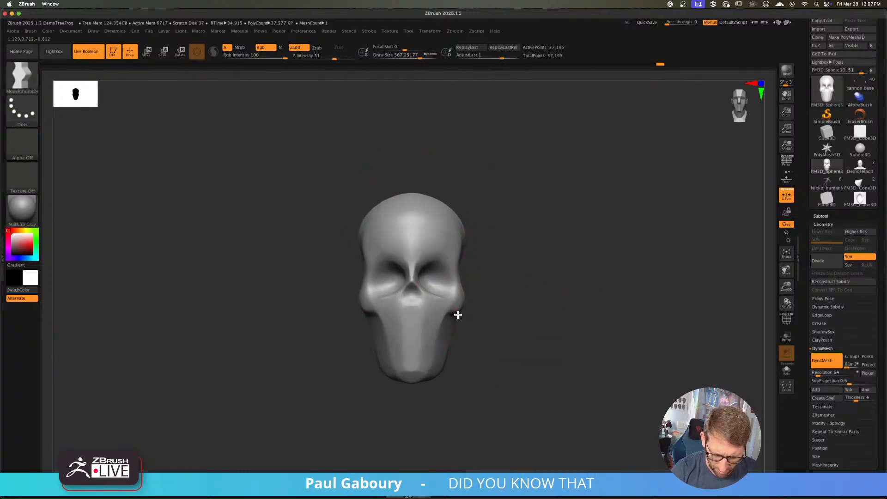
key("bracketleft")
key("bracketleft")
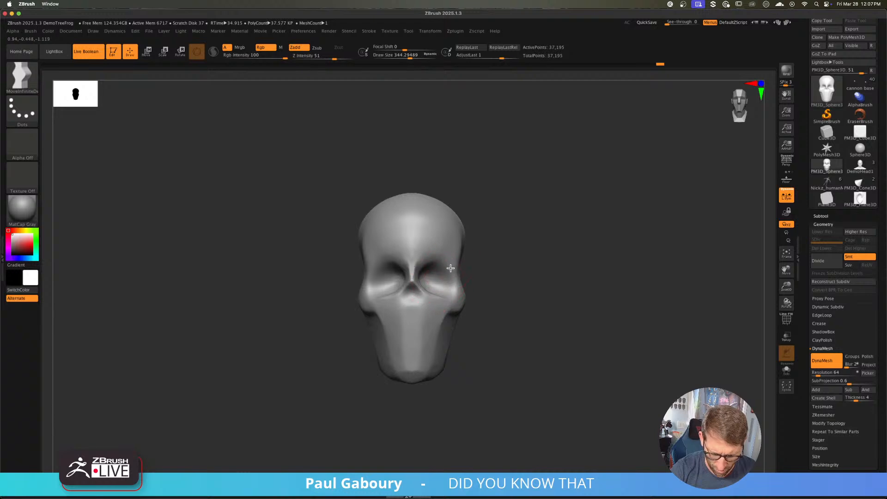
mouse_move(450, 274)
left_mouse_down()
mouse_move(444, 285)
mouse_move(448, 273)
left_mouse_up()
key("ctrl+z")
left_click_drag(377, 272, 379, 300)
key("ctrl+z")
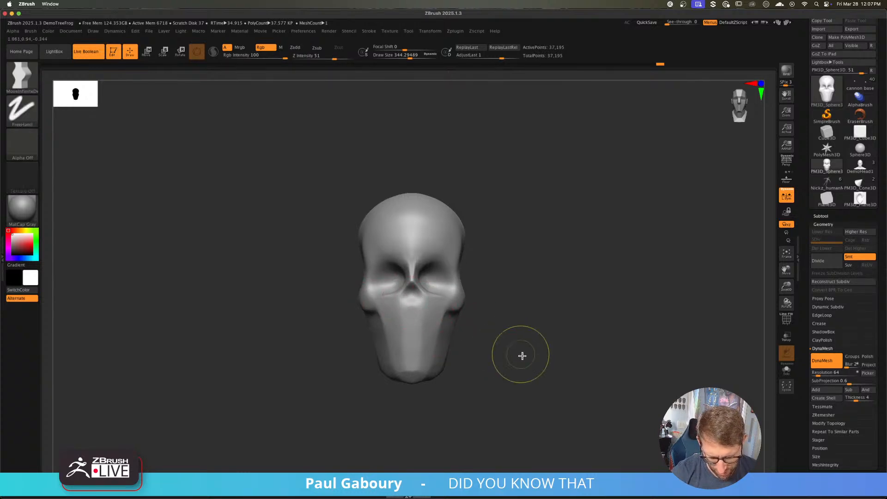
left_click_drag(521, 356, 557, 333)
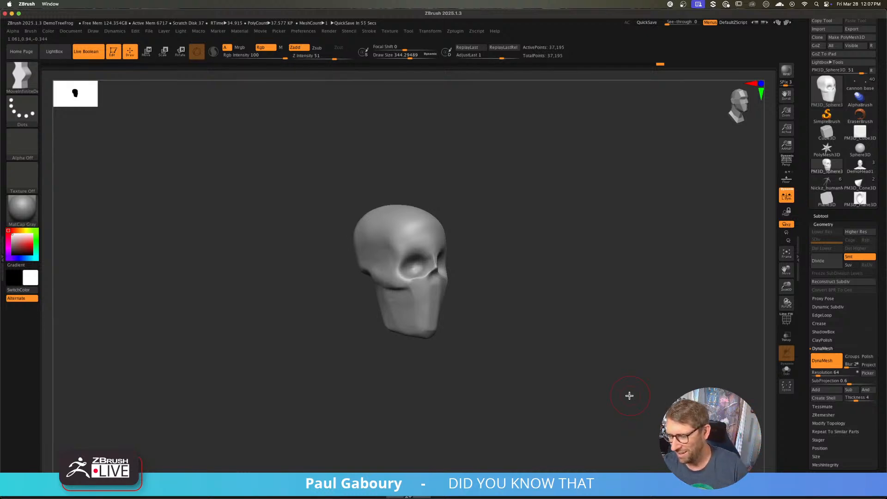
- Switch to the X-wing spaceship tool and set the draw size to 172
left_click(859, 84)
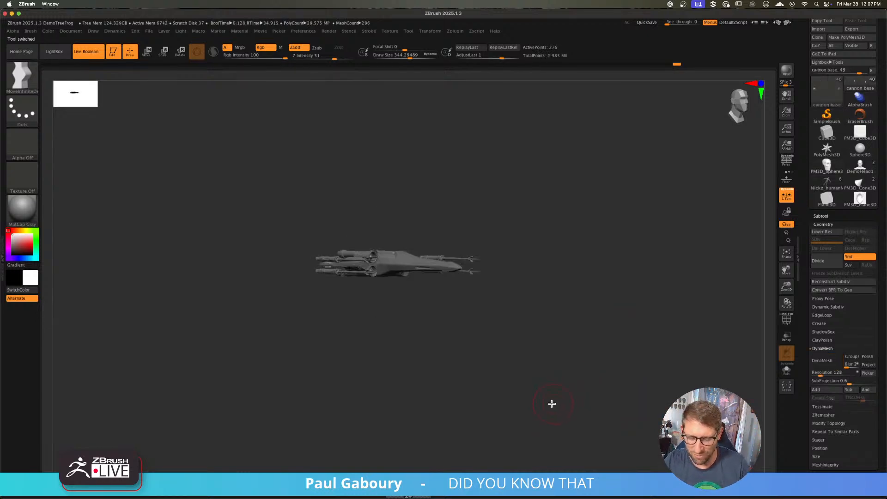
left_click_drag(479, 331, 478, 337)
key("s")
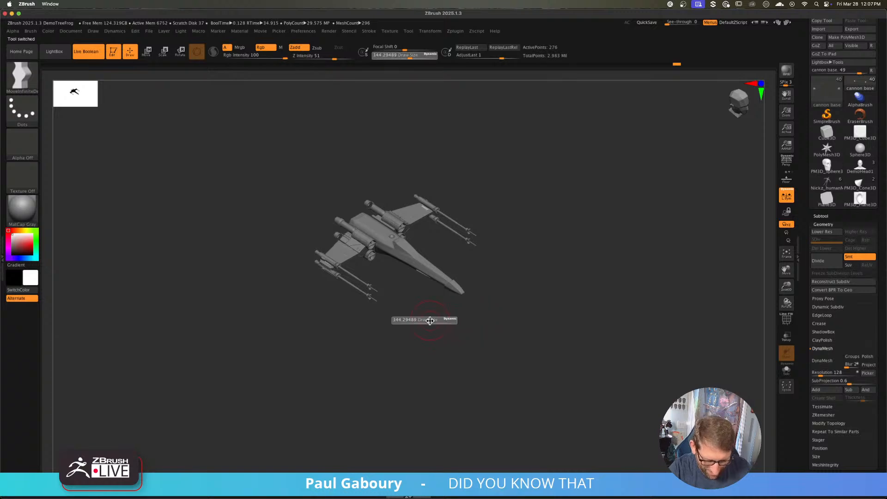
left_click(418, 321)
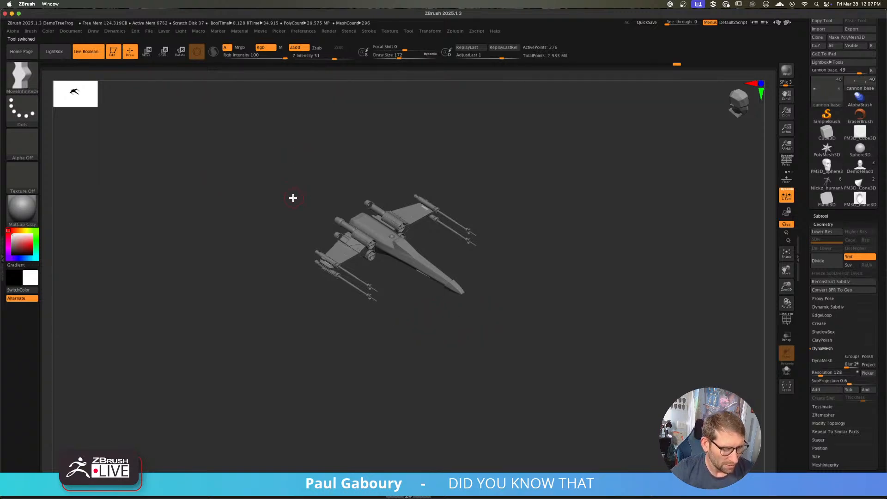
- Load the TIE Fighter greeble insert-mesh brush from file
left_click(30, 31)
left_click(97, 70)
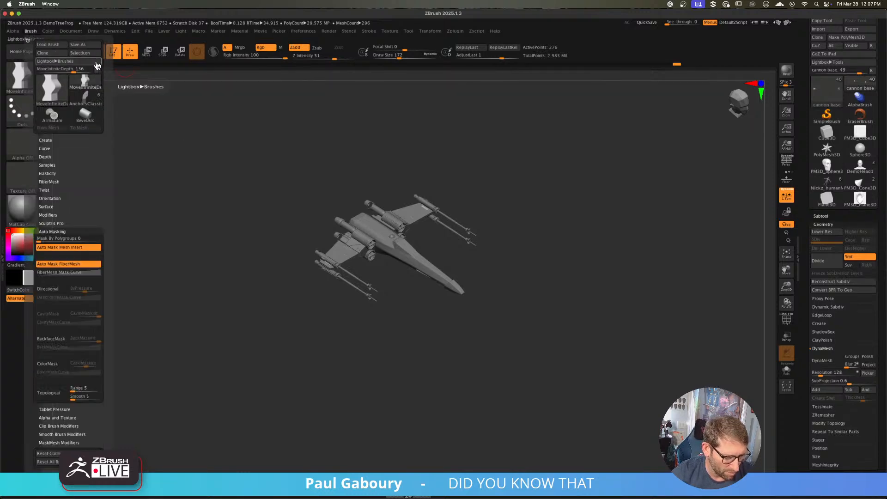
left_click(48, 45)
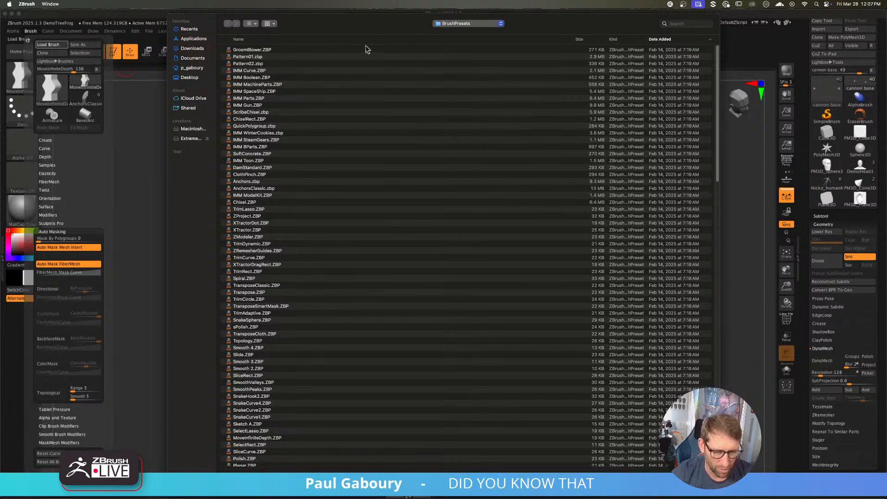
key("Escape")
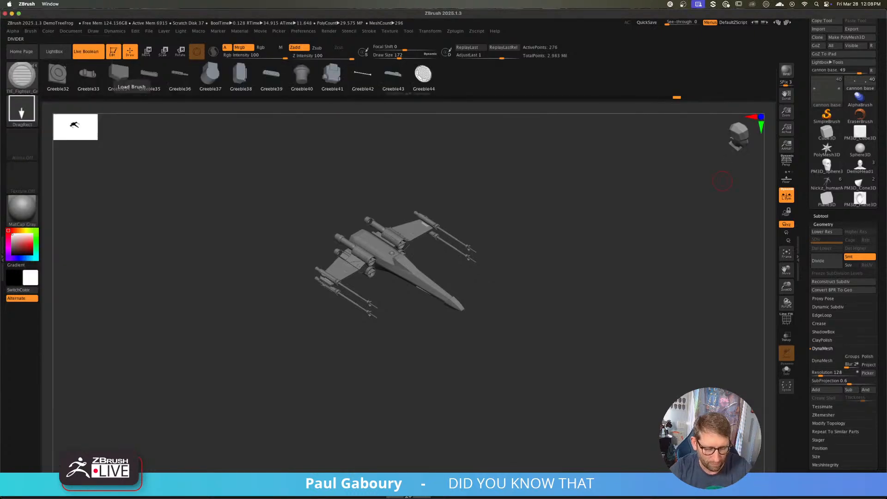
- Isolate the angled armour panel subtool with Solo and set the draw size to about 7.5
mouse_move(530, 329)
left_mouse_down()
mouse_move(510, 342)
mouse_move(502, 303)
left_mouse_up()
left_click_drag(515, 352, 514, 350)
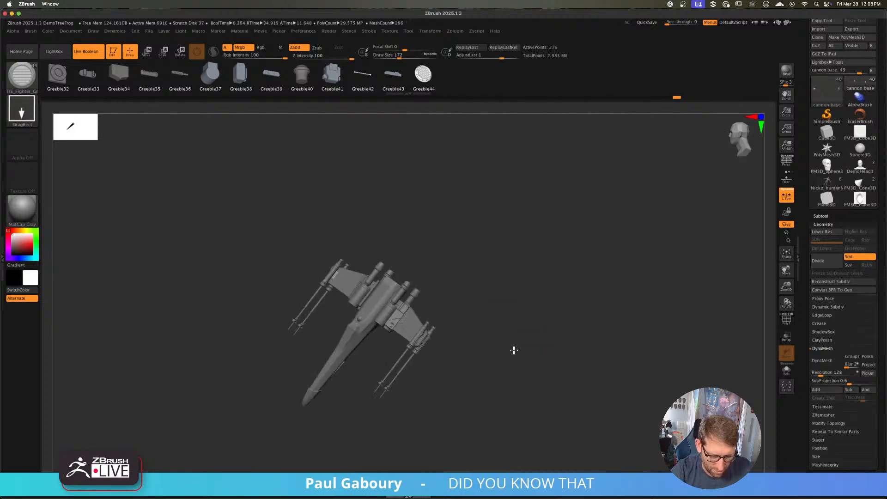
left_click(786, 369)
right_click_drag(340, 286, 505, 402, "alt")
right_click_drag(400, 321, 448, 373, "ctrl")
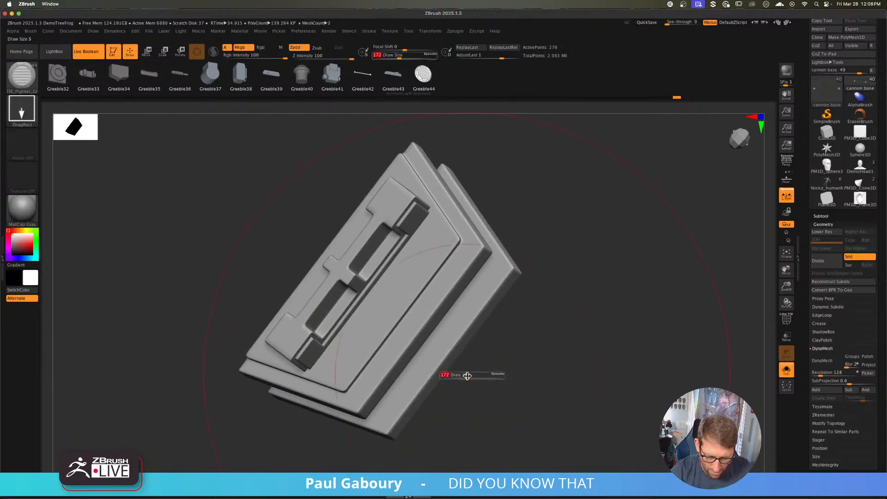
key("s")
left_click_drag(448, 375, 497, 354)
- Insert Greeble35 on the flat area of the panel beside the raised frame
key("m")
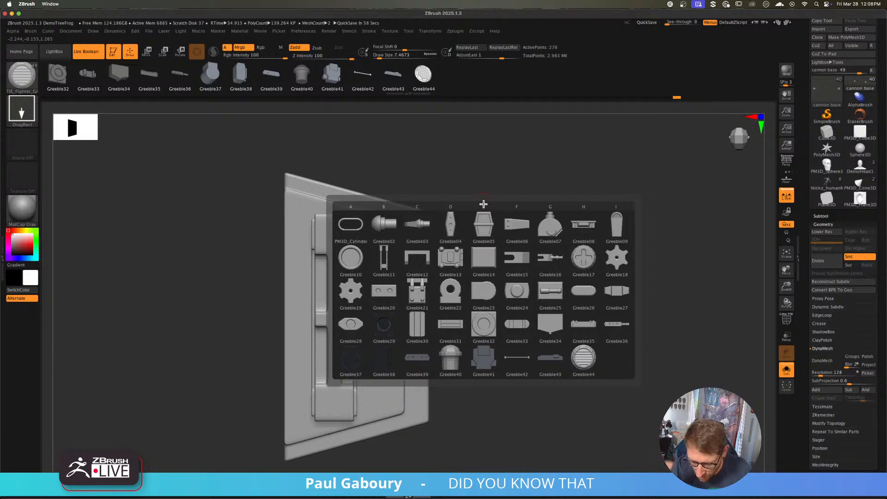
left_click(583, 326)
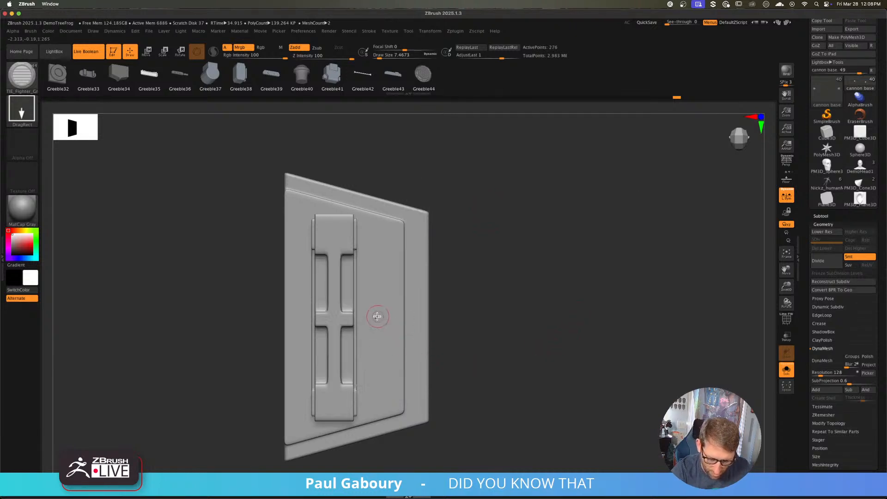
left_click_drag(376, 315, 427, 330)
mouse_move(476, 363)
left_mouse_down()
mouse_move(475, 347)
mouse_move(488, 339)
mouse_move(489, 368)
mouse_move(489, 359)
left_mouse_up()
- Centre the gizmo on the inserted greeble, shift it against the raised frame and adjust its height on the panel
key("w")
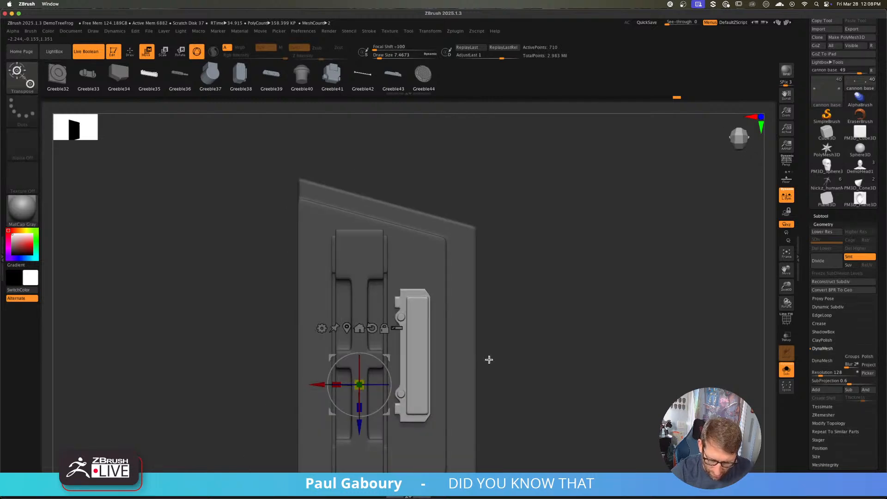
left_click(348, 329)
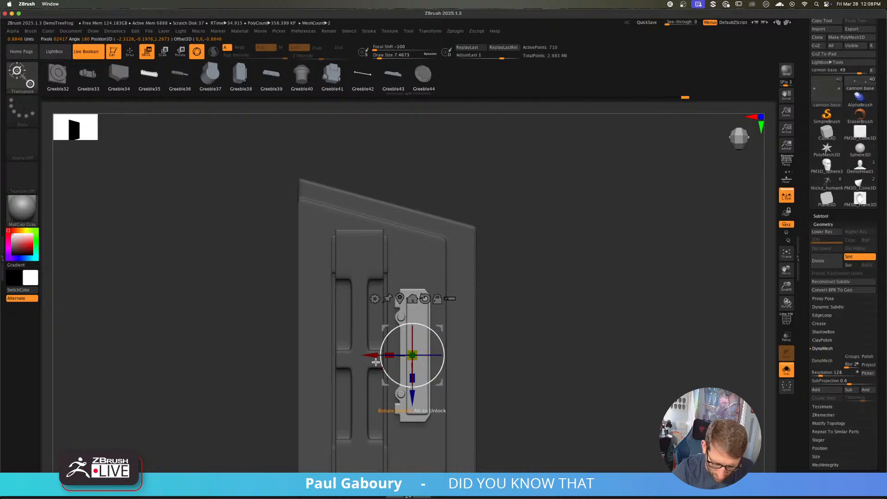
left_click_drag(375, 361, 357, 356)
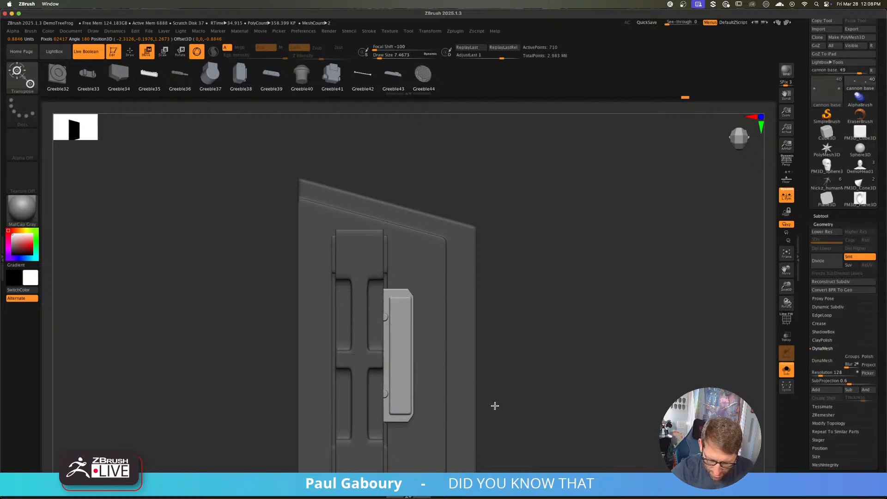
left_click_drag(494, 405, 478, 348)
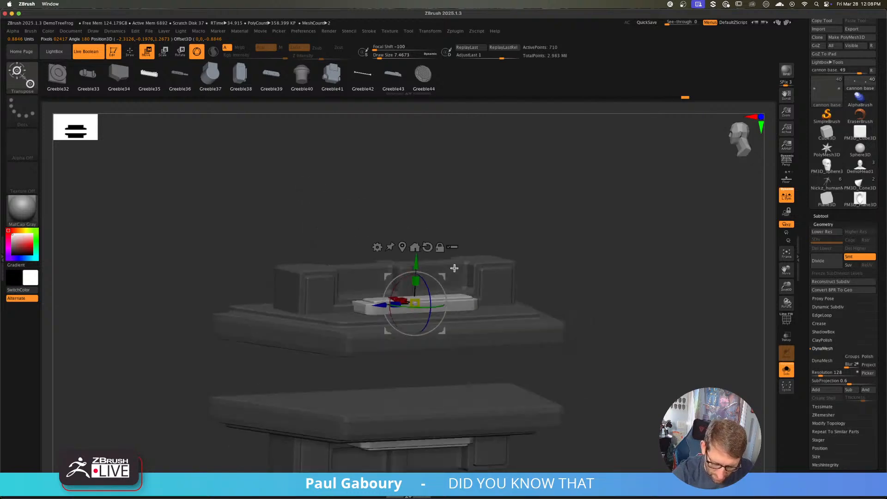
left_click_drag(454, 268, 422, 269)
left_click_drag(500, 260, 470, 322)
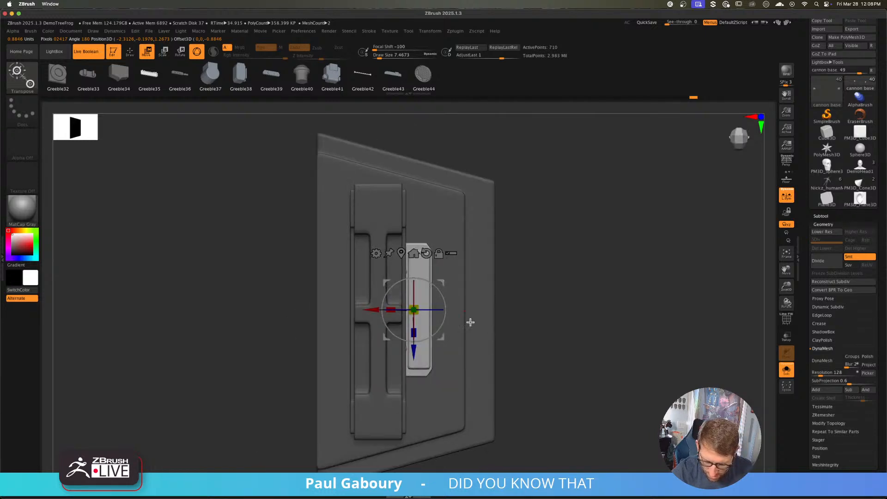
- Rotate the greeble 180 degrees and slide its flat side up against the raised frame
left_click_drag(374, 310, 383, 310)
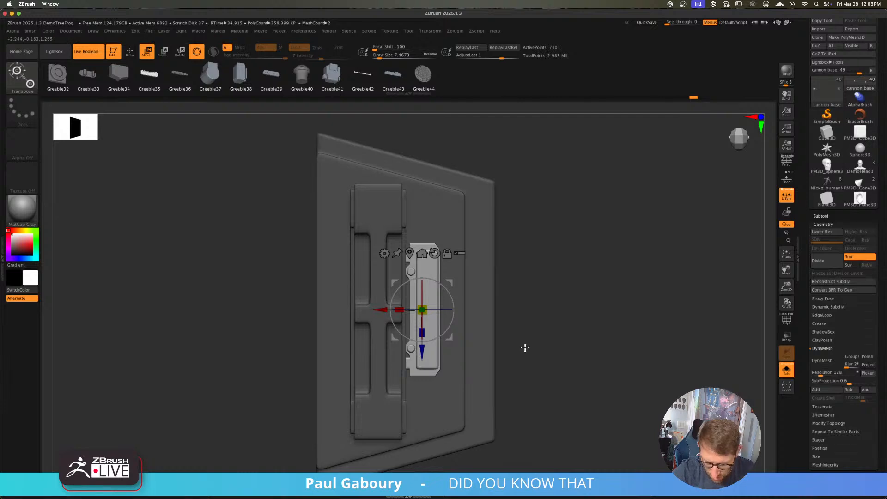
left_click_drag(455, 306, 311, 373)
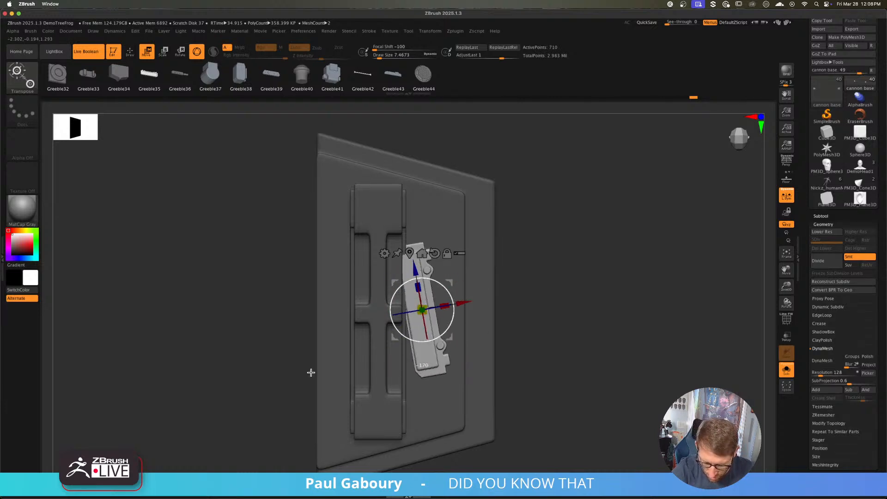
mouse_move(561, 385)
left_mouse_down()
mouse_move(563, 354)
mouse_move(562, 398)
left_mouse_up()
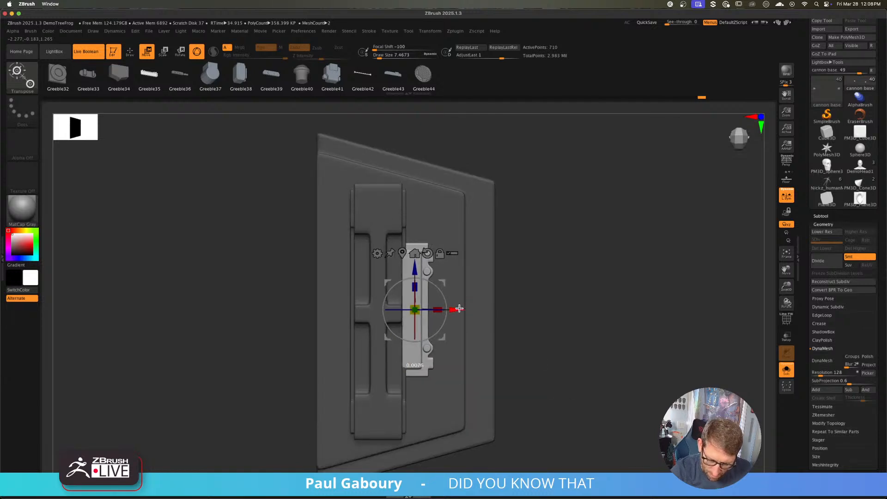
left_click_drag(520, 369, 517, 349)
- Adjust how deep the greeble sits in the panel, return to draw mode and clear the mask
left_click_drag(506, 292, 417, 294, "alt")
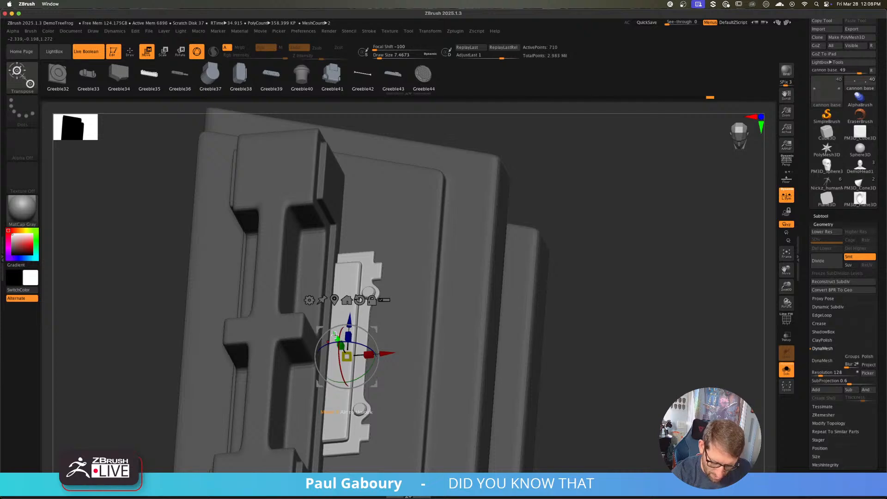
key("q")
left_click_drag(575, 363, 602, 392, "ctrl")
right_click_drag(606, 386, 547, 345, "ctrl")
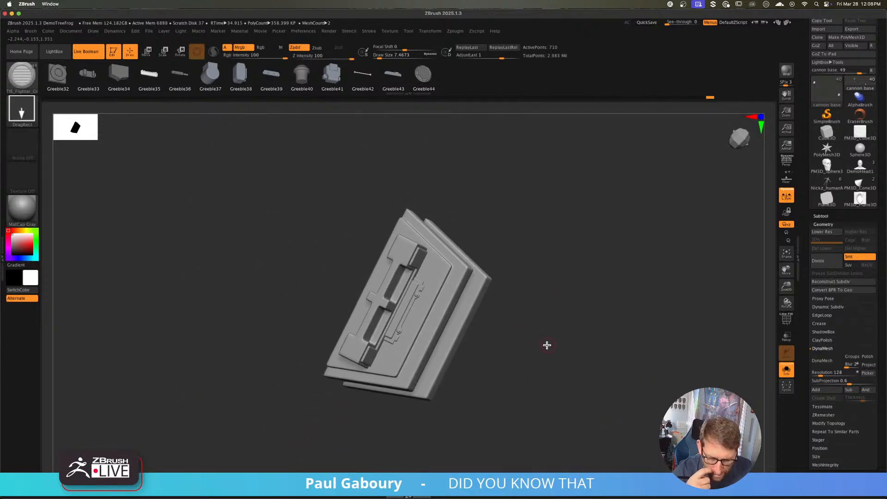
- Insert the thin rod greeble with square end caps beside the raised frame, lower it onto the panel and slide it along its length
mouse_move(390, 172)
right_mouse_down()
mouse_move(439, 313)
mouse_move(418, 323)
mouse_move(415, 341)
mouse_move(432, 323)
mouse_move(473, 325)
right_mouse_up()
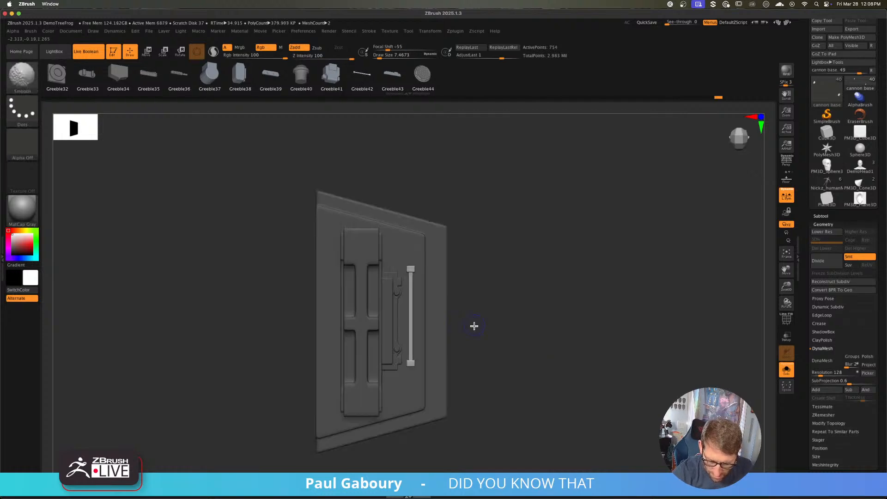
right_click_drag(497, 382, 478, 327)
key("w")
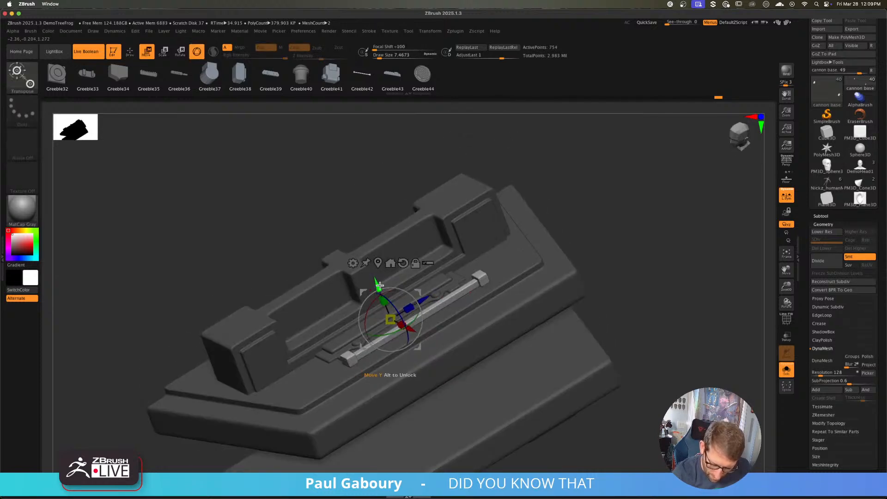
left_click_drag(379, 285, 380, 290)
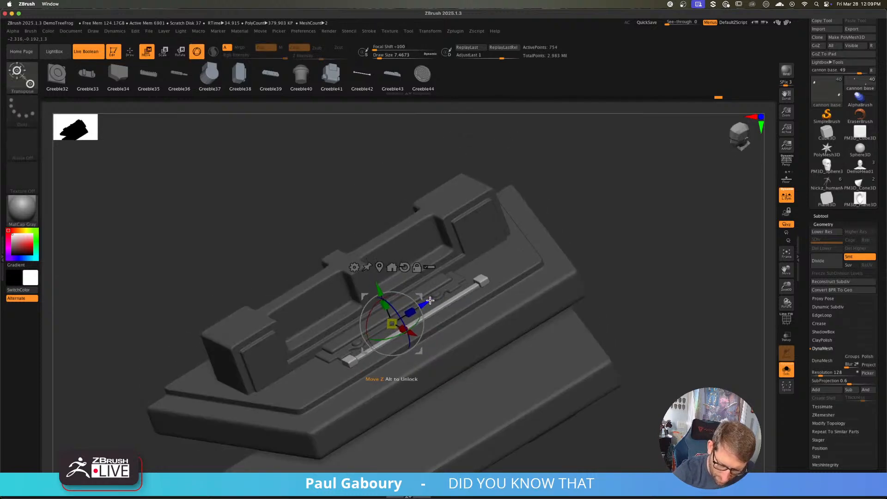
left_click_drag(430, 301, 468, 278)
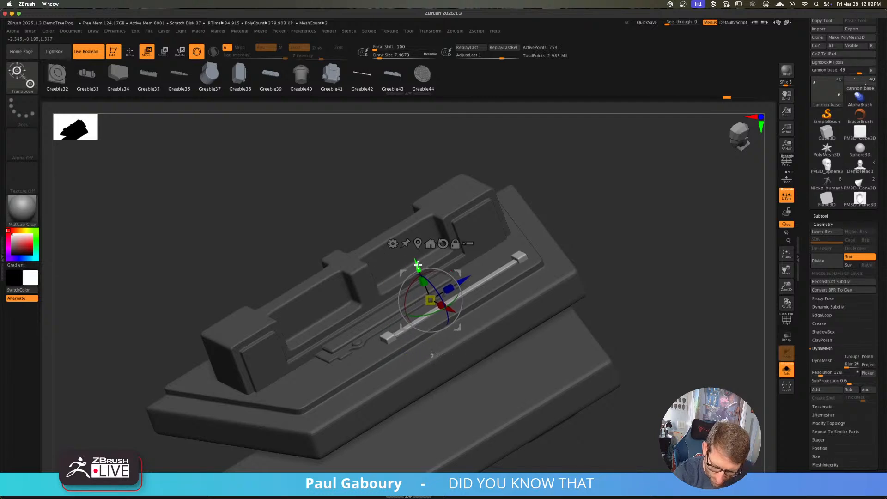
- Centre the gizmo on the rod, slide a duplicate along the same line and swap the duplicate for a different greeble
right_click_drag(591, 273, 604, 302, "shift")
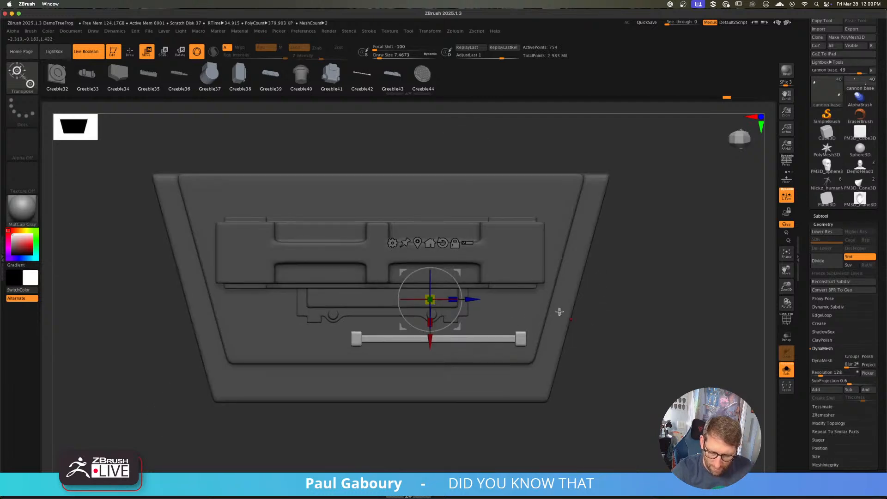
left_click(417, 243)
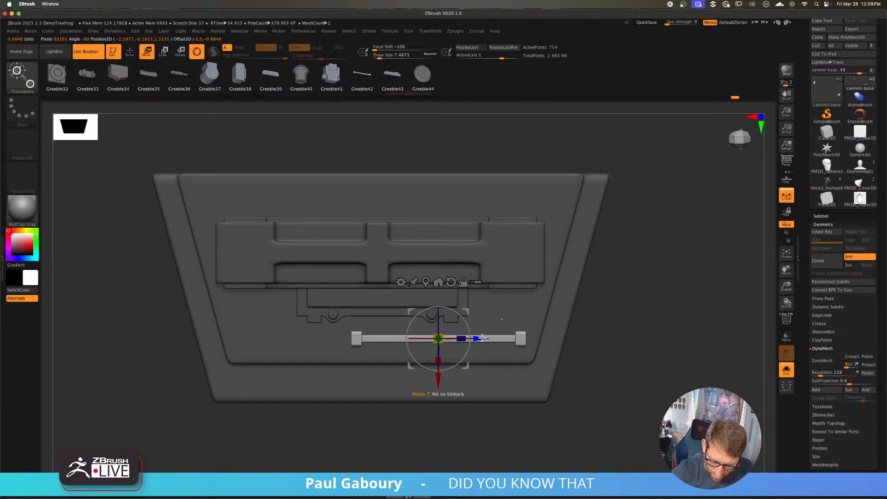
left_click_drag(482, 338, 372, 358)
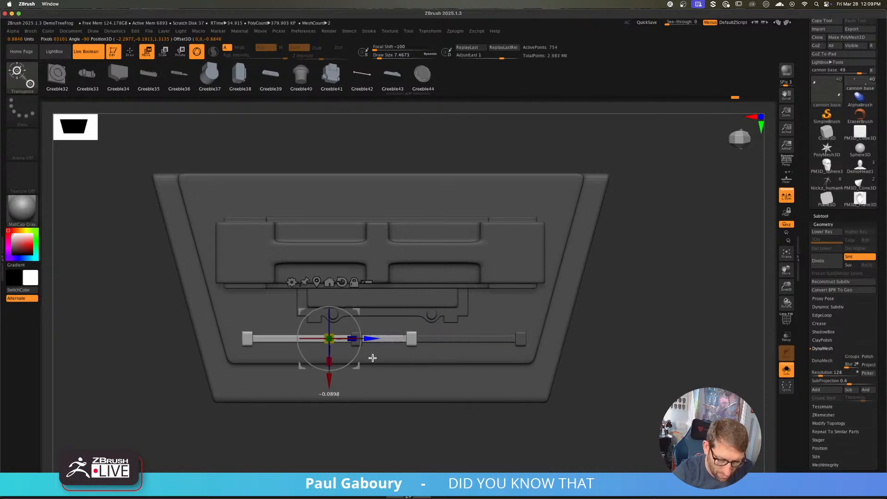
left_click(298, 81)
left_click_drag(447, 127, 463, 360)
- Turn the swapped-in greeble around, move it against the rod's end cap and lower it into the panel
left_click_drag(340, 342, 253, 310)
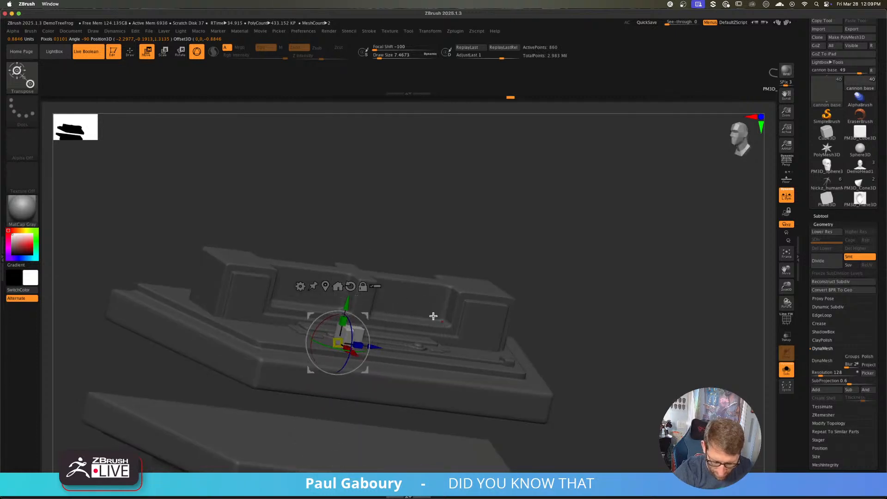
right_click_drag(433, 315, 493, 324, "shift")
right_click_drag(493, 323, 442, 358, "ctrl")
left_click_drag(347, 352, 241, 291)
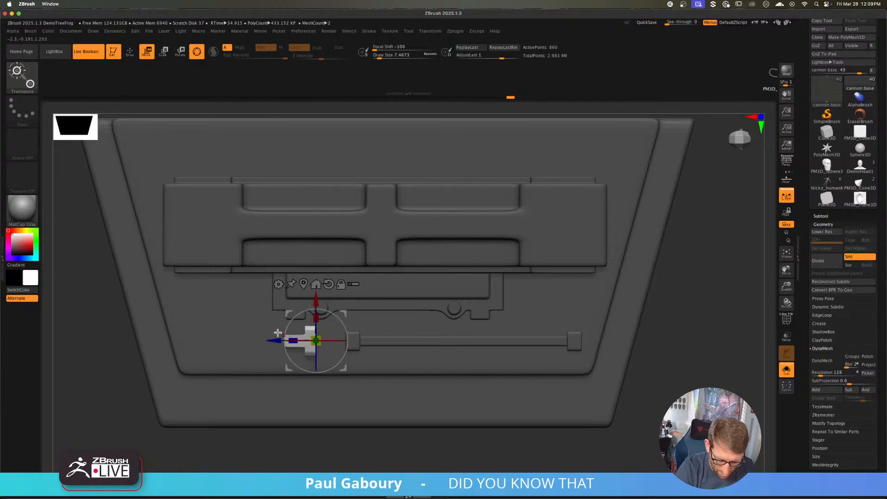
left_click_drag(269, 341, 304, 349)
right_click_drag(305, 350, 317, 302)
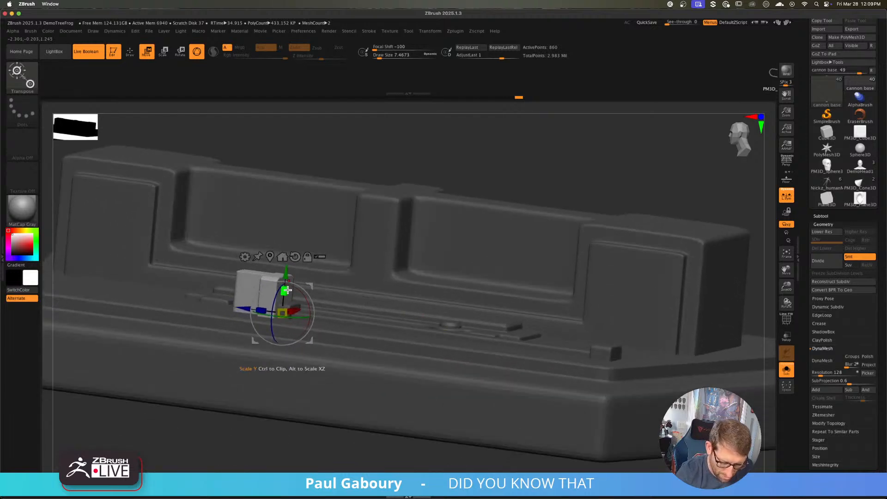
left_click_drag(286, 271, 288, 289)
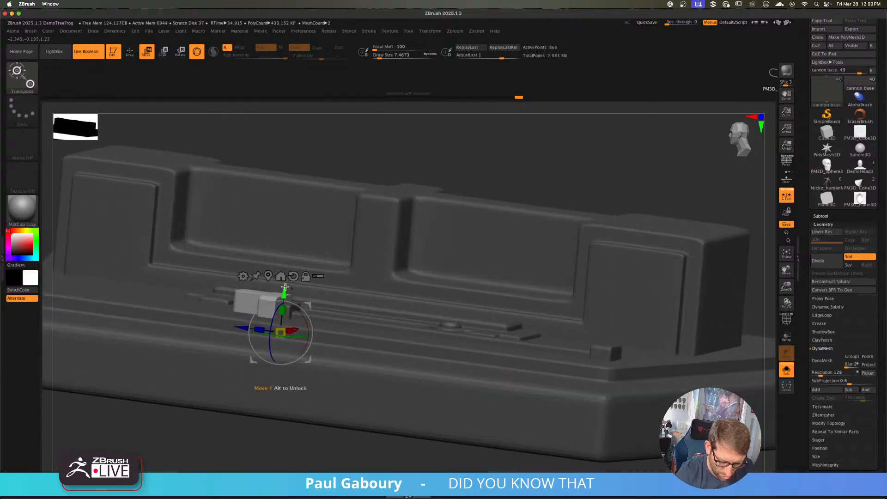
right_click_drag(471, 354, 407, 410, "ctrl")
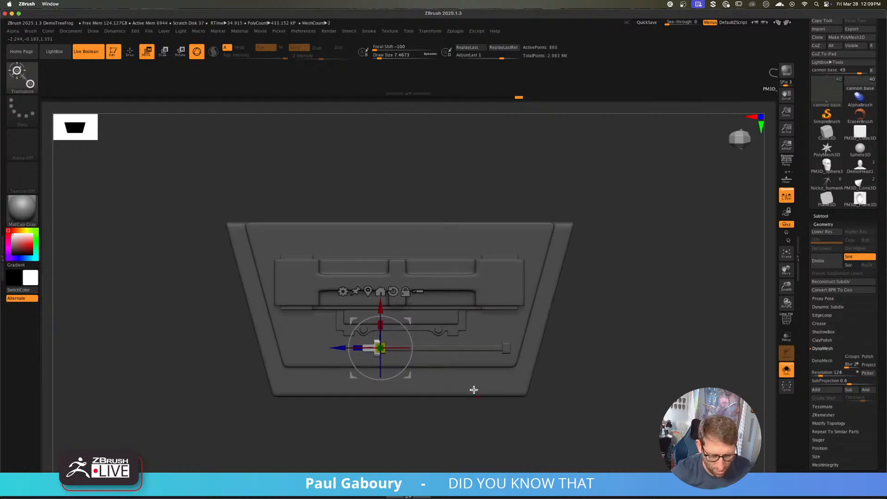
mouse_move(470, 408)
right_mouse_down("alt")
mouse_move(485, 410)
mouse_move(498, 353)
right_mouse_up("alt")
key("q")
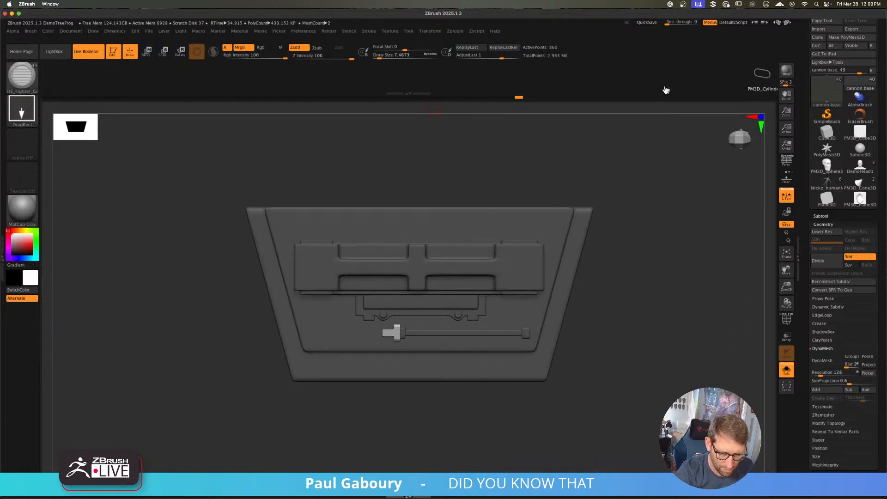
- Replace the end greeble with Greeble13, turn it to face outward and move it to the far end of the flat area
mouse_move(666, 89)
left_mouse_down()
mouse_move(497, 83)
mouse_move(384, 133)
left_mouse_up()
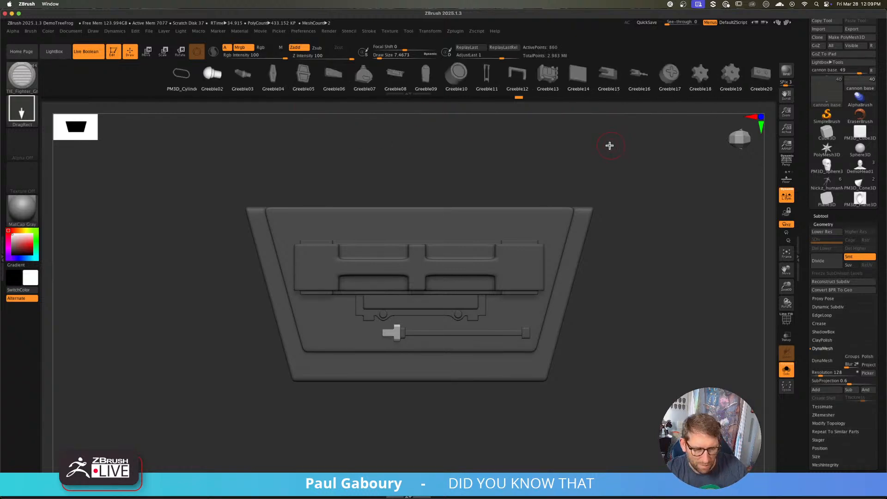
key("w")
left_click(548, 74)
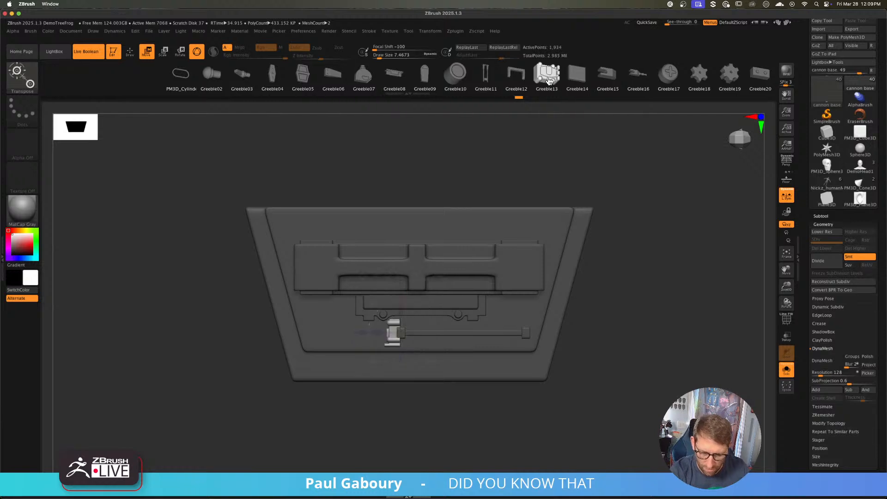
left_click_drag(417, 331, 459, 264)
right_click_drag(459, 265, 482, 387)
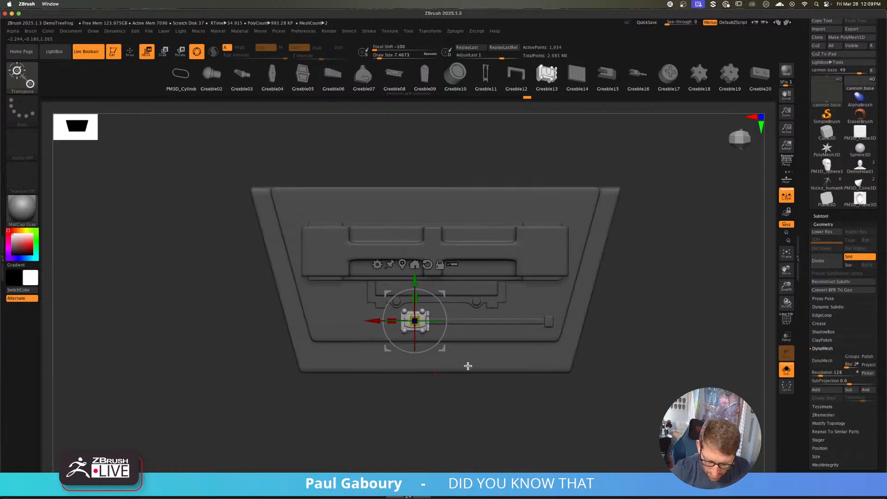
left_click_drag(378, 321, 299, 322)
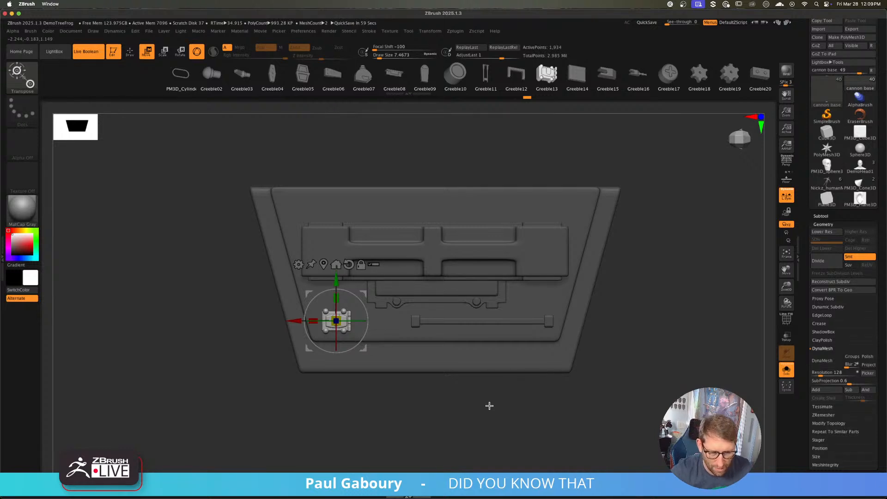
- Mask the rod except for the outer edge of its end cap, stretch the cap to meet Greeble13 and clear the mask
left_click(418, 324, "ctrl")
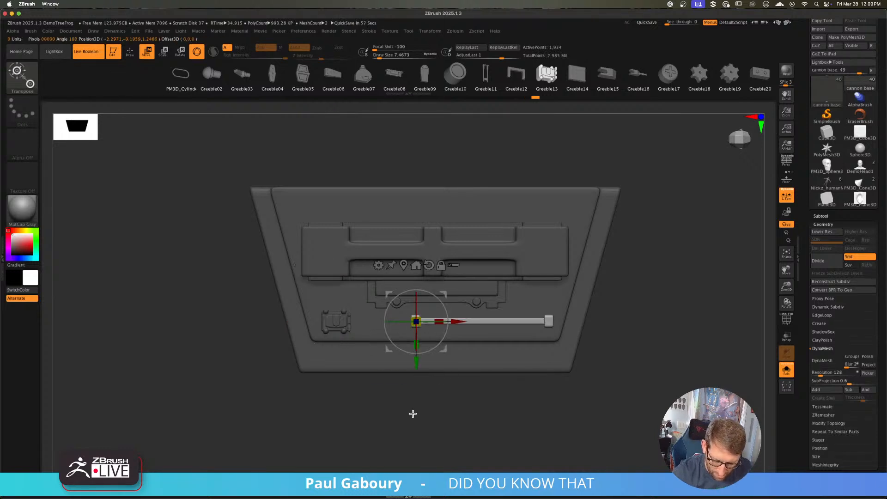
left_click_drag(625, 398, 417, 250, "ctrl")
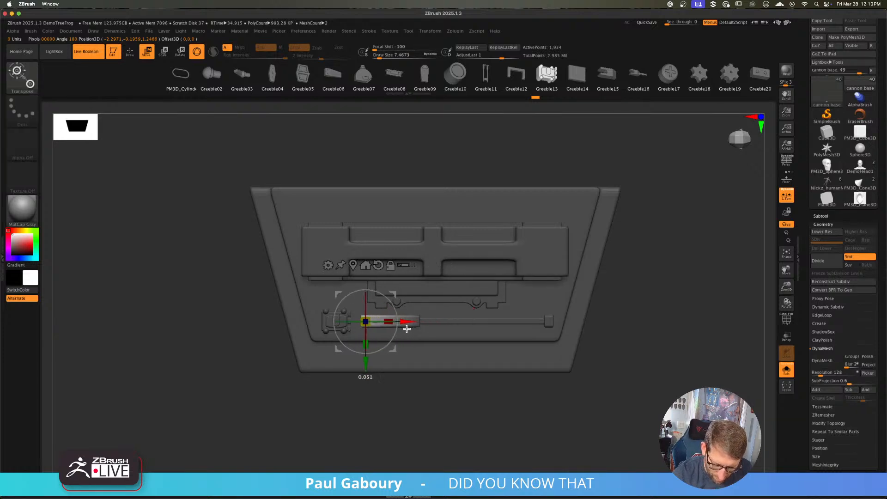
mouse_move(422, 406)
left_mouse_down()
mouse_move(418, 356)
mouse_move(439, 368)
mouse_move(396, 352)
mouse_move(440, 420)
left_mouse_up()
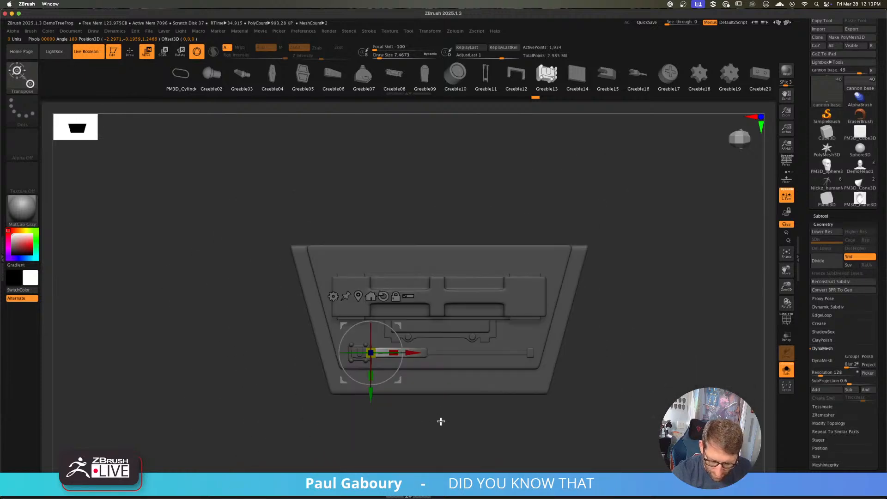
mouse_move(541, 408)
left_mouse_down("ctrl")
mouse_move(578, 420)
mouse_move(536, 407)
mouse_move(497, 339)
mouse_move(513, 323)
mouse_move(526, 356)
mouse_move(534, 245)
mouse_move(515, 374)
left_mouse_up("ctrl")
key("q")
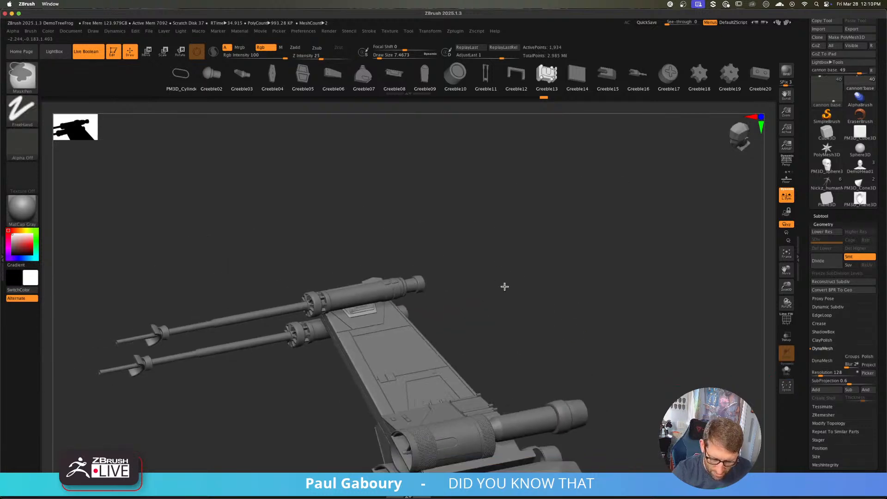
- Try to place Greeble14 on the panel's outer rim with the whole X-wing shown, and reposition it with the gizmo
mouse_move(495, 320)
left_mouse_down()
mouse_move(490, 291)
mouse_move(513, 295)
mouse_move(538, 379)
mouse_move(526, 372)
mouse_move(493, 303)
mouse_move(470, 372)
mouse_move(510, 394)
left_mouse_up()
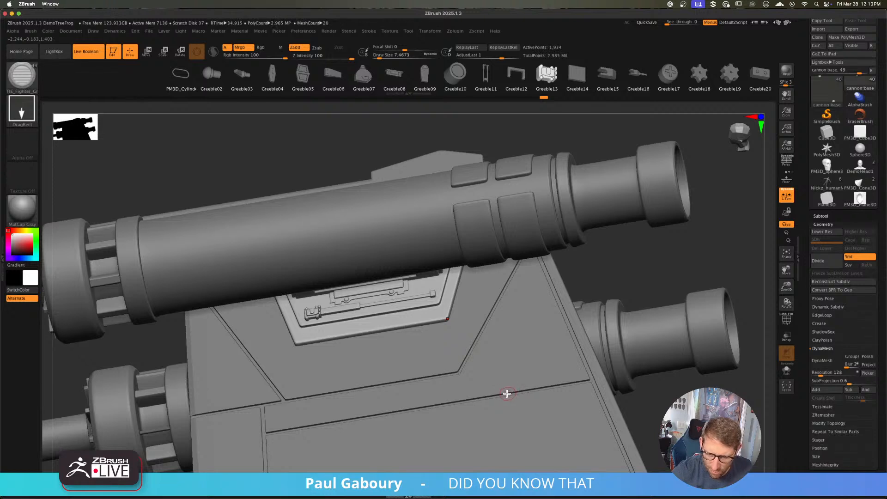
left_click(577, 83)
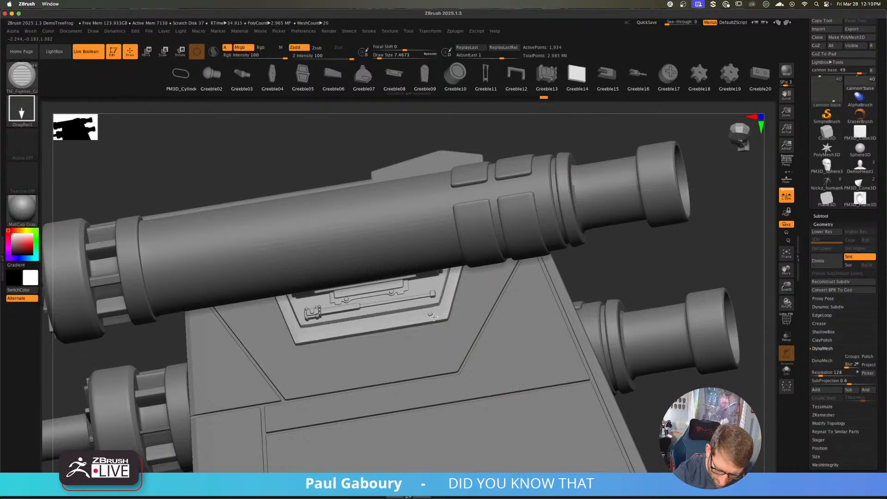
left_click_drag(429, 323, 430, 319)
key("super+z")
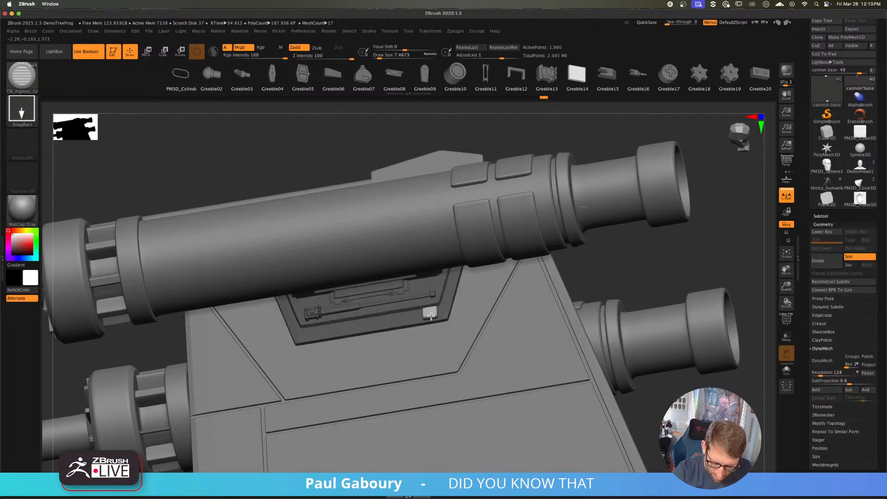
key("w")
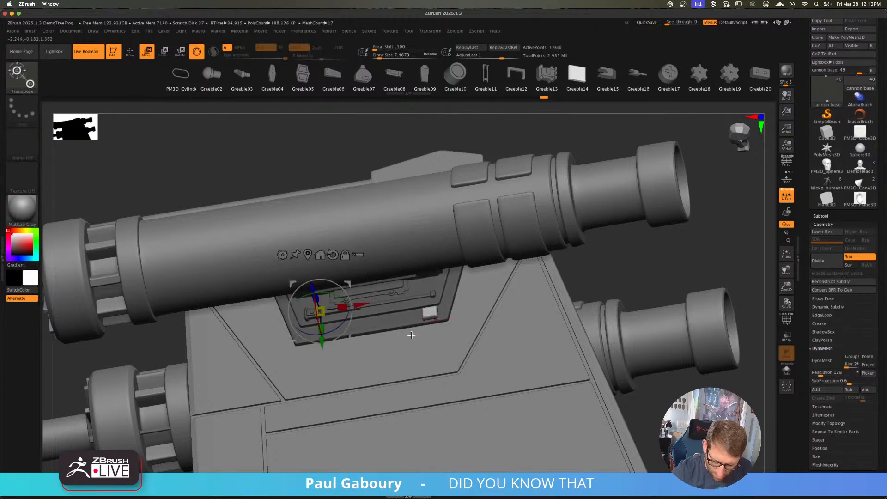
left_click(310, 255)
right_click_drag(491, 307, 504, 334)
left_click_drag(435, 299, 433, 303)
key("ctrl+z")
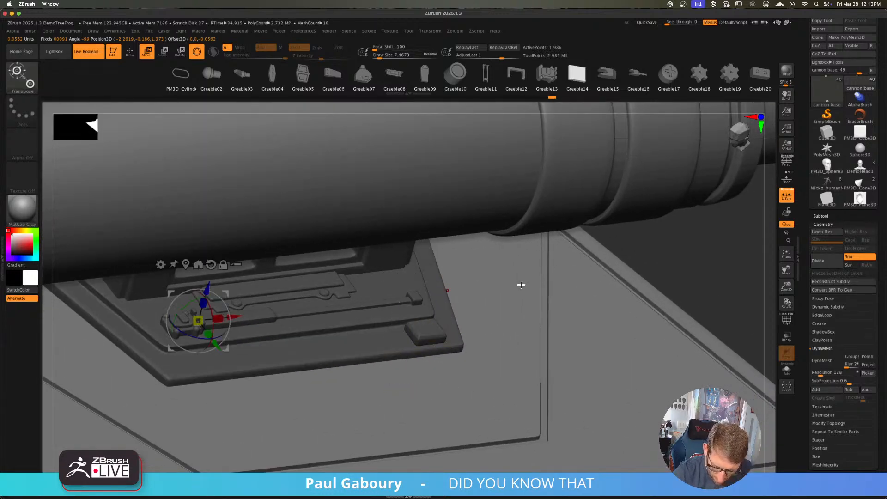
- Show only the panel and undo the insertion of Greeble14
left_click_drag(634, 264, 719, 291, "ctrl")
left_click(786, 370)
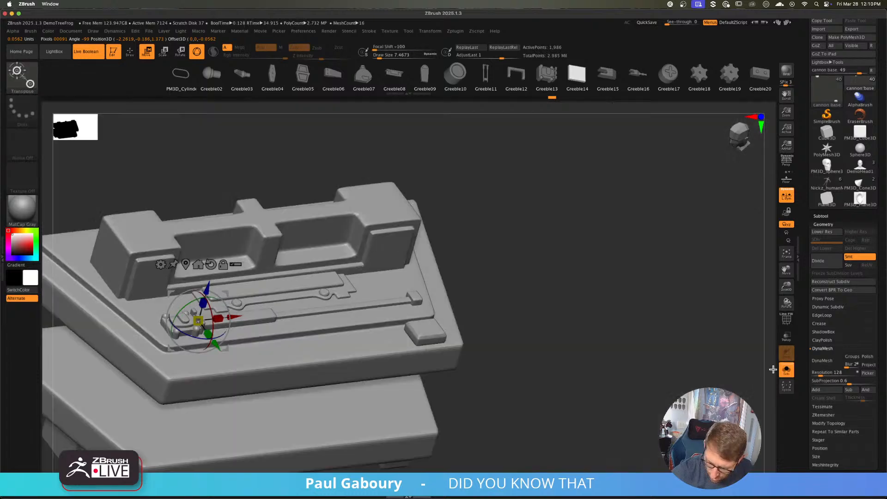
left_click(521, 377, "ctrl")
key("ctrl+z")
key("ctrl+z")
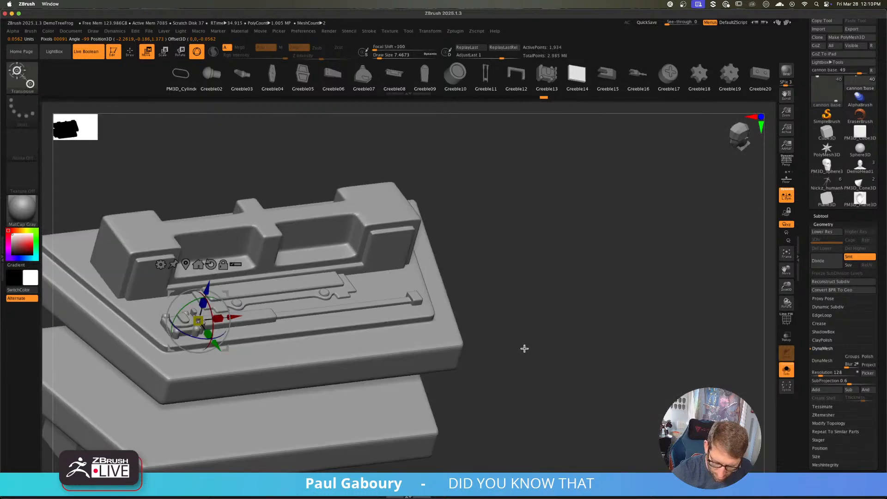
- Insert Greeble14 on the panel's outer rim below the rod, centre the gizmo on it and sink it slightly into the rim
left_click_drag(522, 348, 511, 368, "shift")
key("q")
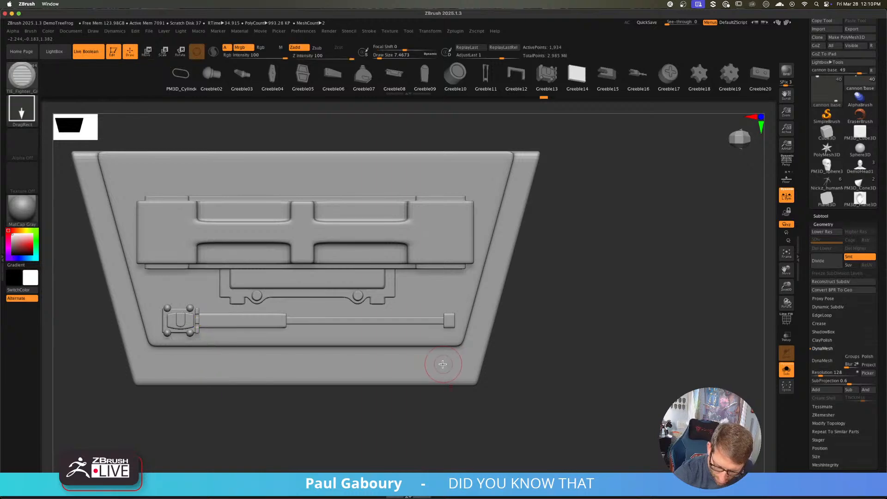
left_click_drag(443, 364, 443, 371)
left_click_drag(465, 406, 498, 343)
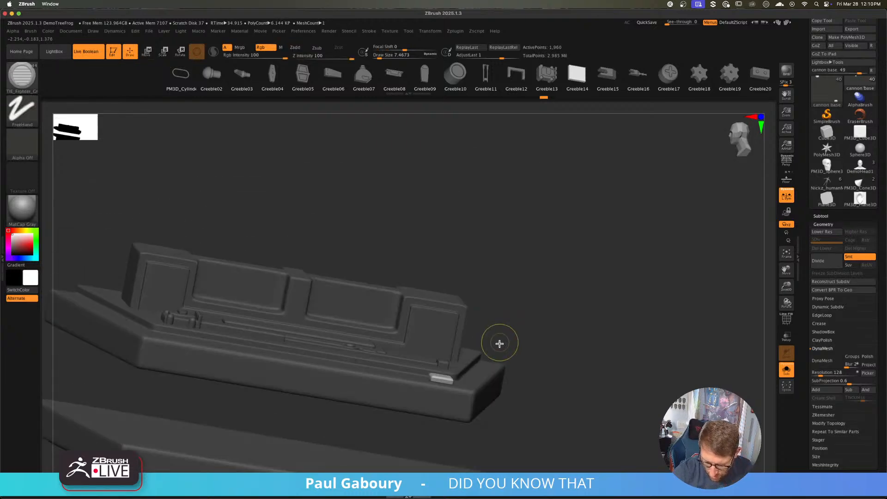
key("w")
left_click(126, 249)
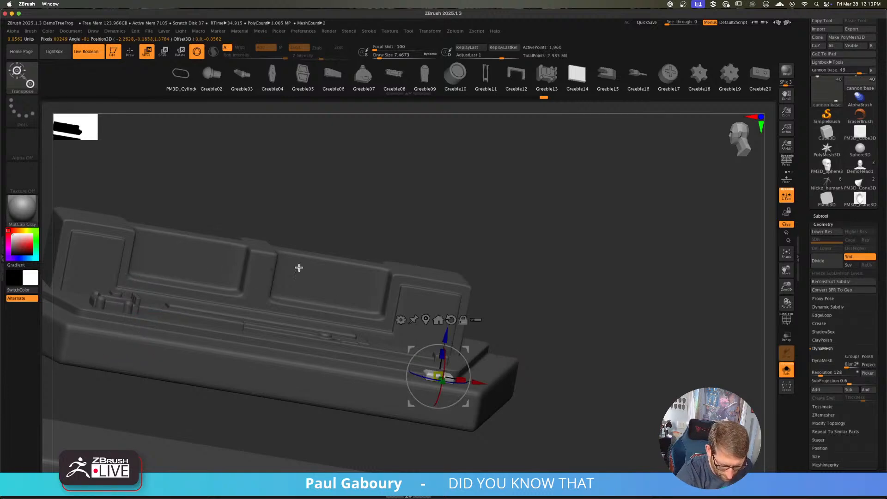
left_click_drag(446, 336, 445, 337)
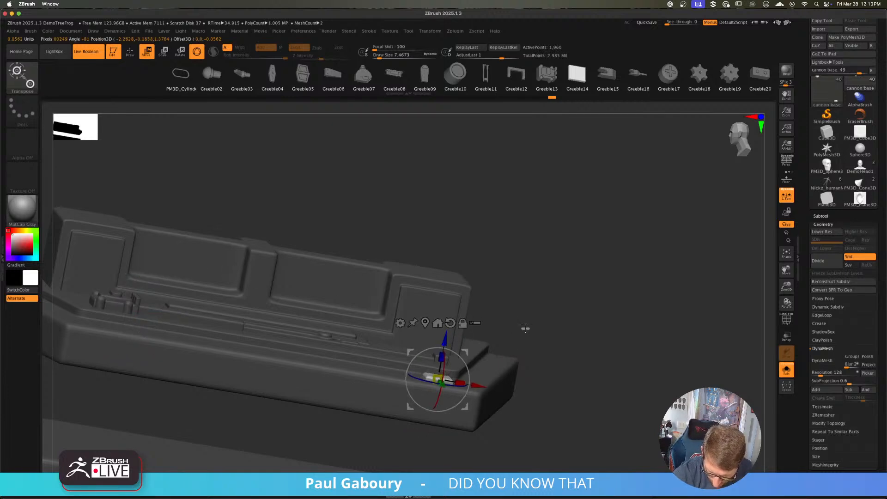
- Duplicate Greeble14 beside the original along the rim, clear the mask and return to draw mode
left_click_drag(524, 326, 442, 387, "shift")
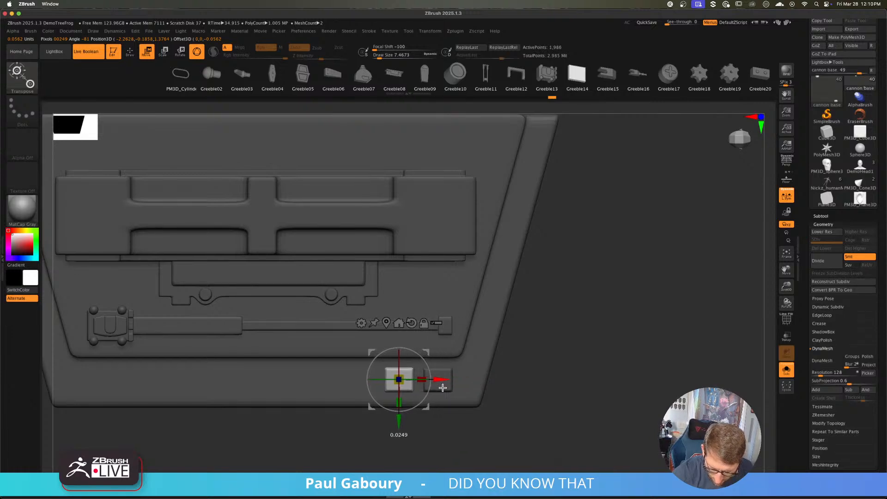
left_click_drag(542, 337, 519, 339, "ctrl")
key("Tab")
key("Tab")
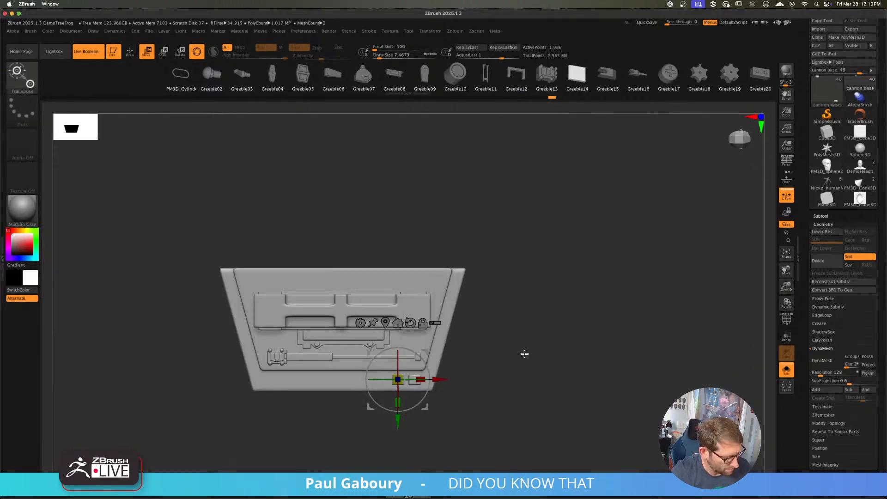
mouse_move(534, 371)
left_mouse_down()
mouse_move(487, 319)
mouse_move(677, 366)
left_mouse_up()
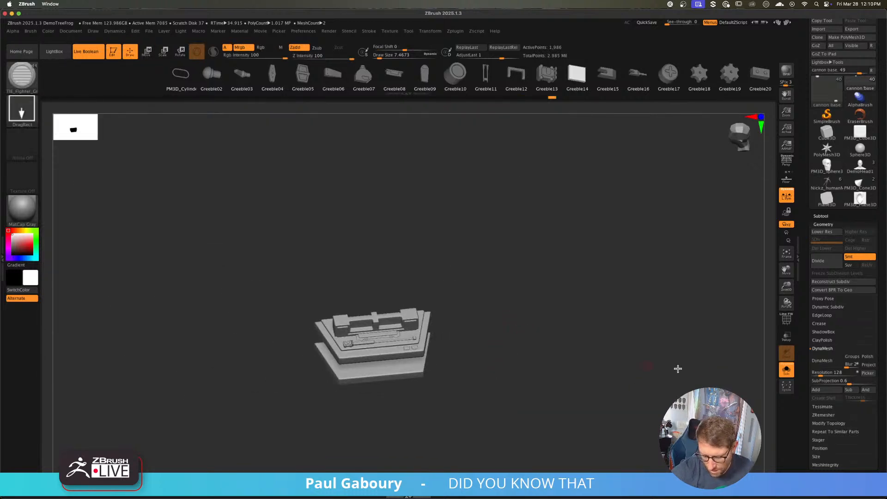
- Show the whole X-wing and examine the detailed panel between the wing cannons
left_click(786, 377)
mouse_move(608, 384)
right_mouse_down("ctrl")
mouse_move(526, 334)
mouse_move(527, 370)
mouse_move(495, 303)
mouse_move(531, 319)
mouse_move(519, 376)
mouse_move(525, 421)
mouse_move(574, 394)
mouse_move(505, 333)
mouse_move(540, 303)
mouse_move(539, 334)
right_mouse_up("ctrl")
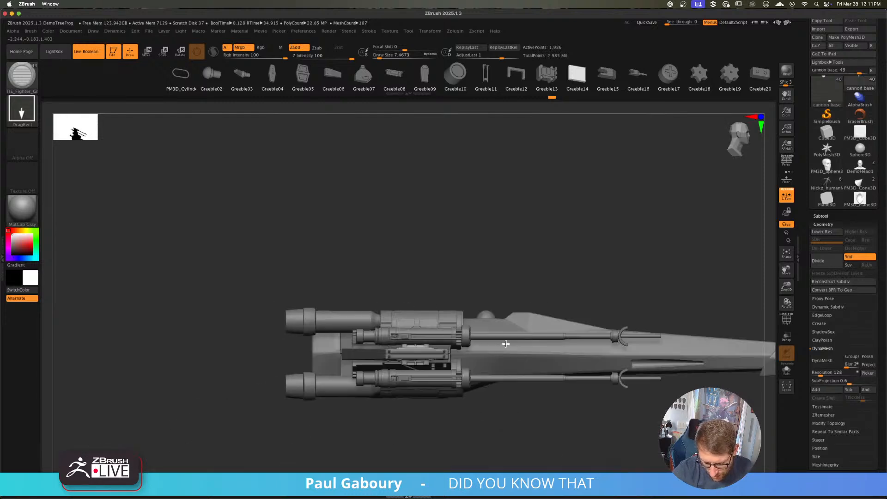
mouse_move(456, 371)
right_mouse_down("ctrl")
mouse_move(498, 393)
mouse_move(494, 361)
mouse_move(475, 374)
right_mouse_up("ctrl")
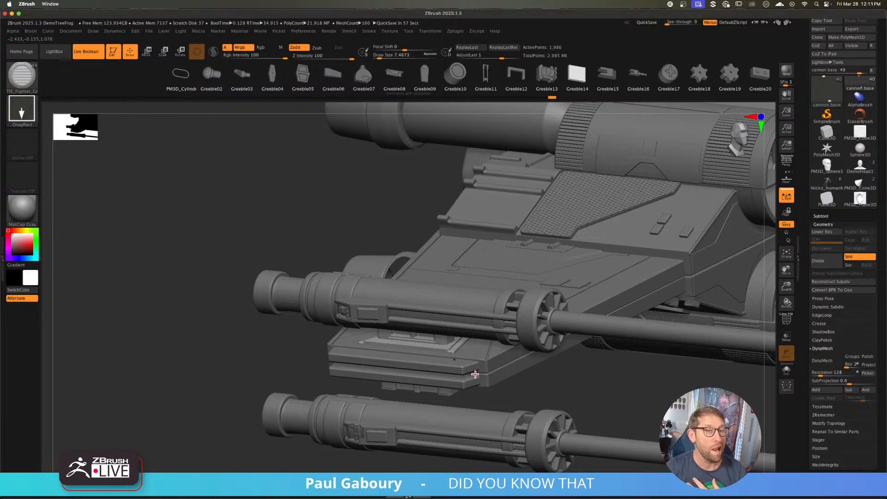
- Isolate the panel, show its polyframe and drop it to a lower subdivision level
left_click(787, 370)
right_click_drag(451, 366, 452, 402, "ctrl")
key("shift+f")
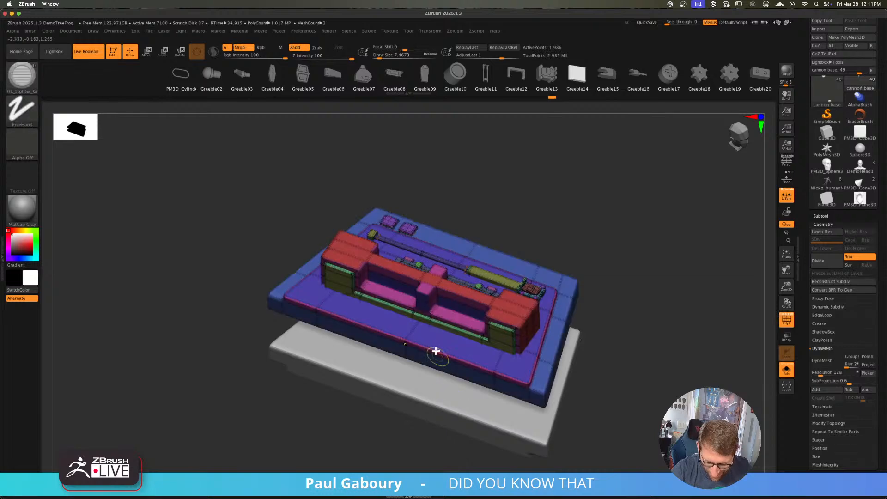
mouse_move(438, 359)
right_mouse_down("ctrl")
mouse_move(457, 386)
mouse_move(461, 375)
right_mouse_up("ctrl")
key("shift+d")
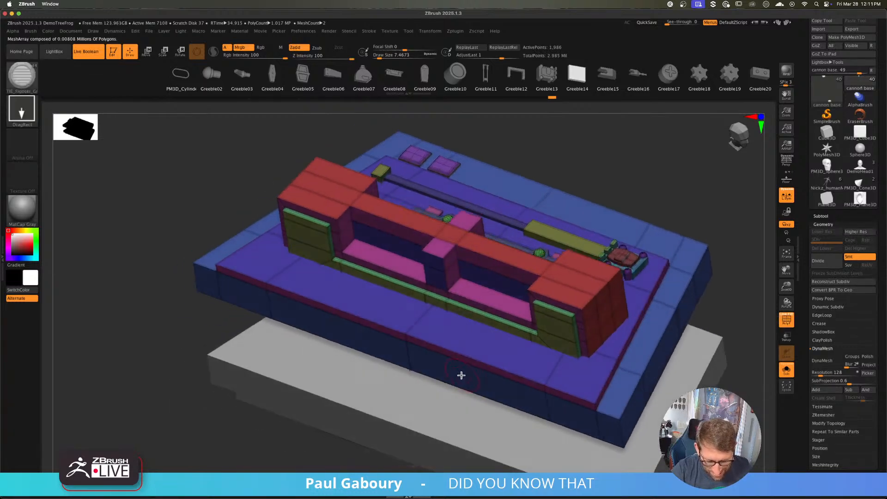
- Set the draw size to 2 and switch to the ZModeler brush
key("s")
left_click_drag(444, 343, 440, 341)
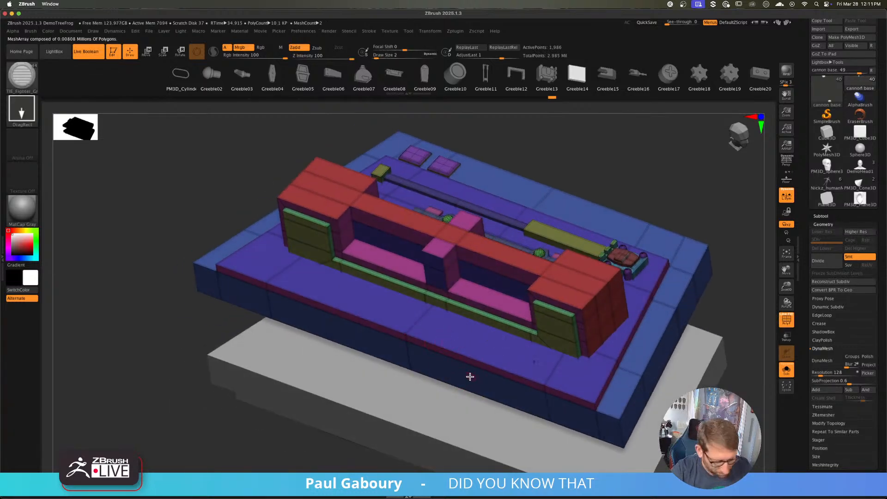
key("b")
key("z")
key("m")
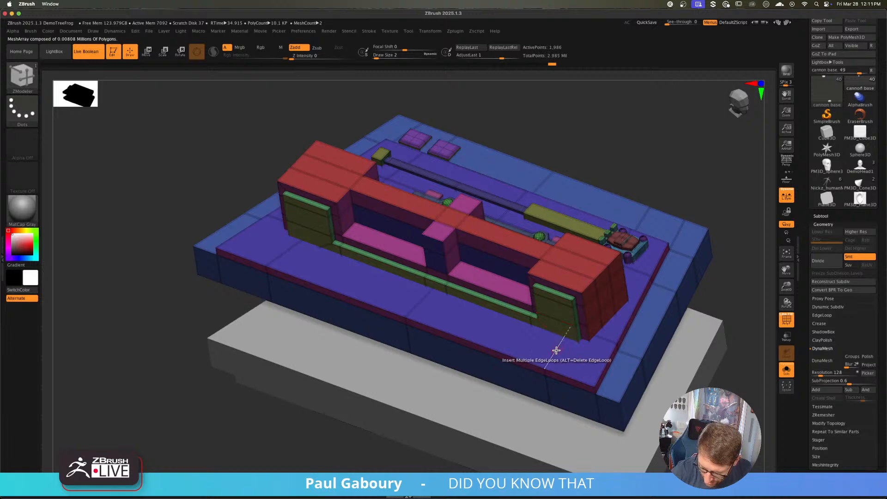
- Set the ZModeler edge Insert target to Single EdgeLoop and insert a lengthwise loop near the panel's front edge
key("space")
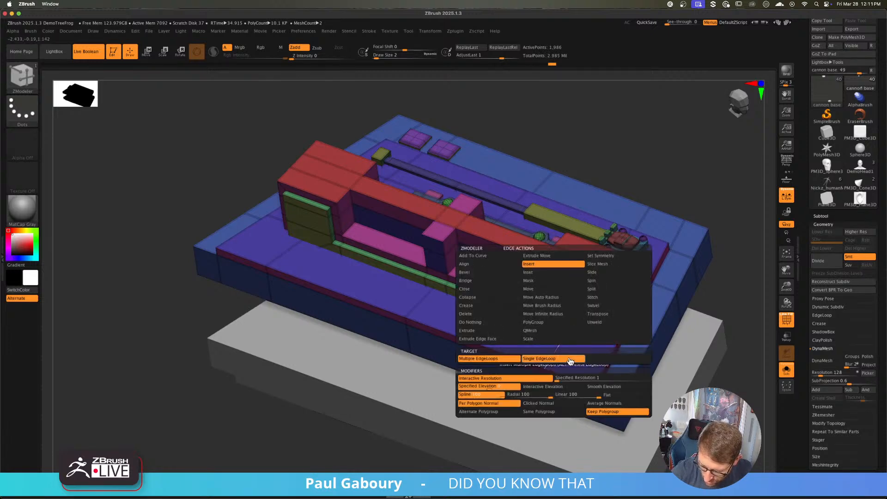
left_click(540, 359)
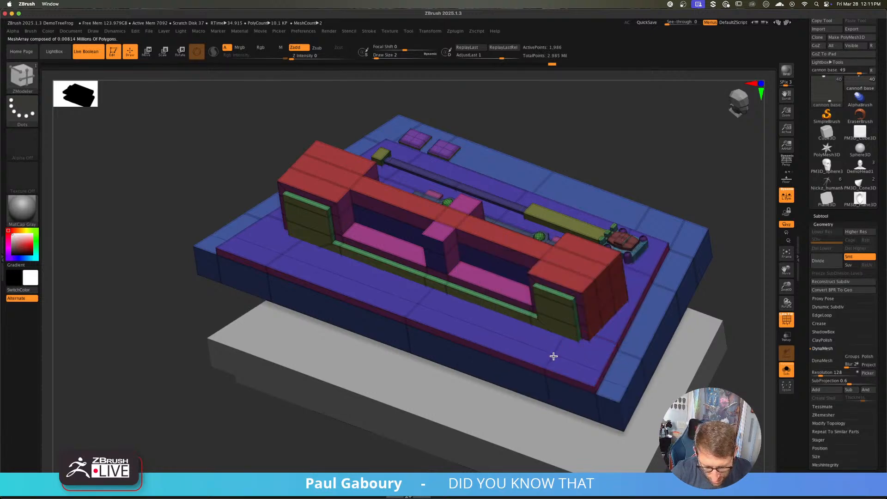
left_click(550, 361)
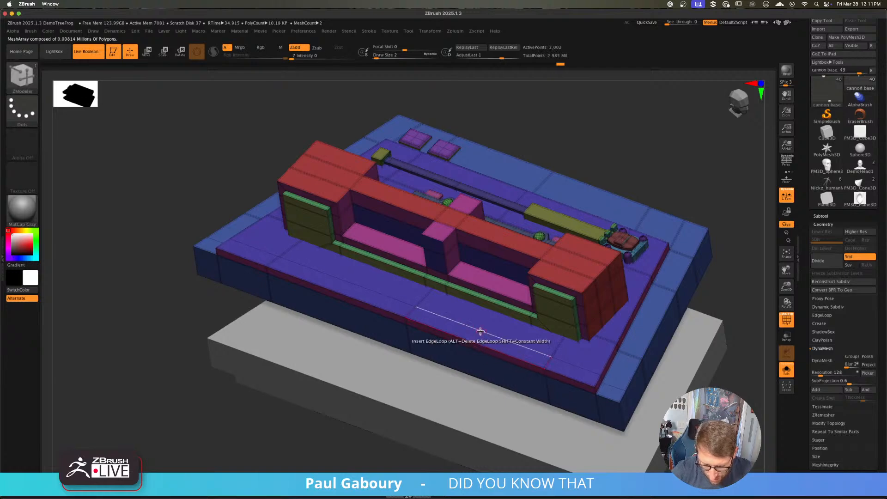
- Turn off Local Symmetry for the panel
right_click_drag(501, 345, 541, 371, "shift")
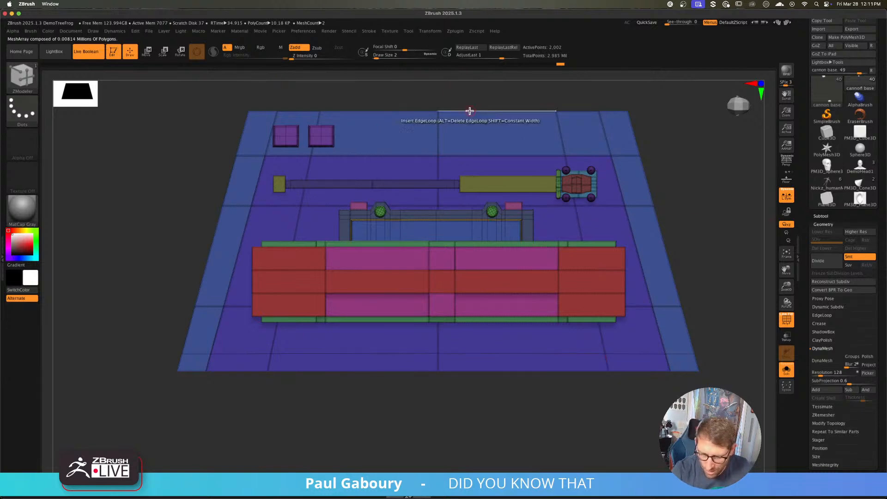
left_click(430, 31)
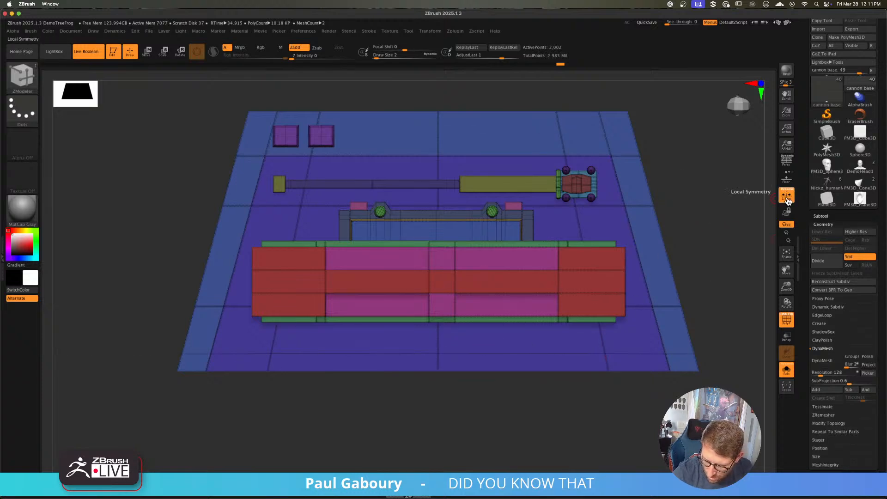
mouse_move(475, 349)
right_mouse_down("ctrl")
mouse_move(392, 351)
mouse_move(428, 320)
right_mouse_up("ctrl")
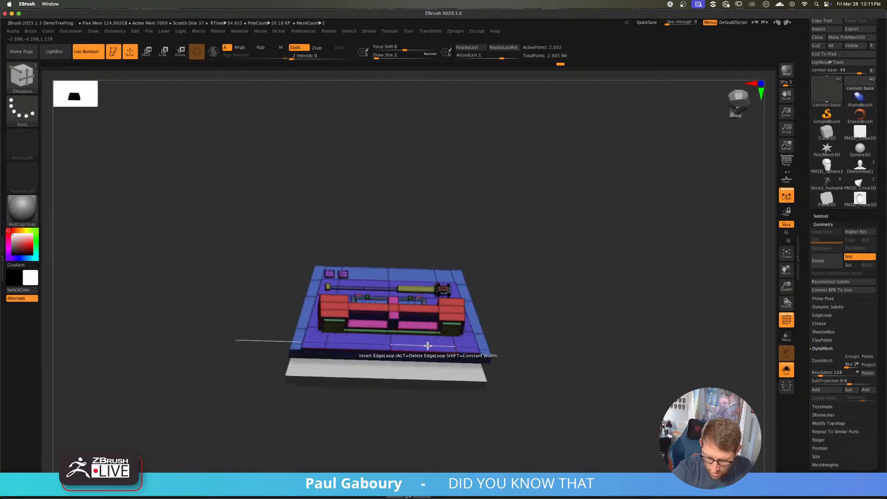
left_click(785, 196)
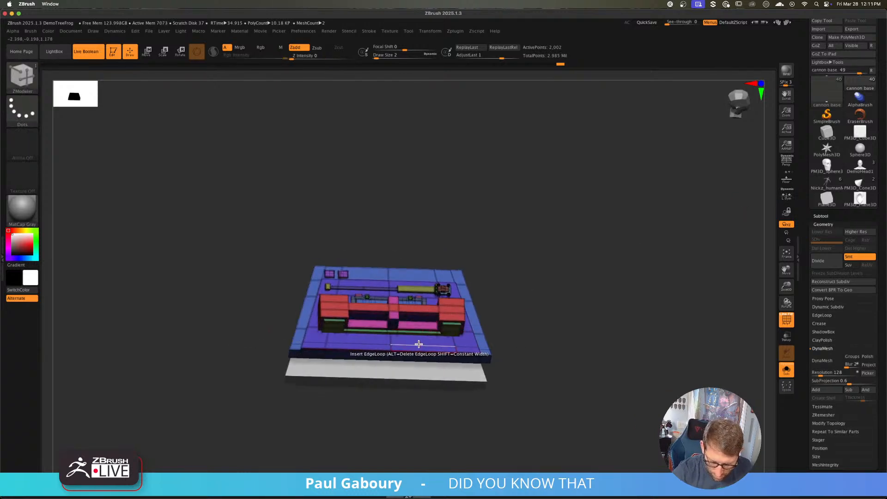
right_click_drag(419, 344, 402, 350, "shift")
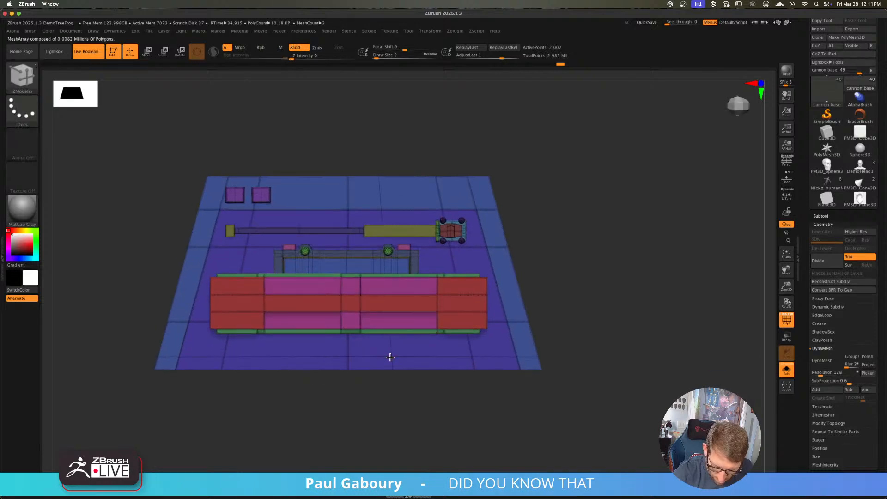
- Insert one crosswise edge loop on each side of the panel's centre line, undoing misplaced attempts
left_click_drag(379, 364, 412, 390)
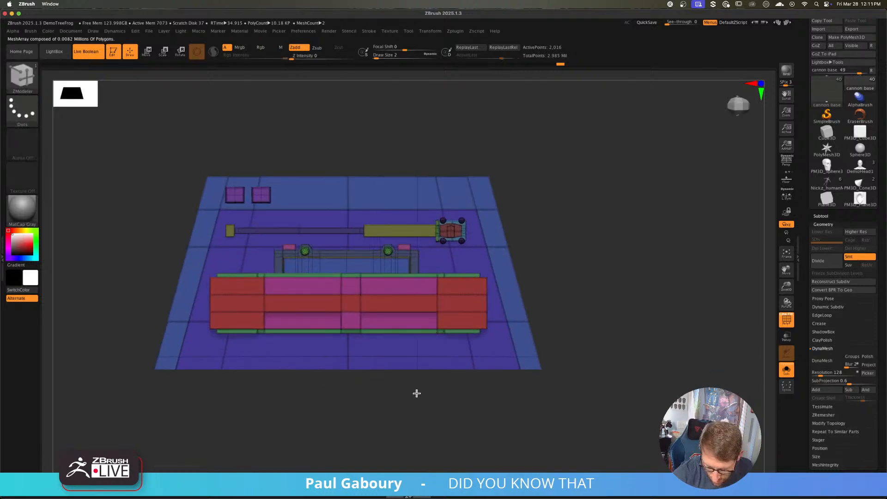
left_click(264, 370)
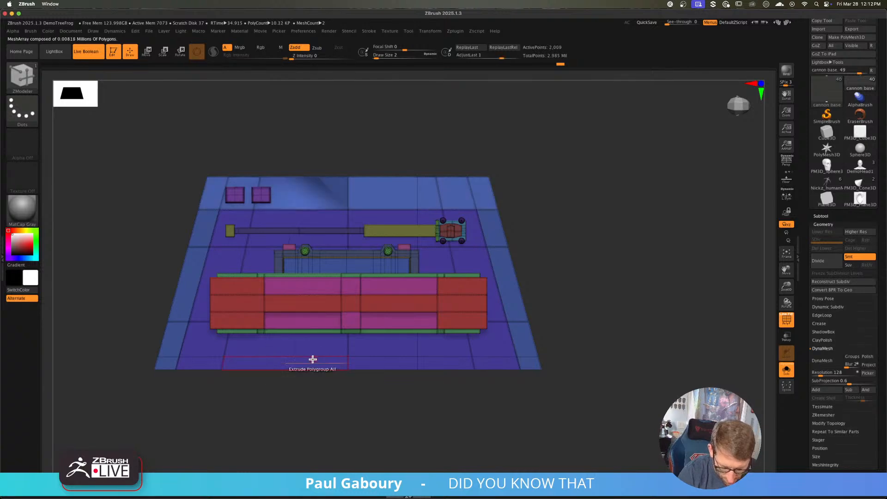
key("ctrl")
key("ctrl+z")
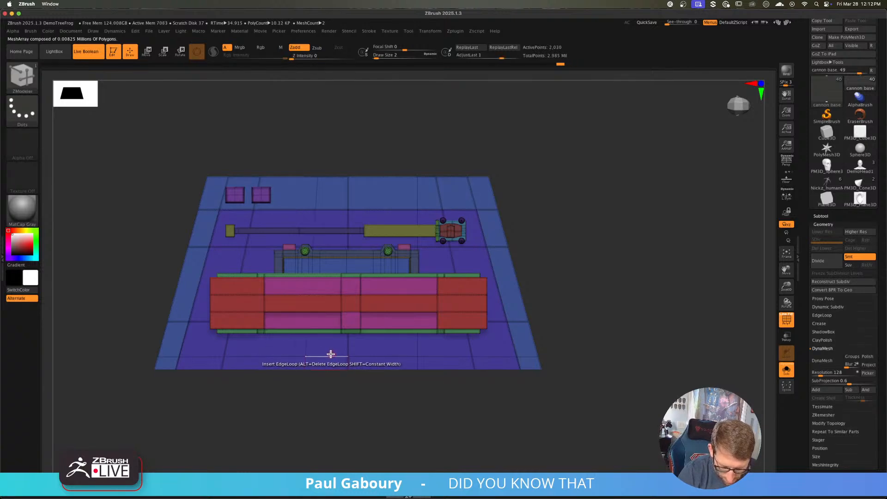
left_click(304, 363, "alt")
left_click_drag(295, 401, 329, 377)
key("ctrl+z")
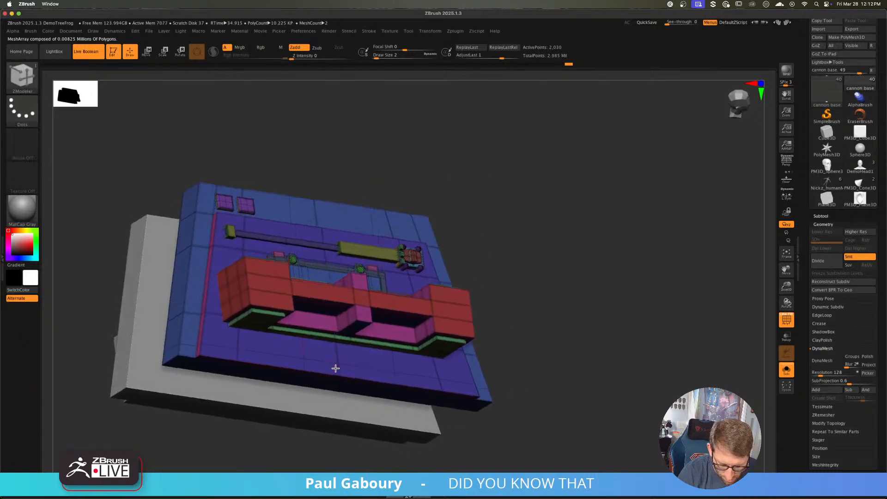
mouse_move(334, 368)
right_mouse_down()
mouse_move(336, 403)
mouse_move(332, 372)
right_mouse_up()
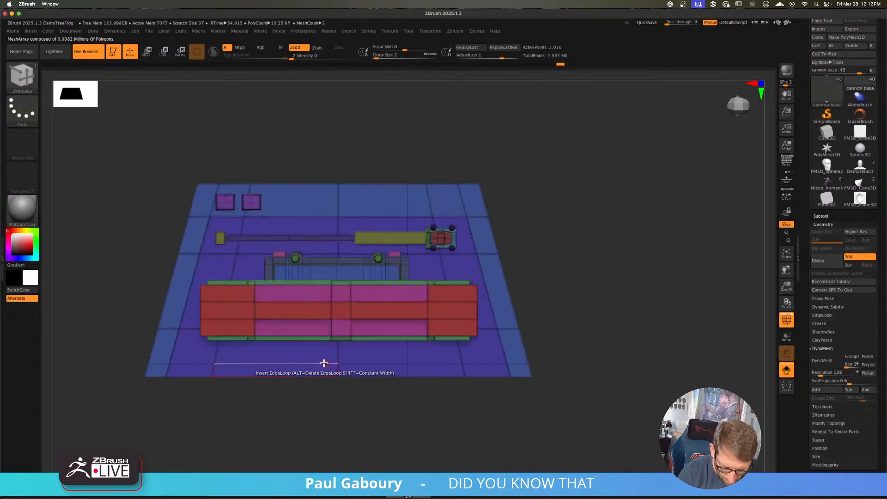
left_click_drag(285, 377, 262, 383)
- With QMesh set to A Single Poly, mark the central faces of the panel's thin front edge and push them inward into a notch
right_click_drag(351, 414, 412, 375)
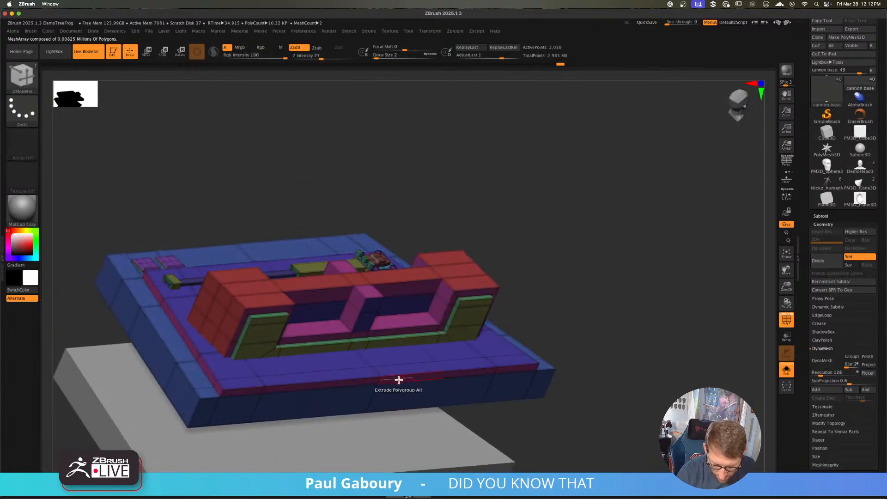
key("space")
left_click(371, 256)
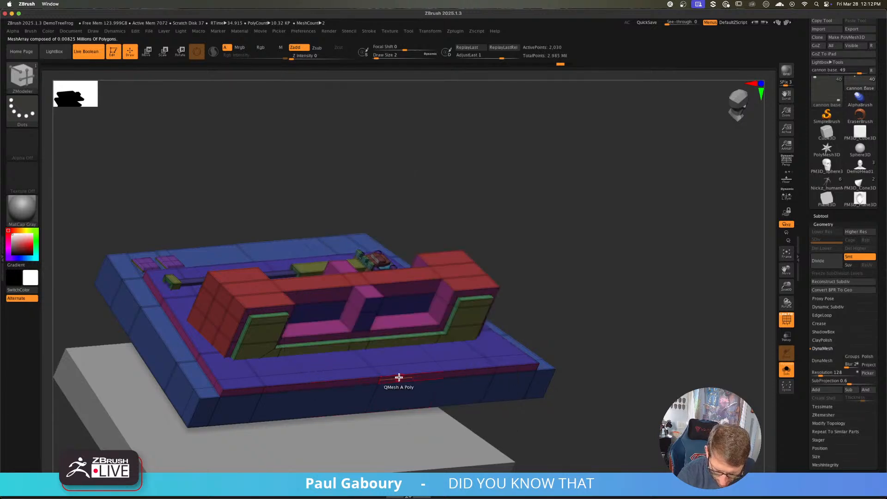
left_click(366, 383)
left_click_drag(394, 379, 368, 380, "alt")
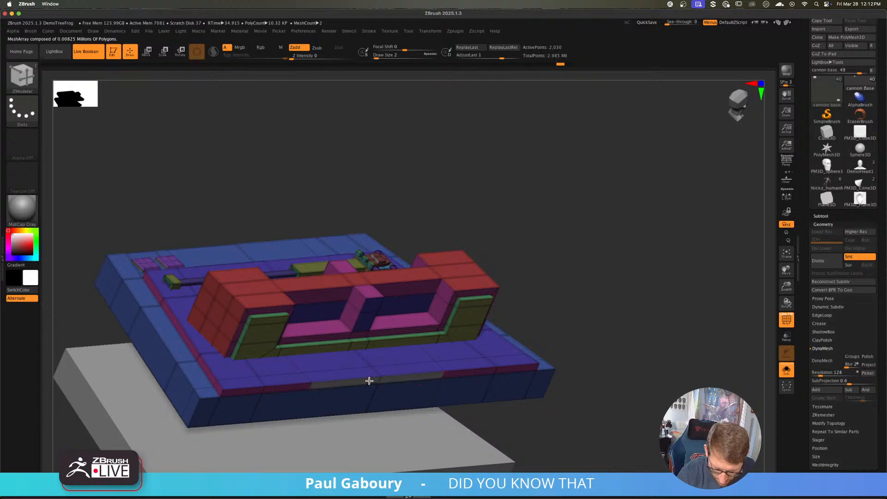
right_click_drag(355, 382, 432, 407)
left_click_drag(416, 368, 406, 357)
right_click_drag(504, 354, 434, 330, "ctrl")
- Isolate the panel's base mesh without the greebles and open the Crease settings
left_click_drag(608, 372, 562, 297, "ctrl+shift")
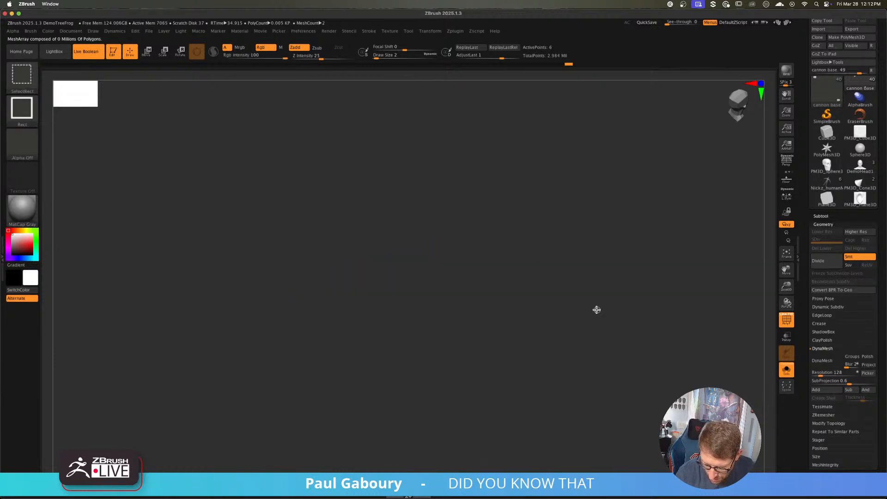
key("ctrl+shift+a")
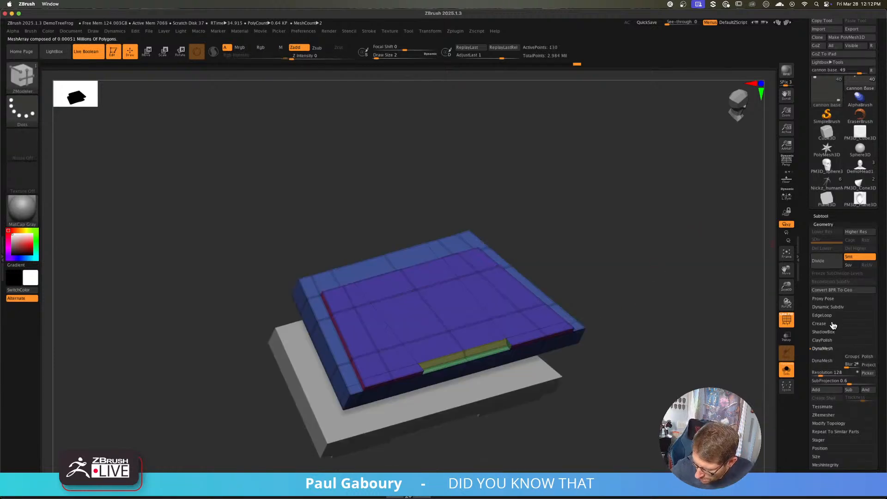
left_click(826, 350)
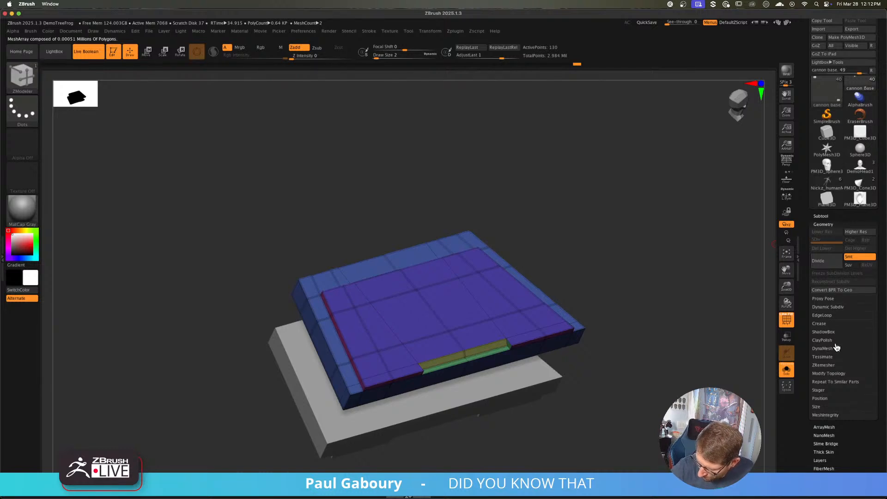
left_click(822, 324)
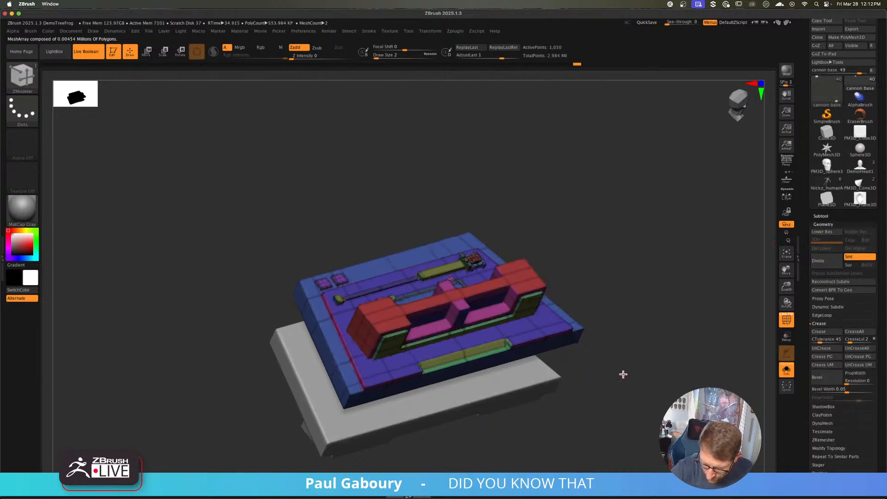
- Hide the polyframe and examine the whole X-wing with the notched panel in place
key("shift+f")
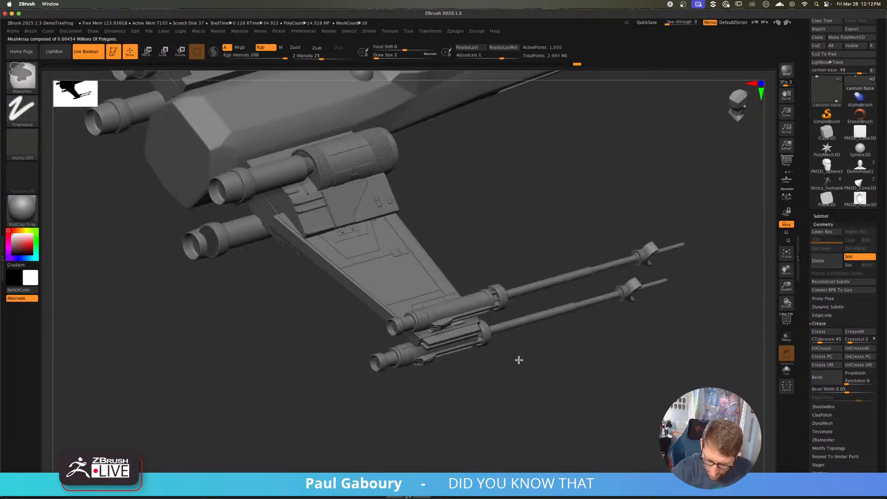
mouse_move(526, 382)
right_mouse_down()
mouse_move(519, 370)
mouse_move(518, 391)
mouse_move(516, 379)
right_mouse_up()
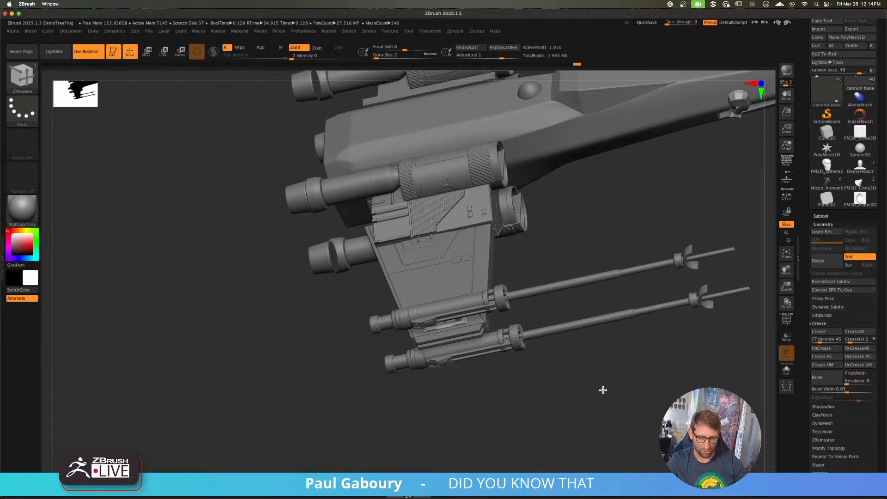
mouse_move(602, 388)
left_mouse_down()
mouse_move(608, 364)
mouse_move(608, 376)
left_mouse_up()
key("ctrl")
right_click_drag(561, 379, 552, 368, "ctrl")
mouse_move(600, 377)
right_mouse_down("alt")
mouse_move(512, 368)
mouse_move(503, 356)
mouse_move(519, 366)
mouse_move(513, 372)
mouse_move(523, 369)
right_mouse_up("alt")
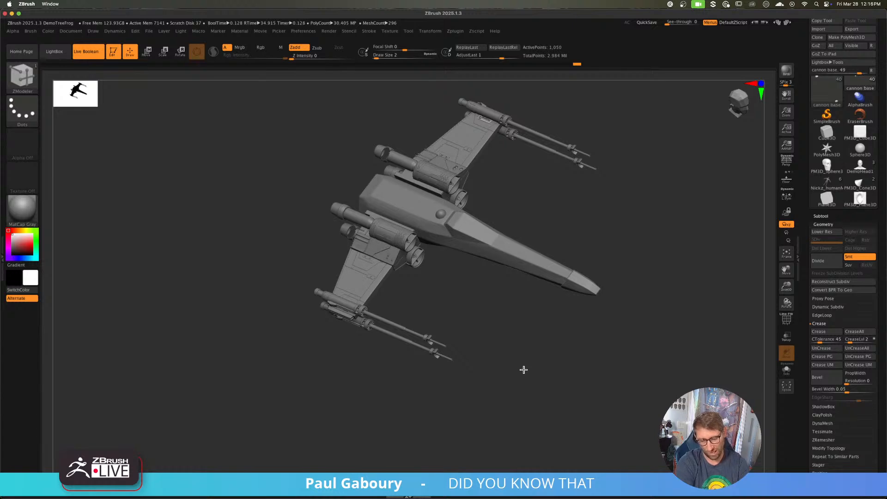
- Make the X-wing fuselage the active subtool and show its polyframe around the nose
left_click(532, 275, "alt")
key("shift+f")
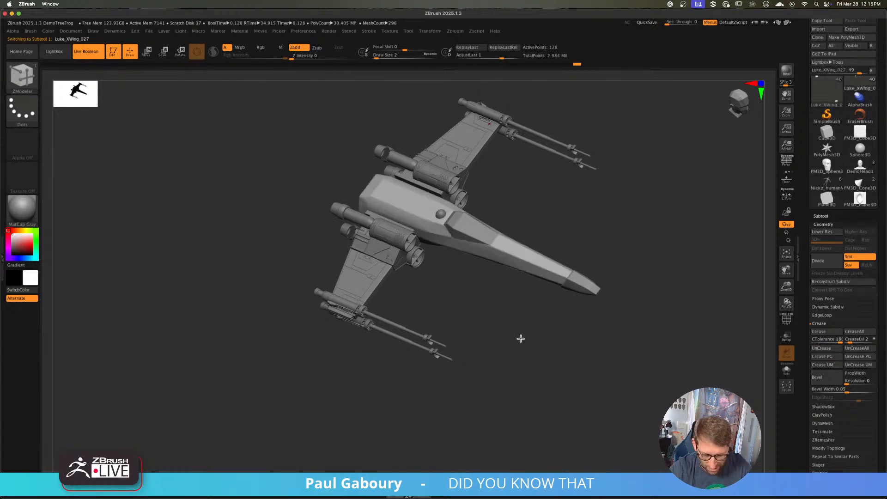
right_click_drag(534, 262, 574, 332, "ctrl")
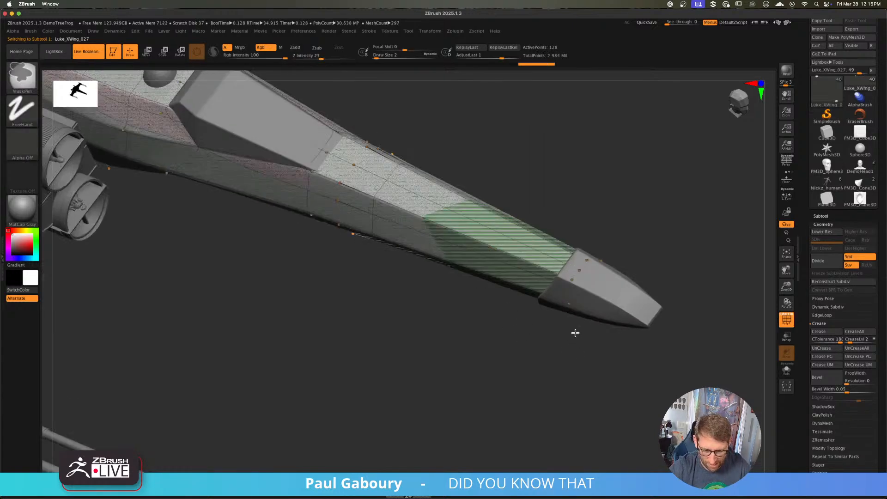
- Review the ZModeler polygon, edge and point actions on the fuselage, comparing Unweld with QMesh
key("space")
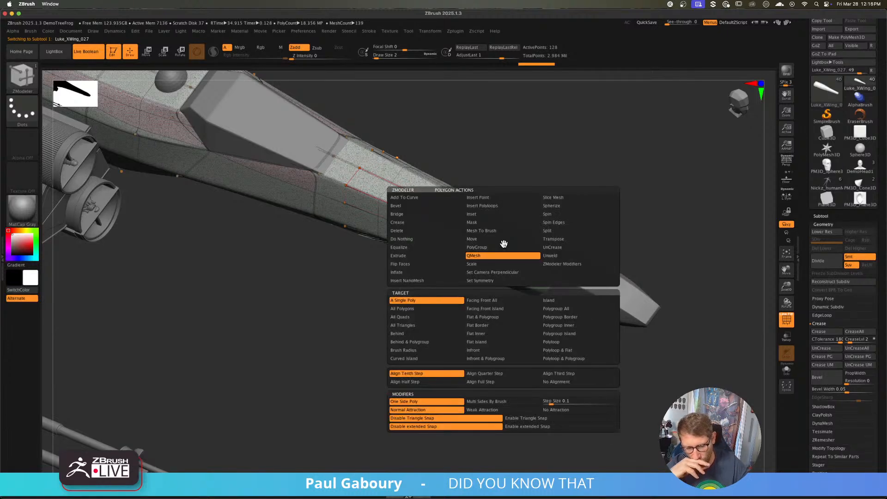
left_click(555, 257)
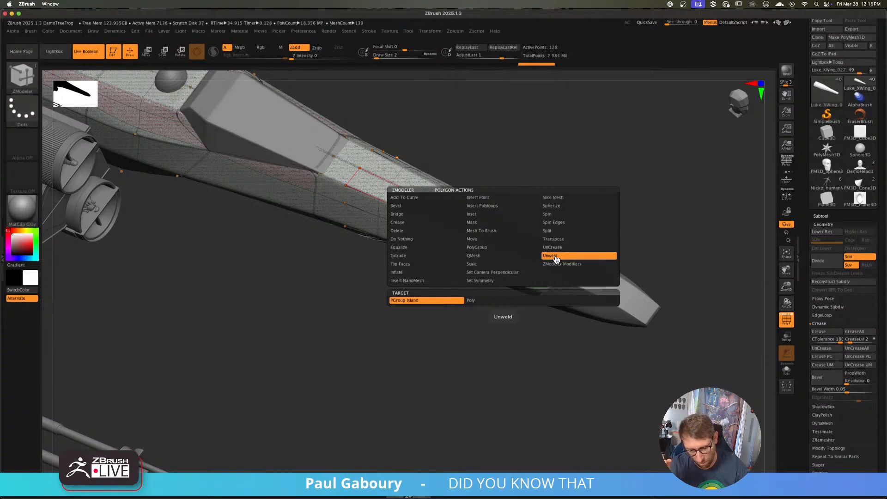
left_click(494, 257)
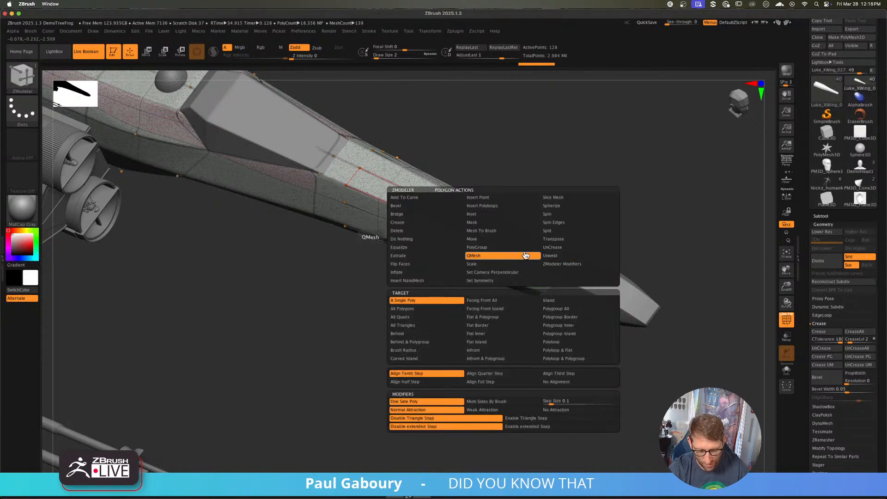
key("space")
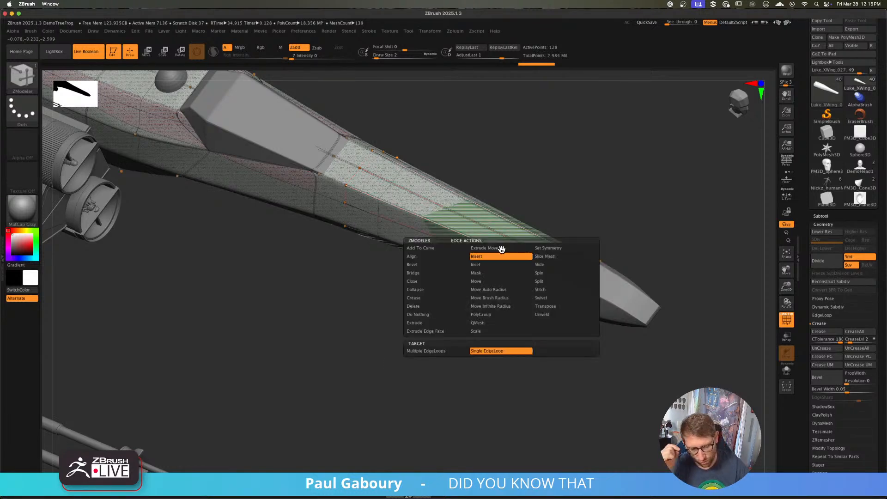
left_click(552, 318)
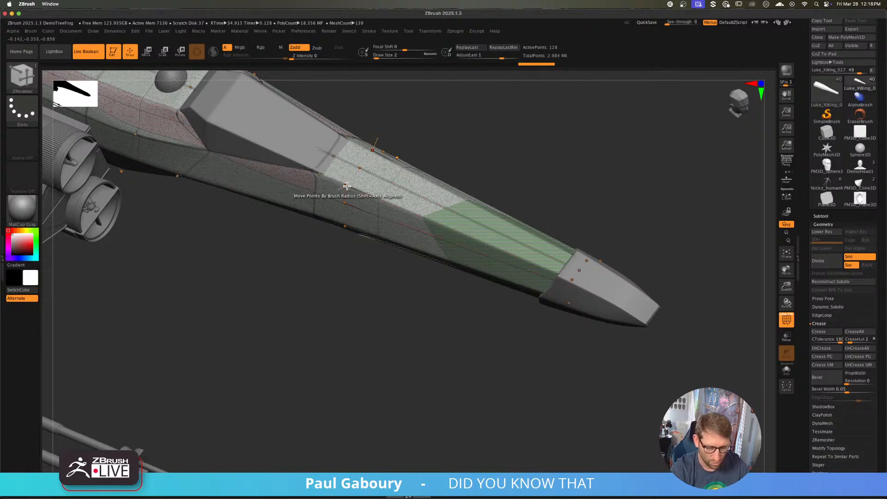
key("space")
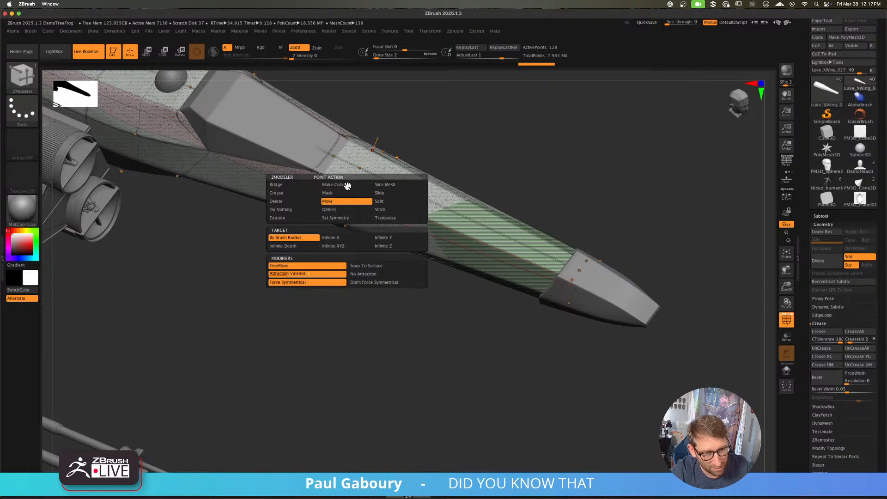
key("space")
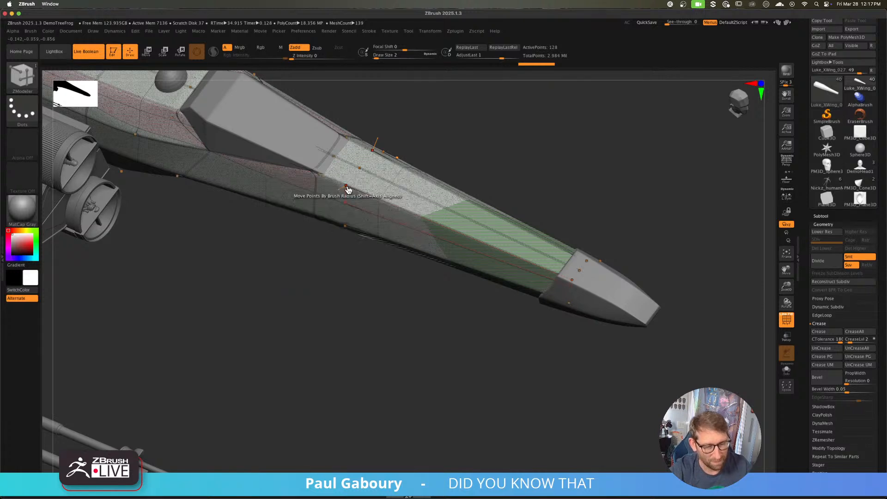
- Hide the fuselage polyframe, make the plates between the wing cannons (Main Wing1) the active subtool and show their polyframe
key("shift+f")
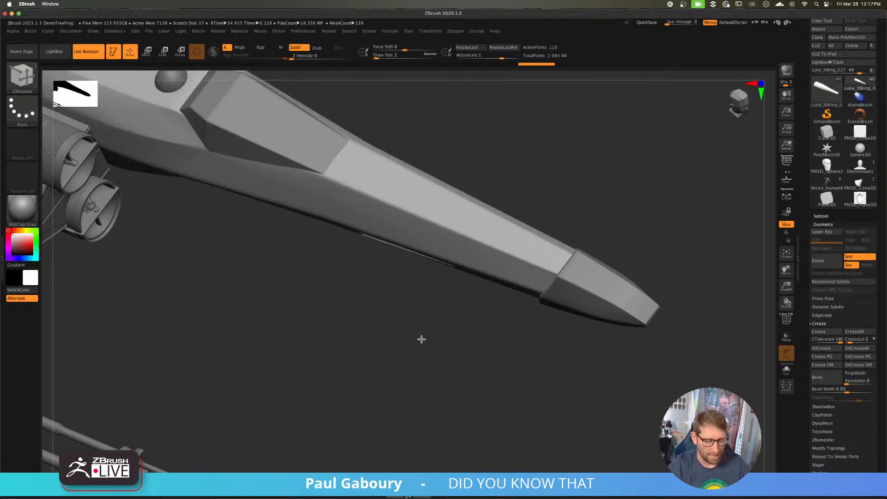
left_click_drag(402, 332, 609, 333, "alt")
key("s")
key("shift")
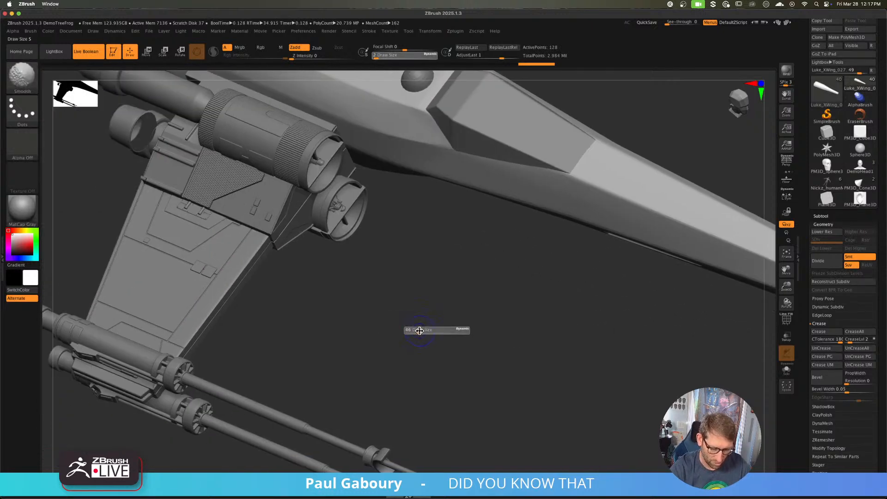
left_click_drag(437, 332, 625, 298, "alt")
left_click(343, 367, "alt")
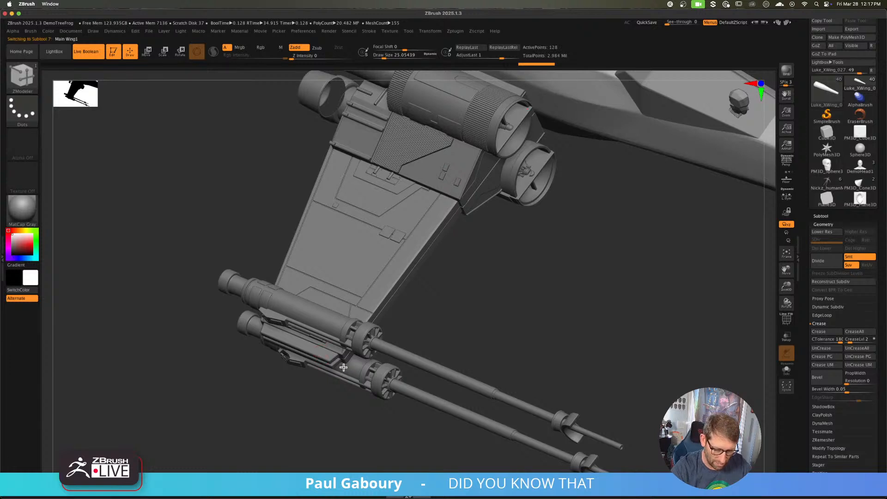
right_click_drag(343, 367, 376, 391, "ctrl")
key("shift+f")
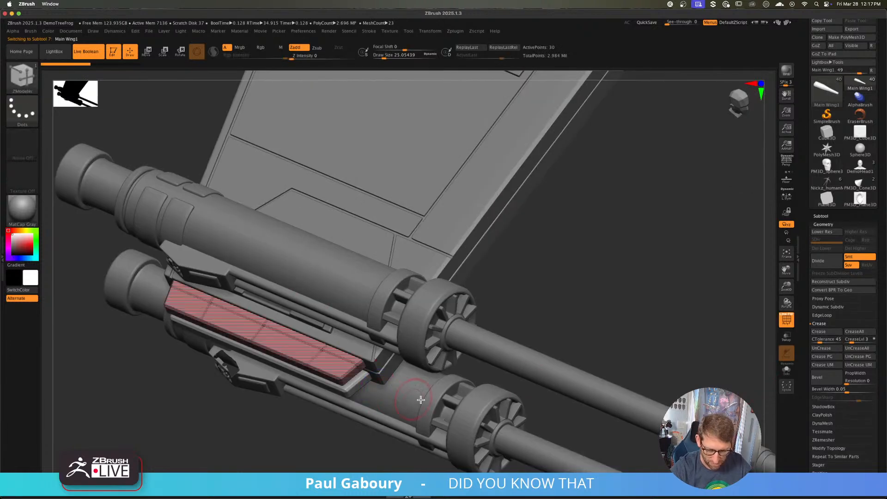
- Isolate the Main Wing1 plates and reduce the draw size to about 2.6
left_click(786, 371)
left_click_drag(369, 358, 464, 340, "shift")
right_click_drag(464, 339, 474, 317, "ctrl")
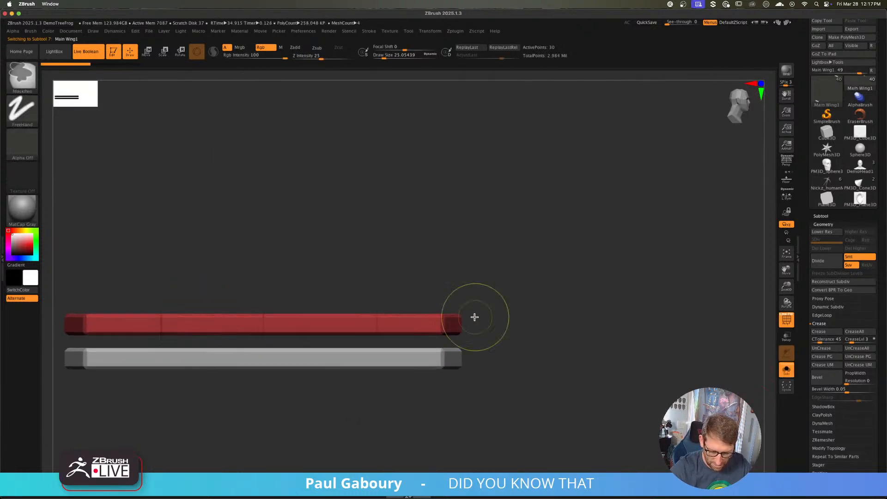
key("s")
left_click_drag(492, 320, 486, 321)
key("shift+f")
key("shift+f")
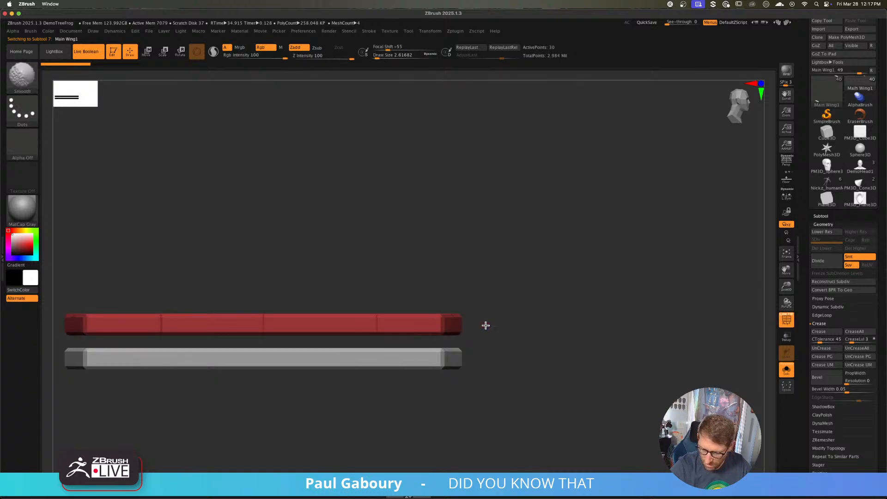
right_click_drag(485, 326, 475, 337)
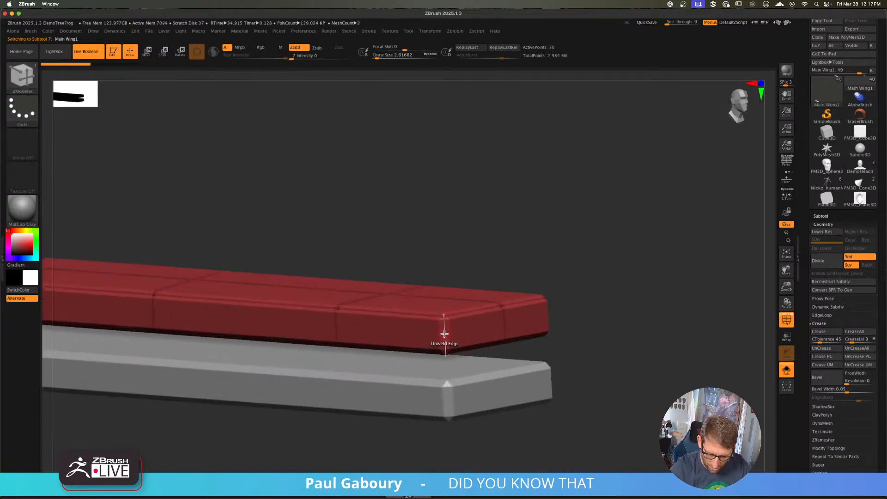
- Insert multiple edge loops around the sides of the plates, with Interactive Resolution and the Alternate Polygroup modifier
key("space")
left_click(441, 264)
left_click(400, 359)
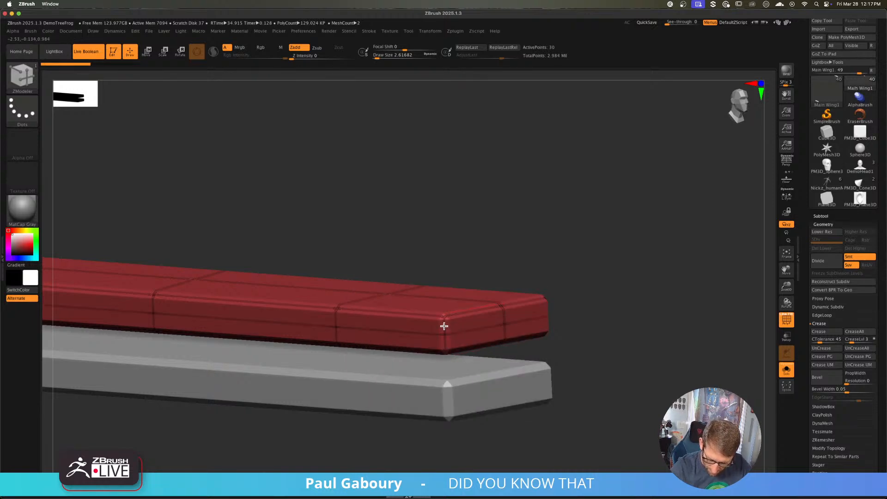
left_click(444, 326)
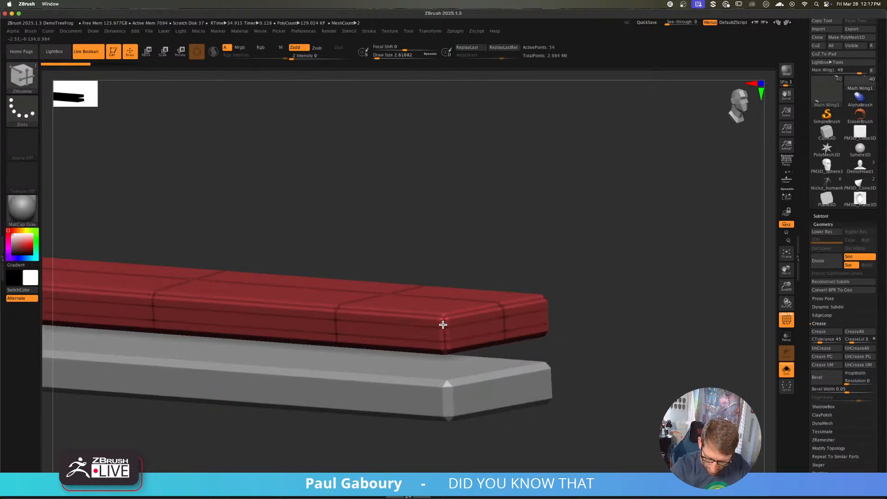
key("space")
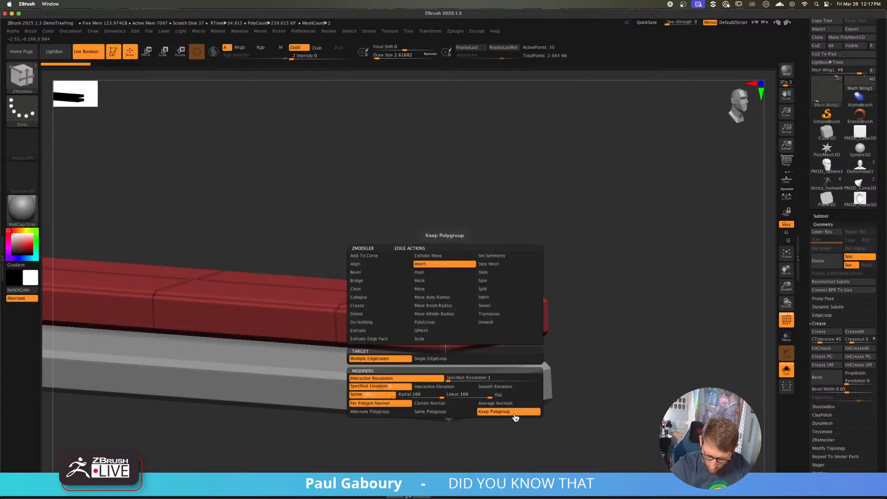
left_click(369, 411)
left_click(441, 328)
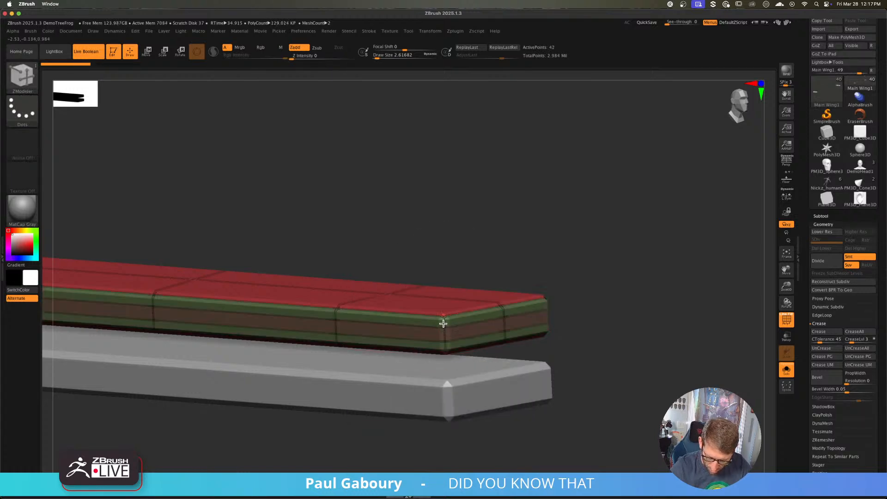
- Pull the plates' side polygroup outward with QMesh, then bring back the rest of the wing without the polyframe
right_click_drag(456, 317, 515, 323, "ctrl")
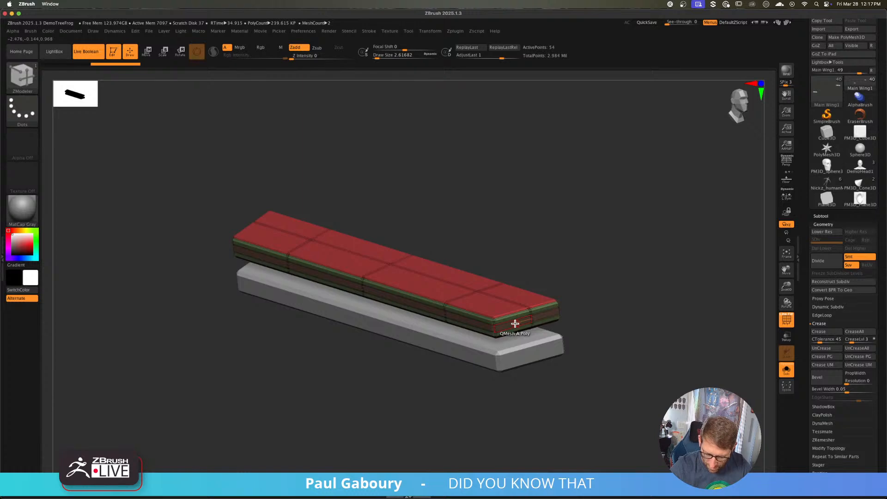
key("space")
left_click(588, 311)
left_click(515, 323)
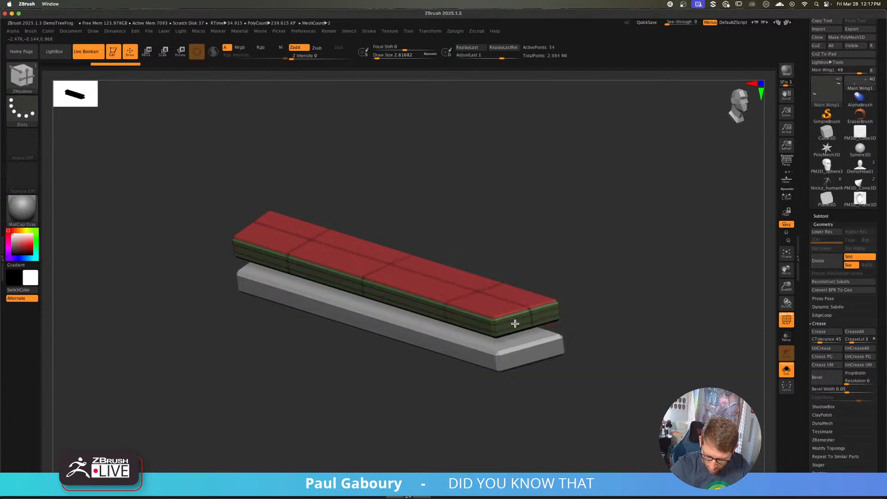
left_click_drag(514, 323, 520, 326)
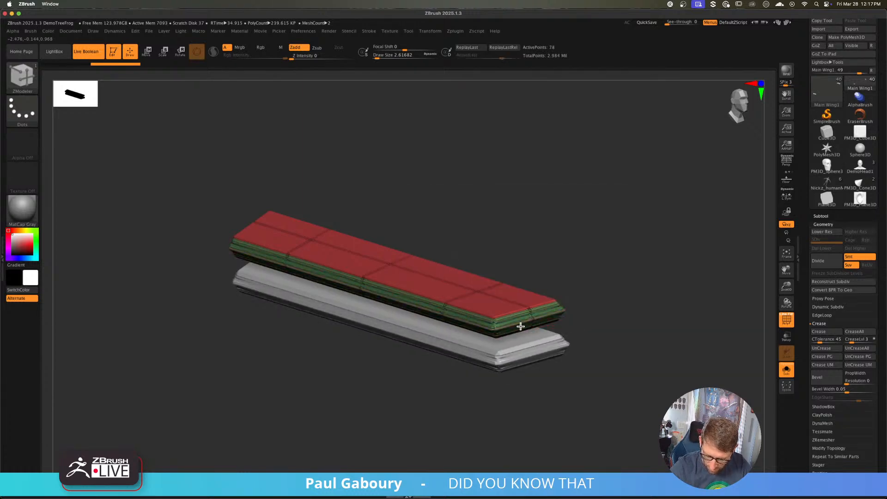
key("shift+f")
right_click_drag(605, 373, 557, 403, "ctrl")
left_click(786, 370)
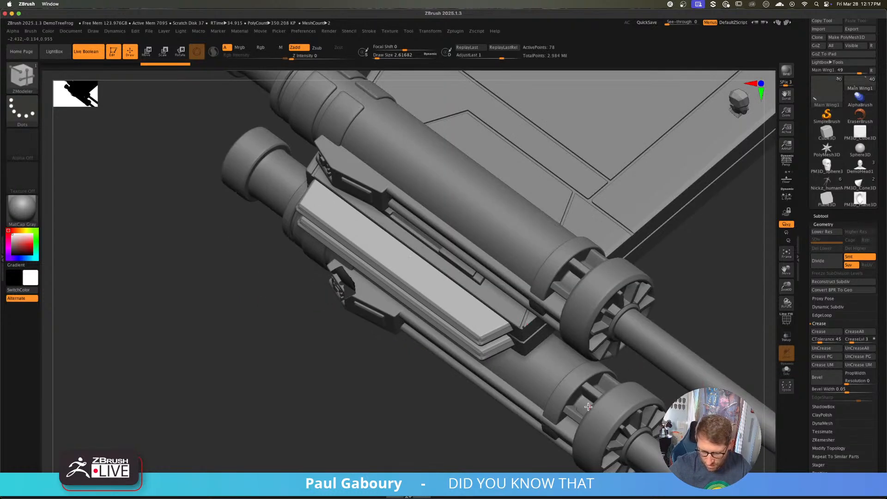
- Set the Dynamic Subdiv coverage of the plates to about 0.0044 and inspect their layered edges beside the cannons
left_click(839, 308)
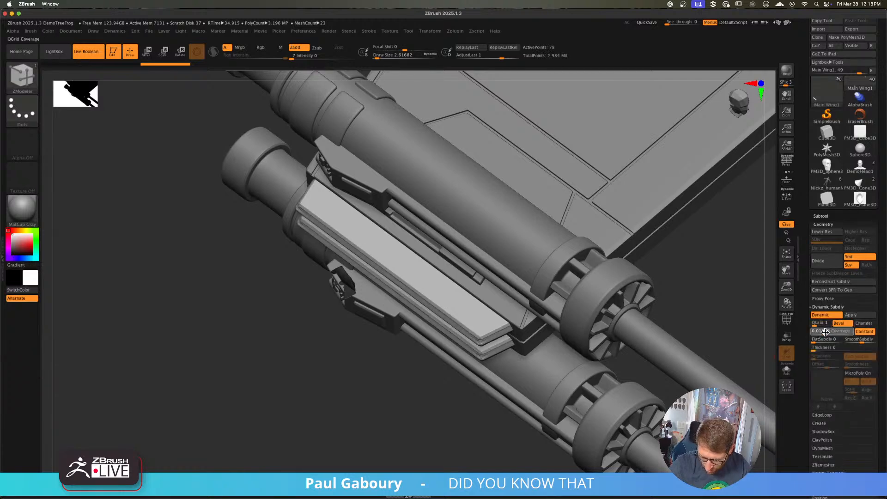
left_click_drag(824, 331, 823, 332)
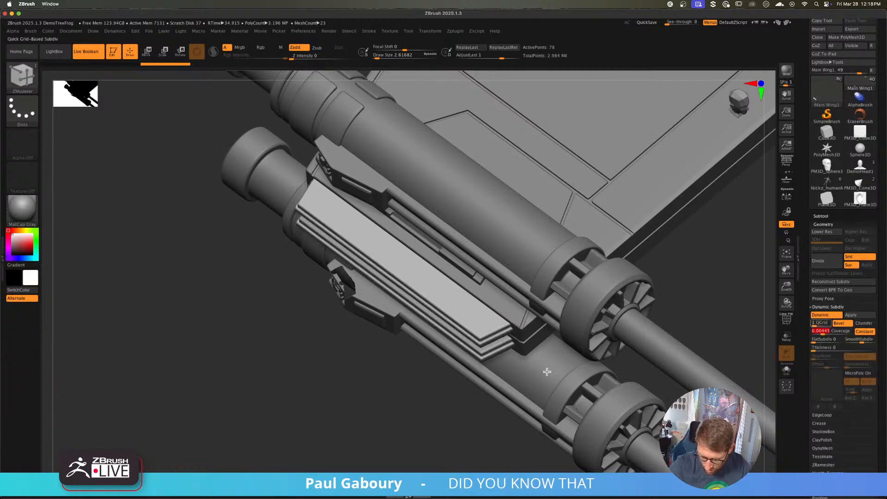
right_click_drag(548, 373, 529, 300)
mouse_move(515, 330)
right_mouse_down()
mouse_move(501, 324)
mouse_move(533, 371)
mouse_move(521, 368)
right_mouse_up()
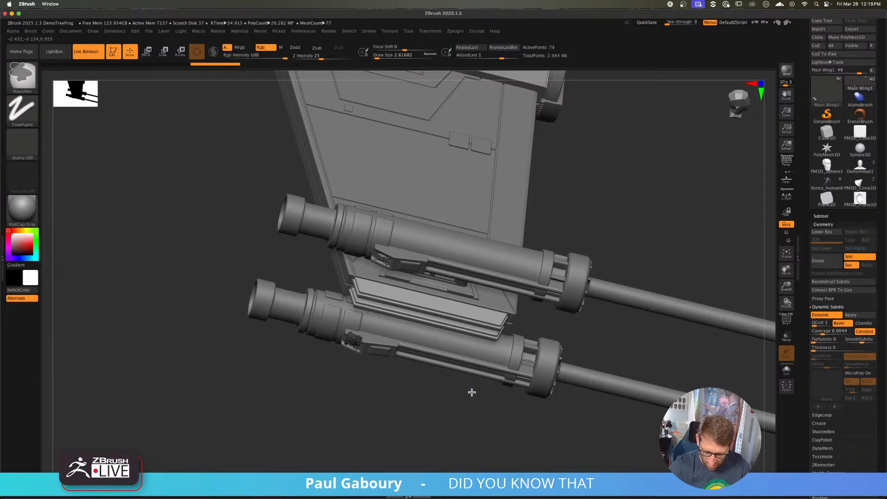
mouse_move(471, 390)
right_mouse_down("ctrl")
mouse_move(483, 384)
mouse_move(466, 383)
mouse_move(556, 388)
mouse_move(589, 416)
right_mouse_up("ctrl")
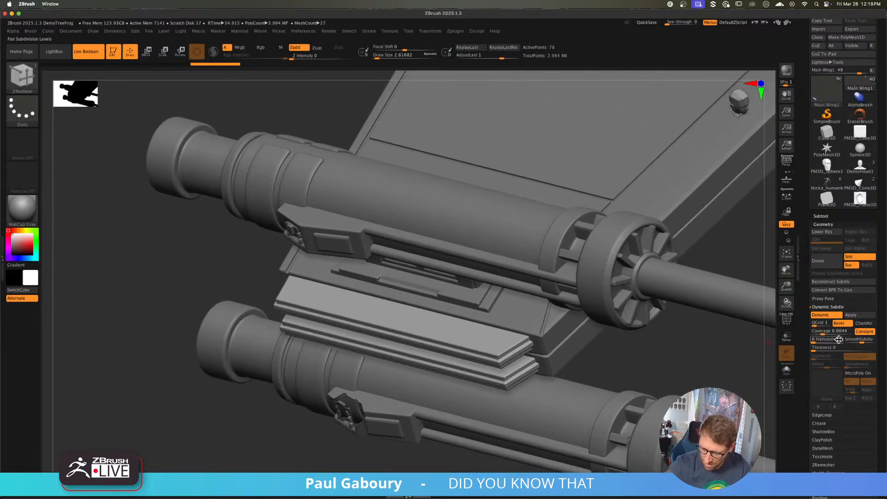
left_click_drag(821, 332, 821, 332)
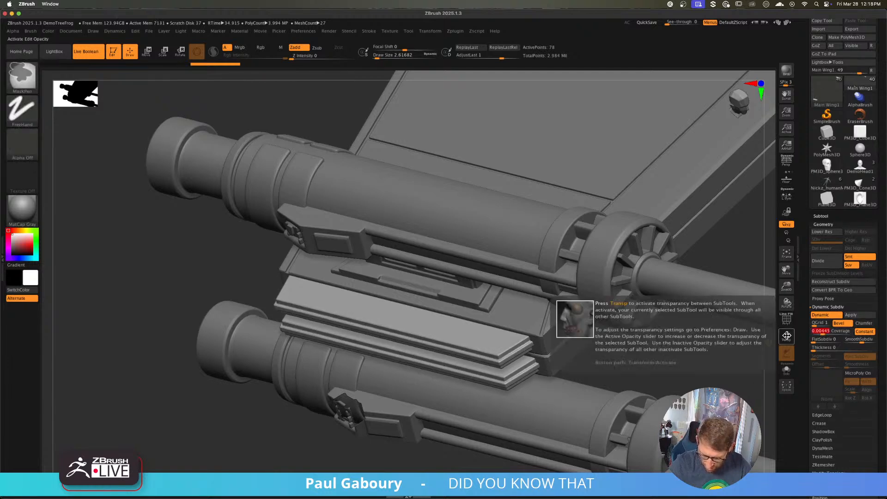
mouse_move(531, 357)
right_mouse_down("ctrl")
mouse_move(546, 380)
mouse_move(510, 362)
right_mouse_up("ctrl")
left_click_drag(509, 361, 514, 366)
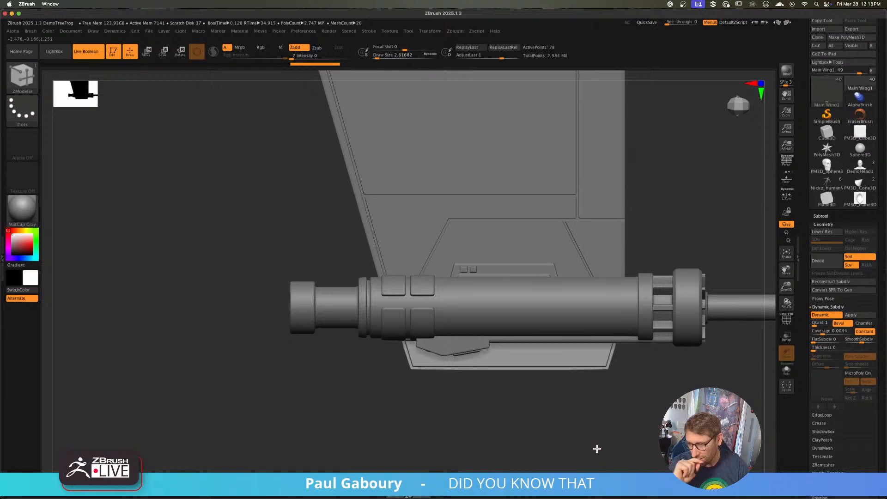
- Insert a small greeble from the TIE_Fighter_Gr brush on the exposed plate beside the cannon and bring up its Move gizmo
key("b")
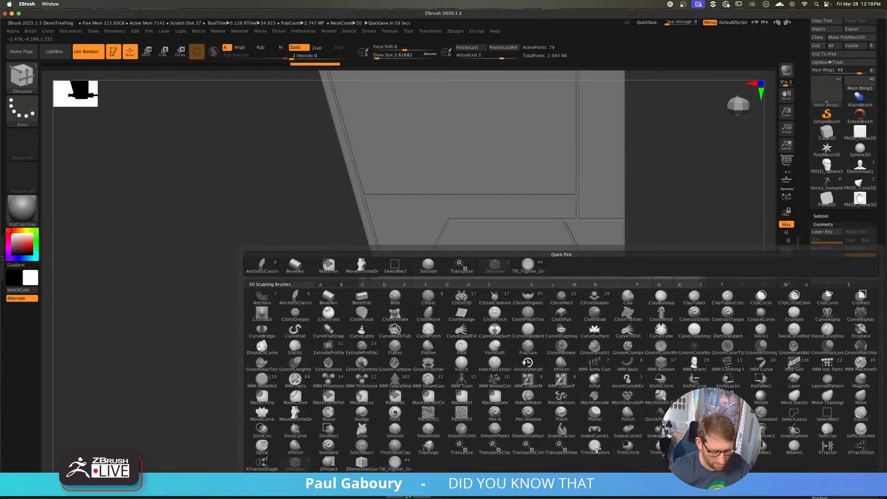
left_click(395, 462)
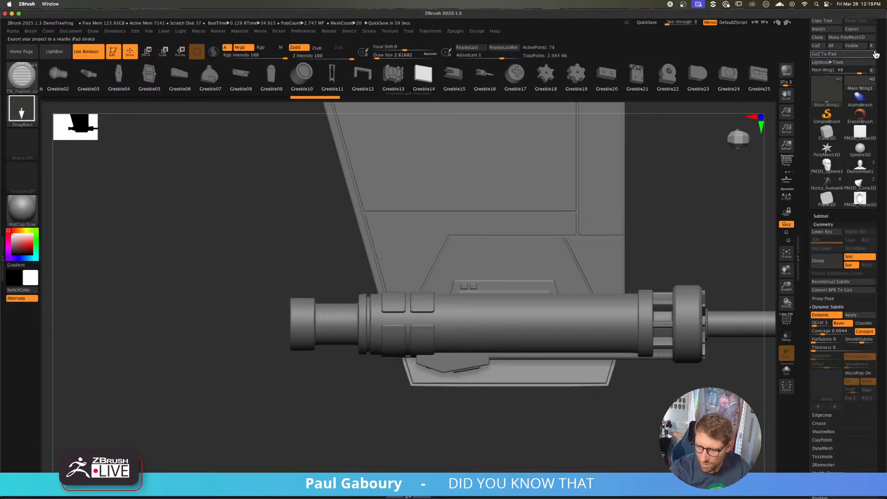
scroll(841, 55, "up", 2)
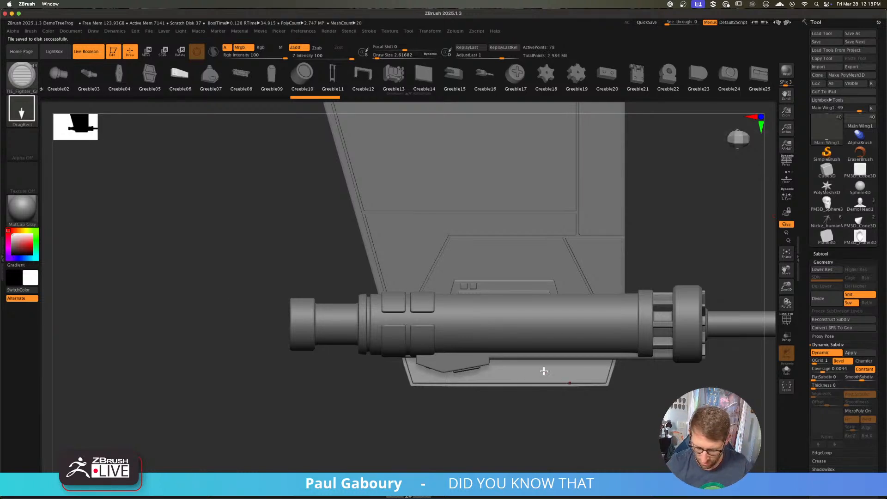
mouse_move(544, 371)
left_mouse_down()
mouse_move(557, 400)
mouse_move(529, 412)
left_mouse_up()
key("w")
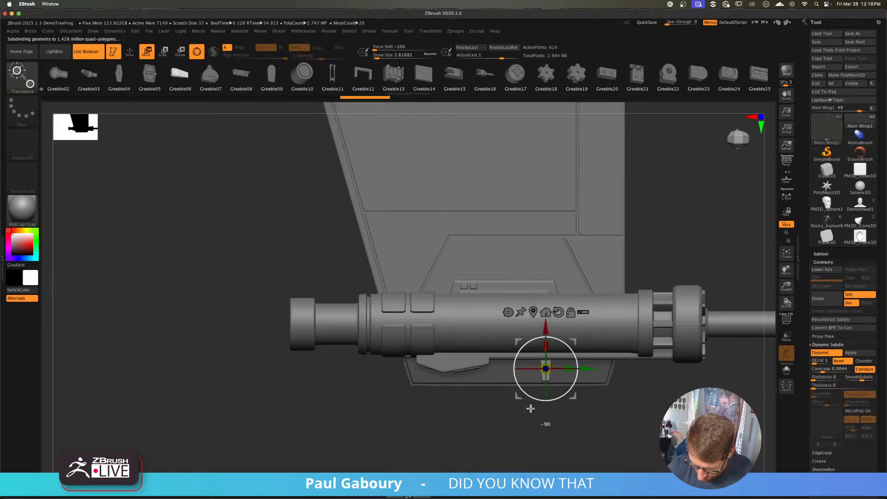
- Try to push the tapered greeble into the stepped wing-tip panel, and undo the last two changes
left_click_drag(609, 421, 600, 365)
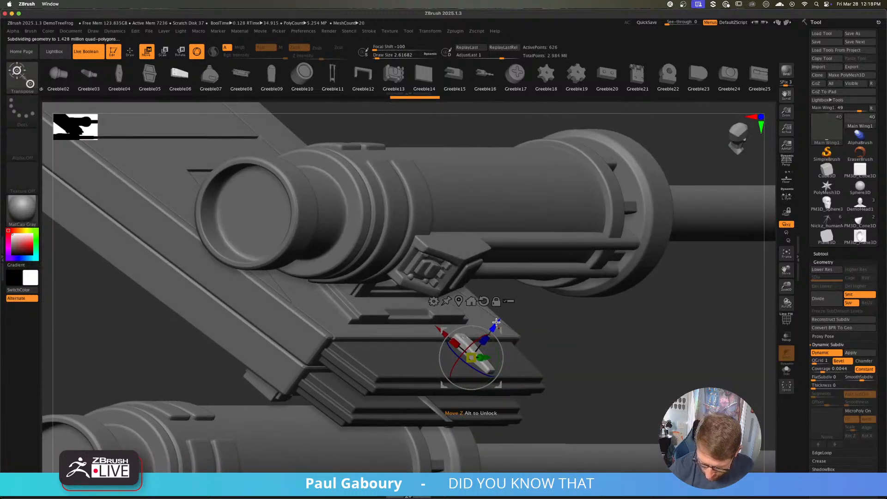
left_click_drag(495, 325, 491, 329)
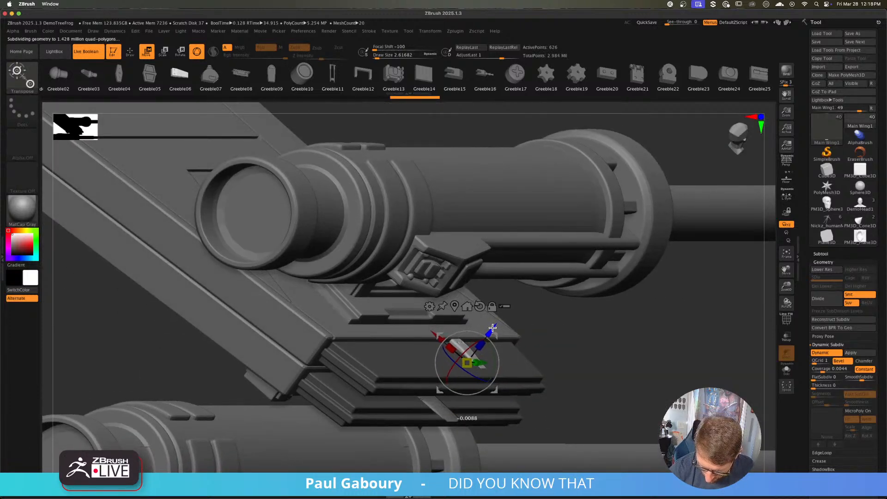
left_click_drag(551, 350, 604, 383)
left_click_drag(375, 353, 381, 345)
key("super+z")
key("super+z")
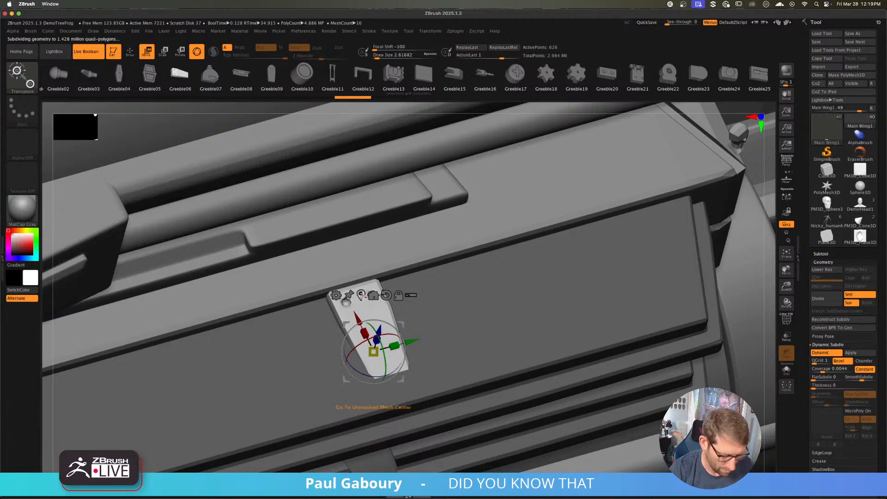
- Recenter the transform gizmo on the tapered greeble and try to scale the greeble uniformly
left_click(363, 296)
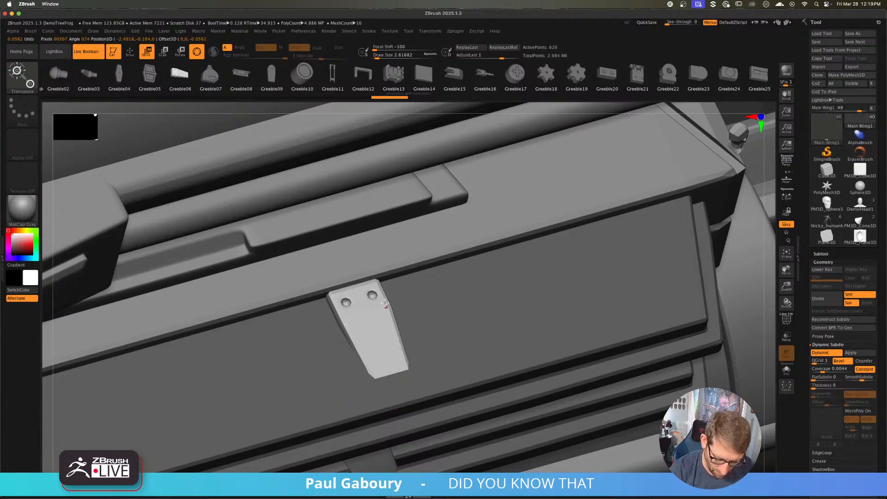
left_click(374, 313, "alt")
left_click(354, 256)
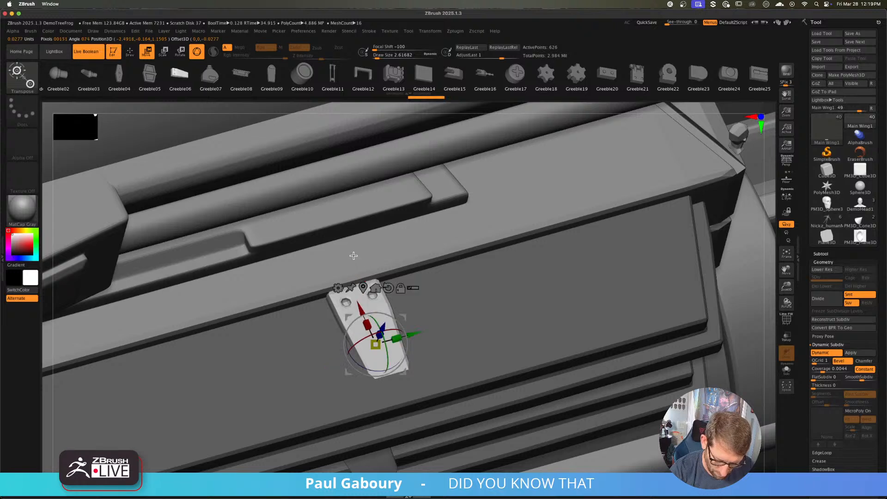
left_click(383, 288)
left_click_drag(376, 344, 347, 345)
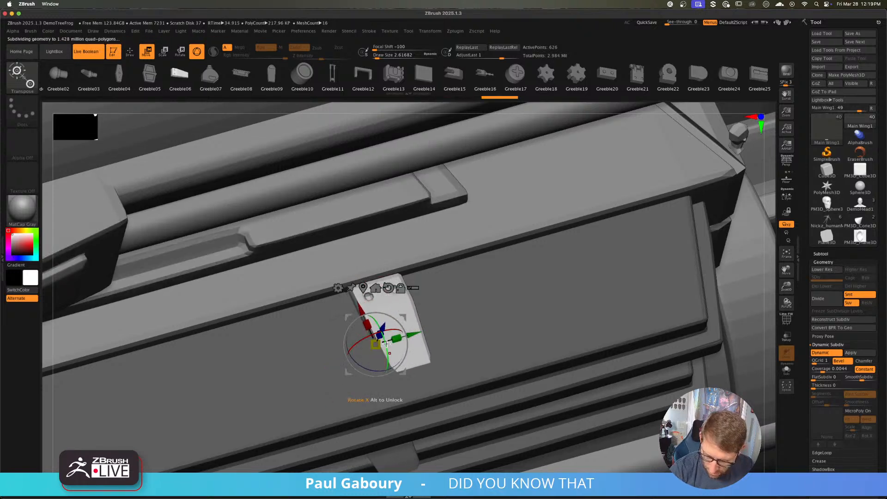
- Turn on local symmetry, recenter the gizmo on the tapered greeble, and adjust the greeble's size and depth on the panel
left_click(786, 196)
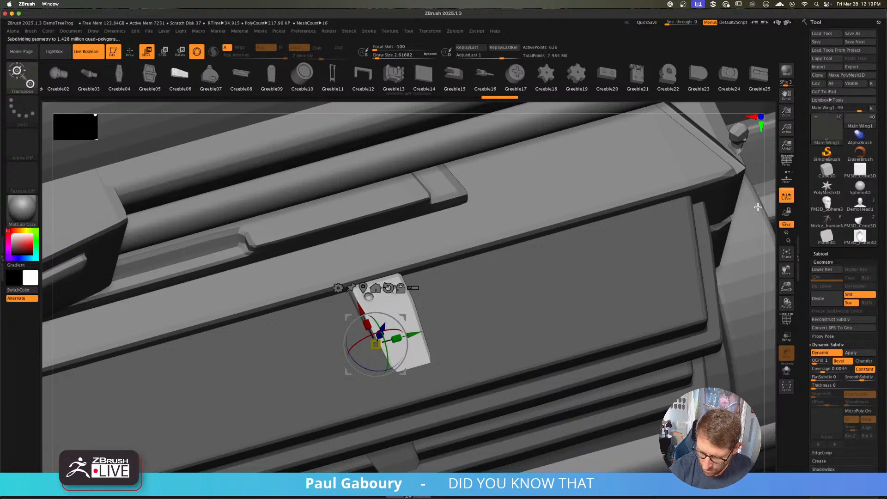
left_click(364, 288)
left_click_drag(397, 338, 266, 316)
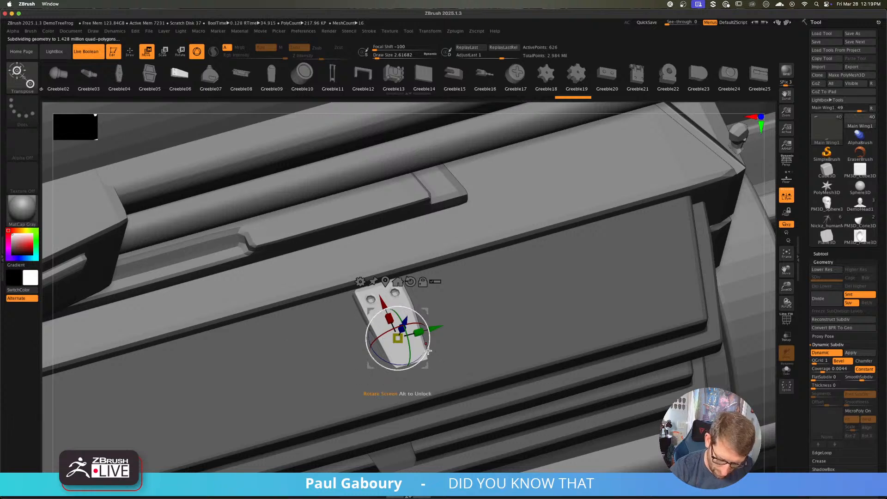
left_click_drag(465, 251, 509, 201)
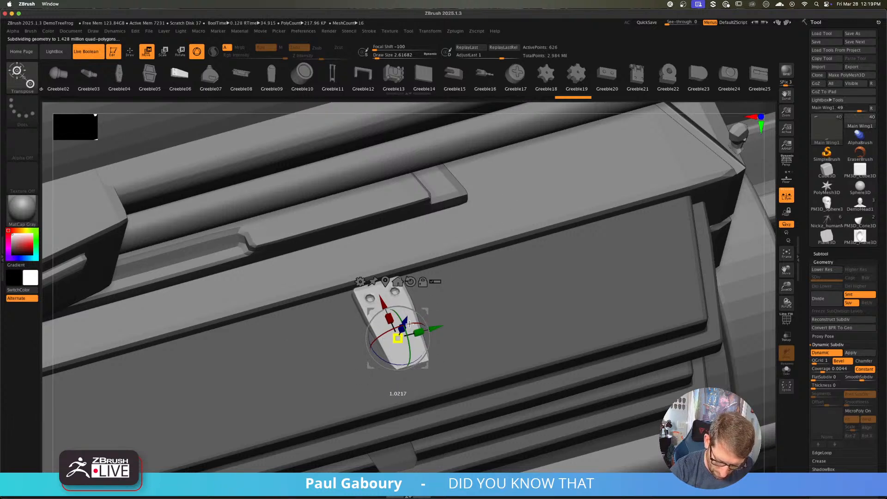
left_click_drag(334, 430, 321, 448)
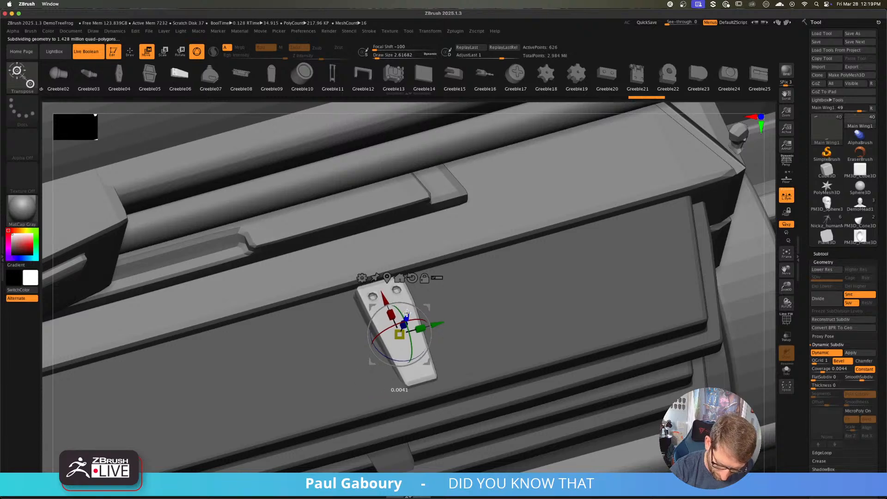
left_click_drag(412, 309, 413, 309)
- Slide the tapered greeble toward the panel's upper edge and sink it slightly into the panel surface
mouse_move(472, 302)
right_mouse_down()
mouse_move(473, 280)
mouse_move(469, 305)
right_mouse_up()
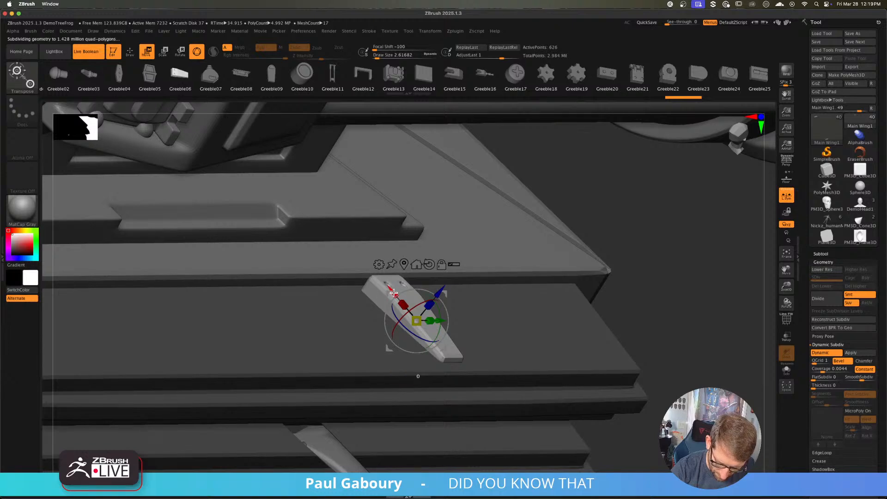
left_click_drag(393, 293, 382, 282)
right_click_drag(611, 300, 486, 323, "ctrl")
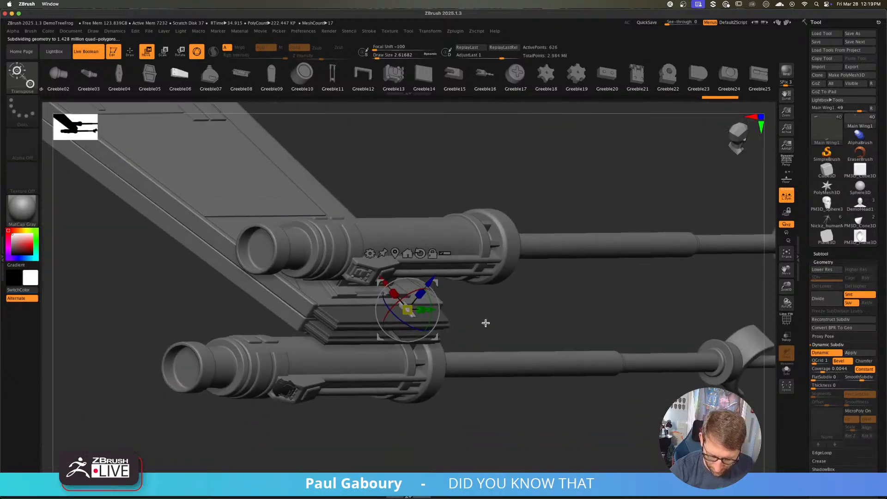
right_click_drag(470, 369, 522, 383)
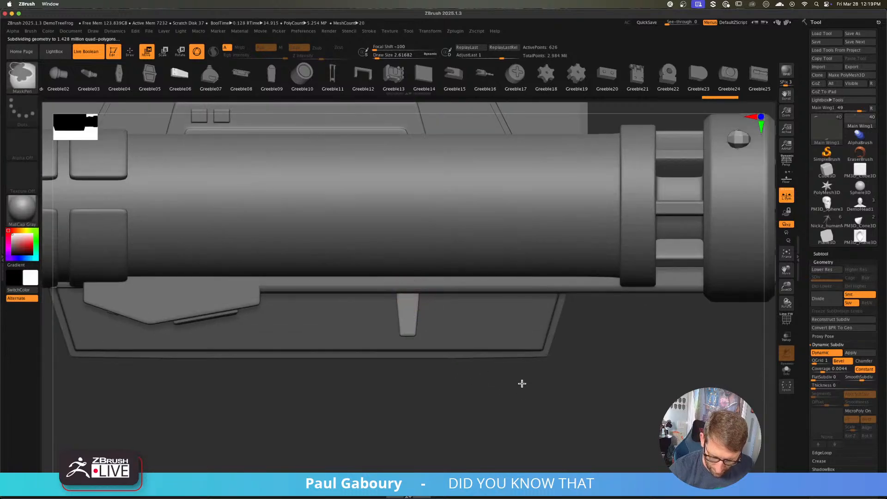
mouse_move(517, 344)
right_mouse_down()
mouse_move(497, 341)
mouse_move(534, 345)
mouse_move(439, 314)
right_mouse_up()
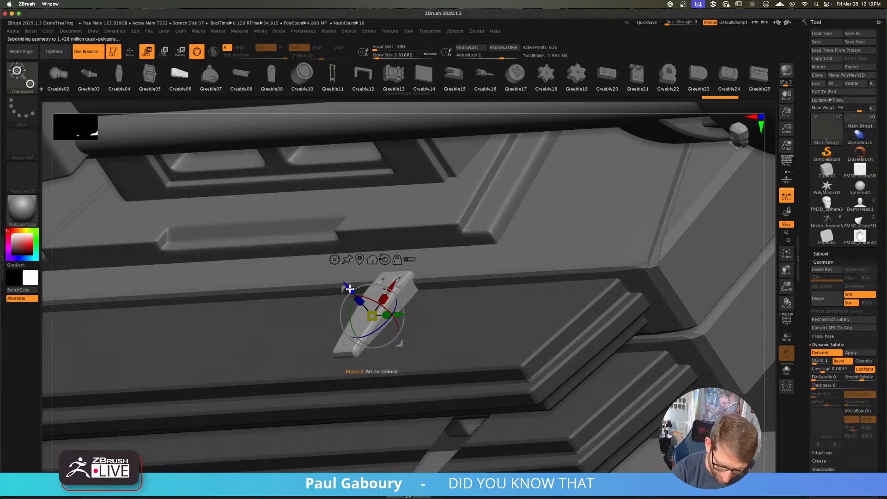
left_click_drag(350, 289, 354, 296)
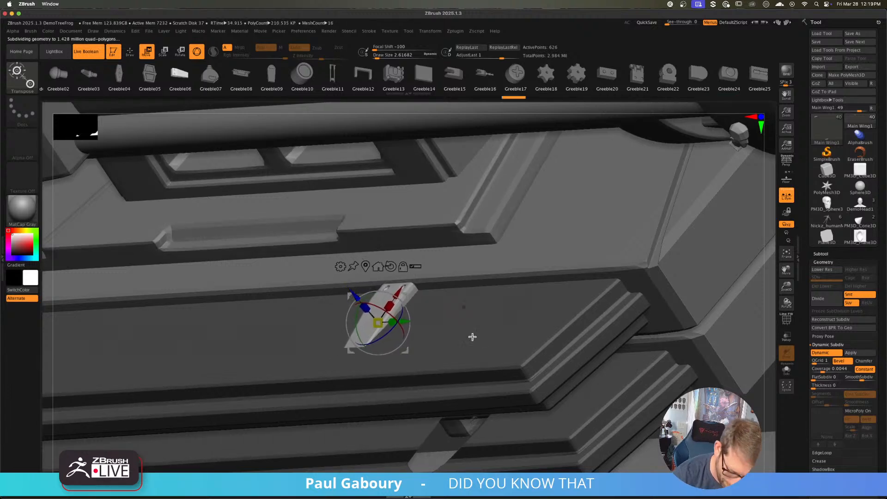
- Scale the tapered greeble down in and out of Solo mode, and fine-tune its position against the panel's upper edge
left_click_drag(378, 324, 378, 324)
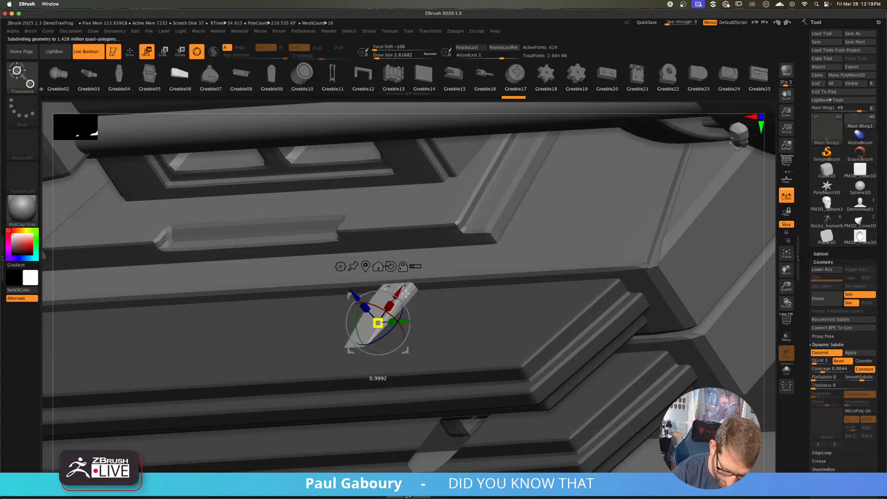
left_click_drag(451, 254, 466, 242)
left_click(786, 370)
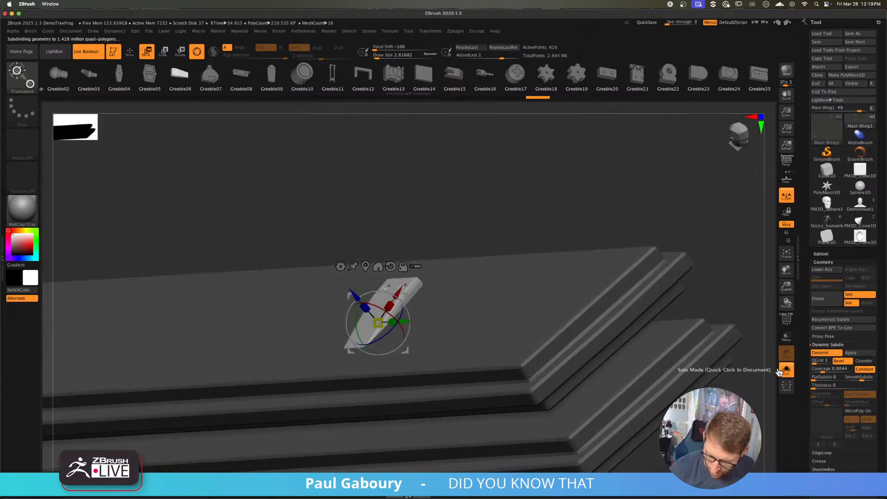
left_click_drag(378, 323, 357, 336)
left_click_drag(267, 374, 230, 396)
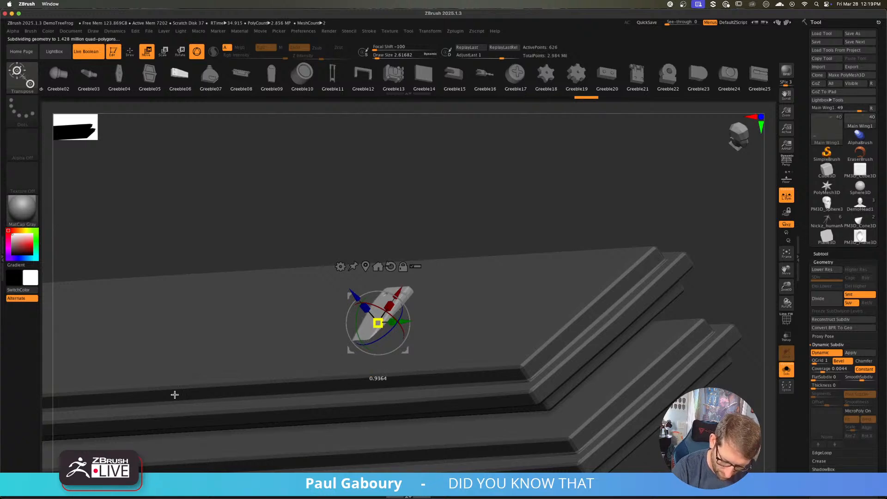
left_click_drag(175, 395, 294, 365)
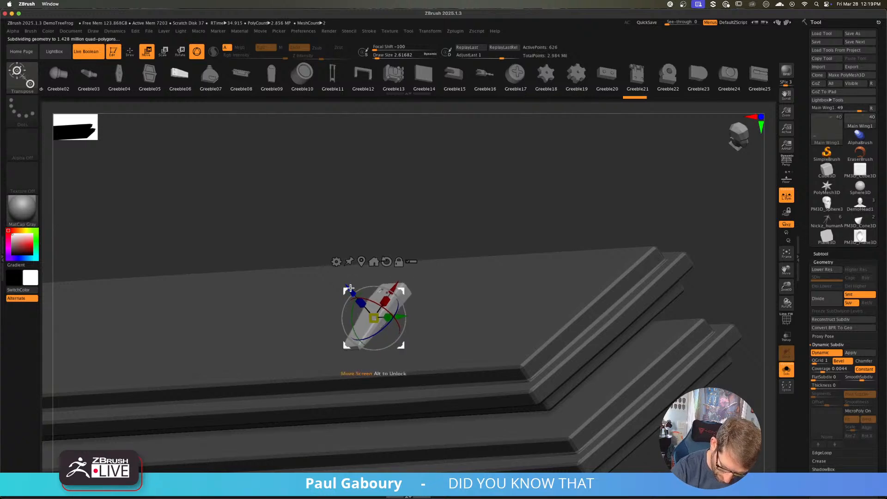
left_click(786, 369)
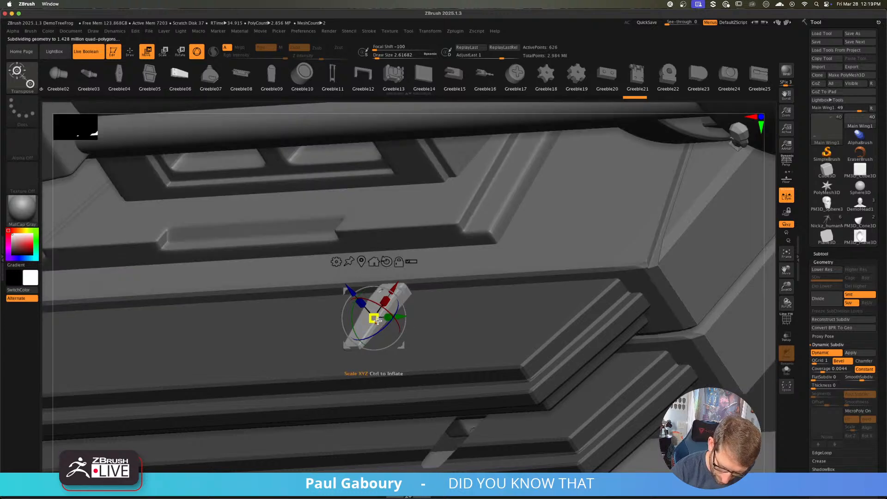
left_click_drag(377, 320, 152, 325)
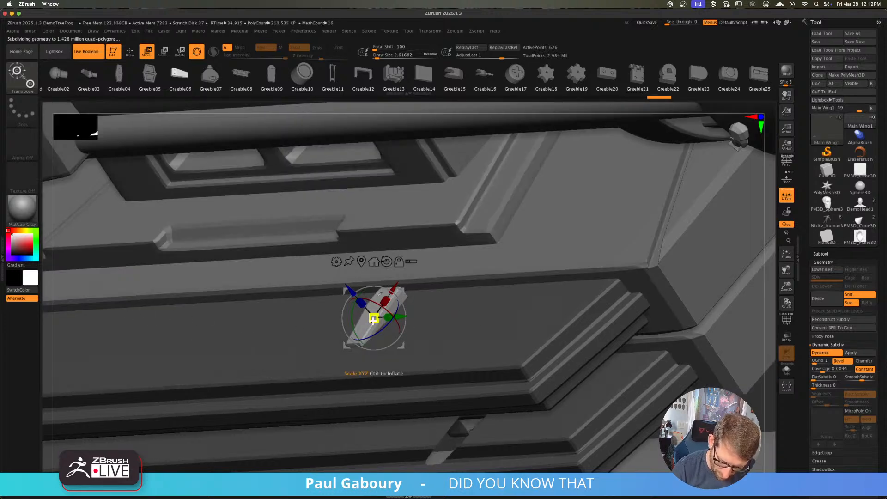
left_click_drag(307, 302, 199, 298)
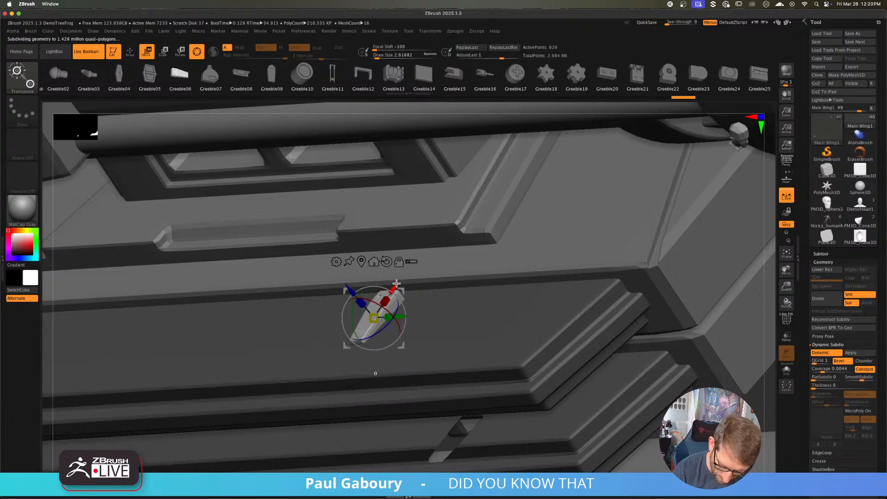
left_click_drag(396, 284, 360, 283)
- Duplicate the tapered greeble along the panel toward the cannon's rear end and clear the mask from the model
right_click_drag(441, 296, 222, 259, "ctrl")
mouse_move(437, 388)
right_mouse_down()
mouse_move(461, 380)
mouse_move(467, 396)
mouse_move(505, 408)
mouse_move(504, 384)
right_mouse_up()
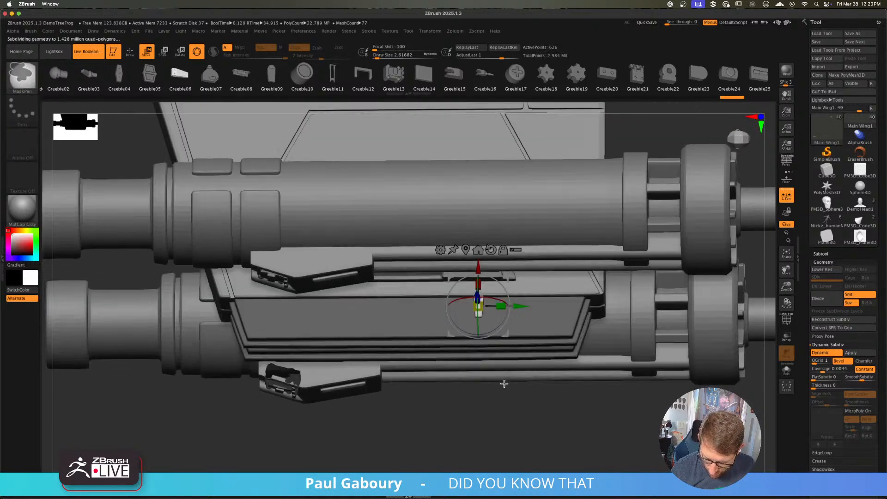
left_click_drag(519, 306, 308, 321, "ctrl")
key("q")
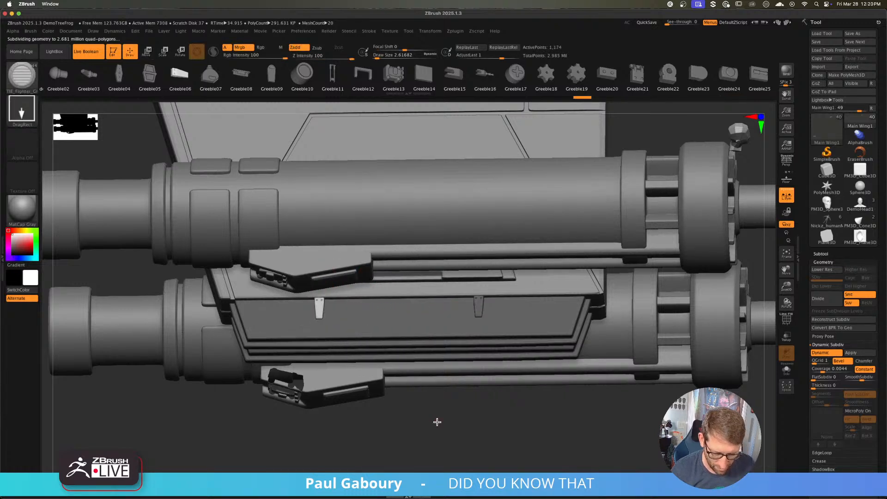
left_click_drag(435, 421, 485, 423, "ctrl")
right_click_drag(485, 423, 332, 364, "ctrl")
mouse_move(405, 385)
right_mouse_down()
mouse_move(409, 372)
mouse_move(422, 372)
mouse_move(417, 380)
right_mouse_up()
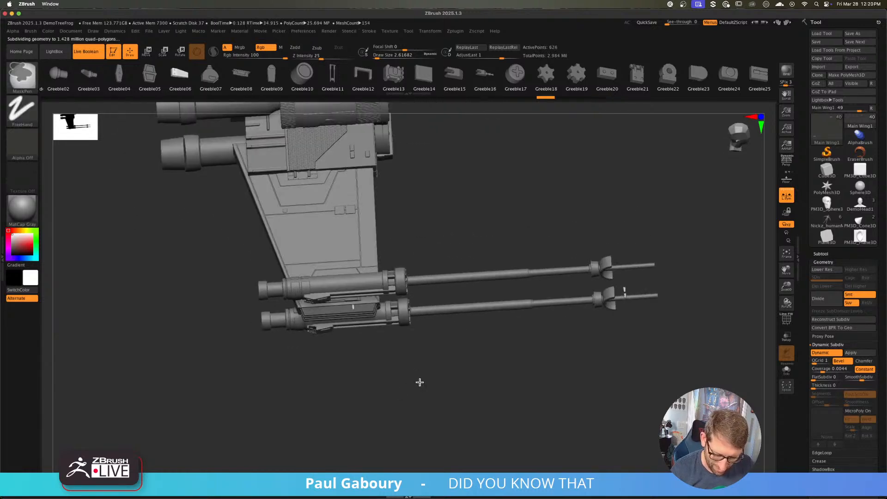
- Step back through the undo history until the tapered greeble is removed from the wing-tip panel
key("ctrl+z")
key("ctrl+z")
key("ctrl+z")
key("ctrl+z")
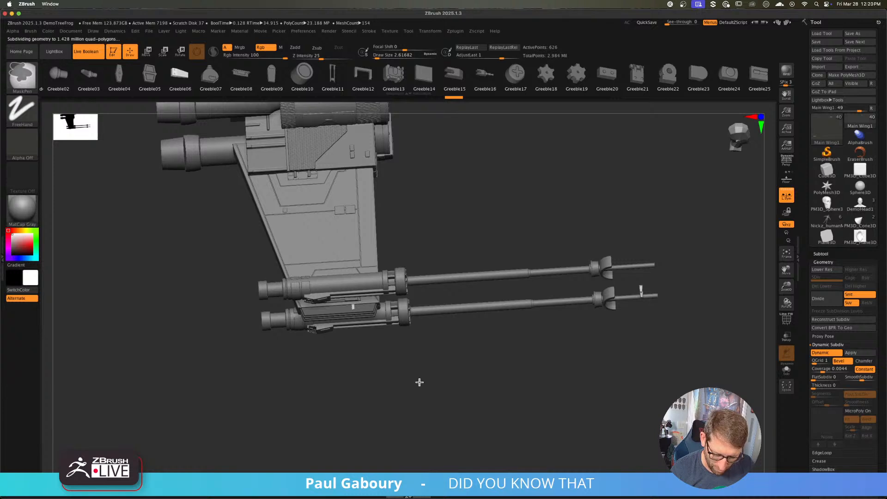
key("ctrl+z")
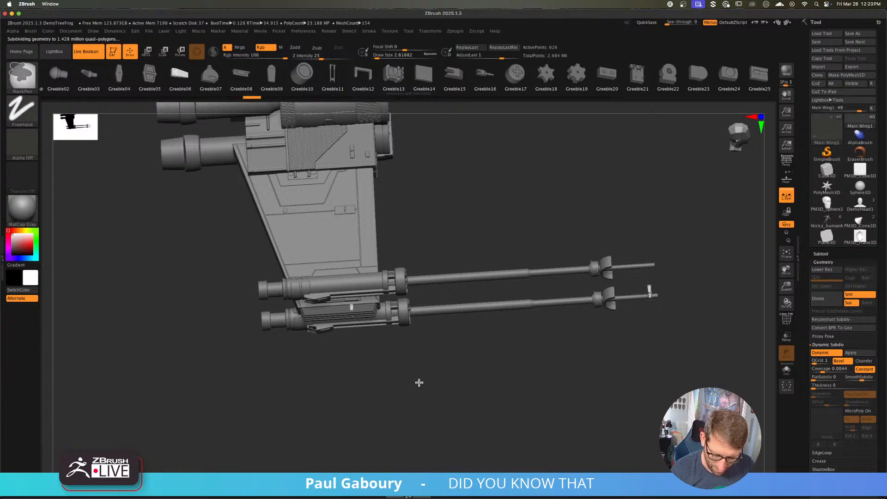
key("ctrl+z")
key("ctrl+z")
key("ctrl+z")
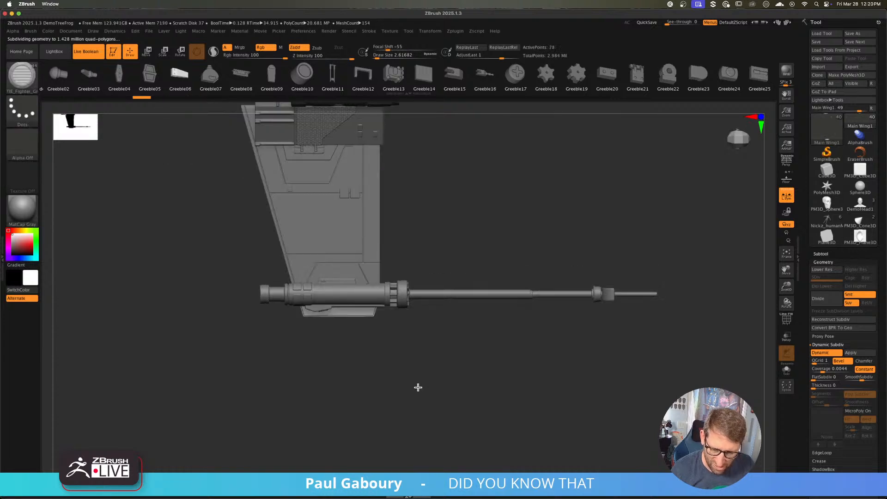
- Choose the Greeble14 insert brush and isolate the wing-tip panel in Solo mode
left_click(425, 78)
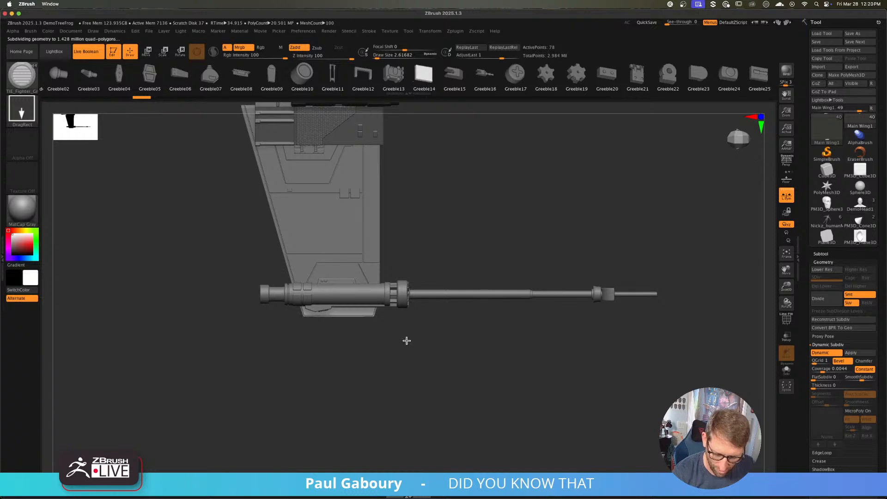
left_click_drag(406, 341, 446, 357, "alt")
left_click(786, 370)
- Try to insert Greeble14 on the wing-tip panel, accepting the removal of the newer undo history, and undo the insertion
right_click_drag(415, 339, 461, 344, "ctrl")
left_click_drag(461, 345, 459, 357)
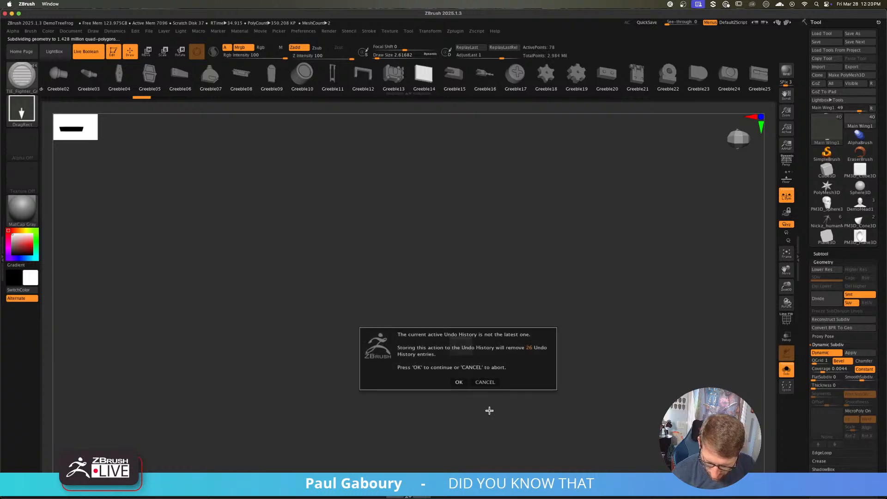
left_click(459, 382)
key("w")
right_click_drag(541, 298, 546, 324, "ctrl")
right_click_drag(546, 324, 485, 400)
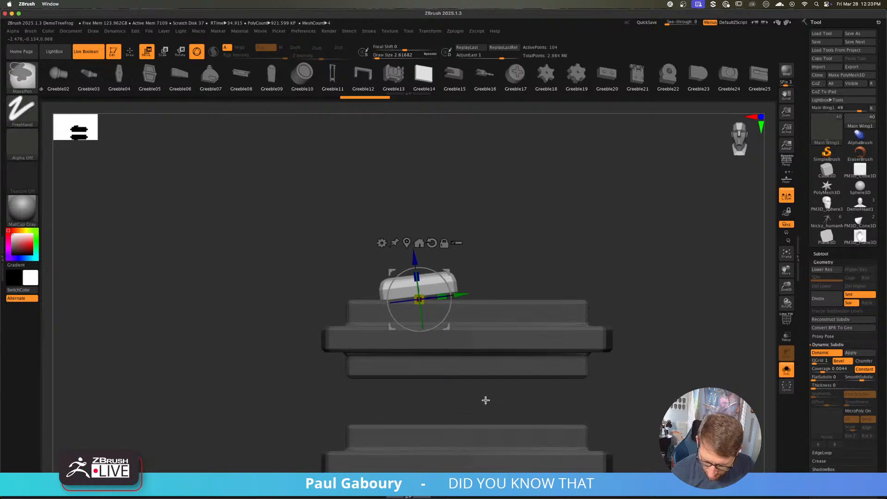
key("ctrl+z")
- Insert a small Greeble14 near the angled end of the wing-tip panel and sink it slightly into the surface
right_click_drag(515, 276, 594, 266)
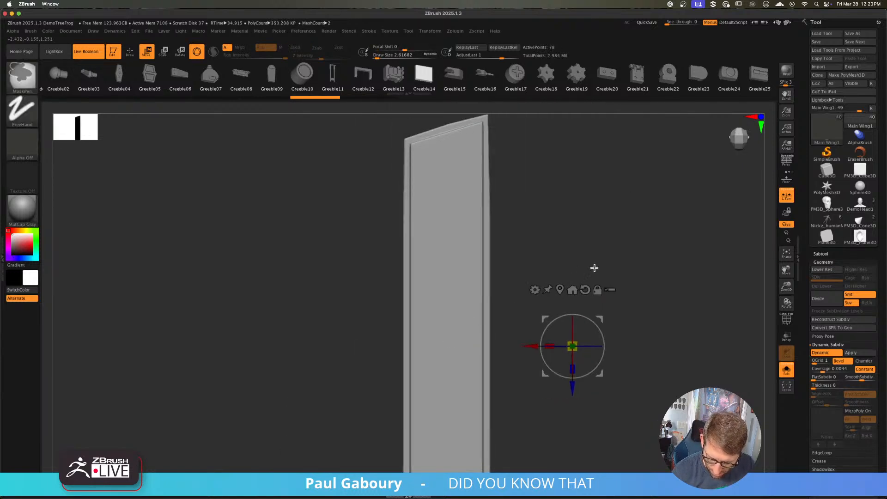
right_click_drag(539, 365, 468, 334)
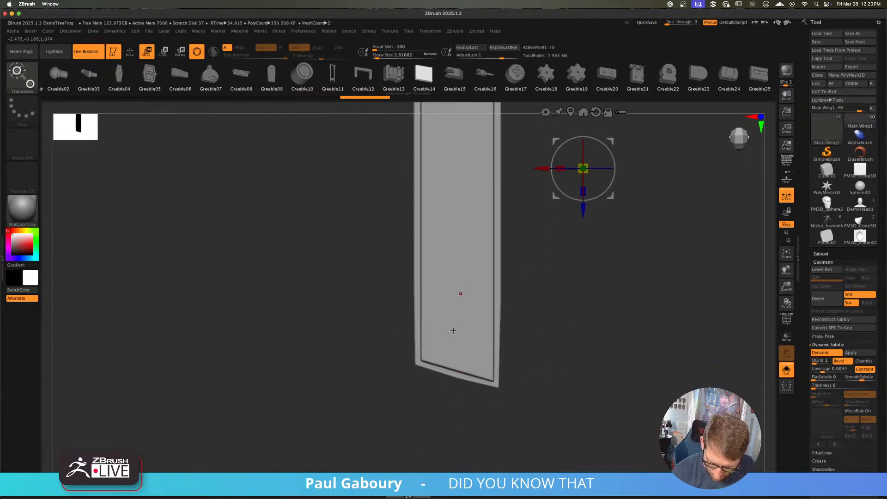
key("q")
mouse_move(451, 328)
left_mouse_down()
mouse_move(490, 383)
mouse_move(471, 332)
mouse_move(489, 333)
mouse_move(495, 314)
mouse_move(533, 334)
mouse_move(512, 309)
mouse_move(487, 309)
left_mouse_up()
key("Right")
key("w")
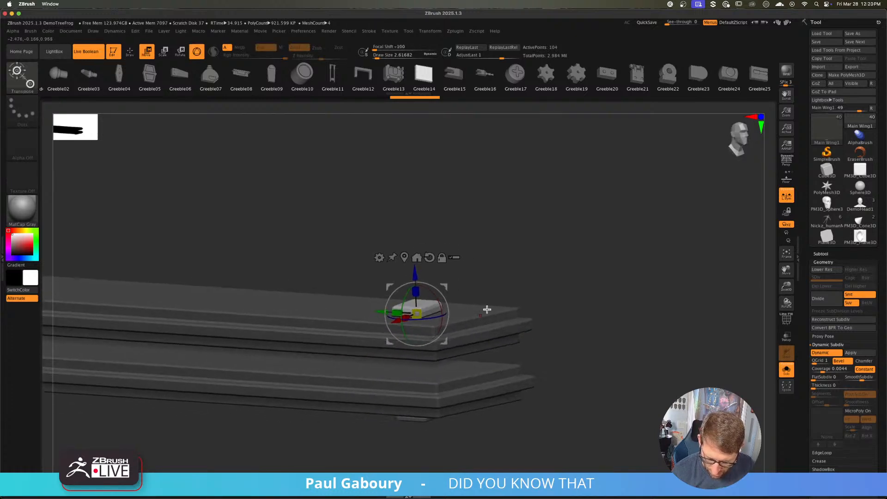
left_click_drag(416, 272, 415, 278)
left_click_drag(480, 272, 477, 345, "shift")
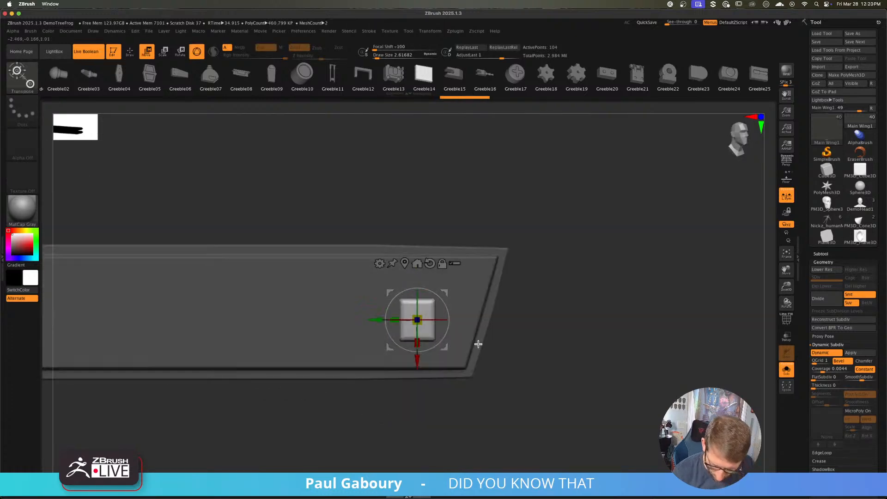
- Stretch the greeble lengthwise along the wing-tip panel and sink it slightly deeper into the surface
left_click_drag(386, 322, 349, 326)
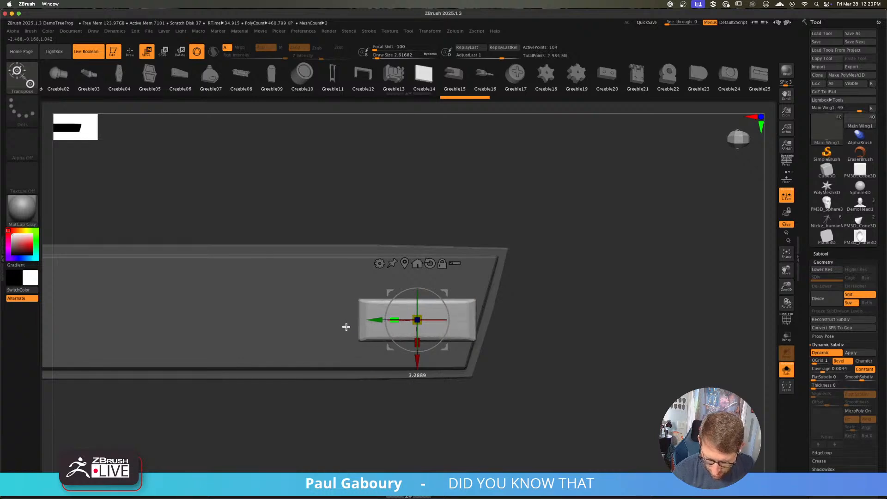
key("shift+f")
mouse_move(497, 358)
right_mouse_down()
mouse_move(497, 339)
mouse_move(498, 348)
right_mouse_up()
right_click_drag(498, 347, 552, 349)
left_click_drag(472, 352, 475, 368)
left_click_drag(432, 329, 392, 330)
right_click_drag(454, 364, 563, 283, "shift")
left_click_drag(467, 280, 467, 284)
key("shift+f")
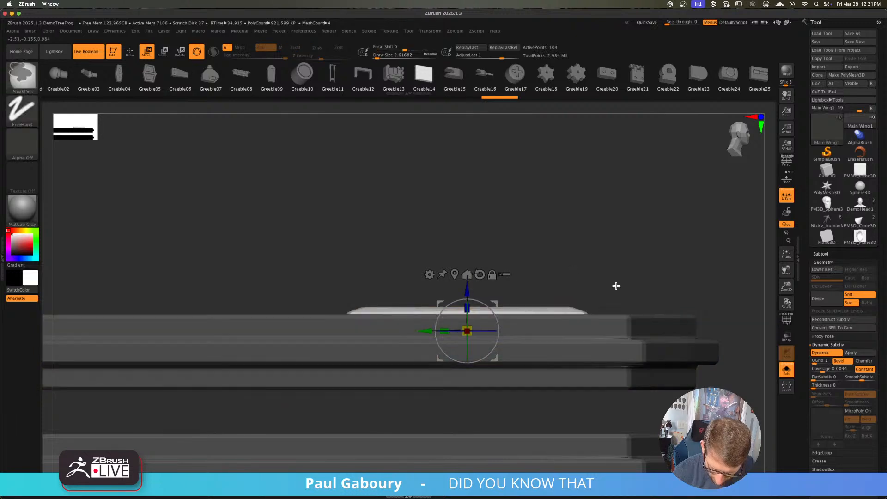
- Show the whole ship again, nudge the greeble across the panel and raise it by about 0.0045
right_click_drag(616, 285, 532, 305, "ctrl")
left_click(786, 370)
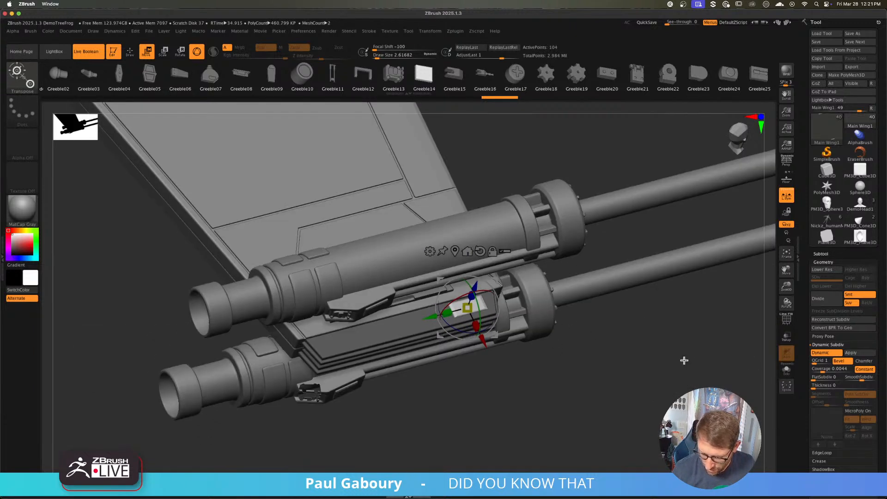
right_click_drag(568, 360, 734, 371, "ctrl")
left_click_drag(467, 308, 463, 316)
right_click_drag(511, 350, 562, 376)
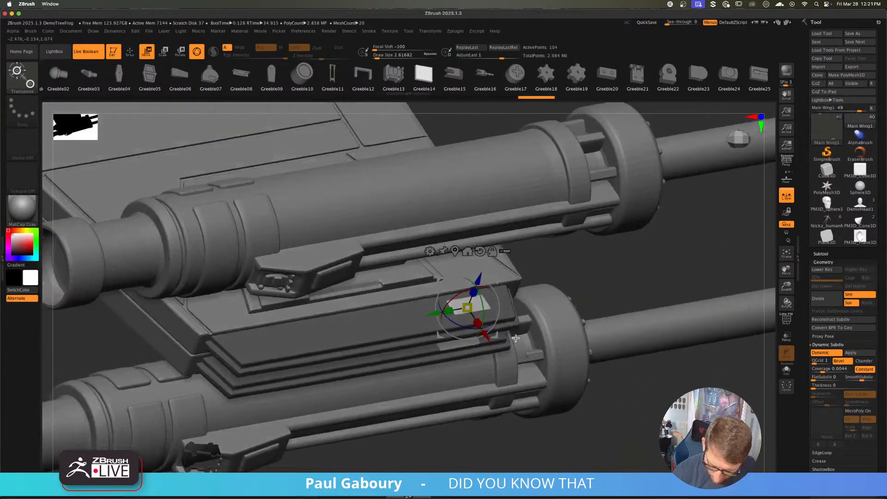
left_click_drag(478, 278, 479, 273)
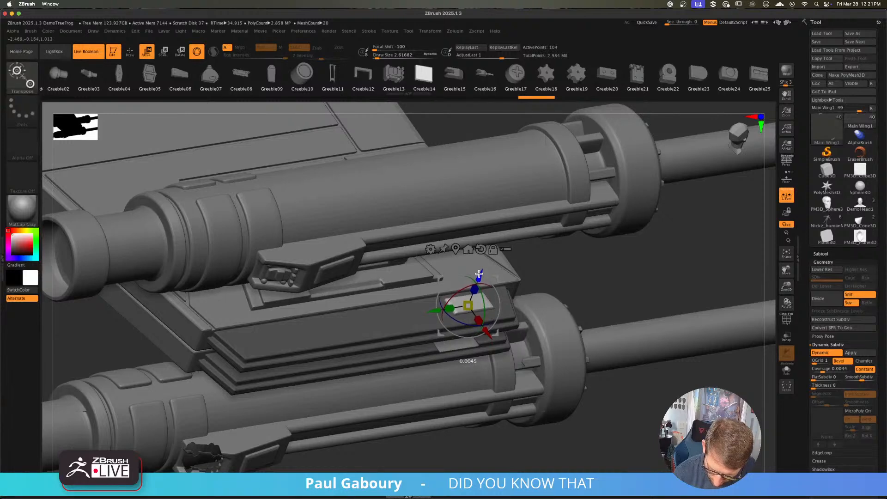
key("q")
right_click_drag(584, 360, 471, 326, "ctrl")
right_click_drag(471, 326, 584, 394)
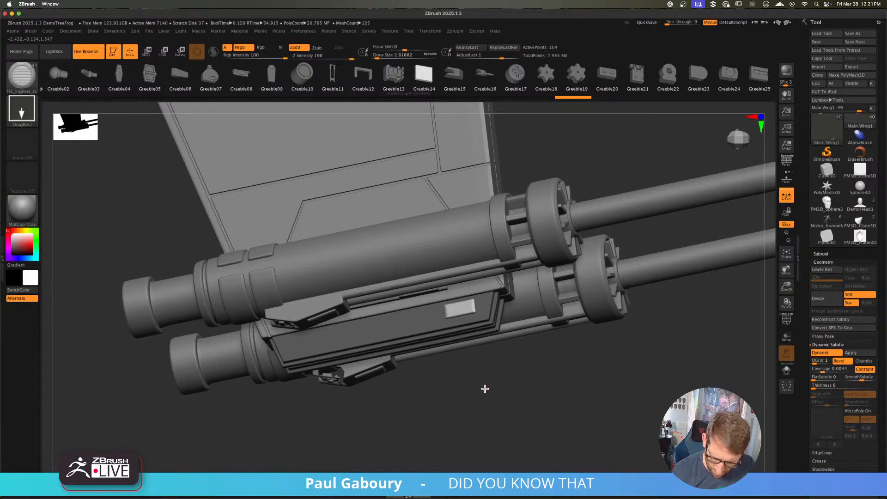
- Duplicate the greeble along the panel, placing the copy beside the original away from the angled end
key("w")
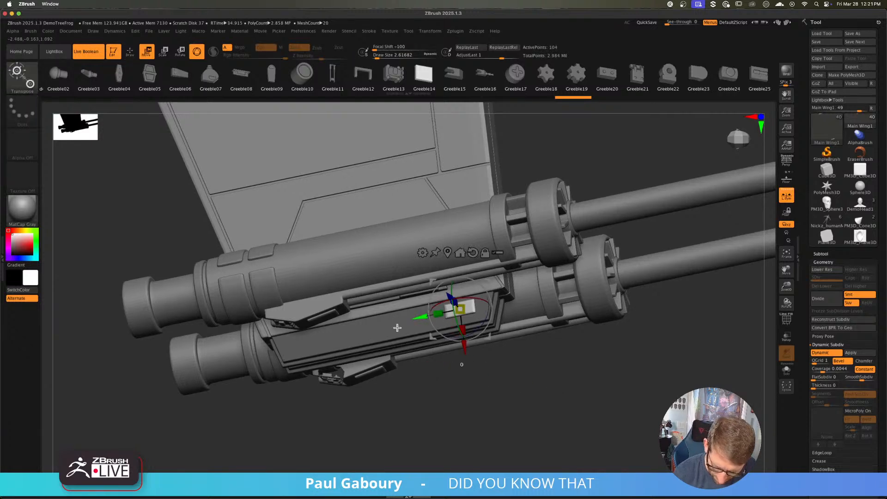
left_click_drag(422, 318, 383, 325, "ctrl")
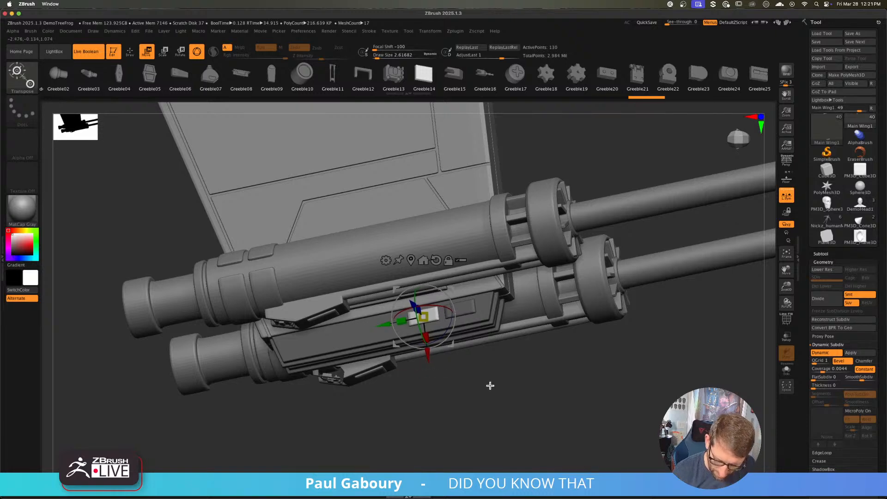
left_click_drag(490, 386, 419, 274, "shift")
left_click_drag(485, 348, 503, 374, "alt")
key("shift+f")
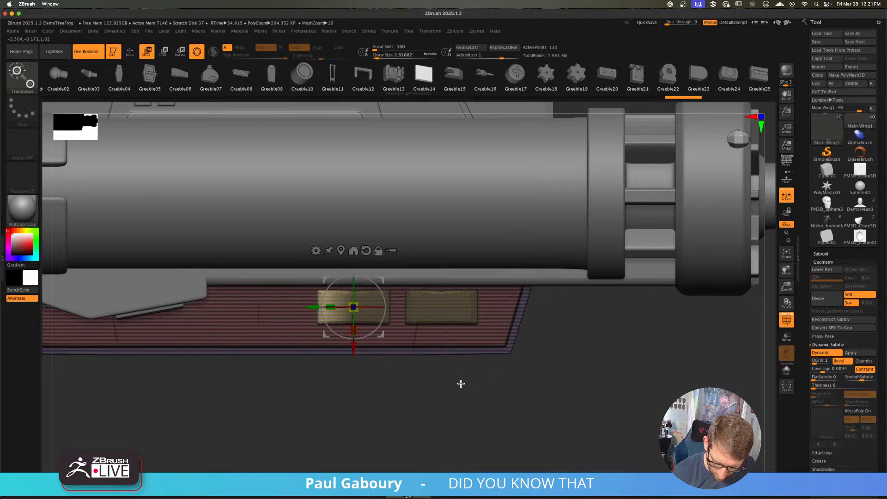
- Shorten the copied greeble to roughly half its length by masking one end and moving the unmasked end inward
left_click_drag(316, 307, 331, 307)
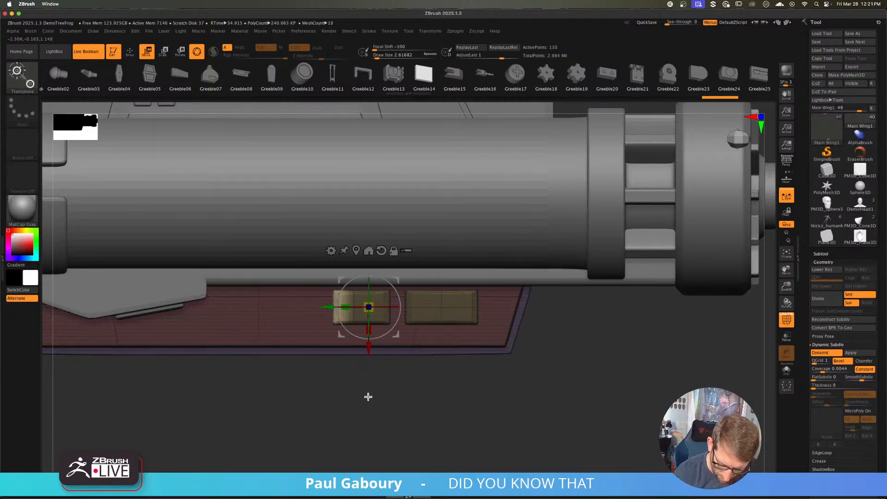
key("ctrl+z")
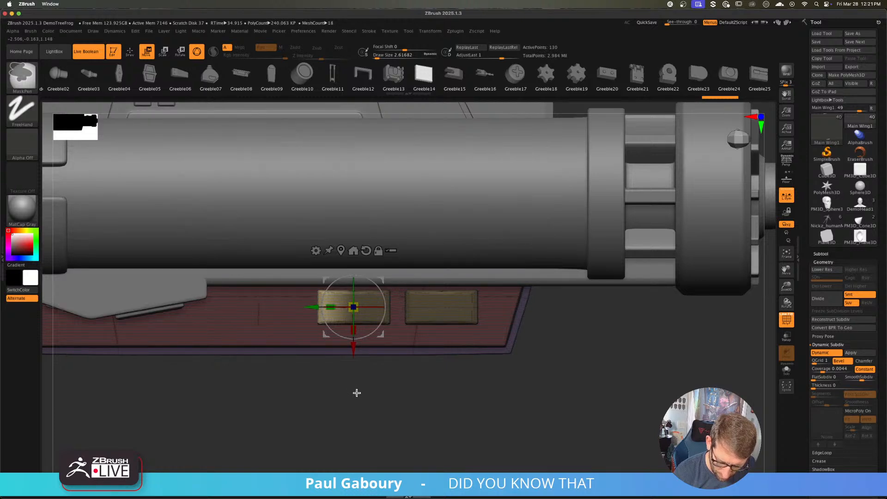
left_click_drag(471, 402, 371, 255, "ctrl")
left_click_drag(313, 308, 333, 310)
left_click_drag(446, 395, 372, 271, "ctrl")
left_click_drag(330, 308, 350, 309)
left_click_drag(390, 402, 428, 410, "ctrl")
key("shift+f")
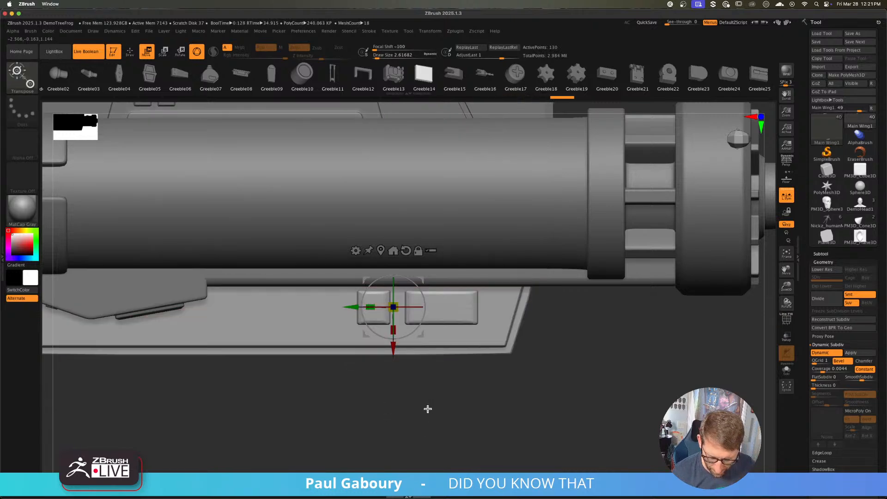
key("q")
mouse_move(495, 341)
right_mouse_down("ctrl")
mouse_move(455, 367)
mouse_move(466, 342)
mouse_move(492, 368)
mouse_move(444, 355)
mouse_move(461, 366)
mouse_move(471, 361)
mouse_move(444, 374)
mouse_move(425, 314)
right_mouse_up("ctrl")
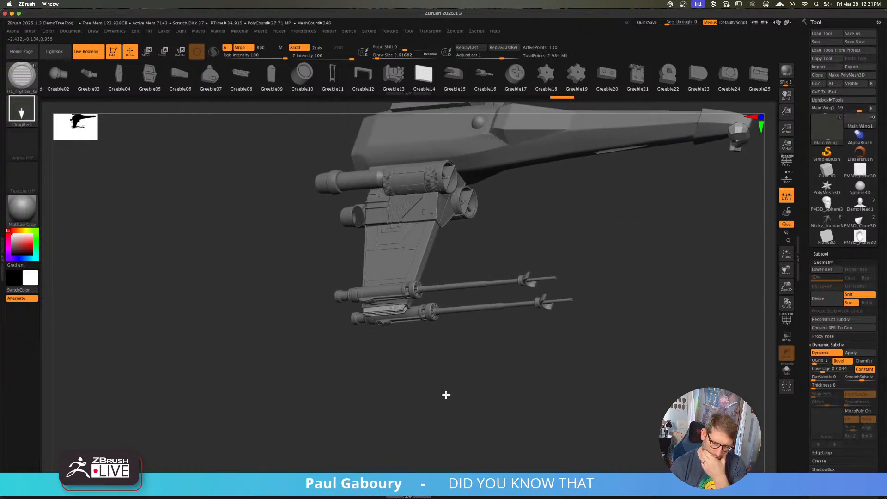
right_click_drag(446, 395, 553, 333)
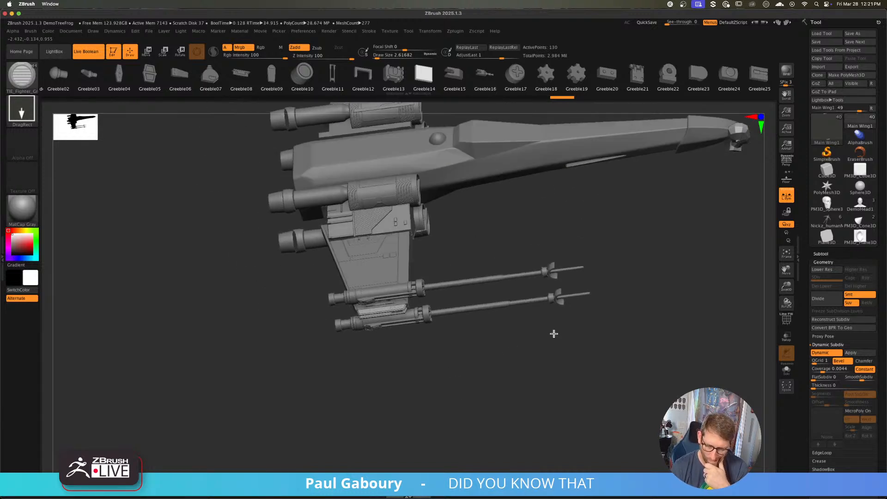
- Switch to the Cylinder3D primitive, frame it and convert it to a PolyMesh3D
left_click(851, 42)
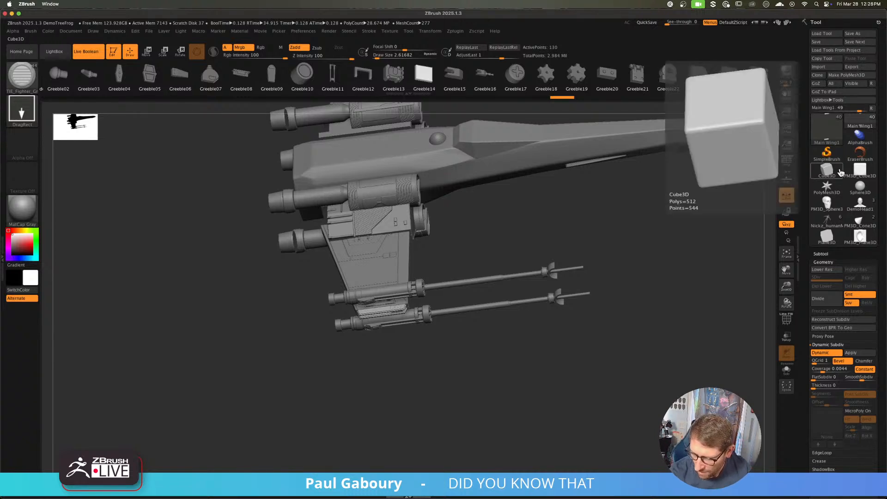
left_click(826, 134)
left_click(556, 180)
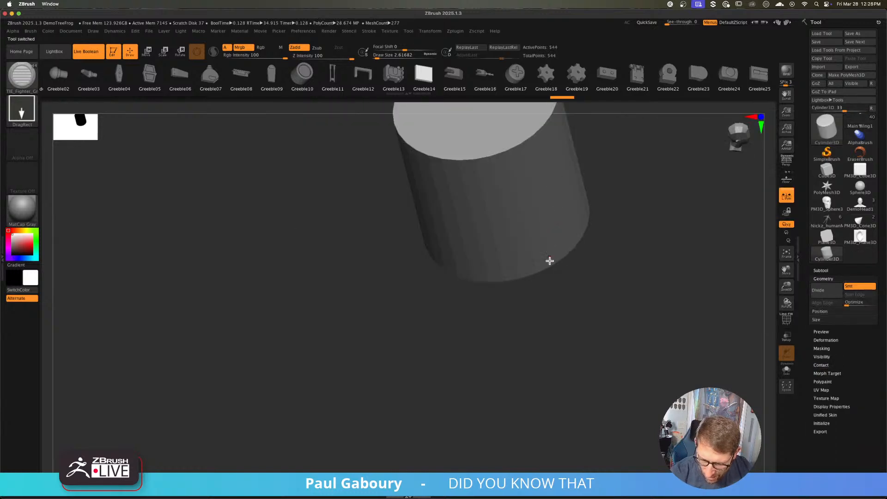
key("f")
left_click(846, 74)
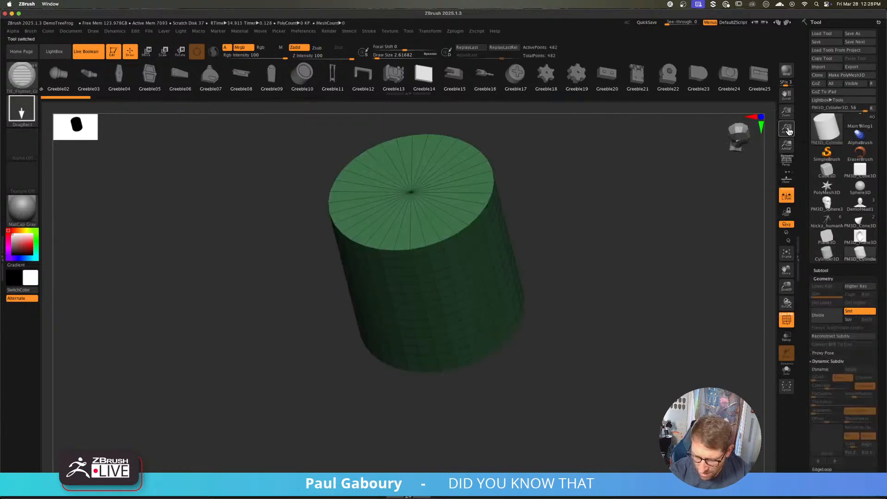
mouse_move(600, 333)
left_mouse_down()
mouse_move(584, 260)
mouse_move(592, 236)
mouse_move(621, 257)
mouse_move(621, 301)
left_mouse_up()
- Pull a bump out of the cylinder's side with the Move brush at a draw size of about 286
key("b")
key("m")
key("v")
key("s")
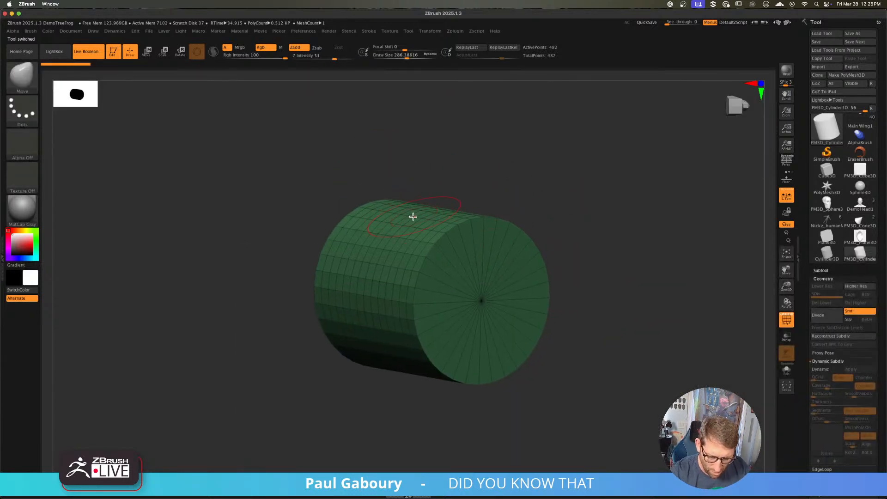
left_click_drag(412, 212, 467, 248)
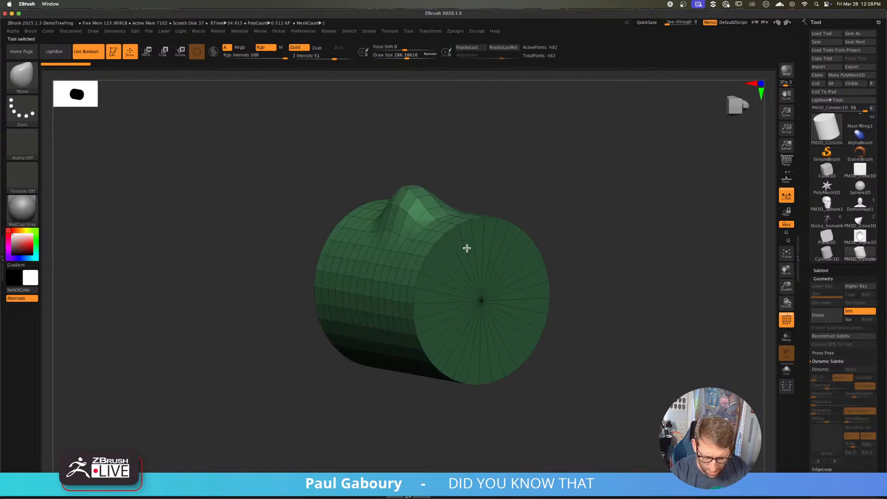
right_click_drag(467, 248, 485, 247)
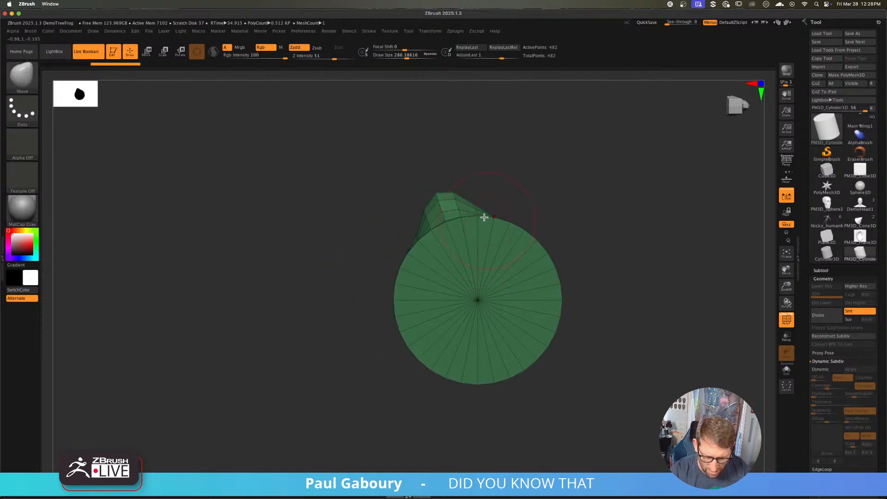
mouse_move(483, 217)
right_mouse_down()
mouse_move(430, 198)
mouse_move(412, 172)
right_mouse_up()
- Try to flatten the bump back into the cylinder at a draw size of about 167, and undo it
key("s")
mouse_move(440, 182)
left_mouse_down()
mouse_move(422, 179)
mouse_move(454, 202)
mouse_move(428, 170)
mouse_move(384, 216)
mouse_move(398, 192)
mouse_move(399, 236)
left_mouse_up()
key("s")
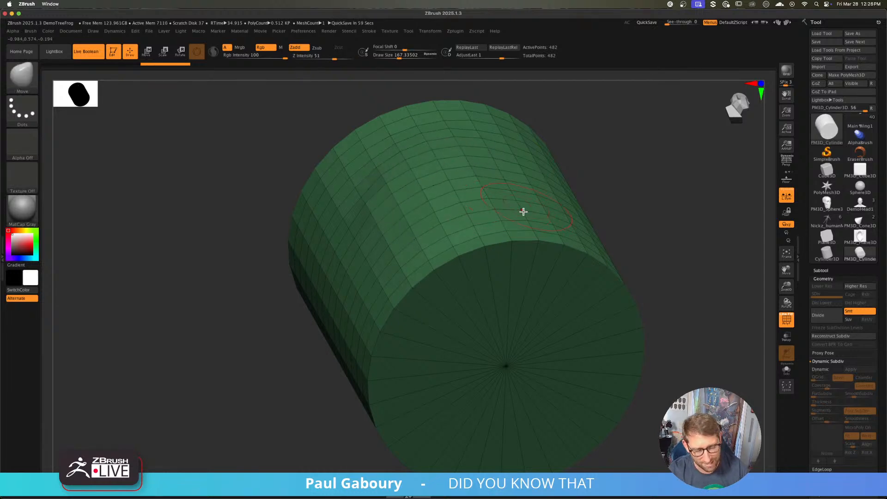
key("ctrl+z")
right_click_drag(513, 241, 495, 236, "shift")
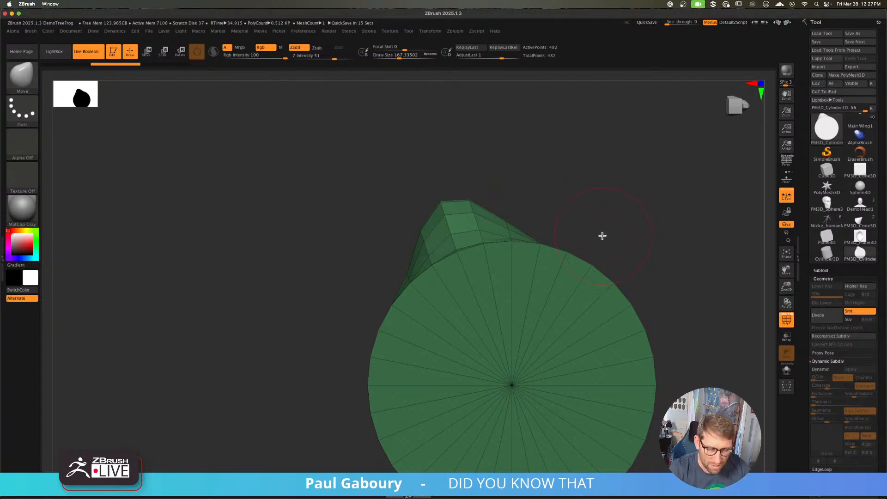
- Isolate the polygons of the bump to examine them, and show the full cylinder again
mouse_move(595, 235)
left_mouse_down()
mouse_move(528, 190)
mouse_move(485, 202)
mouse_move(508, 192)
left_mouse_up()
mouse_move(351, 133)
left_mouse_down("ctrl+shift")
mouse_move(496, 255)
mouse_move(487, 300)
mouse_move(479, 297)
mouse_move(473, 278)
mouse_move(527, 259)
left_mouse_up("ctrl+shift")
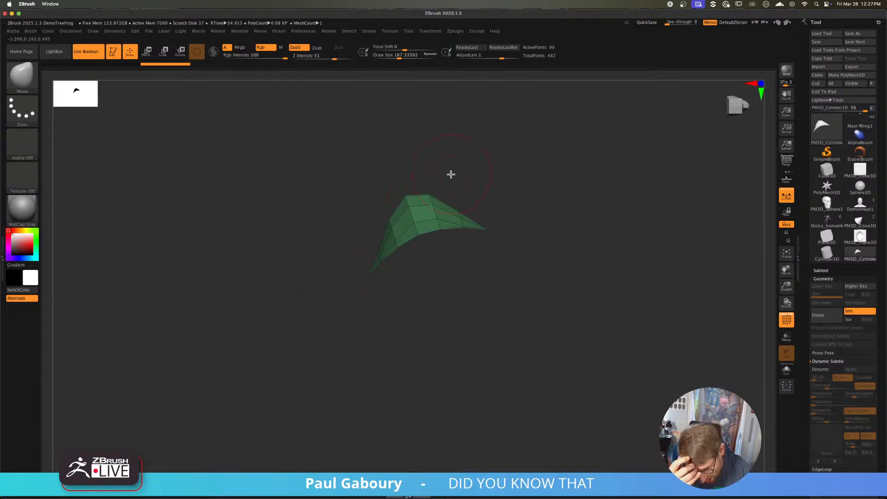
left_click(591, 208, "ctrl+shift")
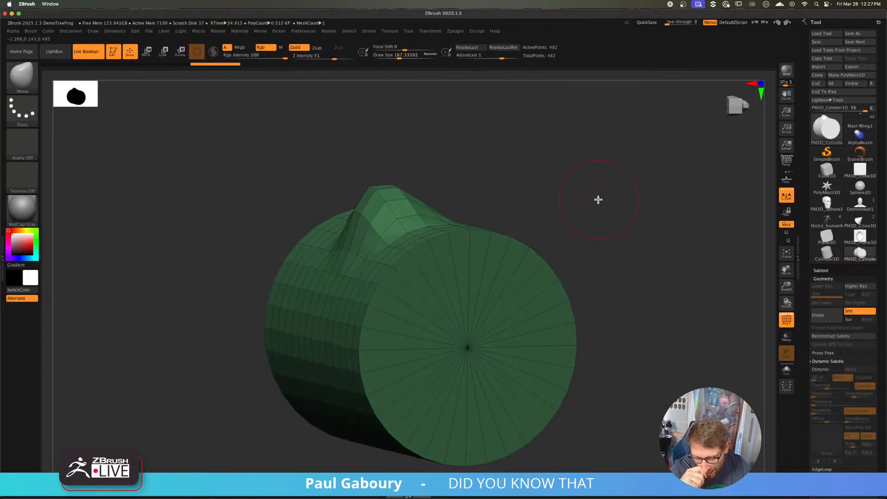
left_click_drag(597, 198, 568, 222)
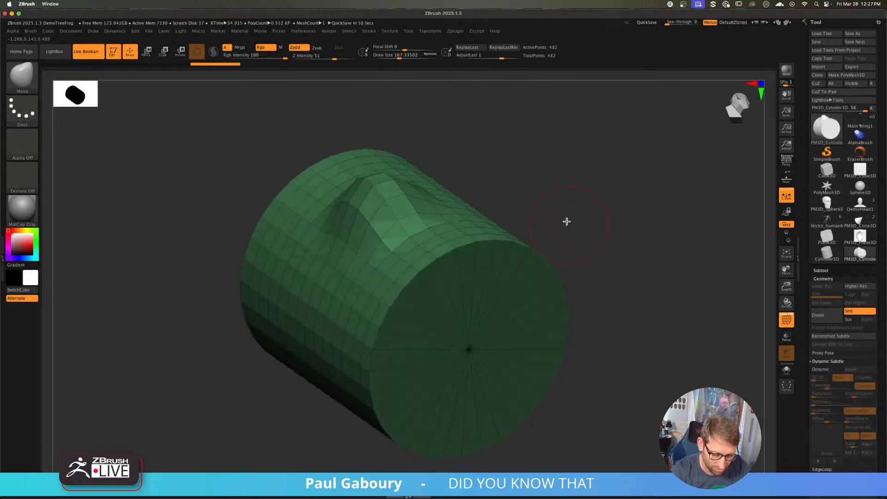
- Smooth the bump down into the cylinder's surface, and undo the smoothing
key("shift")
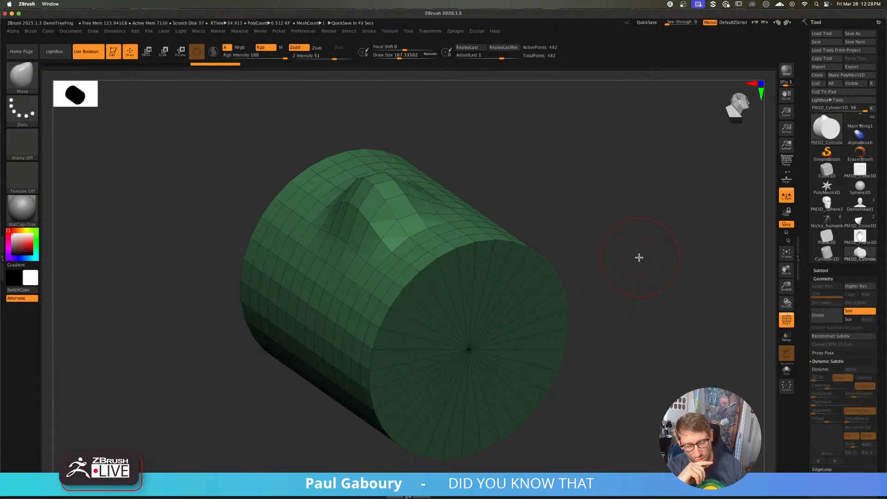
left_click_drag(638, 257, 634, 283)
mouse_move(407, 208)
left_mouse_down("shift")
mouse_move(394, 208)
mouse_move(365, 178)
mouse_move(434, 208)
mouse_move(363, 202)
mouse_move(396, 225)
left_mouse_up("shift")
left_click_drag(570, 272, 534, 242, "shift")
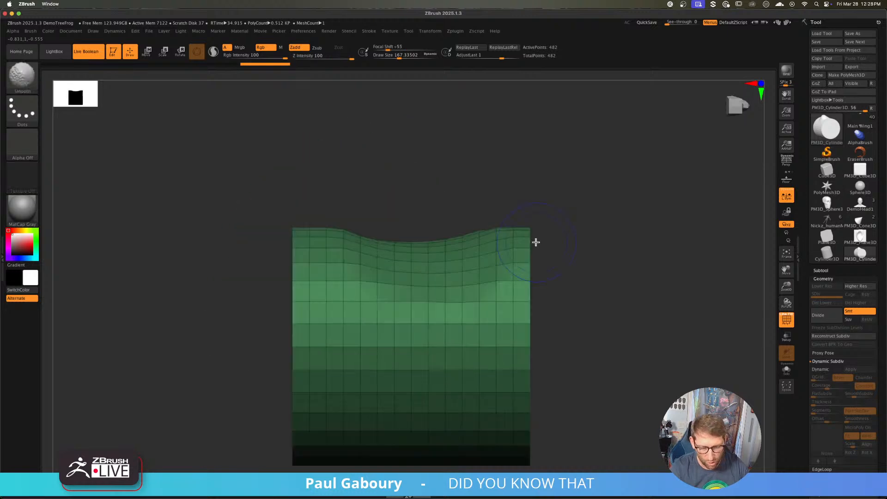
key("super+z")
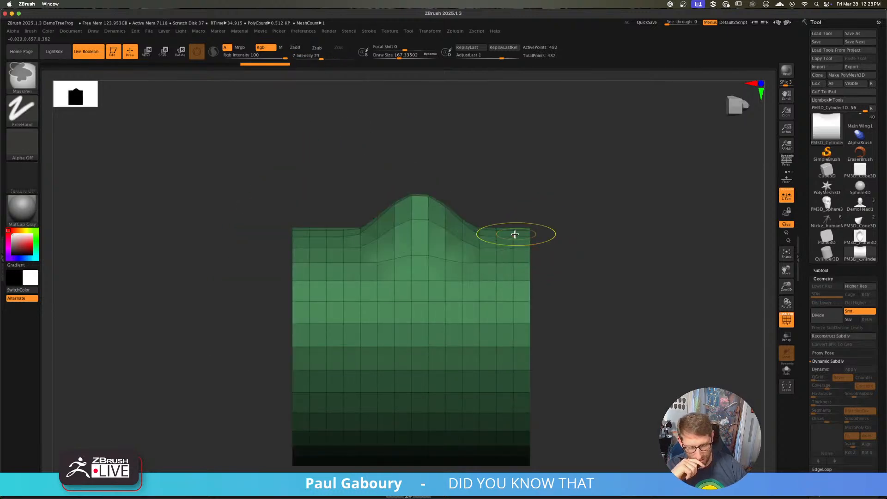
- Reduce the draw size to 44 and mark the original cylinder state in the undo history as the restore source
mouse_move(625, 206)
left_mouse_down()
mouse_move(608, 230)
mouse_move(621, 200)
mouse_move(592, 209)
mouse_move(620, 208)
mouse_move(607, 214)
left_mouse_up()
key("s")
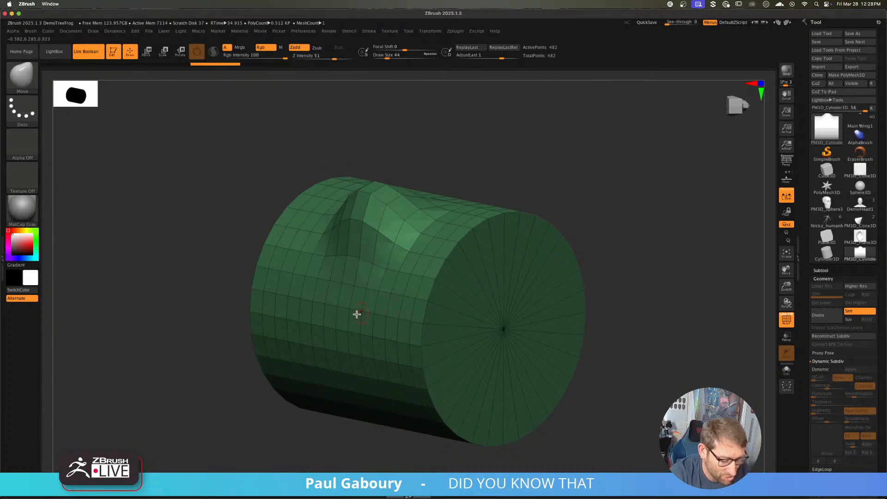
left_click_drag(226, 68, 204, 69)
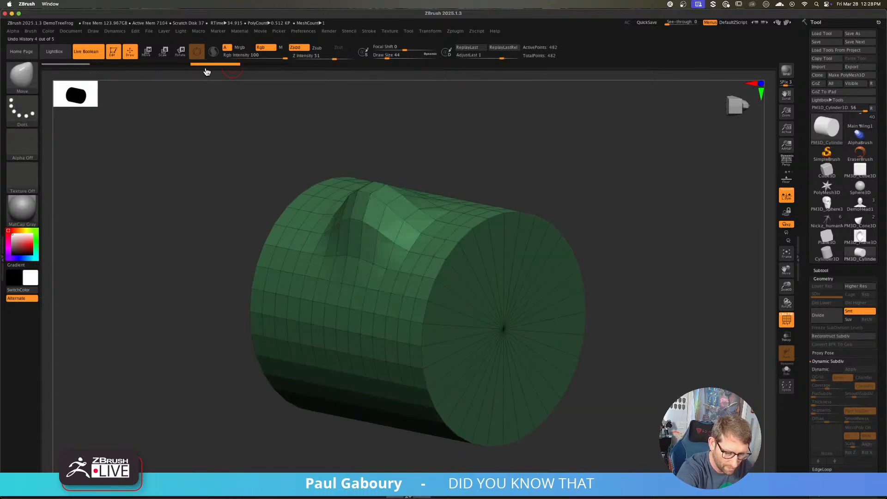
right_click_drag(416, 235, 416, 272)
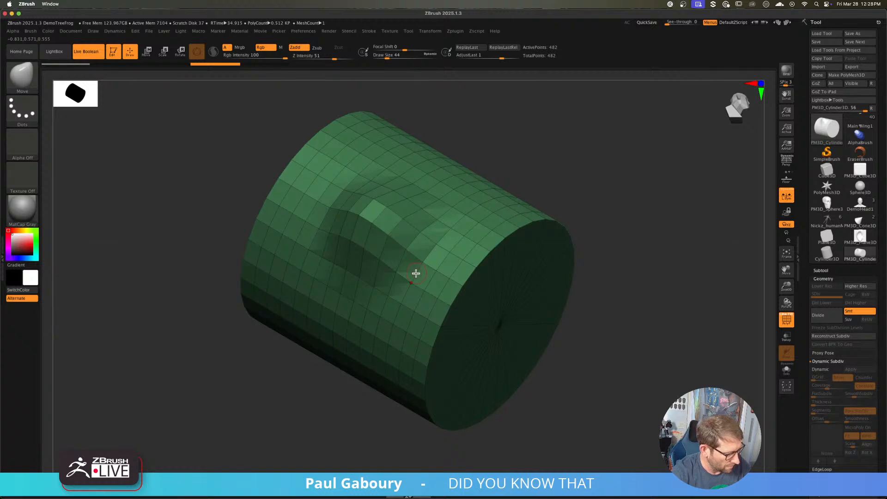
- Brush the bump back to the original cylinder surface with the Morph brush at a draw size of about 202
key("b")
key("m")
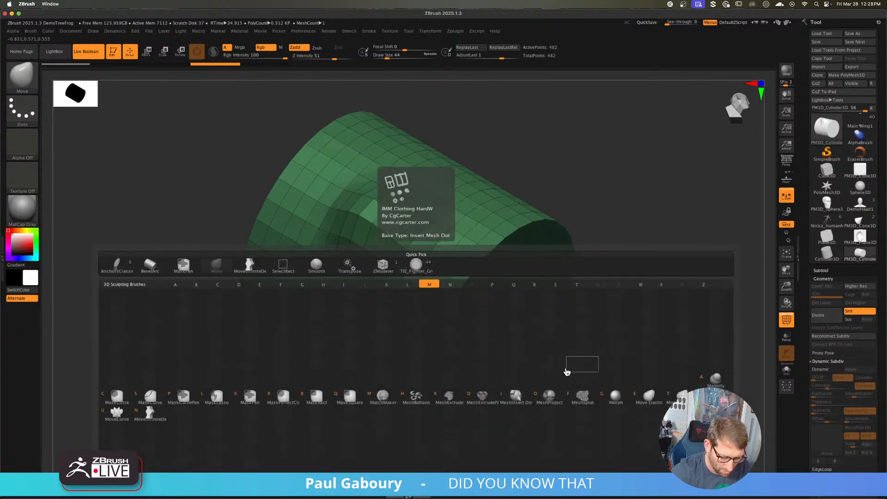
key("g")
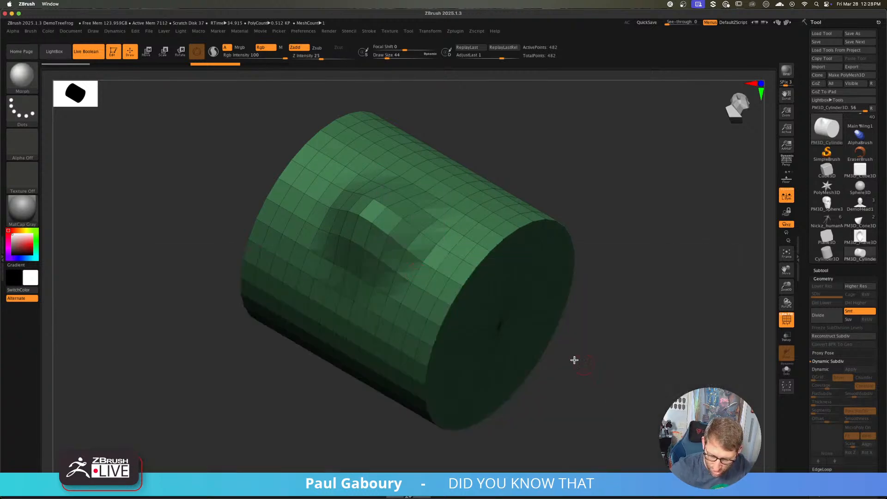
key("s")
left_click_drag(430, 247, 319, 260)
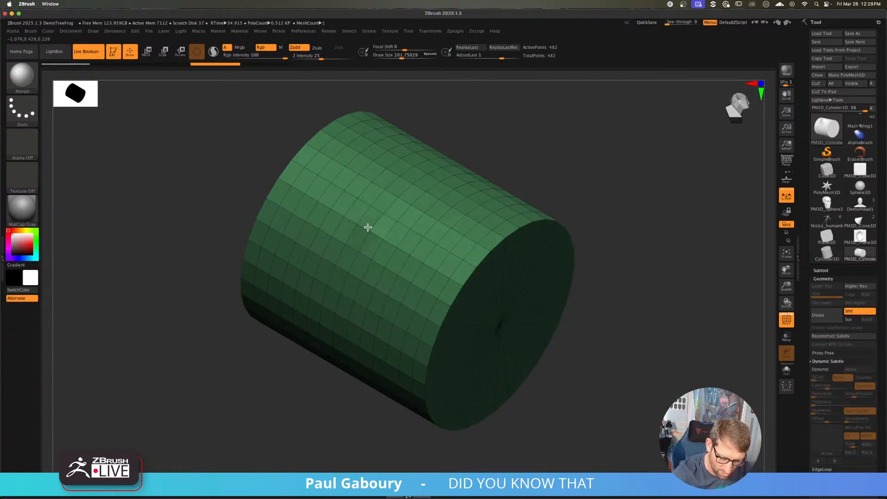
left_click_drag(342, 281, 393, 278)
mouse_move(422, 299)
right_mouse_down()
mouse_move(426, 265)
mouse_move(398, 293)
right_mouse_up()
mouse_move(400, 259)
left_mouse_down()
mouse_move(384, 258)
mouse_move(382, 350)
left_mouse_up()
key("shift+f")
right_click_drag(413, 354, 419, 324, "ctrl")
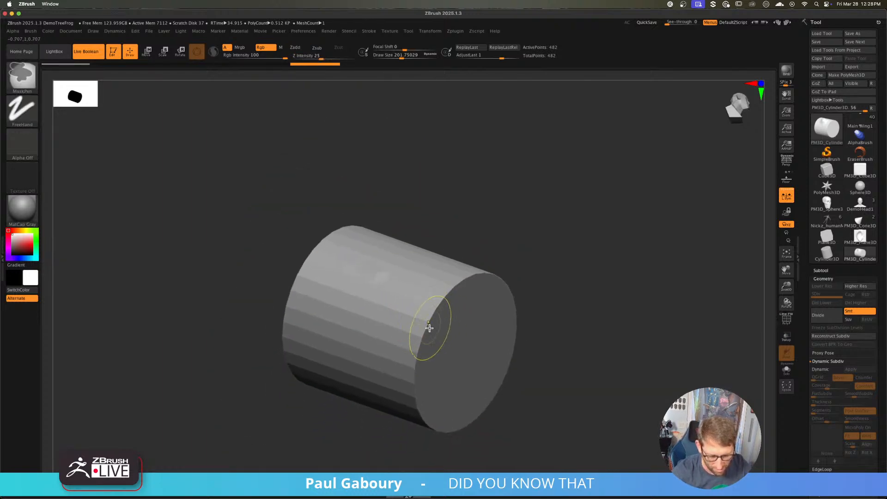
- Undo the Morph brush strokes on the cylinder's bump
key("ctrl+z")
key("ctrl+z")
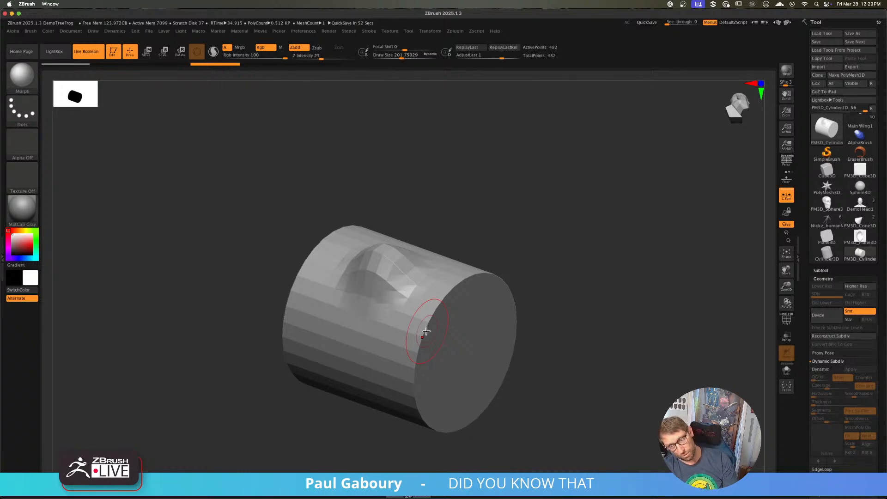
left_click_drag(584, 227, 583, 265)
- Brush over the bump with the HistoryRecall brush at a draw size of about 293
key("b")
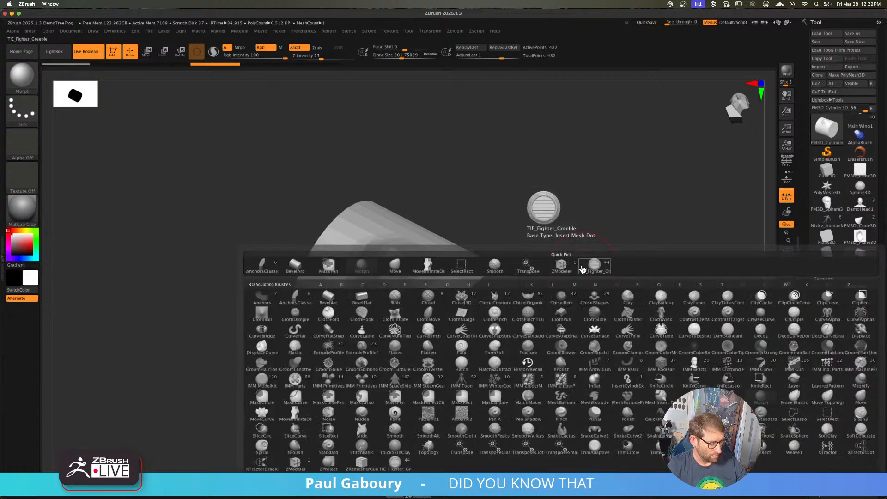
key("h")
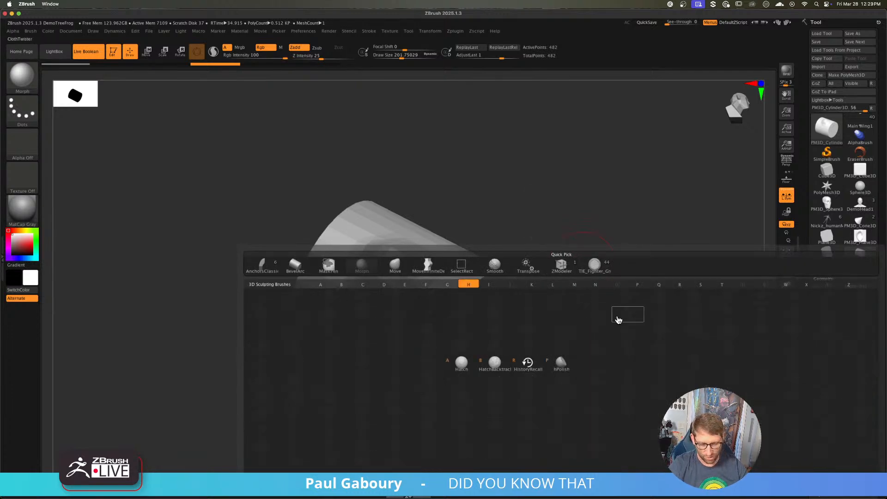
left_click(532, 362)
left_click_drag(391, 269, 377, 299)
key("s")
right_click_drag(393, 287, 381, 261)
mouse_move(398, 265)
left_mouse_down()
mouse_move(406, 297)
mouse_move(385, 294)
left_mouse_up()
right_click_drag(391, 263, 408, 243)
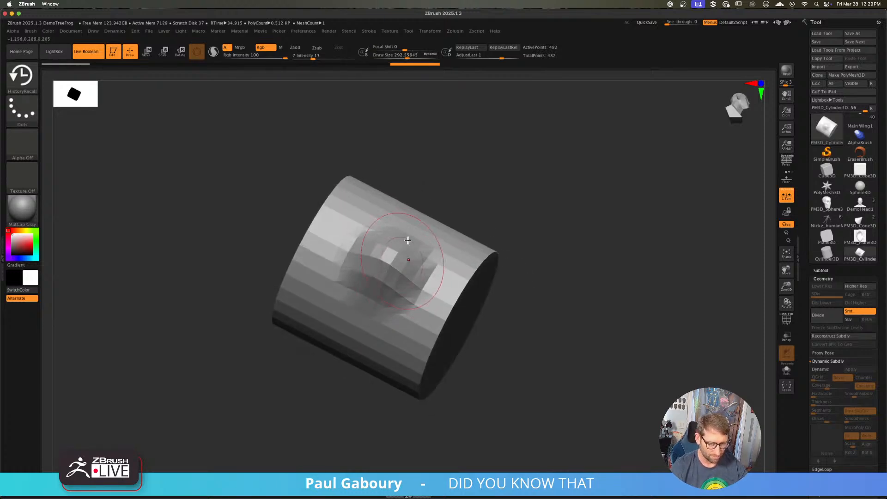
mouse_move(400, 282)
left_mouse_down()
mouse_move(377, 237)
mouse_move(379, 290)
mouse_move(389, 293)
left_mouse_up()
- Smooth the bump in a straight side view with the polygon wireframe shown temporarily, and undo the smoothing
right_click_drag(388, 293, 400, 284, "shift")
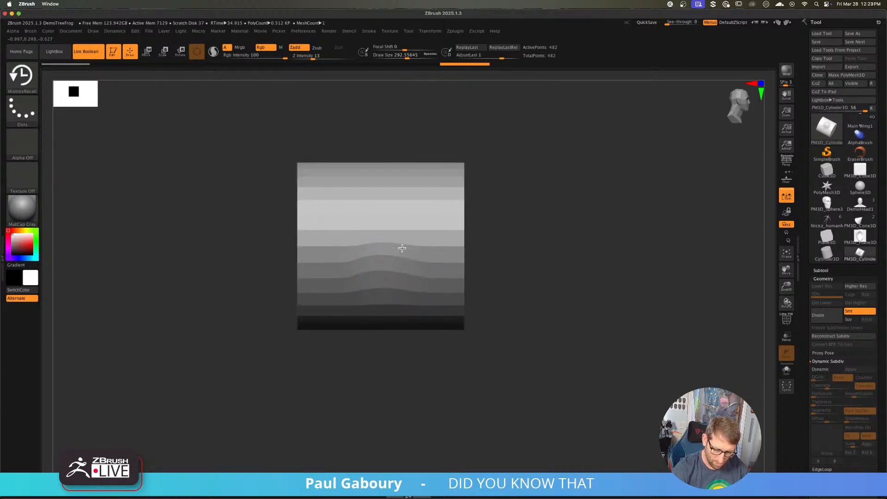
key("shift+f")
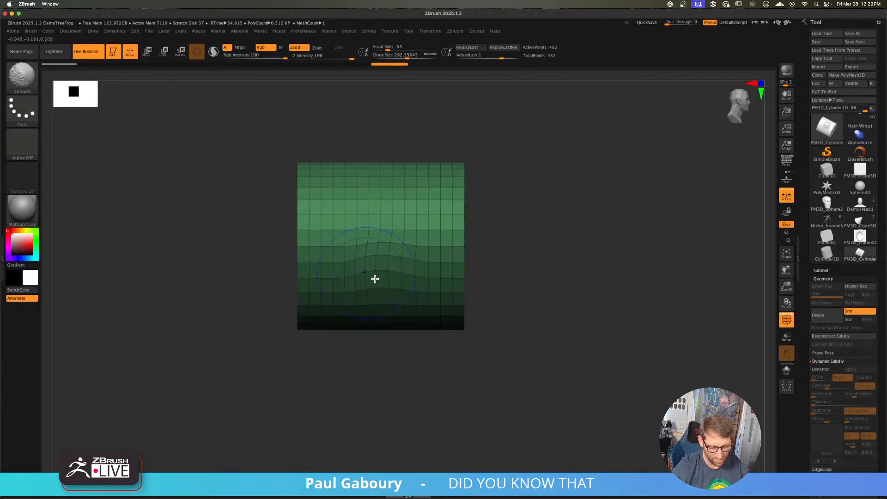
key("shift+f")
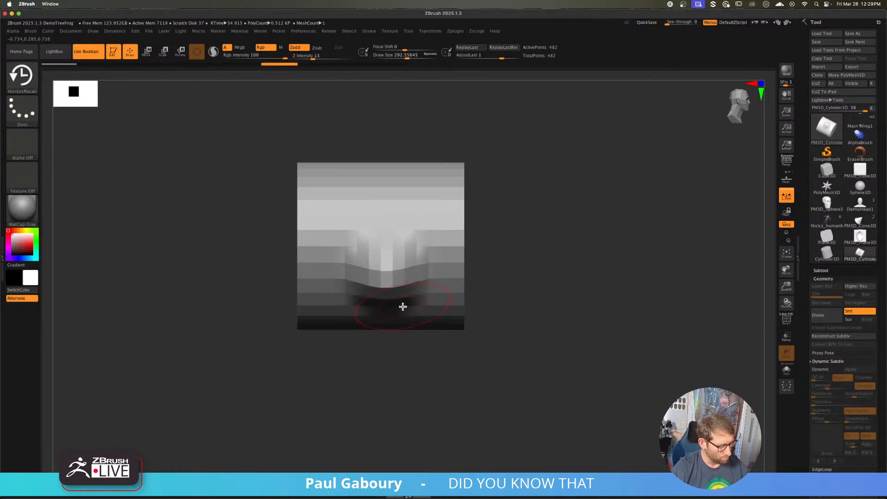
- Brush the bump back to the cylinder surface with the Morph brush, and undo that restoration with the polygon wireframe displayed
key("b")
key("m")
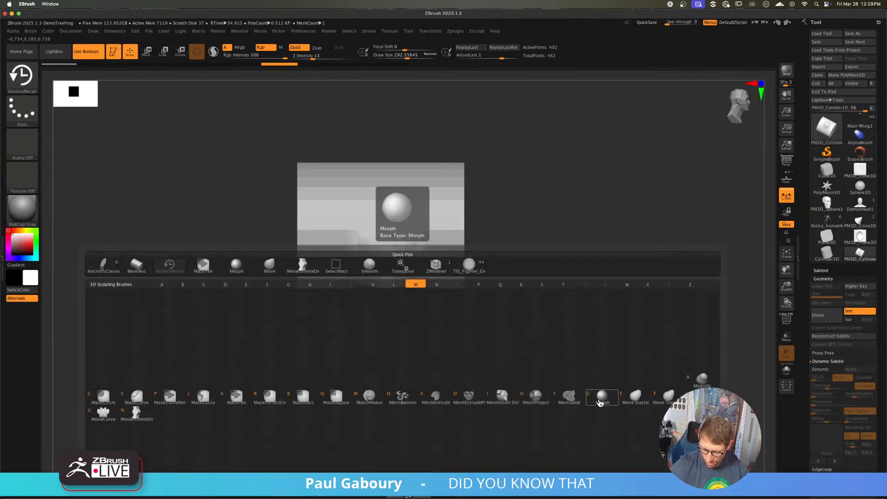
key("g")
mouse_move(393, 277)
left_mouse_down()
mouse_move(383, 259)
mouse_move(356, 243)
mouse_move(419, 297)
mouse_move(391, 303)
left_mouse_up()
mouse_move(407, 261)
left_mouse_down()
mouse_move(359, 289)
mouse_move(369, 265)
left_mouse_up()
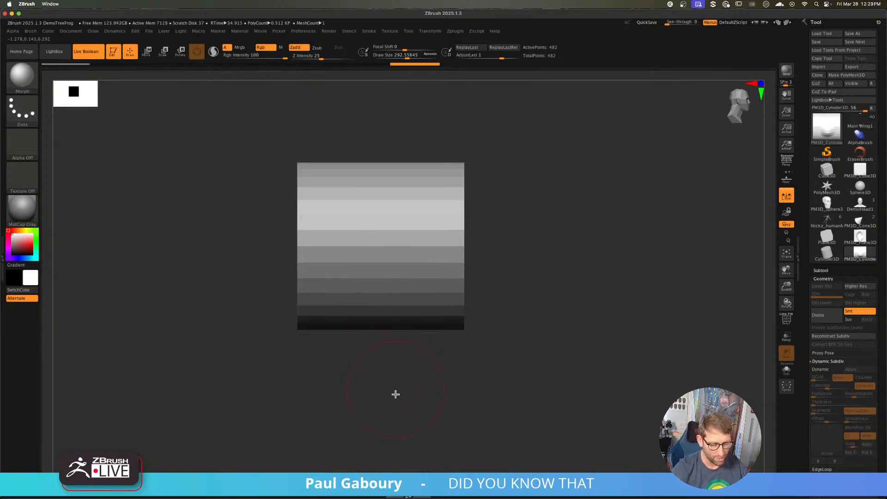
mouse_move(420, 406)
left_mouse_down()
mouse_move(415, 368)
mouse_move(411, 396)
left_mouse_up()
key("shift+f")
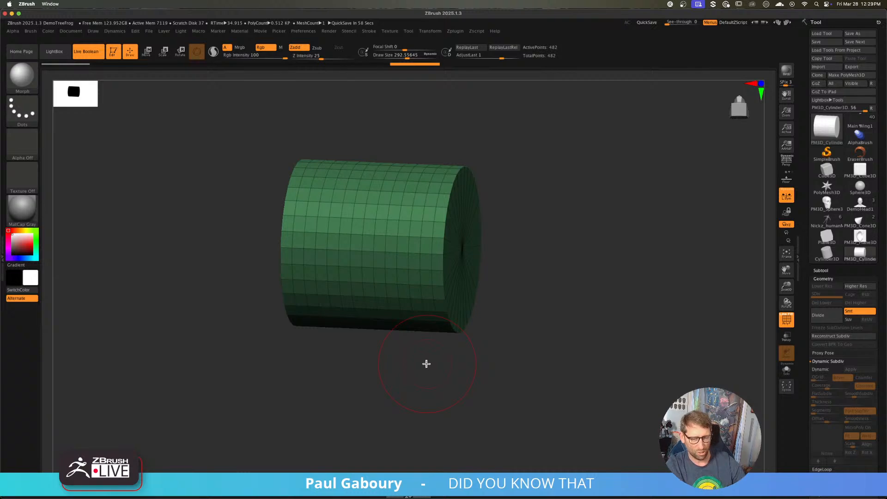
key("ctrl+z")
- Pull several bumps and one long spike out of the cylinder's side with the Move brush at a draw size of about 293
left_click_drag(526, 278, 529, 295)
key("b")
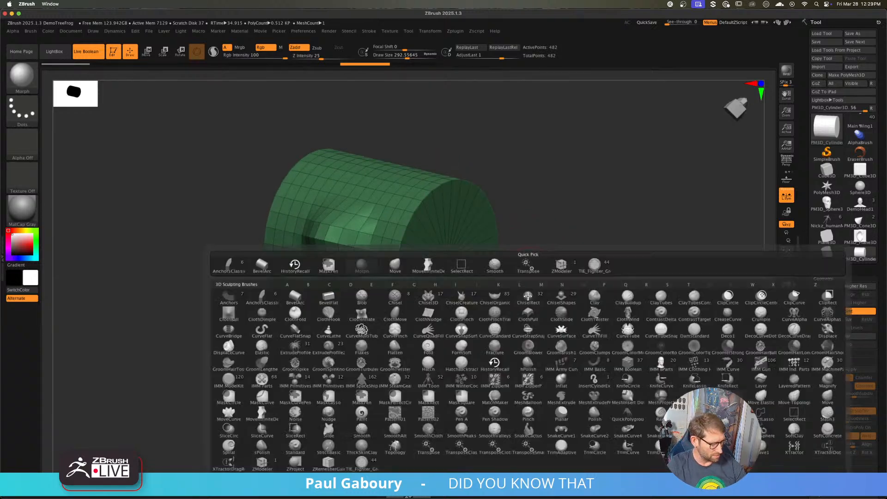
key("m")
key("v")
left_click_drag(367, 172, 368, 150)
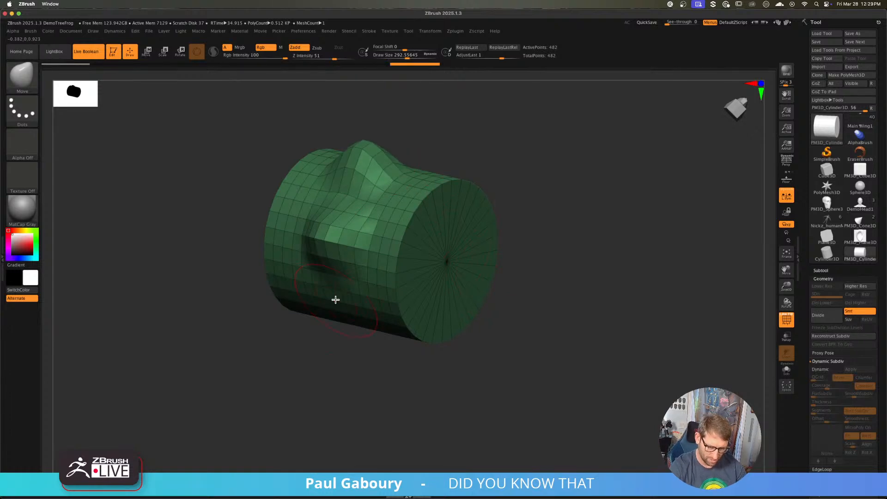
left_click_drag(335, 300, 343, 322)
right_click_drag(391, 315, 450, 251)
mouse_move(472, 148)
left_mouse_down()
mouse_move(462, 133)
mouse_move(378, 177)
left_mouse_up()
right_click_drag(522, 165, 438, 263, "alt")
left_click_drag(435, 224, 652, 153)
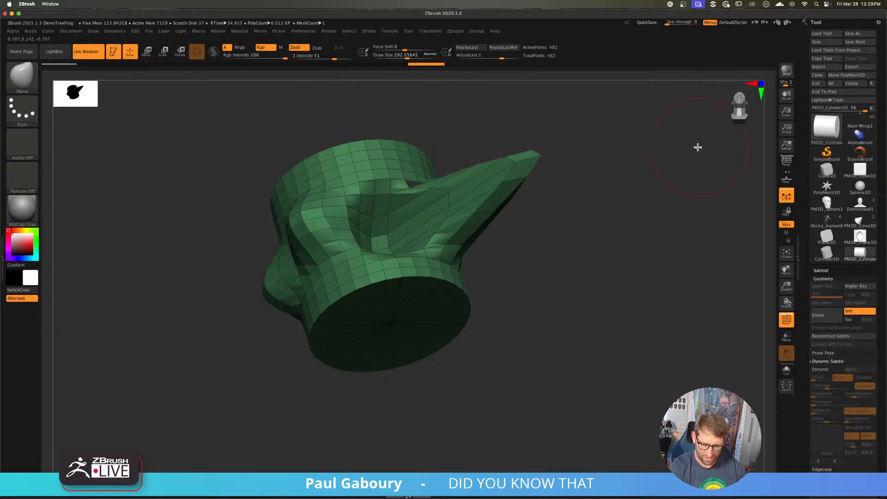
mouse_move(574, 237)
right_mouse_down()
mouse_move(588, 217)
mouse_move(584, 225)
right_mouse_up()
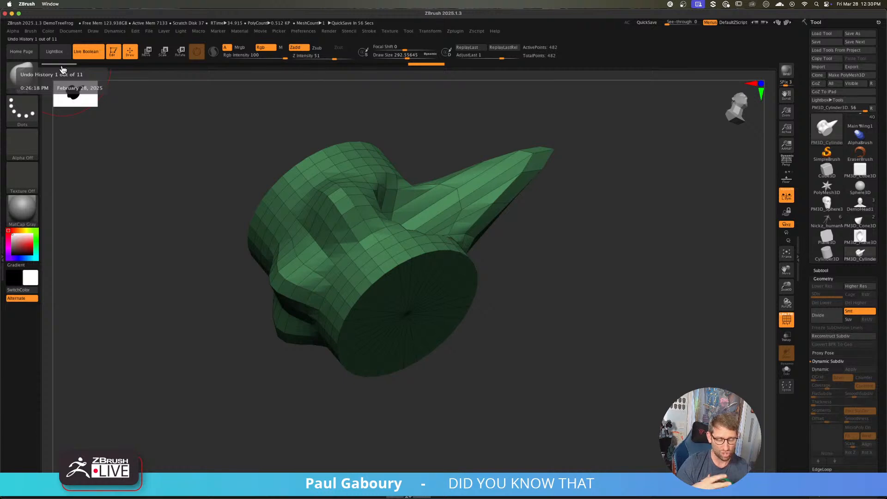
- Brush the pulled bumps back to the original cylinder surface with the Morph brush
key("b")
key("m")
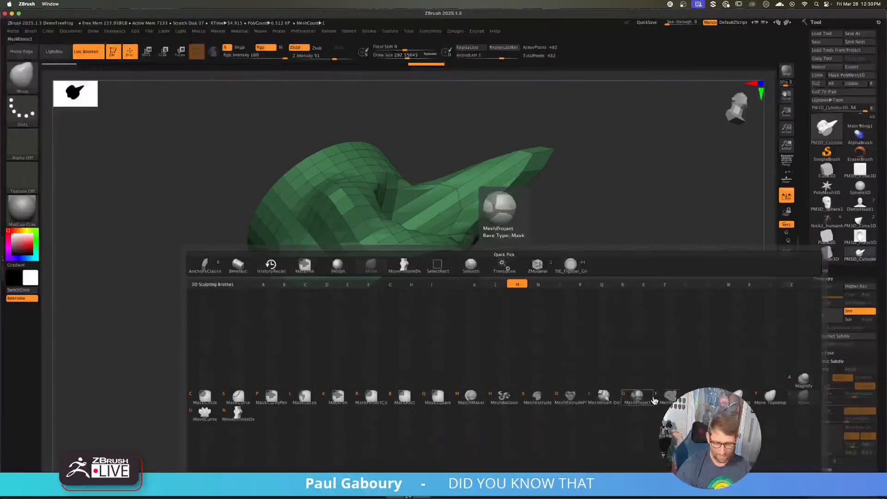
left_click(337, 265)
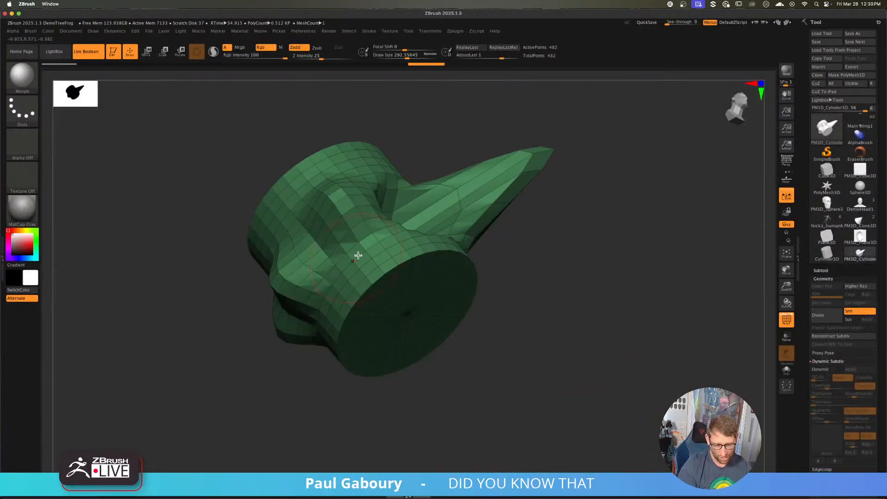
right_click_drag(358, 255, 350, 219)
mouse_move(350, 219)
left_mouse_down()
mouse_move(326, 196)
mouse_move(313, 260)
mouse_move(271, 264)
mouse_move(274, 295)
mouse_move(250, 291)
mouse_move(264, 325)
mouse_move(250, 285)
left_mouse_up()
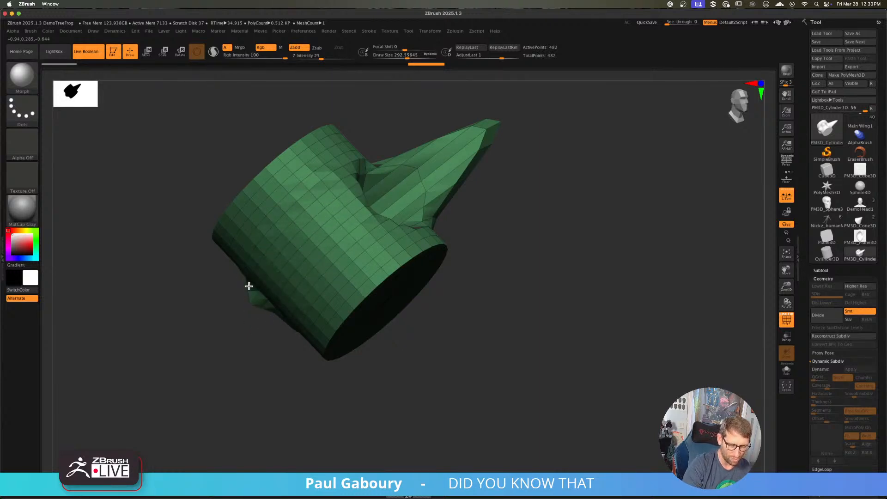
mouse_move(250, 285)
right_mouse_down()
mouse_move(280, 285)
mouse_move(231, 298)
right_mouse_up()
mouse_move(231, 298)
left_mouse_down()
mouse_move(274, 330)
mouse_move(282, 251)
mouse_move(280, 297)
left_mouse_up()
right_click_drag(280, 297, 382, 277)
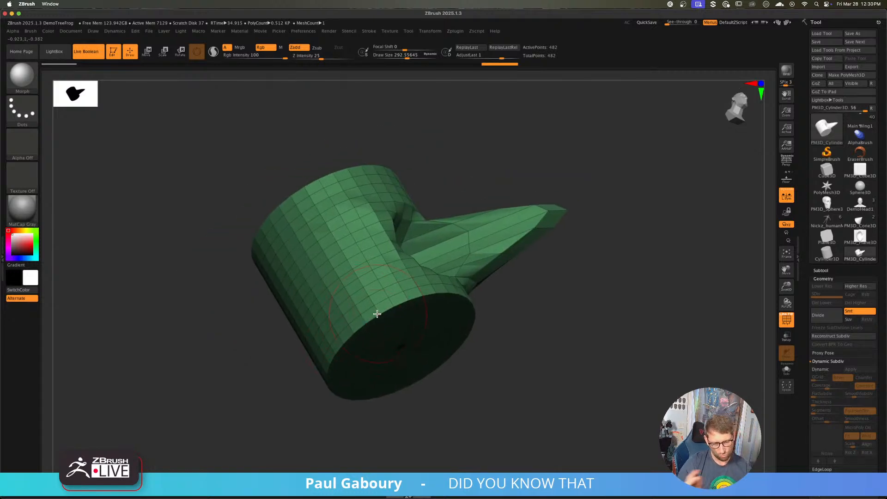
- Brush the long spike most of the way back into the cylinder with the Morph brush
mouse_move(522, 222)
left_mouse_down()
mouse_move(477, 257)
mouse_move(468, 284)
left_mouse_up()
right_click_drag(467, 284, 516, 254)
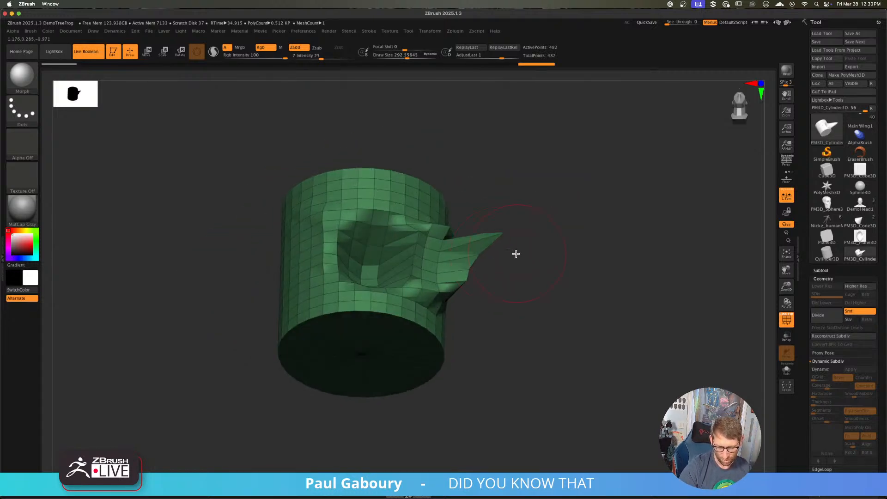
mouse_move(483, 248)
left_mouse_down()
mouse_move(440, 259)
mouse_move(369, 251)
mouse_move(348, 283)
mouse_move(332, 220)
left_mouse_up()
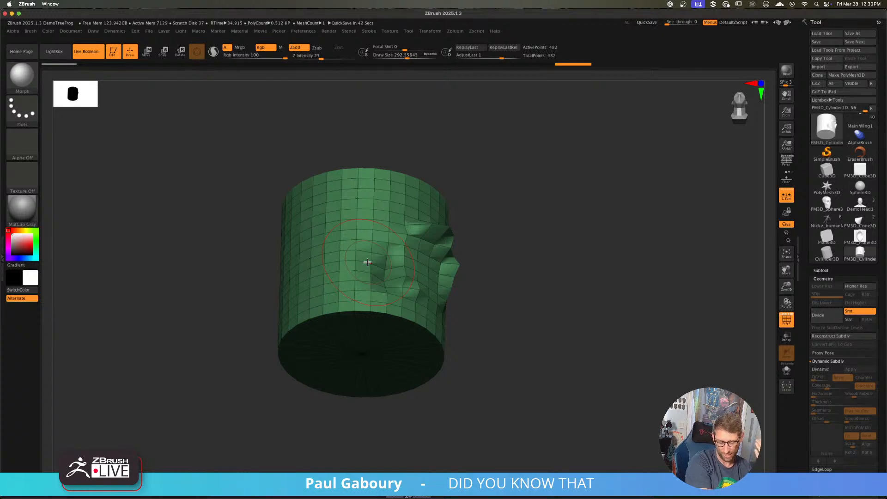
- Project the marked undo history state onto the cylinder with Project History, raising the projection Dist to 1
left_click(831, 271)
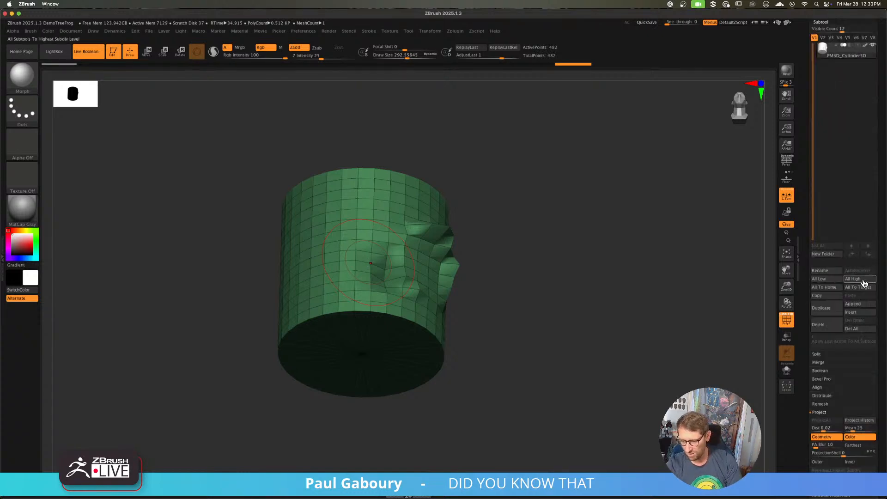
left_click_drag(881, 428, 859, 272)
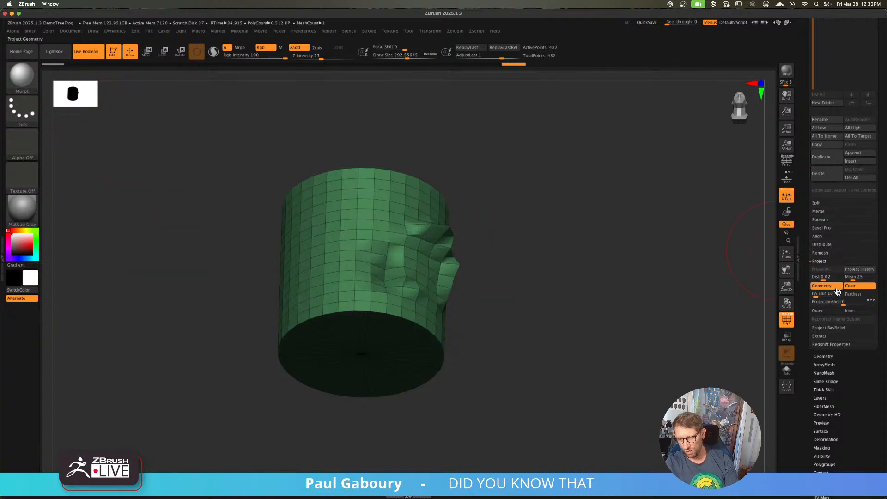
left_click_drag(823, 277, 858, 276)
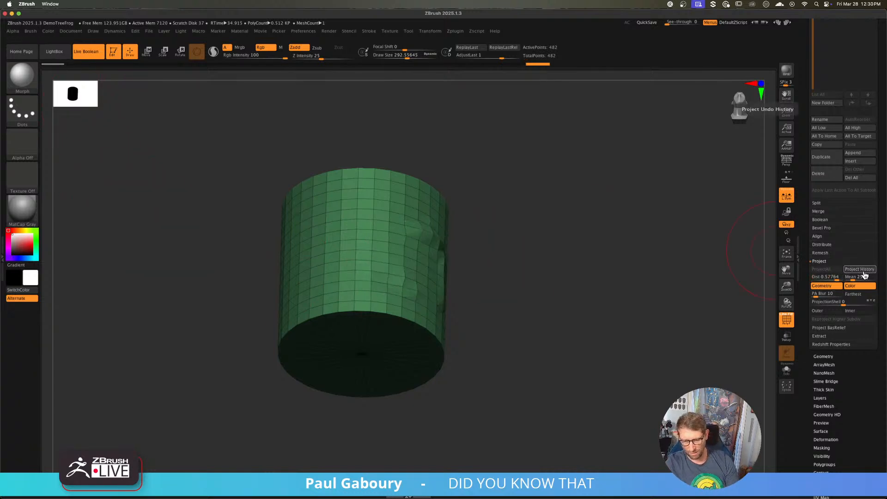
left_click(867, 273)
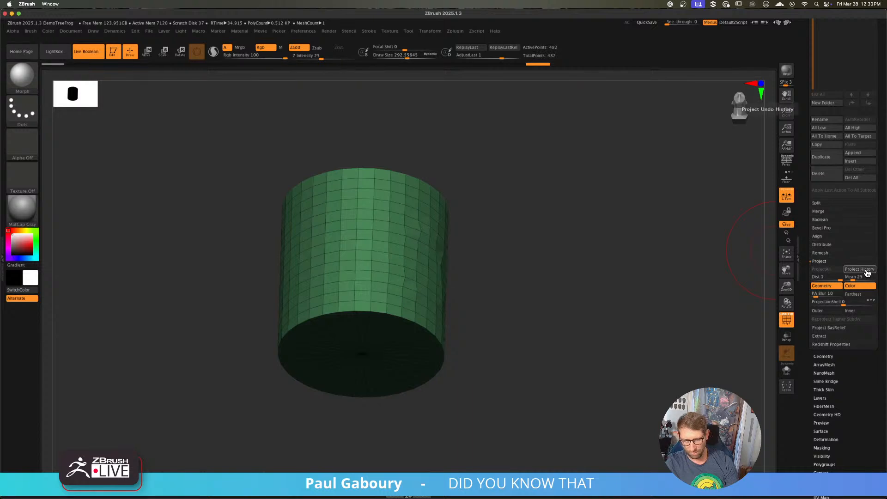
left_click(867, 273)
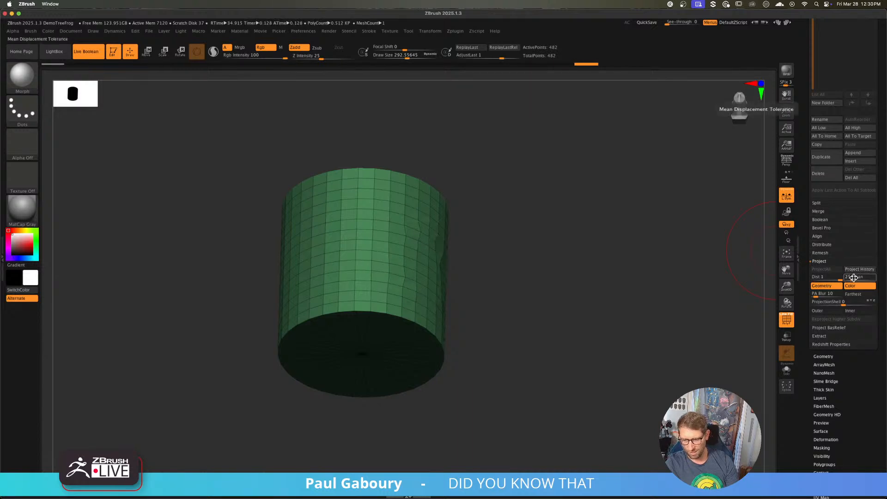
- Set the projection Mean to 100 and run Project History on the cylinder again
left_click(861, 272)
left_click(860, 272)
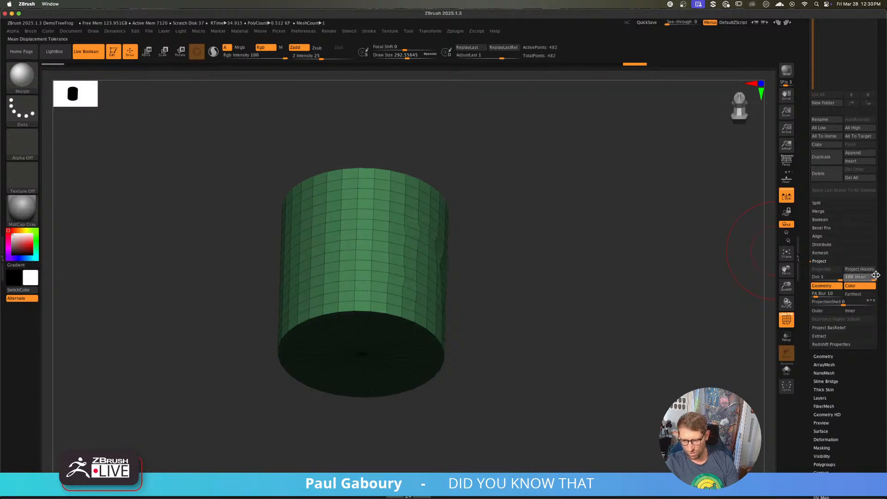
left_click(862, 273)
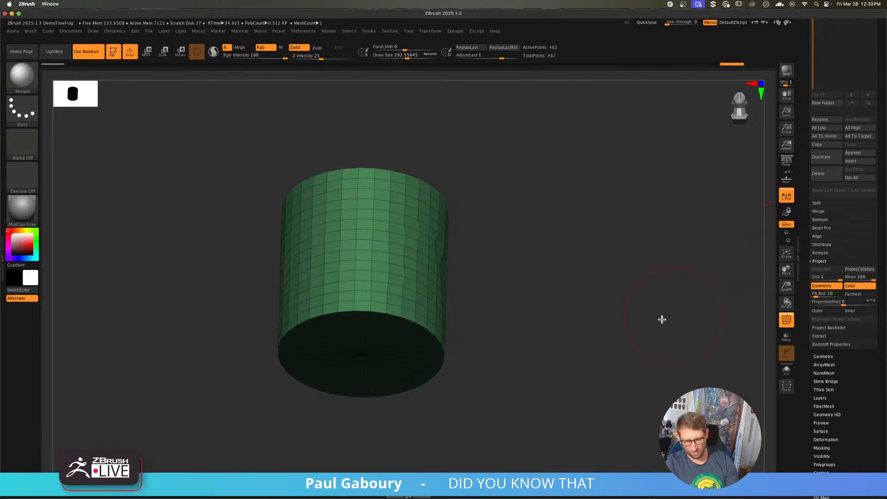
left_click_drag(661, 317, 619, 308)
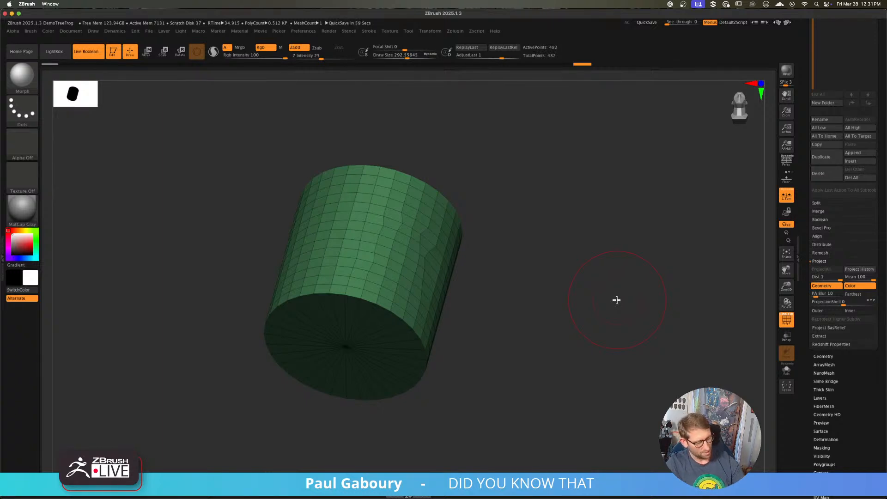
- Undo the history projections and Morph strokes back to the fully deformed cylinder, and reduce the draw size to 83
key("ctrl")
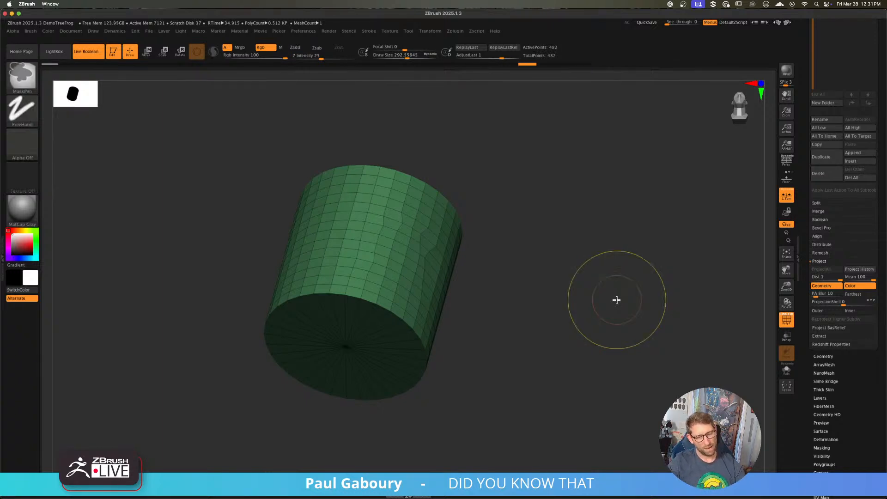
key("ctrl+z")
key("ctrl+z")
key("ctrl+z")
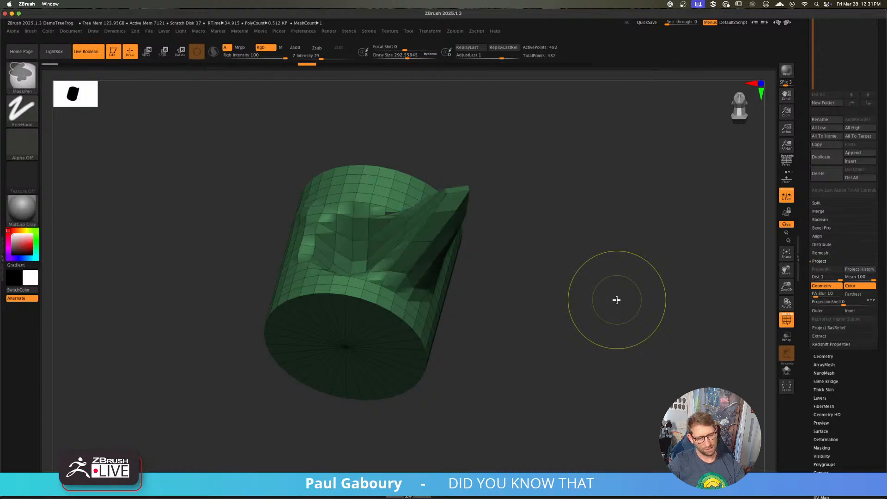
mouse_move(616, 300)
left_mouse_down()
mouse_move(546, 339)
mouse_move(580, 337)
mouse_move(569, 336)
mouse_move(580, 348)
mouse_move(563, 334)
left_mouse_up()
key("s")
key("ctrl+z")
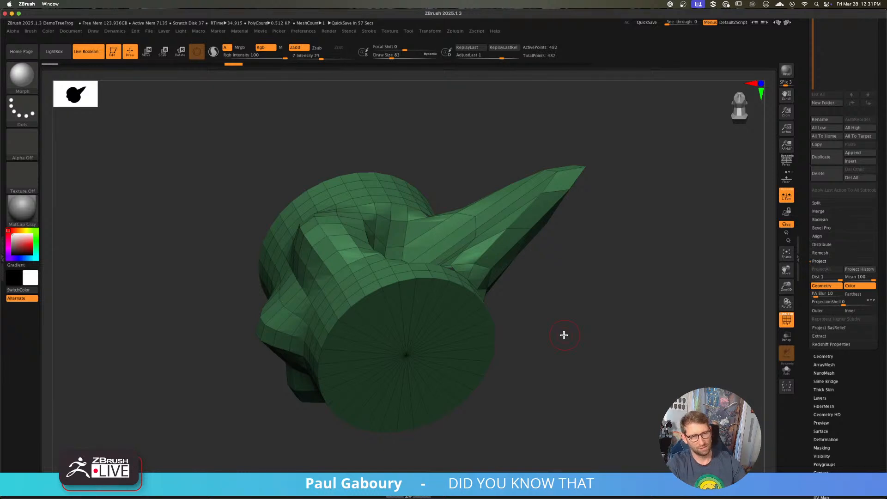
- Undo the Move brush deformations back to the cylinder's single initial bump
key("ctrl+z")
key("ctrl+z")
key("ctrl+z")
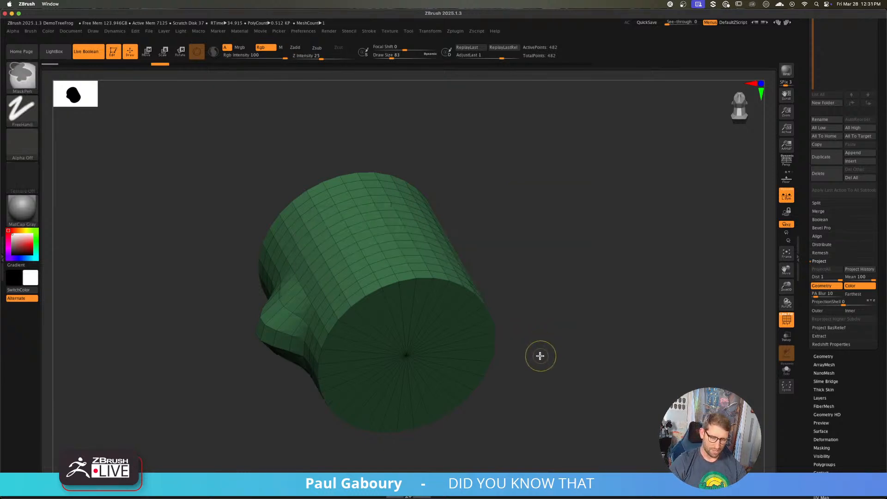
key("ctrl+z")
key("ctrl+z")
key("ctrl+z")
key("ctrl+z")
- Isolate only the patch of polygons around the bump and set the Morph brush's draw size to about 187
mouse_move(540, 356)
left_mouse_down()
mouse_move(552, 342)
mouse_move(549, 328)
mouse_move(610, 402)
mouse_move(385, 338)
mouse_move(439, 405)
left_mouse_up()
left_click(437, 428)
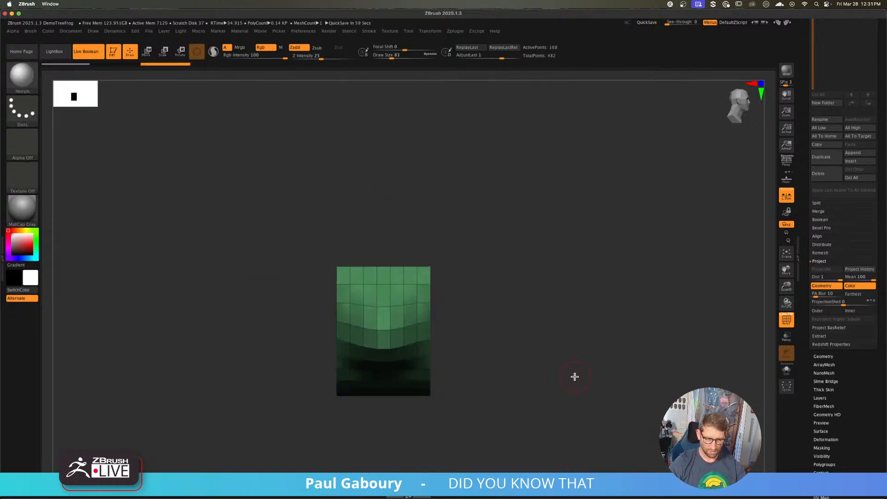
mouse_move(575, 376)
left_mouse_down()
mouse_move(558, 376)
mouse_move(608, 376)
mouse_move(612, 352)
mouse_move(614, 384)
mouse_move(475, 283)
mouse_move(358, 222)
left_mouse_up()
mouse_move(434, 351)
left_mouse_down()
mouse_move(464, 337)
mouse_move(438, 344)
left_mouse_up()
key("s")
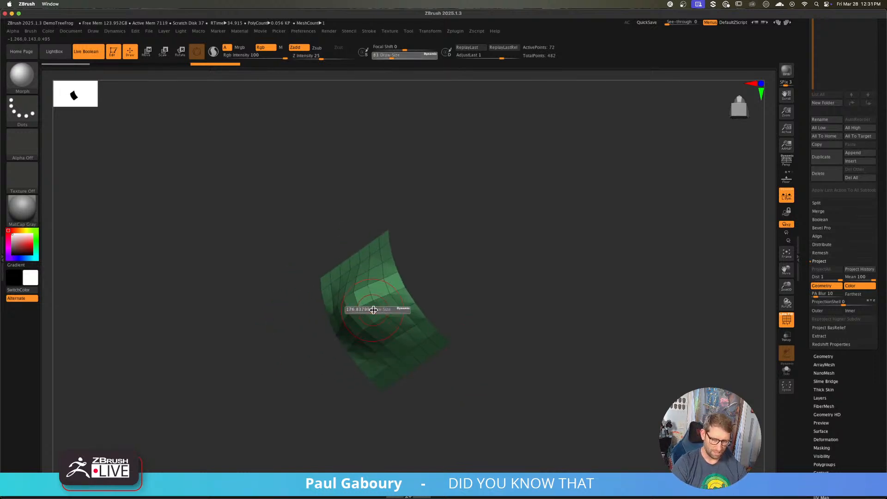
left_click_drag(373, 310, 374, 310)
left_click_drag(424, 366, 438, 348)
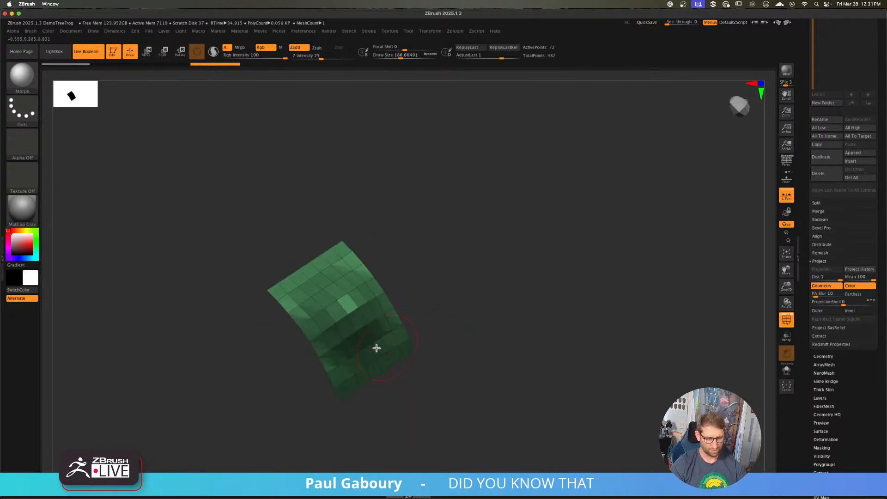
- Unhide the full cylinder, try flattening its bump with a Morph brush stroke, and undo that stroke
mouse_move(459, 394)
left_mouse_down()
mouse_move(461, 376)
mouse_move(471, 390)
mouse_move(472, 368)
mouse_move(466, 386)
left_mouse_up()
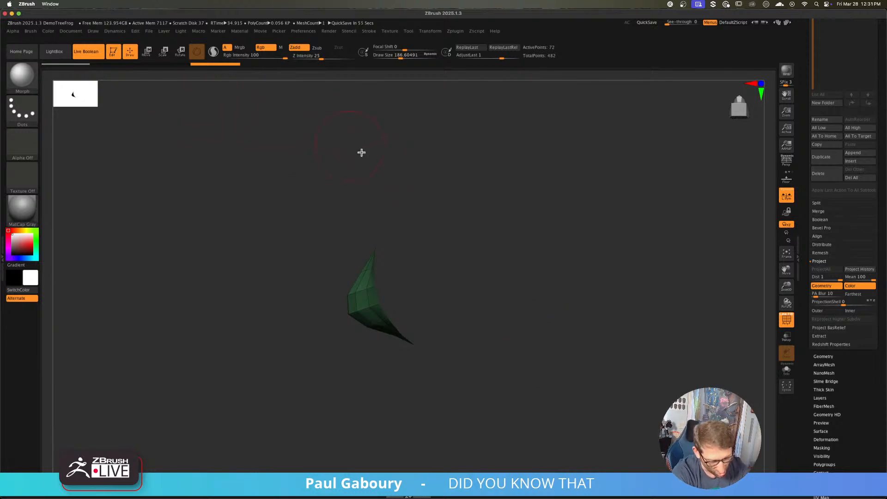
left_click(576, 168, "ctrl+shift")
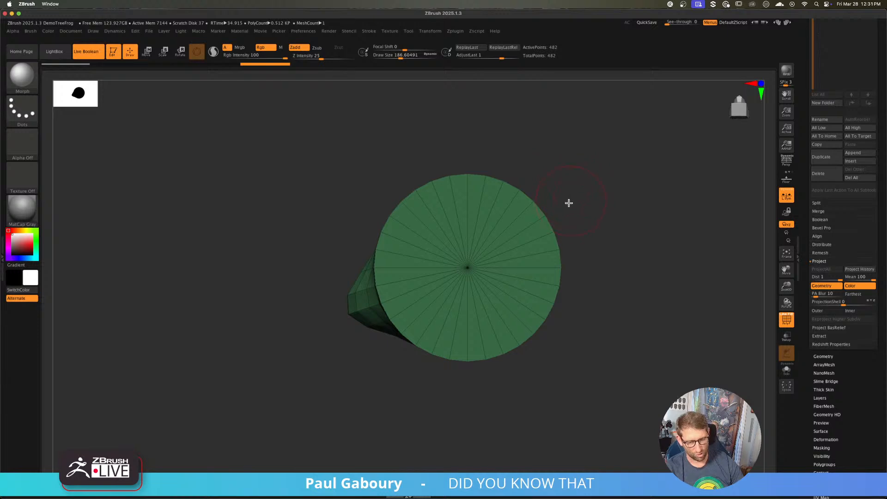
right_click_drag(448, 301, 342, 303)
mouse_move(339, 306)
left_mouse_down()
mouse_move(340, 283)
mouse_move(365, 311)
mouse_move(358, 337)
mouse_move(321, 314)
mouse_move(374, 279)
mouse_move(367, 342)
mouse_move(304, 295)
mouse_move(365, 306)
left_mouse_up()
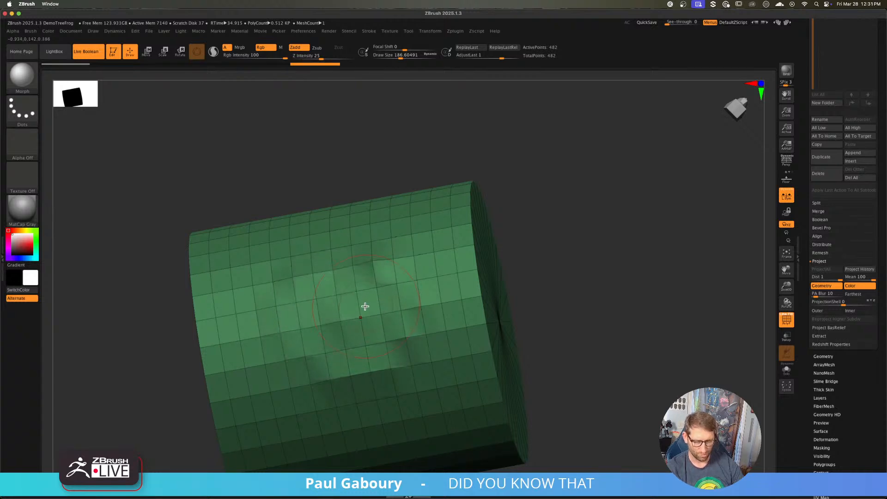
key("ctrl")
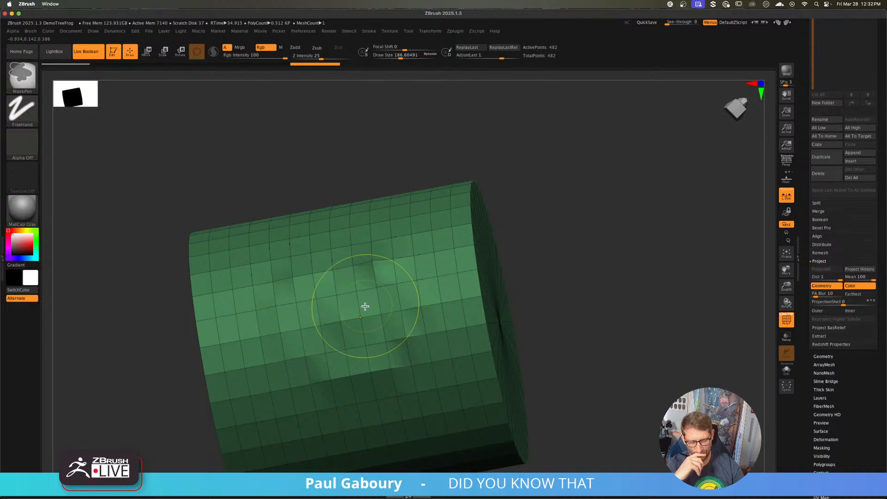
key("ctrl+z")
- Mask the upper part of the cylinder in side view, try a Morph stroke on the bump, then undo it and clear the mask
left_click_drag(583, 262, 558, 291, "shift")
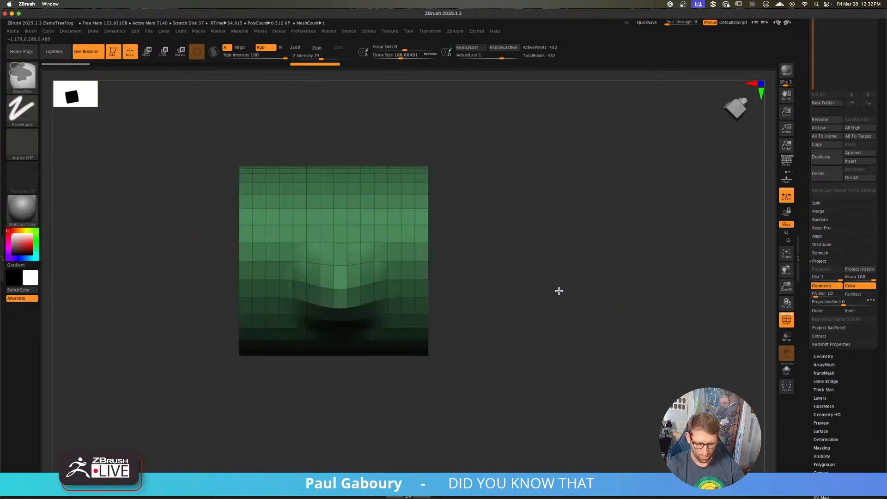
mouse_move(183, 180)
left_mouse_down("ctrl")
mouse_move(531, 284)
mouse_move(531, 296)
left_mouse_up("ctrl")
left_click_drag(531, 295, 521, 269)
mouse_move(363, 296)
left_mouse_down()
mouse_move(352, 311)
mouse_move(326, 312)
mouse_move(382, 311)
mouse_move(320, 300)
mouse_move(387, 298)
left_mouse_up()
left_click_drag(499, 264, 467, 299)
key("ctrl+z")
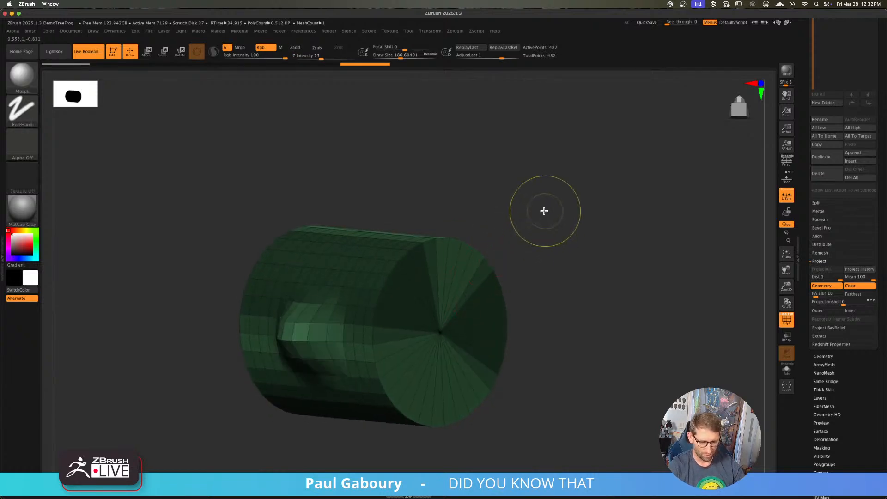
left_click_drag(545, 209, 563, 252, "ctrl")
left_click_drag(564, 252, 628, 216, "alt")
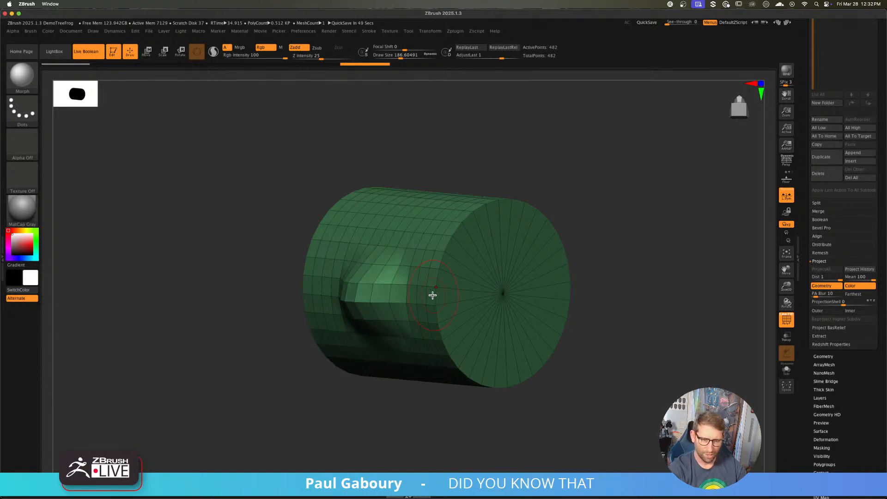
- Step the undo history back to the original undeformed cylinder and forward again to the state with the bump
key("ctrl+z")
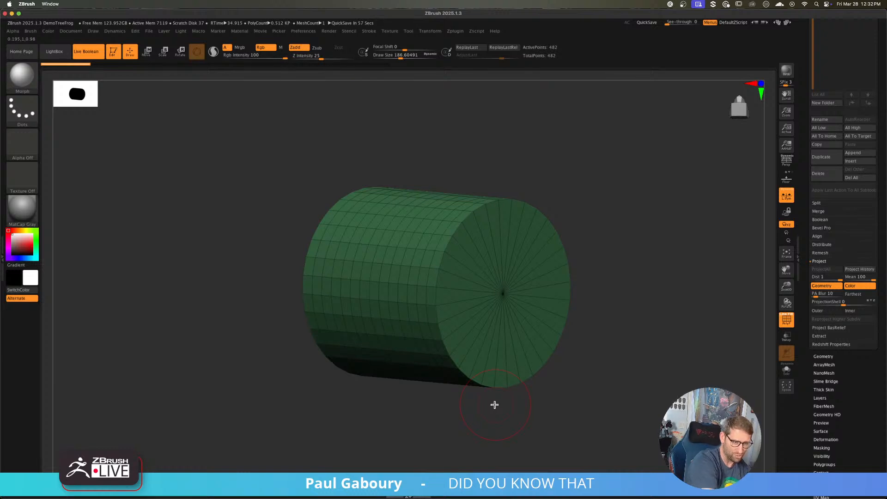
left_click_drag(73, 65, 384, 69)
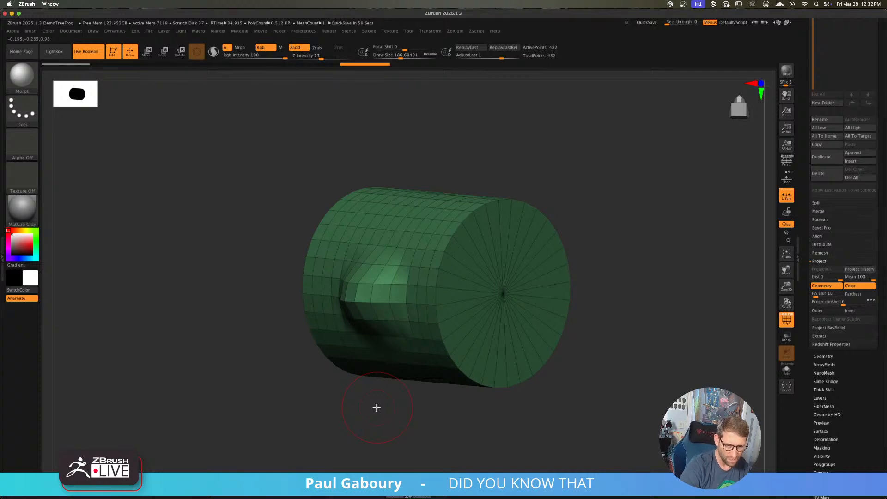
mouse_move(365, 66)
left_mouse_down()
mouse_move(122, 76)
mouse_move(393, 67)
left_mouse_up()
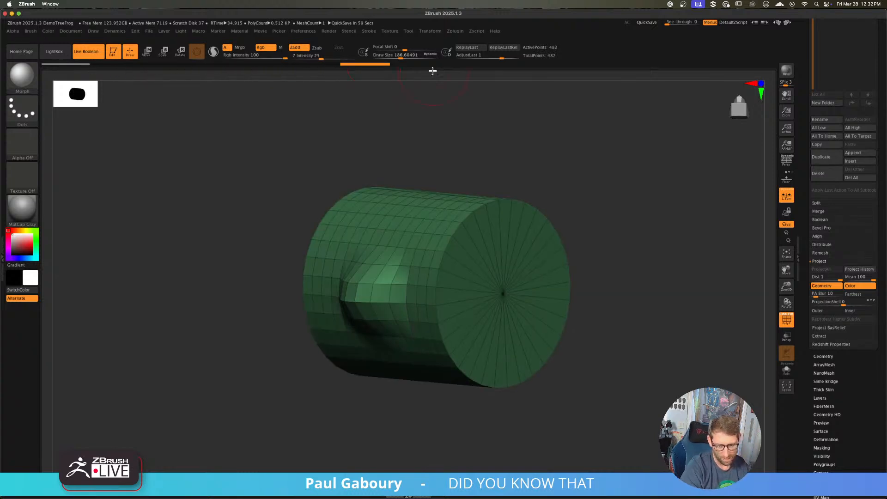
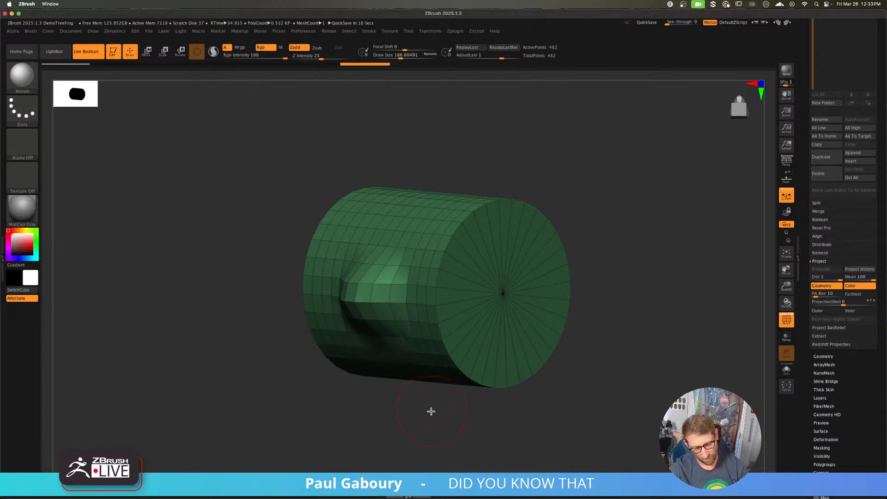
- Isolate a small square patch of polygons around the bump and delete the hidden rest of the cylinder
mouse_move(438, 412)
left_mouse_down()
mouse_move(483, 464)
mouse_move(439, 337)
mouse_move(499, 388)
mouse_move(512, 387)
left_mouse_up()
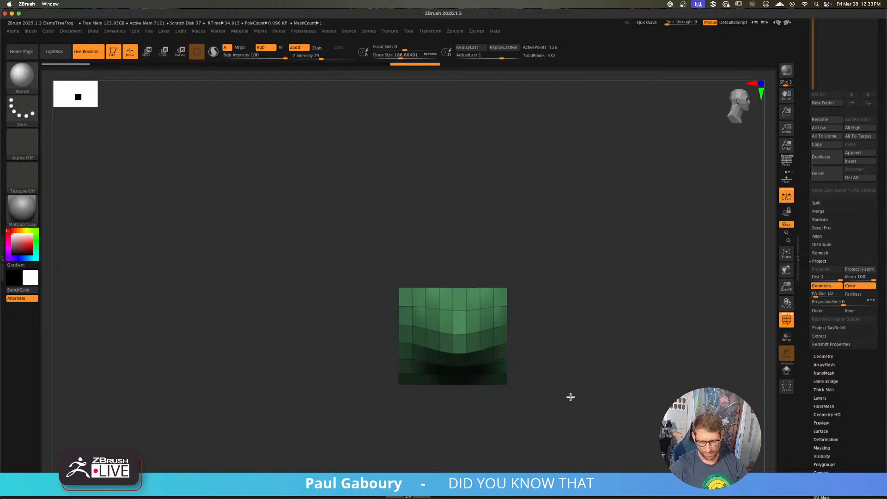
left_click_drag(570, 396, 591, 367)
left_click_drag(644, 406, 479, 208, "ctrl+shift")
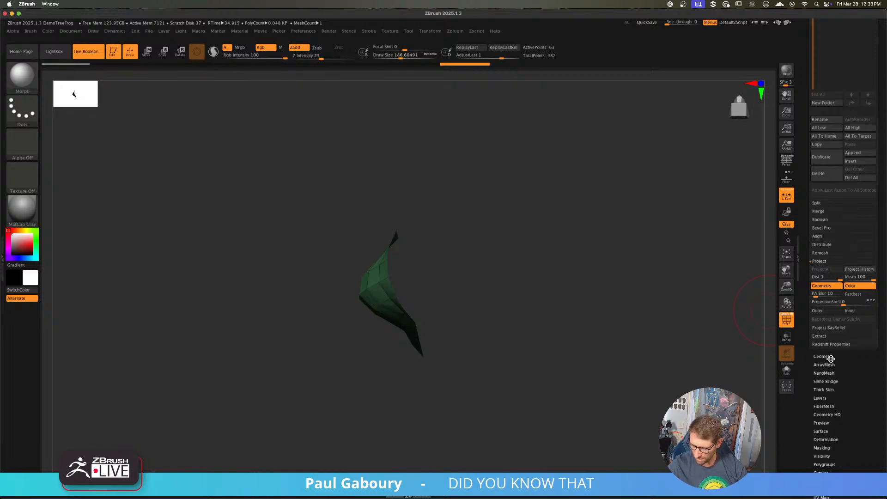
left_click(830, 358)
left_click(837, 272)
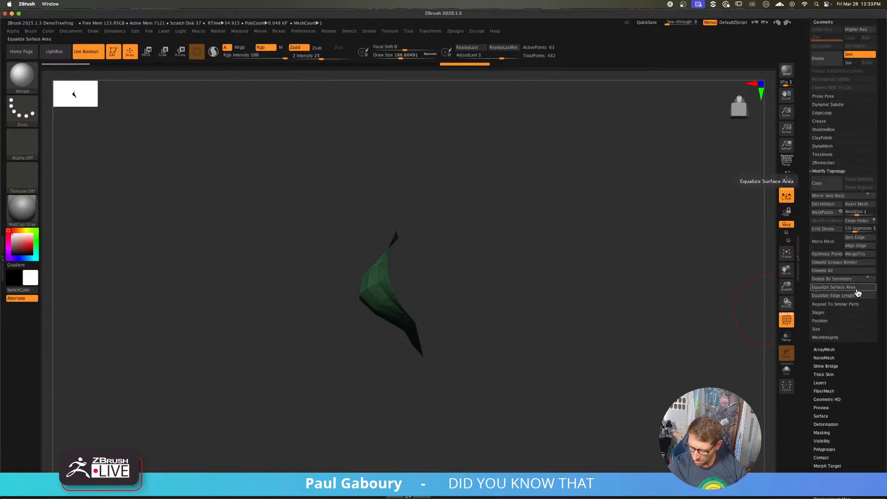
left_click(824, 204)
right_click_drag(538, 372, 519, 327)
mouse_move(456, 305)
right_mouse_down("alt")
mouse_move(432, 321)
mouse_move(447, 328)
mouse_move(479, 297)
right_mouse_up("alt")
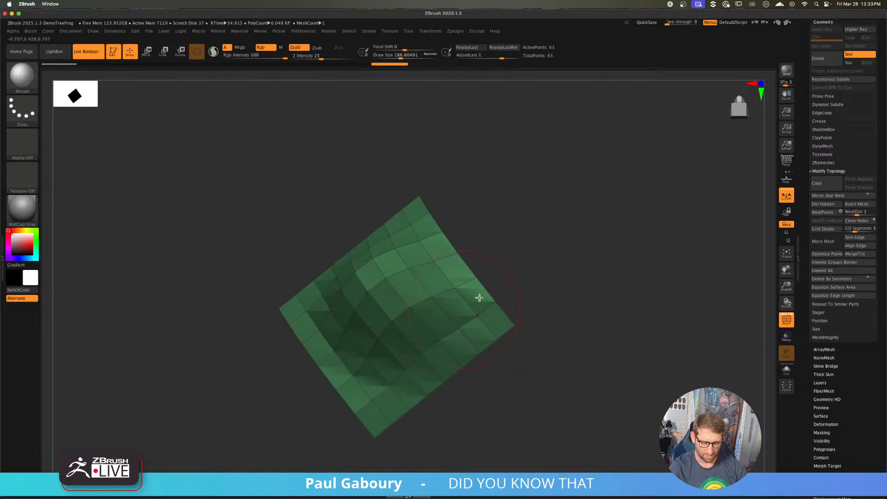
- Set the Morph brush's draw size to 104 for the remaining patch
key("s")
left_click_drag(537, 287, 532, 287)
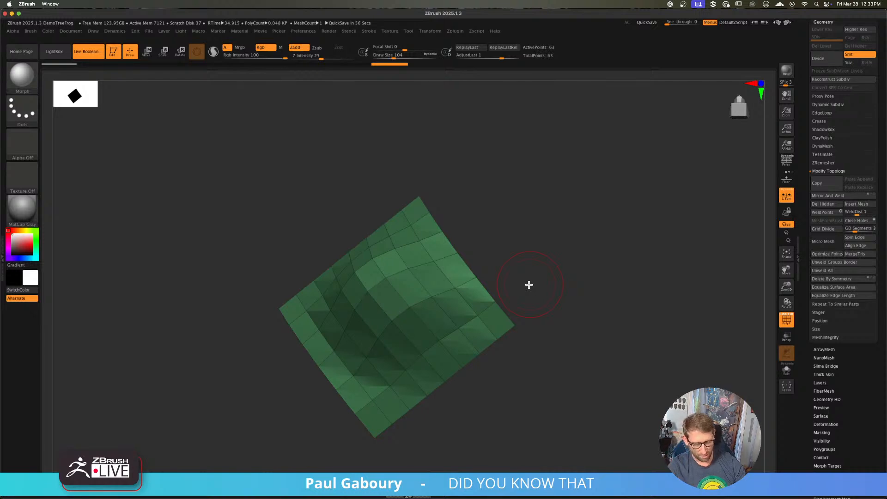
left_click_drag(529, 284, 481, 275)
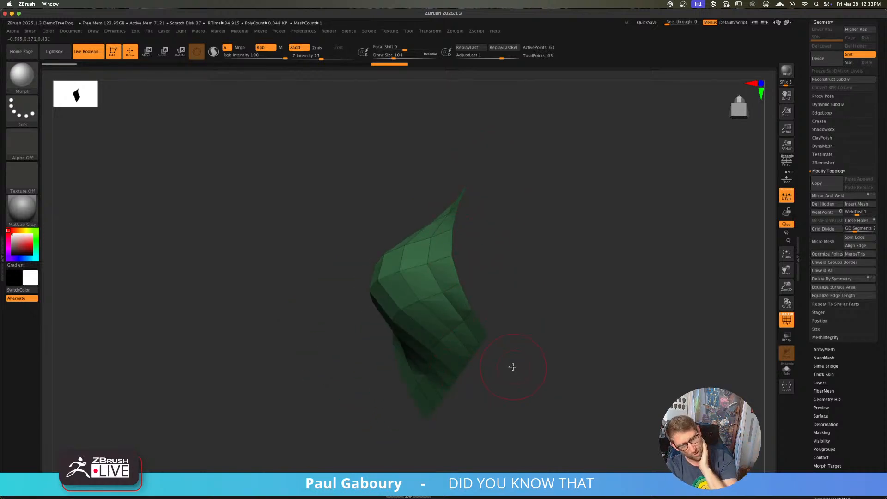
mouse_move(522, 303)
left_mouse_down("shift")
mouse_move(540, 313)
mouse_move(533, 323)
mouse_move(539, 301)
mouse_move(549, 307)
mouse_move(527, 318)
left_mouse_up("shift")
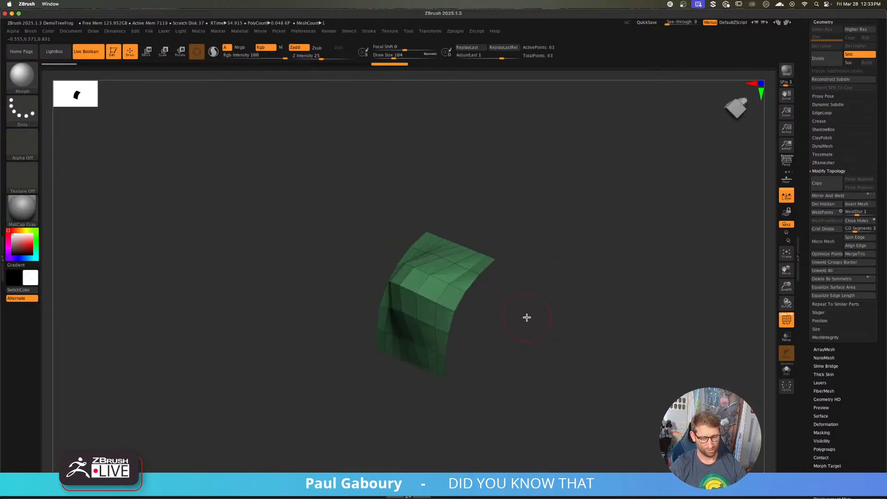
- Try dynamic subdivision and a smoothing stroke on the patch's bump, then undo the smoothing
key("d")
key("shift+d")
key("ctrl+z")
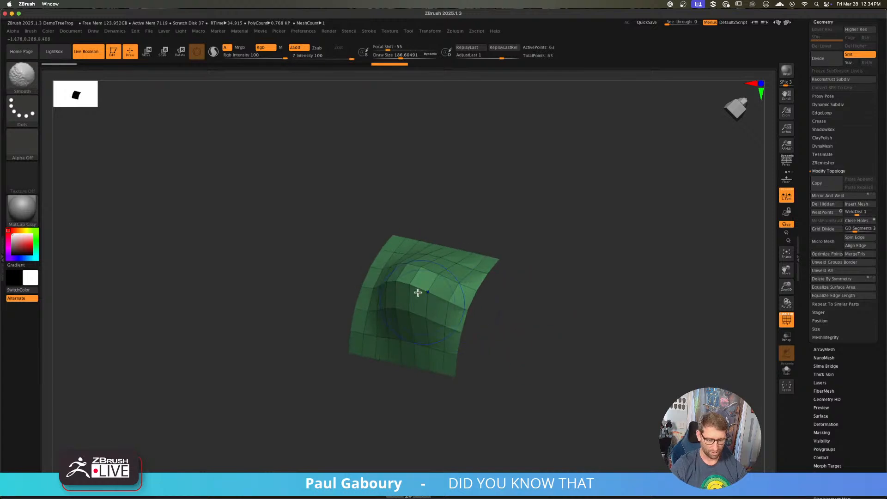
mouse_move(418, 293)
left_mouse_down("shift")
mouse_move(402, 278)
mouse_move(434, 311)
mouse_move(392, 317)
mouse_move(467, 309)
mouse_move(484, 289)
mouse_move(518, 318)
mouse_move(577, 325)
left_mouse_up("shift")
key("ctrl+z")
- Apply the Relax deformation to the bumped patch several times, switching its mode between applications
left_click(827, 424)
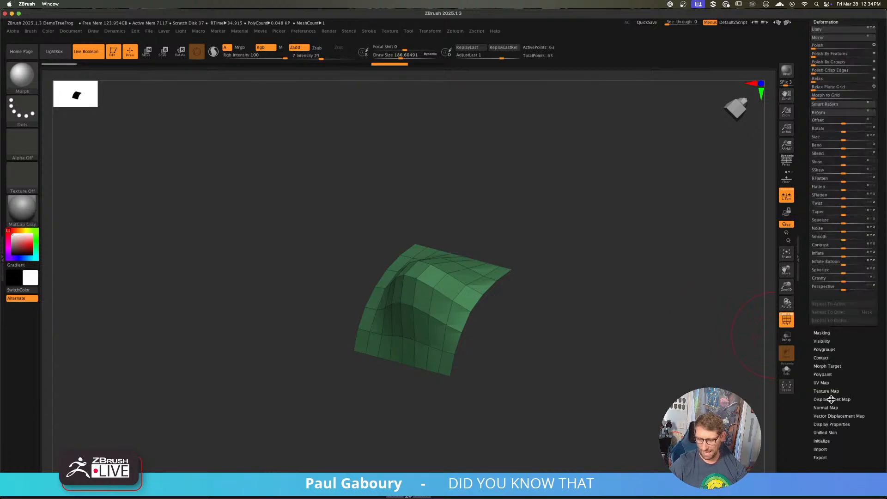
scroll(831, 388, "up", 5)
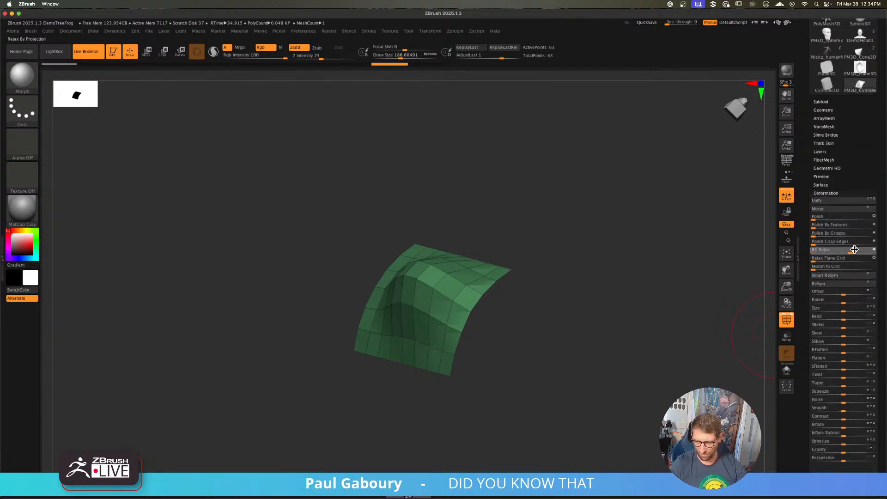
left_click_drag(854, 249, 868, 252)
left_click(875, 250)
left_click(826, 252)
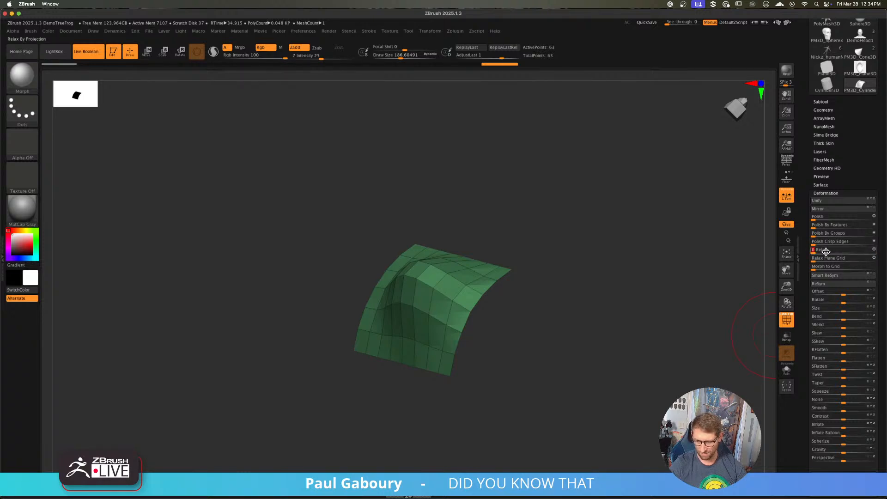
left_click(826, 251)
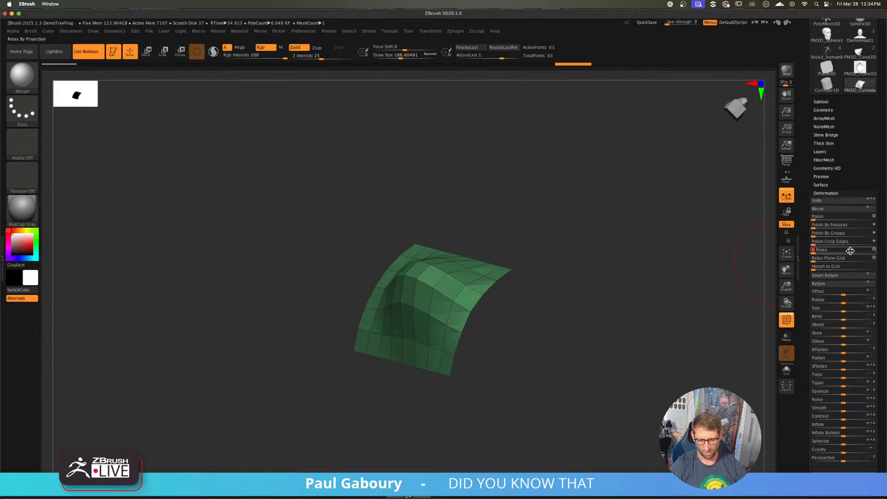
- Set the brush's draw size to 108 and face the front of the bumped patch
mouse_move(514, 308)
left_mouse_down()
mouse_move(548, 315)
mouse_move(532, 297)
left_mouse_up()
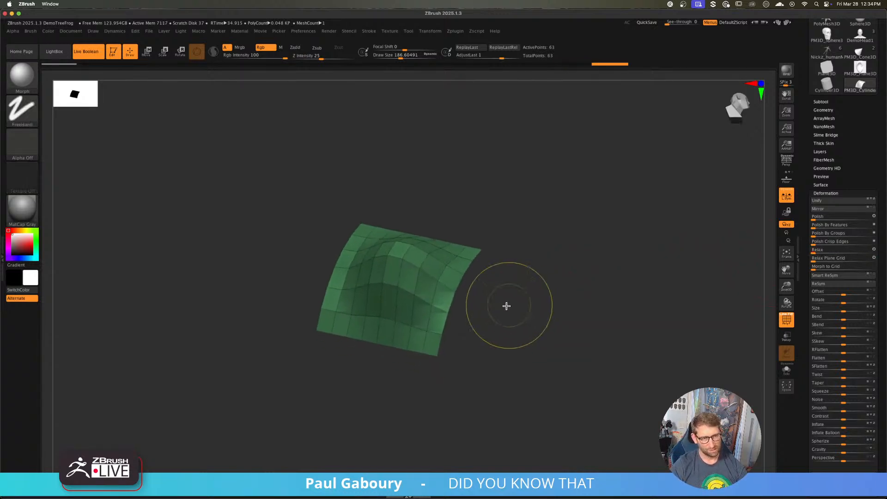
right_click_drag(507, 306, 511, 331, "ctrl")
key("s")
left_click_drag(521, 330, 517, 329)
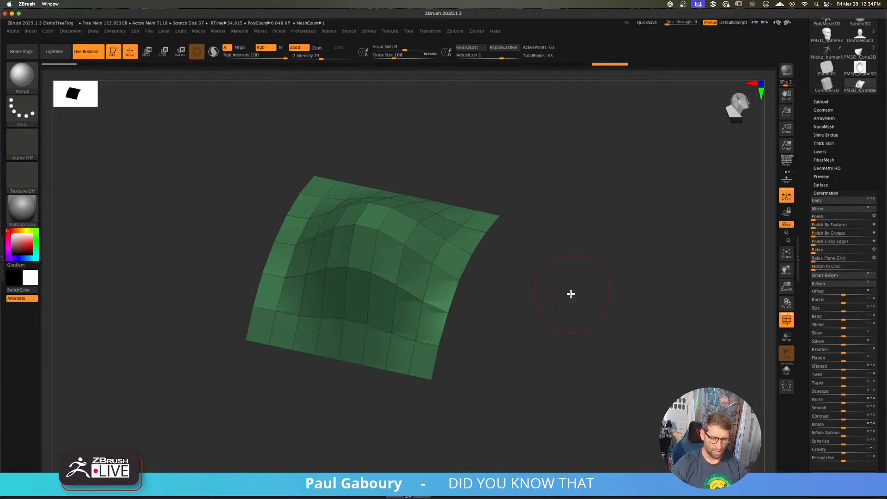
left_click_drag(540, 311, 552, 338)
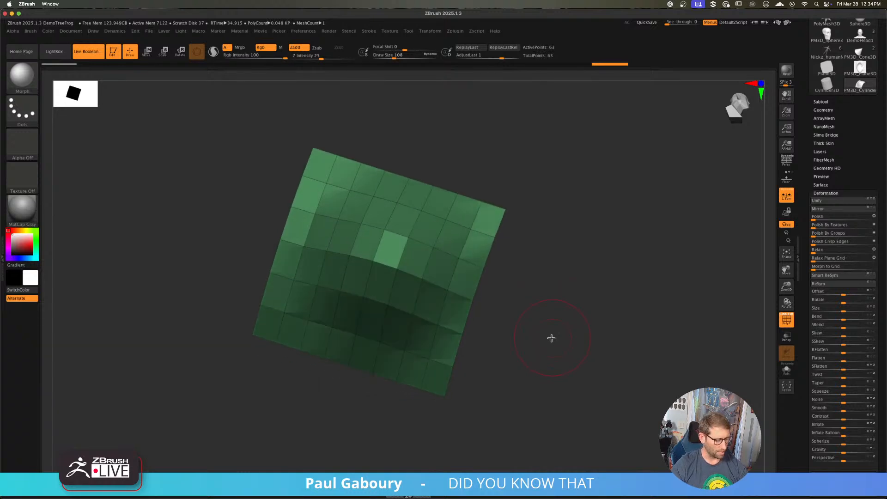
- Select the HistoryRecall brush, enlarge its draw size to about 234, and brush over the bump to recall the cylinder's curve
key("b")
key("h")
left_click(519, 365)
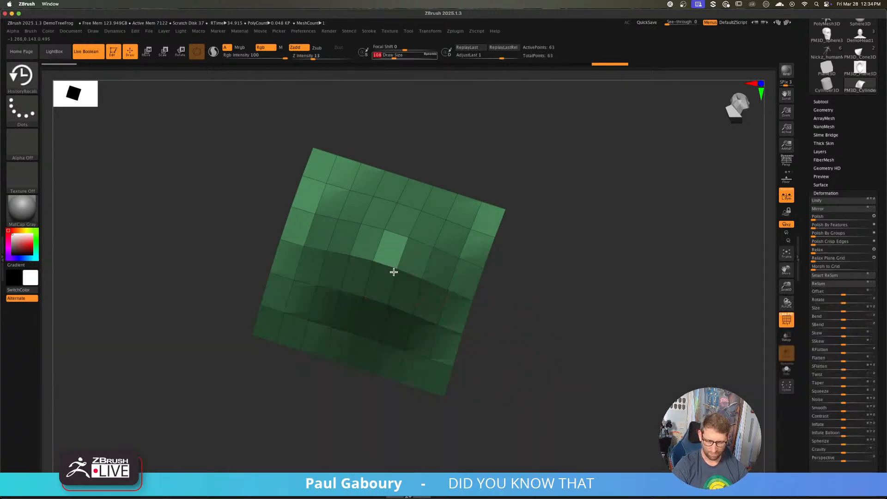
key("s")
mouse_move(400, 272)
left_mouse_down()
mouse_move(407, 271)
mouse_move(362, 279)
mouse_move(359, 235)
mouse_move(422, 334)
mouse_move(450, 230)
mouse_move(383, 286)
mouse_move(346, 297)
mouse_move(423, 334)
left_mouse_up()
mouse_move(554, 333)
left_mouse_down()
mouse_move(523, 311)
mouse_move(537, 303)
left_mouse_up()
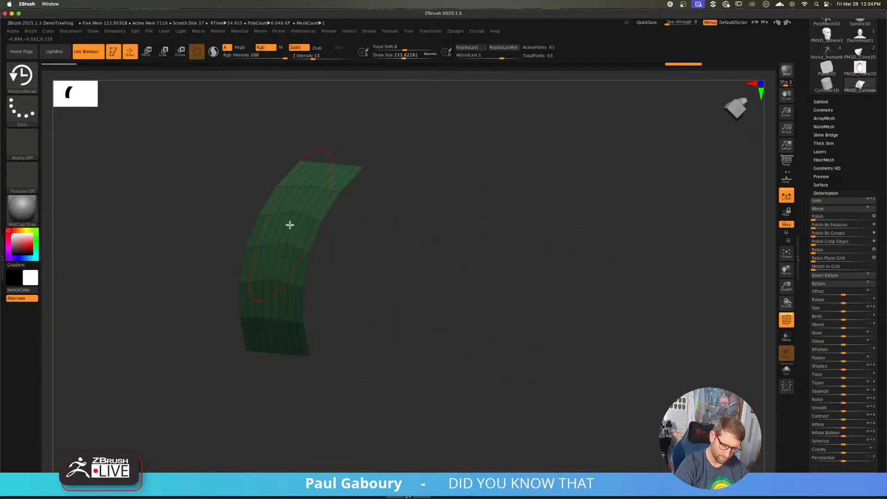
- Smooth across the patch and brush over it with HistoryRecall to bring back the original curved surface
right_click_drag(290, 225, 409, 277)
mouse_move(360, 293)
left_mouse_down("shift")
mouse_move(344, 271)
mouse_move(297, 353)
mouse_move(354, 285)
mouse_move(400, 249)
mouse_move(346, 346)
mouse_move(362, 261)
mouse_move(281, 279)
left_mouse_up("shift")
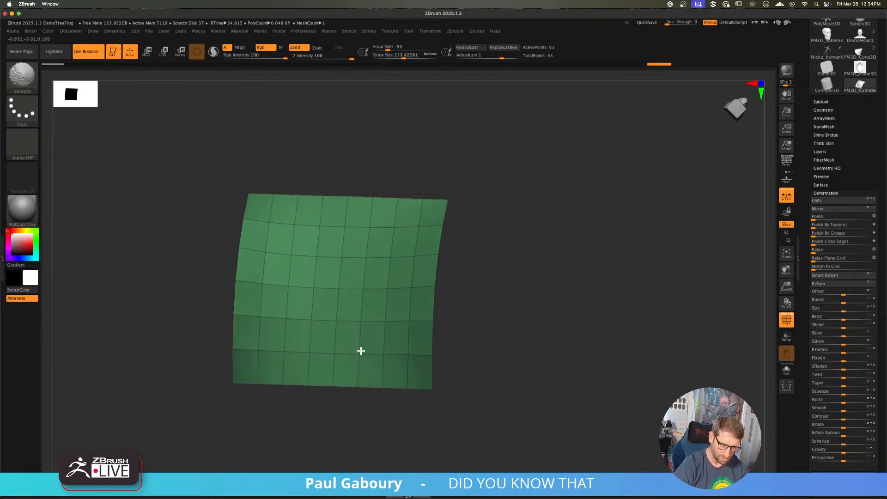
mouse_move(359, 305)
left_mouse_down()
mouse_move(349, 266)
mouse_move(287, 262)
mouse_move(255, 301)
mouse_move(334, 268)
mouse_move(415, 302)
left_mouse_up()
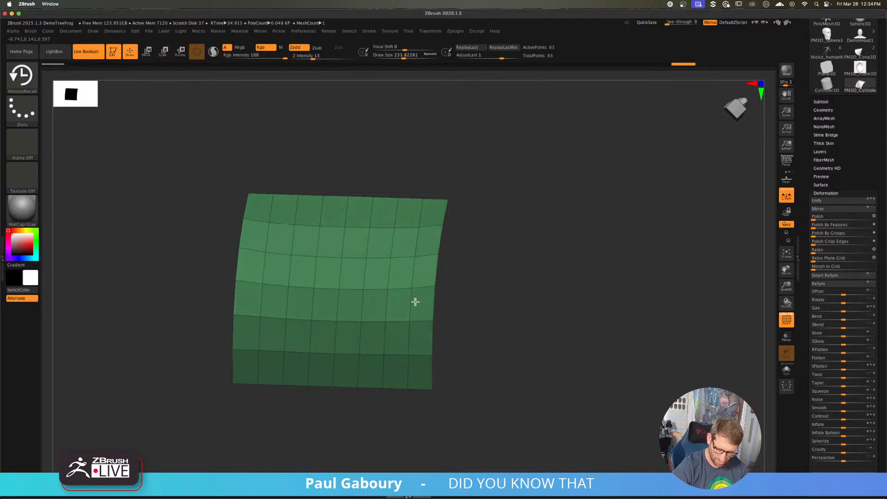
- Smooth the patch once more and restore its cylindrical curve with repeated HistoryRecall strokes from top to bottom
mouse_move(388, 339)
left_mouse_down("shift")
mouse_move(358, 333)
mouse_move(345, 256)
mouse_move(388, 287)
left_mouse_up("shift")
mouse_move(480, 361)
left_mouse_down()
mouse_move(483, 325)
mouse_move(470, 312)
mouse_move(485, 329)
mouse_move(484, 366)
mouse_move(554, 327)
mouse_move(558, 304)
left_mouse_up()
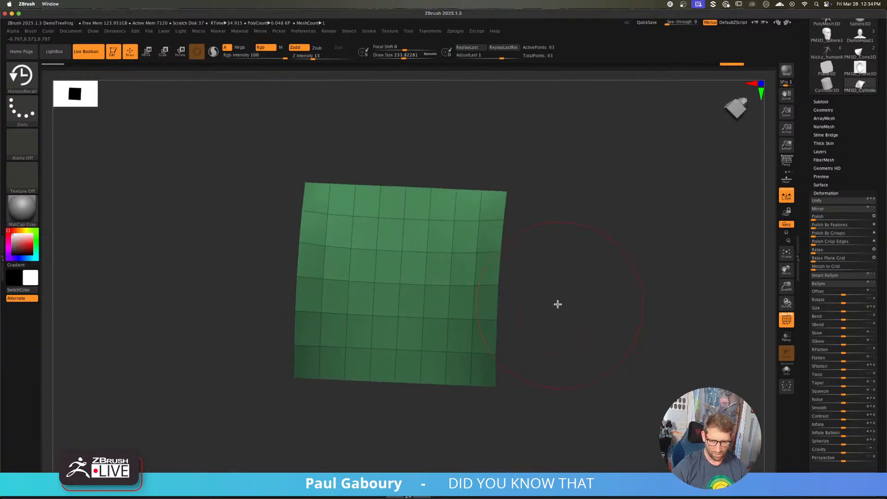
left_click_drag(410, 258, 441, 349)
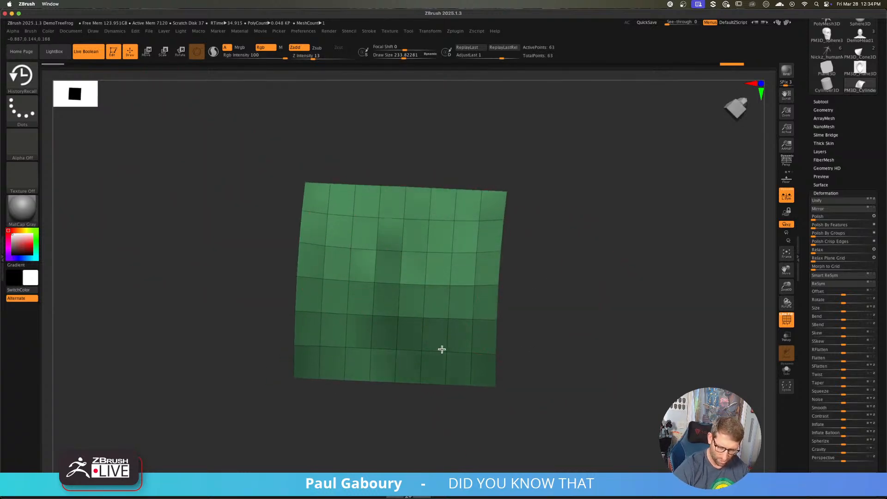
mouse_move(433, 317)
left_mouse_down()
mouse_move(394, 224)
mouse_move(350, 238)
left_mouse_up()
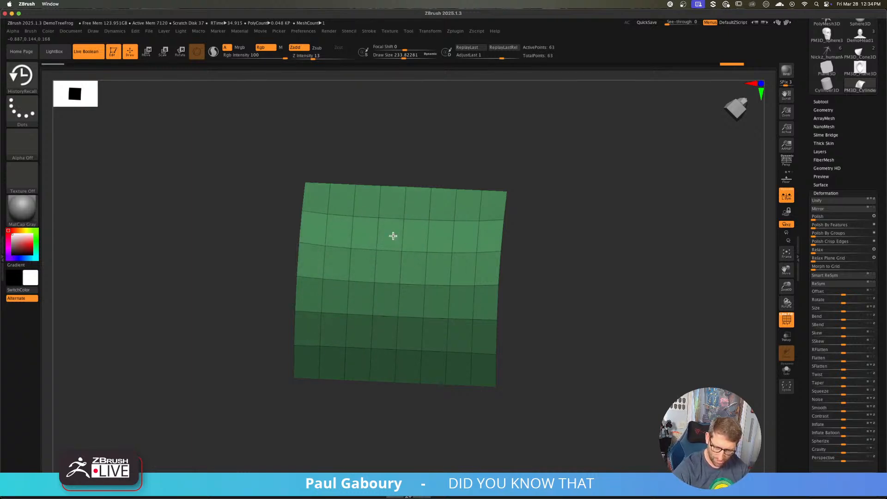
left_click_drag(487, 312, 568, 331)
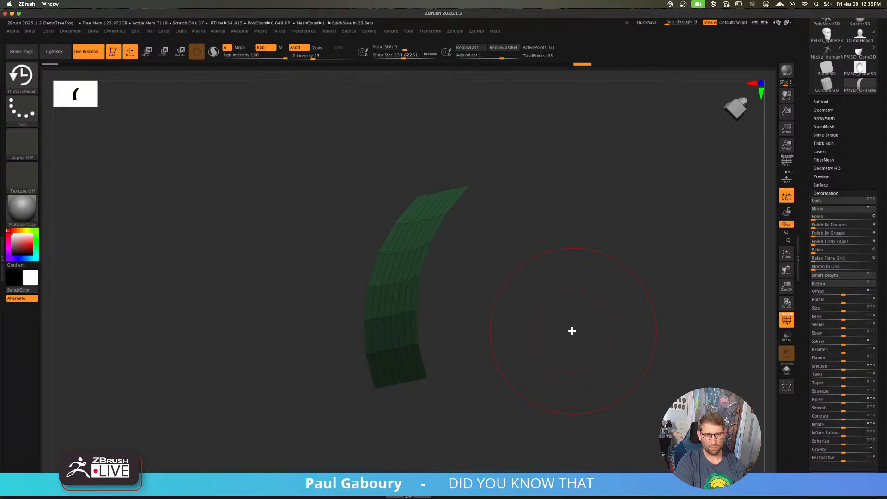
left_click_drag(572, 330, 527, 332)
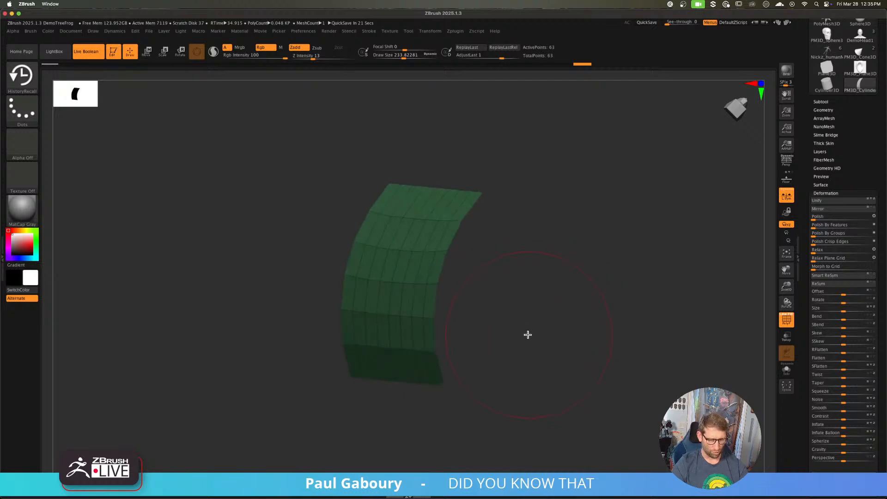
- Place the move gizmo on the patch's surface and brush over one side edge of the patch with HistoryRecall
key("w")
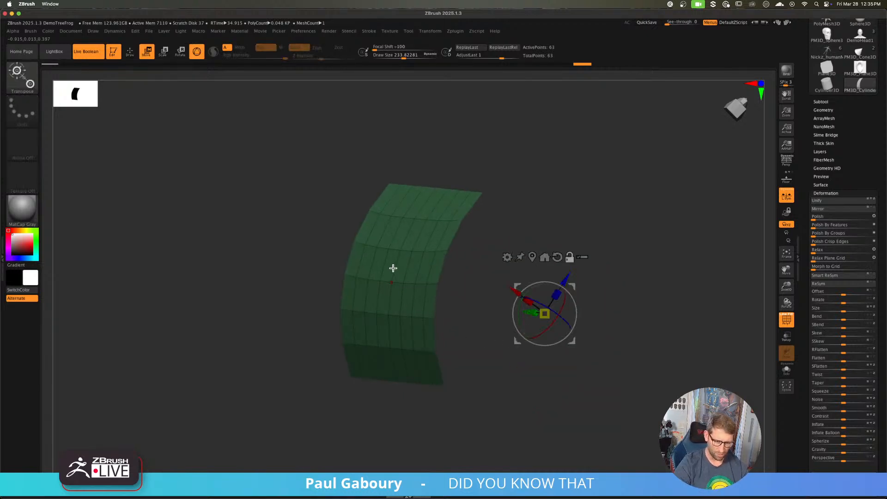
left_click(393, 265)
left_click(362, 256)
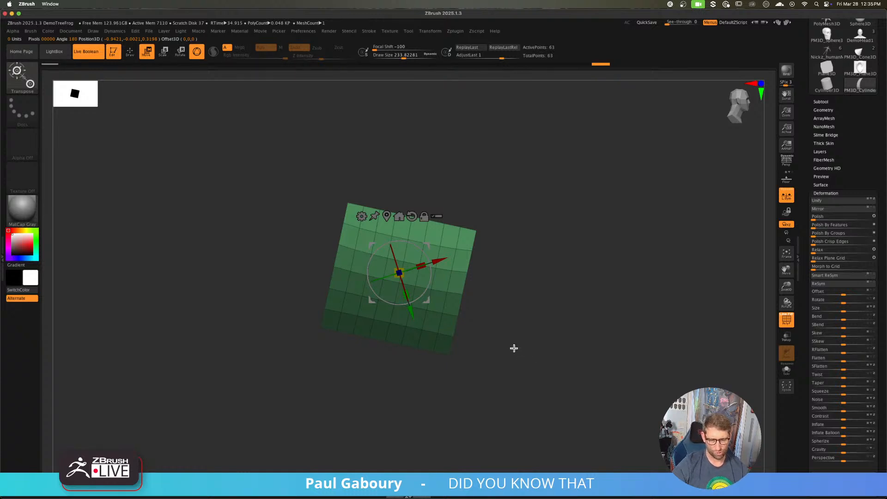
key("q")
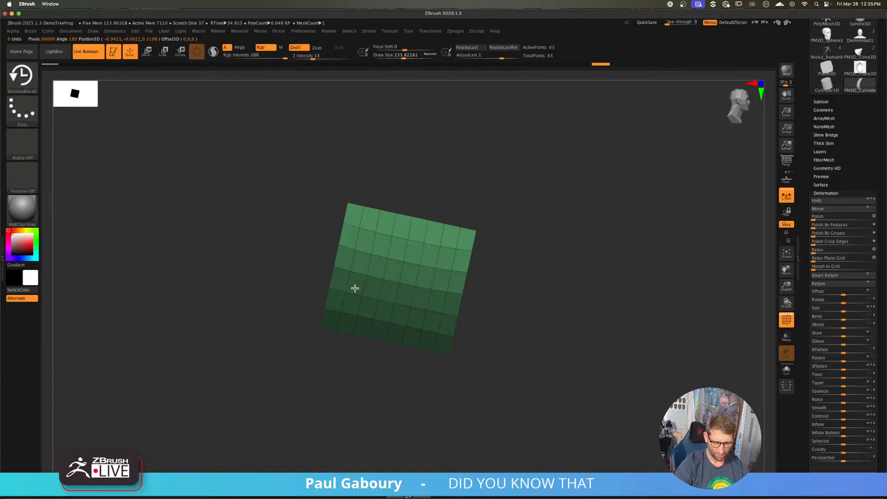
mouse_move(355, 236)
left_mouse_down()
mouse_move(418, 297)
mouse_move(351, 269)
left_mouse_up()
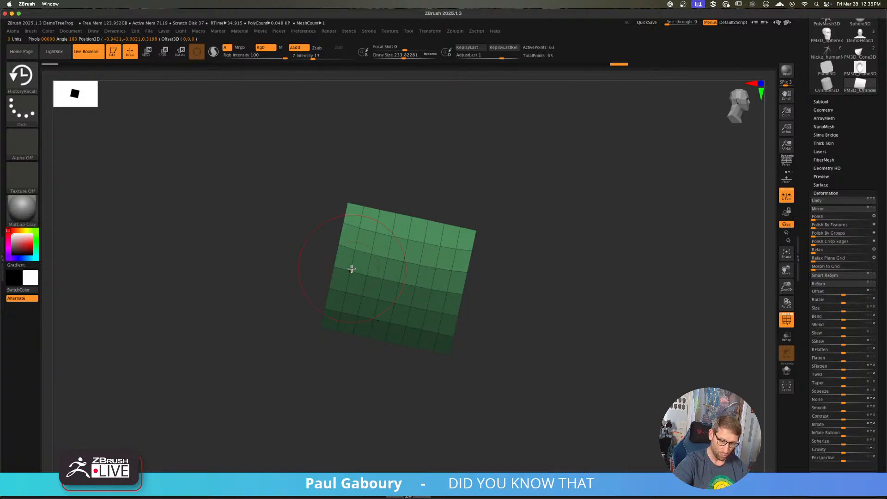
- Examine the recalled patch's curvature from above, the front and the side, repositioning the move gizmo on its surface
mouse_move(554, 362)
left_mouse_down()
mouse_move(547, 332)
mouse_move(569, 306)
mouse_move(567, 340)
mouse_move(546, 359)
mouse_move(556, 305)
mouse_move(532, 308)
mouse_move(556, 305)
mouse_move(494, 338)
mouse_move(564, 316)
left_mouse_up()
key("w")
left_click(366, 305)
left_click(423, 273)
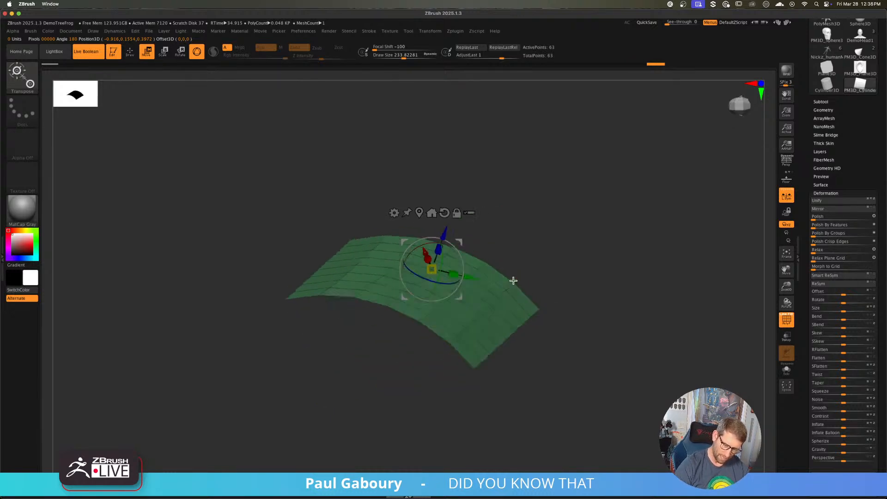
left_click_drag(513, 280, 556, 328)
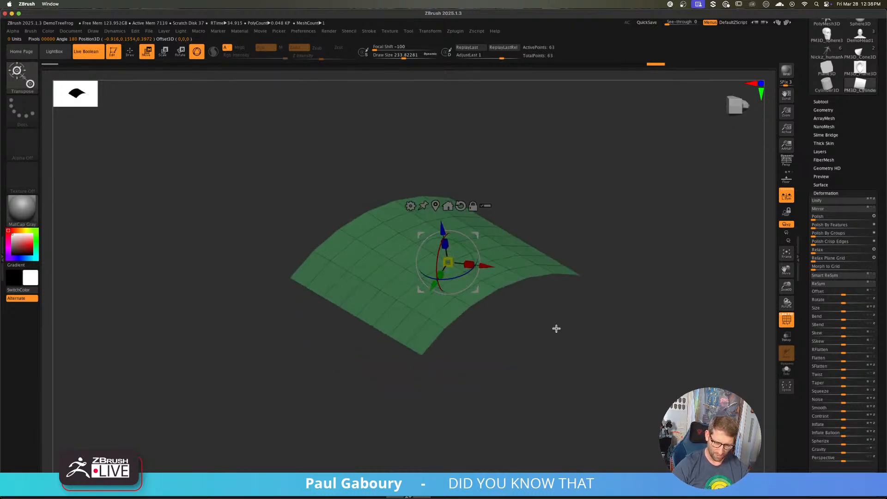
left_click_drag(517, 182, 536, 235)
right_click(532, 242)
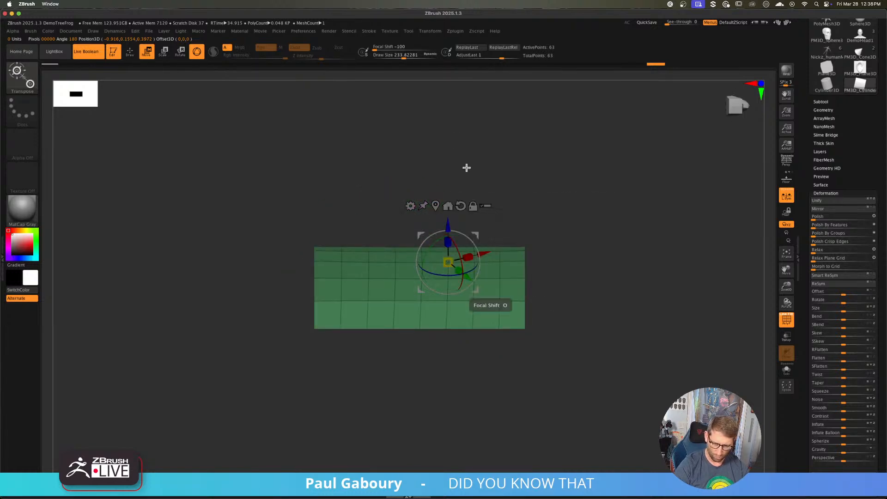
left_click(449, 225)
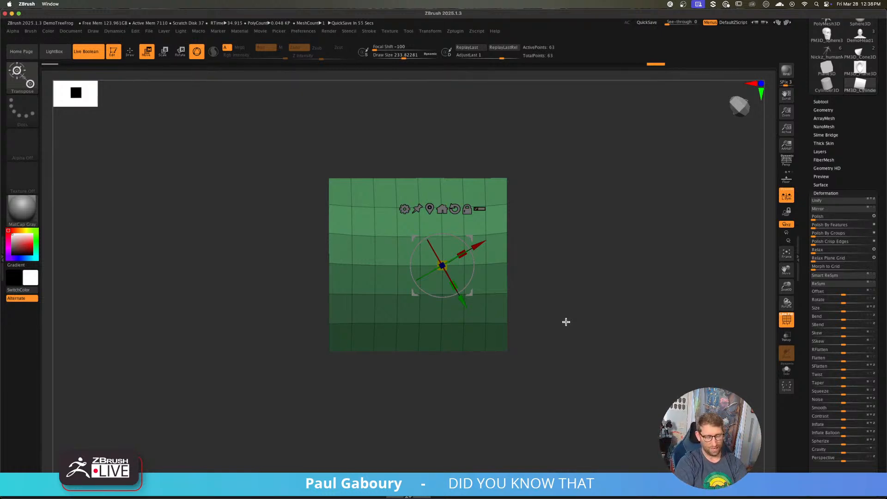
key("q")
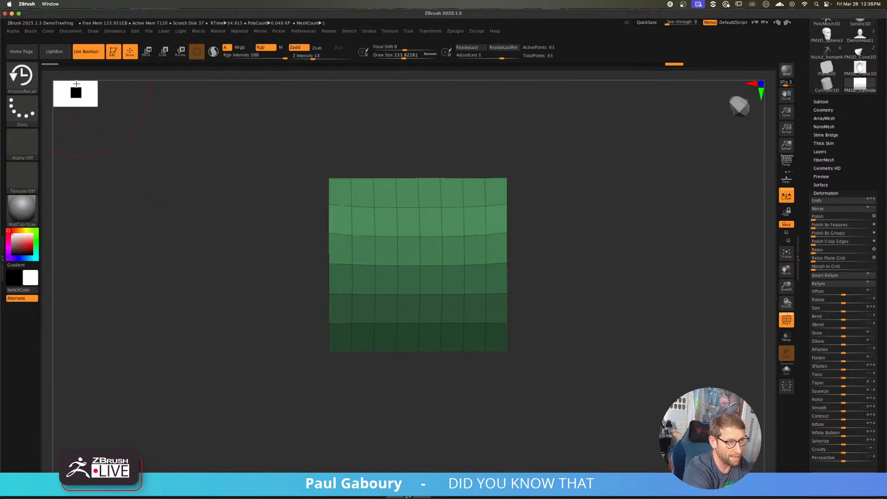
mouse_move(570, 314)
left_mouse_down()
mouse_move(605, 335)
mouse_move(589, 317)
mouse_move(601, 342)
mouse_move(593, 329)
left_mouse_up()
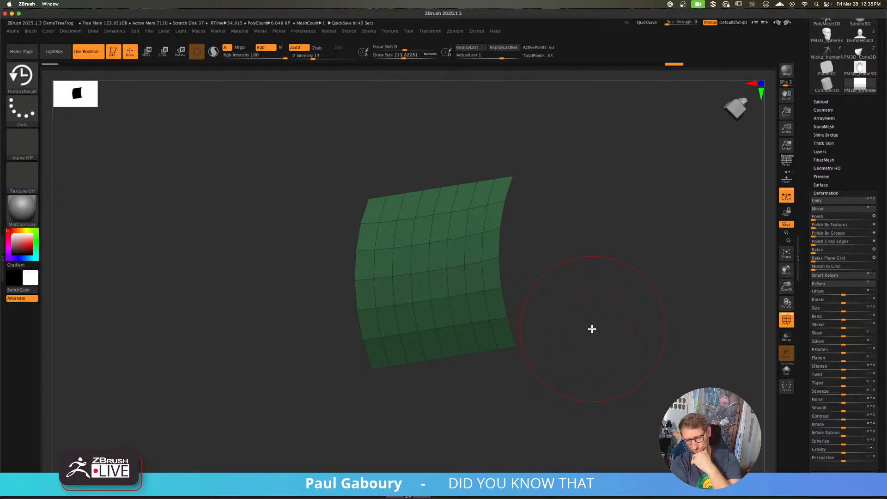
left_click(740, 108)
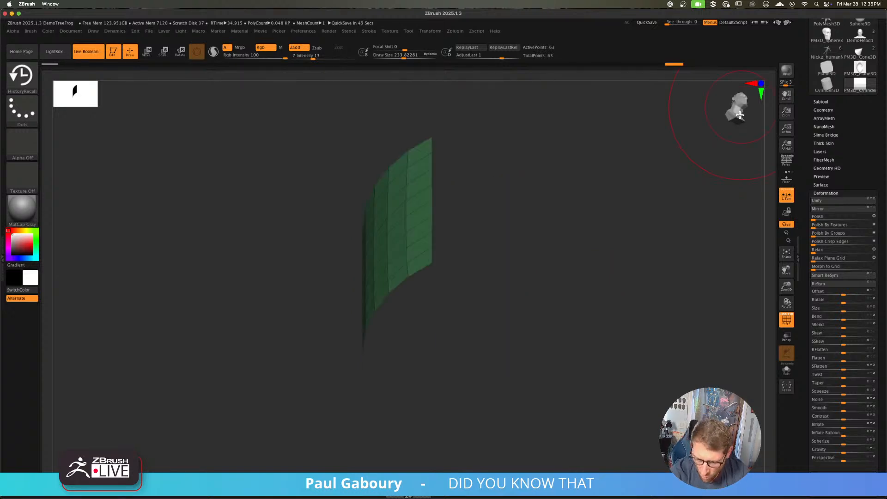
left_click(737, 119)
left_click(736, 121)
left_click(739, 118)
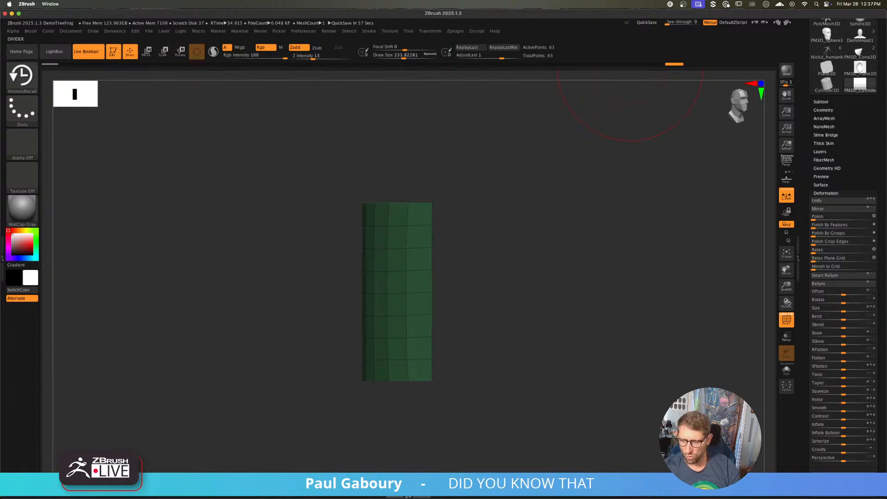
- Switch to the Main Wing1 starfighter tool and set the brush's draw size to 46
left_click(826, 193)
scroll(851, 171, "up", 3)
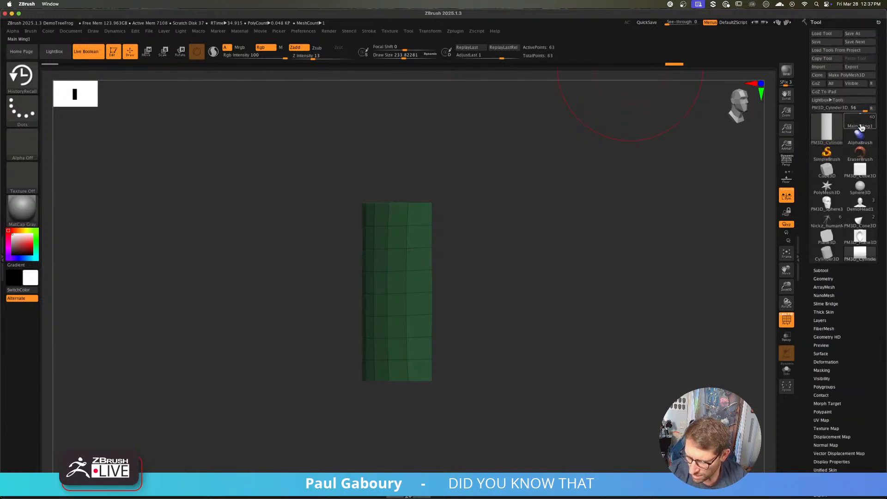
left_click(860, 126)
type("s")
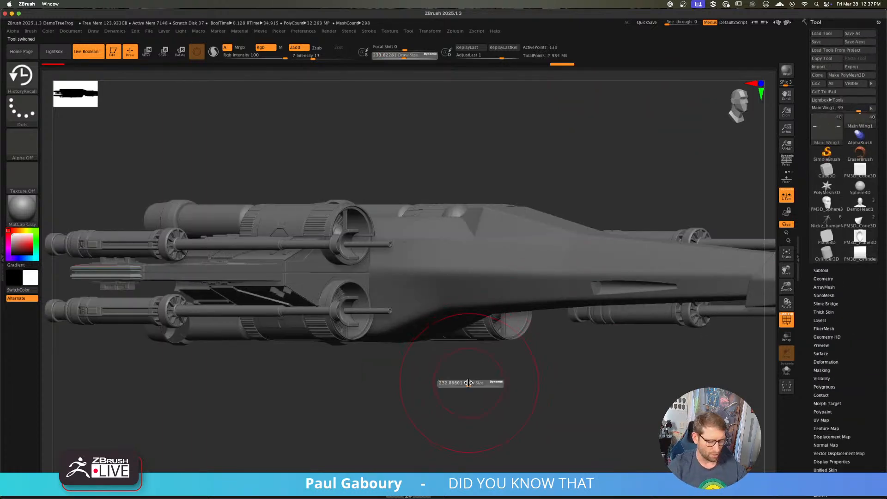
type("46")
key("Return")
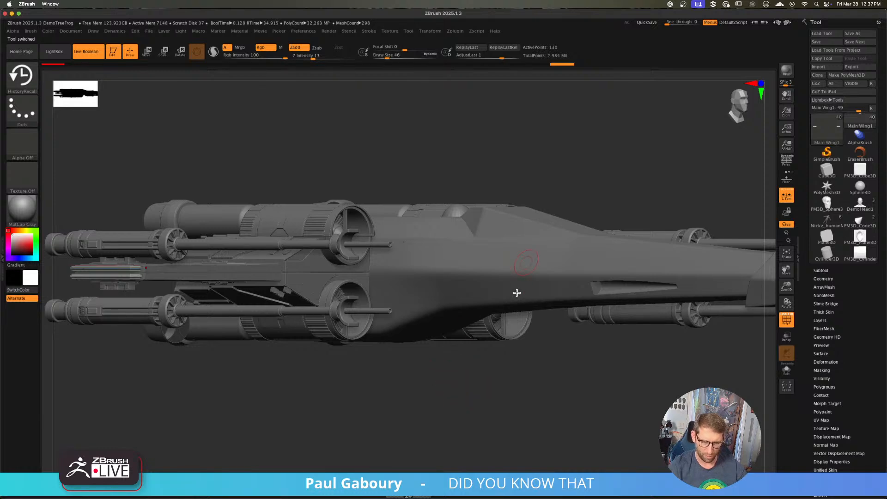
- Frame the whole starfighter, hide its polyframe, and save the tool with Save Next
right_click_drag(516, 293, 514, 293)
right_click_drag(443, 311, 423, 333, "ctrl")
key("shift+f")
right_click_drag(433, 380, 438, 384, "alt")
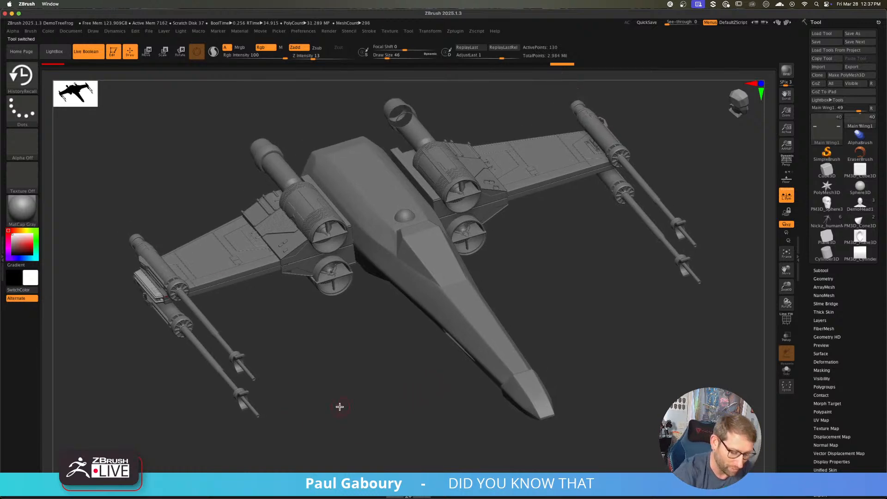
left_click(861, 41)
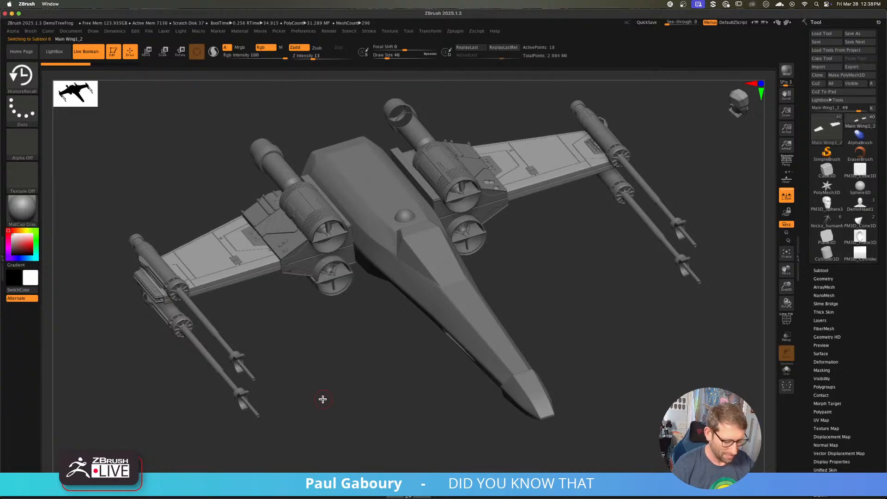
- Isolate the Main Wing1_2 subtool with Solo, display its polyframe, and frame the tapered wing panel
key("shift")
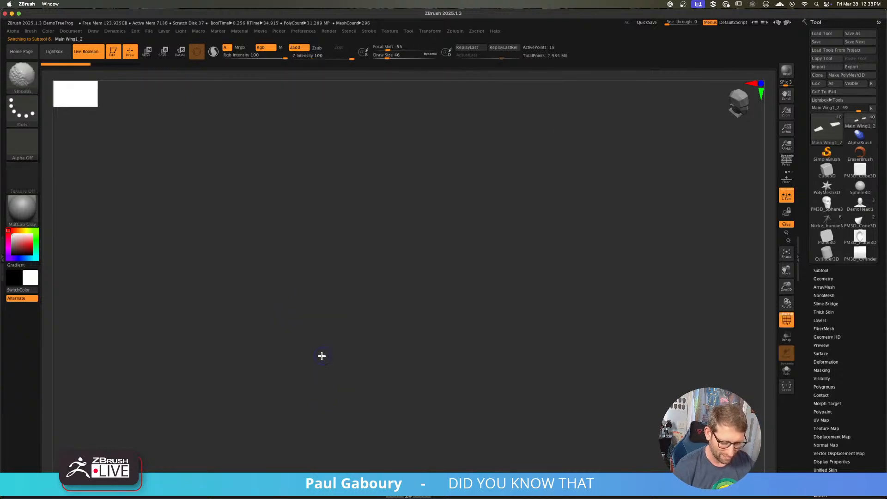
left_click(787, 370)
mouse_move(665, 346)
left_mouse_down()
mouse_move(453, 325)
mouse_move(366, 283)
mouse_move(376, 372)
mouse_move(394, 329)
mouse_move(422, 355)
left_mouse_up()
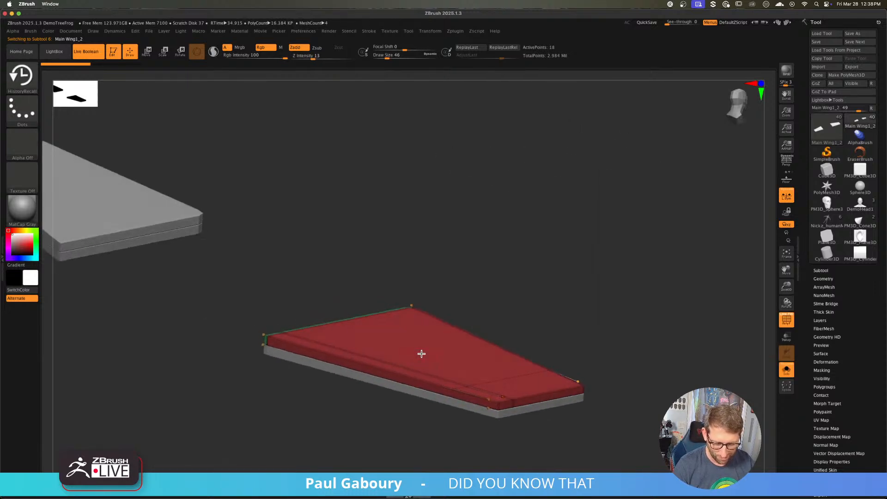
right_click_drag(469, 387, 424, 317, "alt")
key("f")
key("shift+f")
key("shift+f")
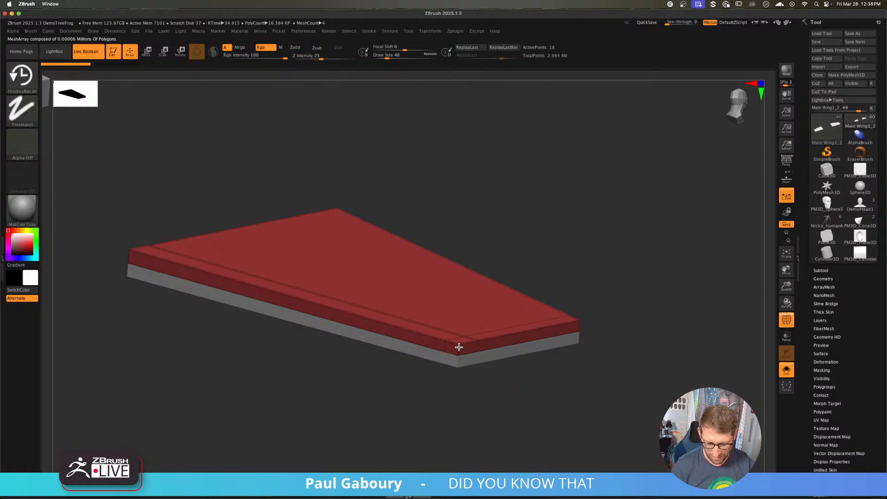
- Select the ZModeler brush and set its draw size to 17 at the wing panel's corner
mouse_move(457, 346)
right_mouse_down("ctrl")
mouse_move(471, 369)
mouse_move(466, 380)
right_mouse_up("ctrl")
key("b")
key("z")
key("m")
key("s")
left_click(454, 357)
- Insert two edge loops around the wing panel's side wall, leaving a wide middle band between two thin ones
right_click_drag(466, 380, 459, 330, "alt")
key("space")
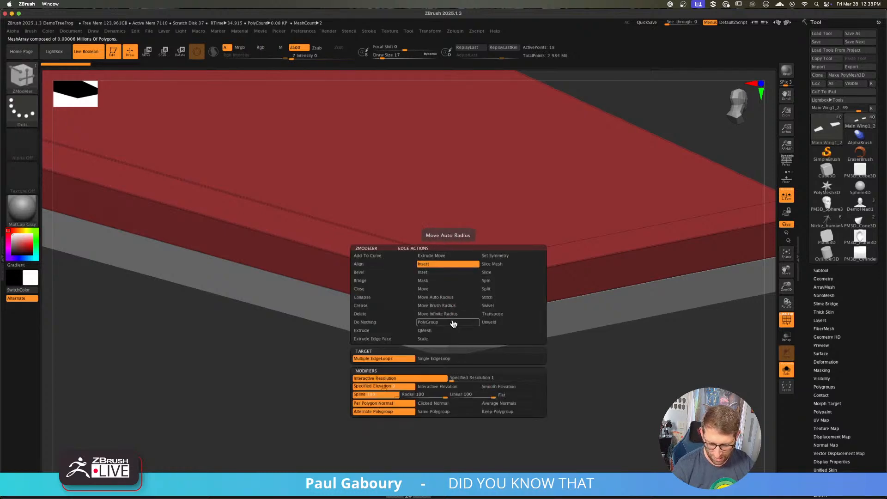
left_click(453, 323)
left_click(451, 302)
left_click(453, 294)
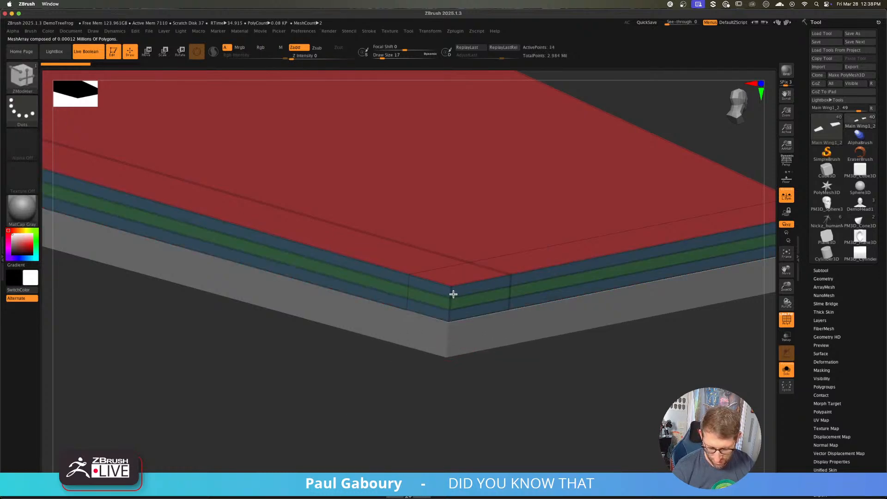
left_click_drag(453, 294, 453, 293)
left_click(467, 300, "alt")
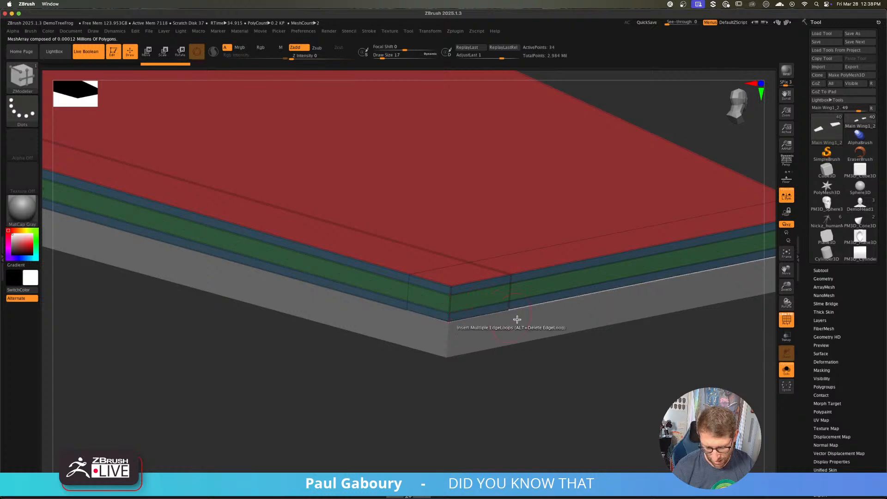
- Switch the Insert target to Single EdgeLoop and add an edge loop close to the panel's long outer edge
mouse_move(517, 320)
right_mouse_down("ctrl")
mouse_move(451, 312)
mouse_move(443, 340)
mouse_move(447, 330)
mouse_move(436, 332)
mouse_move(467, 335)
mouse_move(472, 376)
right_mouse_up("ctrl")
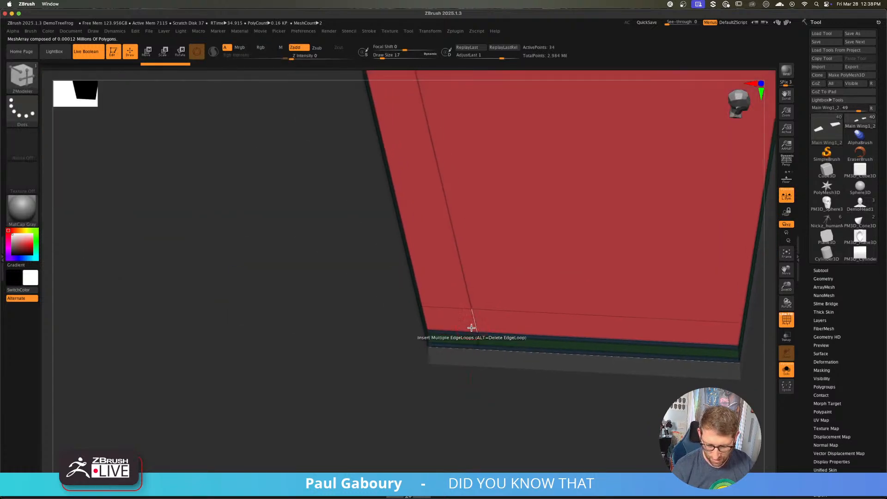
key("space")
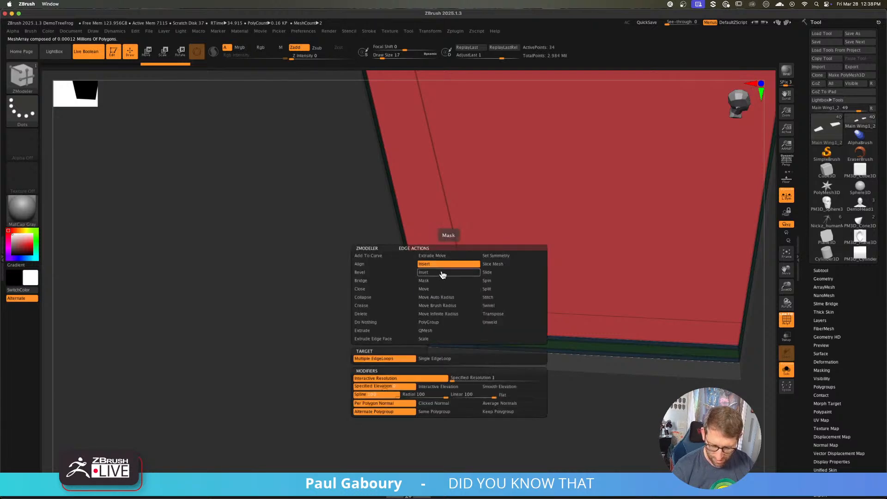
left_click(434, 359)
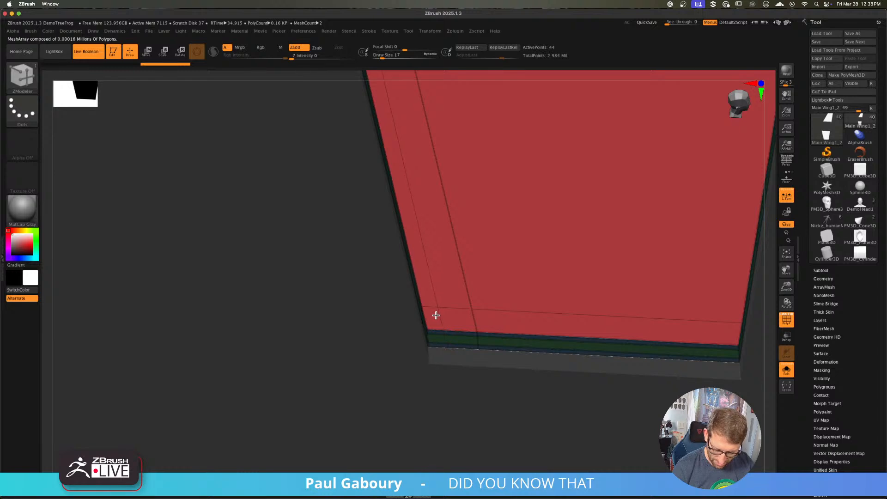
- QMesh the middle band inward at the panel's corner and along the adjoining side to form a recessed groove
right_click_drag(436, 322, 449, 372, "ctrl")
right_click_drag(449, 372, 445, 313)
key("space")
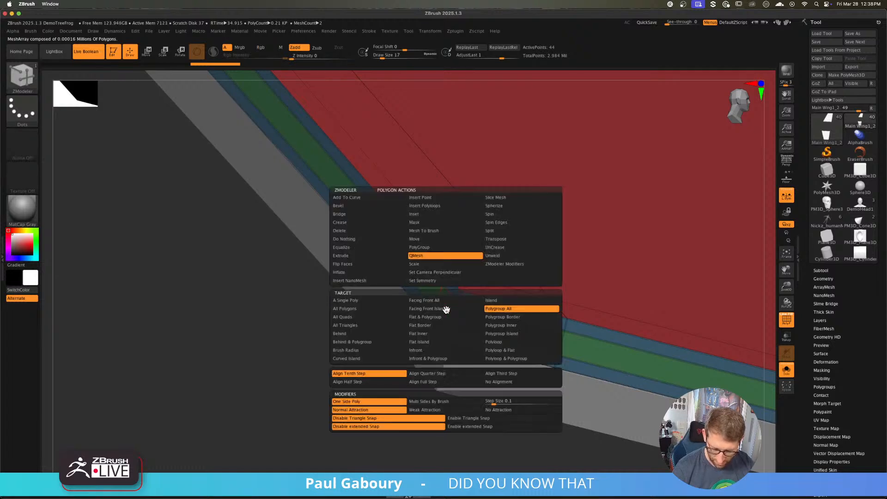
left_click(420, 259)
left_click_drag(446, 307, 535, 317)
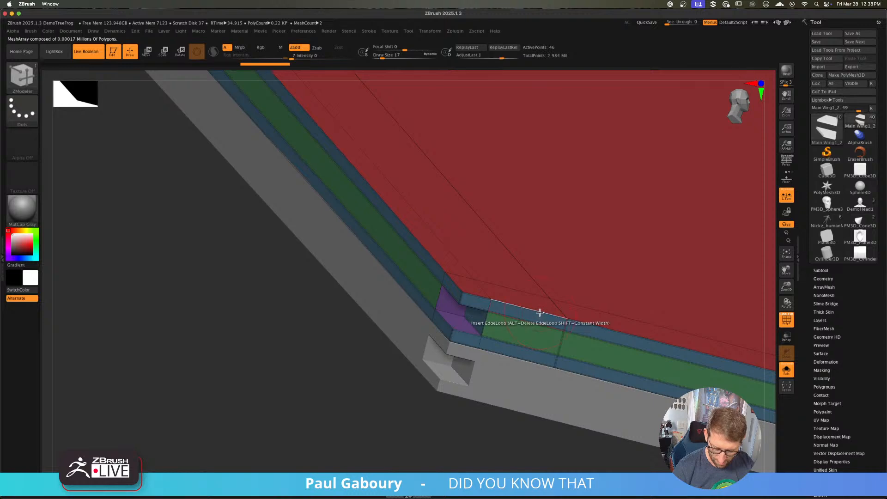
right_click_drag(539, 310, 469, 301, "ctrl")
left_click_drag(469, 301, 471, 292)
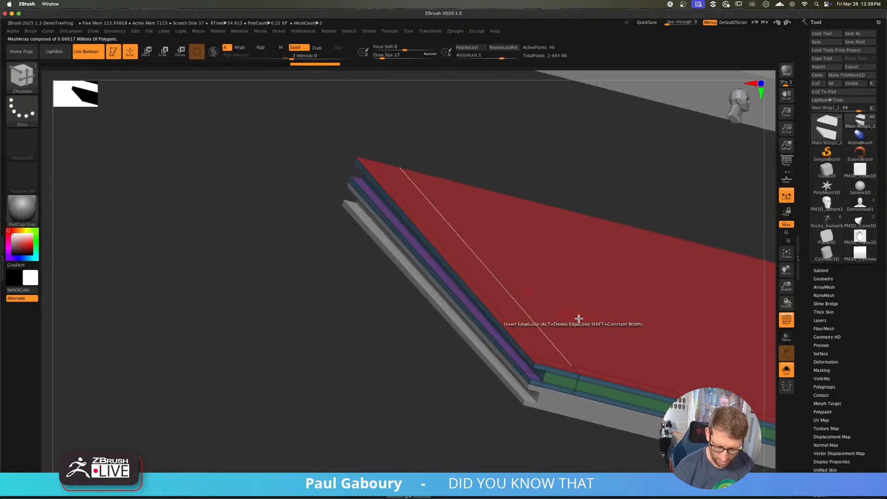
- Mark the middle band's polygons along the wing panel's other long side for QMesh
right_click_drag(596, 345, 356, 335, "alt")
left_click(356, 334, "alt")
left_click(432, 325, "alt")
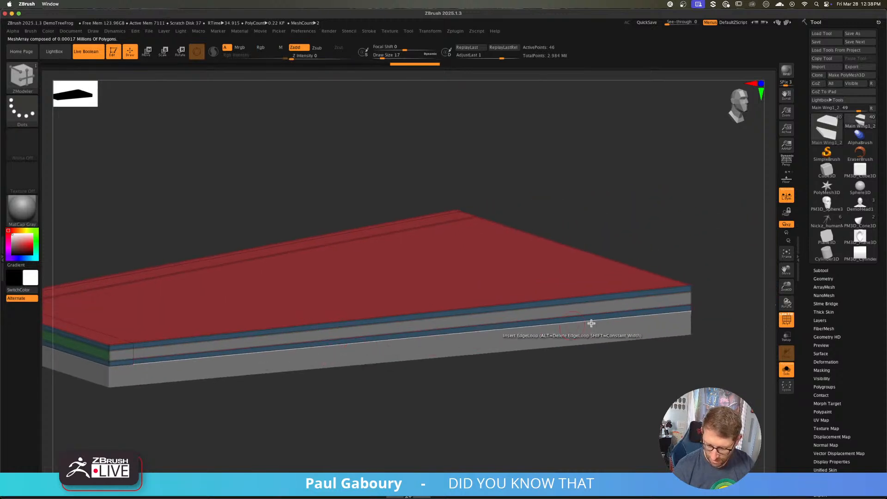
right_click_drag(499, 313, 524, 327)
- Try to QMesh the middle band inward along the wing panel's opposite side
left_click(589, 345)
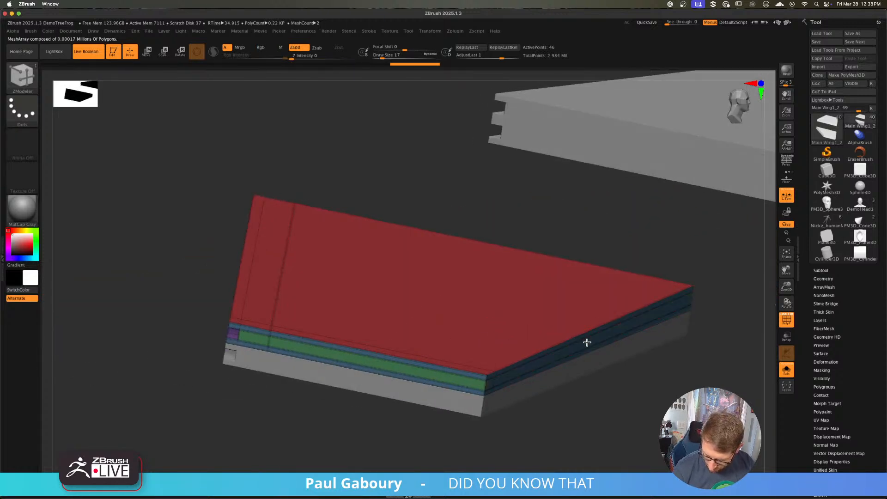
key("alt")
key("alt")
key("alt")
key("alt")
key("alt")
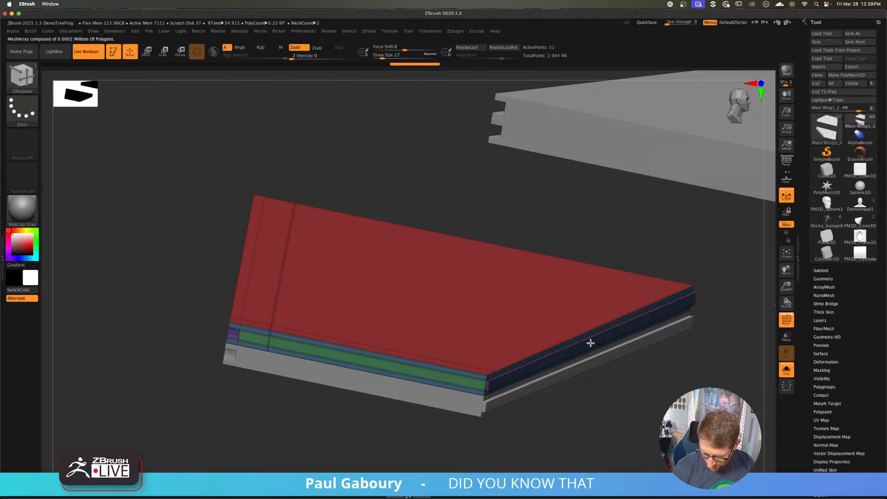
key("alt")
- Preview the wing panel with Dynamic Subdivision, undo the last QMesh recess, and switch the smoothed preview off
right_click_drag(602, 364, 463, 341, "alt")
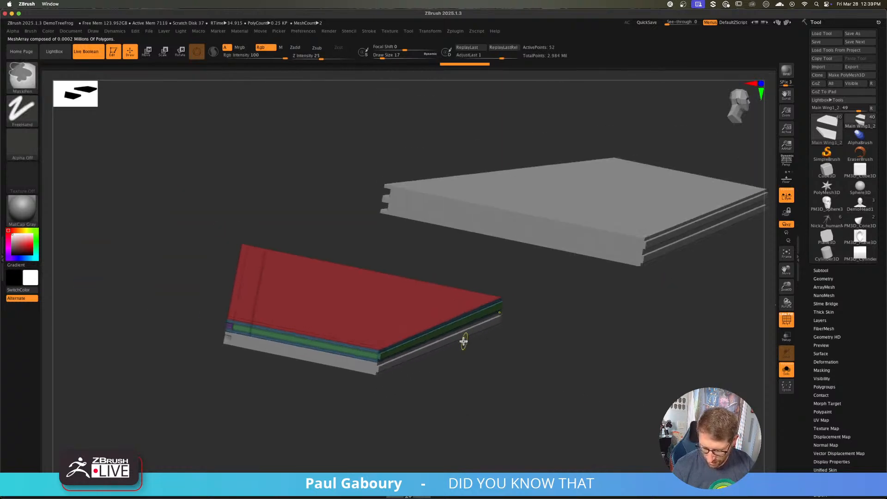
key("shift+f")
mouse_move(499, 372)
right_mouse_down()
mouse_move(519, 386)
mouse_move(548, 384)
right_mouse_up()
key("d")
key("shift+f")
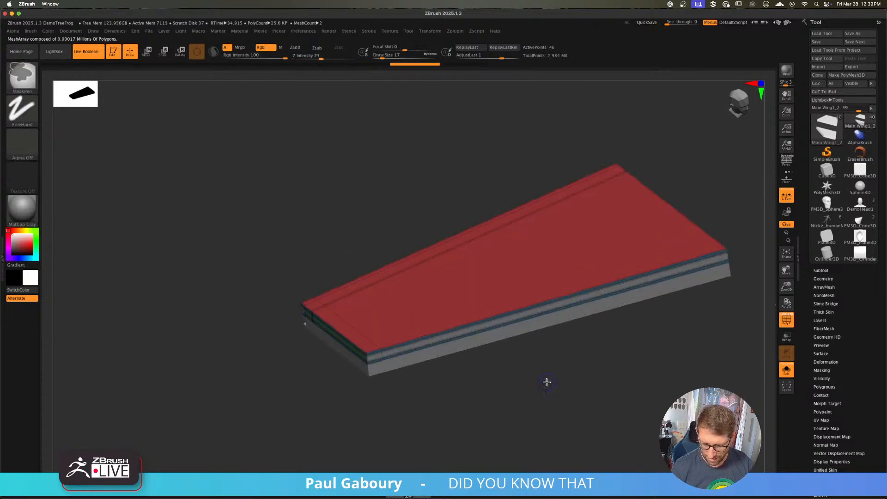
key("shift+d")
right_click_drag(502, 362, 463, 353, "ctrl")
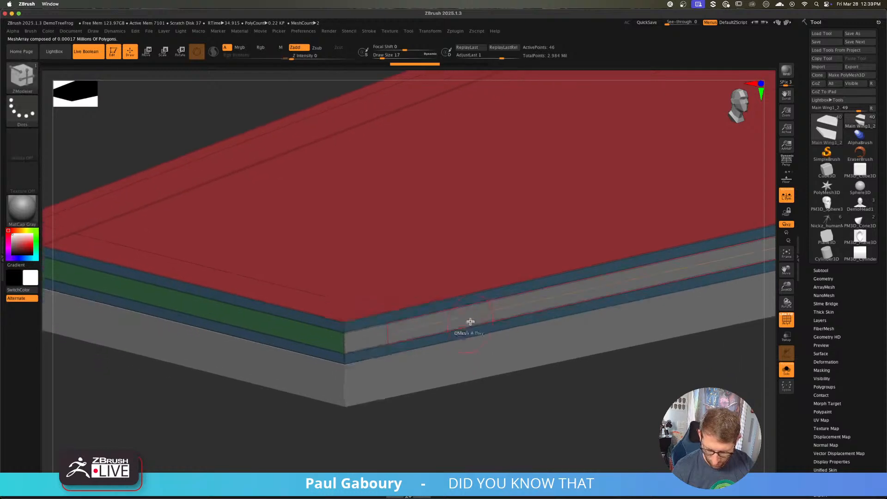
- QMesh the middle band outward along the wing panel's long side, and inset its outer face using the Polygroup All target
mouse_move(470, 322)
left_mouse_down()
mouse_move(475, 311)
mouse_move(484, 315)
left_mouse_up()
right_click_drag(546, 332, 463, 331, "alt")
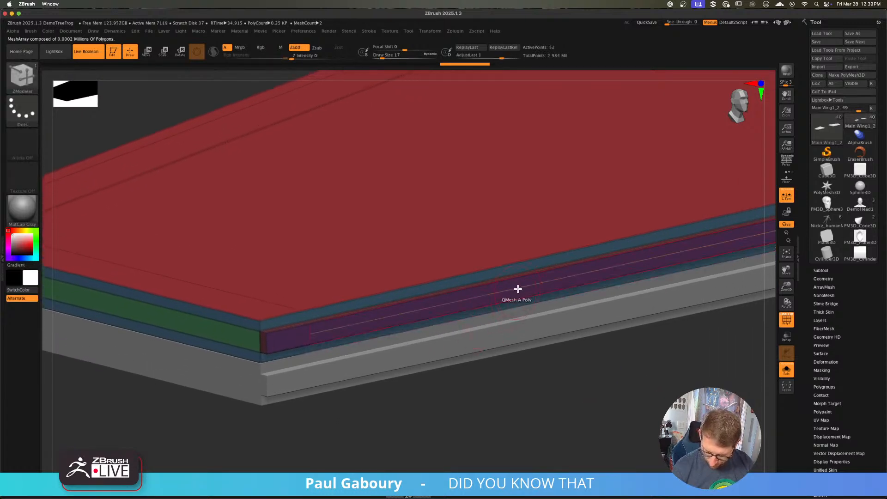
key("space")
left_click(518, 214)
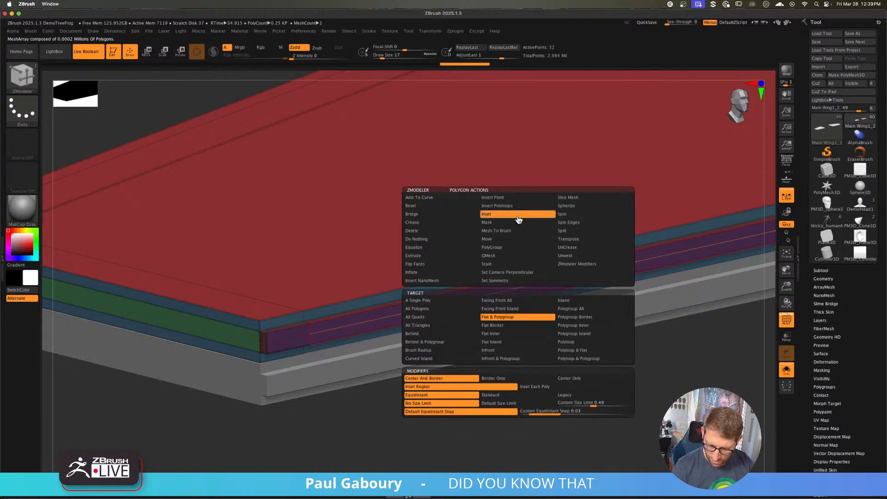
left_click(594, 317)
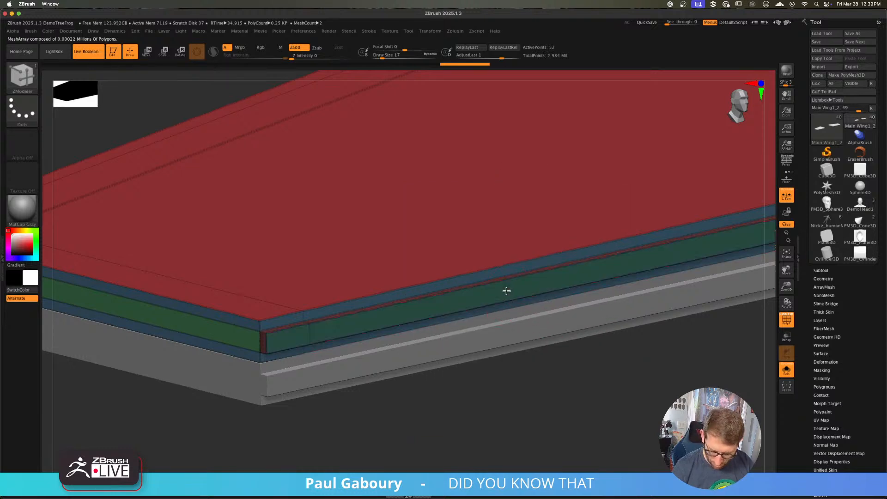
left_click_drag(506, 288, 504, 287)
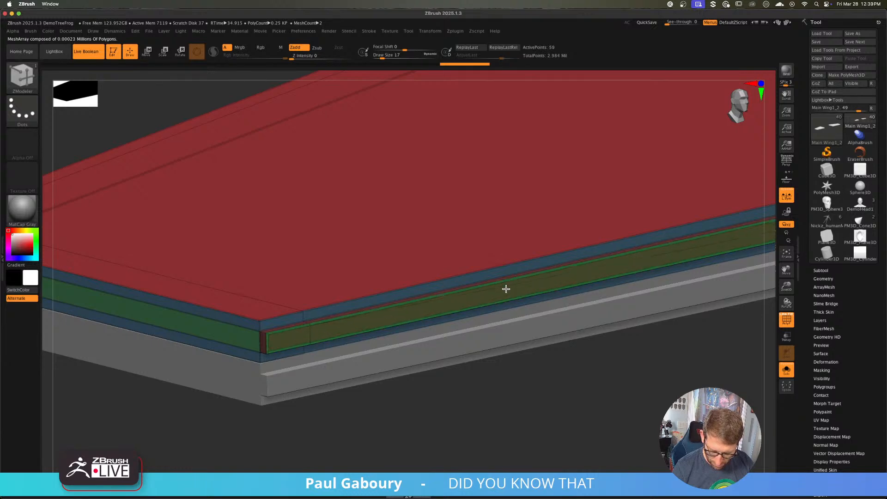
- Insert a single edge loop lengthwise through the thickness of the extruded side strip
mouse_move(501, 286)
right_mouse_down("ctrl")
mouse_move(295, 359)
mouse_move(361, 357)
right_mouse_up("ctrl")
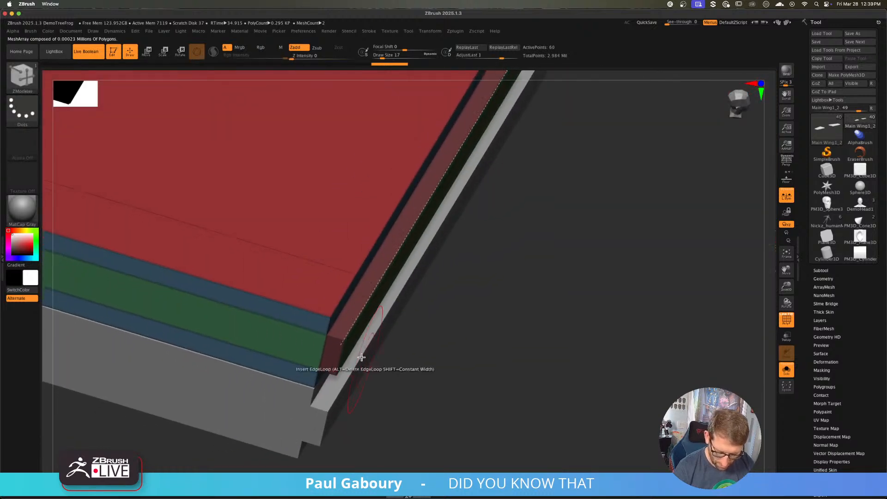
key("space")
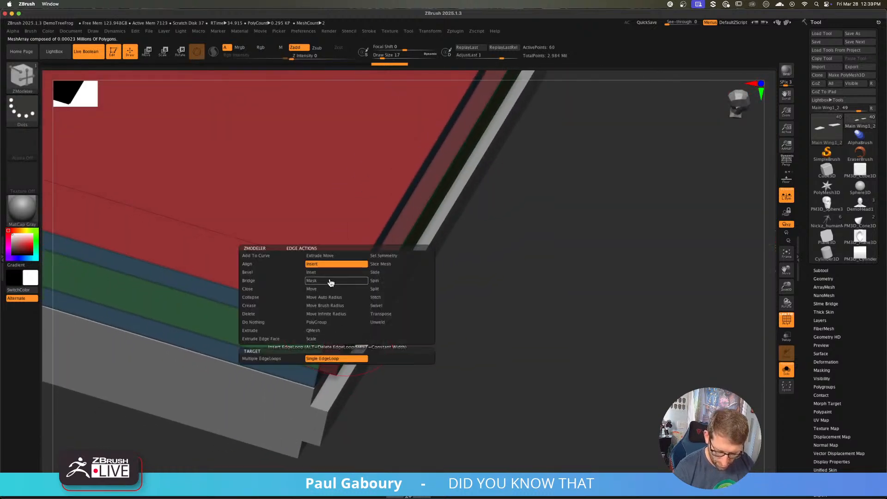
left_click(318, 355)
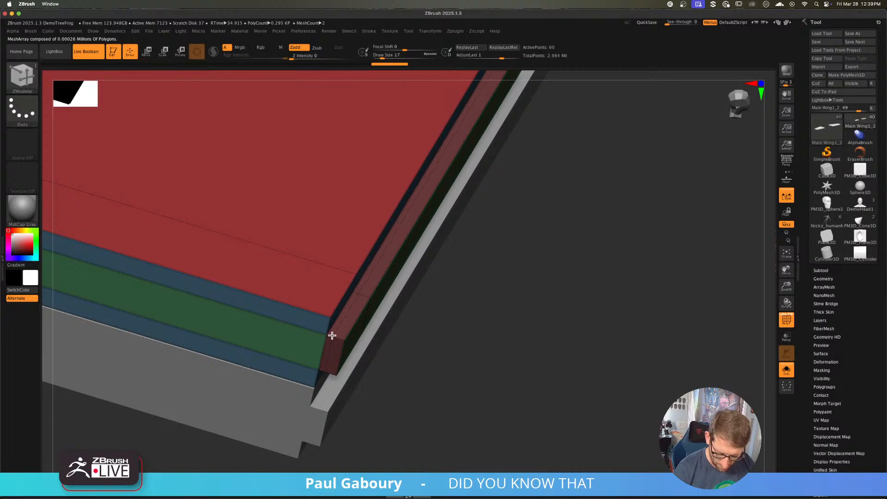
right_click_drag(330, 330, 293, 297)
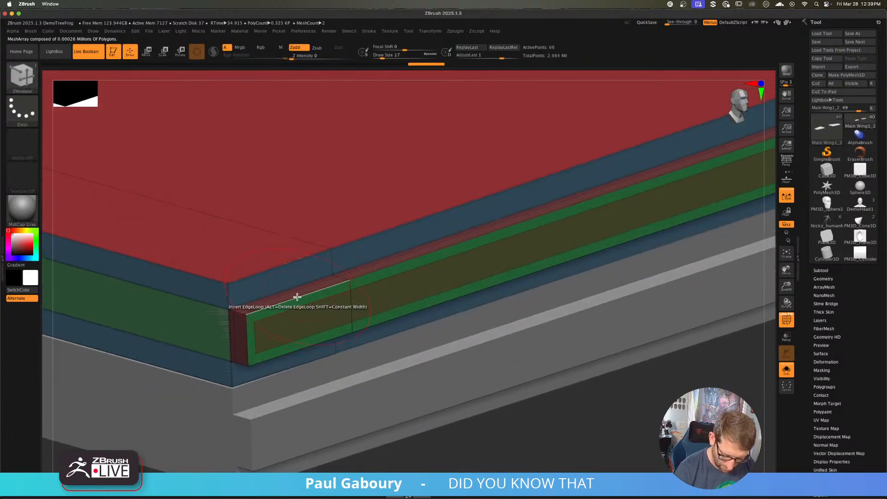
- Try deleting the edge loop at the upper edge of the strip's inset border, inspect the panel without PolyFrame, and undo the deletion
left_click(297, 297, "alt")
right_click_drag(479, 329, 315, 335, "ctrl")
mouse_move(438, 369)
right_mouse_down()
mouse_move(392, 368)
mouse_move(396, 377)
right_mouse_up()
key("shift+f")
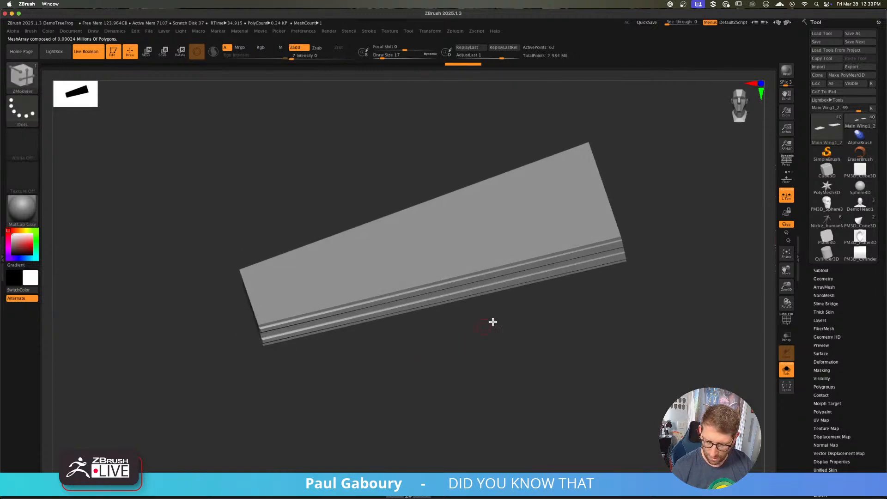
right_click_drag(623, 255, 517, 314)
right_click_drag(517, 314, 547, 305, "ctrl")
mouse_move(547, 305)
right_mouse_down()
mouse_move(537, 350)
mouse_move(521, 356)
mouse_move(535, 362)
mouse_move(570, 348)
right_mouse_up()
key("shift+f")
key("z")
key("shift+z")
key("ctrl+z")
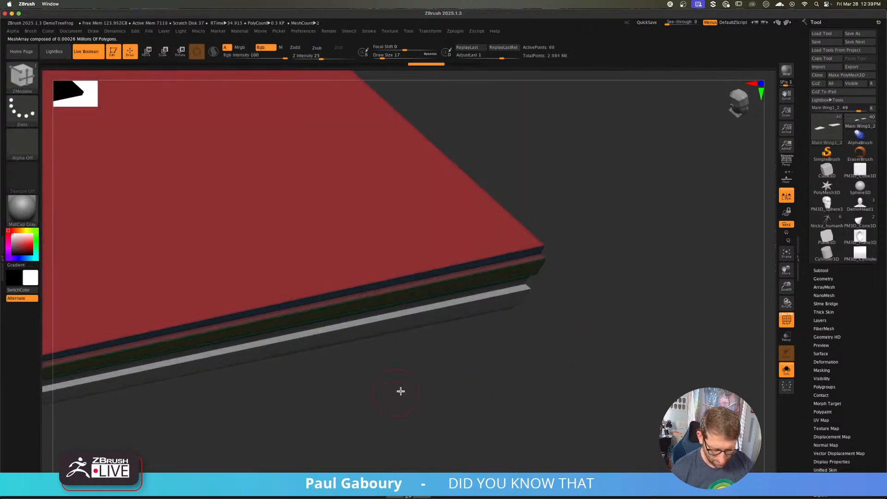
- Try again to delete the inset border's edge loop near the panel's corner, check along the strip, and undo it
right_click_drag(400, 391, 285, 338, "alt")
right_click_drag(343, 313, 372, 310)
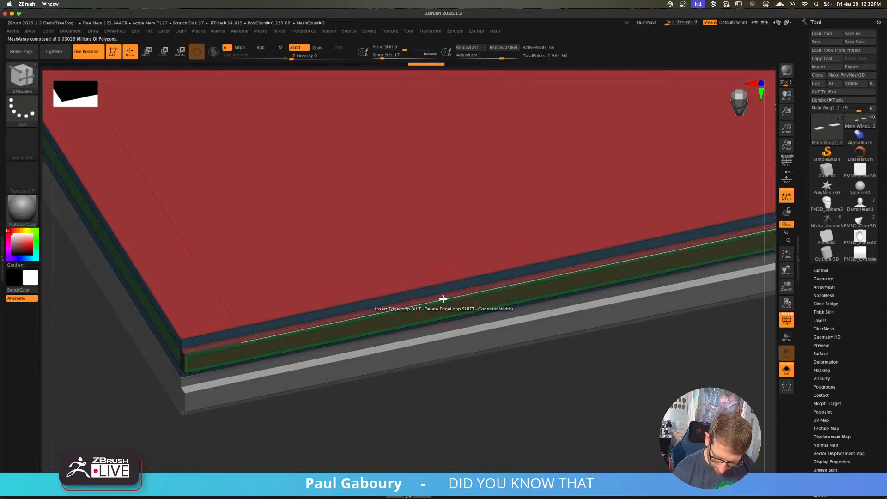
right_click_drag(443, 299, 456, 314, "alt")
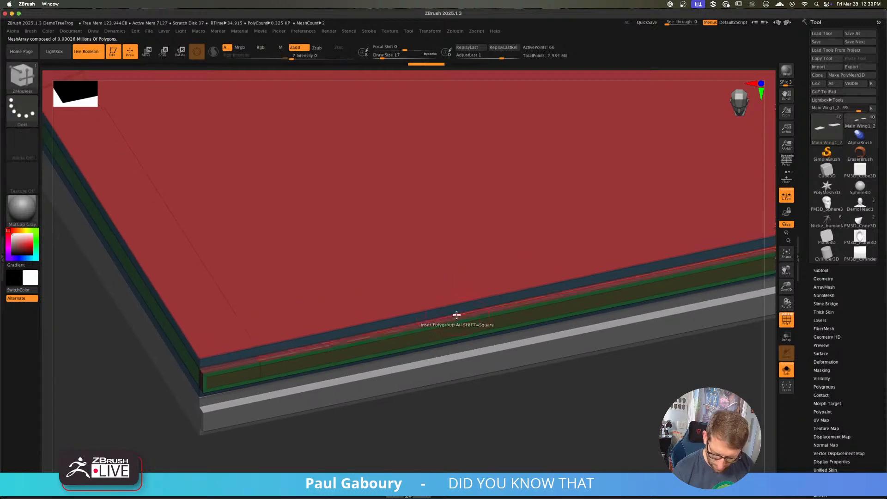
right_click_drag(266, 365, 253, 393, "ctrl")
left_click(244, 363, "alt")
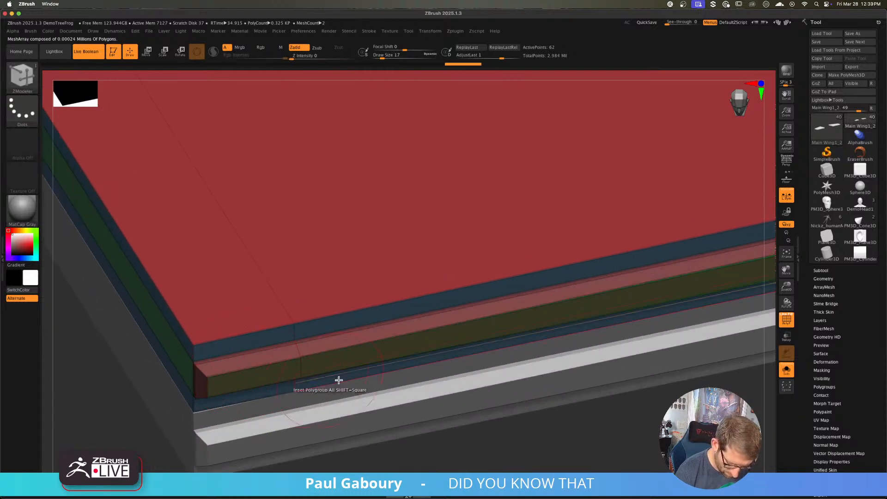
right_click_drag(340, 380, 366, 352, "ctrl")
right_click_drag(584, 342, 342, 340, "alt")
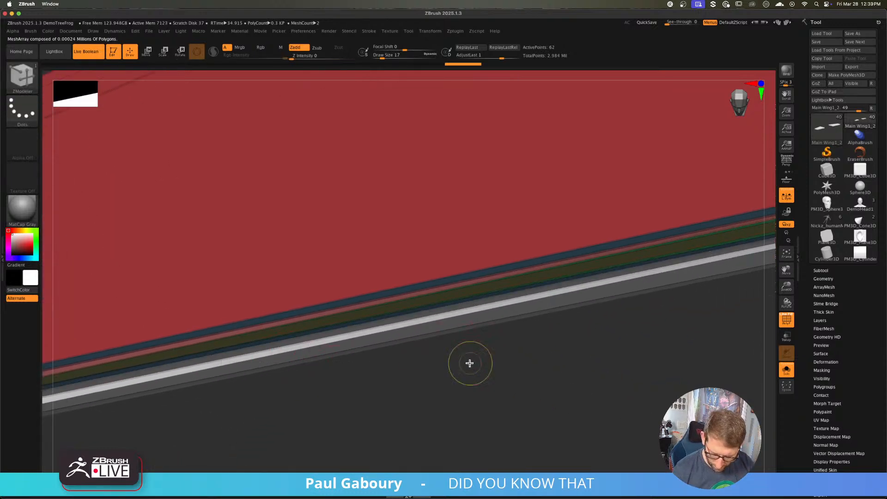
mouse_move(469, 363)
right_mouse_down("ctrl")
mouse_move(485, 341)
mouse_move(458, 333)
mouse_move(503, 386)
right_mouse_up("ctrl")
key("ctrl+z")
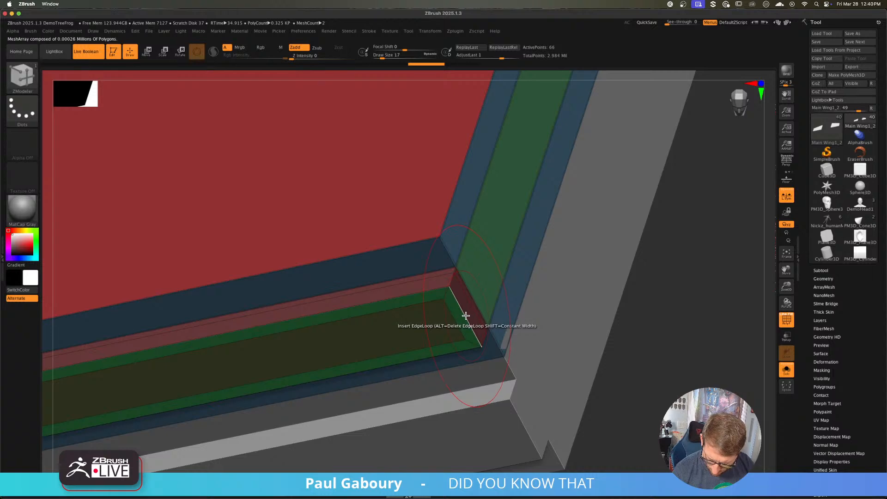
- Try deleting the short edge loop at the far end of the strip, and undo that deletion
left_click(466, 316, "alt")
mouse_move(475, 328)
right_mouse_down("ctrl")
mouse_move(291, 341)
mouse_move(203, 362)
mouse_move(462, 325)
right_mouse_up("ctrl")
mouse_move(331, 387)
right_mouse_down()
mouse_move(349, 385)
mouse_move(339, 403)
right_mouse_up()
key("ctrl+z")
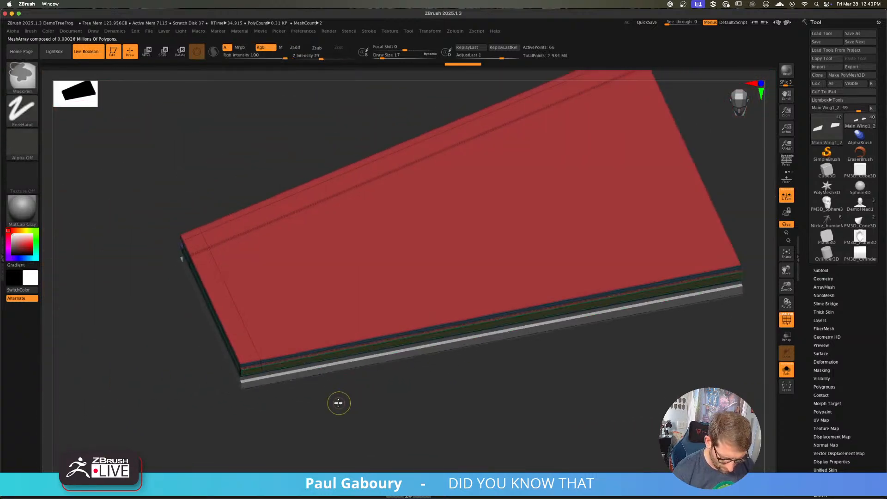
- QMesh the strip's inset centre face with the Polygroup All target, and view the panel without PolyFrame
mouse_move(254, 368)
right_mouse_down("ctrl")
mouse_move(329, 435)
mouse_move(357, 409)
right_mouse_up("ctrl")
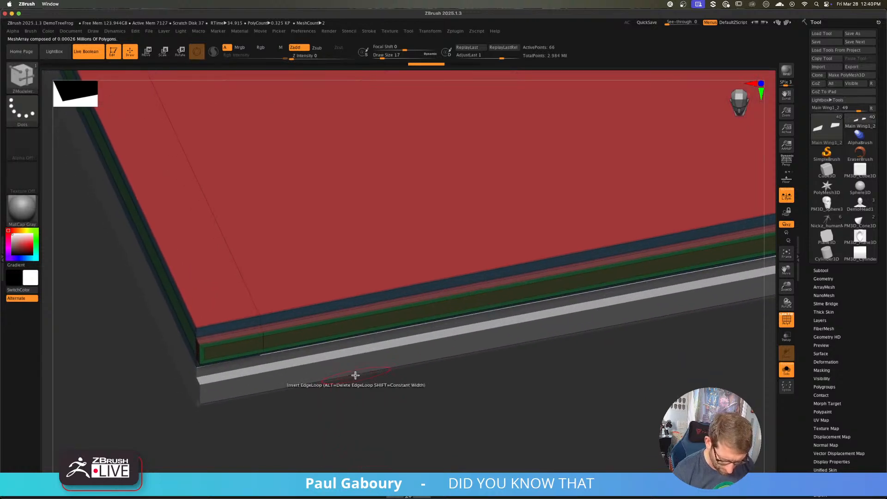
mouse_move(234, 354)
right_mouse_down()
mouse_move(329, 357)
mouse_move(307, 339)
mouse_move(271, 370)
mouse_move(259, 331)
mouse_move(267, 358)
mouse_move(330, 379)
mouse_move(392, 347)
right_mouse_up()
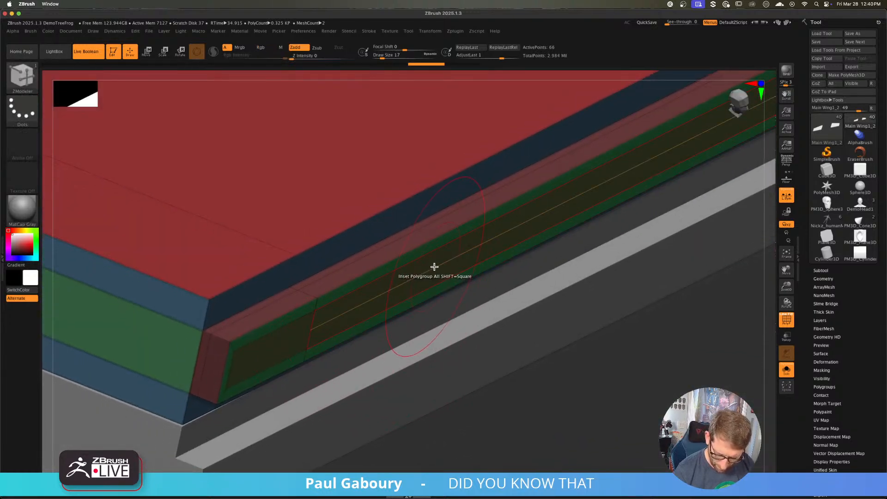
key("space")
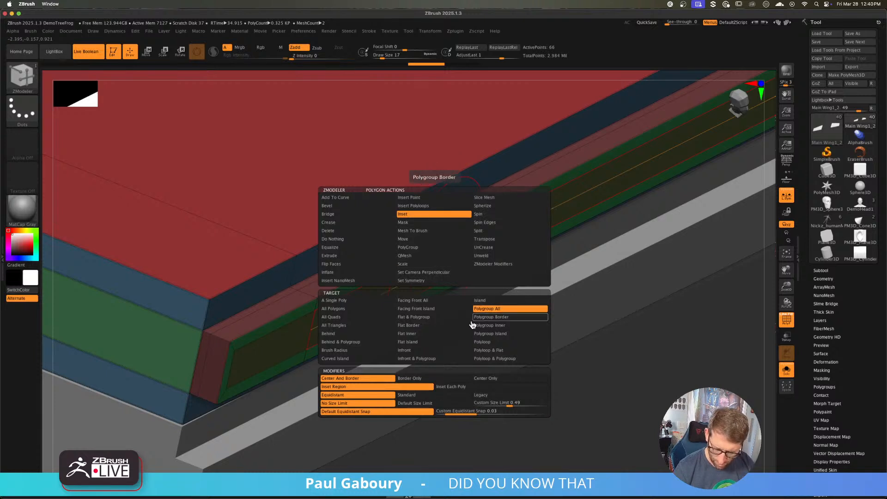
left_click(511, 308)
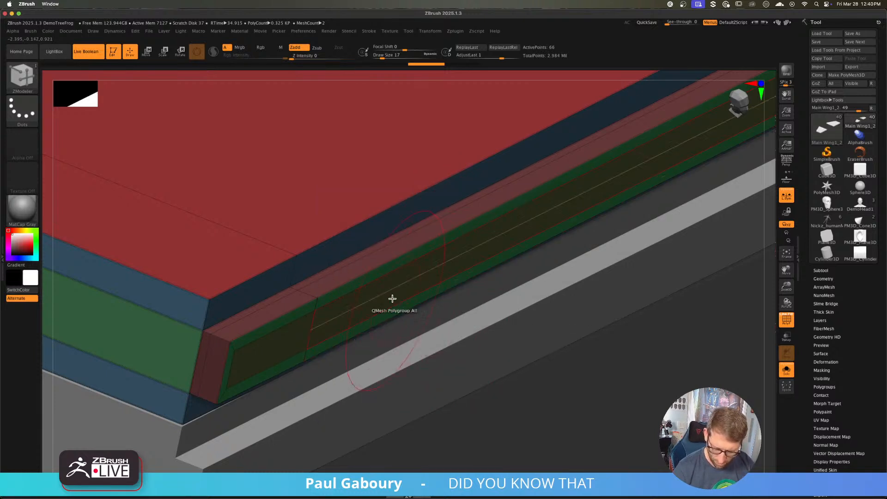
left_click_drag(393, 292, 413, 302)
mouse_move(499, 326)
right_mouse_down("ctrl")
mouse_move(360, 301)
mouse_move(420, 342)
mouse_move(401, 349)
mouse_move(460, 409)
right_mouse_up("ctrl")
mouse_move(418, 352)
left_mouse_down("shift")
mouse_move(430, 364)
mouse_move(404, 351)
mouse_move(381, 272)
mouse_move(386, 350)
mouse_move(412, 363)
left_mouse_up("shift")
key("shift+f")
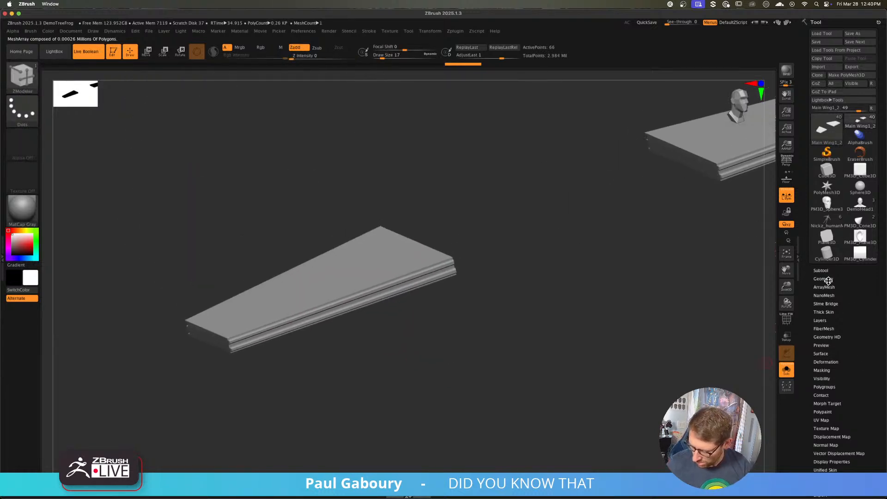
- Crease the wing panel's hard edges and display its PolyFrame
left_click(824, 279)
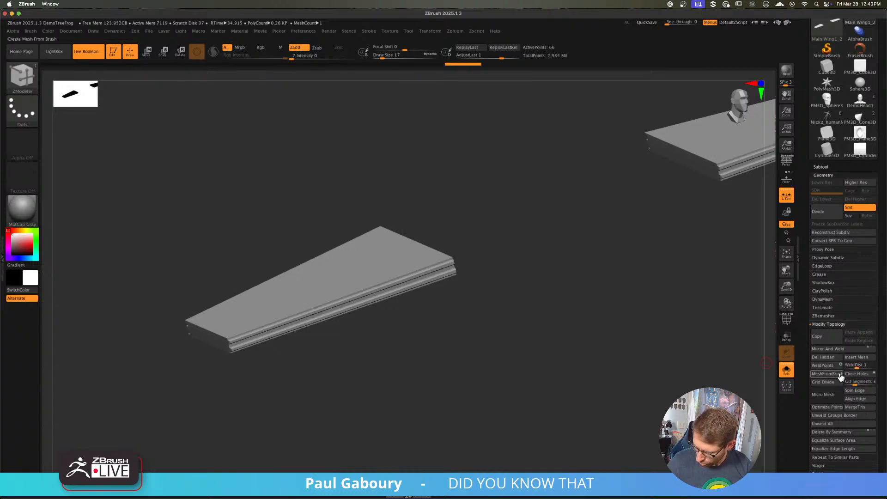
left_click(819, 274)
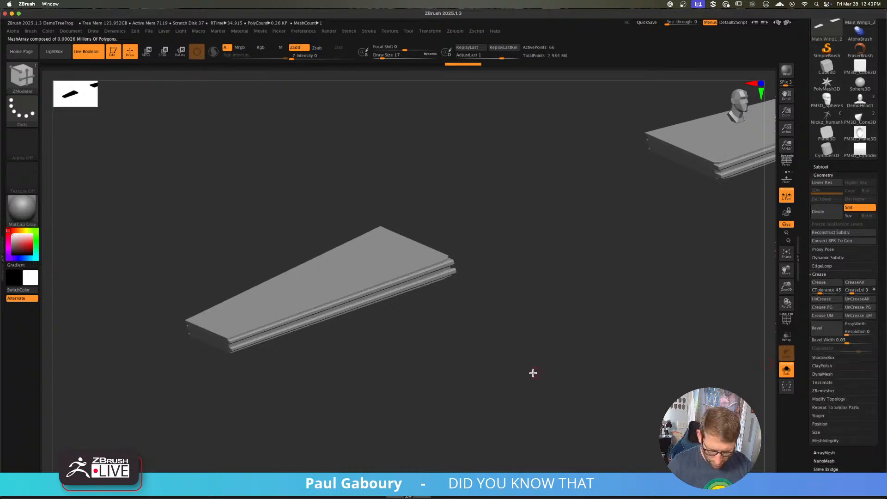
key("shift+f")
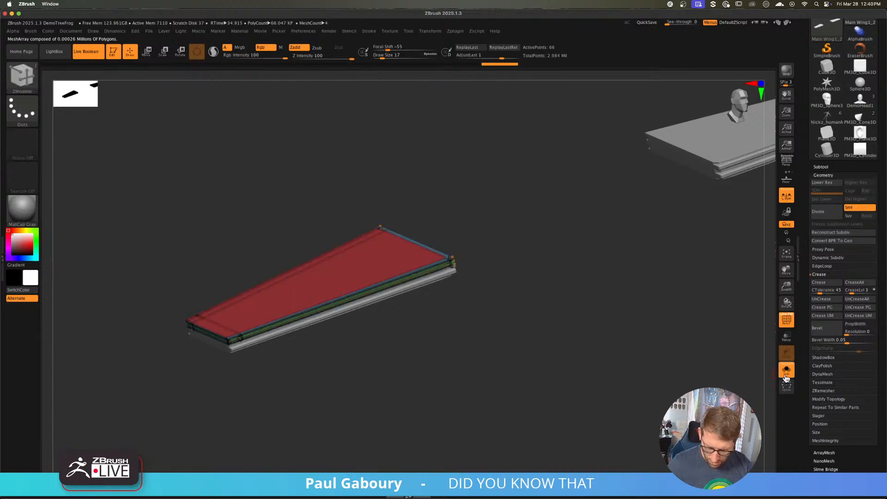
- Turn Solo off, hide PolyFrame, and examine how the panel's side fits the wing and cannons on the full starfighter
left_click(786, 373)
key("shift+f")
left_click_drag(505, 406, 460, 382)
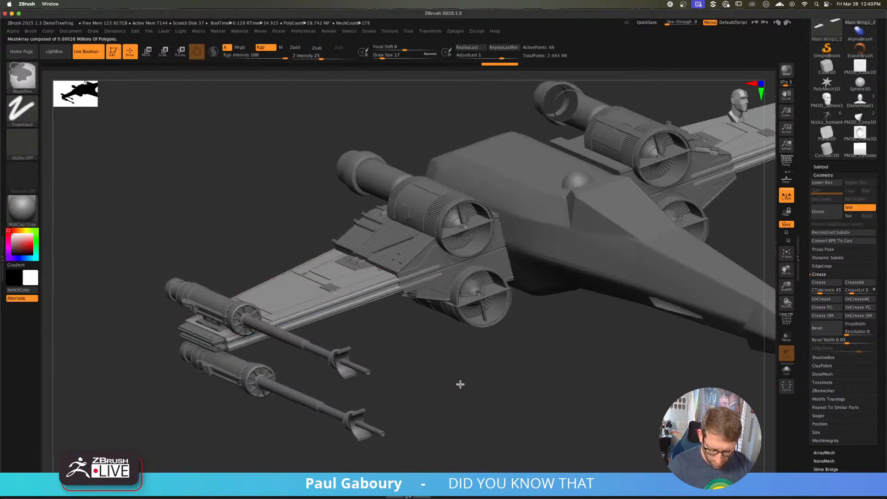
key("f")
mouse_move(329, 362)
left_mouse_down()
mouse_move(358, 420)
mouse_move(382, 396)
mouse_move(364, 324)
mouse_move(374, 376)
mouse_move(348, 362)
mouse_move(219, 345)
left_mouse_up()
key("ctrl")
mouse_move(219, 344)
right_mouse_down("ctrl")
mouse_move(247, 386)
mouse_move(314, 391)
mouse_move(298, 348)
mouse_move(290, 364)
right_mouse_up("ctrl")
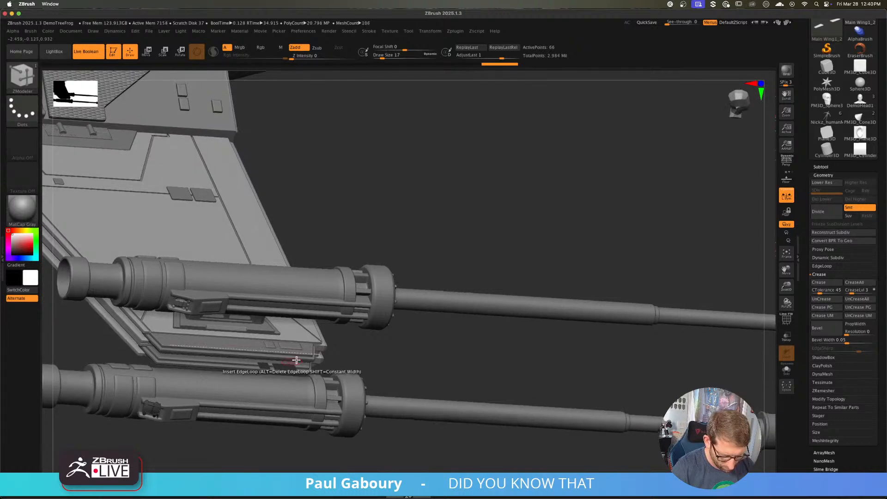
left_click_drag(511, 362, 509, 351)
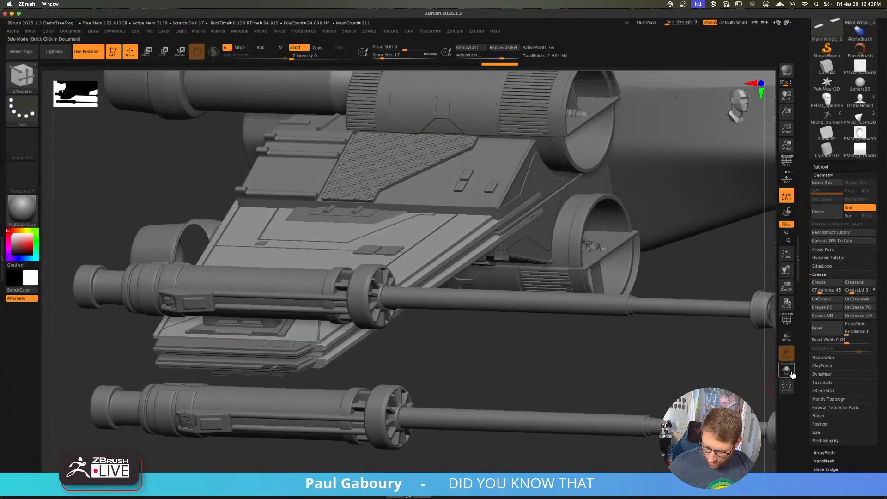
- Isolate the wing panel with PolyFrame on and mask everything except its outer long-side strip
left_click(791, 374)
key("shift+f")
left_click_drag(376, 380, 386, 361)
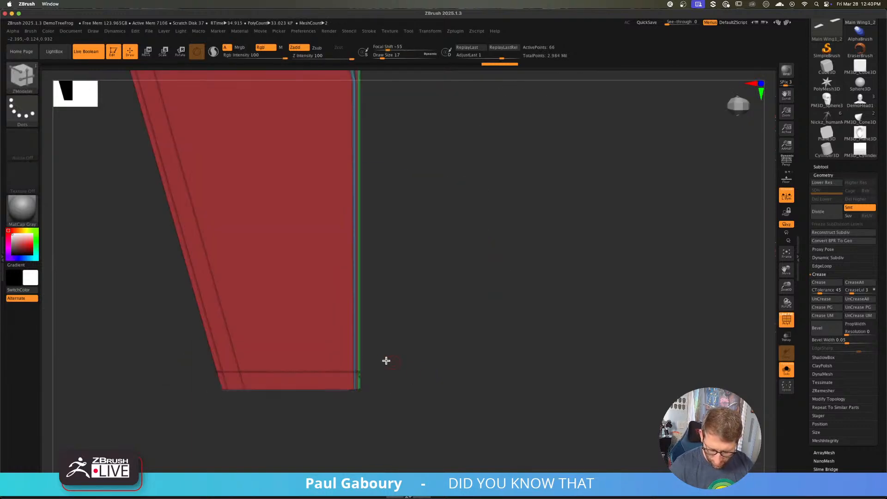
mouse_move(386, 361)
right_mouse_down("ctrl")
mouse_move(437, 386)
mouse_move(400, 368)
right_mouse_up("ctrl")
right_click_drag(400, 367, 418, 428, "alt")
right_click_drag(417, 429, 421, 373, "ctrl")
left_click_drag(435, 432, 361, 153, "ctrl")
right_click_drag(393, 231, 424, 276, "ctrl")
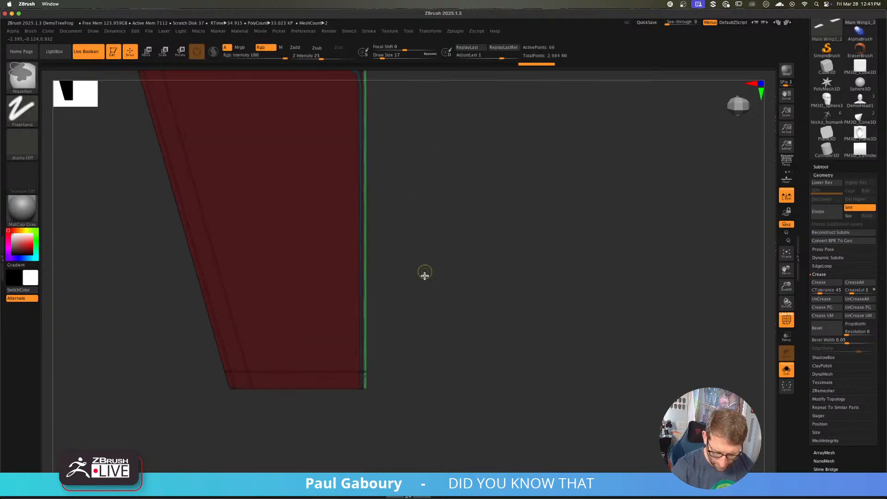
- Move the unmasked side strip slightly inward toward the wing panel, and clear the mask
key("w")
left_click_drag(346, 207, 344, 207)
right_click_drag(434, 351, 412, 297)
mouse_move(324, 307)
right_mouse_down("ctrl")
mouse_move(446, 374)
mouse_move(402, 352)
right_mouse_up("ctrl")
mouse_move(278, 185)
right_mouse_down("alt")
mouse_move(331, 247)
mouse_move(362, 333)
right_mouse_up("alt")
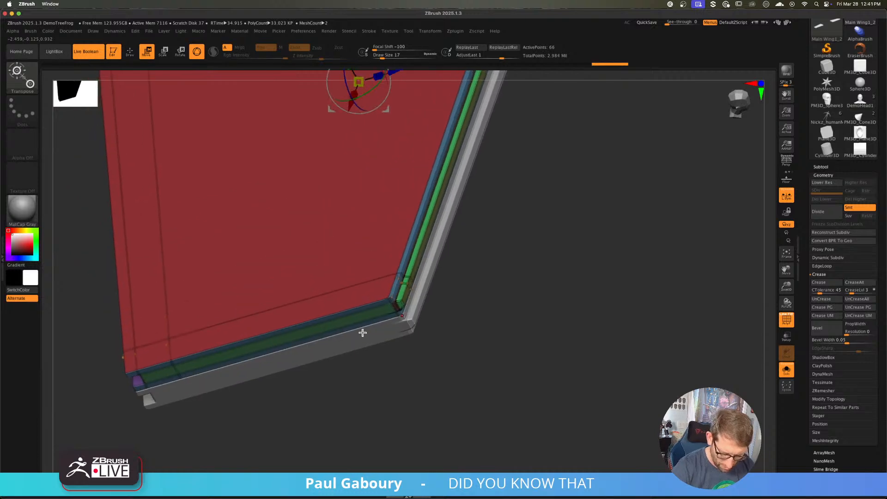
- Insert edge loops with ZModeler running lengthwise along the wing panel, near its stepped long side
key("q")
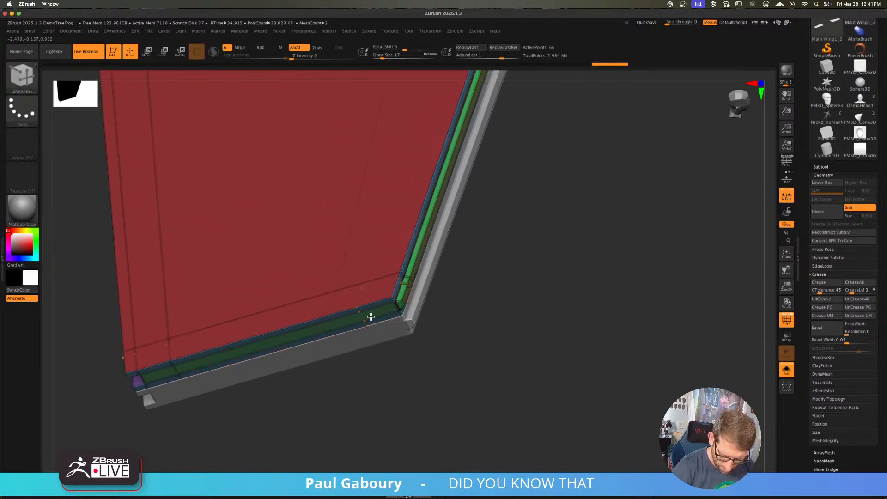
right_click_drag(398, 340, 352, 345, "ctrl")
right_click_drag(352, 345, 417, 353, "alt")
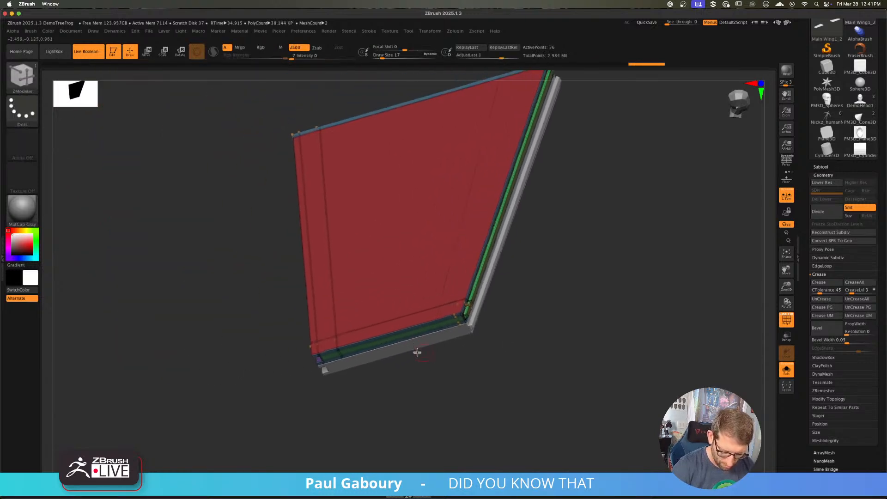
right_click_drag(534, 266, 449, 416, "alt")
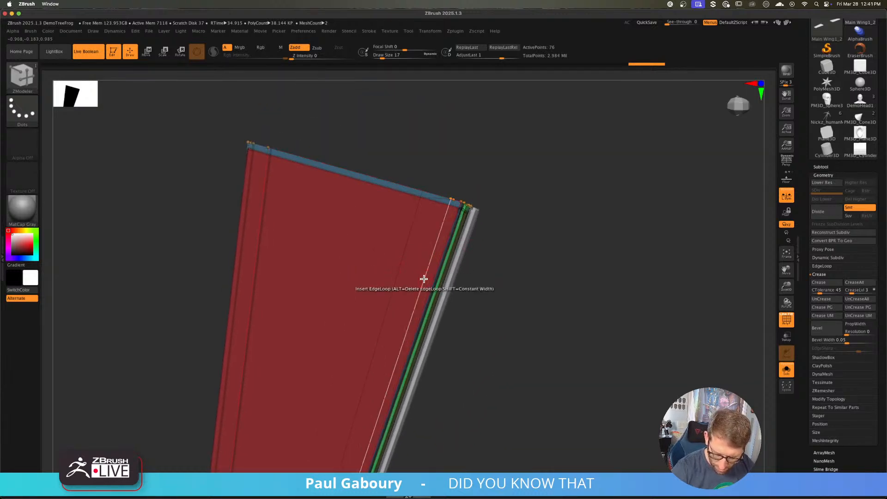
left_click(449, 208)
- Hide PolyFrame, turn Solo off, and inspect the wing tip around the cannons on the full starfighter
key("shift+f")
right_click_drag(549, 356, 481, 332, "ctrl")
mouse_move(480, 332)
right_mouse_down("alt")
mouse_move(478, 283)
mouse_move(523, 272)
mouse_move(520, 251)
mouse_move(558, 238)
mouse_move(553, 261)
right_mouse_up("alt")
left_click(787, 371)
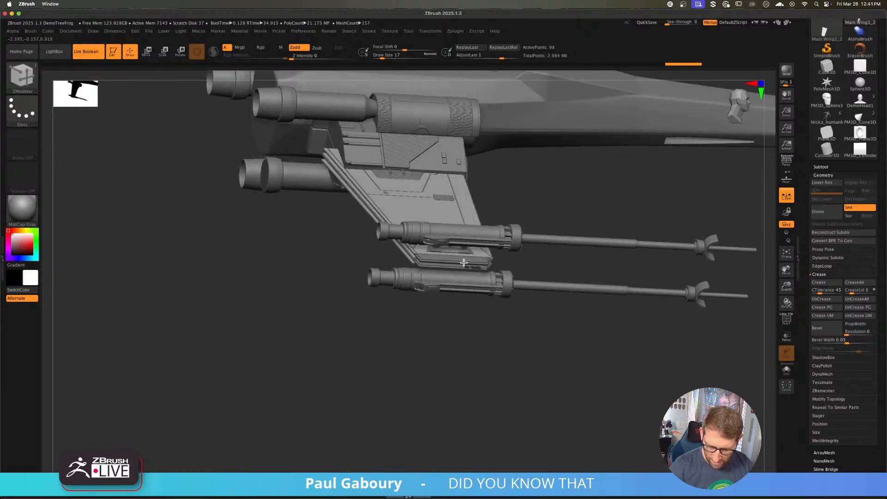
mouse_move(465, 262)
right_mouse_down()
mouse_move(452, 293)
mouse_move(467, 320)
right_mouse_up()
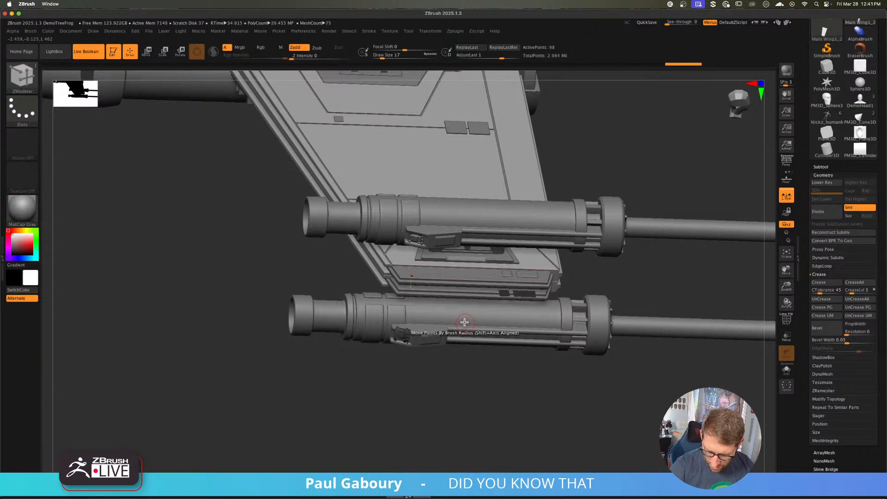
- Select the Main Wing1 plate at the wing tip and move it slightly along the wing-tip edge, then hide PolyFrame
key("shift+f")
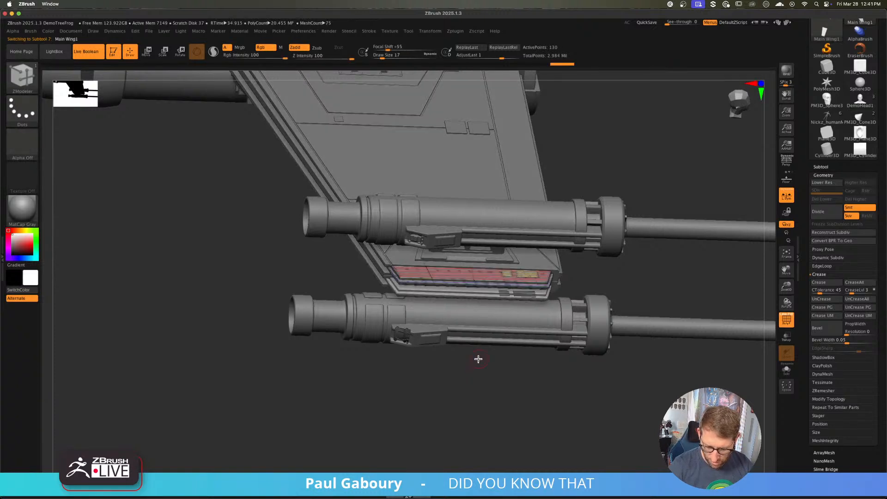
right_click_drag(477, 360, 470, 407)
left_click(786, 370)
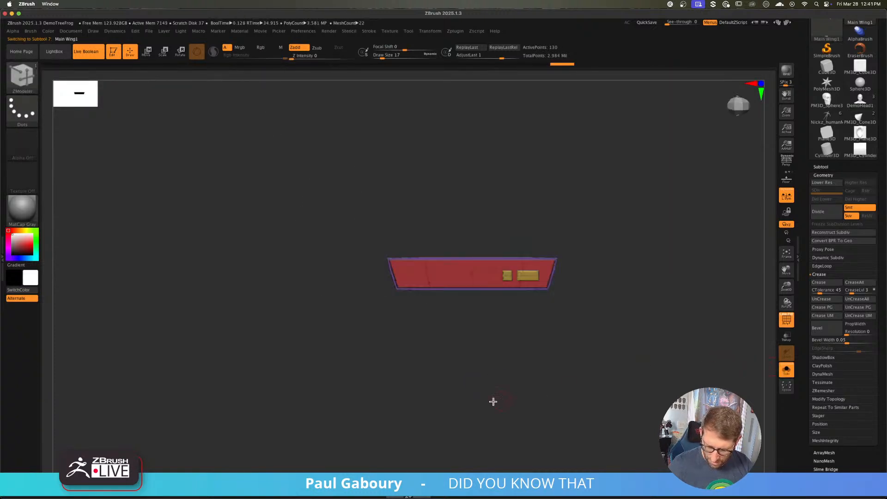
left_click(787, 375)
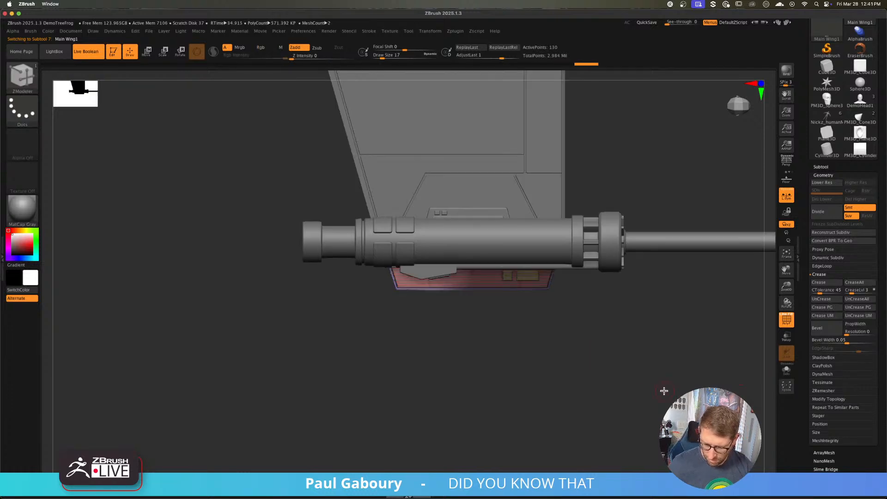
key("w")
scroll(505, 374, "up", 5)
right_click_drag(499, 355, 498, 327)
left_click_drag(474, 276, 491, 275)
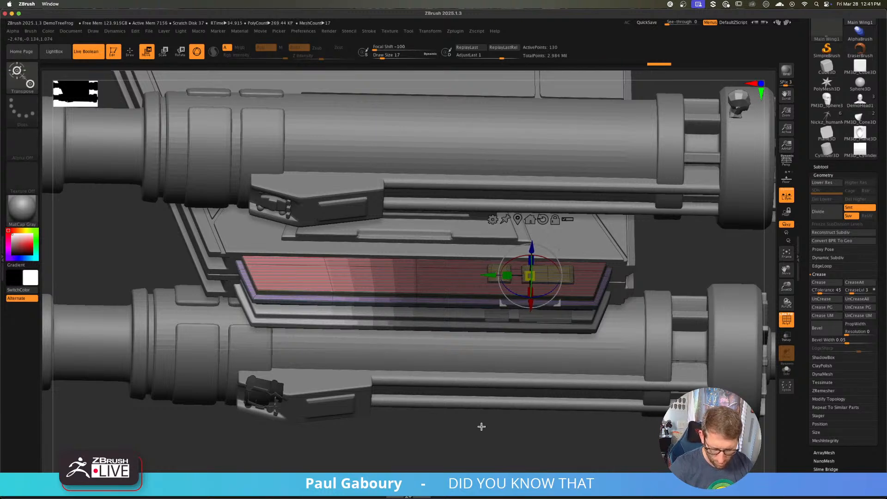
key("shift+f")
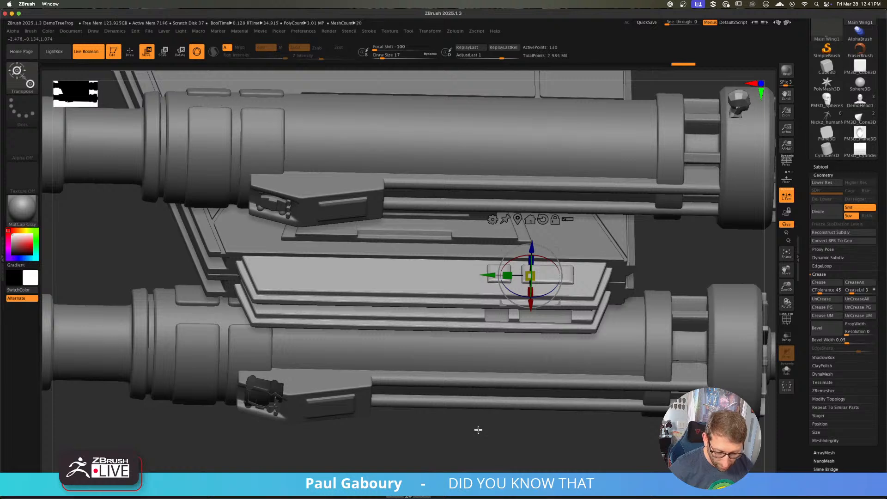
- Isolate Main Wing1_2 with PolyFrame on and slide the cross edge loop on its end face toward the stepped corner using ZModeler's Slide EdgeLoop Complete
left_click(350, 287, "alt")
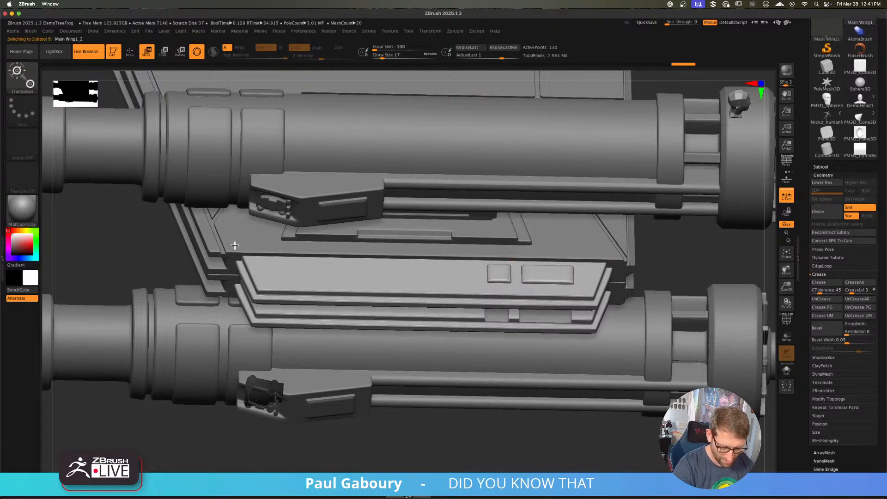
left_click(787, 370)
key("shift+f")
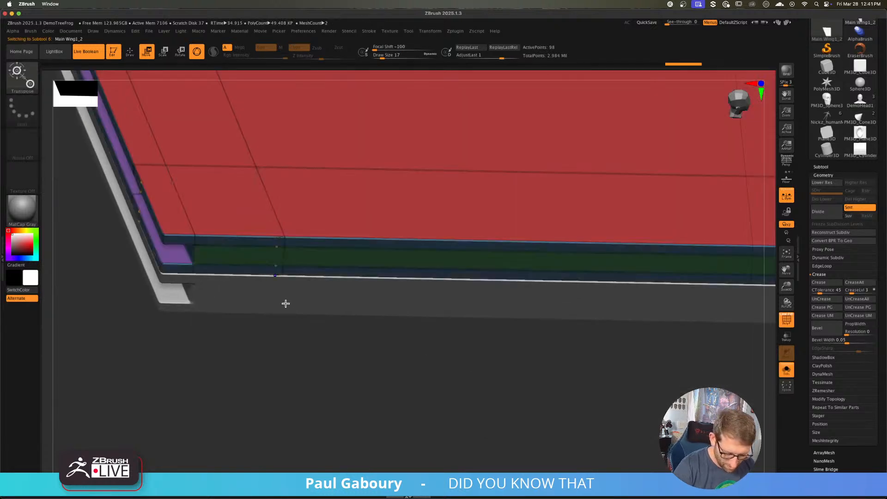
right_click_drag(328, 287, 409, 315, "ctrl")
key("b")
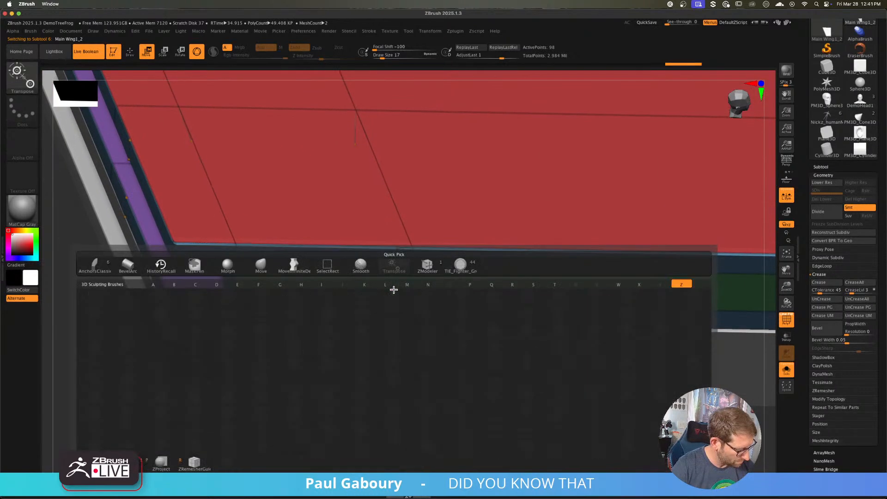
key("z")
key("m")
key("space")
left_click(465, 275)
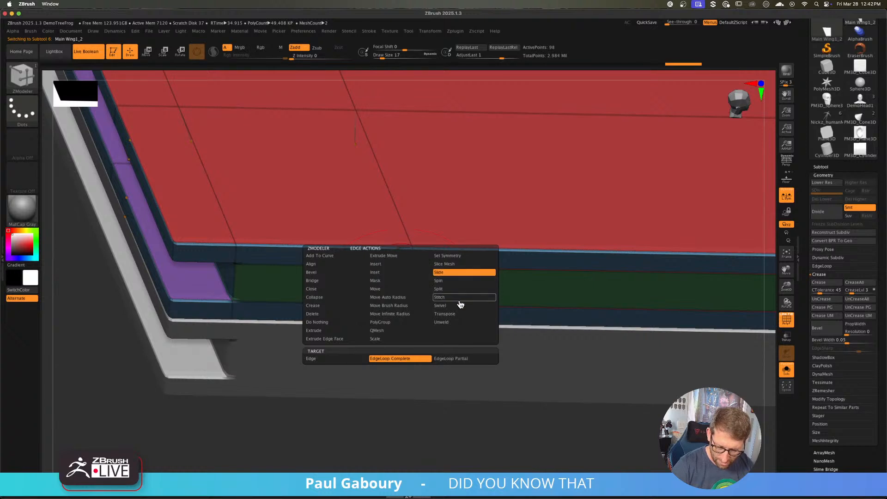
left_click_drag(396, 286, 285, 281)
- Slide the edge loop near the panel's opposite end corner closer to that corner, then hide PolyFrame and turn Solo off
mouse_move(401, 321)
right_mouse_down("ctrl")
mouse_move(394, 292)
mouse_move(474, 291)
mouse_move(450, 306)
right_mouse_up("ctrl")
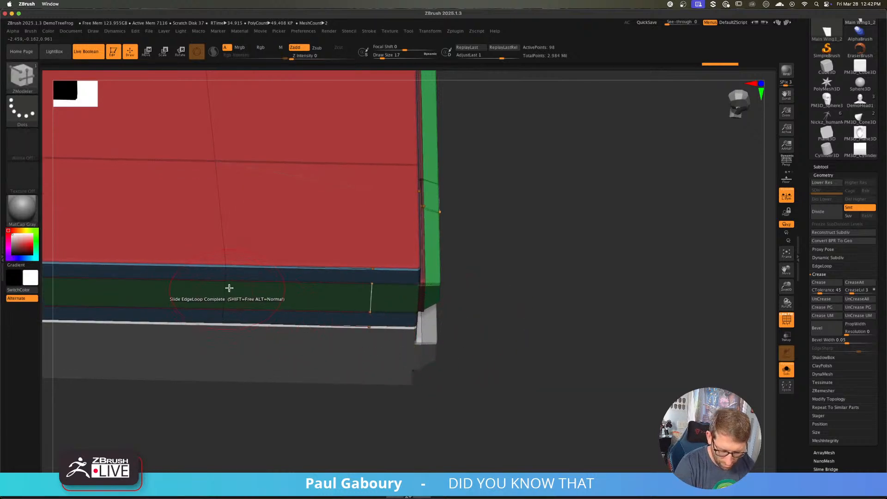
left_click_drag(372, 301, 384, 300)
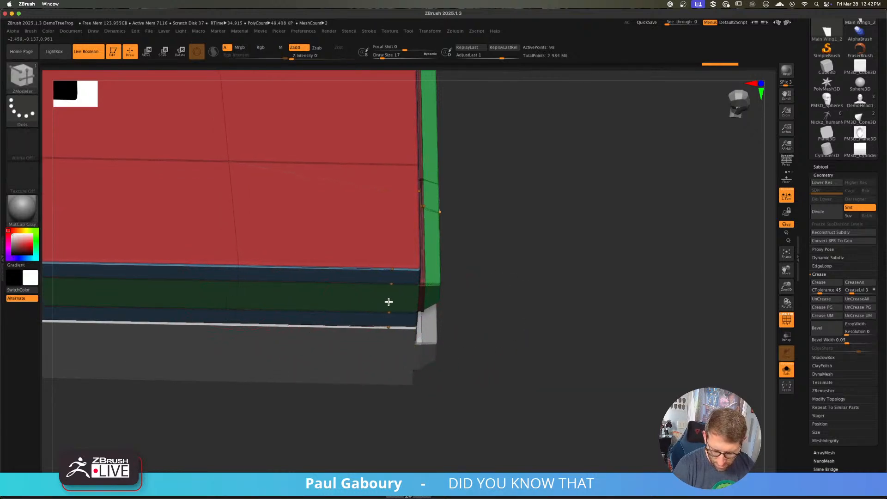
right_click_drag(552, 324, 495, 305, "ctrl")
right_click_drag(495, 304, 537, 307, "alt")
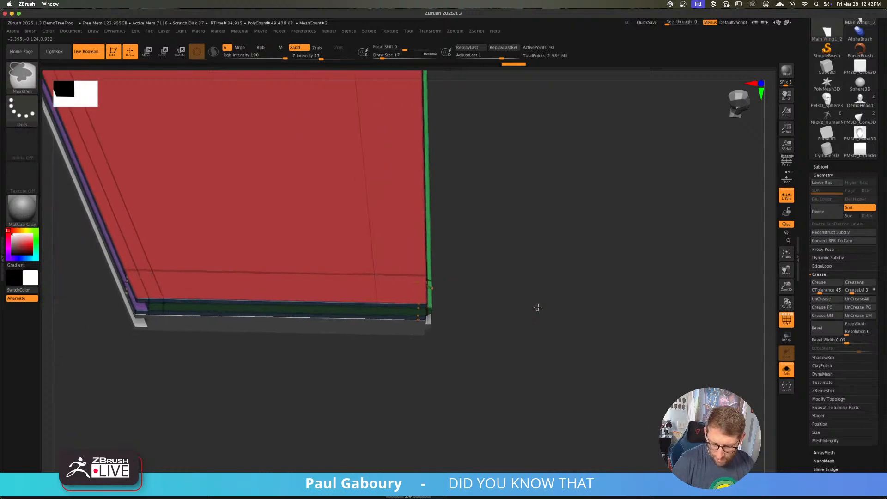
key("shift+f")
right_click_drag(611, 342, 570, 346)
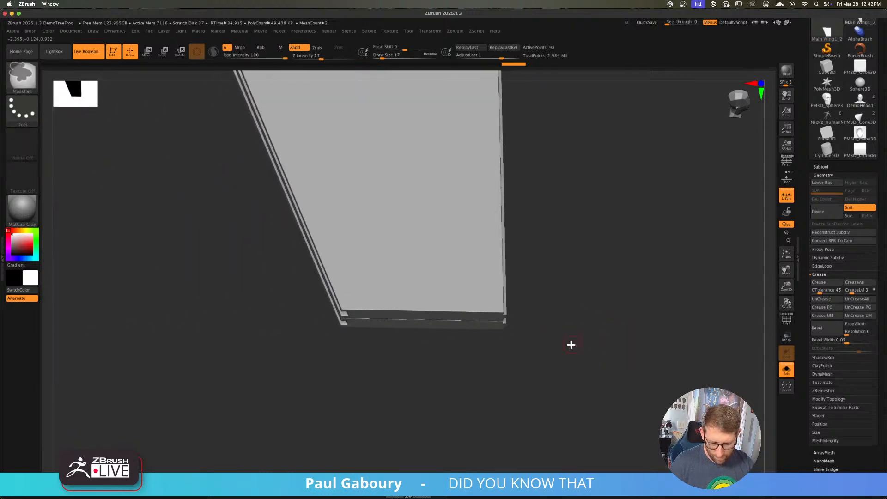
left_click(791, 375)
- Face the starfighter's wing head-on and load the TIE Fighter greeble insert brush
right_click_drag(572, 396, 516, 357, "ctrl")
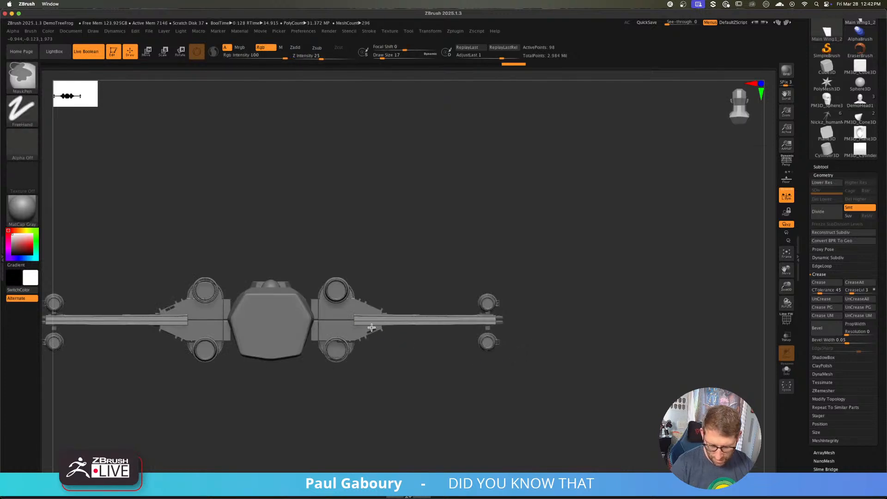
right_click_drag(385, 349, 403, 372, "ctrl")
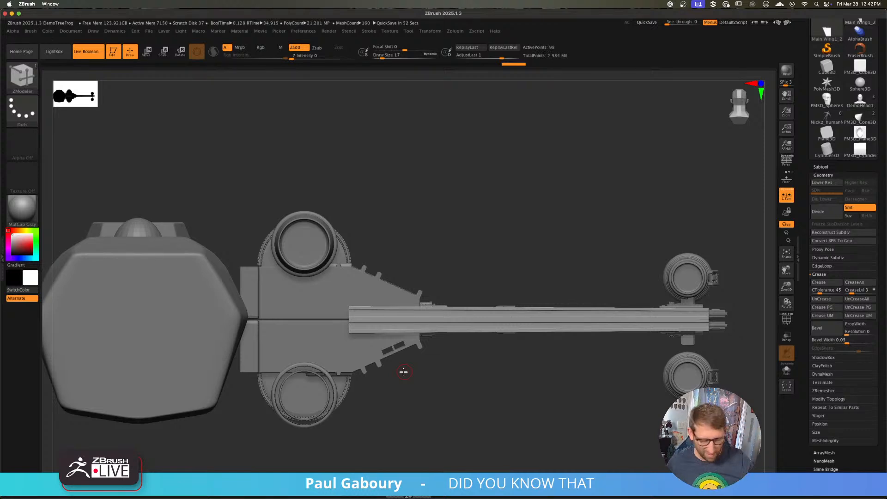
key("b")
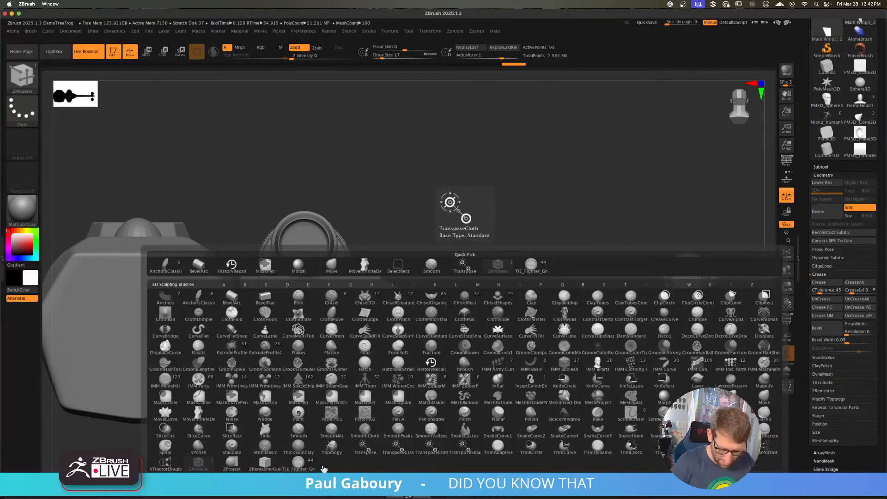
left_click(350, 440)
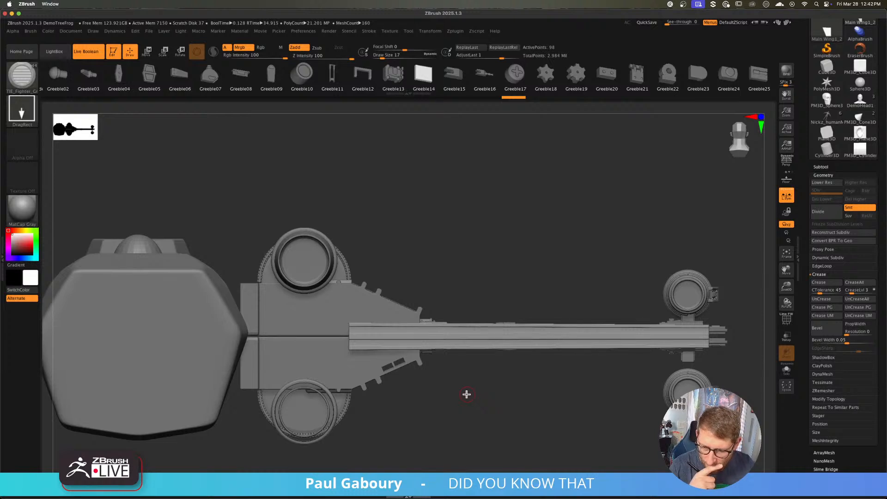
- Look through the greeble brush's parts and select Greeble16
left_click_drag(543, 78, 213, 104)
left_click_drag(629, 87, 417, 86)
left_click_drag(639, 84, 430, 91)
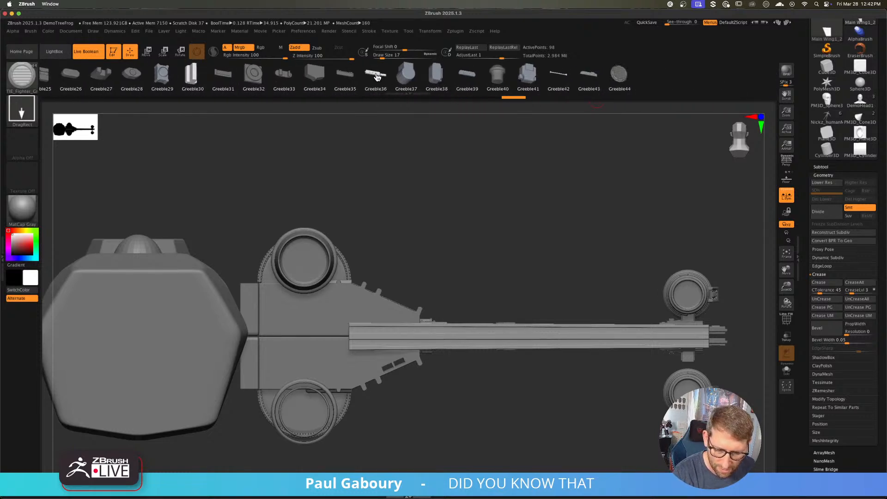
left_click_drag(377, 77, 594, 79)
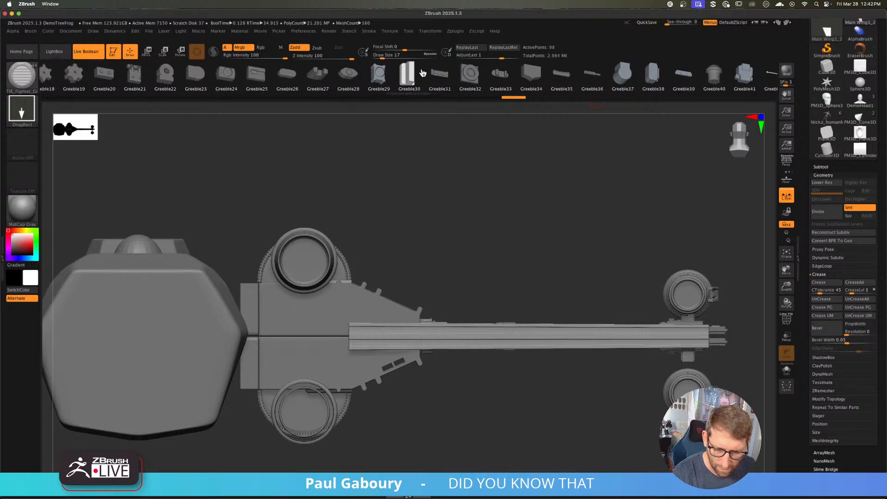
left_click_drag(417, 86, 558, 79)
left_click_drag(379, 82, 550, 79)
left_click_drag(381, 82, 526, 80)
left_click_drag(420, 83, 484, 83)
left_click_drag(322, 84, 436, 86)
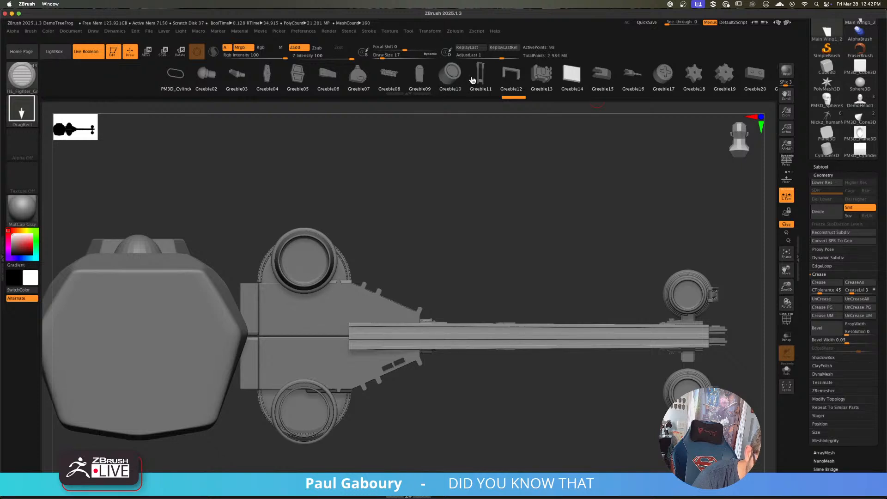
left_click_drag(473, 80, 200, 85)
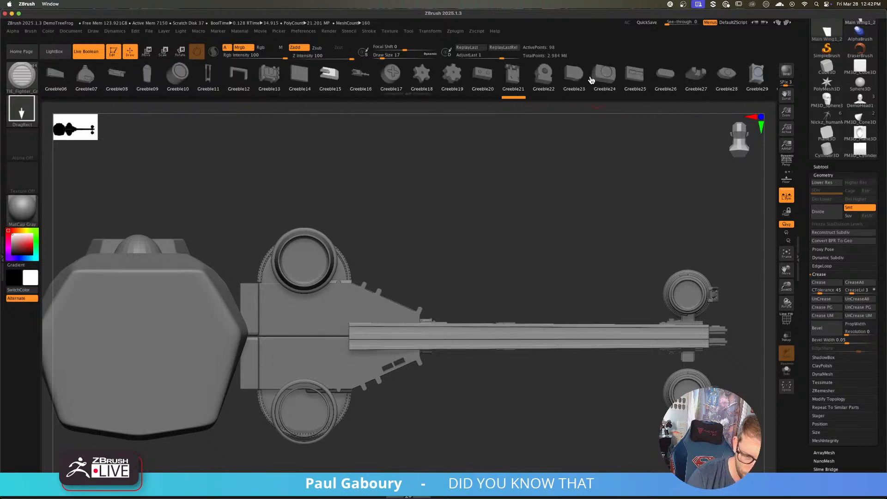
mouse_move(591, 80)
left_mouse_down()
mouse_move(568, 79)
mouse_move(605, 79)
left_mouse_up()
left_click_drag(390, 80, 470, 82)
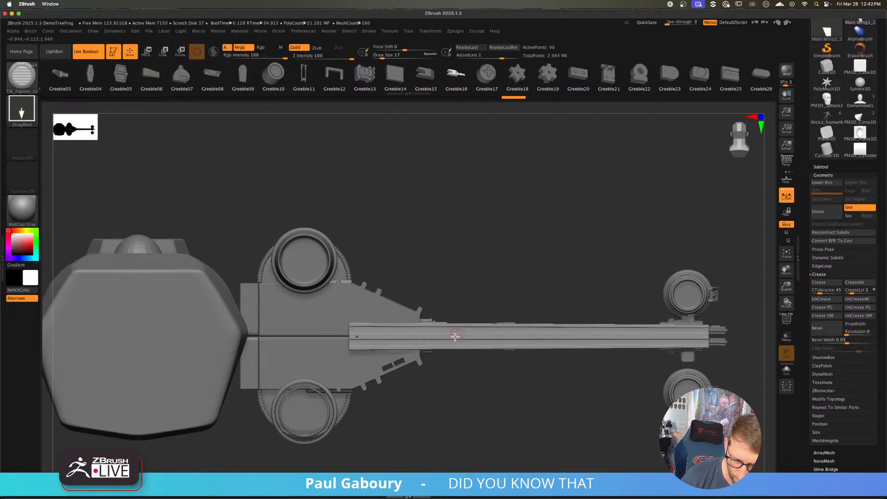
- Try inserting Greeble16 in the stepped channel at the wing panel's inner end, check it in Solo, and undo the insertion
right_click_drag(360, 332, 404, 394, "ctrl")
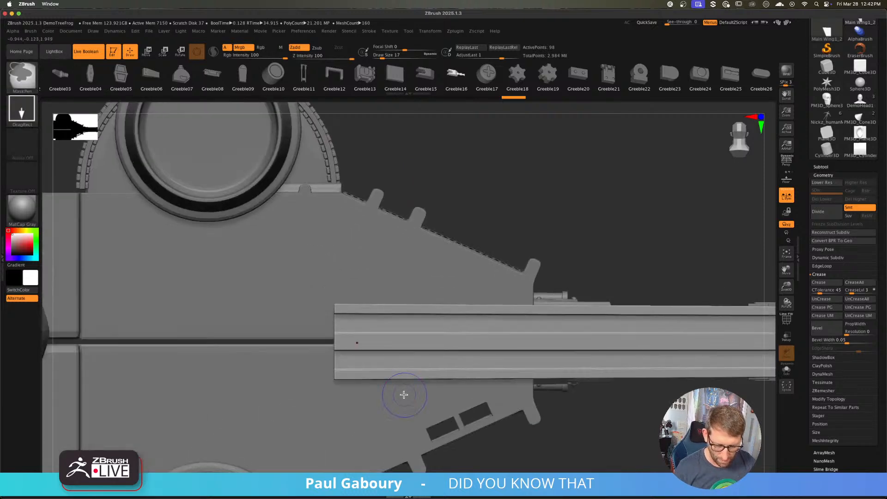
key("shift+f")
right_click_drag(385, 328, 398, 354, "ctrl")
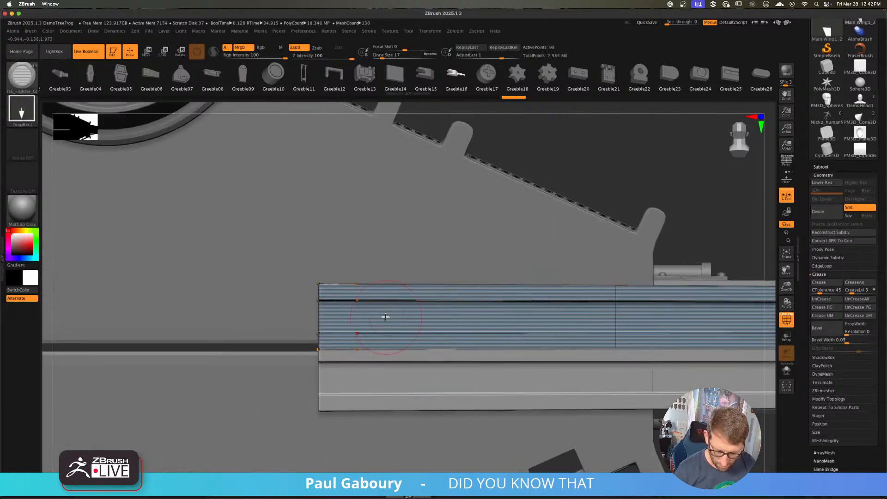
left_click_drag(386, 317, 387, 325)
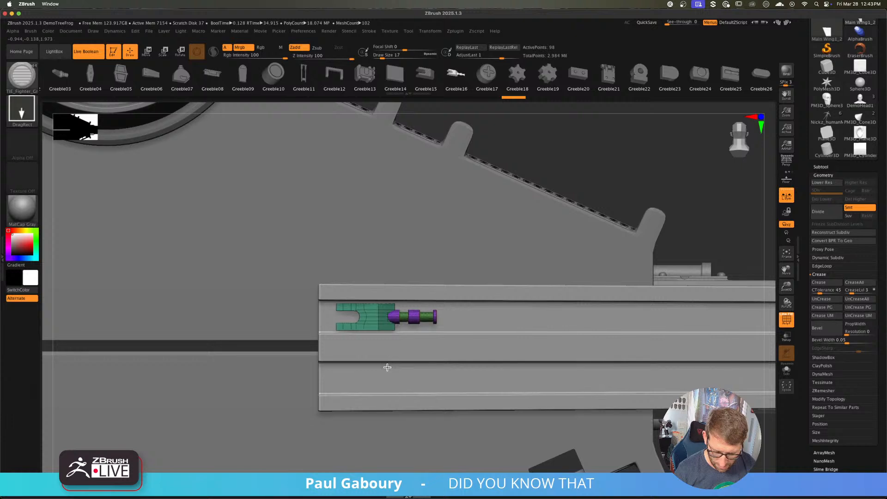
left_click_drag(387, 369, 387, 369)
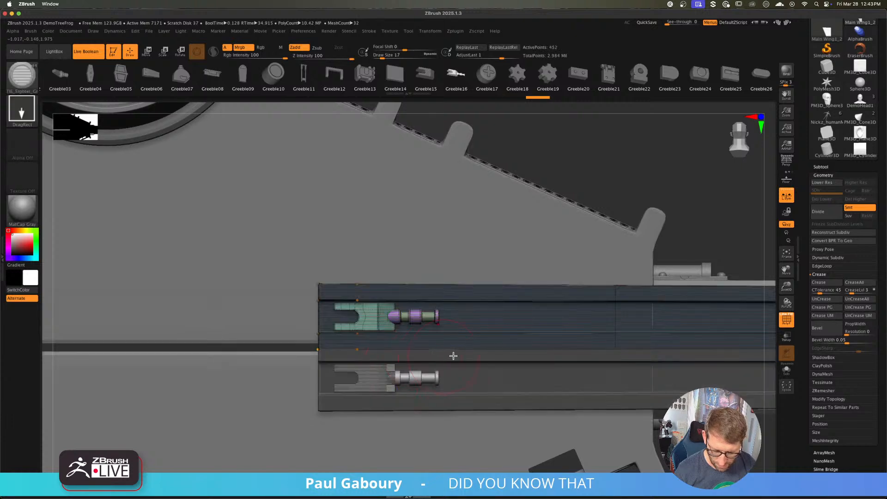
mouse_move(464, 362)
right_mouse_down("ctrl")
mouse_move(476, 389)
mouse_move(455, 360)
mouse_move(465, 381)
right_mouse_up("ctrl")
key("shift+f")
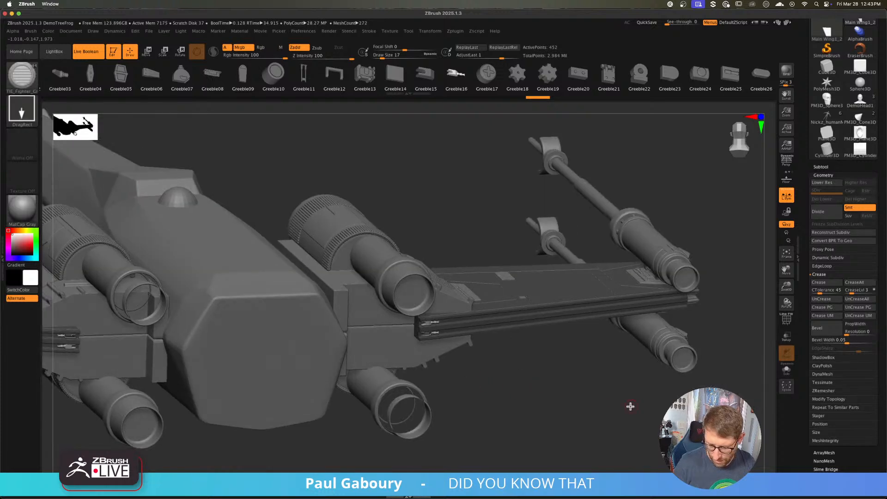
left_click(786, 371)
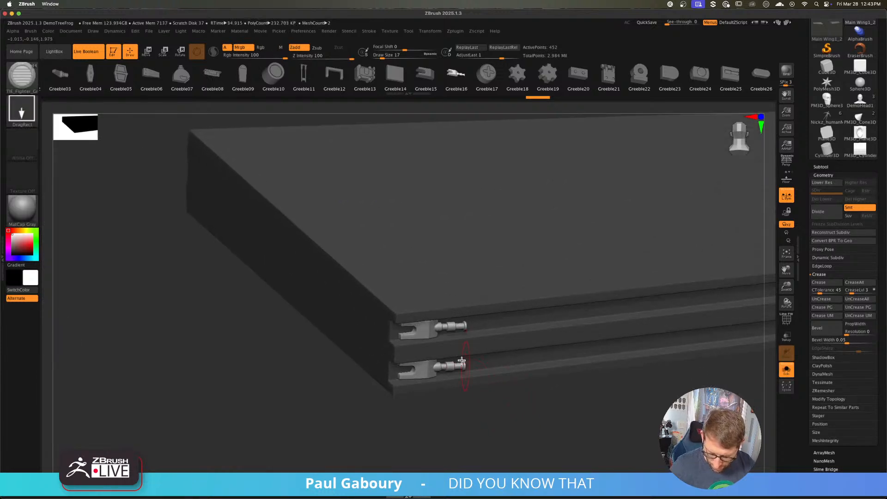
mouse_move(488, 405)
right_mouse_down()
mouse_move(491, 327)
mouse_move(489, 358)
right_mouse_up()
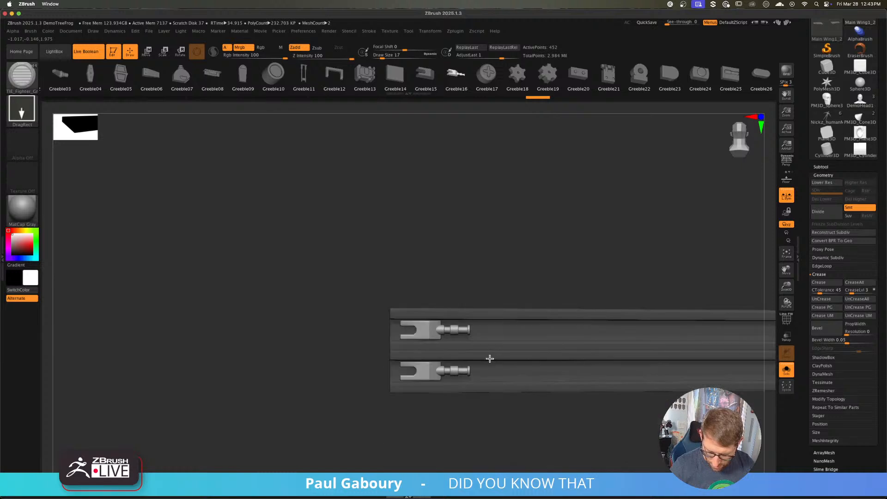
key("ctrl+z")
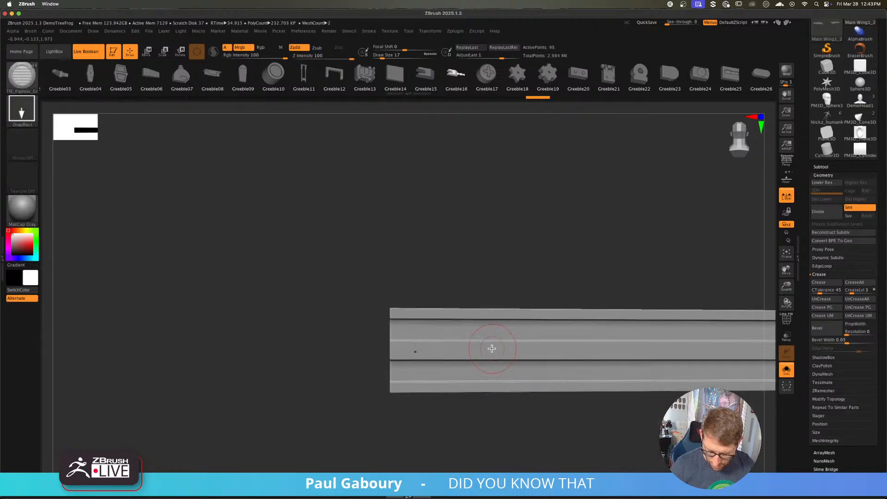
- Show PolyFrame and insert Greeble16 in the upper channel of the stepped side, with its fork flush against the panel's inner end
key("shift+f")
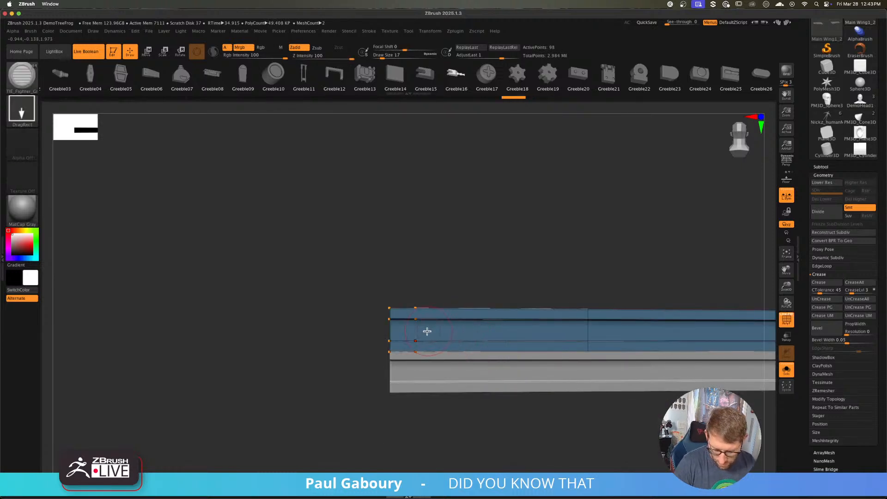
left_click_drag(427, 334, 424, 334)
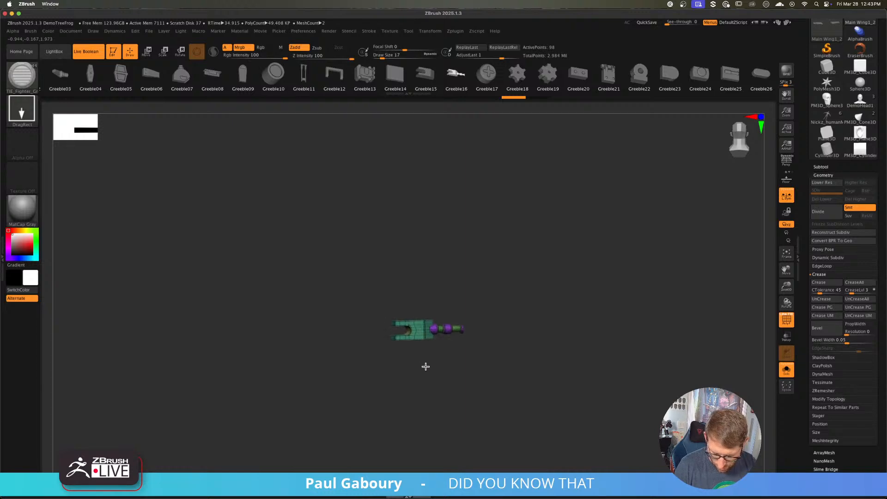
left_click_drag(424, 369, 430, 369)
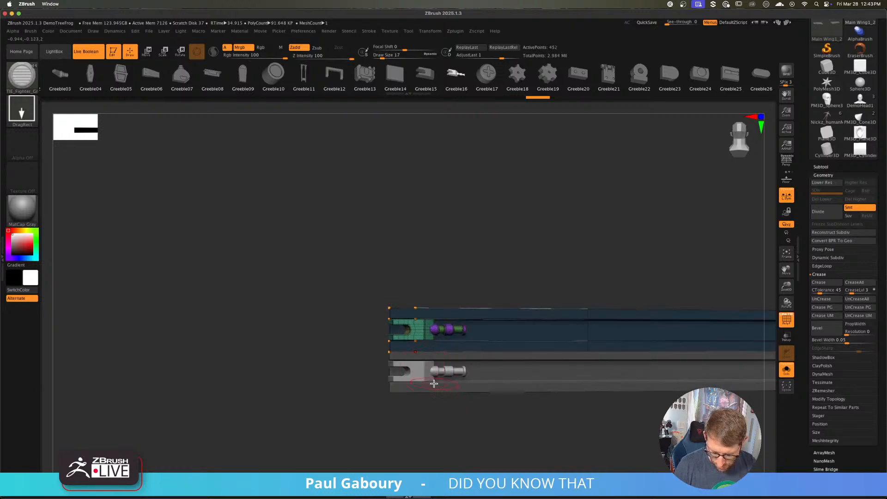
- Hide the fork section of the inserted Greeble16 and delete the hidden geometry, keeping only its stepped pin
right_click_drag(434, 383, 471, 343)
key("ctrl")
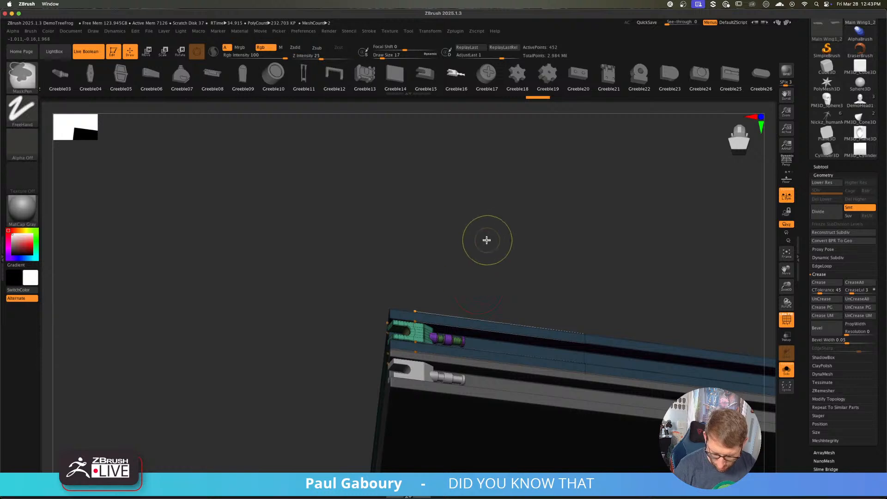
key("ctrl")
left_click_drag(518, 265, 529, 297, "ctrl")
left_click(405, 325, "ctrl+shift")
right_click_drag(550, 348, 523, 366)
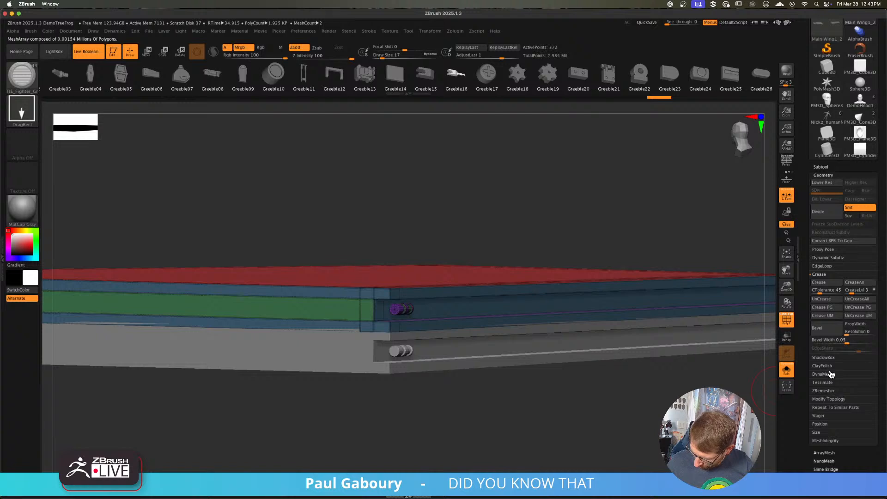
left_click(829, 399)
left_click(828, 360)
- Centre the gizmo on the remaining pin and move it along the channel to the wing panel's inner end
right_click_drag(468, 381, 460, 322)
left_click(401, 305, "alt")
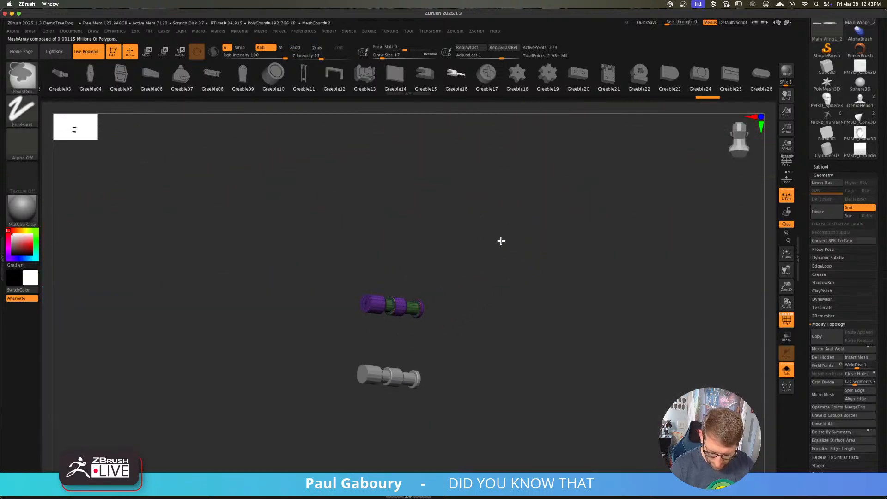
key("w")
right_click_drag(408, 311, 467, 322, "ctrl")
left_click(400, 301, "alt")
left_click_drag(462, 319, 443, 318)
mouse_move(448, 322)
right_mouse_down()
mouse_move(438, 307)
mouse_move(424, 318)
mouse_move(438, 321)
right_mouse_up()
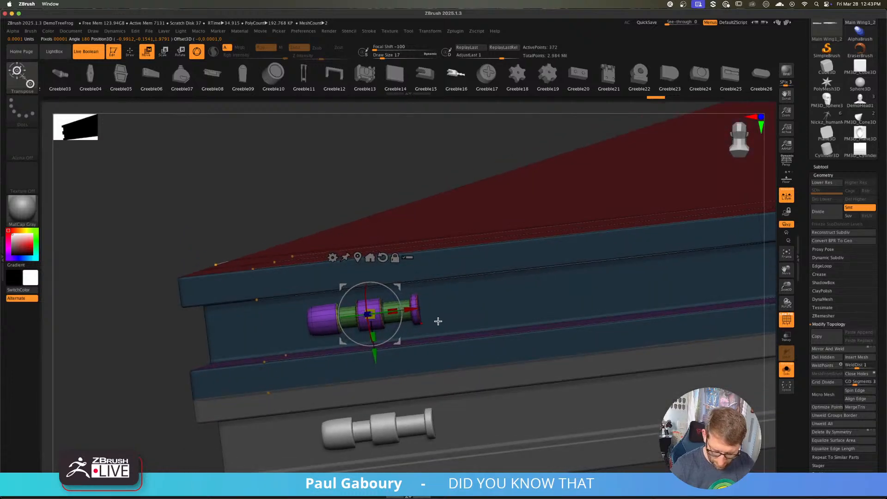
left_click_drag(408, 308, 312, 320)
right_click_drag(390, 340, 362, 358, "ctrl")
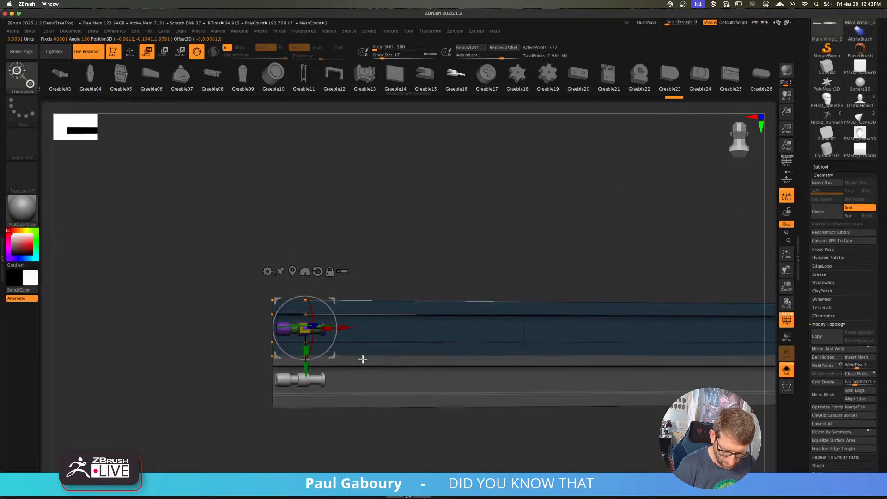
right_click_drag(362, 392, 342, 372)
- Try stretching the pin along the channel with its inner end masked
left_click(291, 315, "alt")
left_click_drag(194, 232, 317, 375, "ctrl")
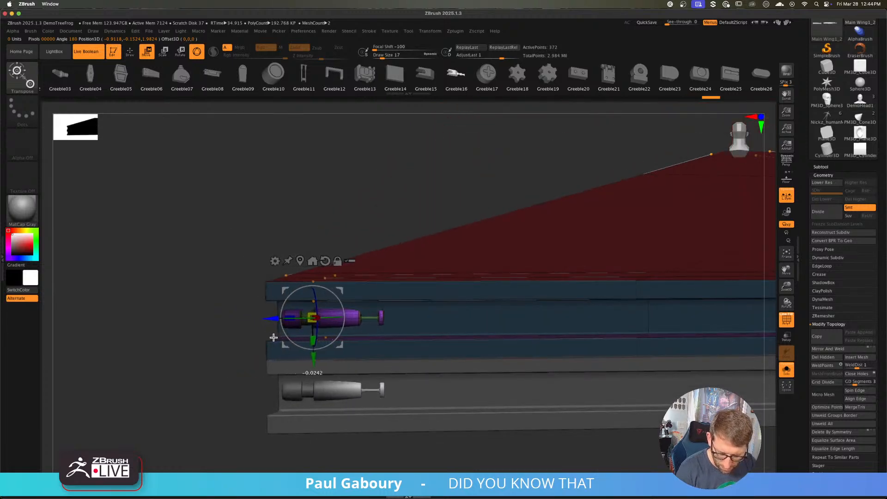
mouse_move(365, 360)
right_mouse_down()
mouse_move(427, 348)
mouse_move(448, 334)
mouse_move(456, 259)
mouse_move(396, 321)
mouse_move(431, 356)
mouse_move(427, 372)
mouse_move(350, 363)
right_mouse_up()
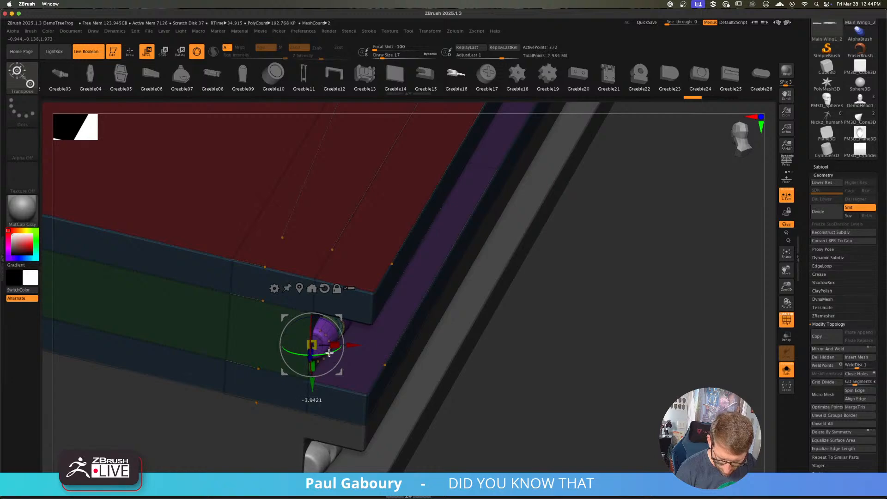
mouse_move(386, 362)
right_mouse_down()
mouse_move(329, 352)
mouse_move(381, 363)
mouse_move(413, 350)
mouse_move(357, 348)
mouse_move(360, 358)
right_mouse_up()
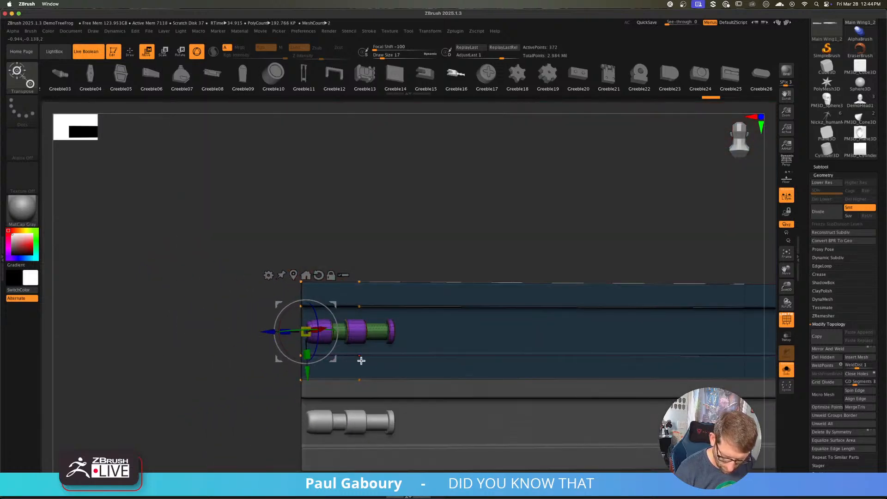
- Try lengthening the pin by masking its inner end and pulling the rest along the channel, and bring it back to its short form
key("ctrl")
left_click_drag(274, 308, 354, 385, "ctrl")
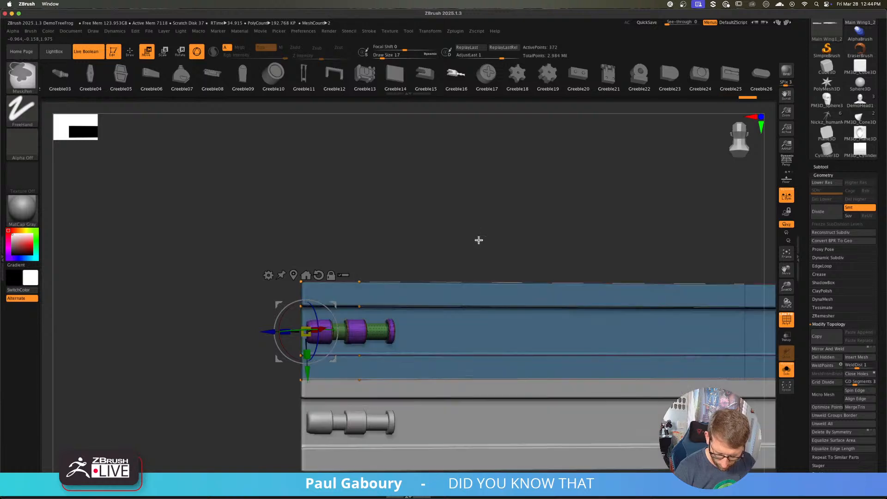
right_click_drag(472, 228, 478, 223)
left_click(460, 224, "ctrl")
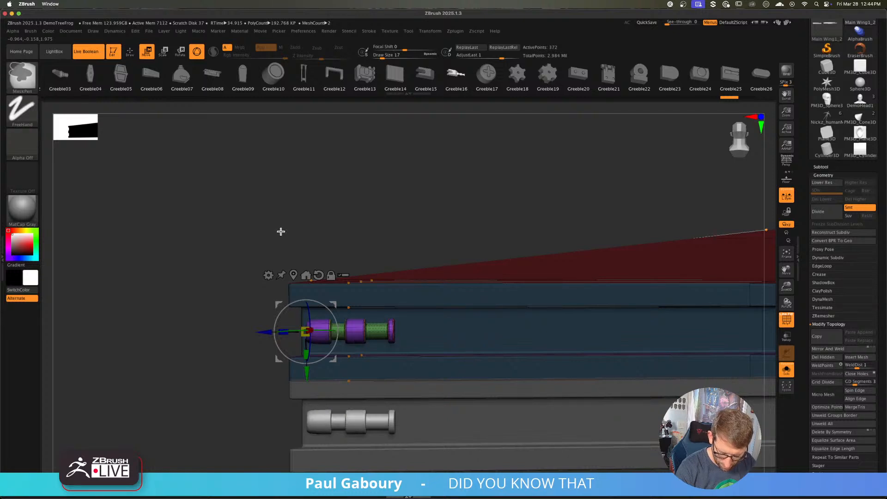
mouse_move(244, 228)
left_mouse_down("ctrl")
mouse_move(352, 373)
mouse_move(354, 398)
left_mouse_up("ctrl")
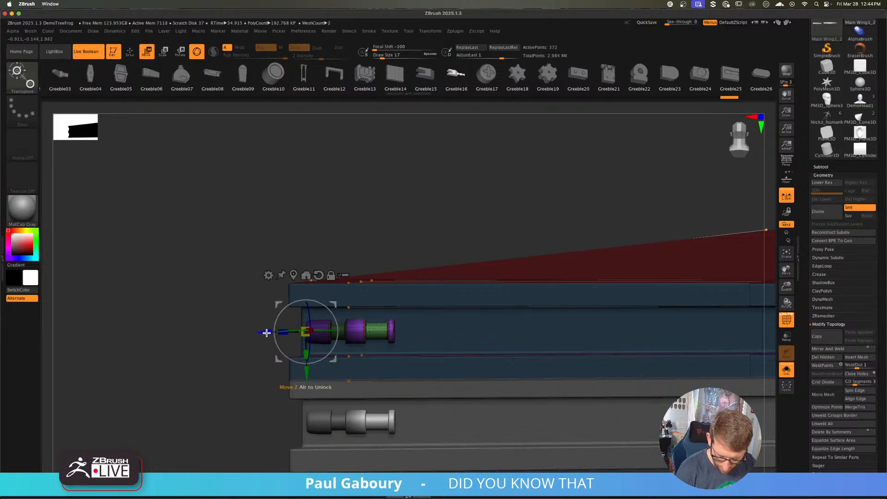
right_click_drag(289, 340, 380, 364)
right_click_drag(328, 339, 339, 337)
left_click_drag(302, 329, 556, 318, "alt")
right_click_drag(568, 364, 404, 353, "ctrl")
key("shift+f")
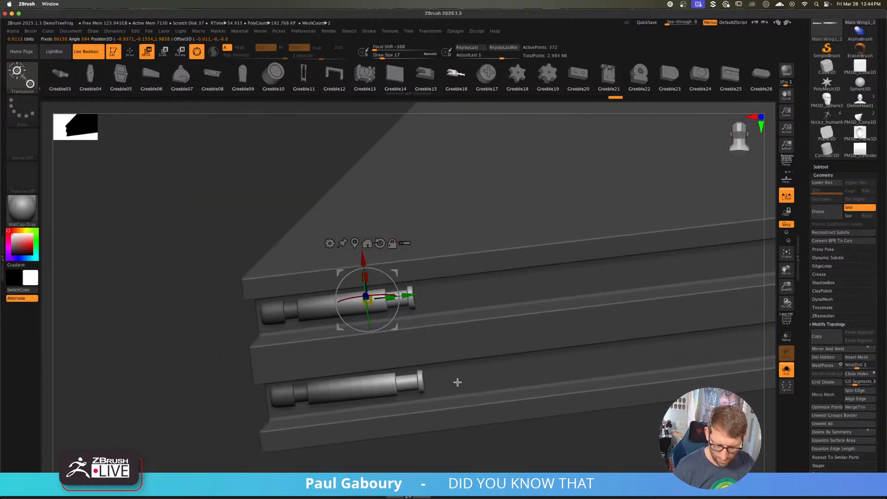
right_click_drag(457, 382, 462, 389, "ctrl")
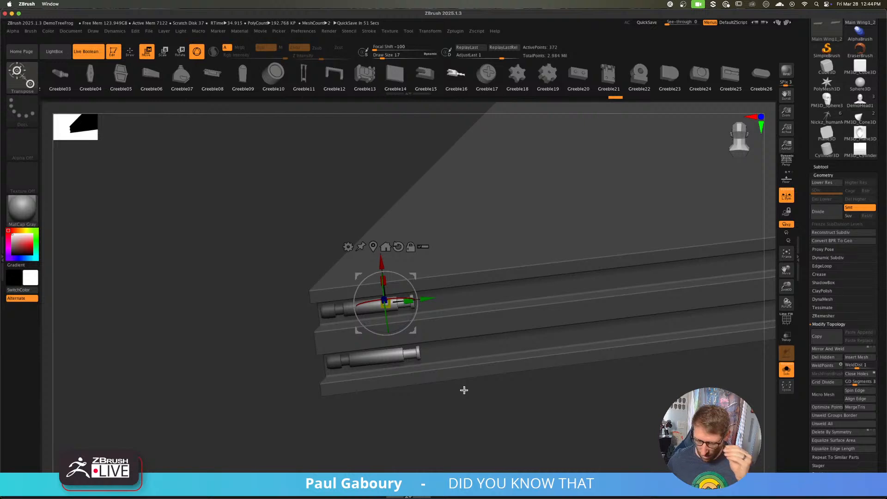
right_click_drag(408, 399, 437, 385, "ctrl")
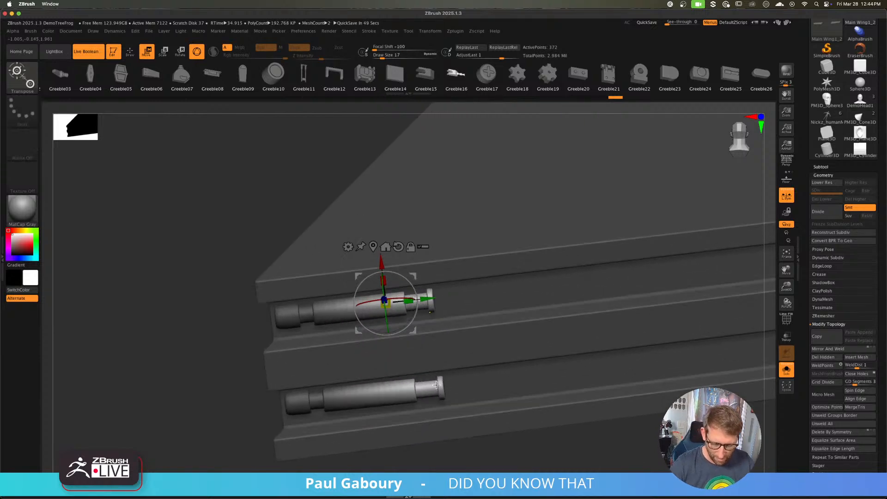
left_click_drag(426, 300, 420, 322)
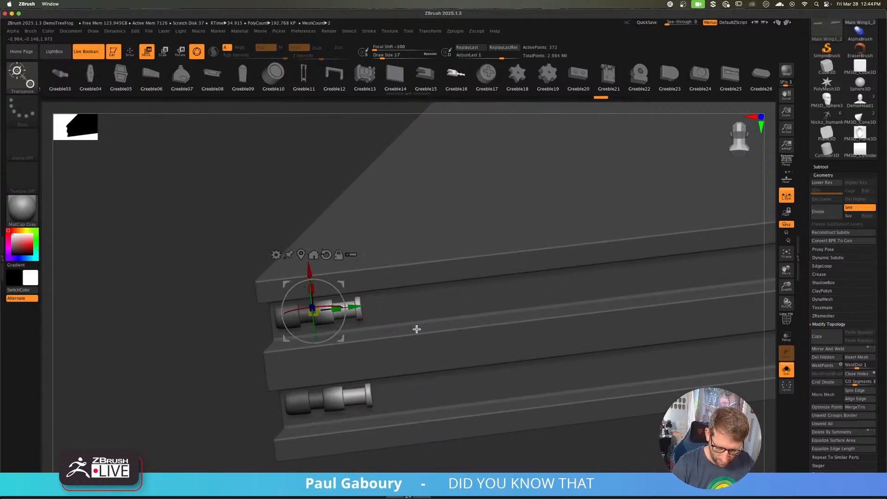
- Show PolyFrame, isolate the channel pins face-on and reduce the draw size to about 1.3
right_click_drag(388, 340, 425, 306, "alt")
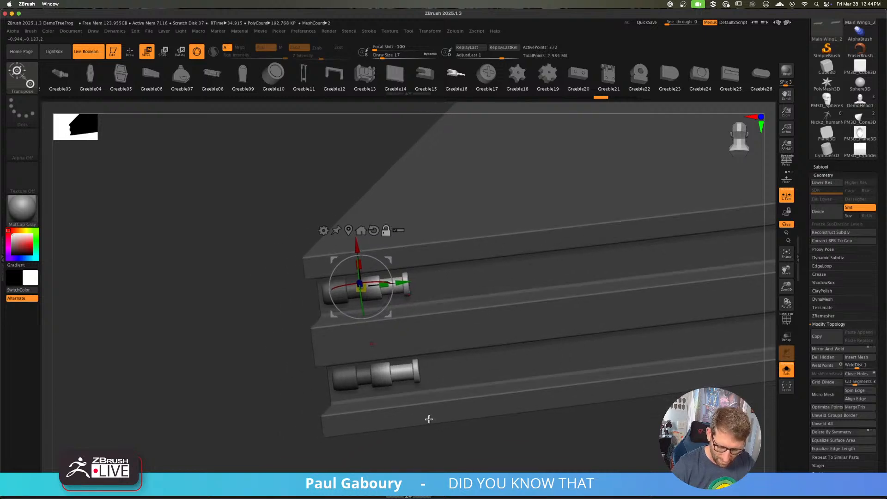
right_click_drag(429, 419, 402, 412, "alt")
key("ctrl")
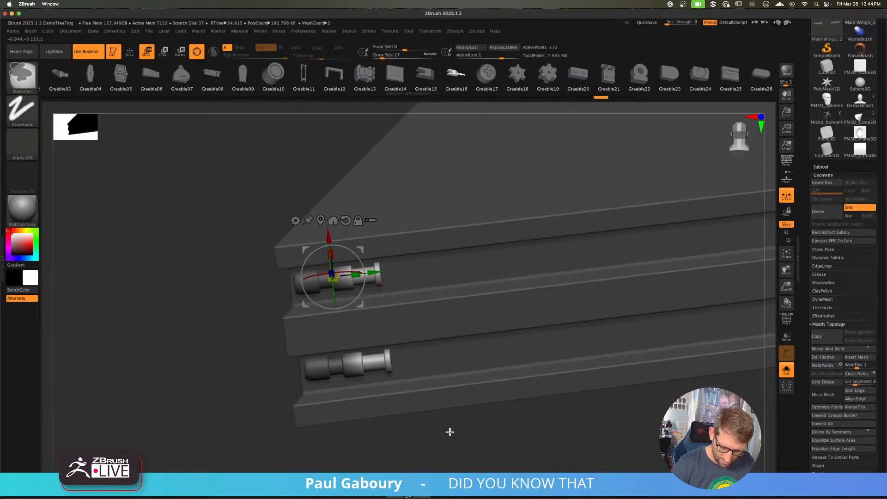
right_click_drag(449, 432, 454, 426, "shift")
key("shift+f")
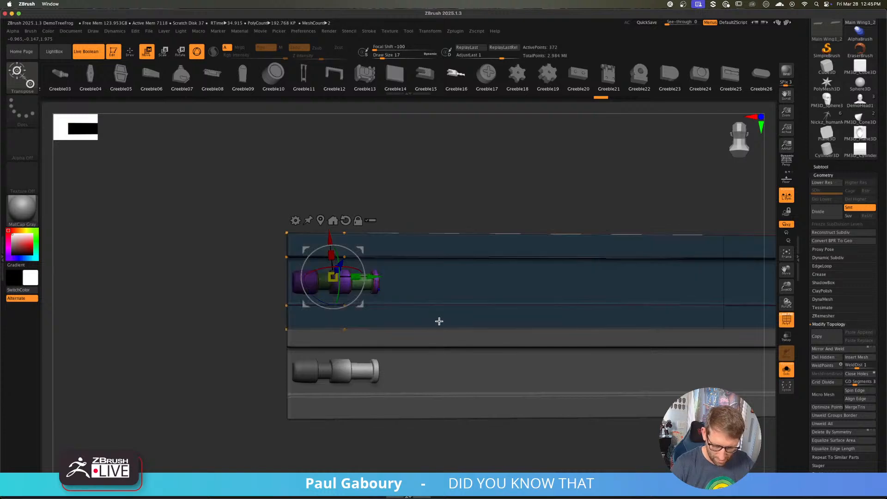
right_click_drag(438, 319, 446, 338)
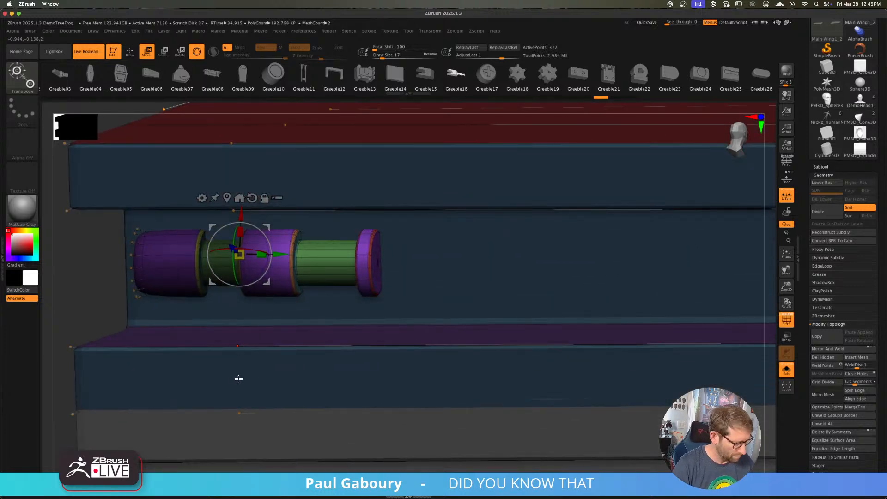
key("q")
left_click(293, 257, "ctrl+shift")
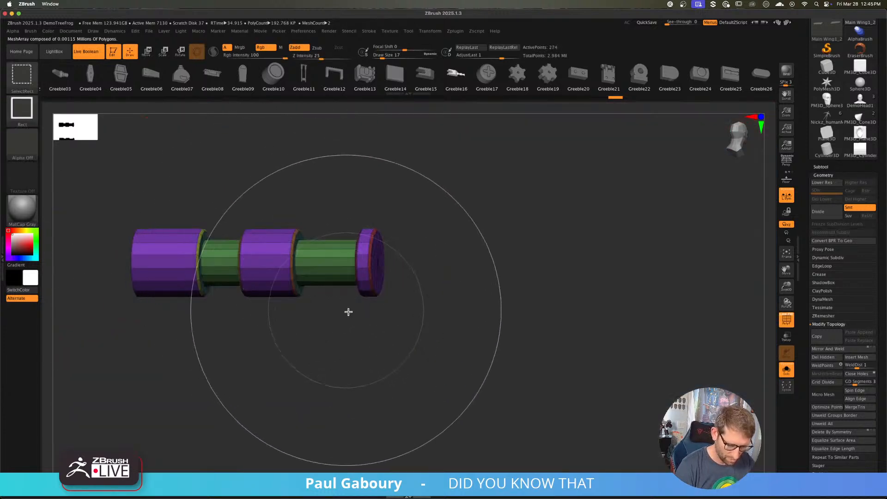
right_click_drag(378, 325, 396, 331)
key("s")
left_click_drag(398, 331, 391, 332)
right_click_drag(391, 332, 392, 333, "shift")
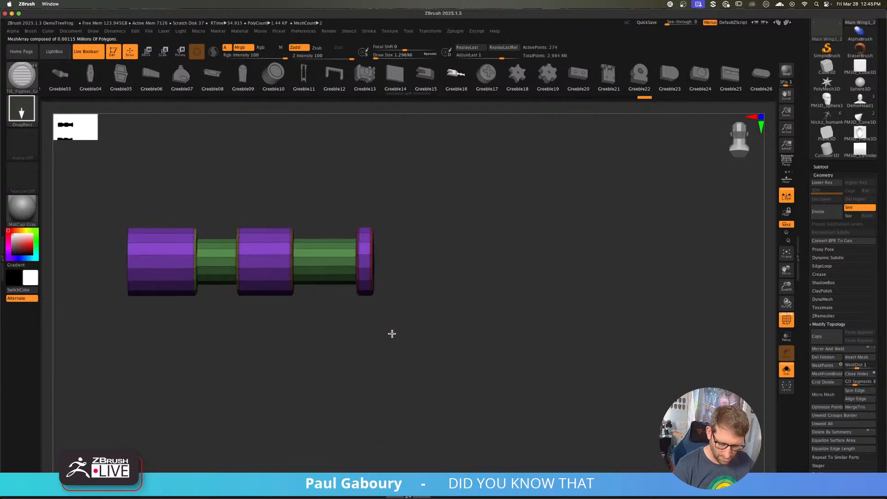
- Mask all but the pin's outer end face and pull that face outward to lengthen the end collar
key("ctrl")
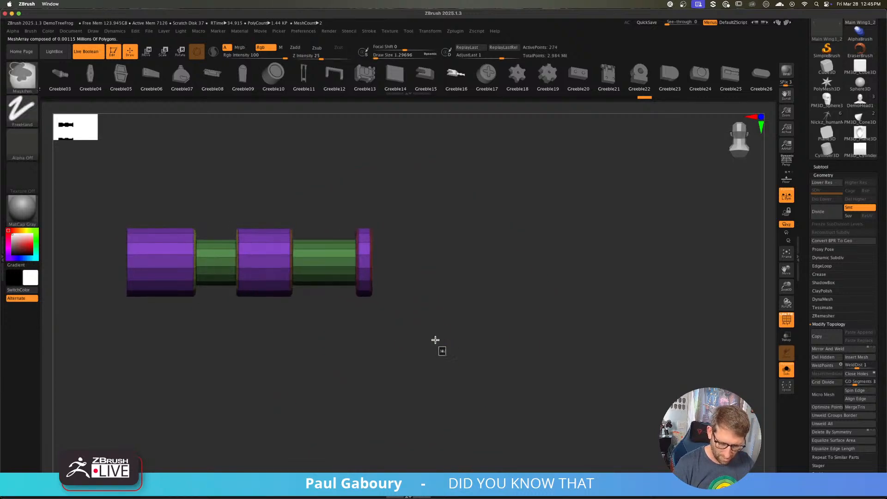
left_click_drag(445, 356, 365, 193, "ctrl")
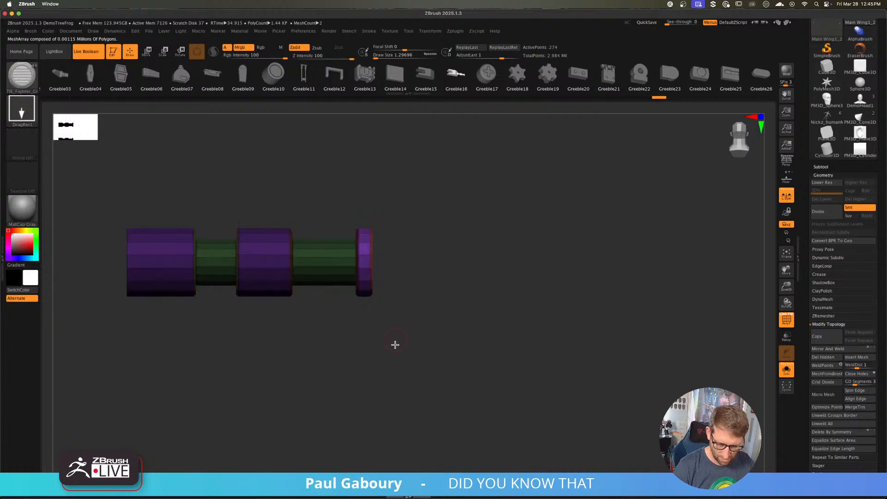
key("w")
left_click_drag(282, 258, 545, 320)
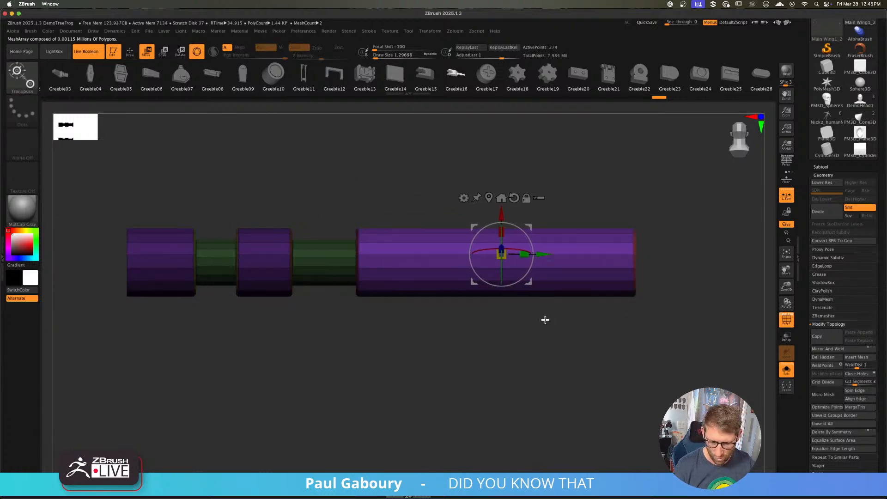
- Unmask the pin's outer neck and end collar and move them outward to lengthen the middle collar
mouse_move(428, 352)
right_mouse_down("alt")
mouse_move(343, 342)
mouse_move(358, 339)
mouse_move(334, 345)
right_mouse_up("alt")
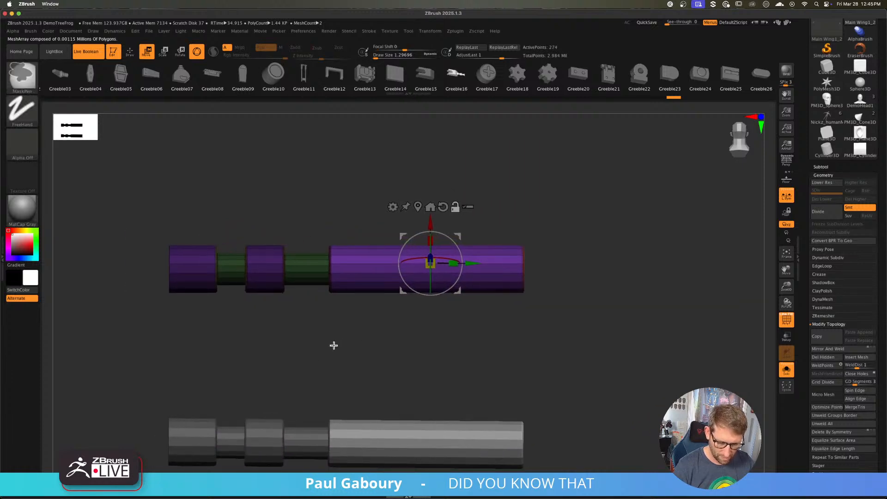
left_click_drag(333, 345, 373, 375, "ctrl")
left_click_drag(595, 338, 271, 195, "ctrl")
left_click(271, 194, "ctrl")
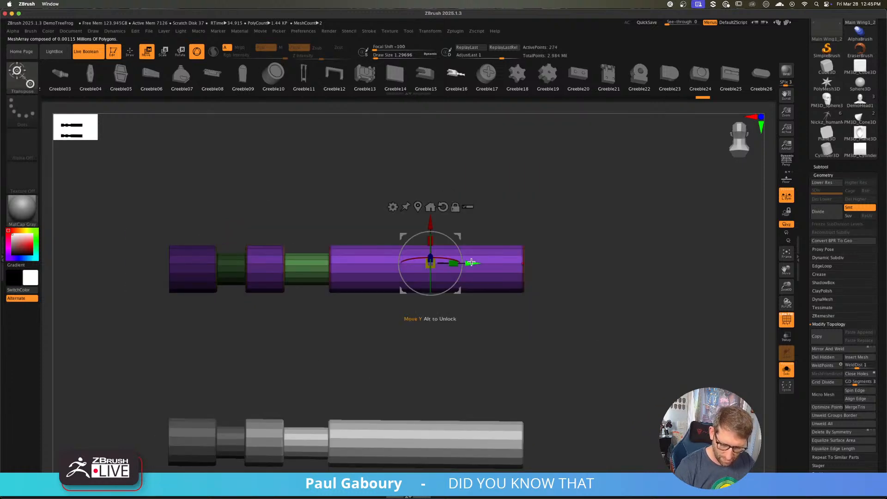
left_click_drag(471, 263, 629, 286)
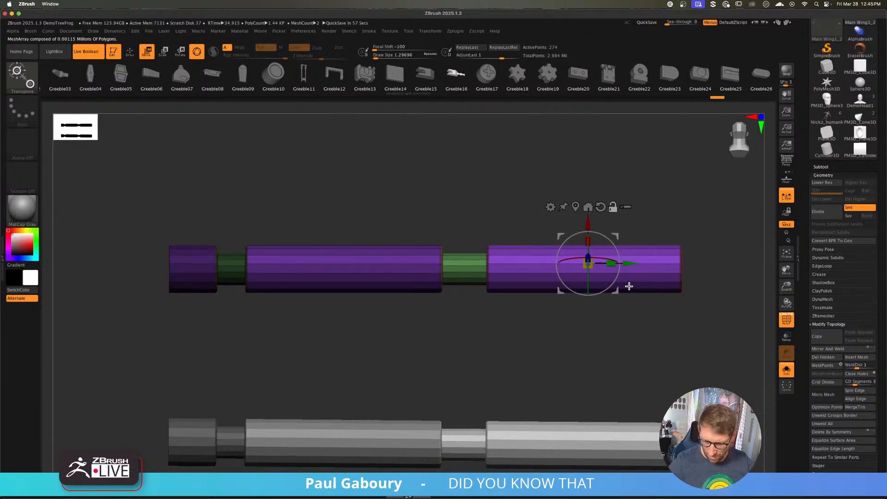
- Shift the end collar's inner edge outward to lengthen the outer neck and leave a short collar at the tip
left_click_drag(557, 340, 508, 340, "alt")
mouse_move(421, 205)
left_mouse_down("ctrl")
mouse_move(472, 368)
mouse_move(438, 206)
left_mouse_up("ctrl")
mouse_move(580, 264)
left_mouse_down()
mouse_move(666, 279)
mouse_move(723, 268)
mouse_move(644, 263)
mouse_move(666, 264)
left_mouse_up()
left_click(446, 343, "ctrl")
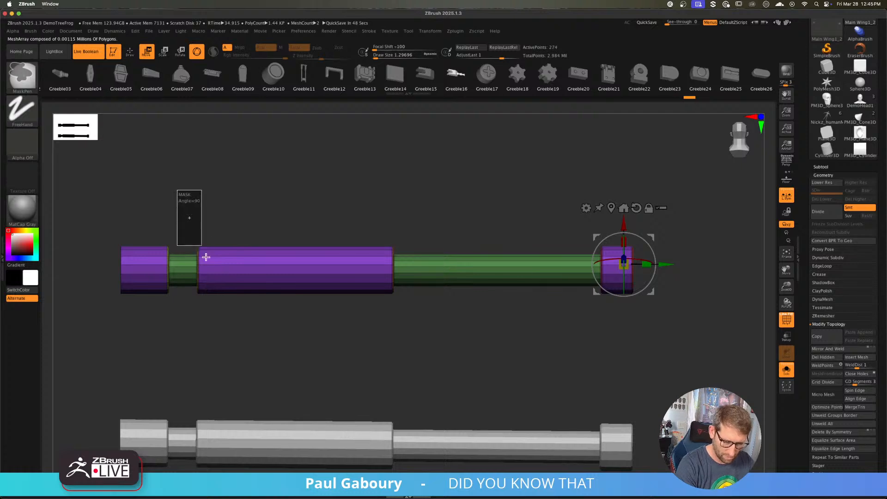
- Shift the middle collar's inner edge outward to lengthen the inner neck and shorten the collar, and clear the mask
left_click_drag(206, 257, 285, 368, "ctrl+alt")
left_click_drag(665, 265, 457, 265)
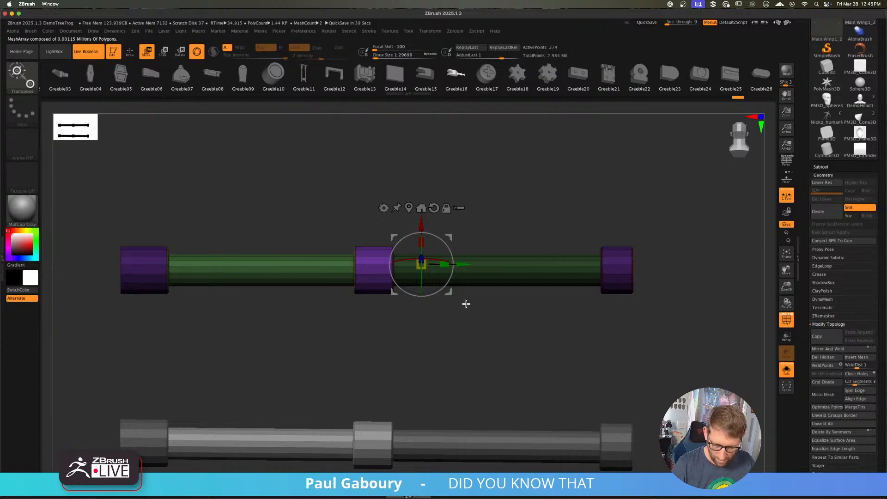
left_click_drag(501, 314, 467, 320, "alt")
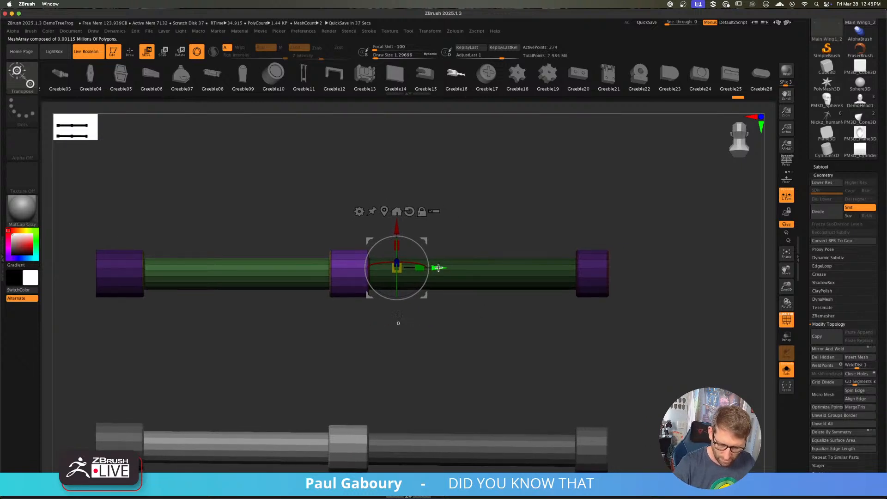
mouse_move(437, 267)
left_mouse_down()
mouse_move(408, 273)
mouse_move(440, 271)
left_mouse_up()
left_click_drag(485, 356, 497, 367, "ctrl")
- Hide PolyFrame, leave Solo mode and unhide the rest of the wing panel around the lengthened pins
right_click_drag(497, 366, 522, 340, "ctrl")
key("shift+f")
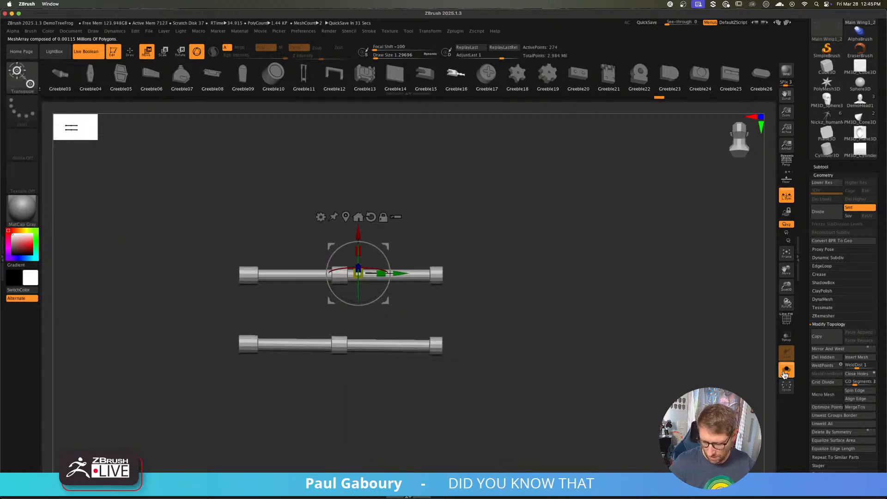
left_click(787, 370)
key("q")
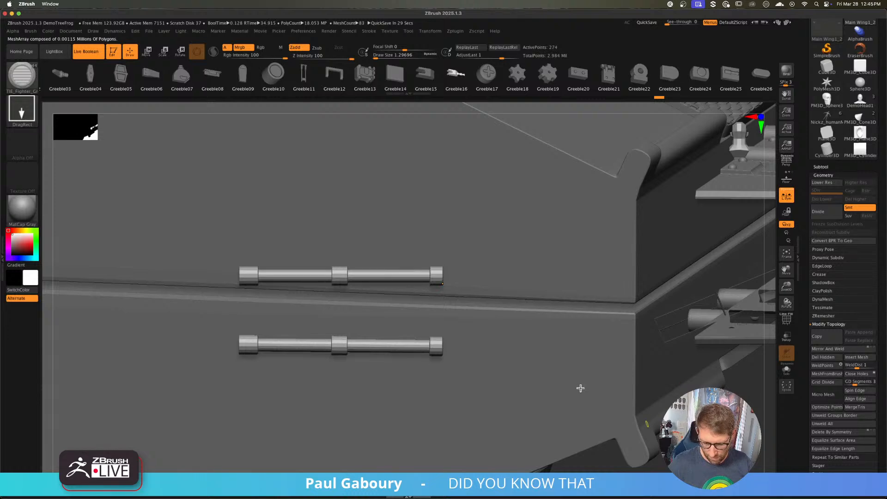
right_click_drag(580, 388, 576, 418, "ctrl")
left_click(584, 416, "ctrl+shift")
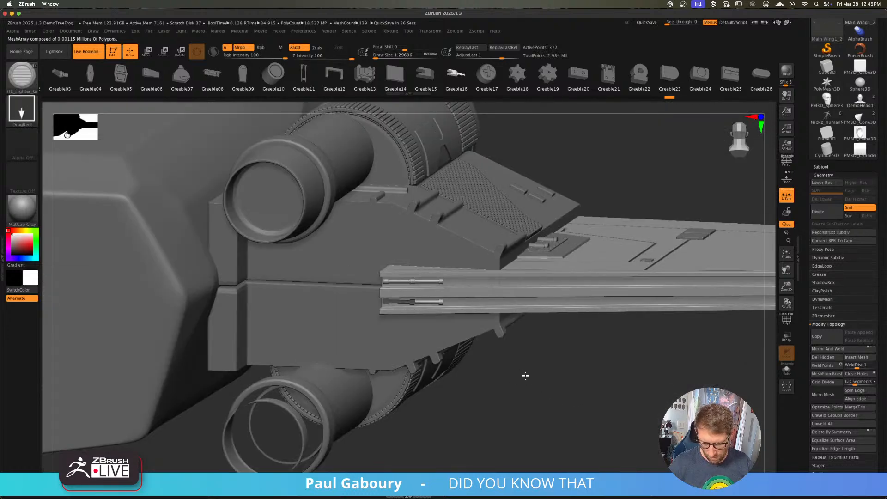
- Inspect the lengthened pins against the wing and nudge their placement within the stepped channels
right_click_drag(525, 375, 494, 372)
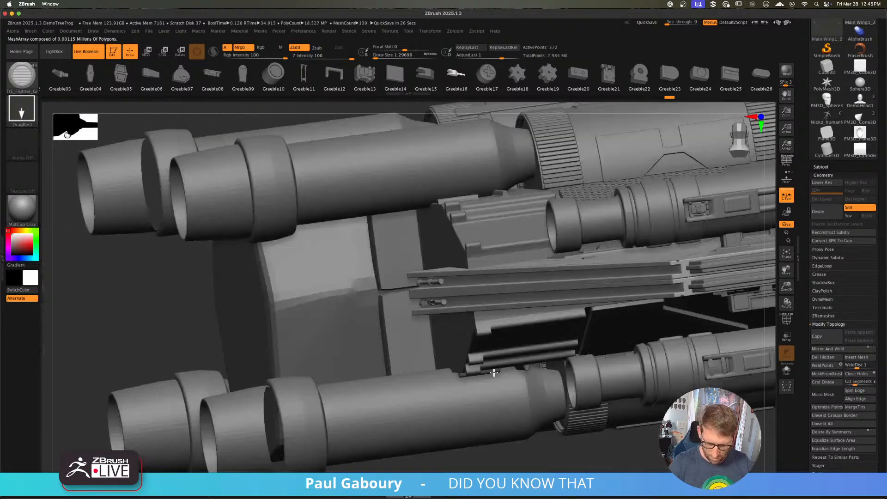
mouse_move(438, 279)
right_mouse_down("ctrl")
mouse_move(514, 357)
mouse_move(456, 294)
right_mouse_up("ctrl")
key("w")
left_click_drag(436, 261, 440, 258)
key("q")
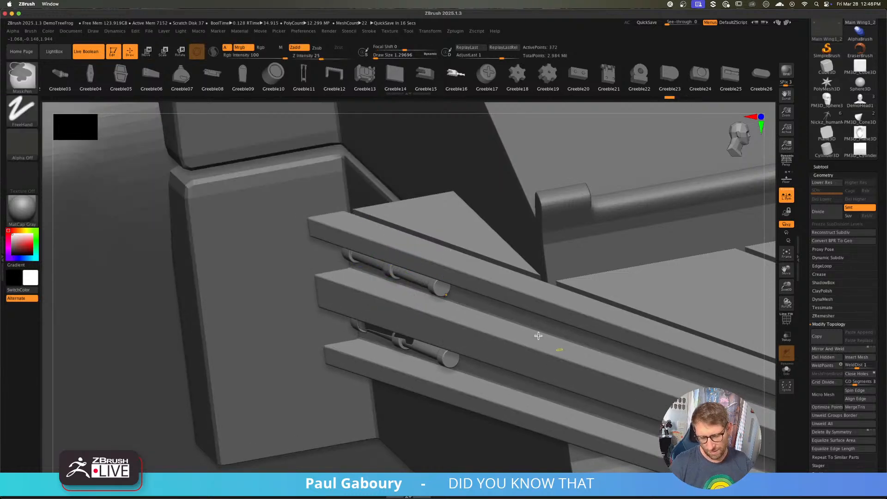
- Undo the pin reshaping and greeble insertions on the Main Wing1_2 panel, back to the plain wing panel
mouse_move(536, 337)
right_mouse_down("ctrl")
mouse_move(410, 282)
mouse_move(514, 416)
mouse_move(519, 404)
mouse_move(509, 417)
right_mouse_up("ctrl")
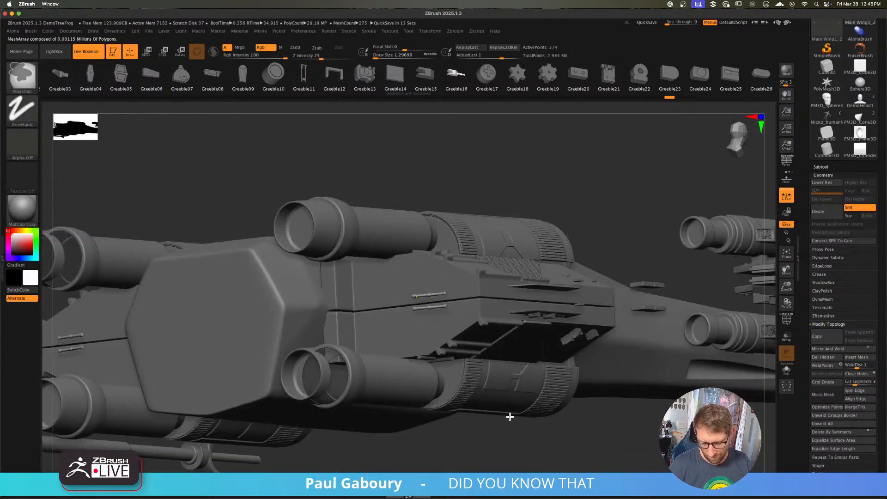
key("ctrl+z")
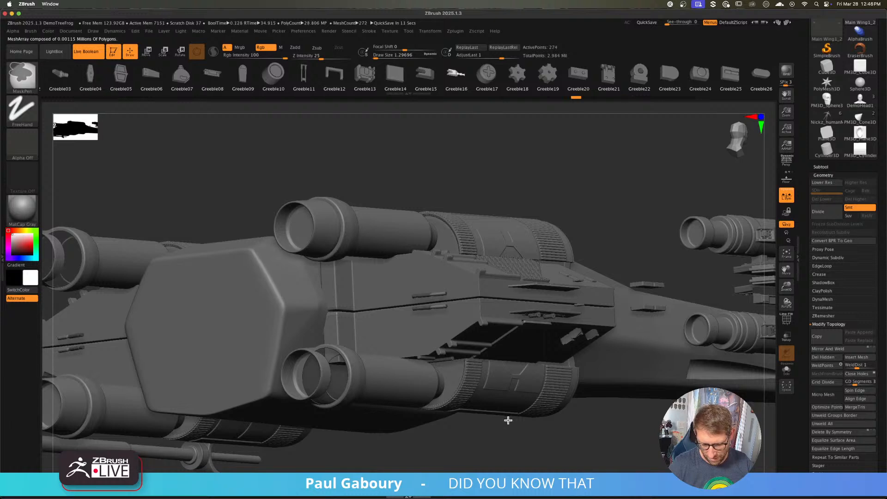
key("ctrl+z")
key("ctrl+z")
key("ctrl+z")
key("ctrl+z")
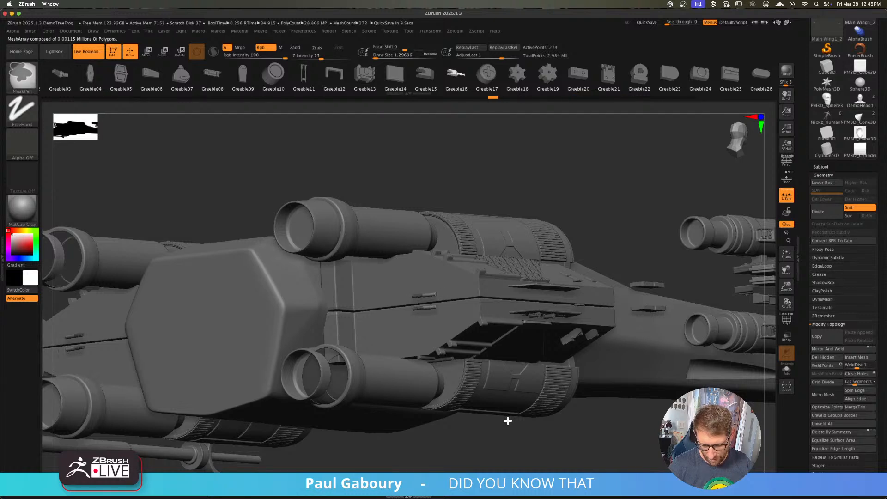
key("ctrl+z")
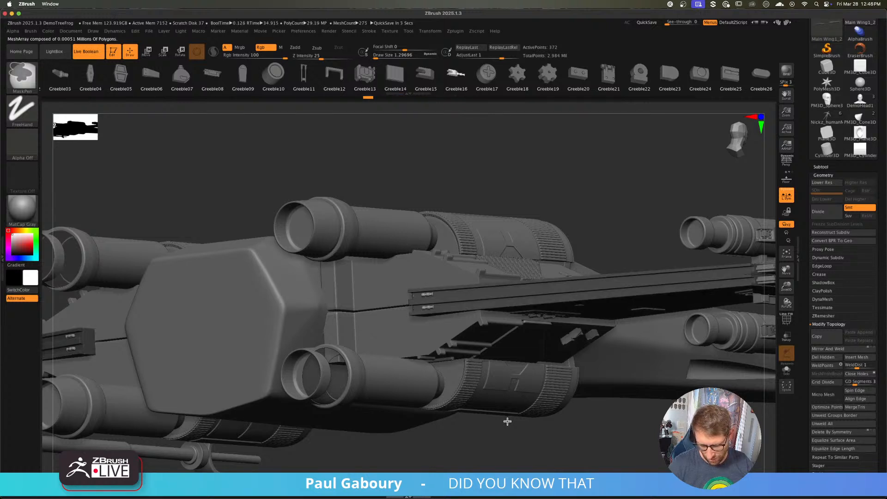
key("ctrl+z")
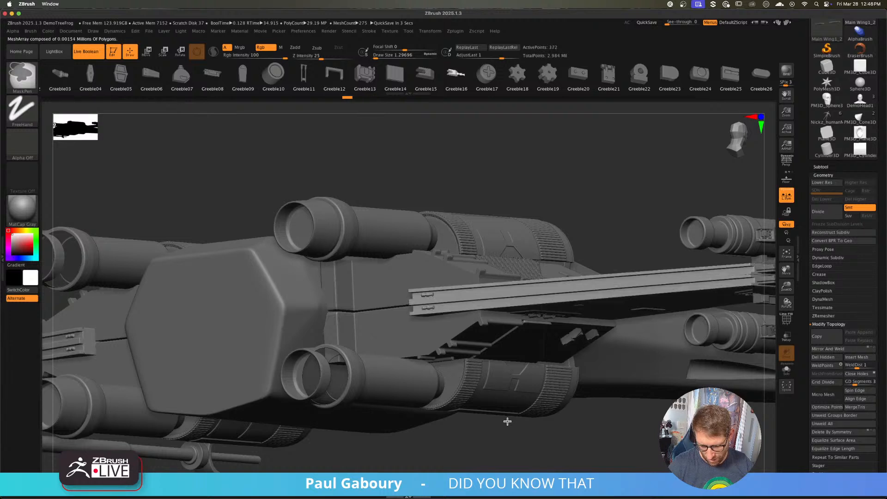
key("ctrl+z")
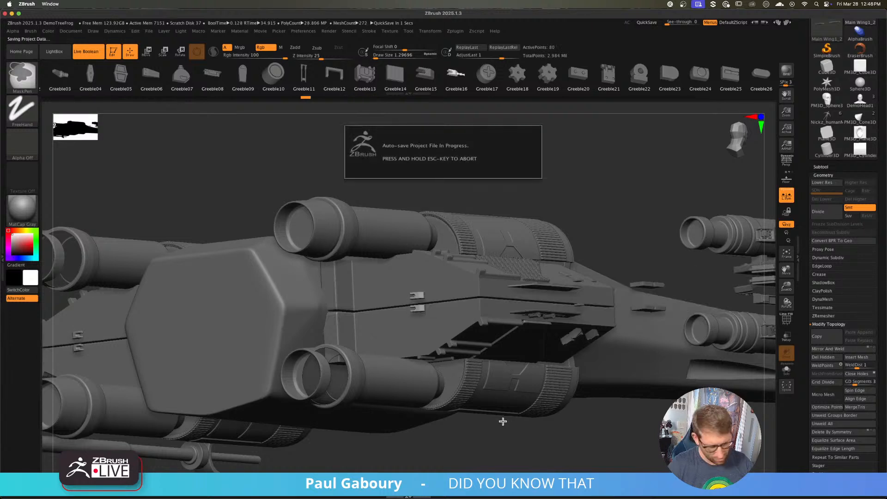
key("ctrl+z")
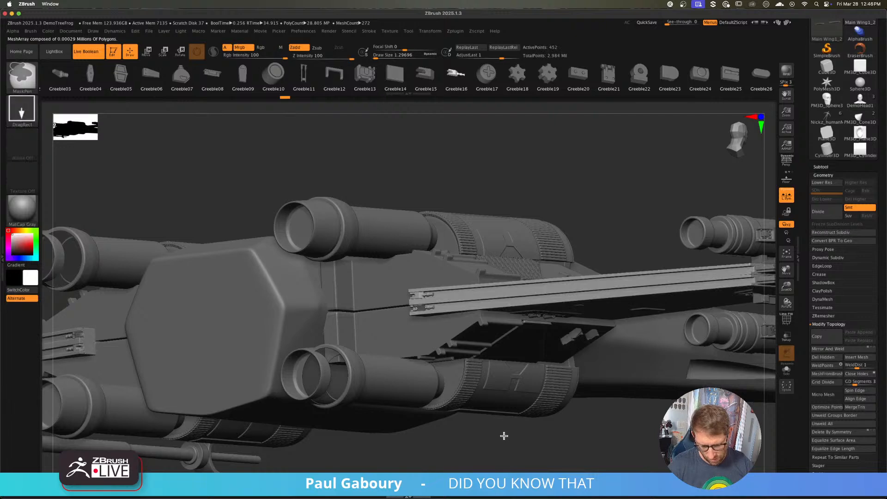
key("ctrl+z")
right_click_drag(447, 396, 448, 395, "ctrl")
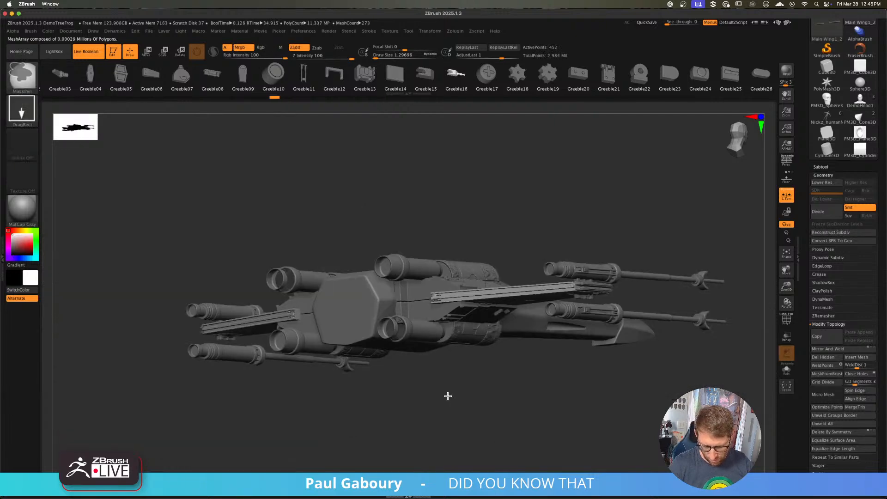
mouse_move(489, 403)
left_mouse_down()
mouse_move(500, 403)
mouse_move(458, 392)
mouse_move(469, 409)
mouse_move(531, 373)
left_mouse_up()
key("ctrl+z")
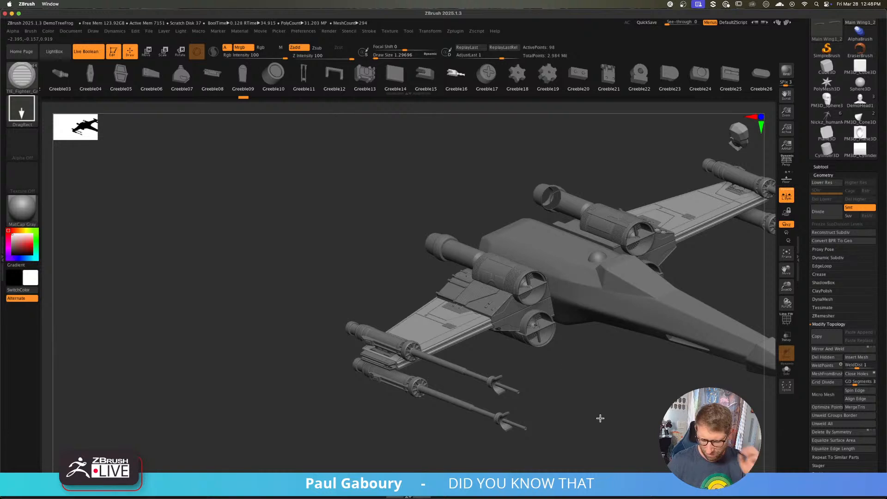
- Restore the Tool palette's compact thumbnail list and review the whole starfighter from above and in front
scroll(879, 157, "up", 5)
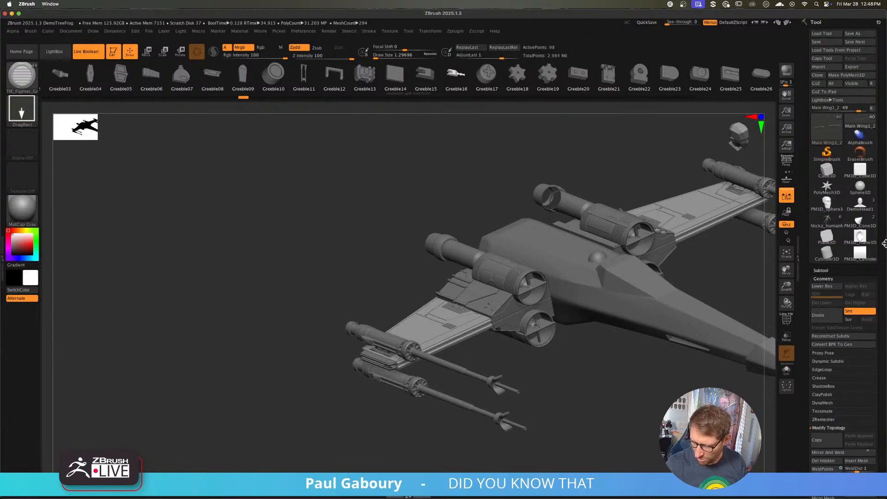
left_click(871, 109)
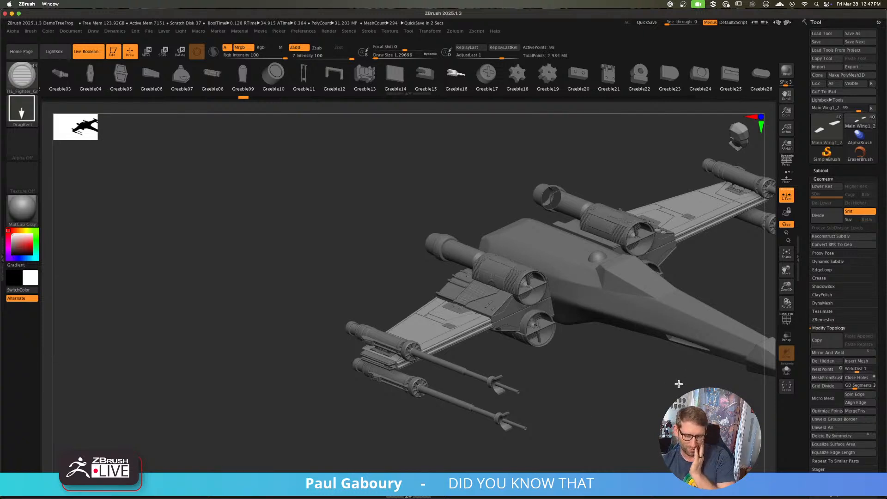
mouse_move(638, 404)
left_mouse_down()
mouse_move(627, 408)
mouse_move(643, 422)
mouse_move(695, 386)
mouse_move(689, 376)
mouse_move(645, 402)
left_mouse_up()
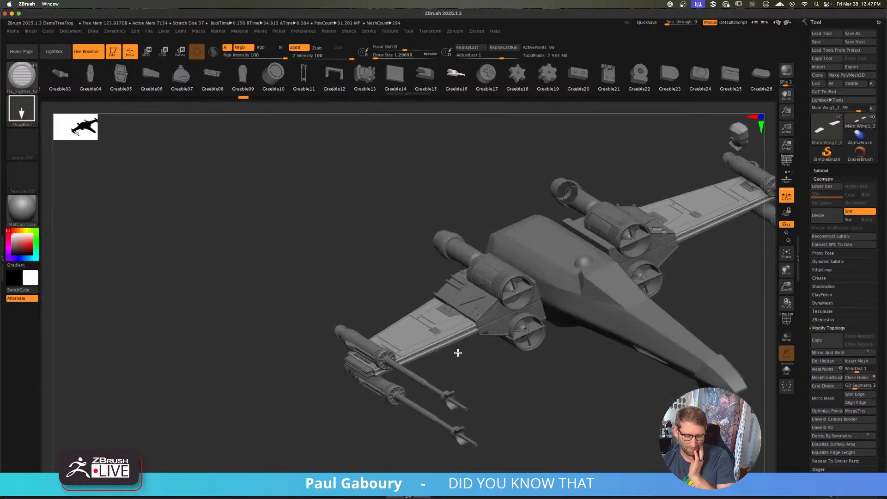
left_click_drag(497, 380, 498, 382)
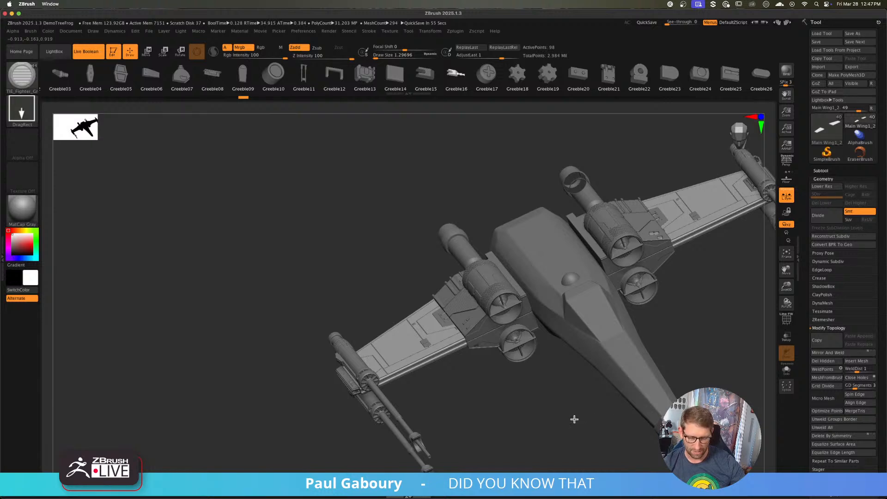
left_click_drag(489, 403, 426, 389)
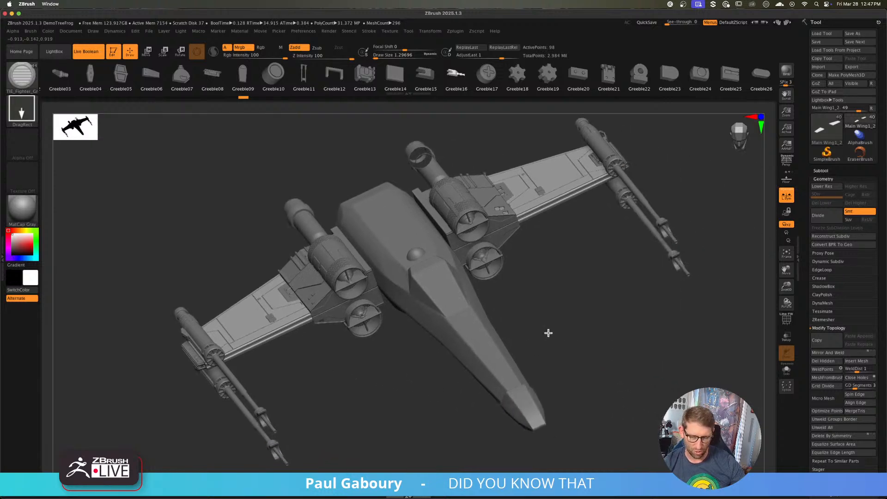
key("ctrl")
right_click_drag(551, 323, 546, 320, "ctrl")
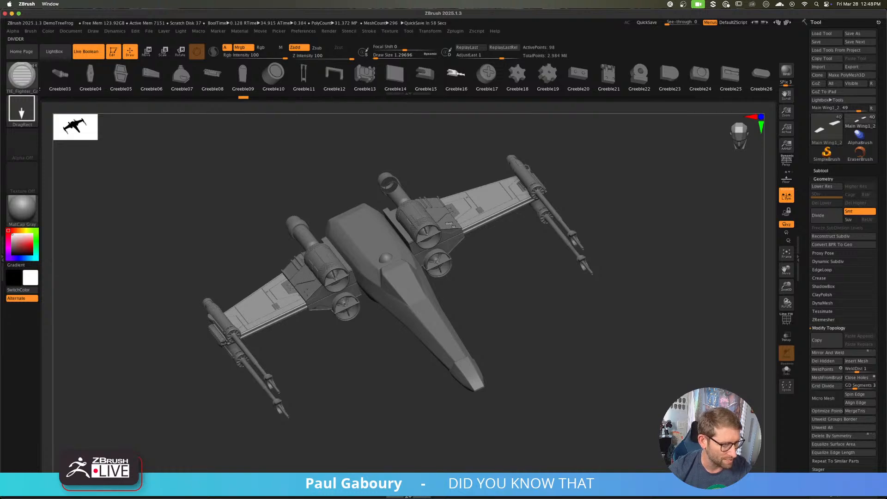
- Switch to Safari with the ZBrushCentral home page and hide the bookmarks sidebar
key("super+Tab")
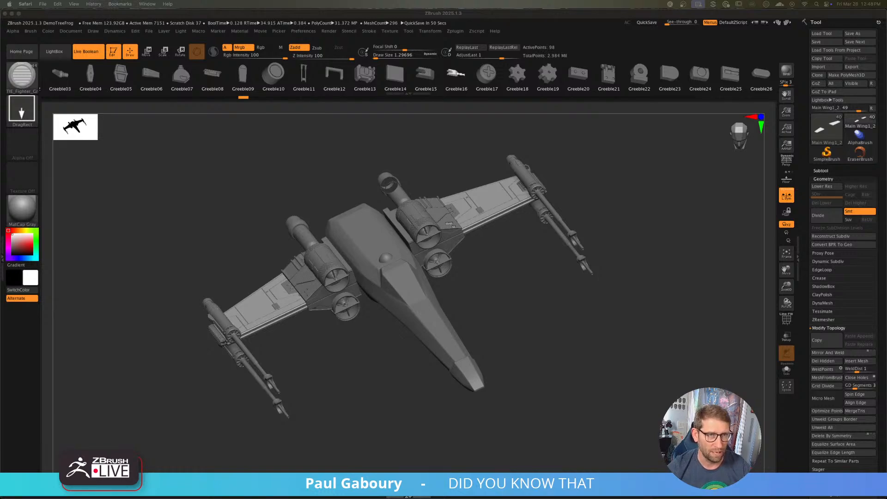
left_click_drag(0, 314, 616, 186)
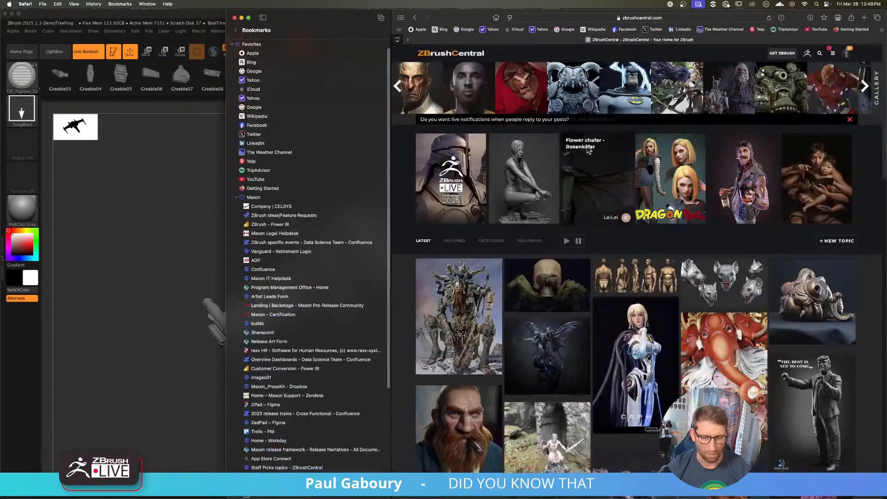
left_click(262, 18)
left_click_drag(376, 23, 231, 23)
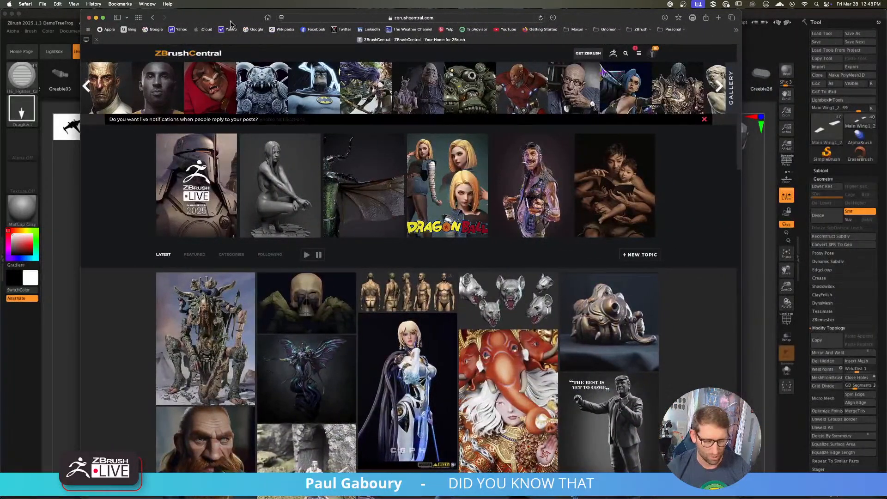
- Open the featured ZBrush Feature Presentation post and read through its April release announcement and stream links
mouse_move(223, 186)
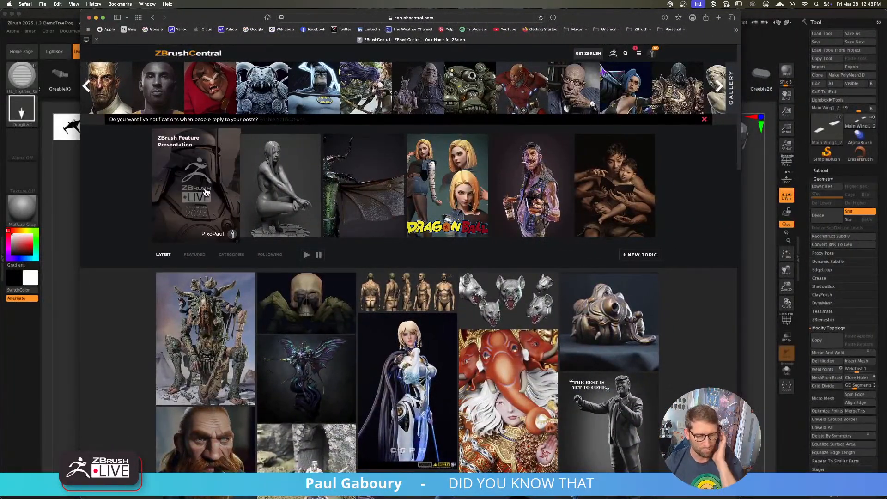
left_click(213, 192)
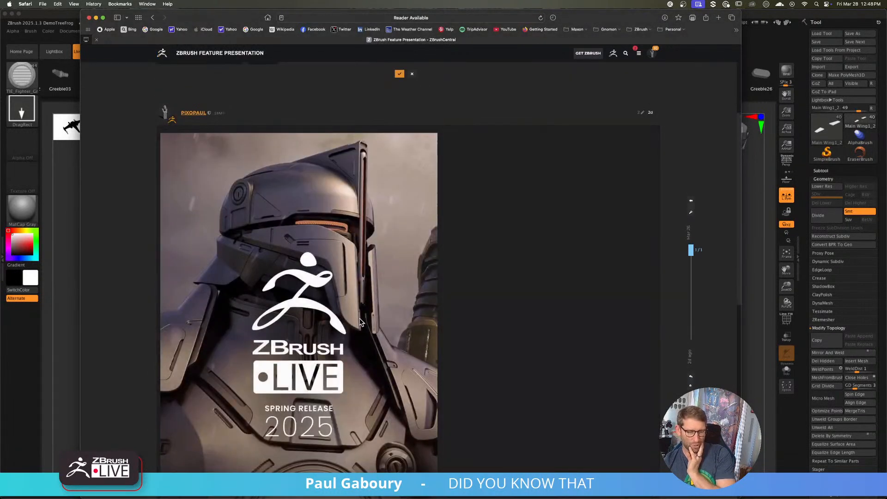
scroll(471, 329, "down", 5)
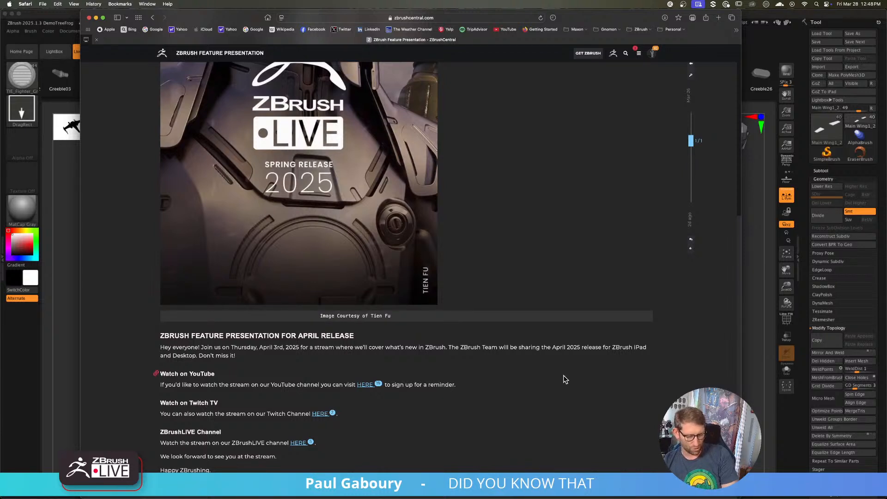
scroll(286, 402, "down", 2)
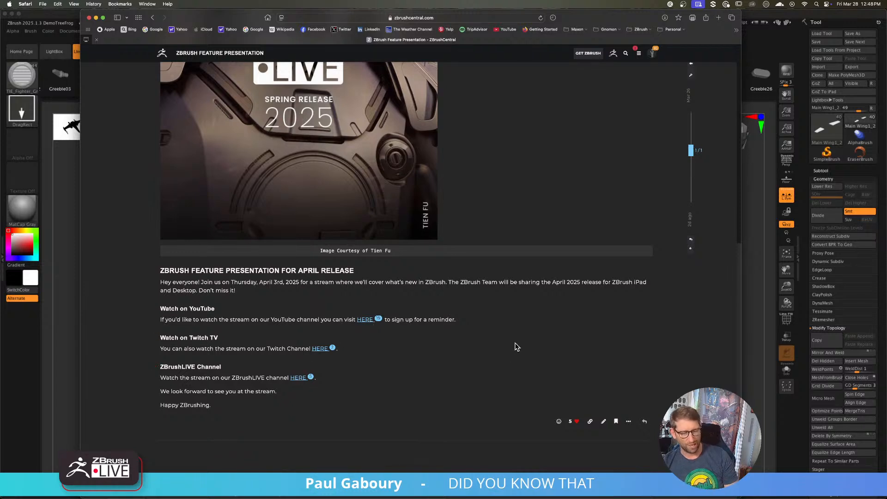
scroll(472, 310, "up", 10)
scroll(470, 308, "down", 4)
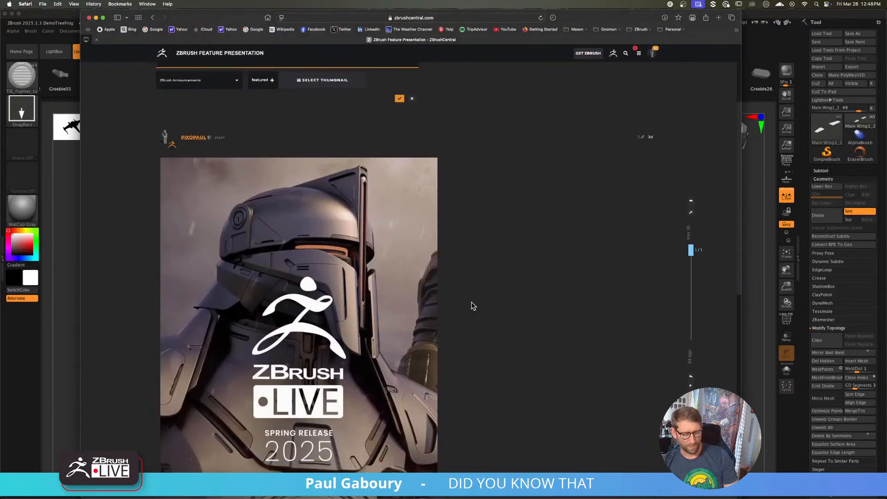
scroll(472, 307, "up", 4)
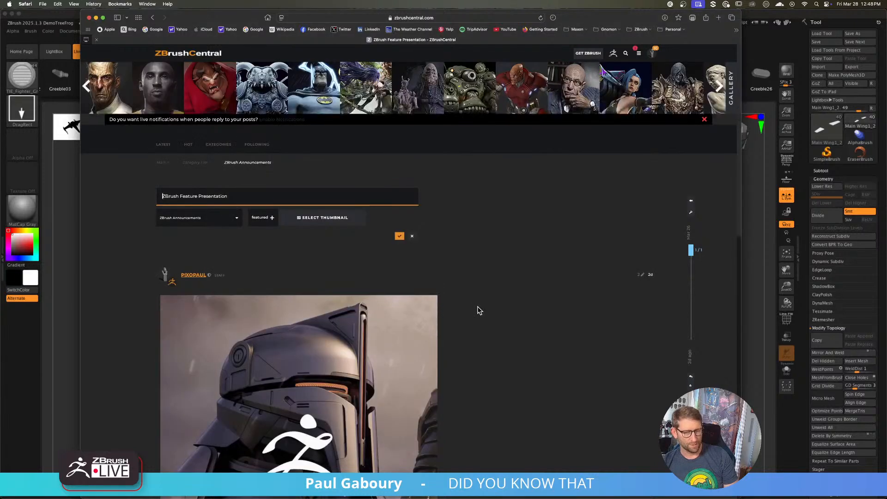